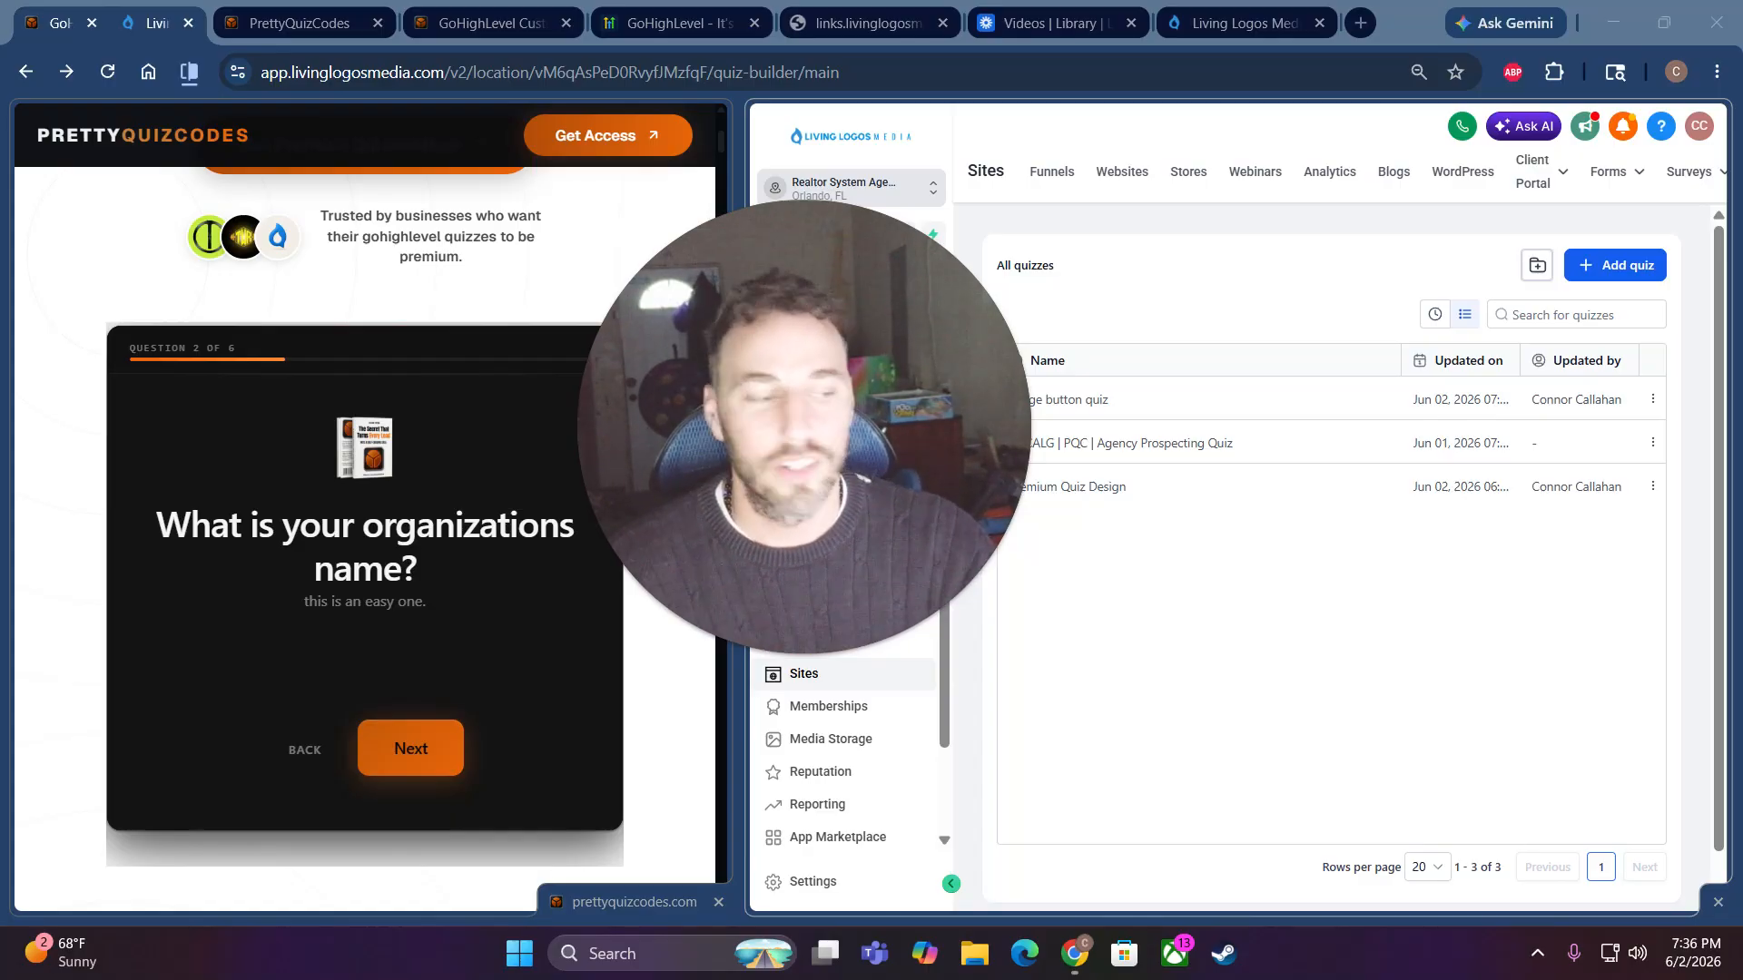
pyautogui.moveTo(811, 418)
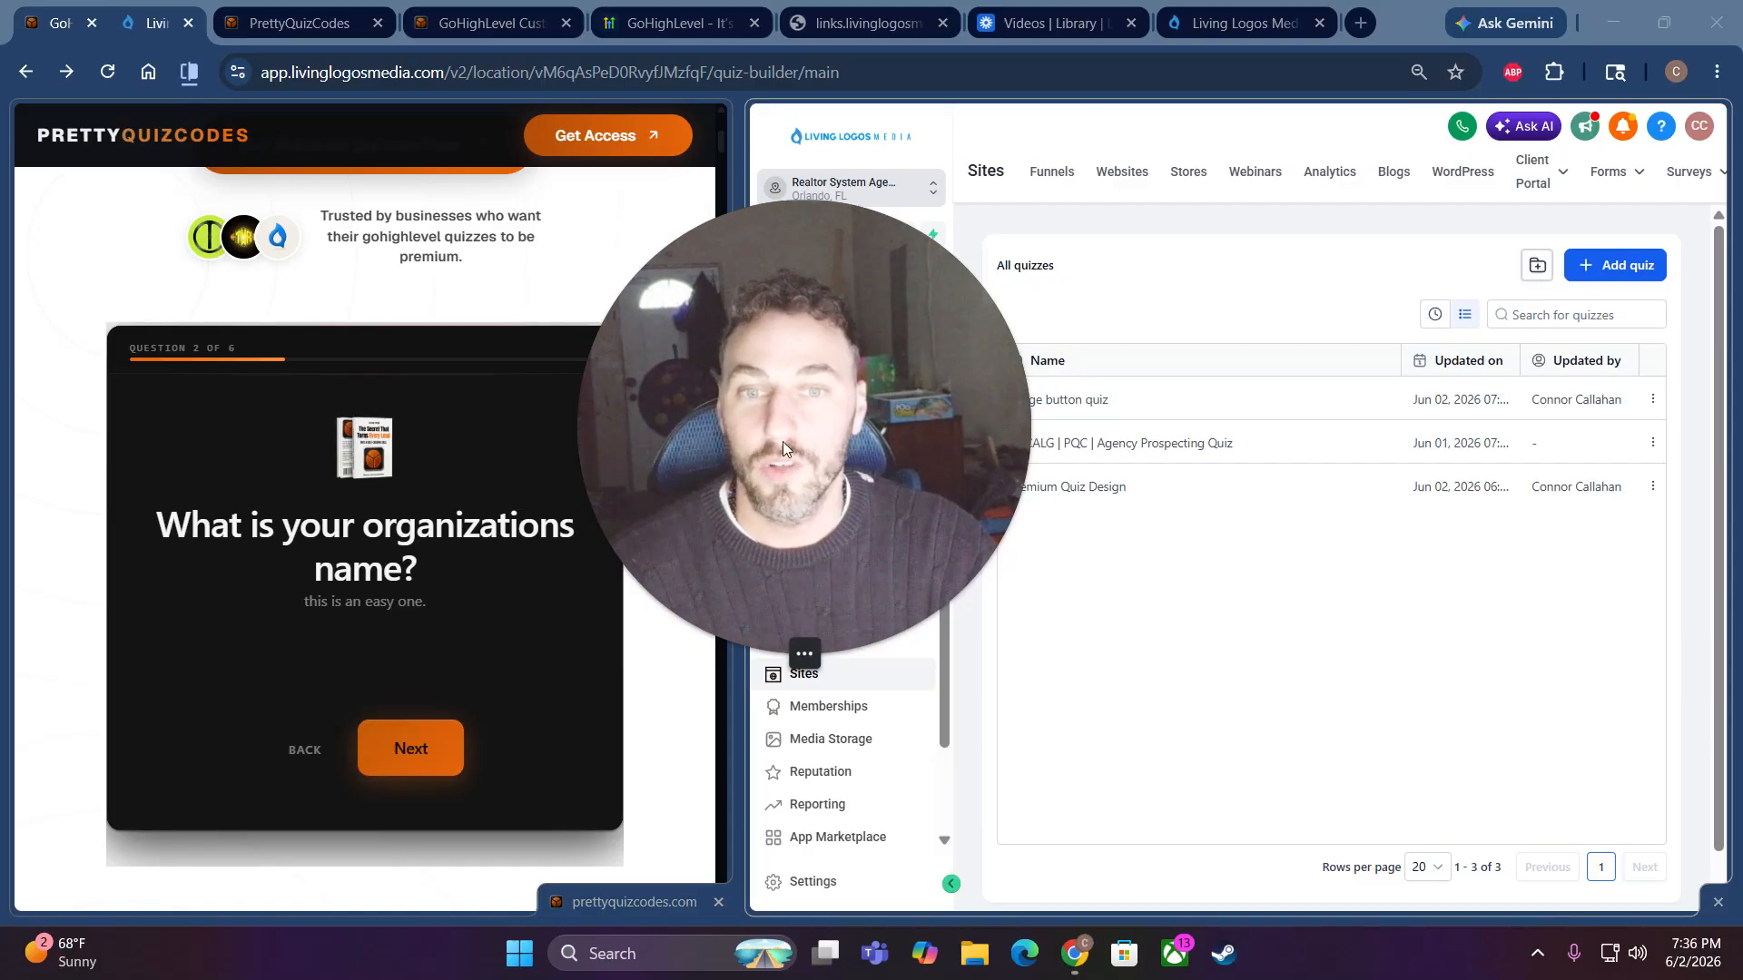
pyautogui.moveTo(769, 427); pyautogui.dragTo(1210, 467)
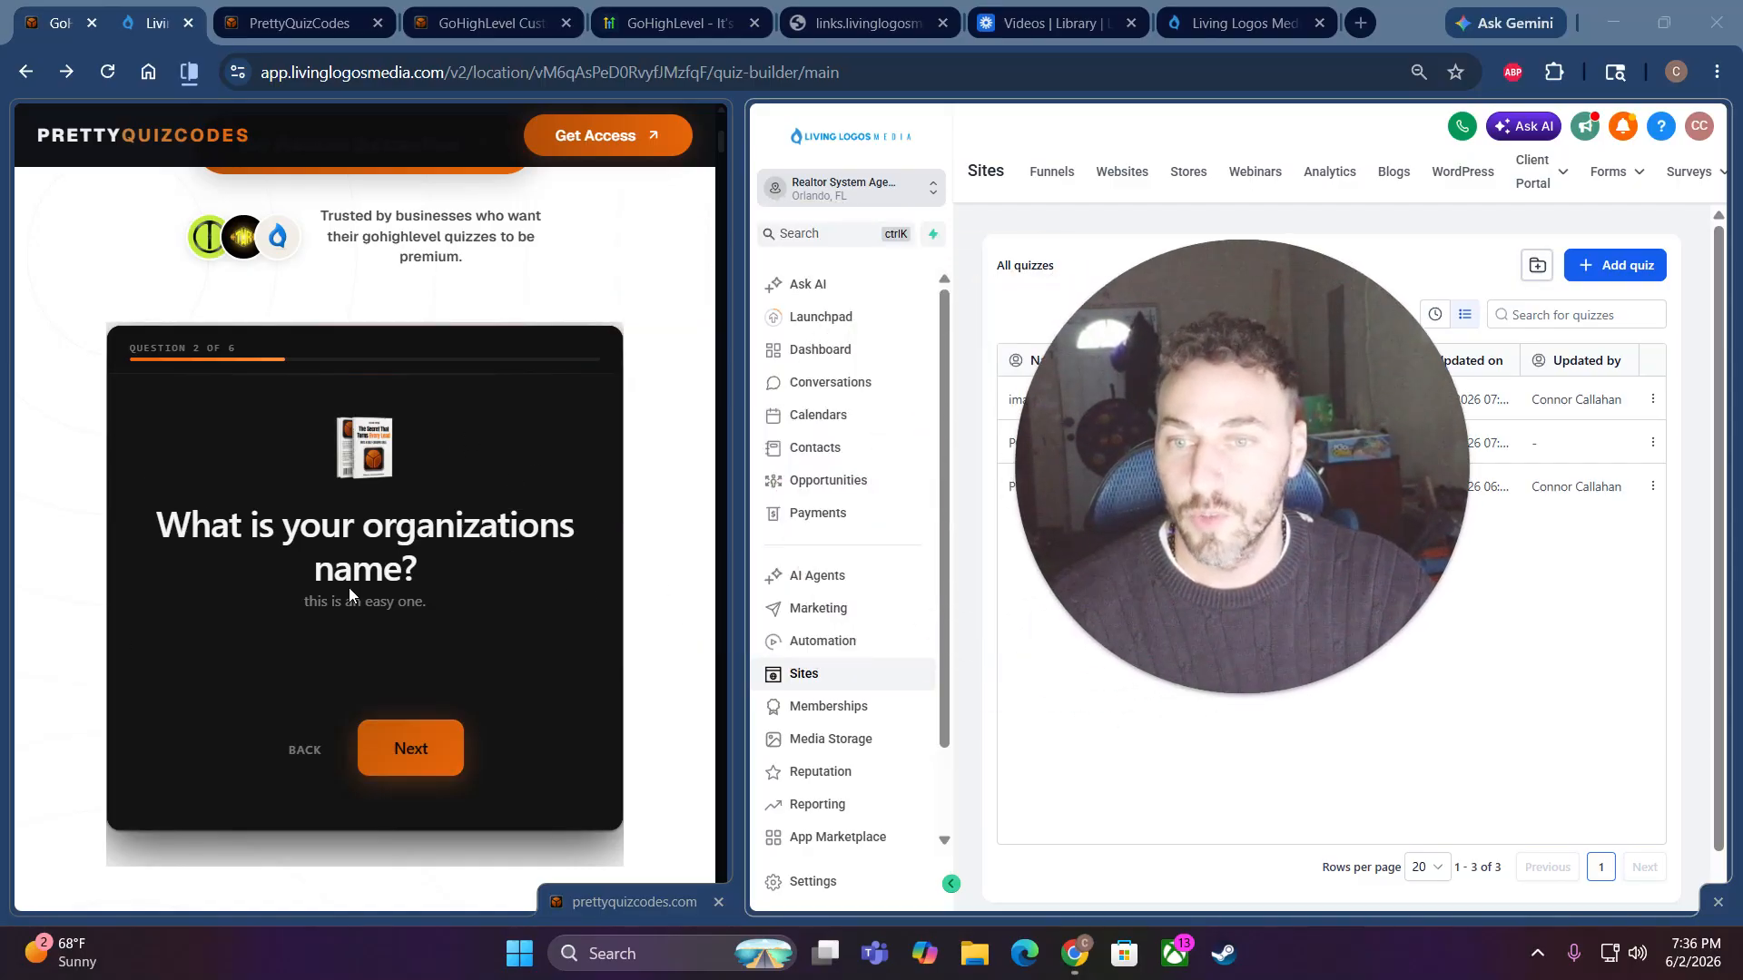
pyautogui.scroll(-3, 141, 433)
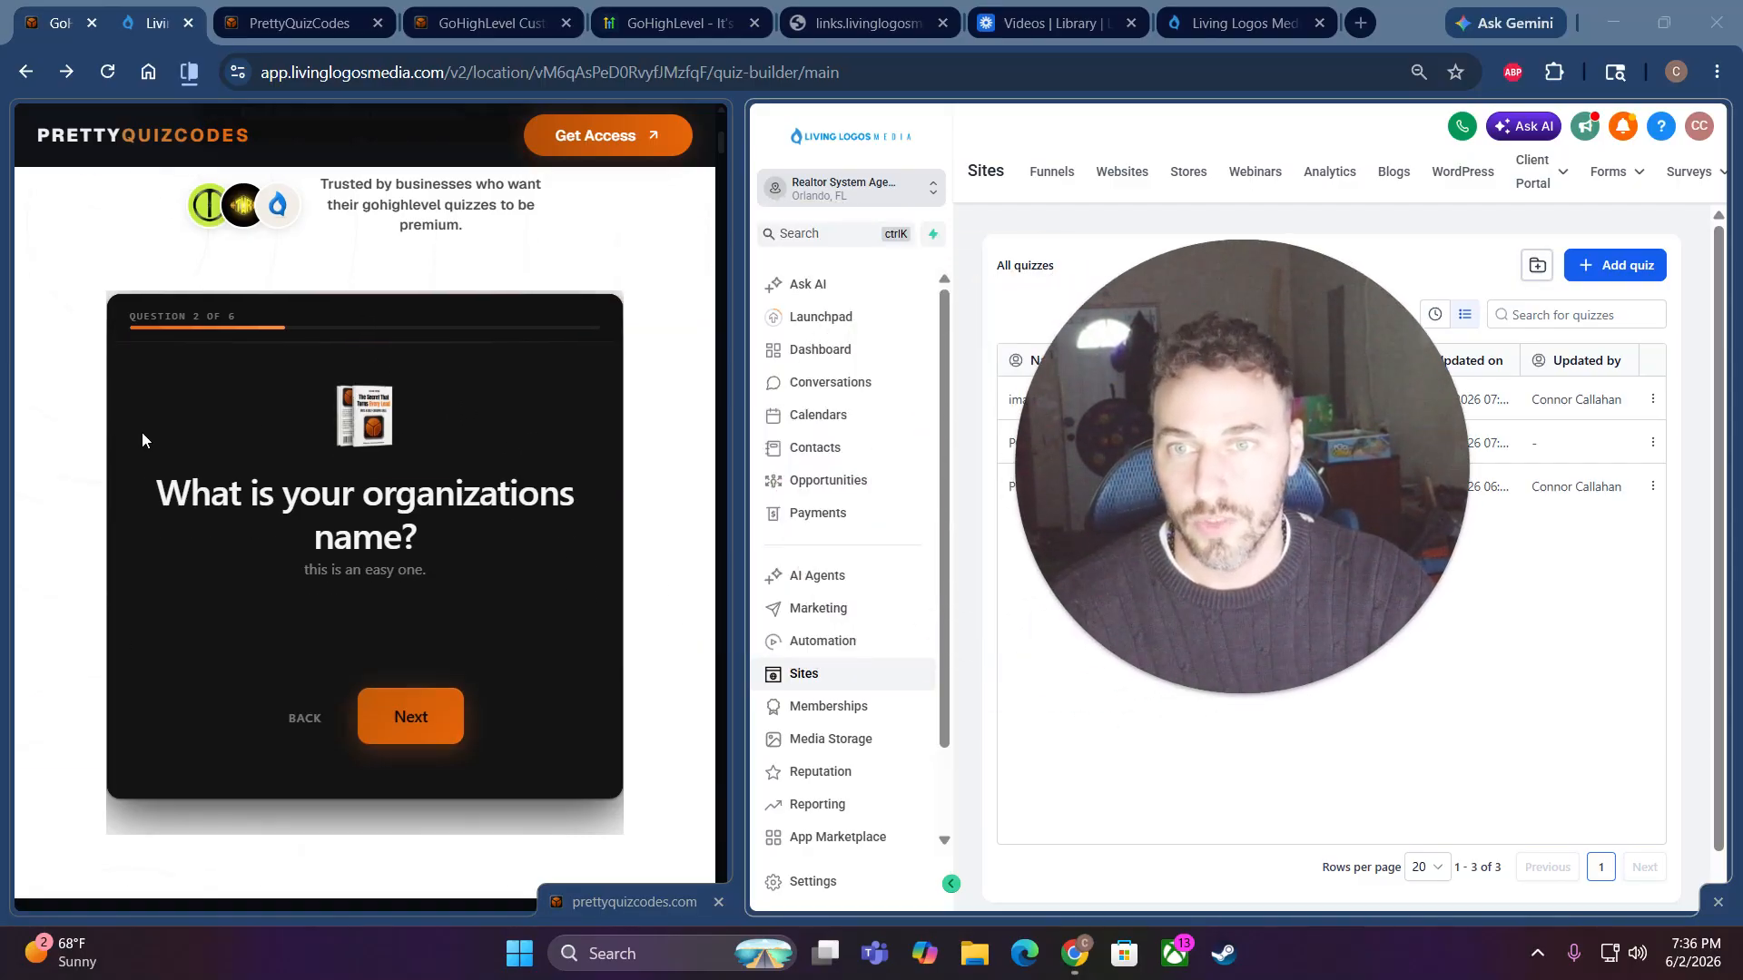
pyautogui.scroll(6, 133, 437)
pyautogui.scroll(-1, 114, 465)
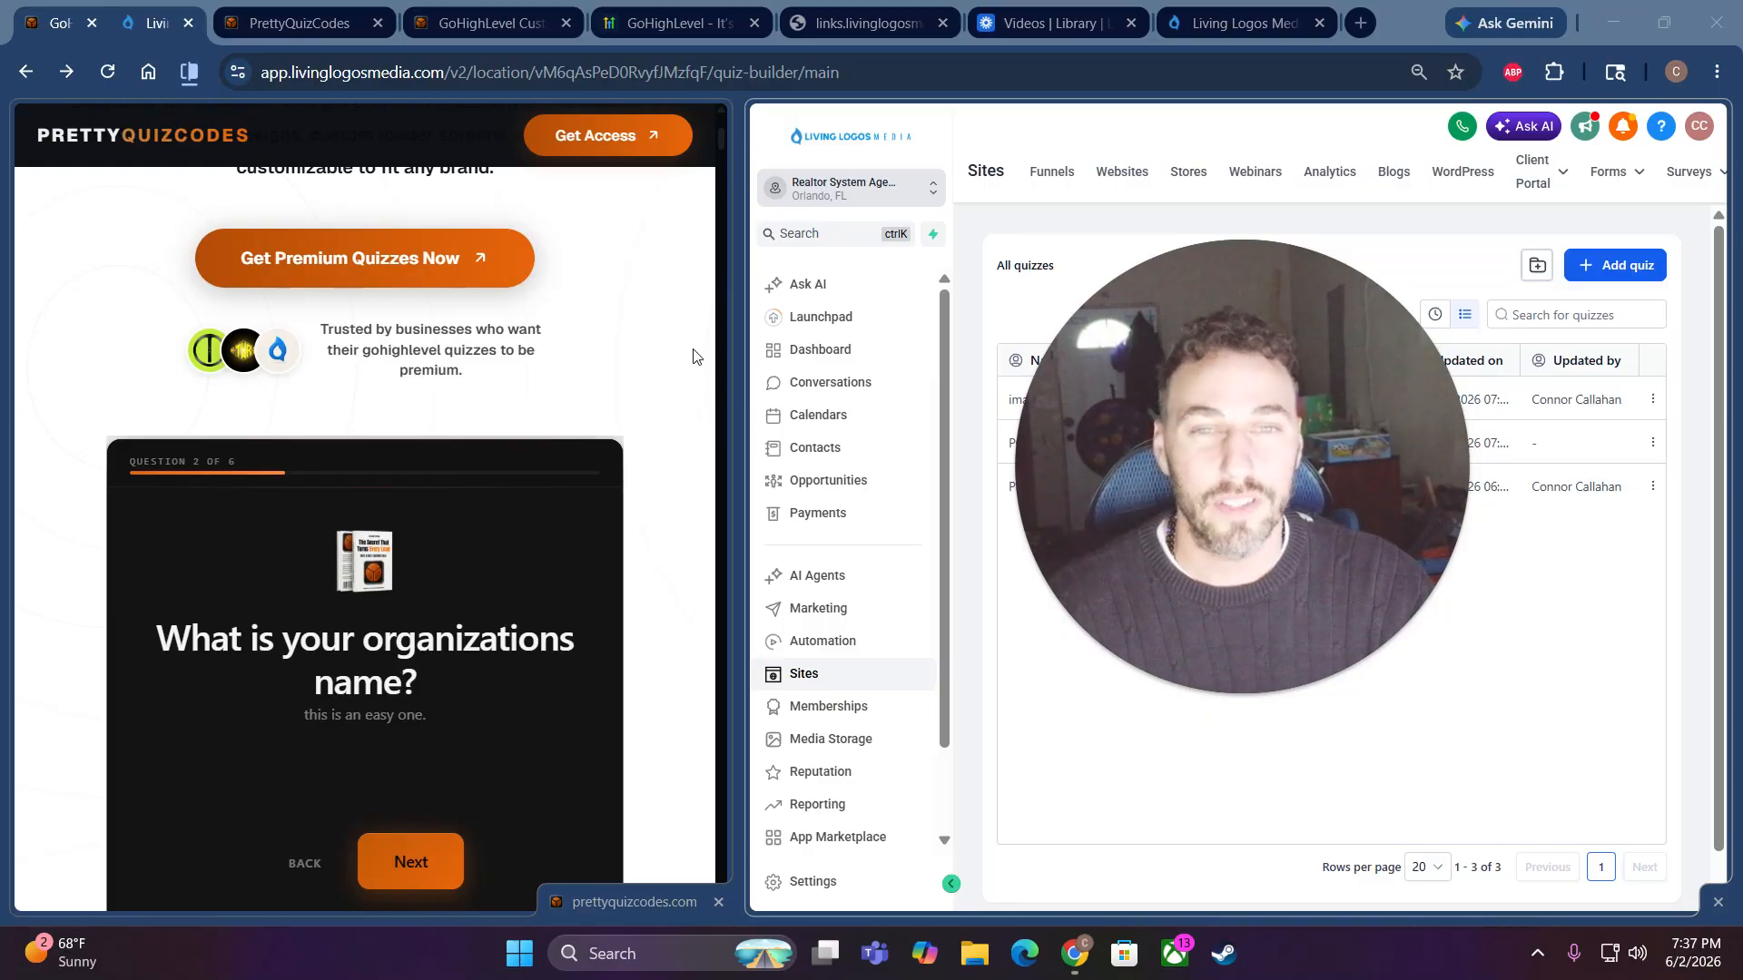
# - Widen the Living Logos Media pane of the split view and create an automation workflow from scratch named "quiz email"
pyautogui.moveTo(735, 348); pyautogui.dragTo(214, 487)
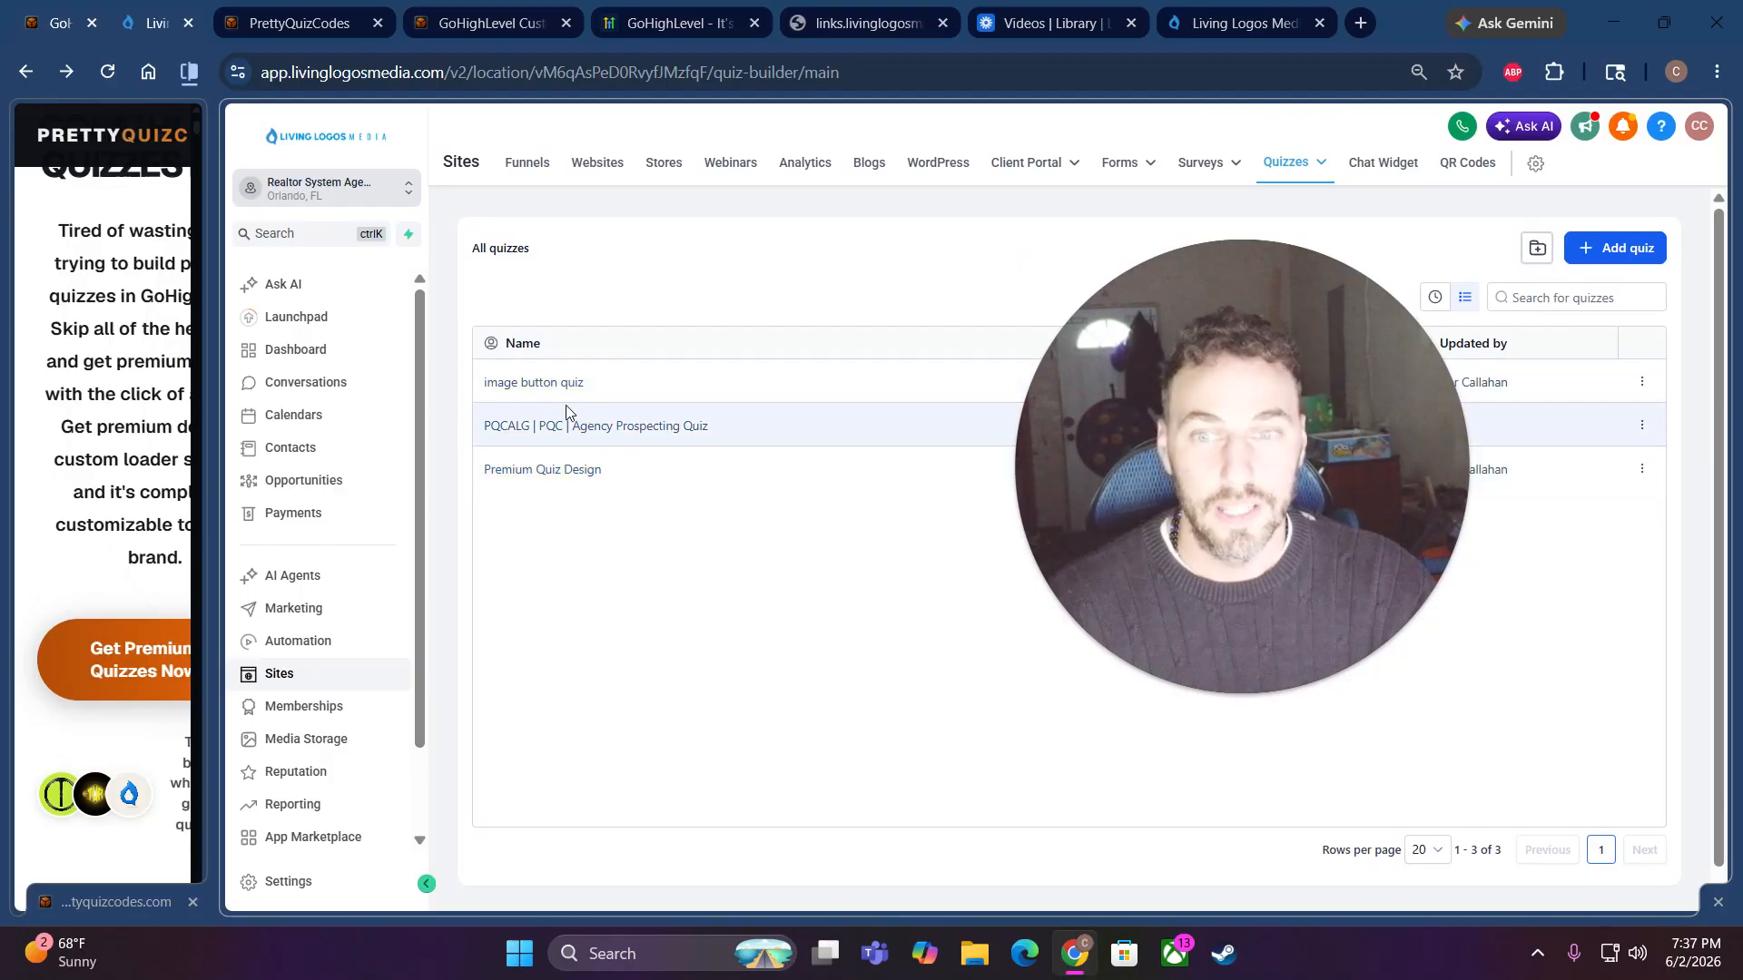
pyautogui.click(299, 642)
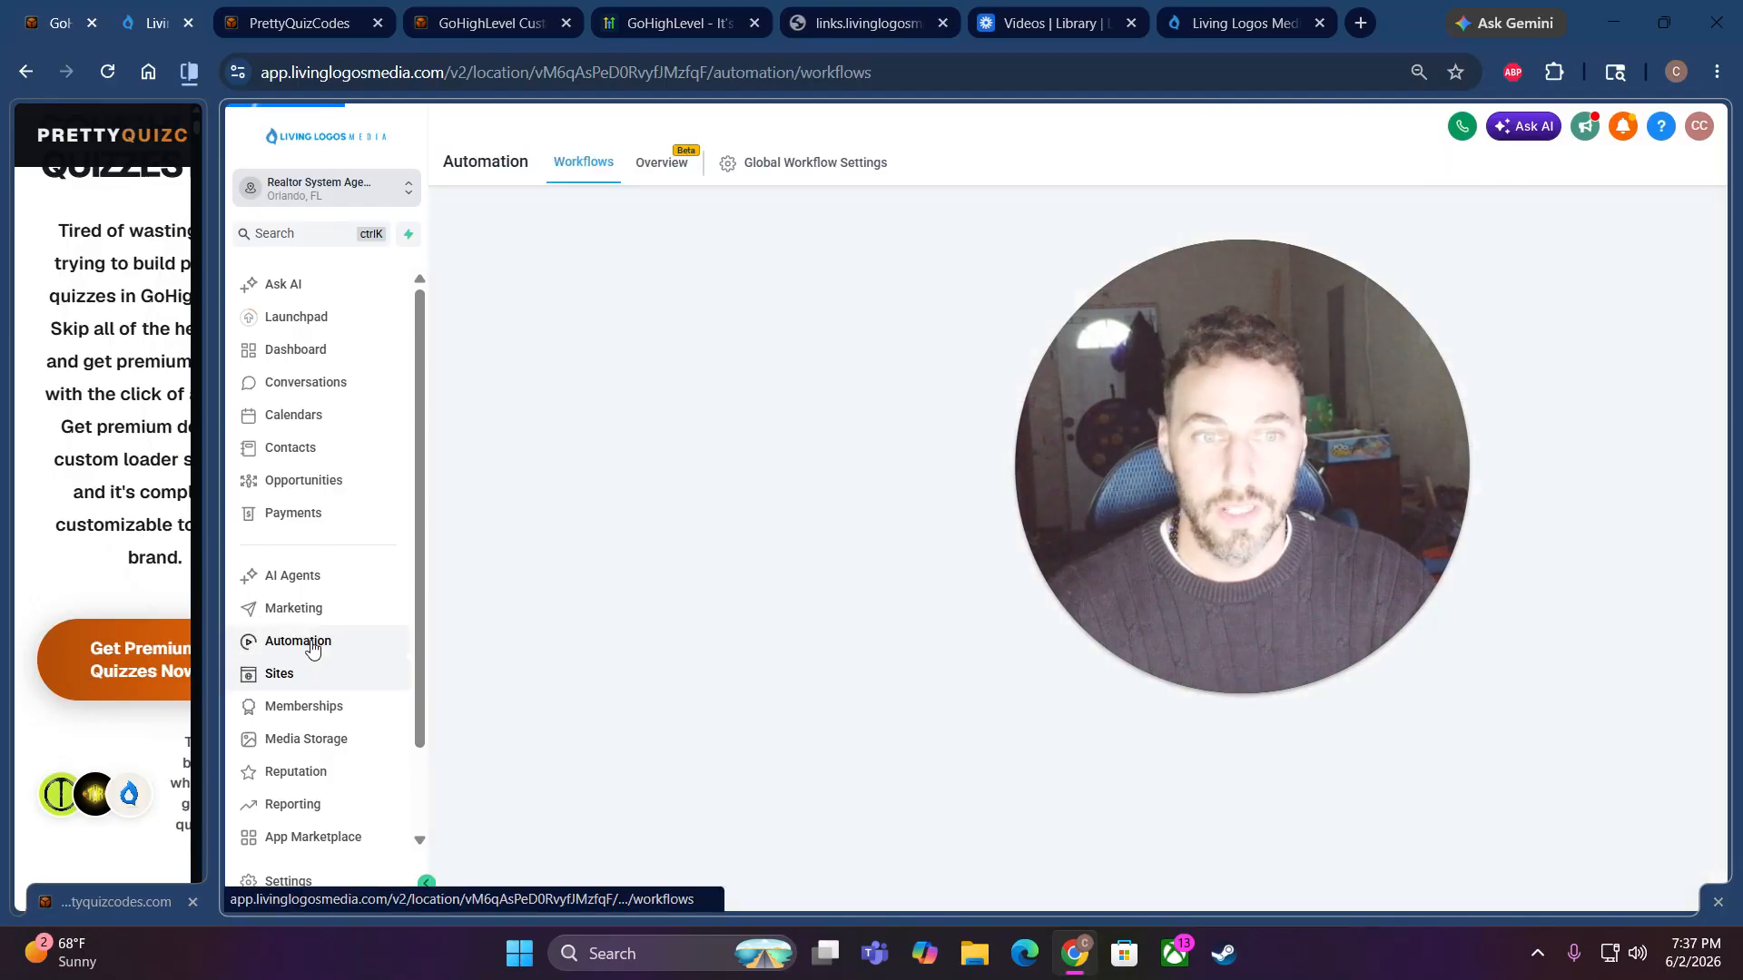
pyautogui.moveTo(1239, 492); pyautogui.dragTo(1512, 673)
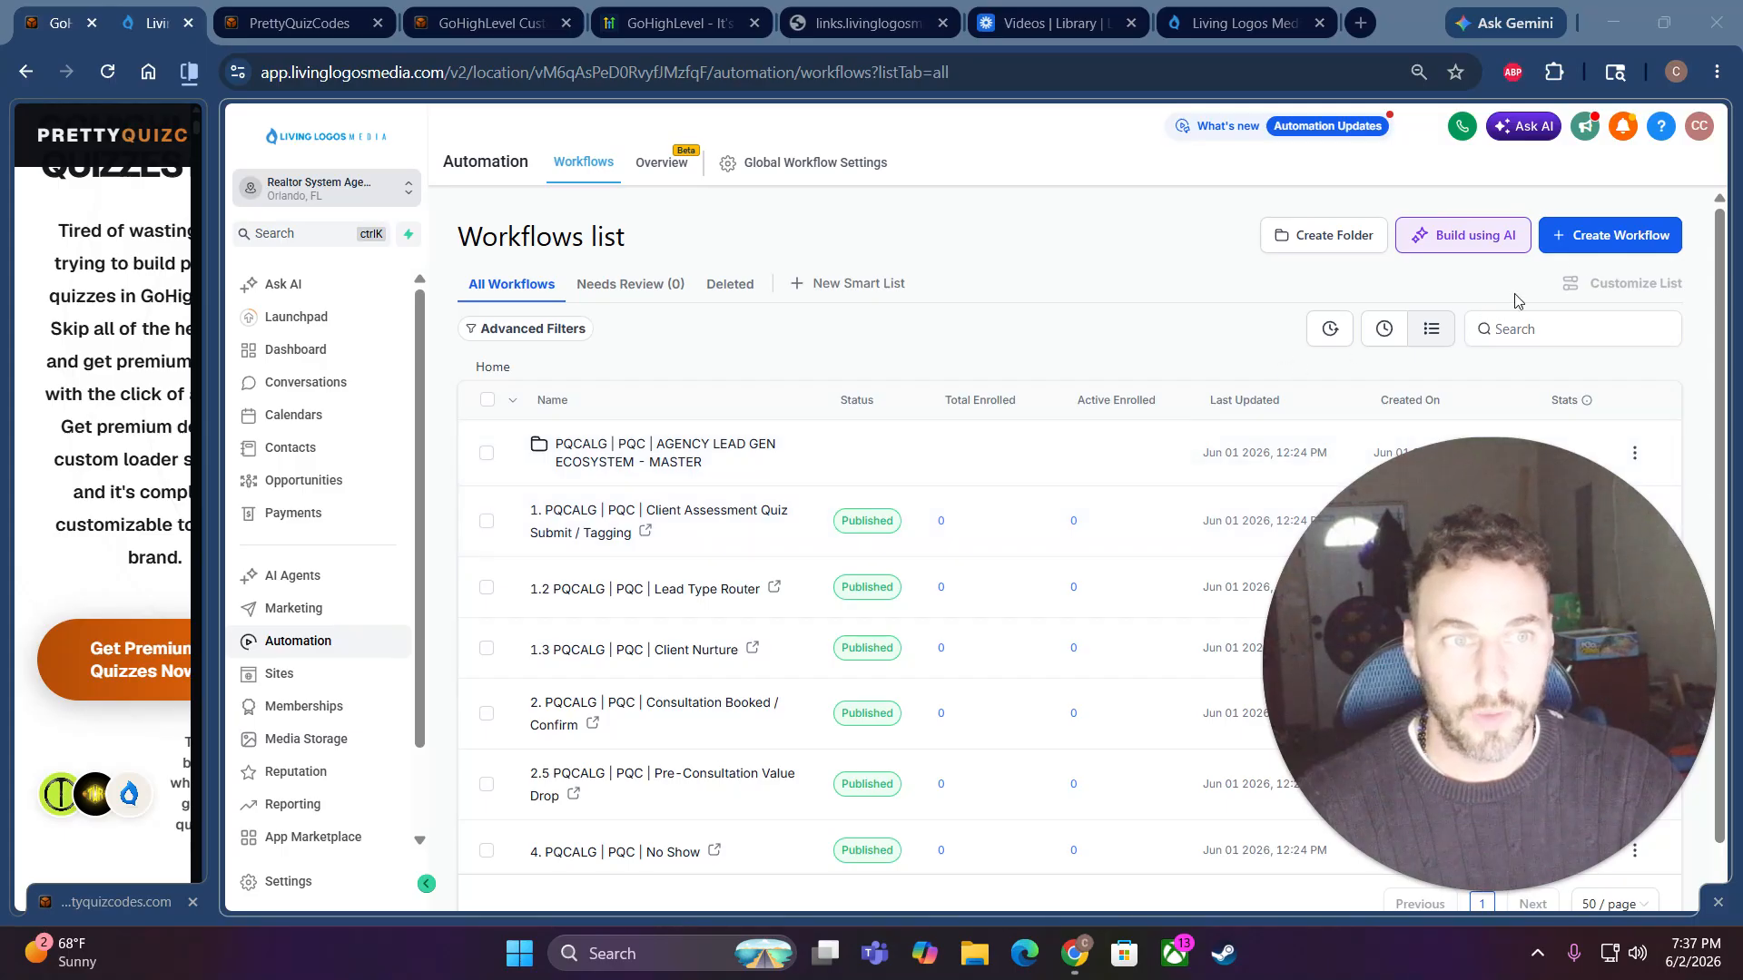
pyautogui.click(1589, 241)
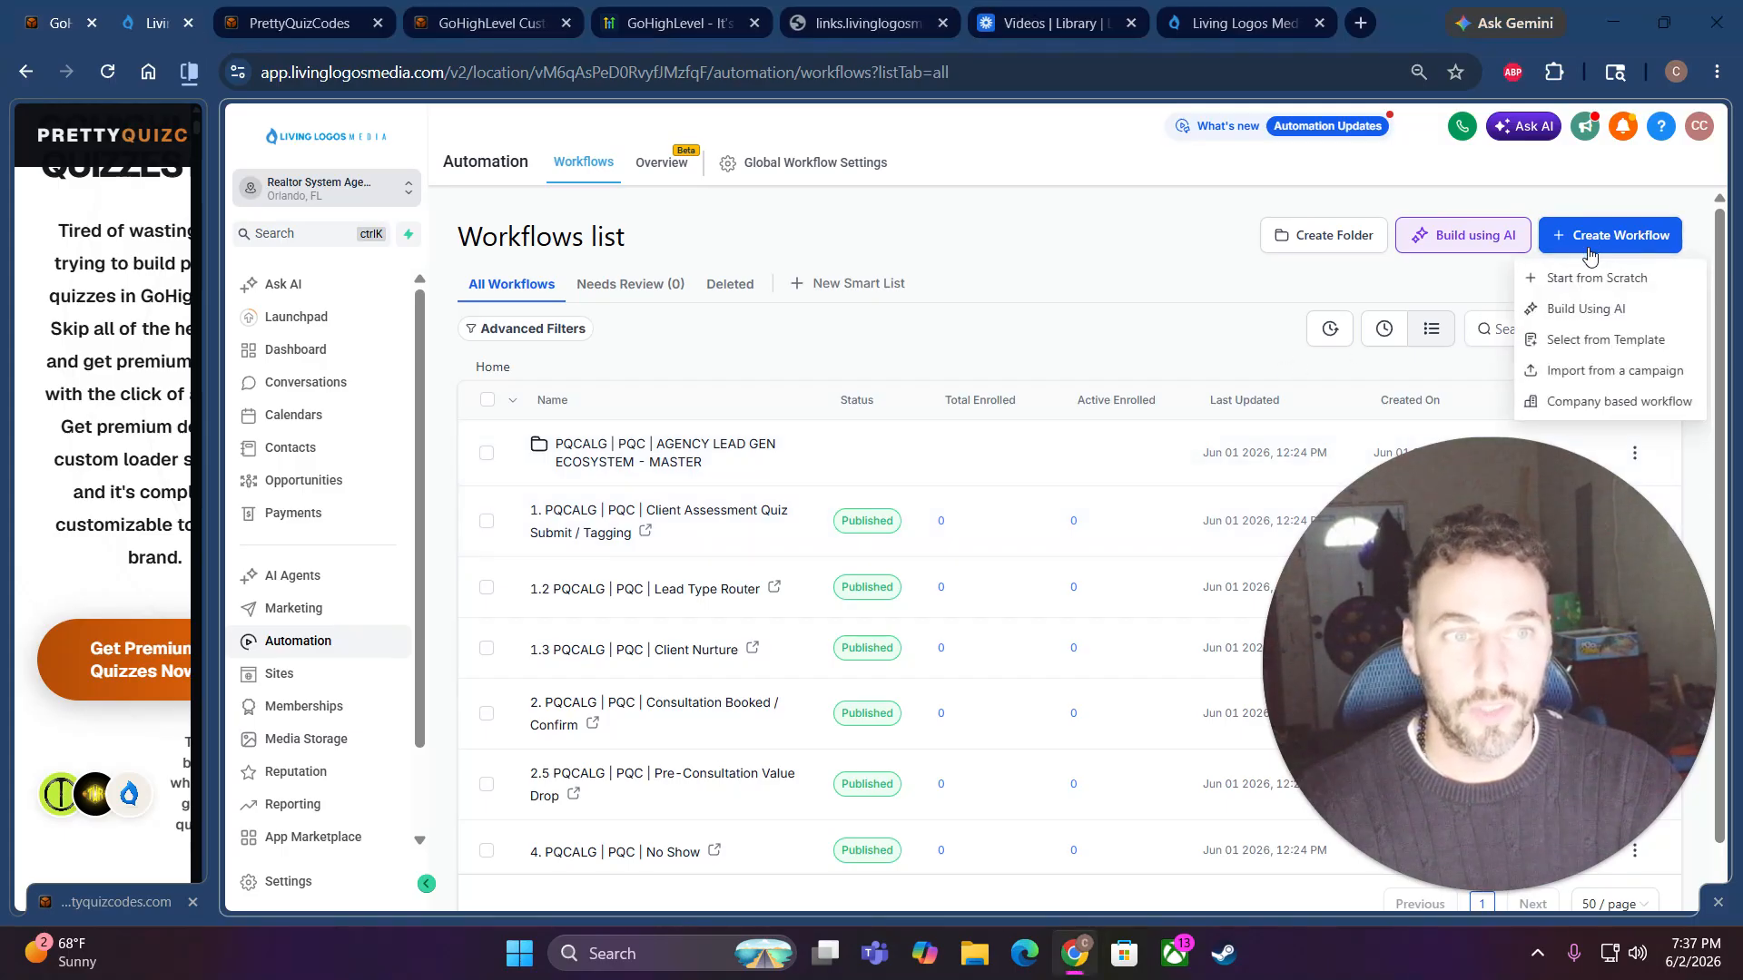
pyautogui.click(1586, 277)
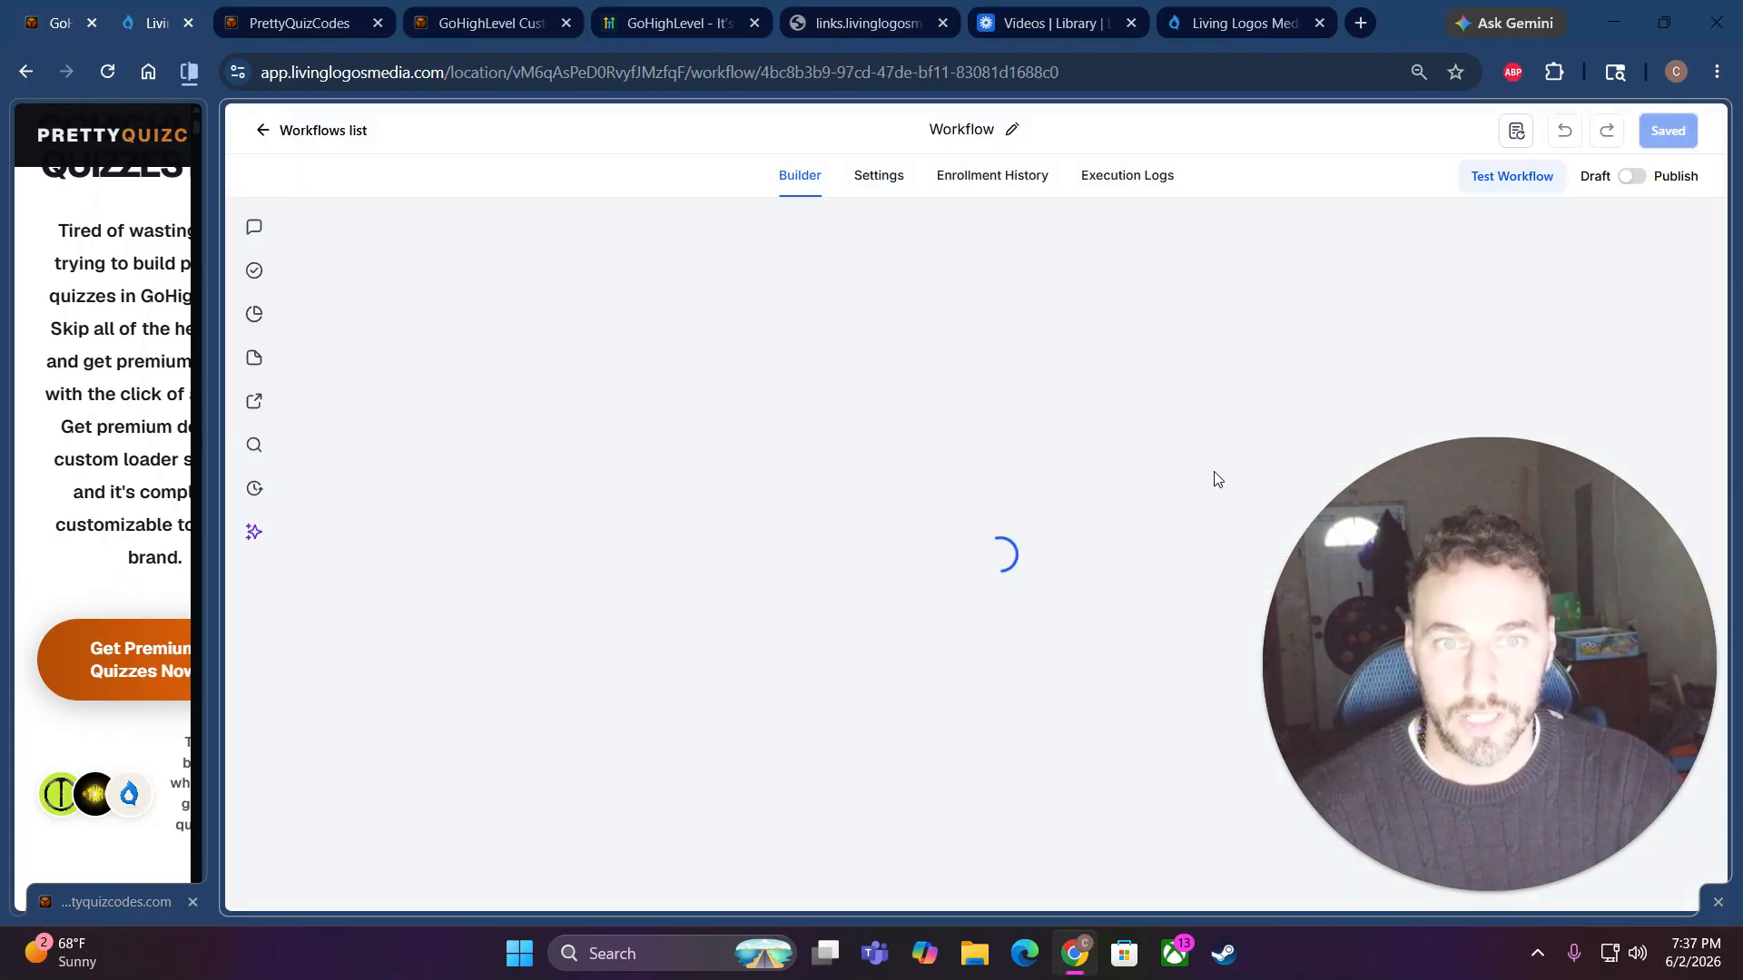
pyautogui.click(992, 130)
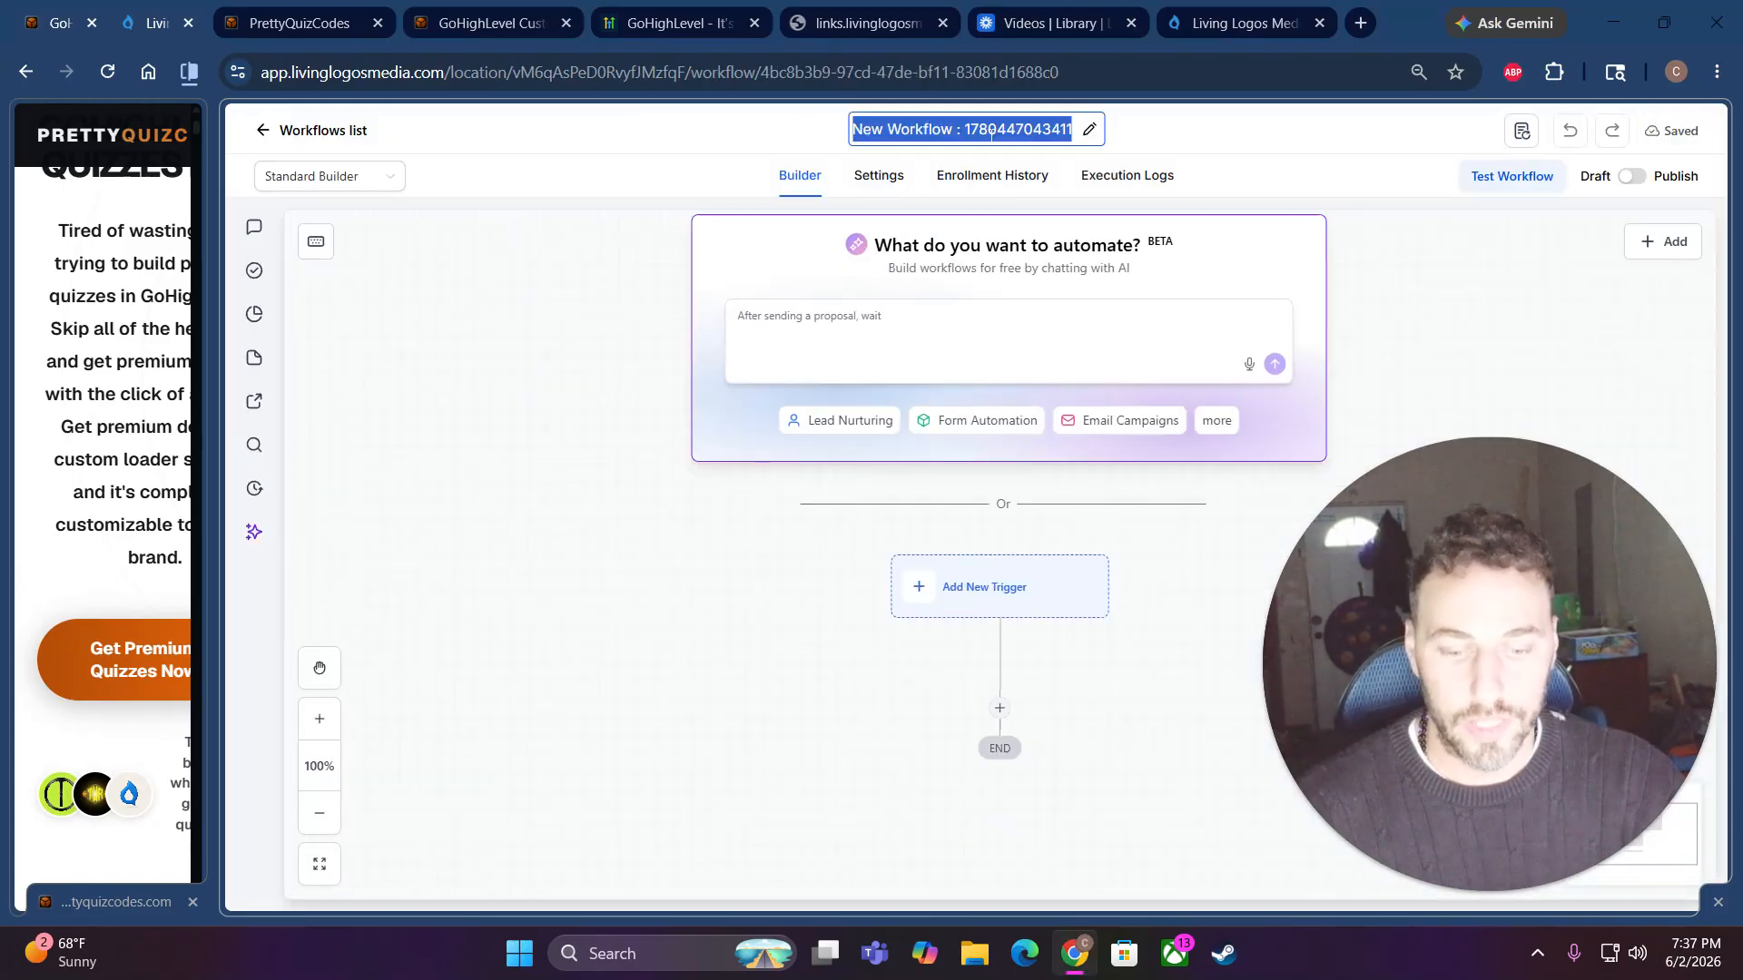
pyautogui.write('quiz email')
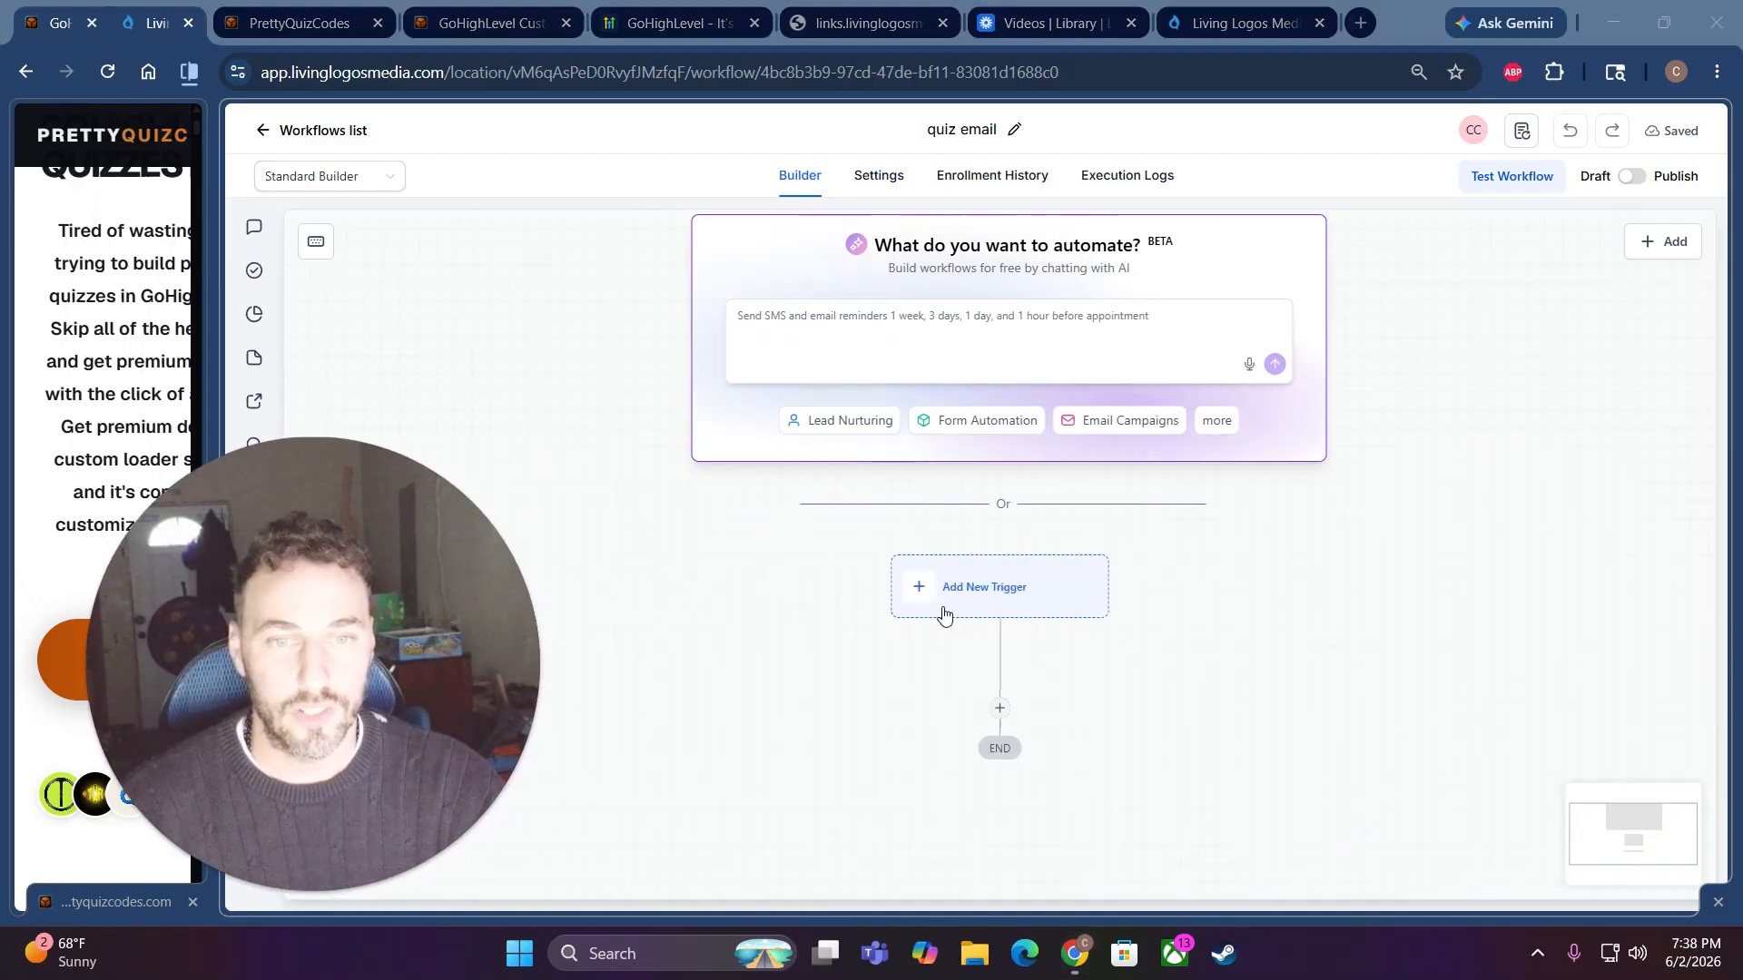
# - Add a Quiz submitted trigger filtered to Quiz Name Is "PQCALG | PQC | Agency Prospecting Quiz" and save it
pyautogui.click(984, 591)
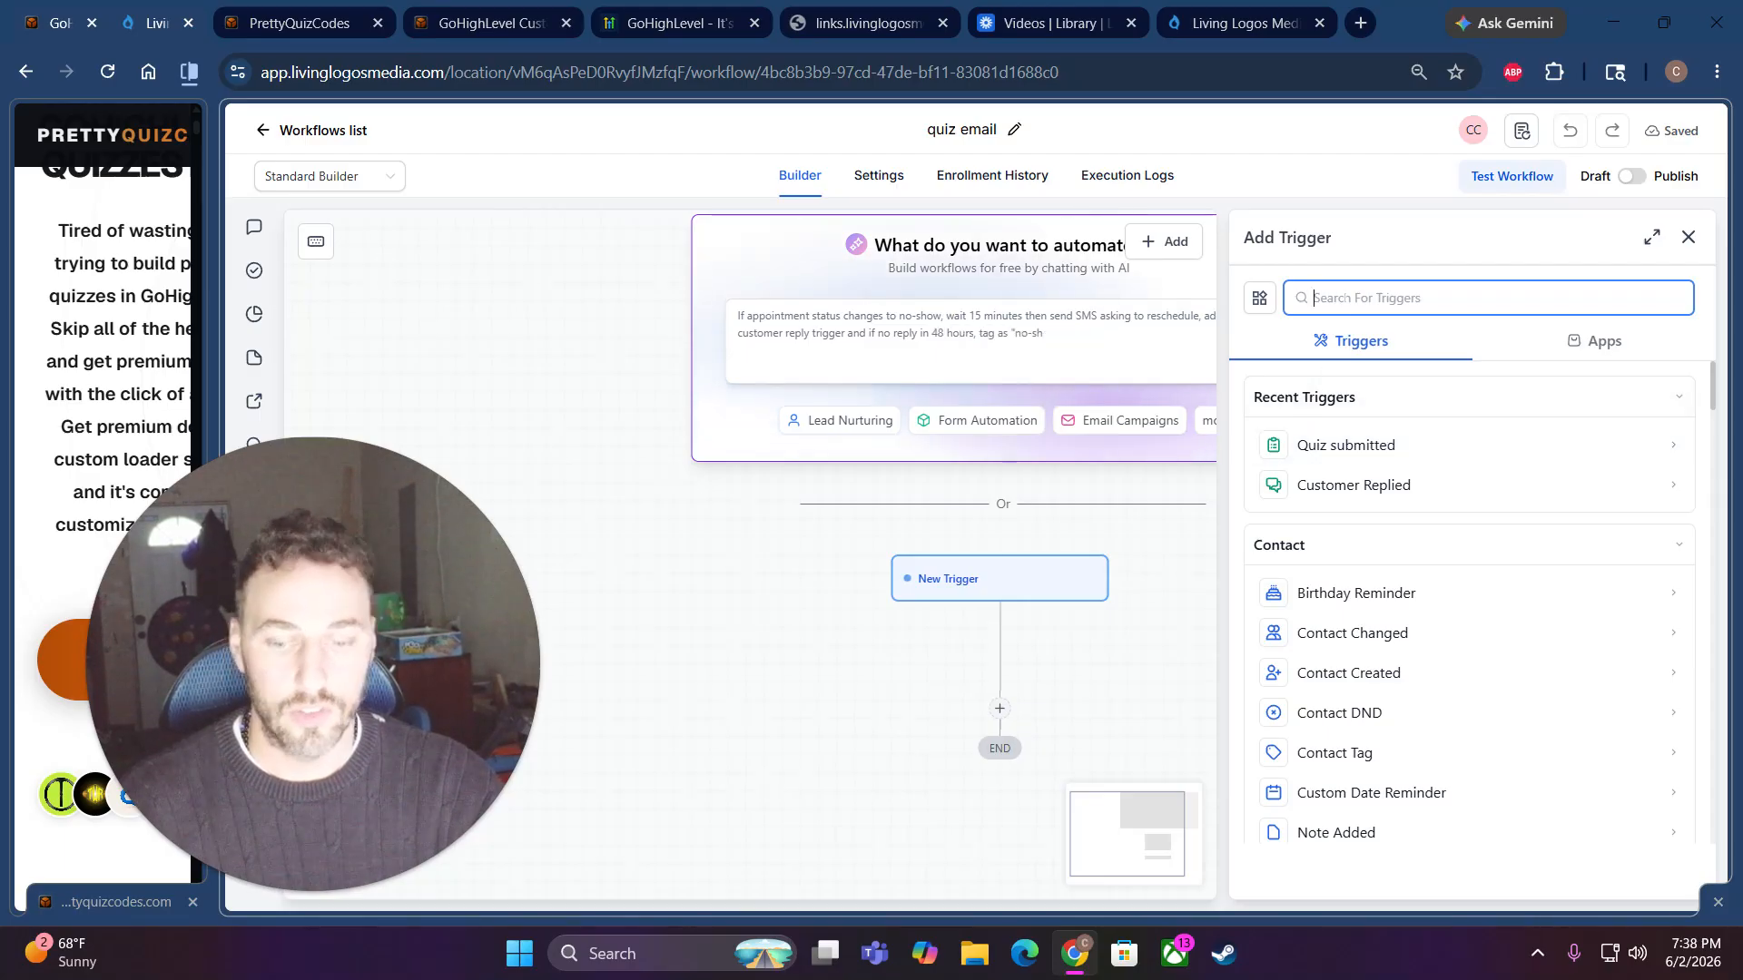
pyautogui.write('quiz')
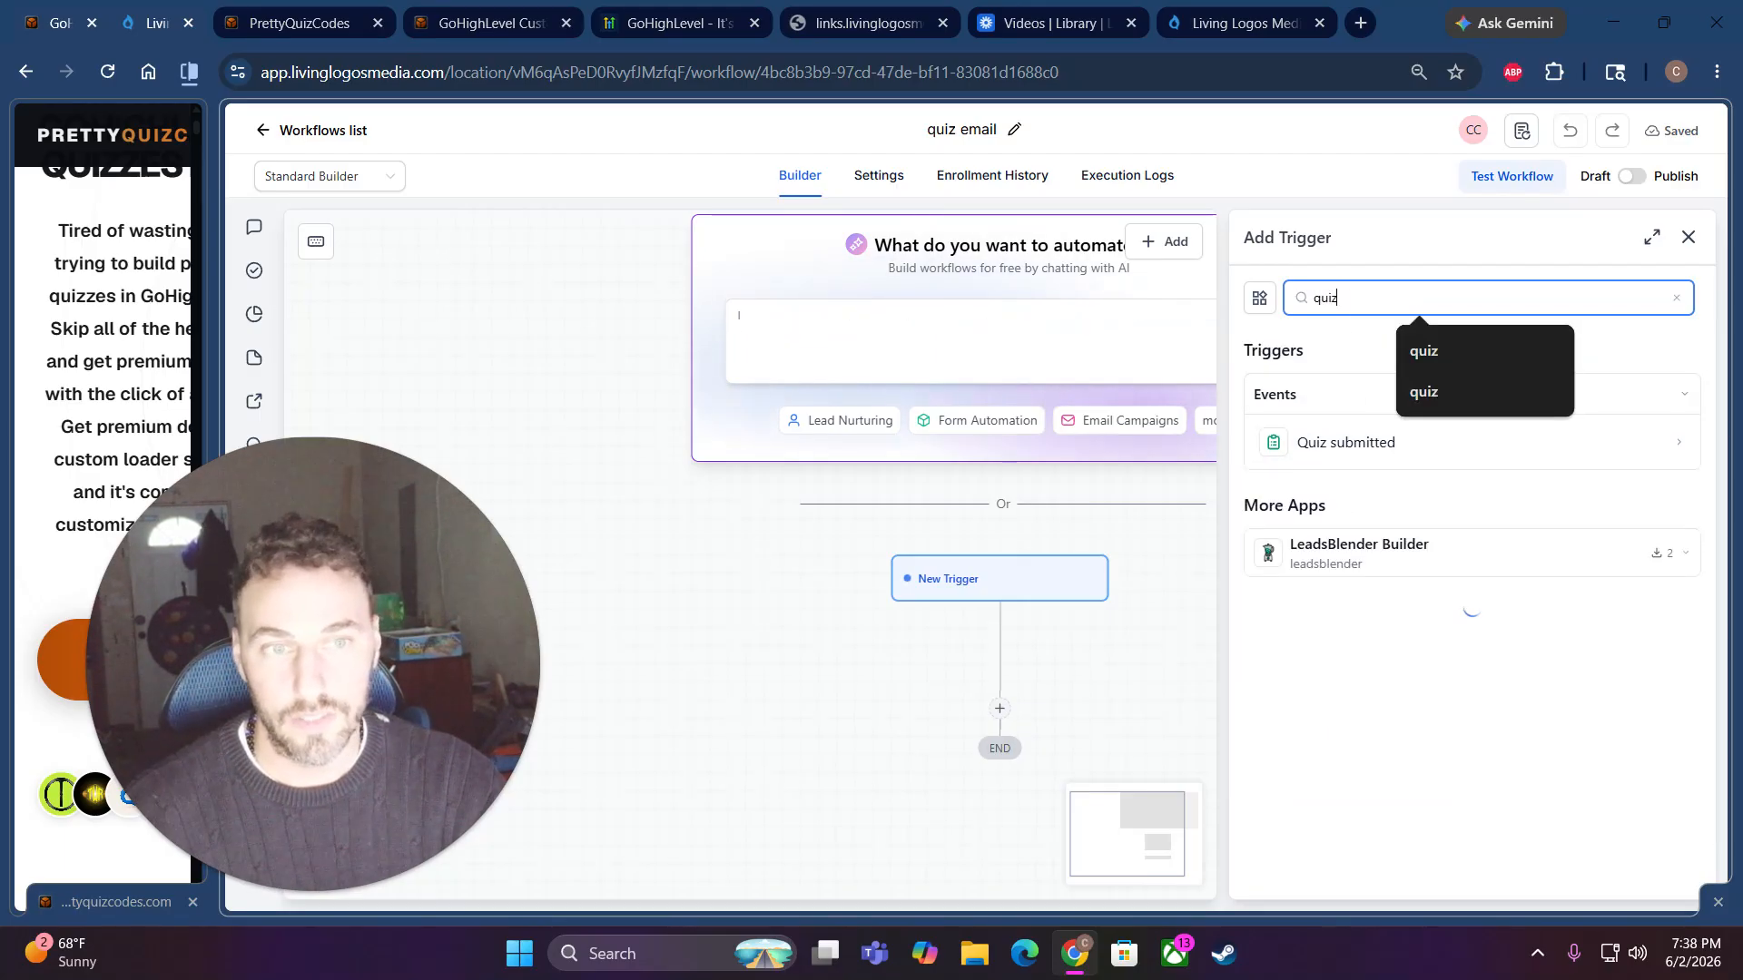
pyautogui.click(1359, 445)
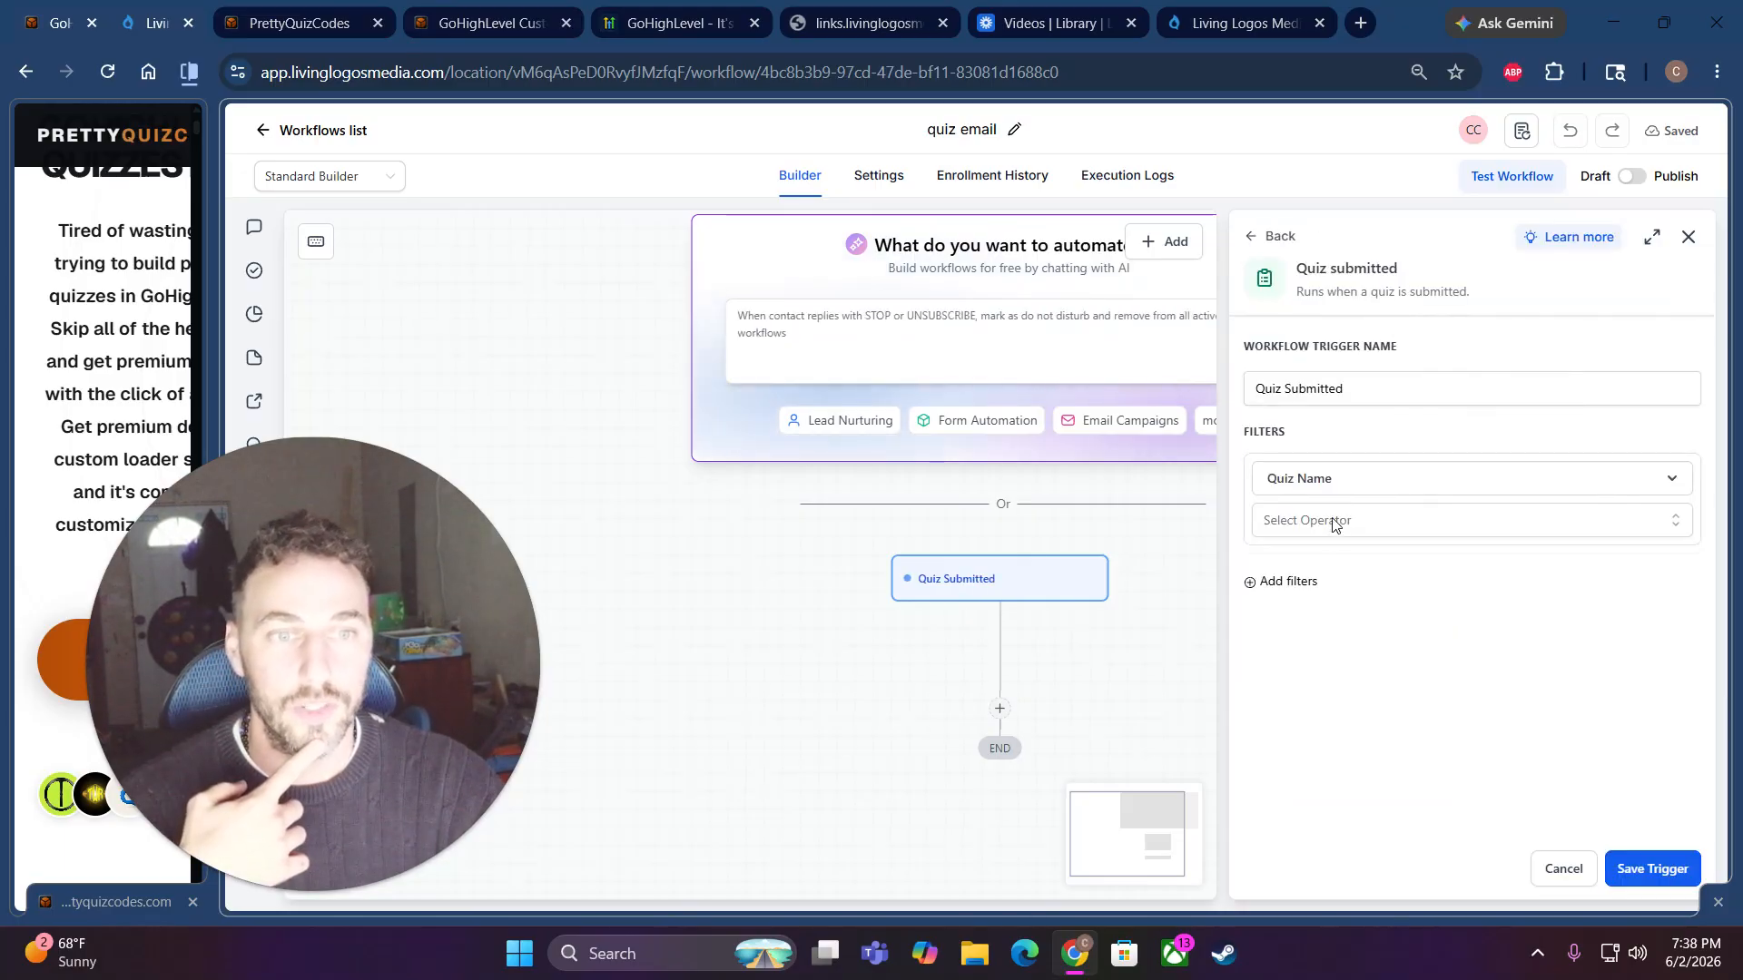
pyautogui.click(1342, 521)
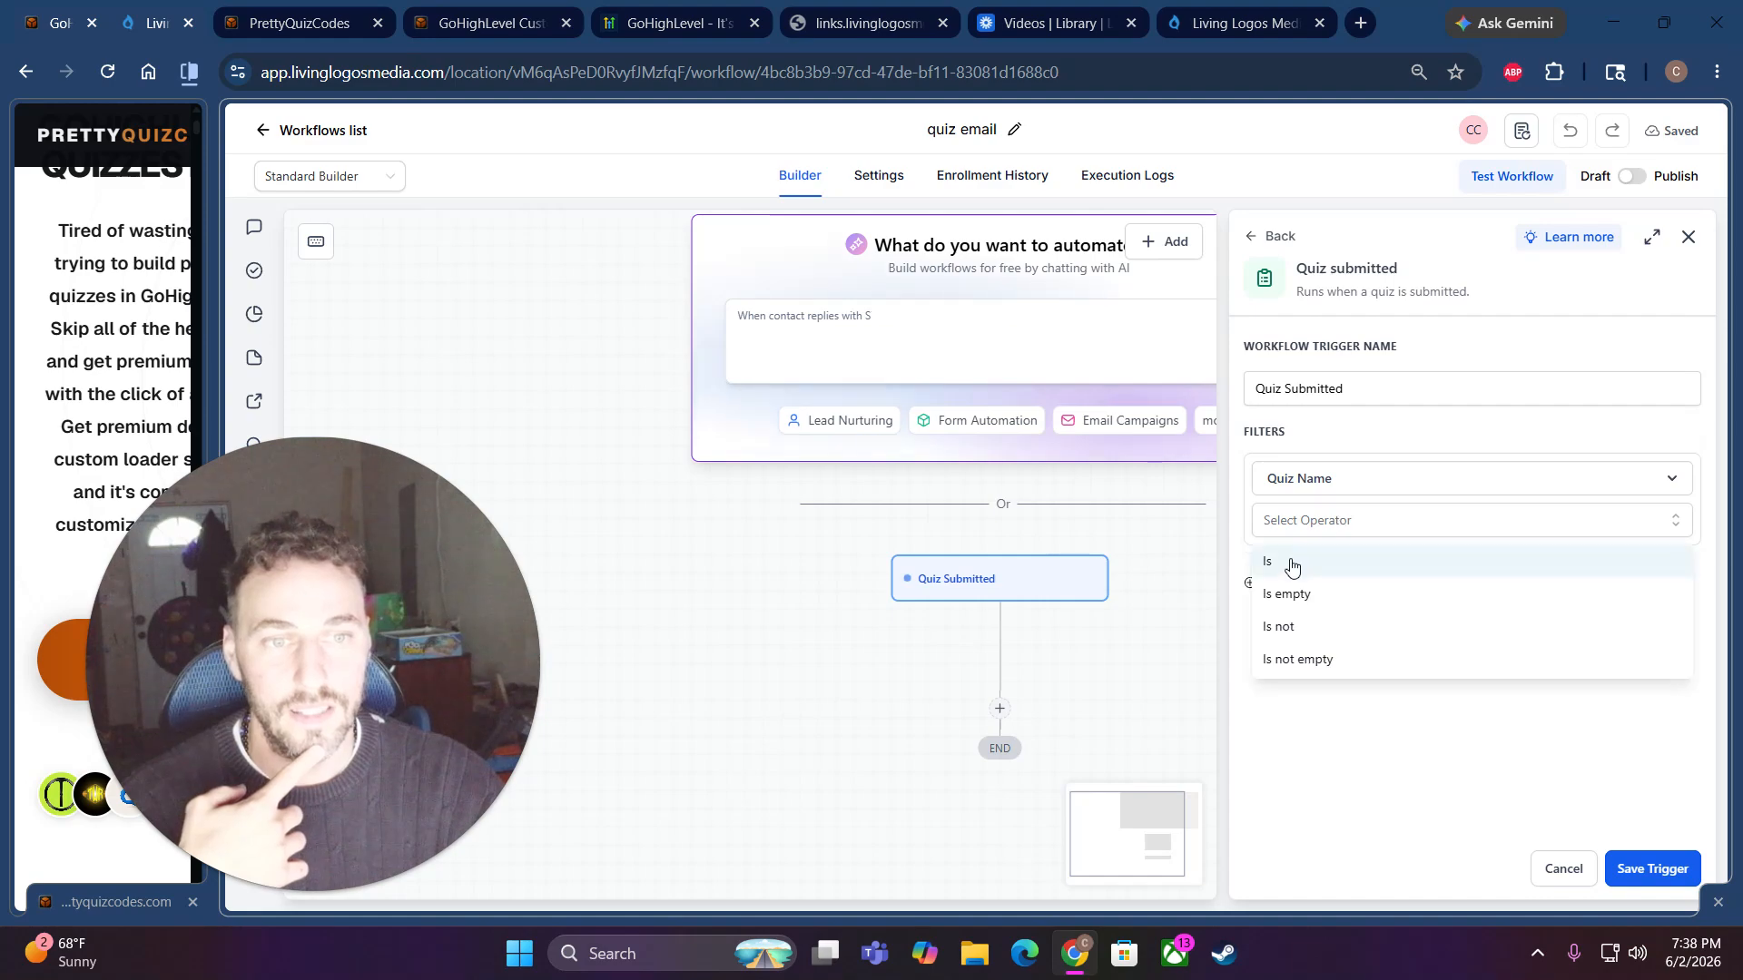
pyautogui.click(1287, 562)
pyautogui.click(1323, 564)
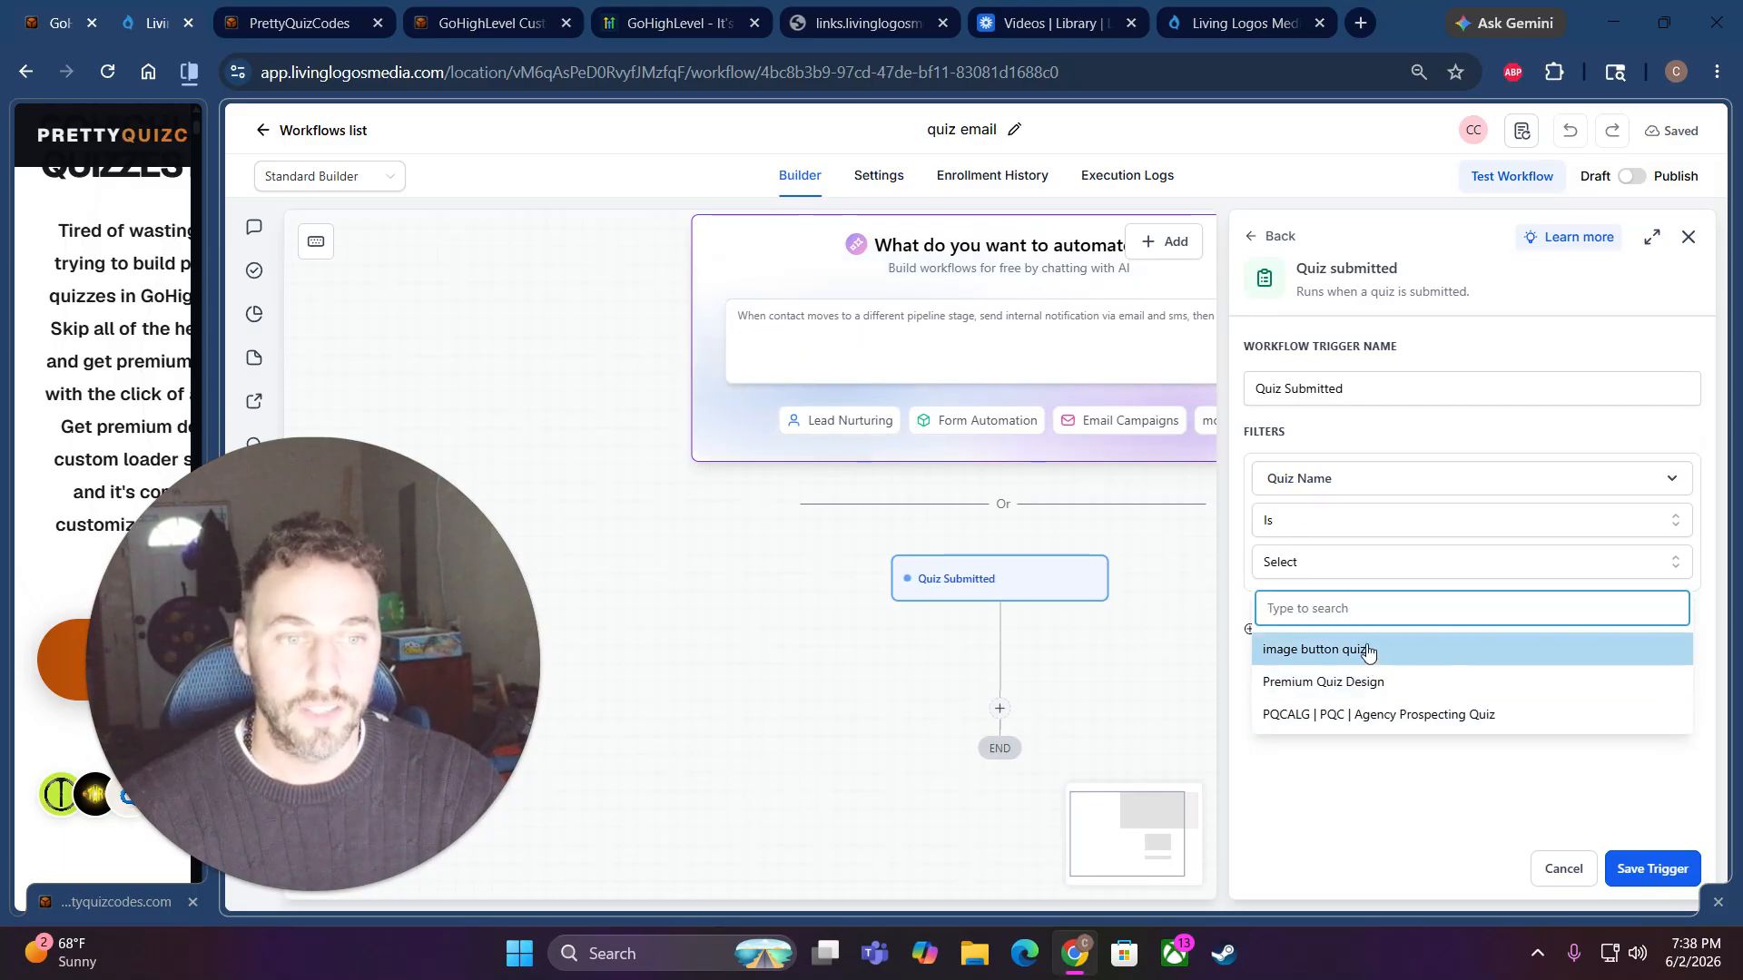
pyautogui.click(1398, 715)
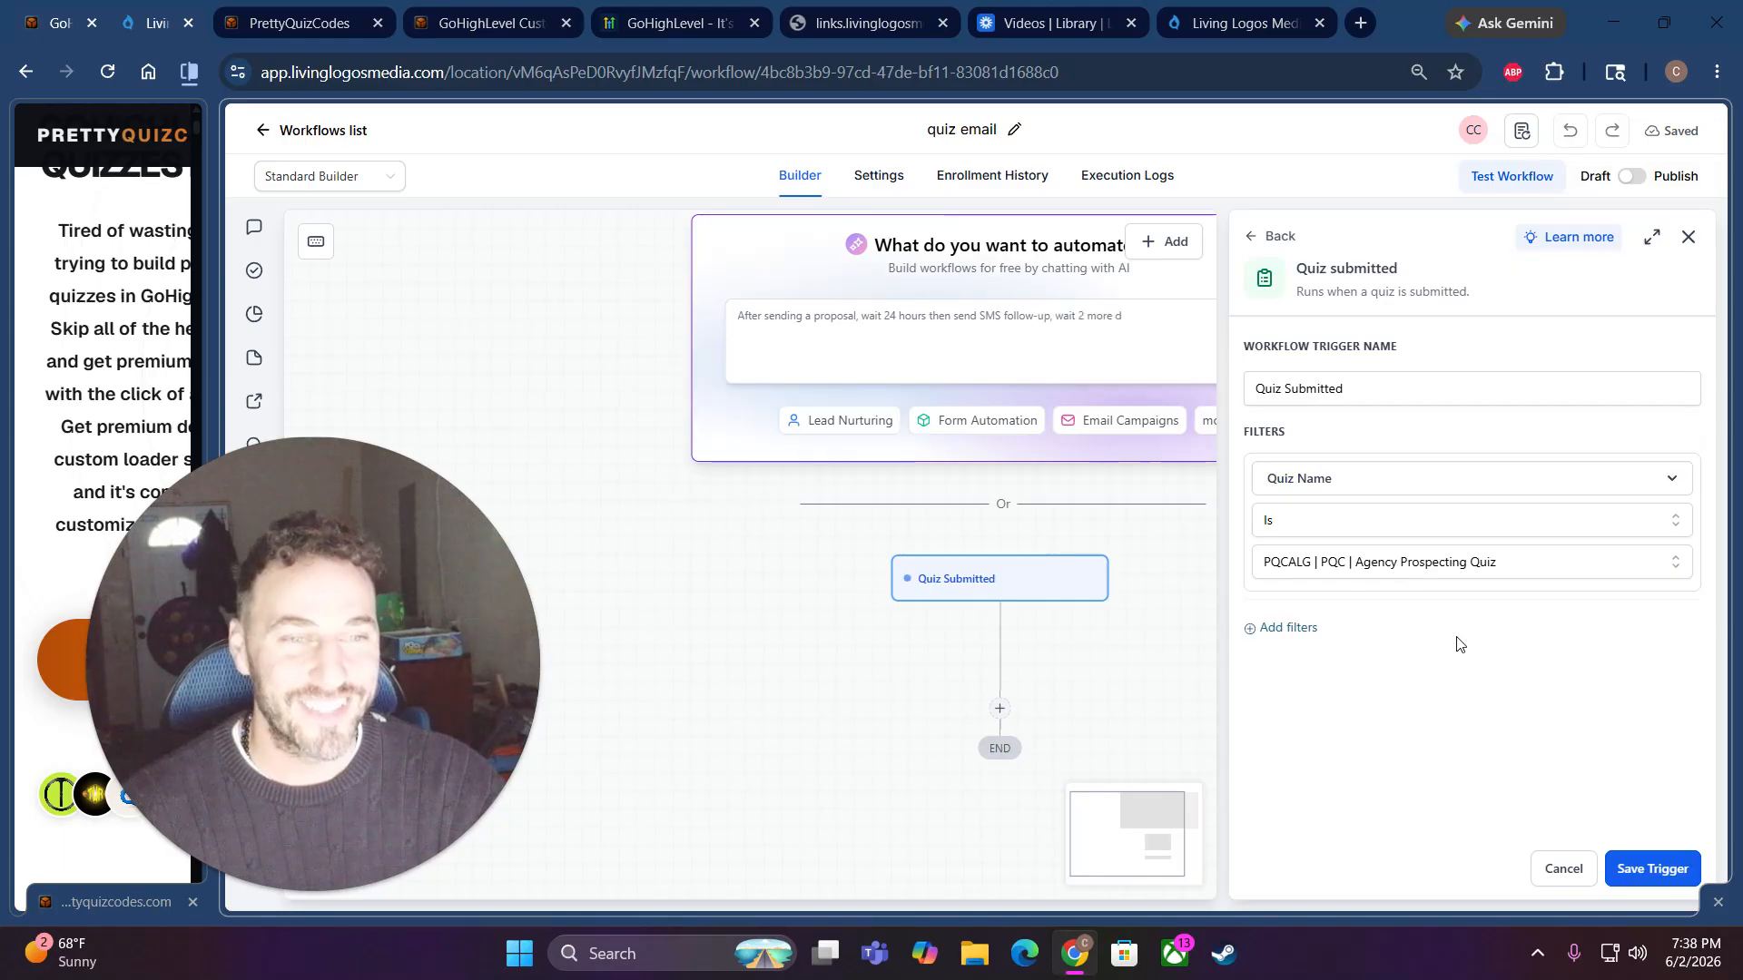
pyautogui.click(1652, 869)
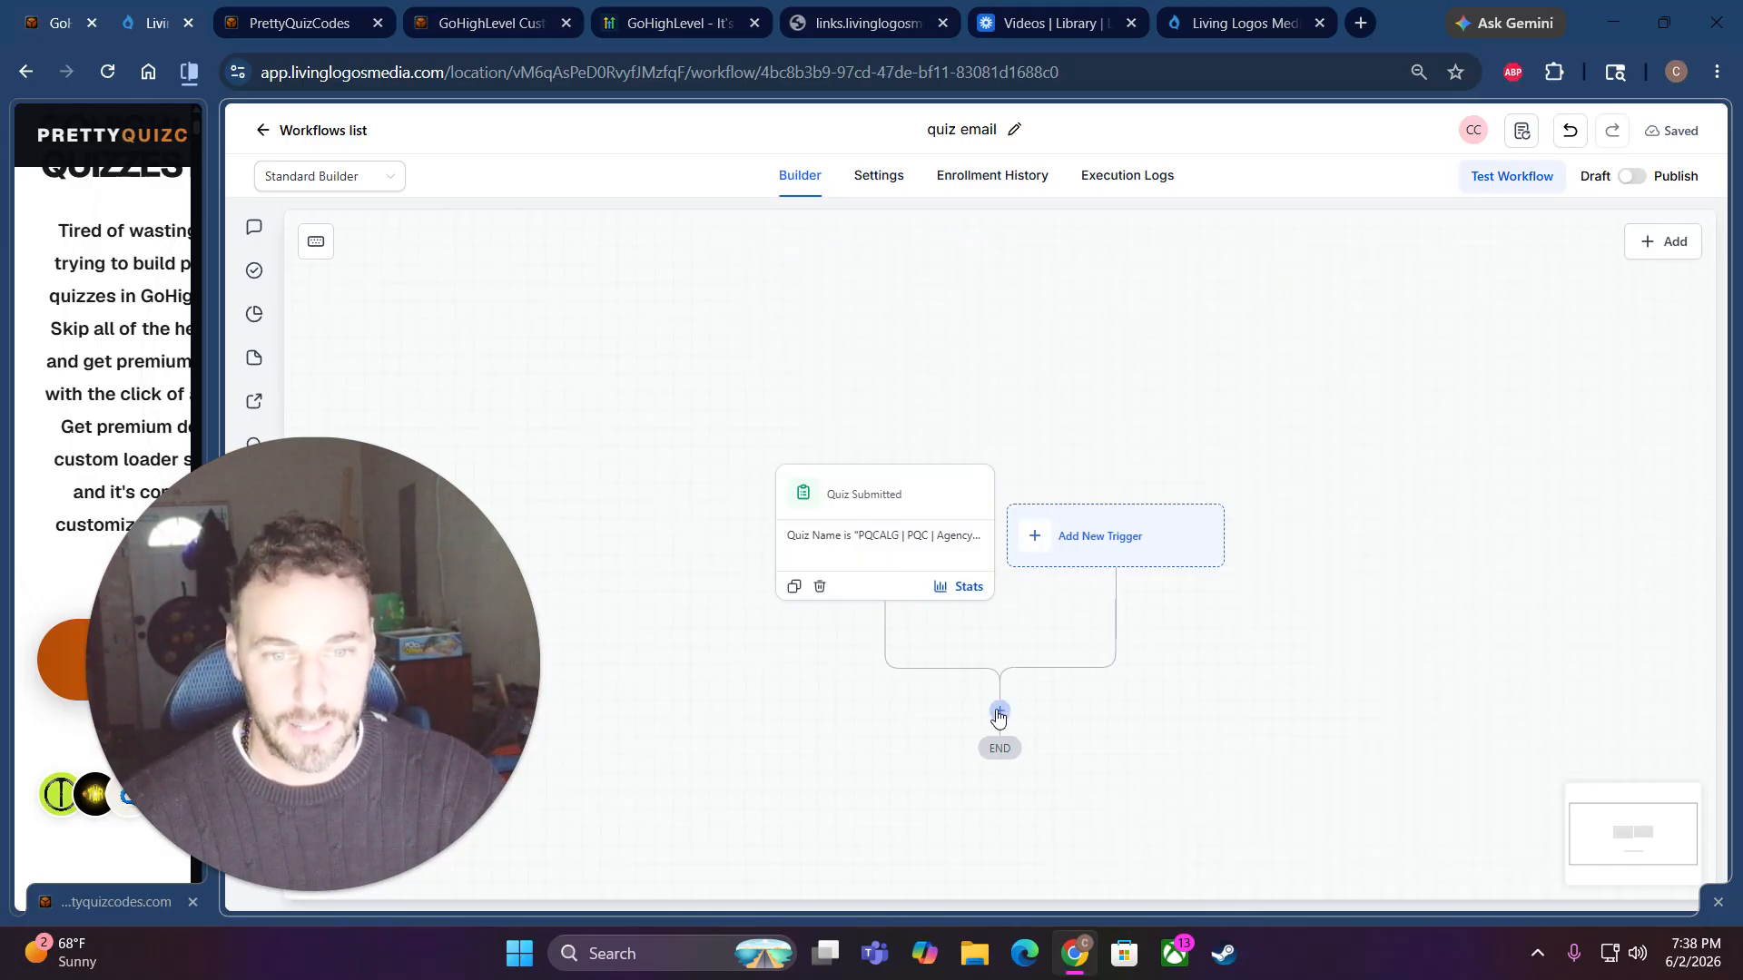
# - Add a Wait action after the trigger for a set period of 3 seconds and save it
pyautogui.click(999, 713)
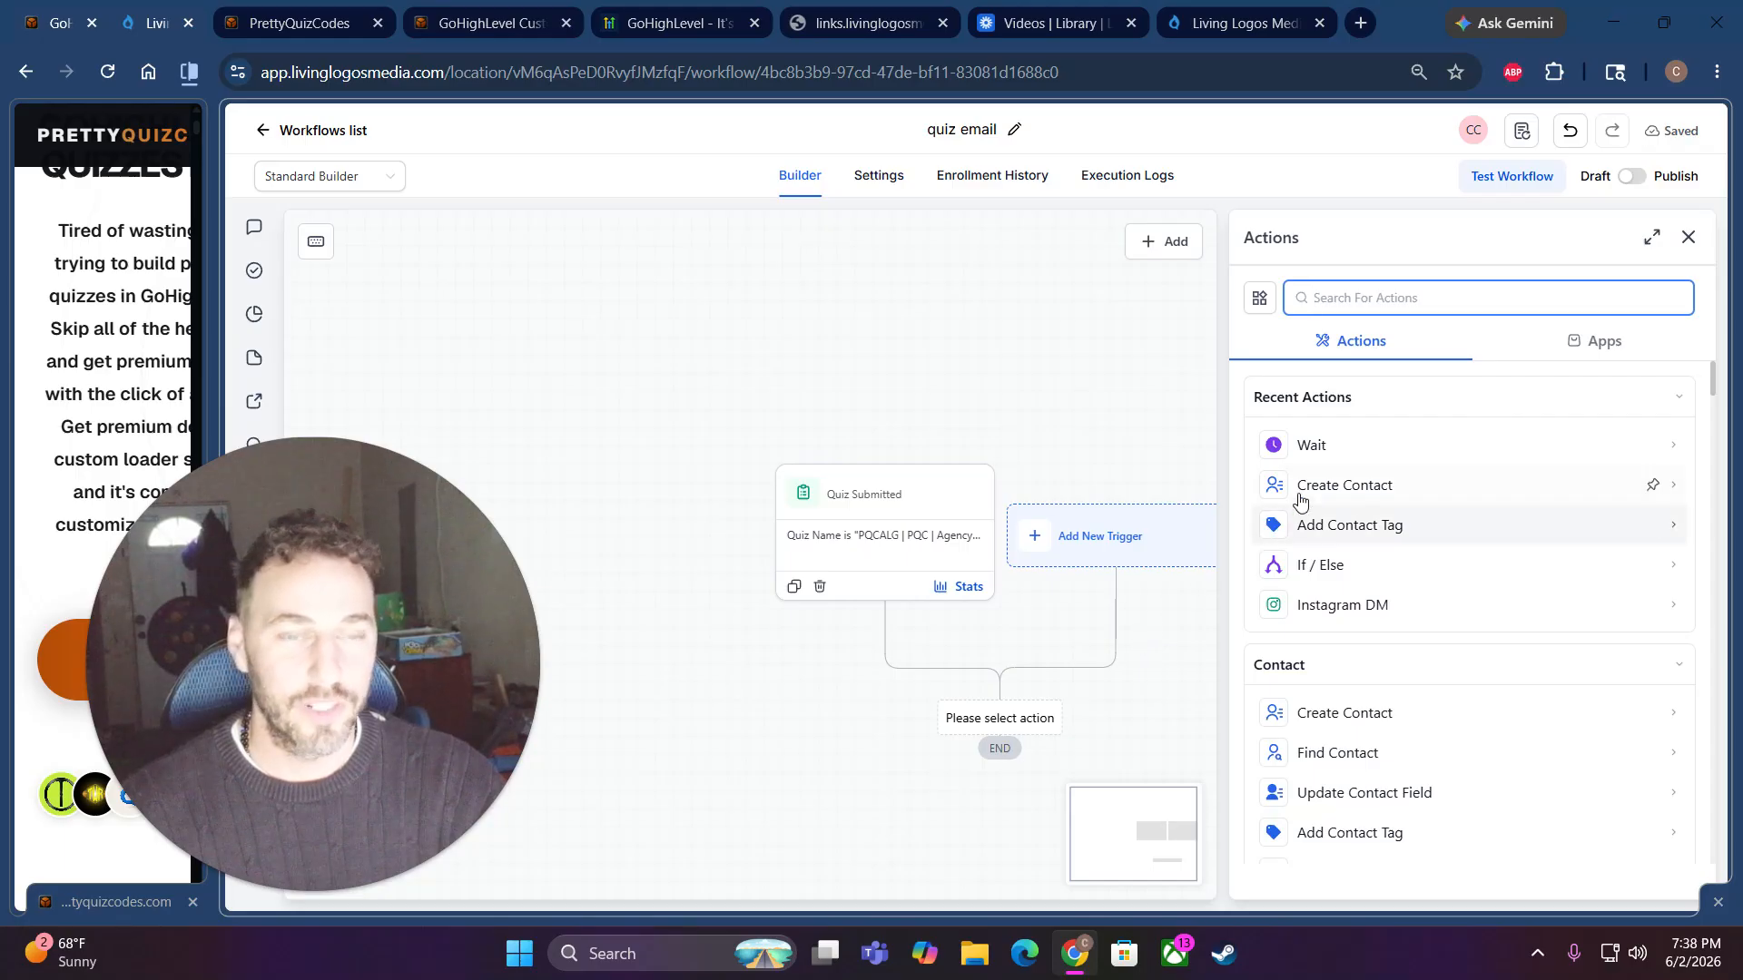
pyautogui.click(1334, 446)
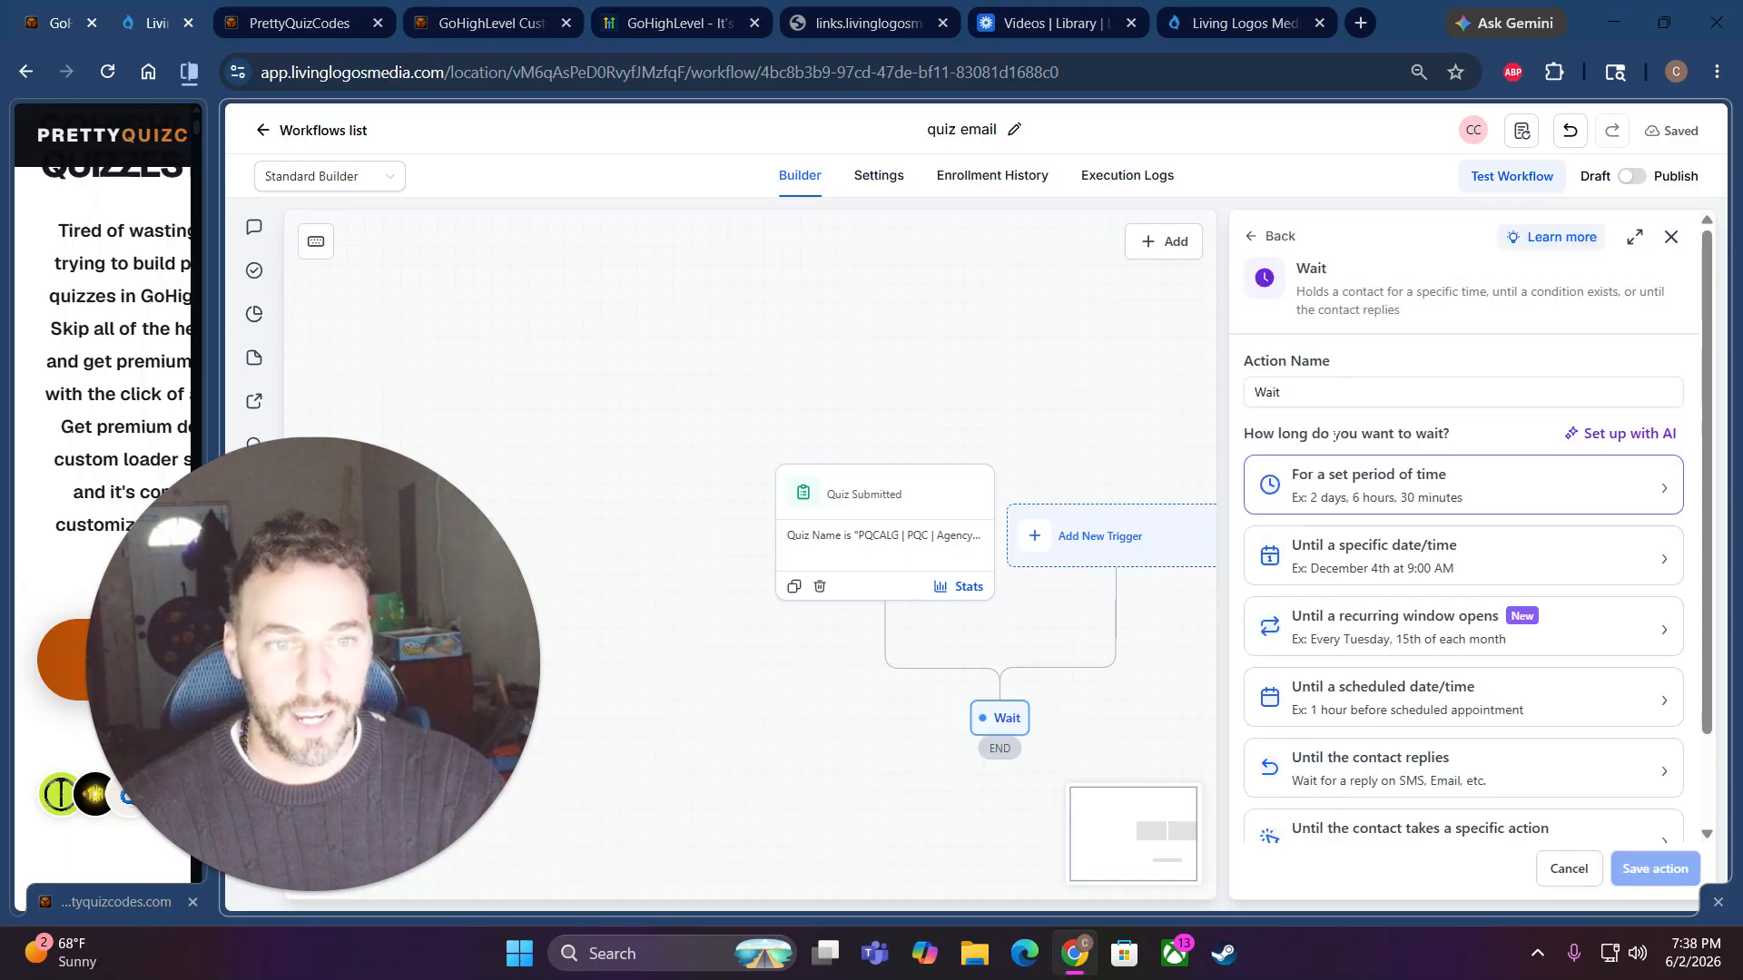
pyautogui.click(1411, 488)
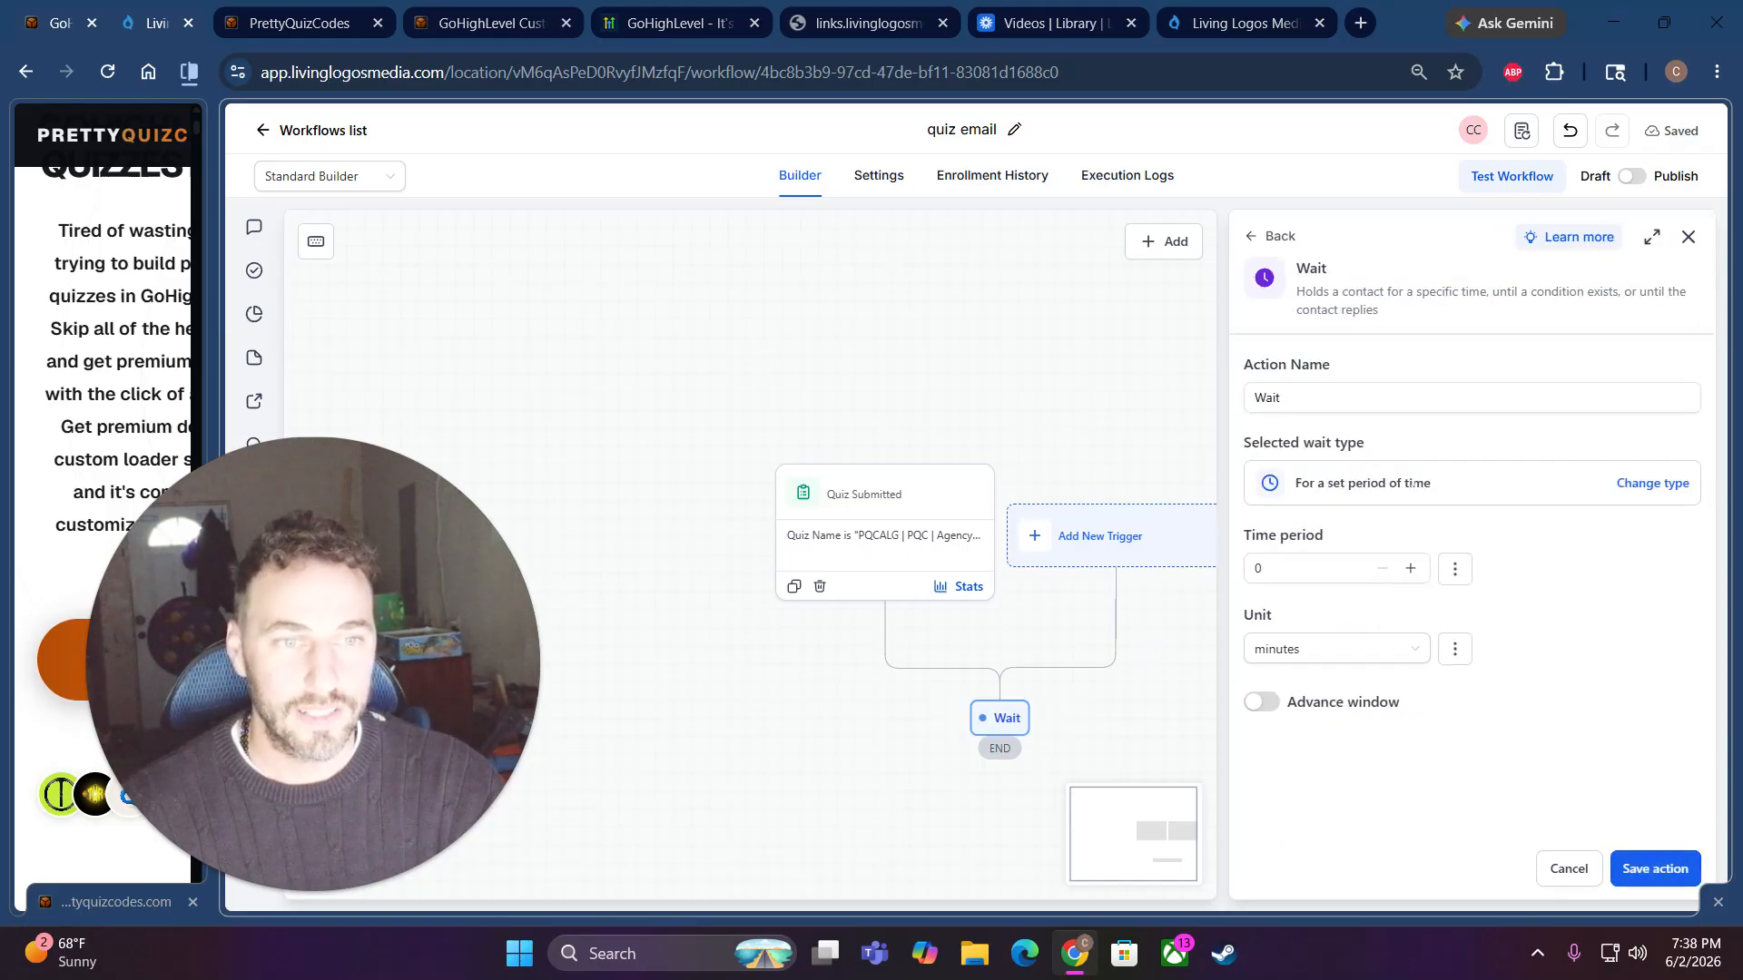
pyautogui.click(1310, 660)
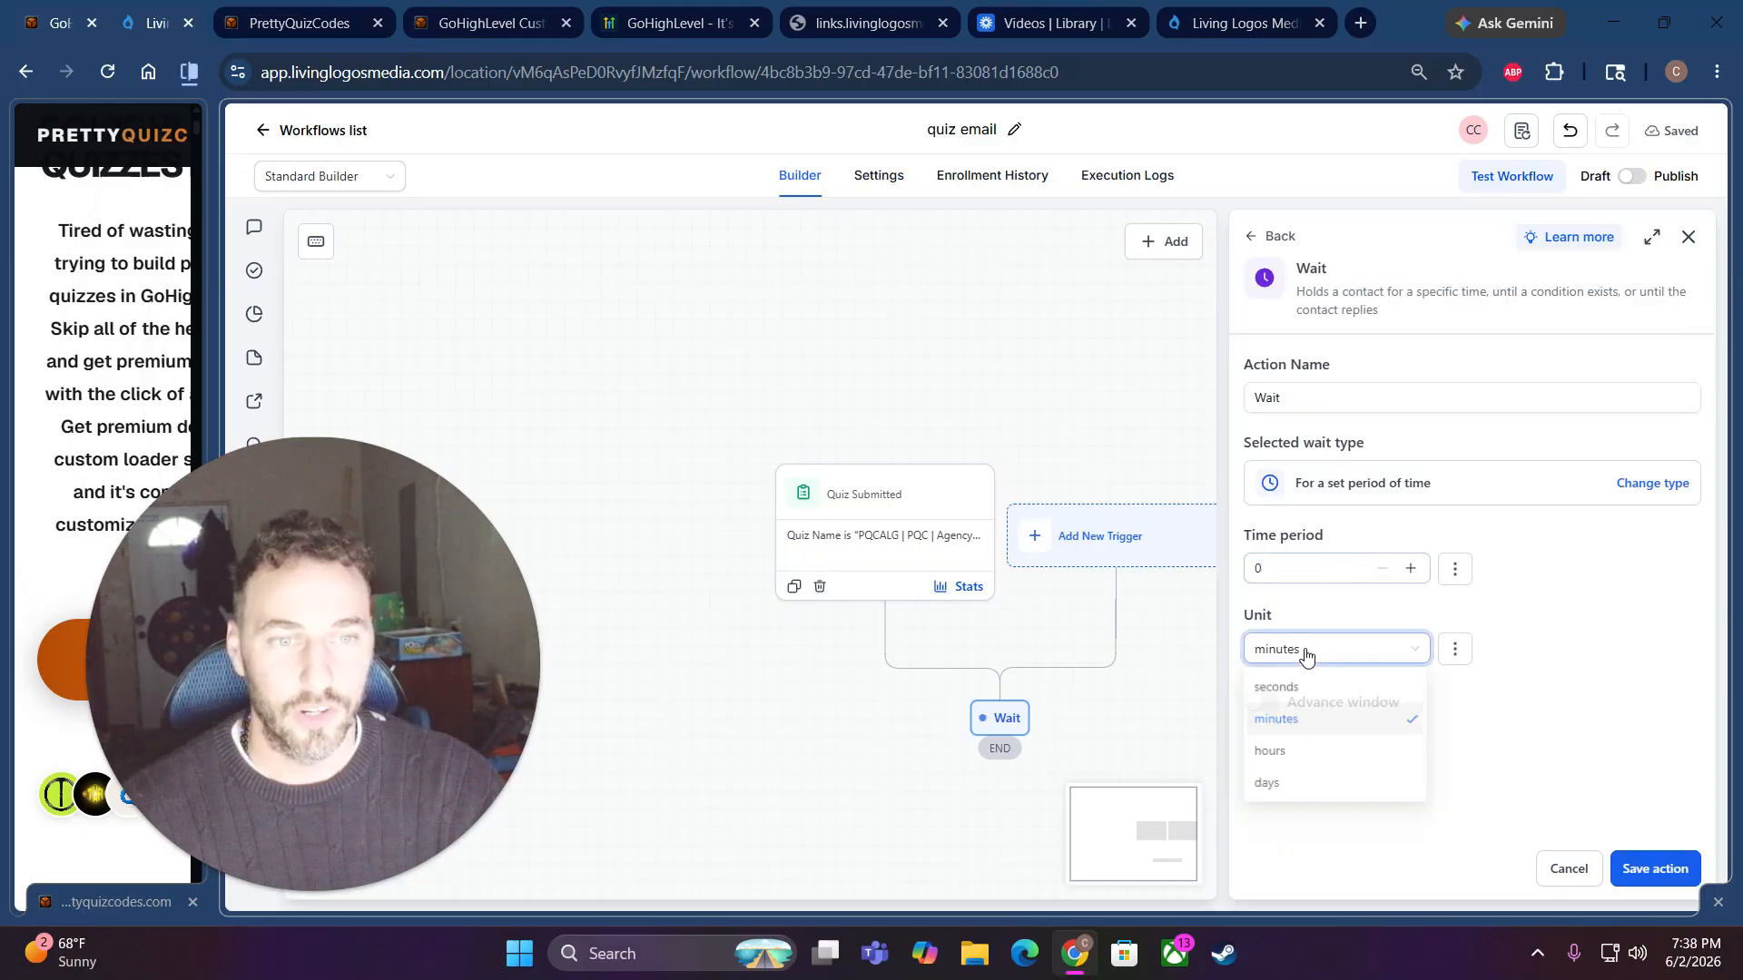
pyautogui.click(1299, 688)
pyautogui.doubleClick(1307, 569)
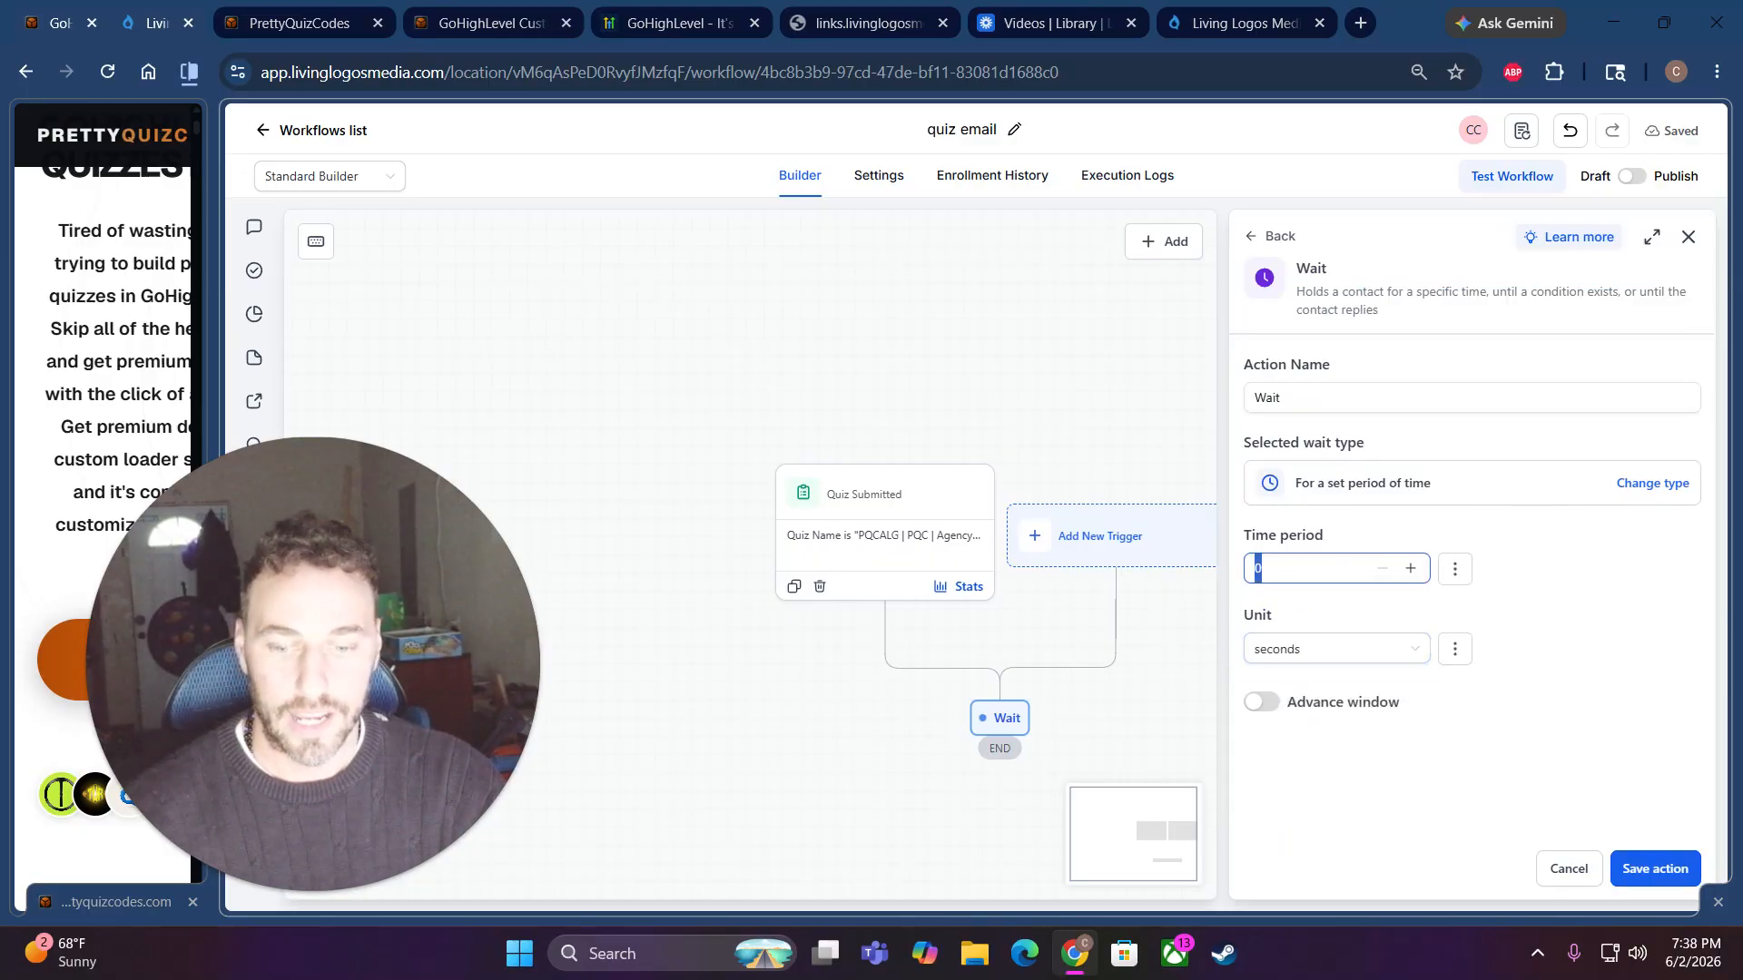
pyautogui.write('3')
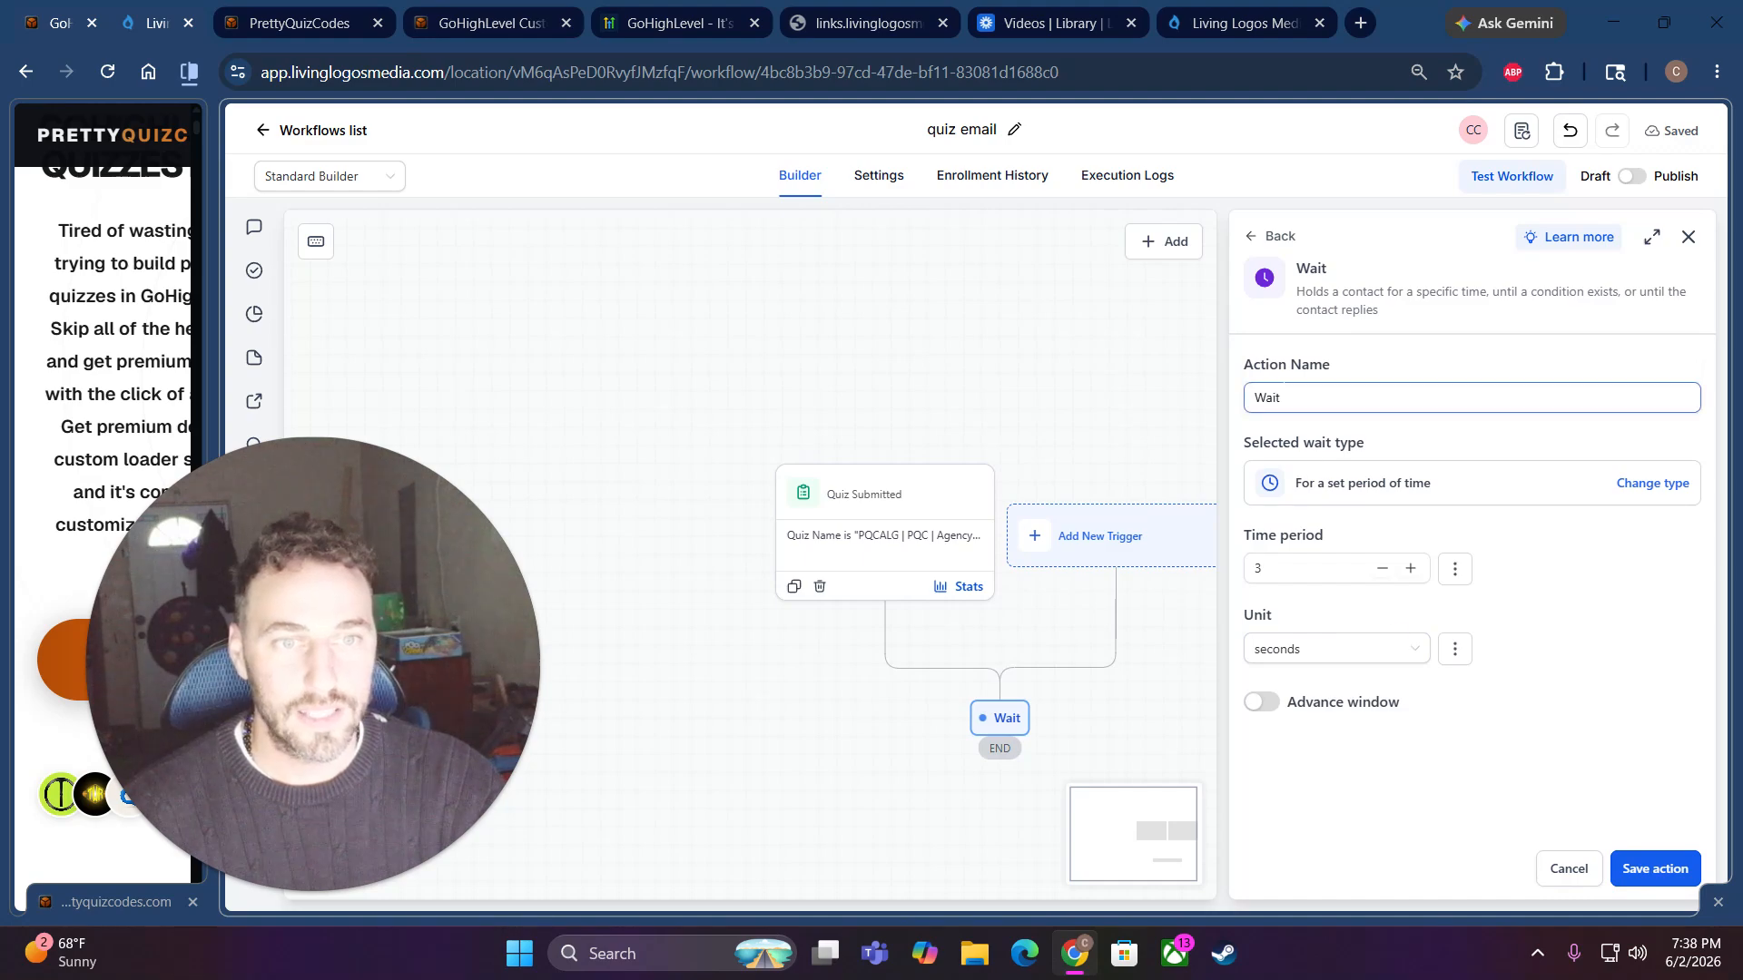
pyautogui.click(1655, 869)
# - Add a Create Contact action after the Wait step and include the Full Name field in it
pyautogui.scroll(-4, 1280, 668)
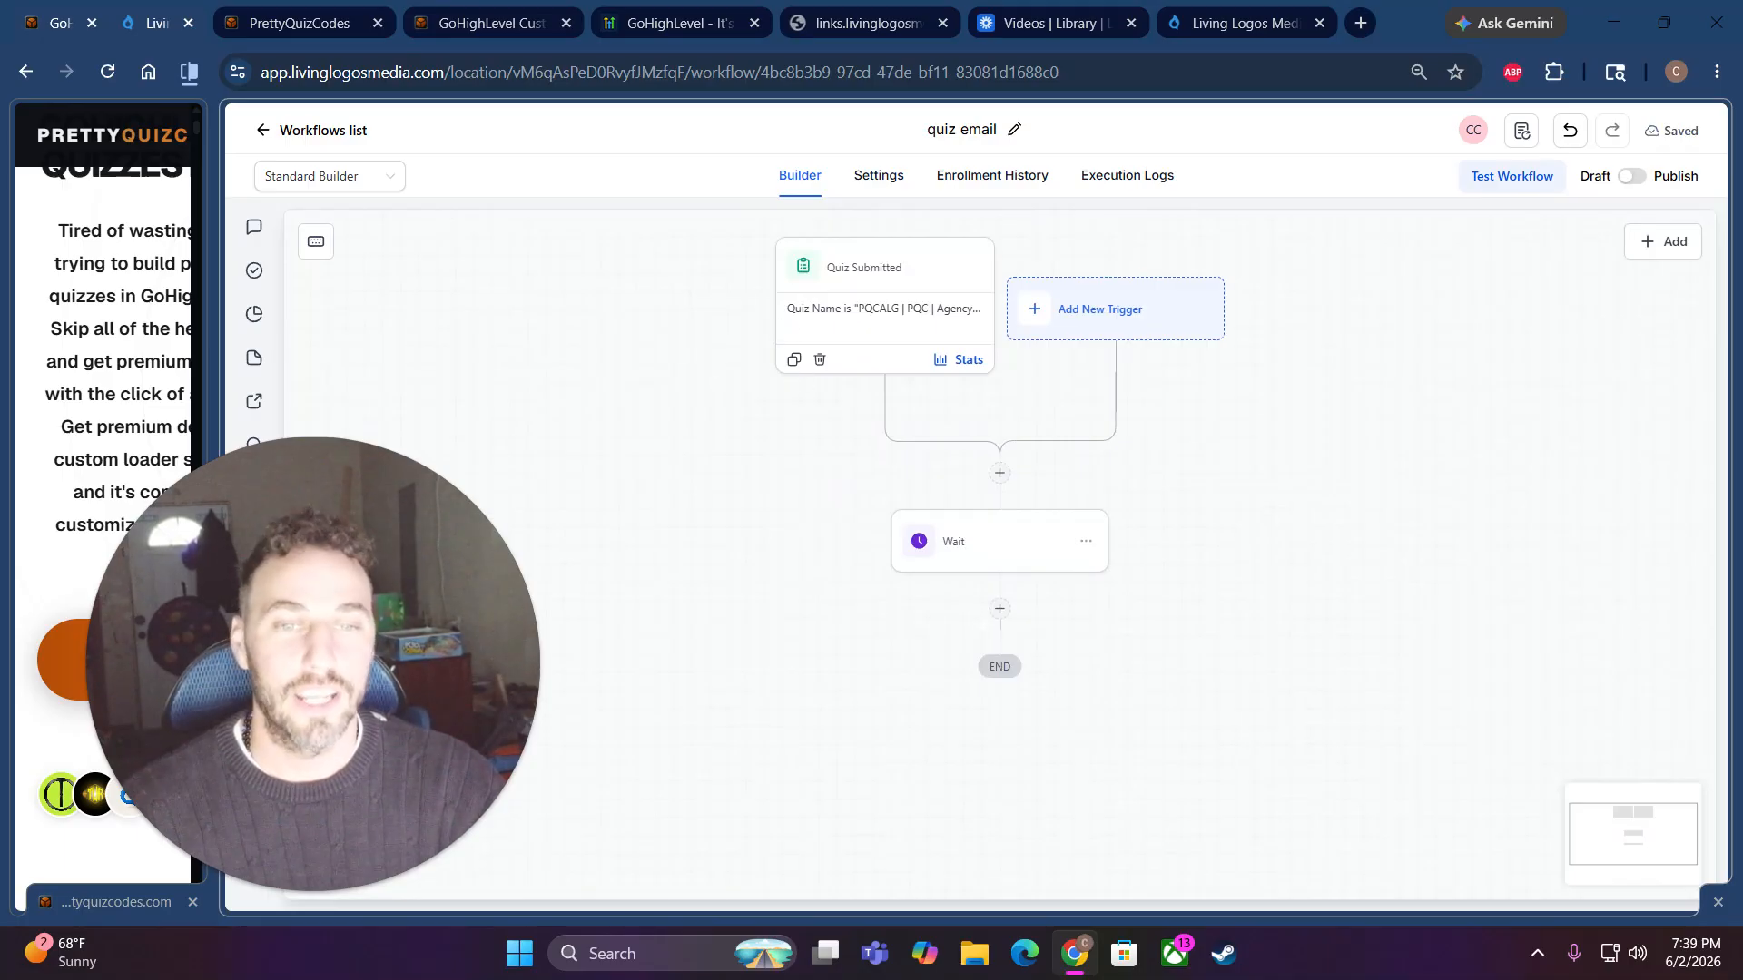
pyautogui.click(999, 608)
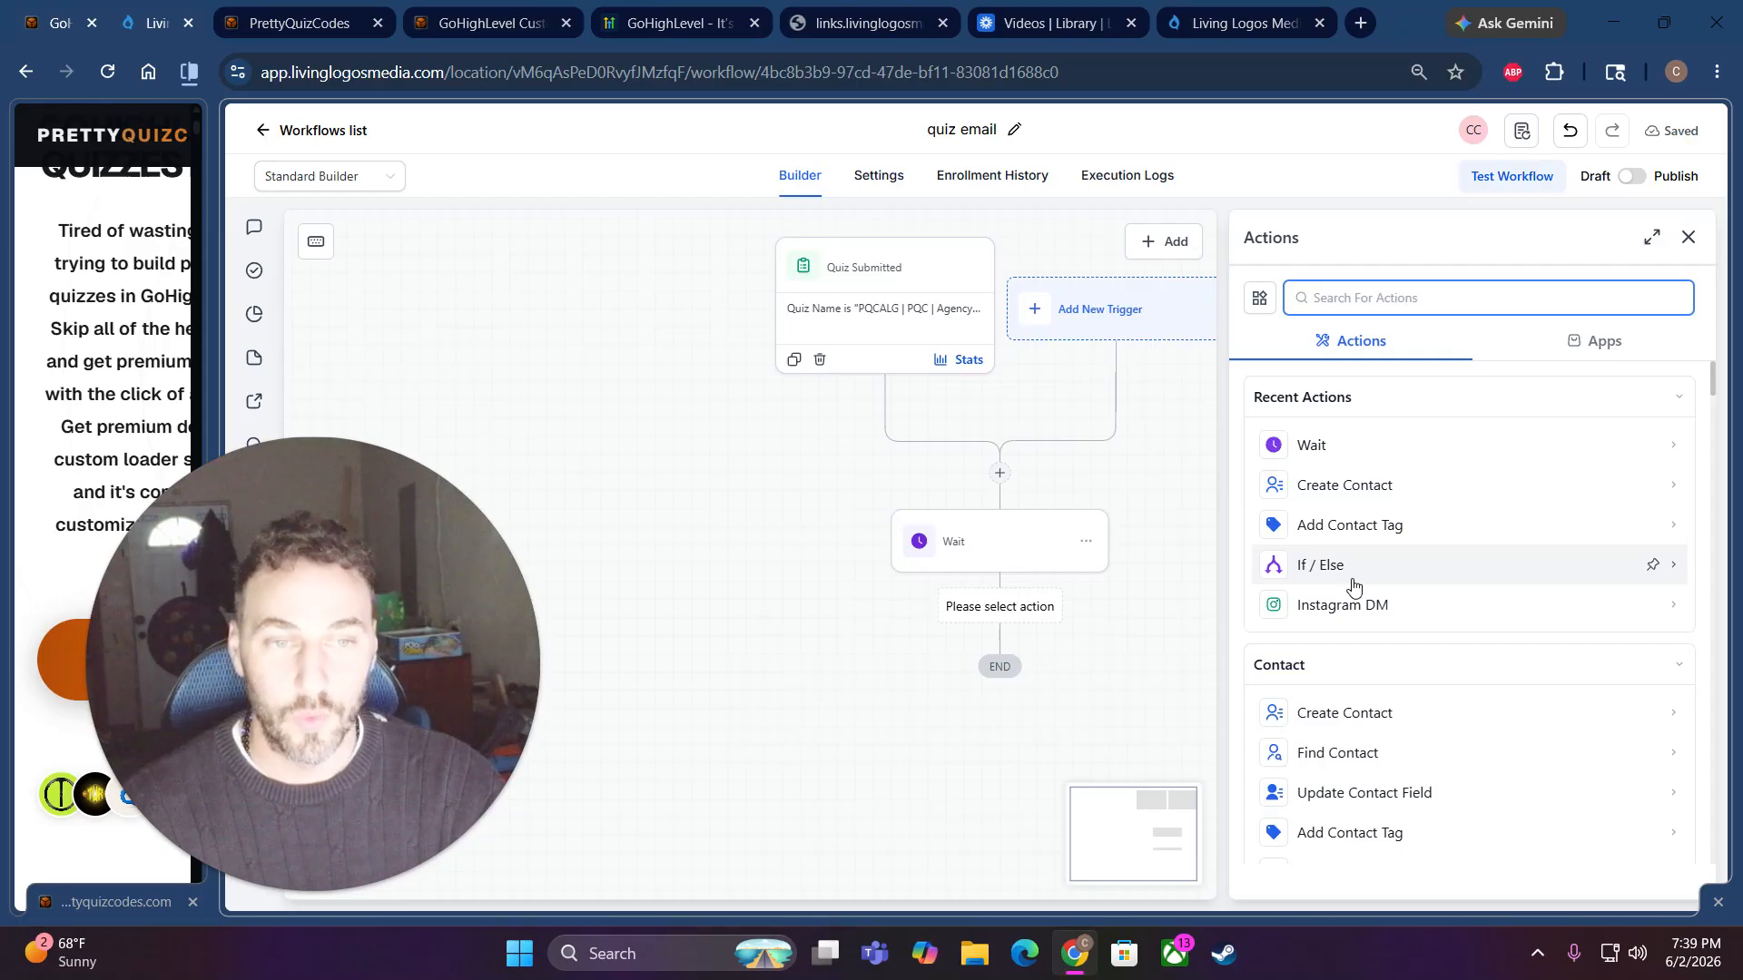
pyautogui.click(1361, 484)
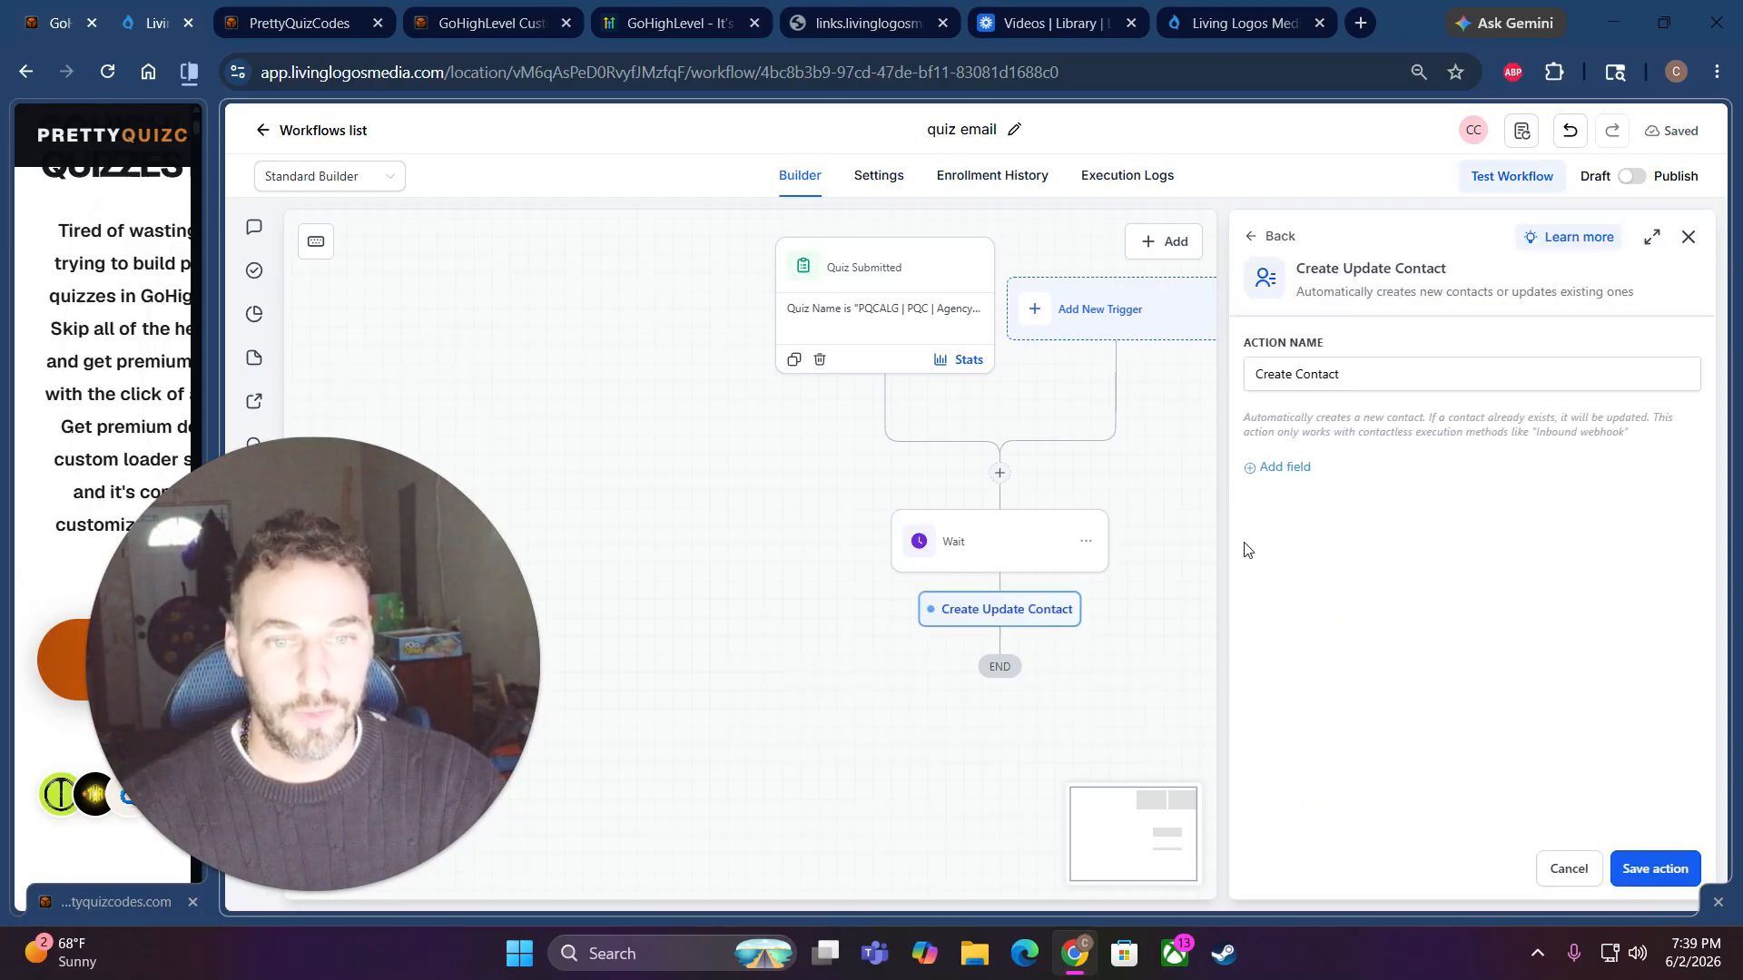
pyautogui.click(1282, 468)
pyautogui.click(1379, 476)
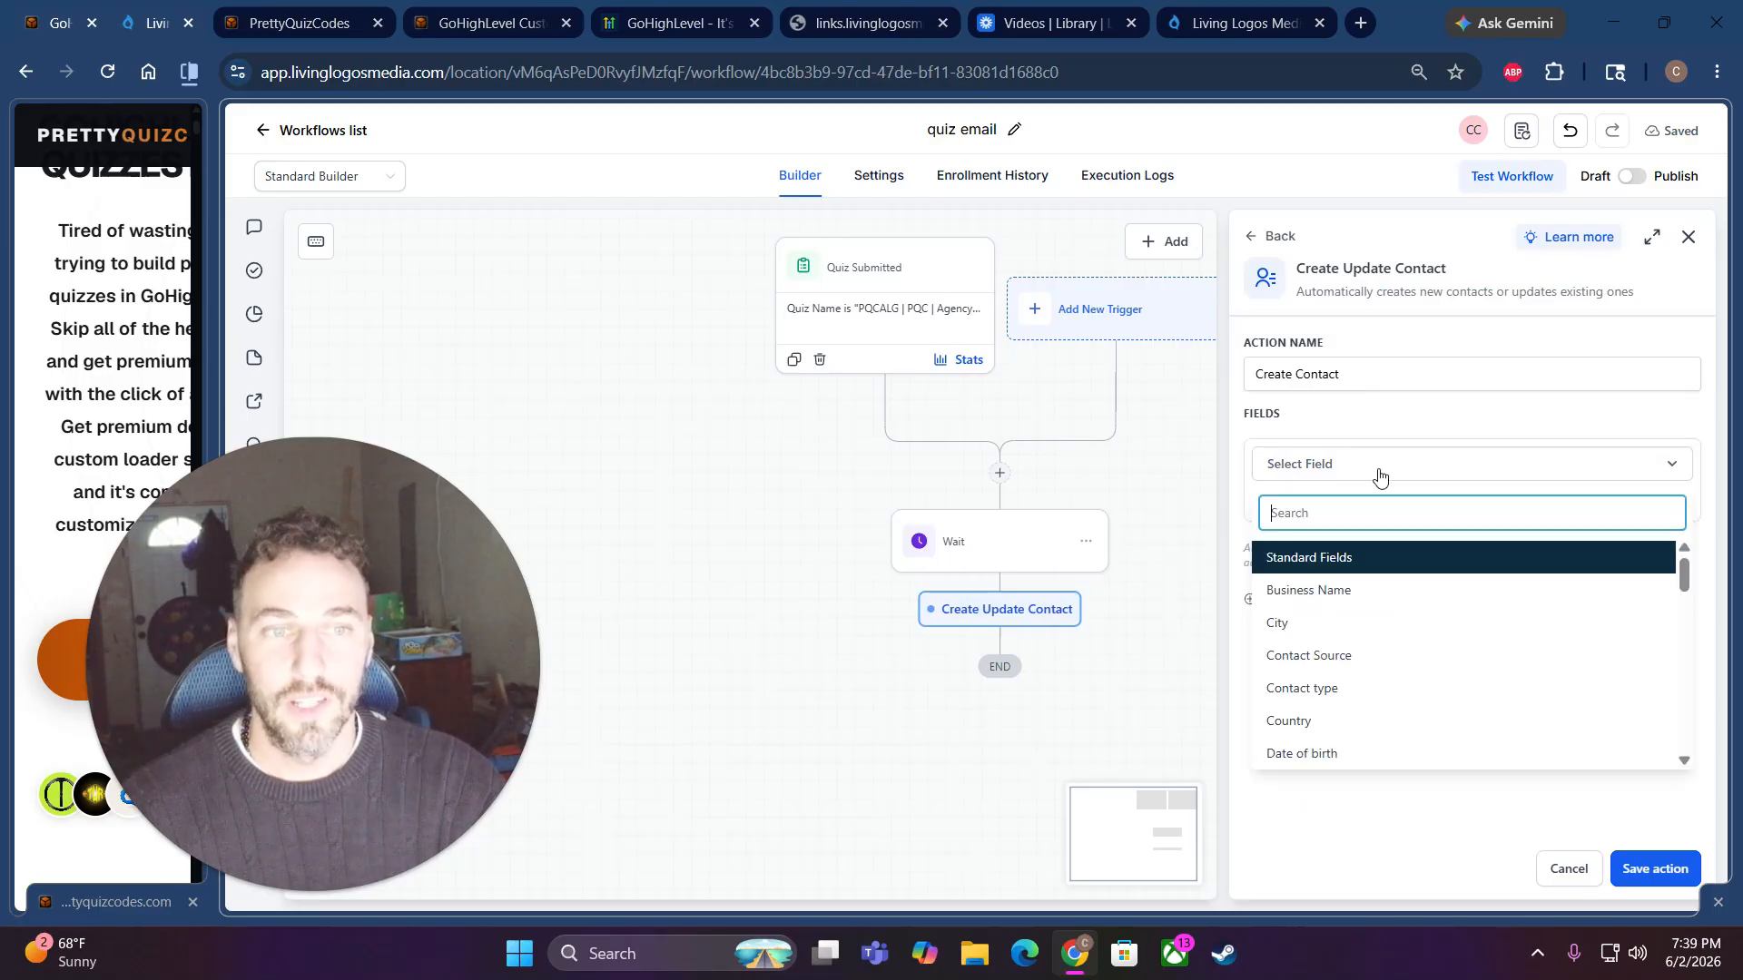
pyautogui.scroll(-1, 1346, 615)
pyautogui.scroll(-1, 1343, 616)
pyautogui.click(1323, 666)
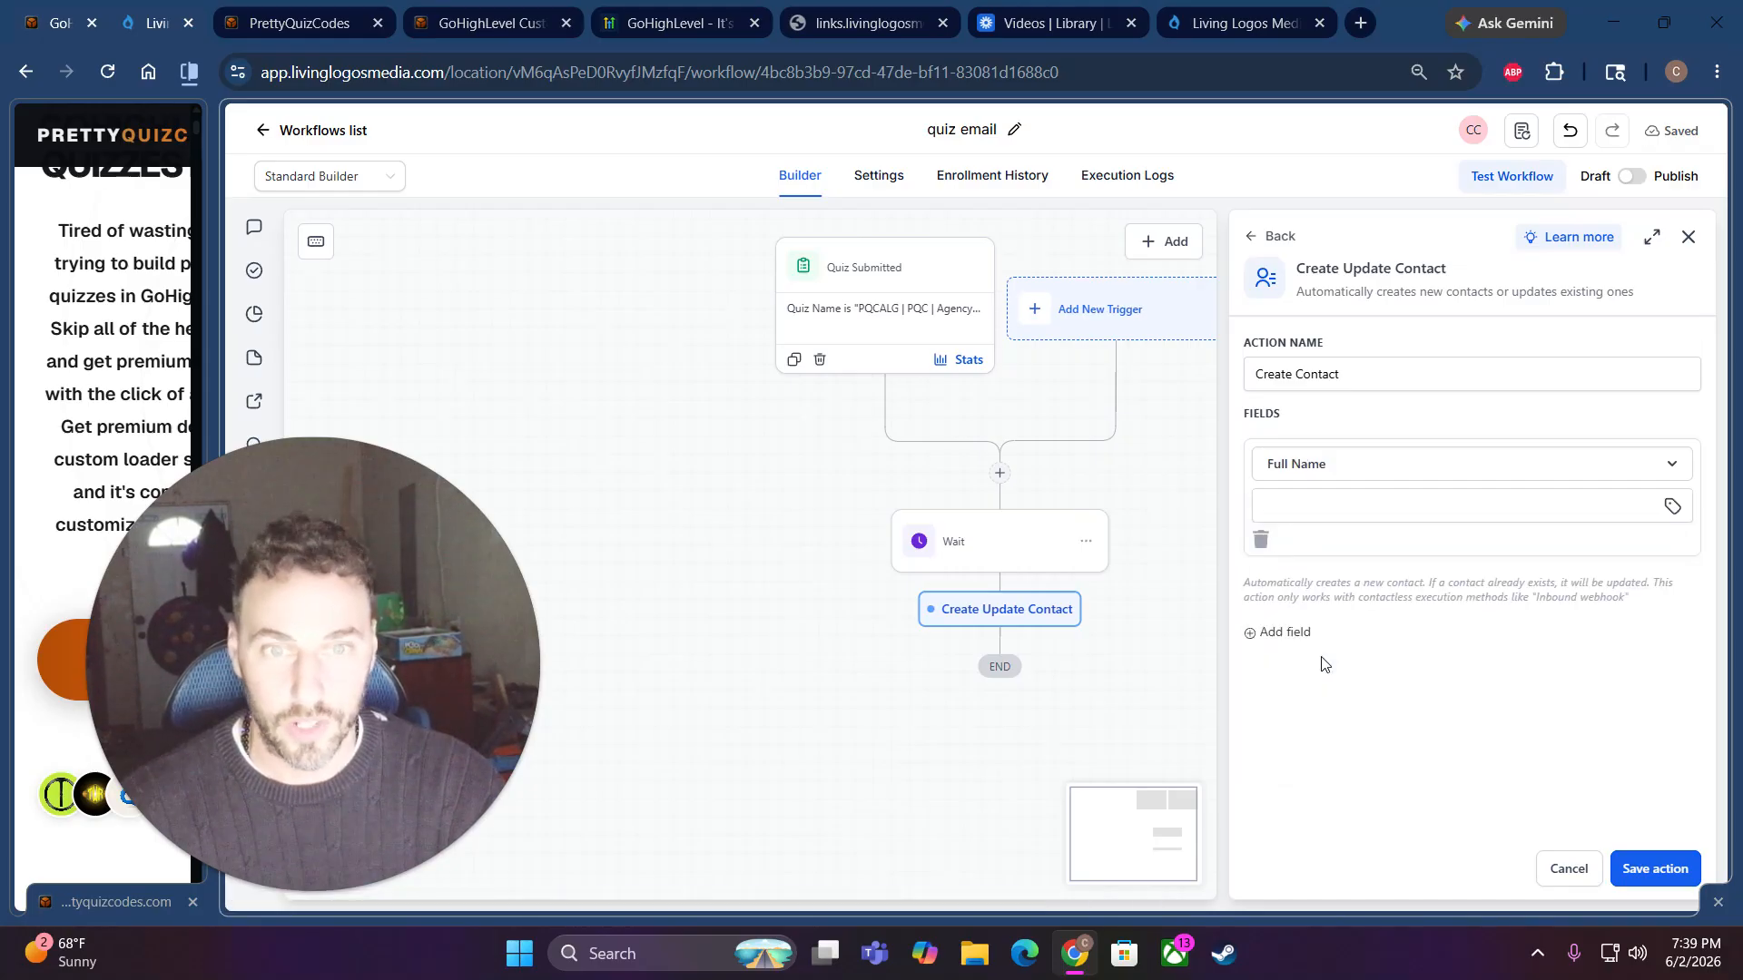
# - Fill the Full Name field with the contact custom value {{contact.name}}
pyautogui.click(1320, 510)
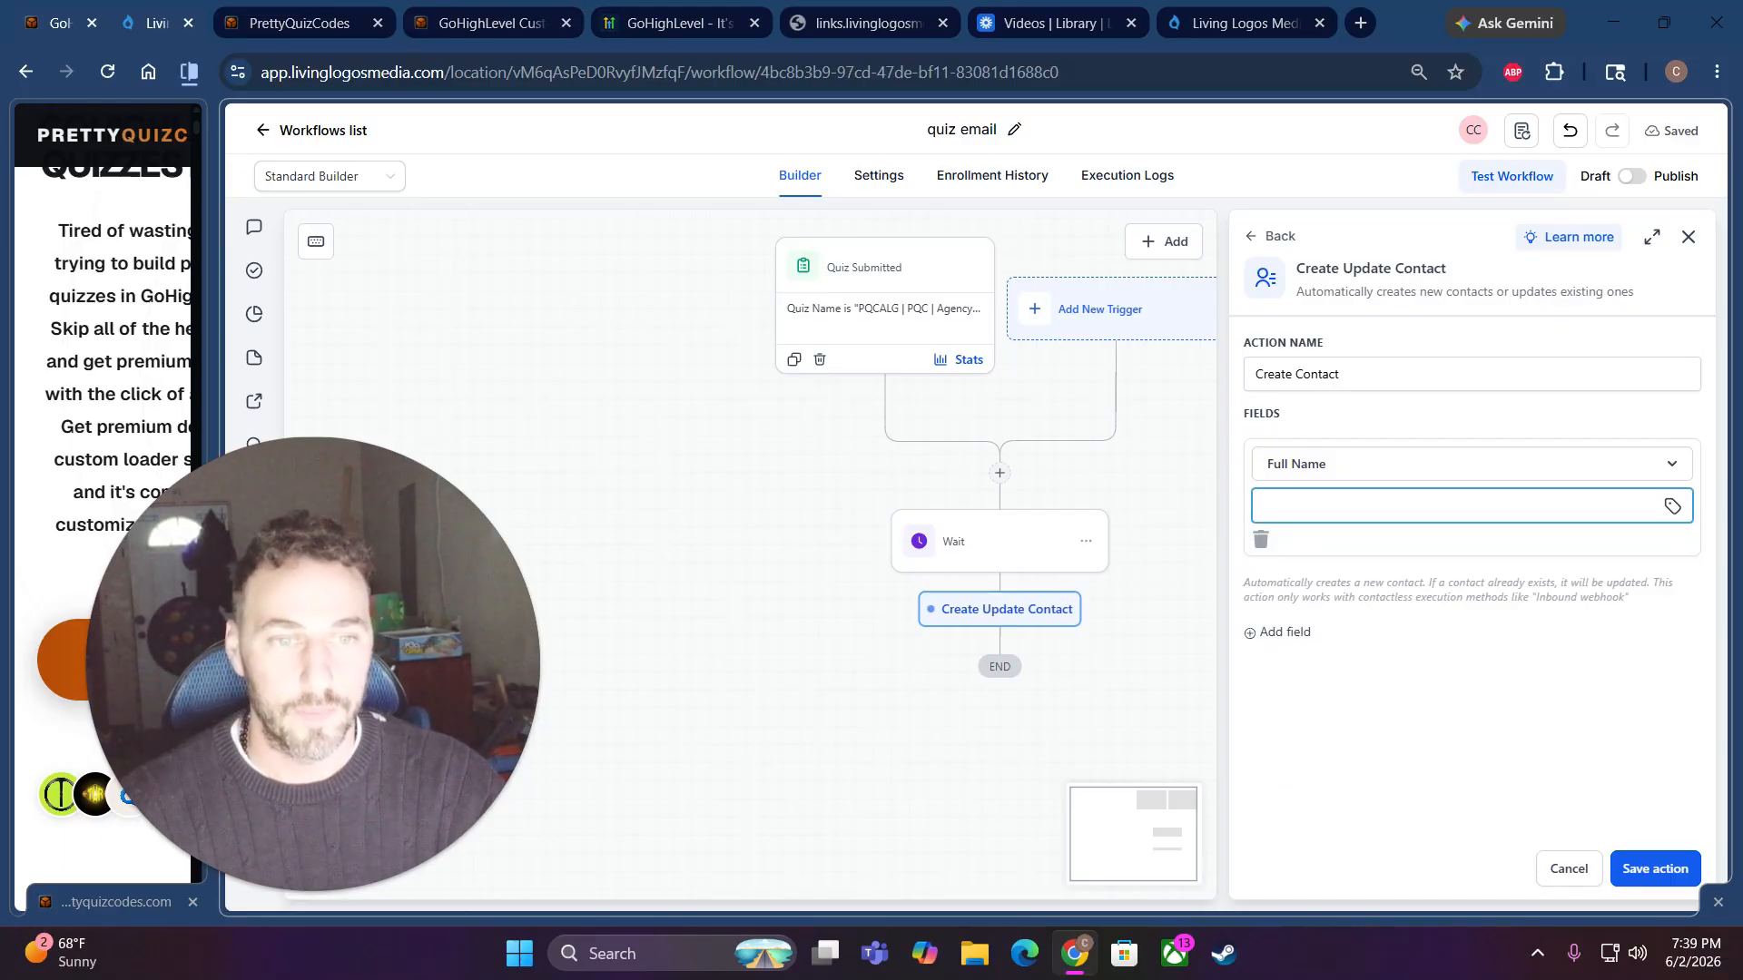
pyautogui.click(1673, 507)
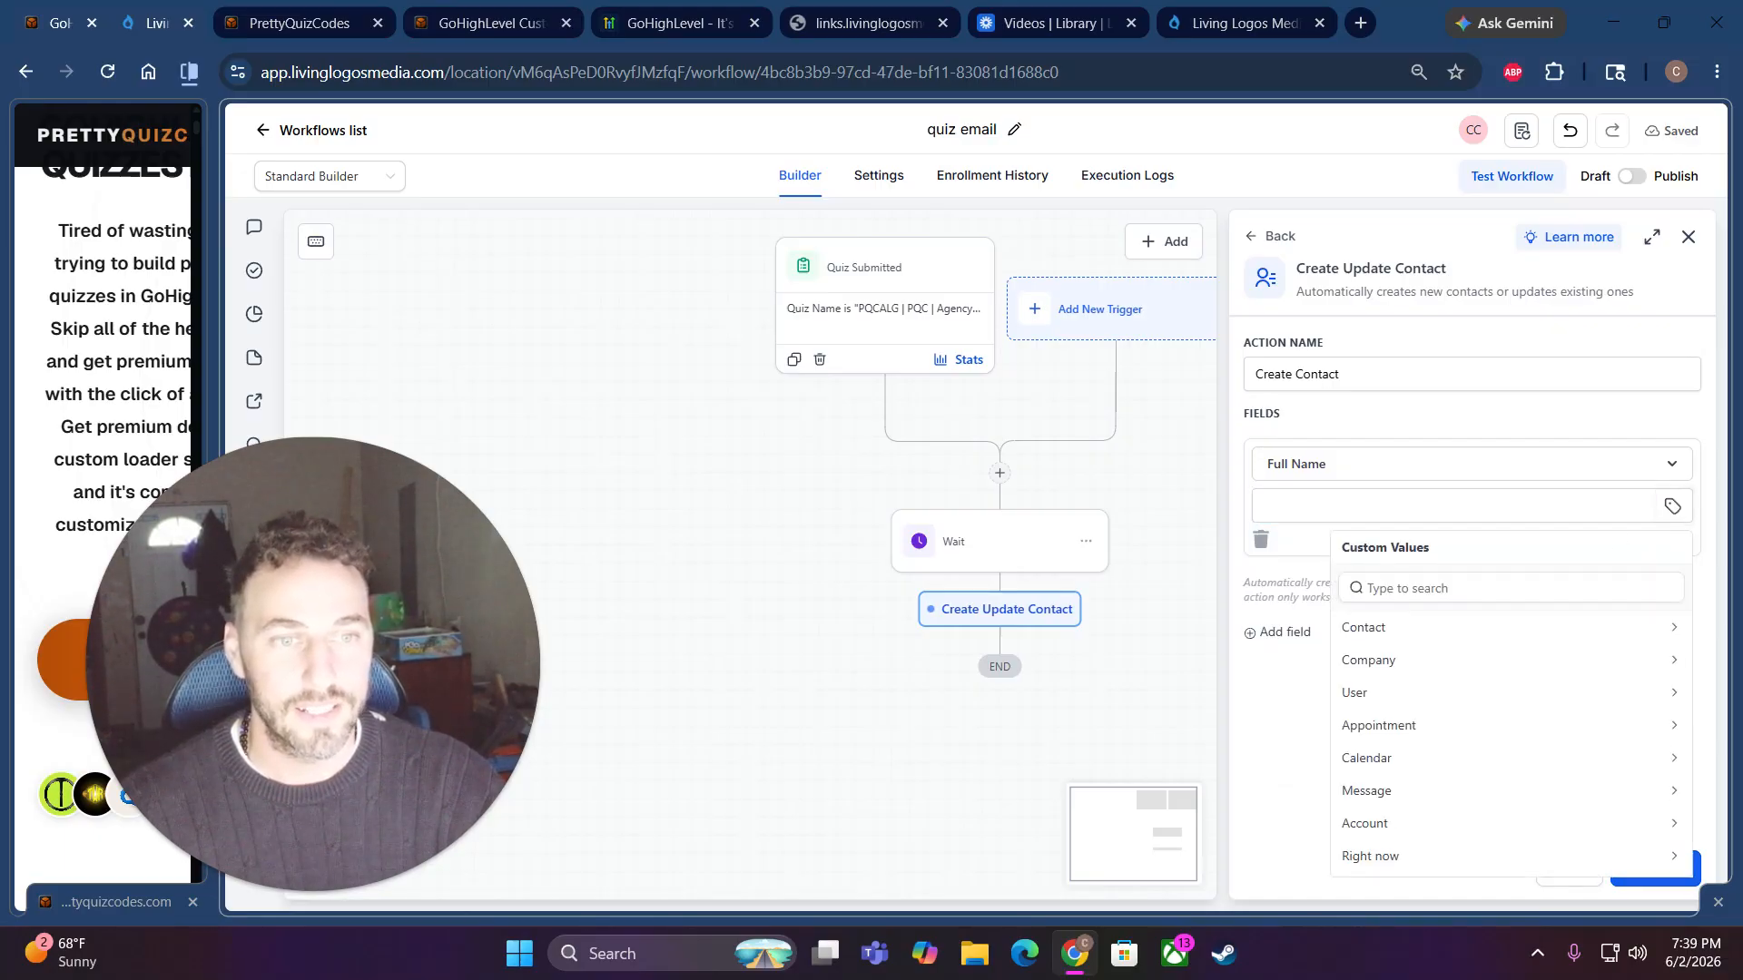
pyautogui.scroll(-1, 1430, 690)
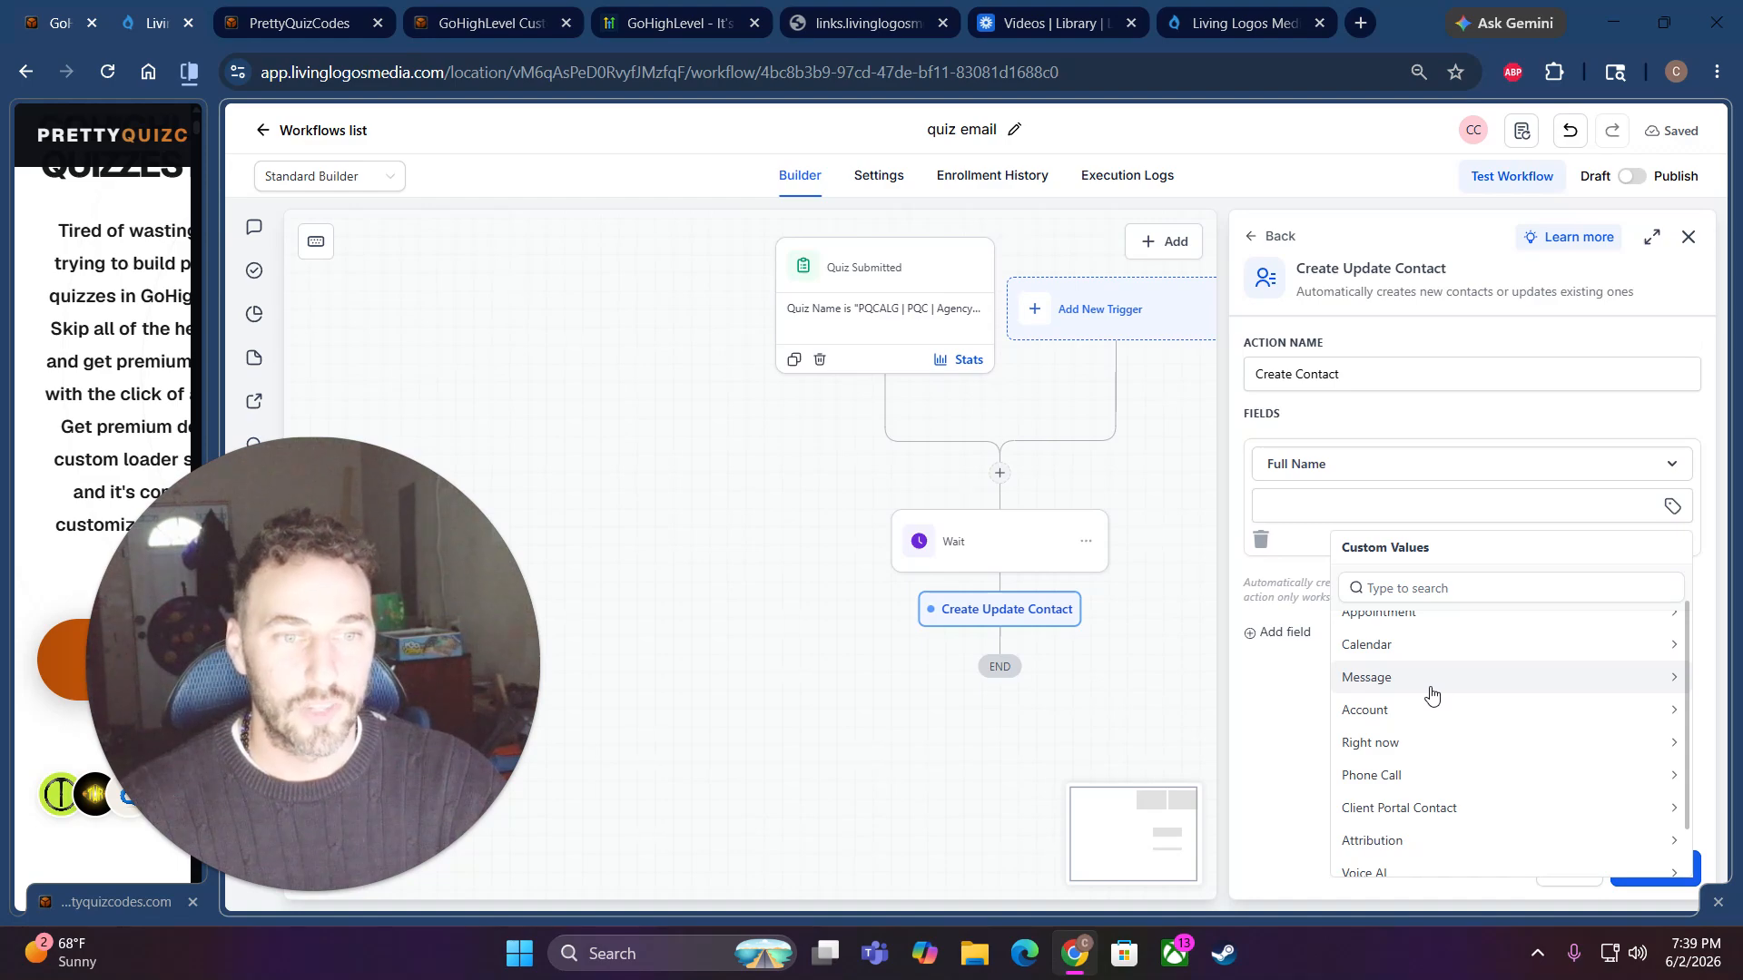
pyautogui.scroll(-1, 1430, 695)
pyautogui.scroll(2, 1429, 695)
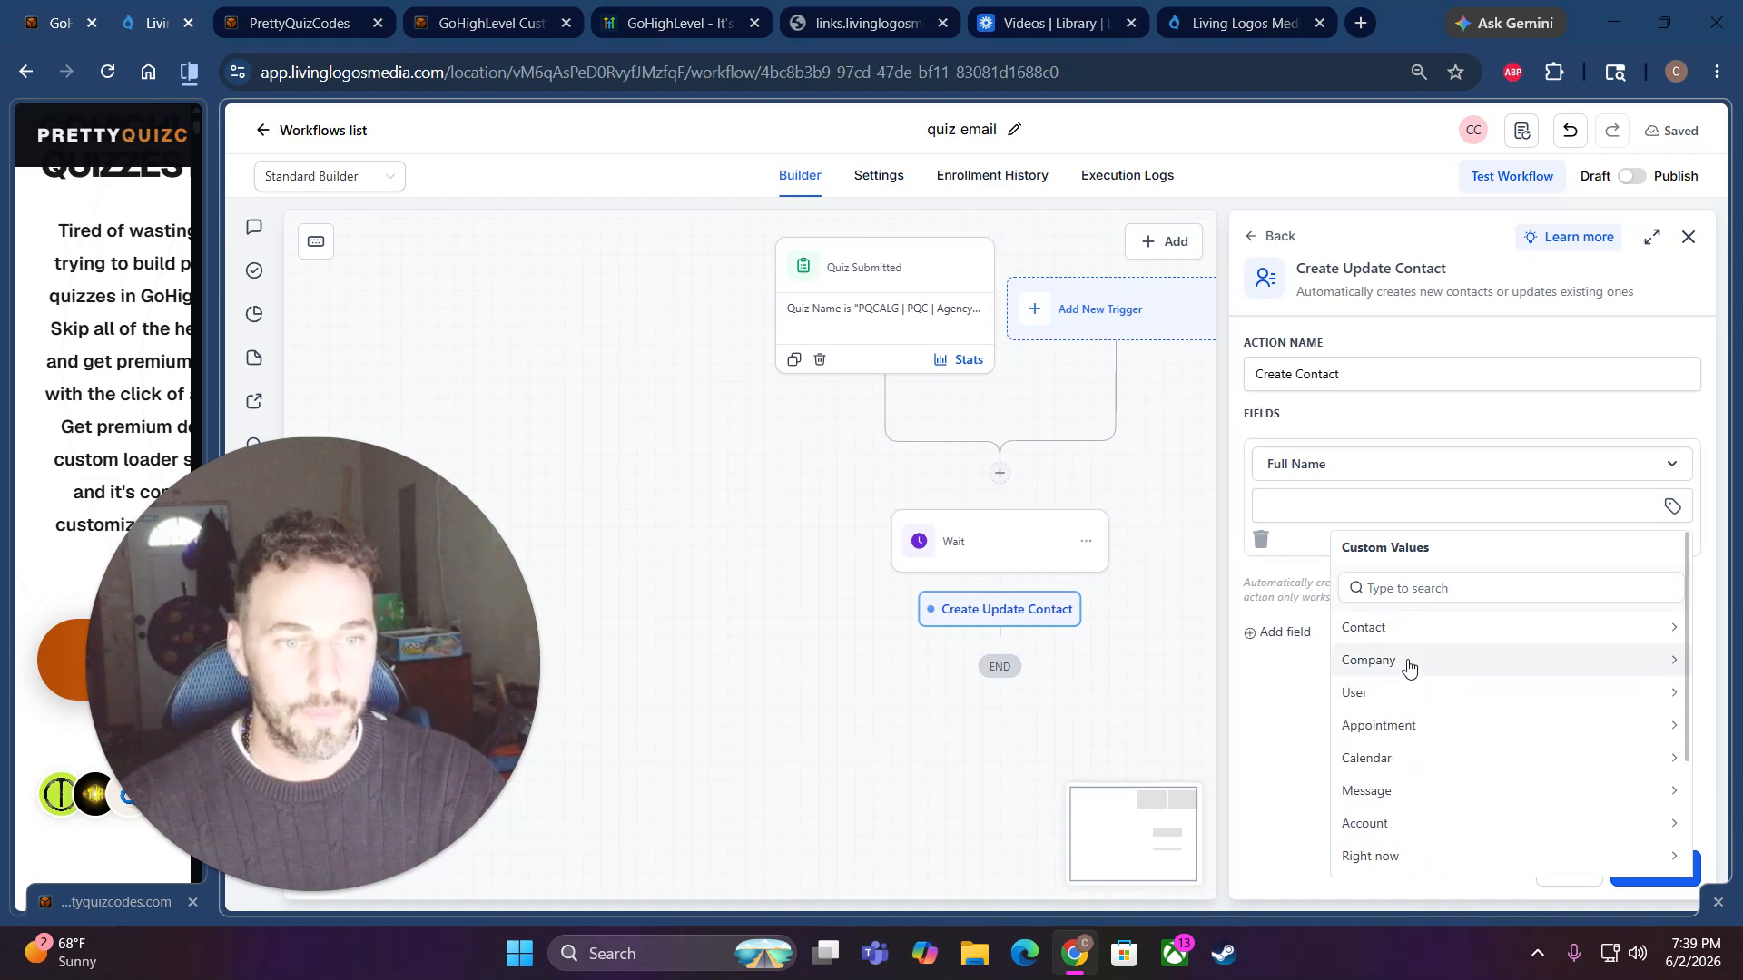
pyautogui.click(1393, 628)
pyautogui.click(1399, 633)
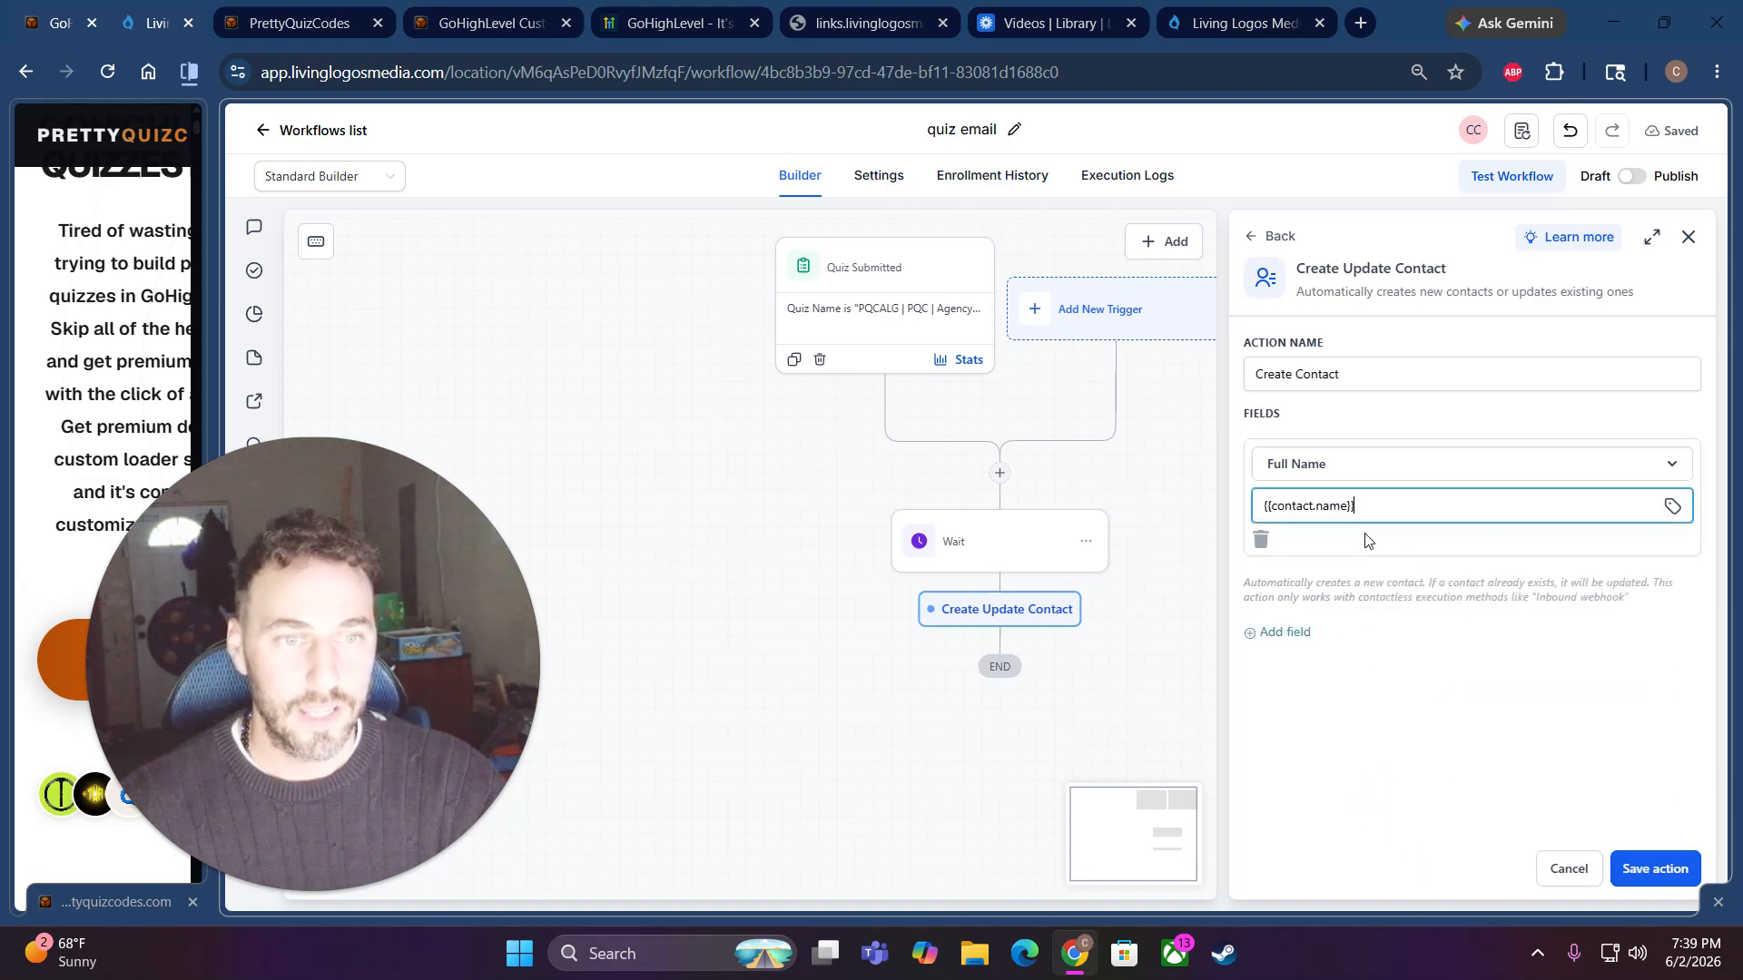
# - Add an Email field to the Create Contact action and fill it with the contact custom value {{contact.email}}
pyautogui.click(1303, 636)
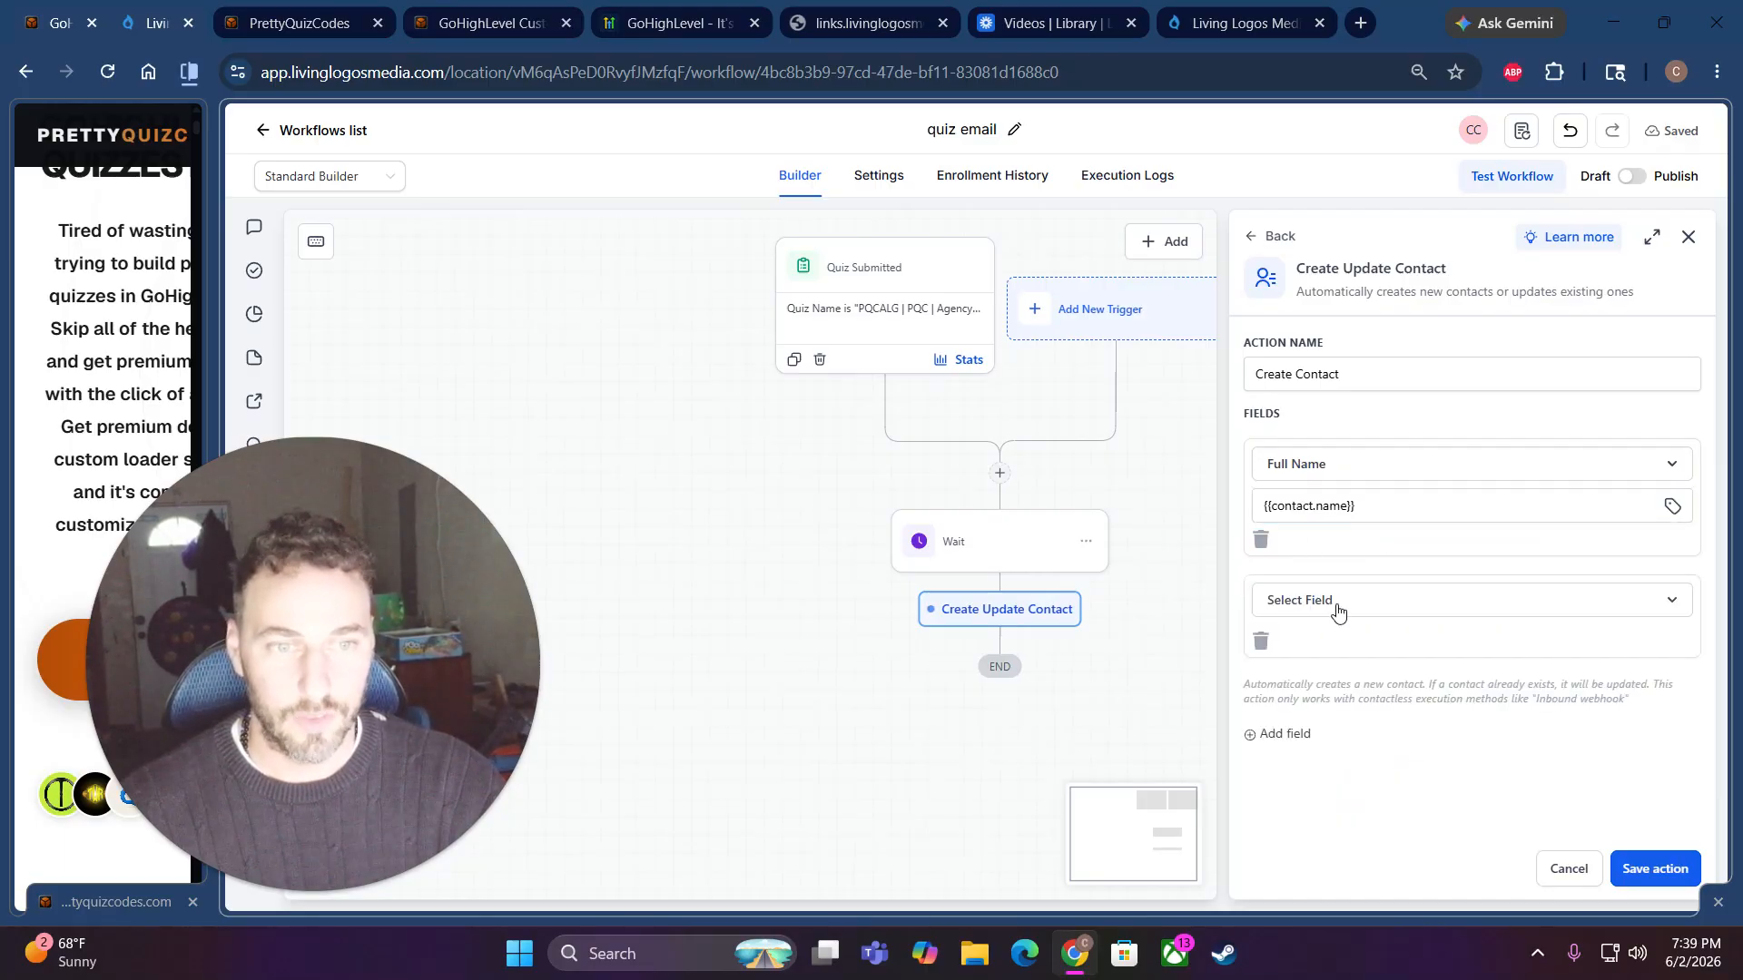
pyautogui.click(1337, 602)
pyautogui.scroll(-1, 1357, 776)
pyautogui.scroll(1, 1357, 776)
pyautogui.click(1340, 703)
pyautogui.scroll(-2, 1356, 730)
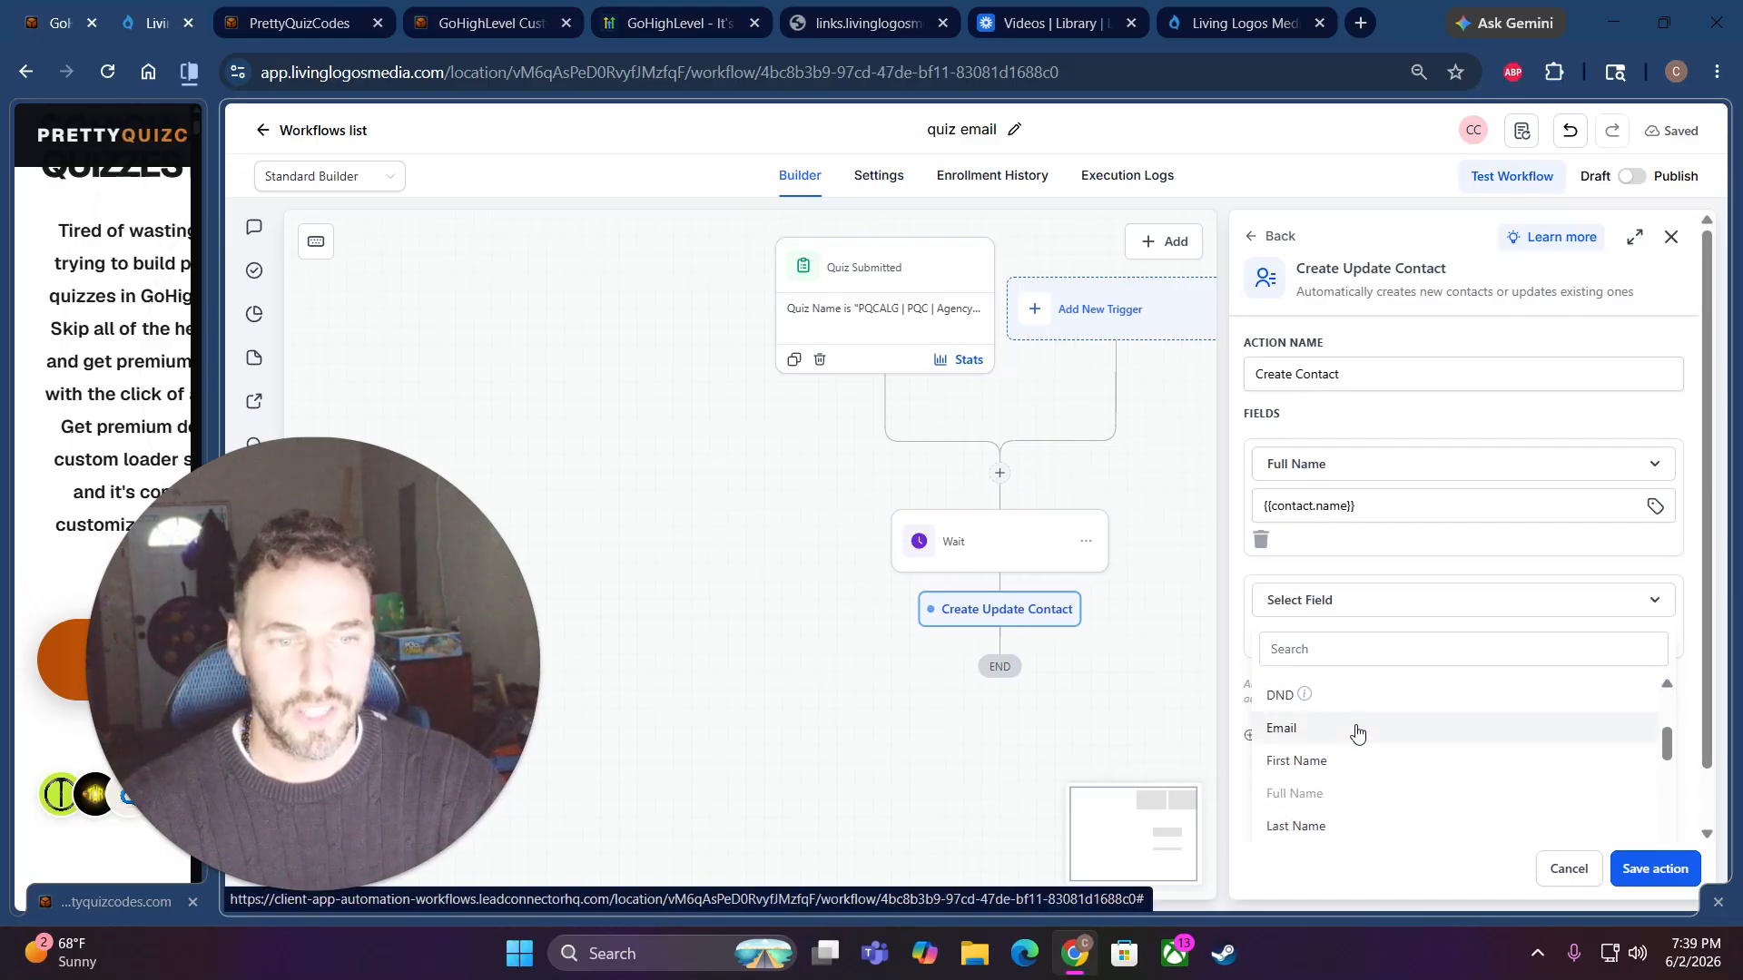
pyautogui.click(1289, 735)
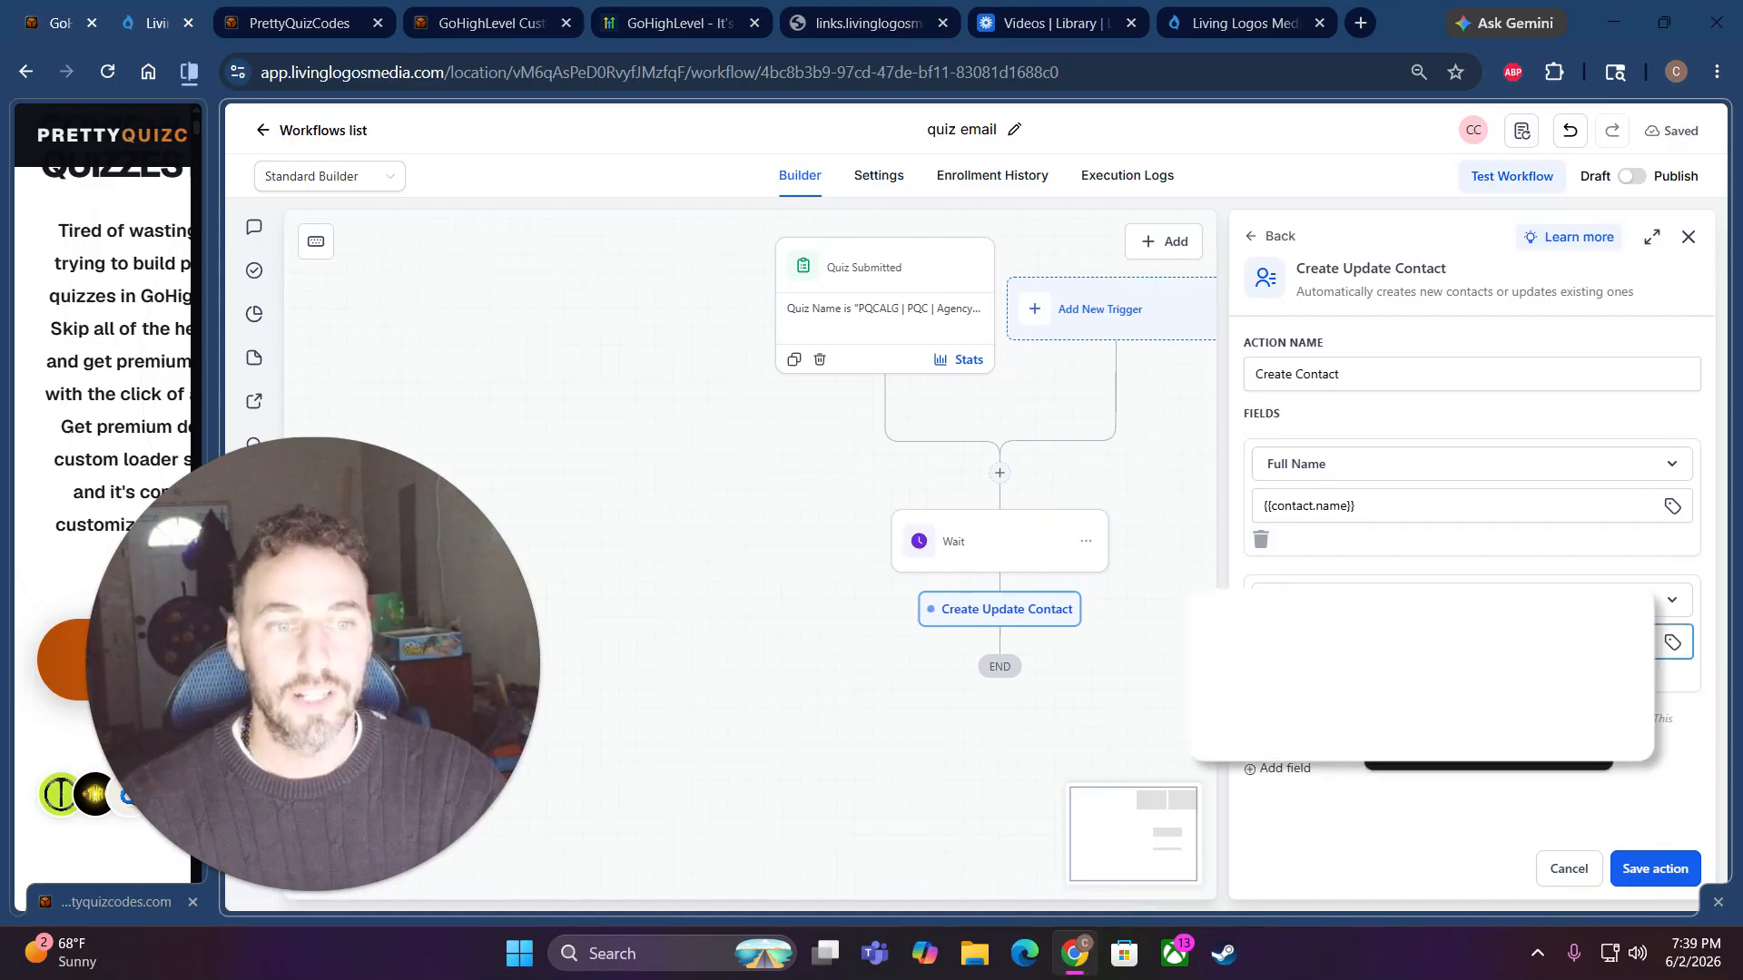
pyautogui.click(1673, 643)
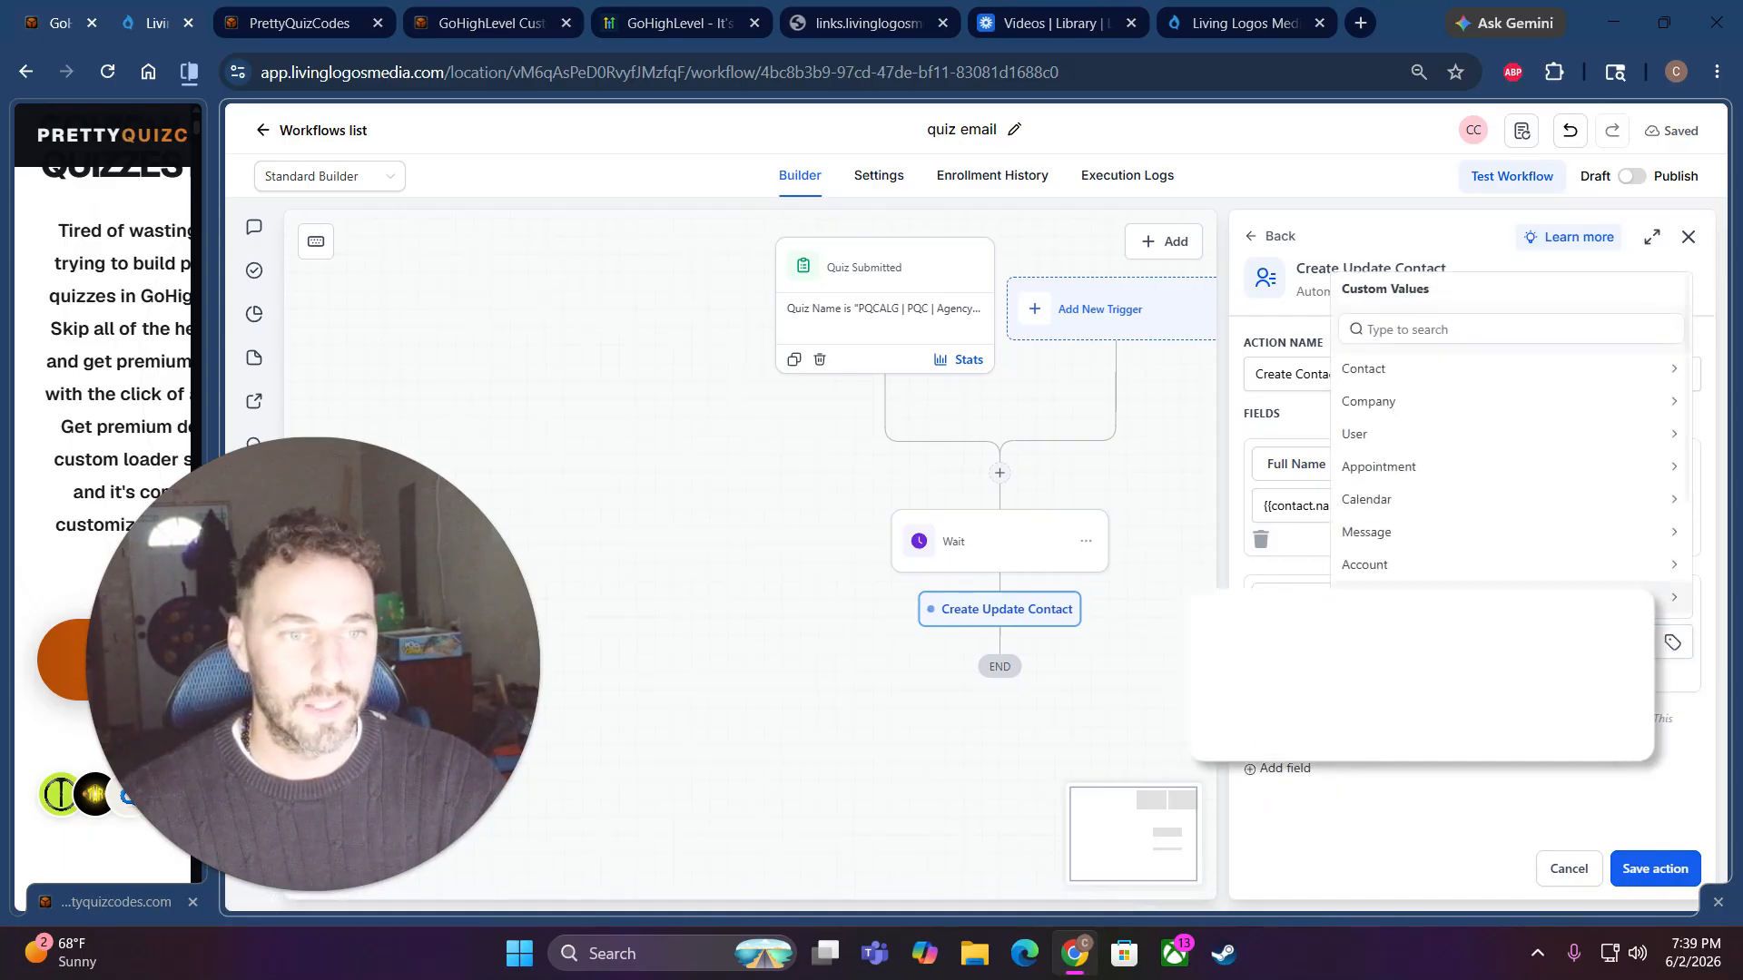
pyautogui.click(1398, 367)
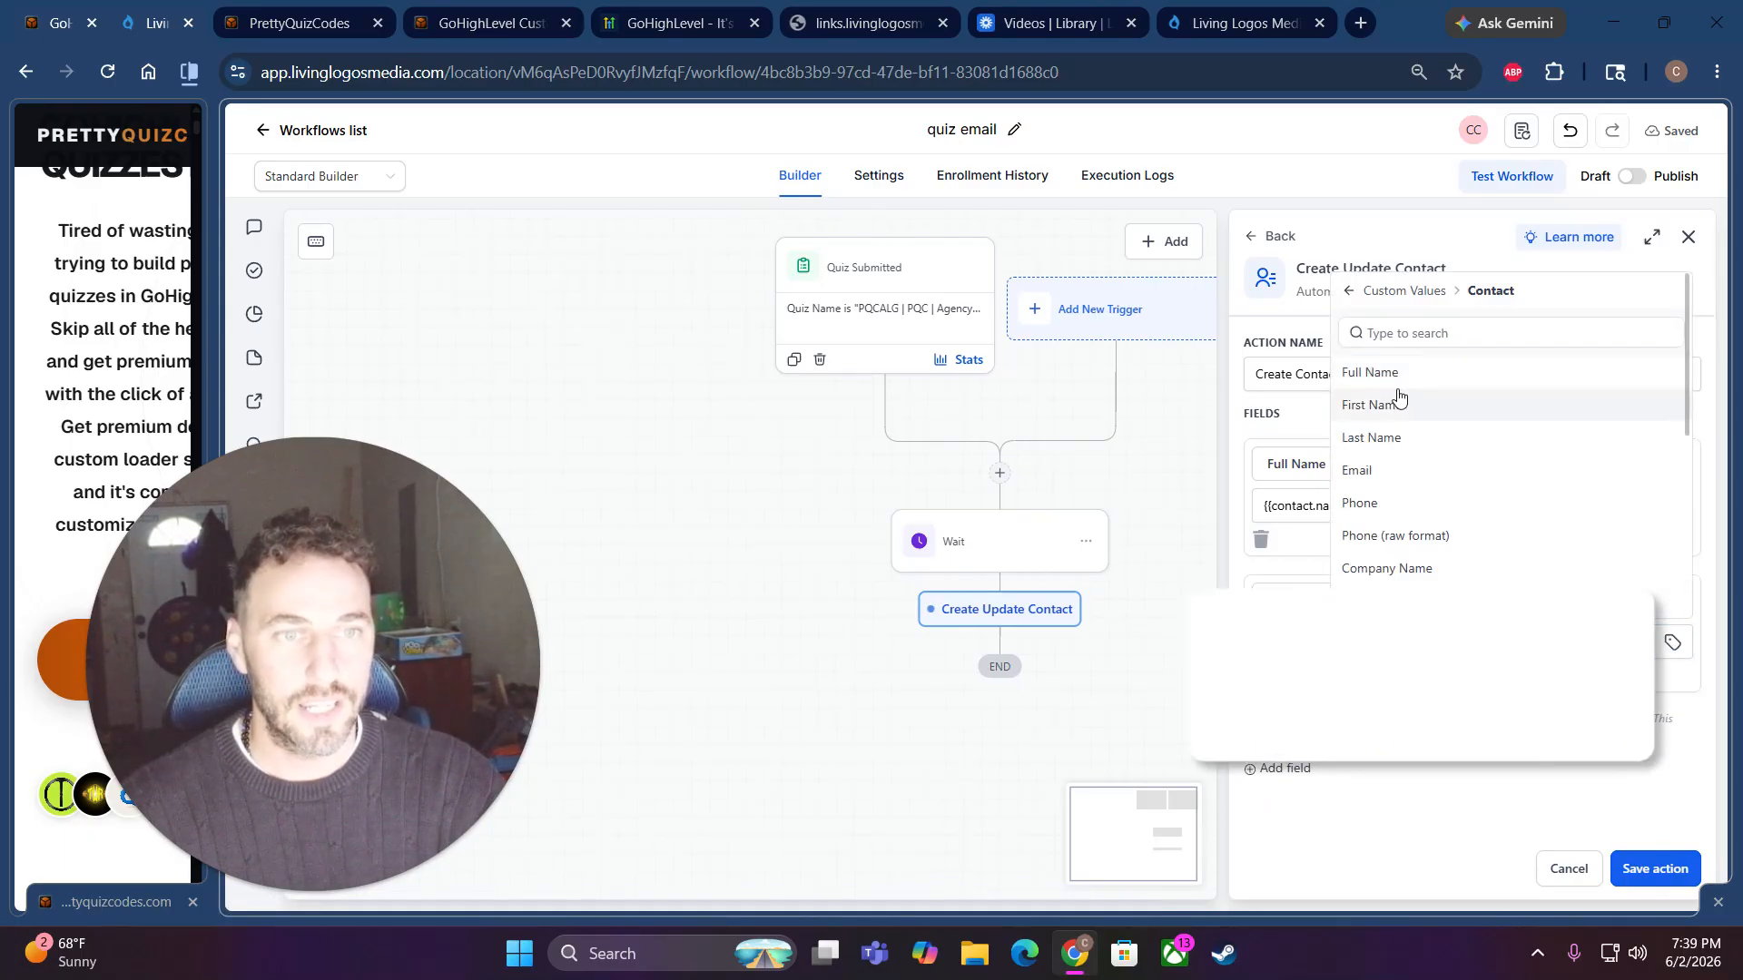
pyautogui.click(1393, 468)
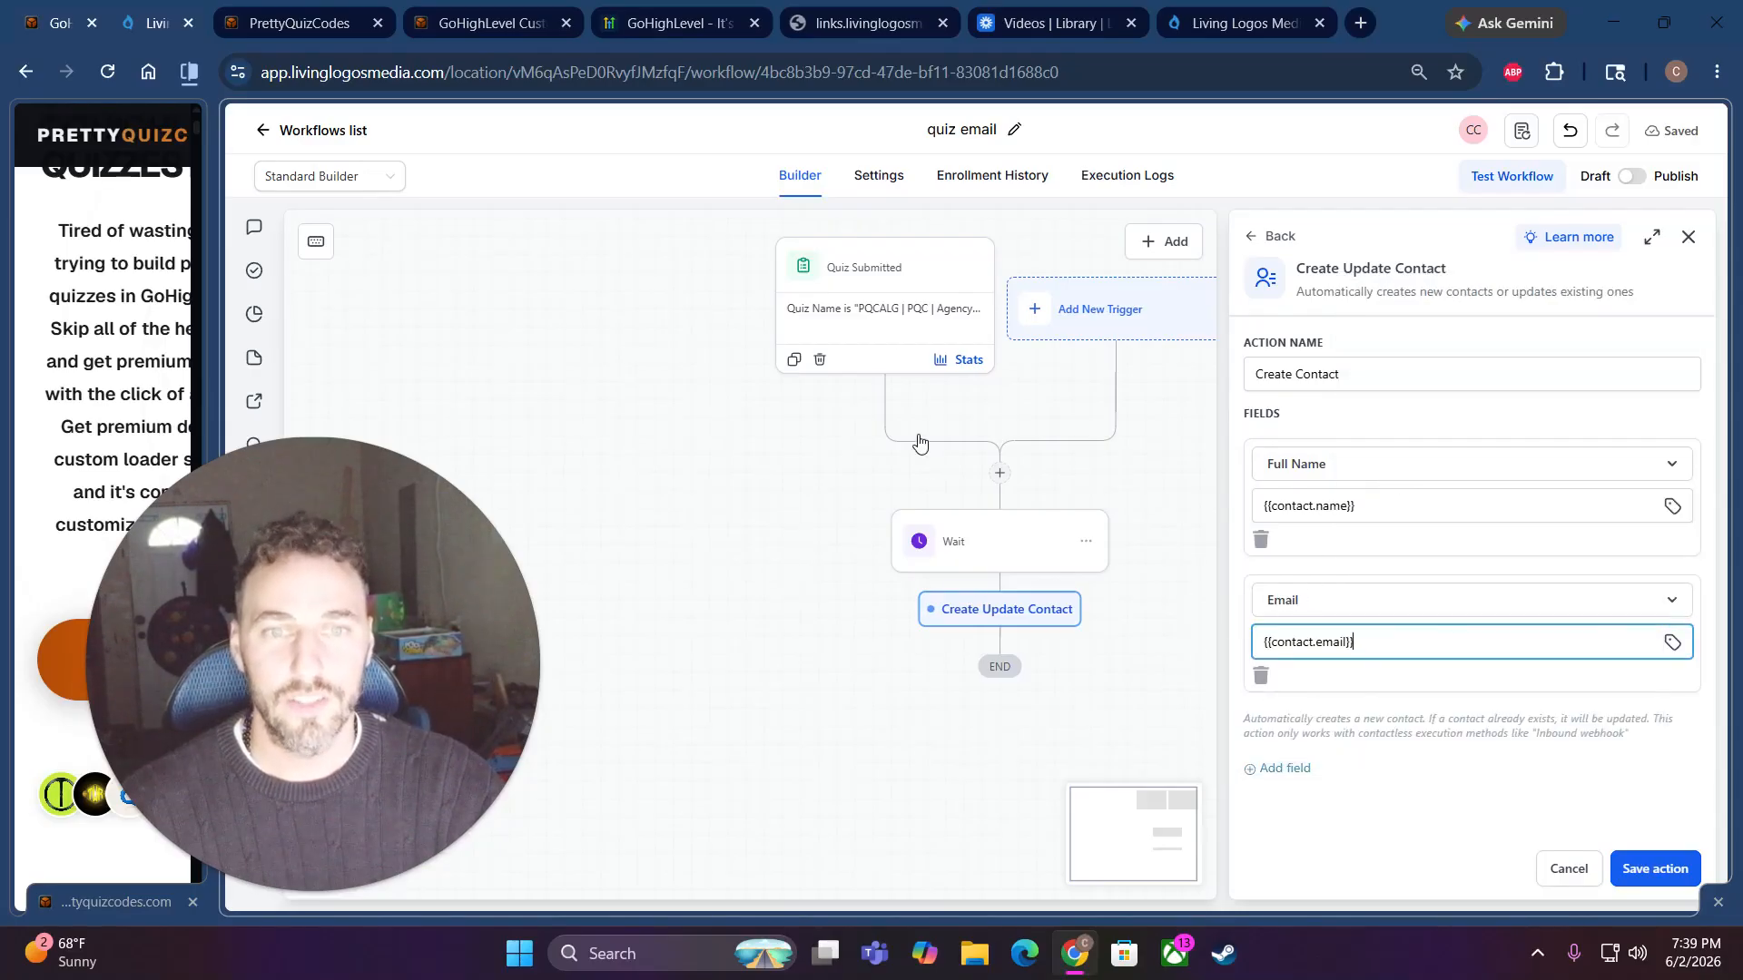
# - Add a Phone field filled with the contact custom value {{contact.phone}} and save the Create Contact action
pyautogui.click(1280, 768)
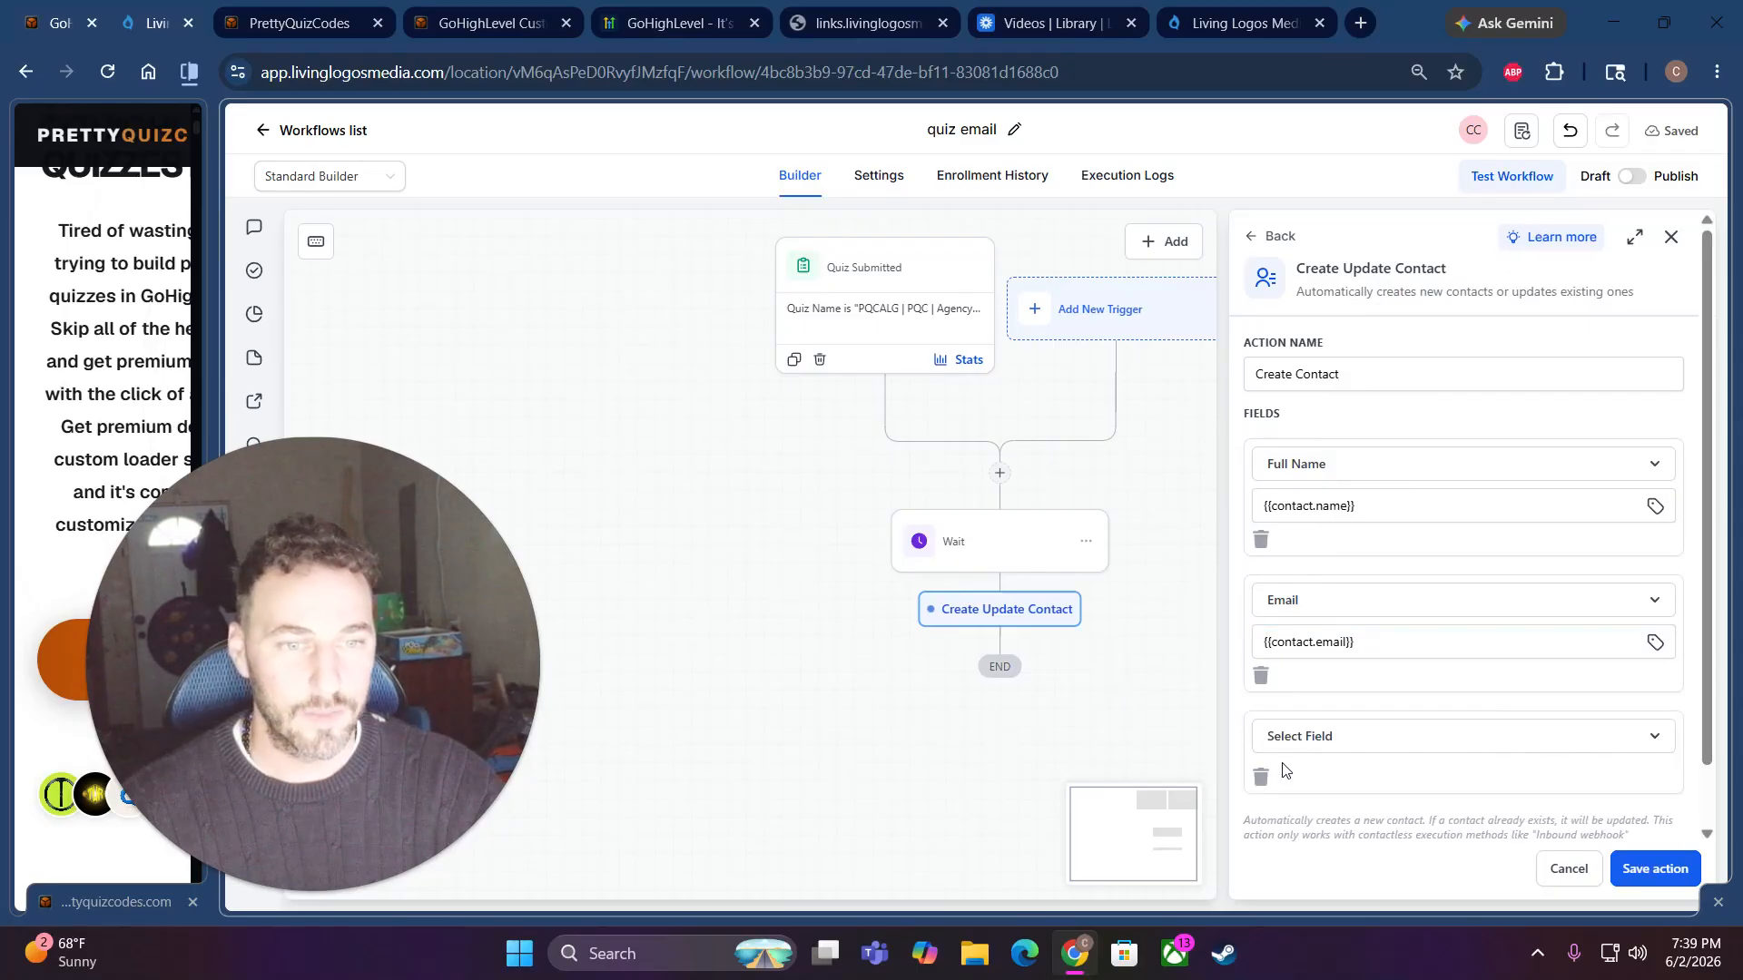
pyautogui.click(1338, 743)
pyautogui.scroll(-6, 1340, 709)
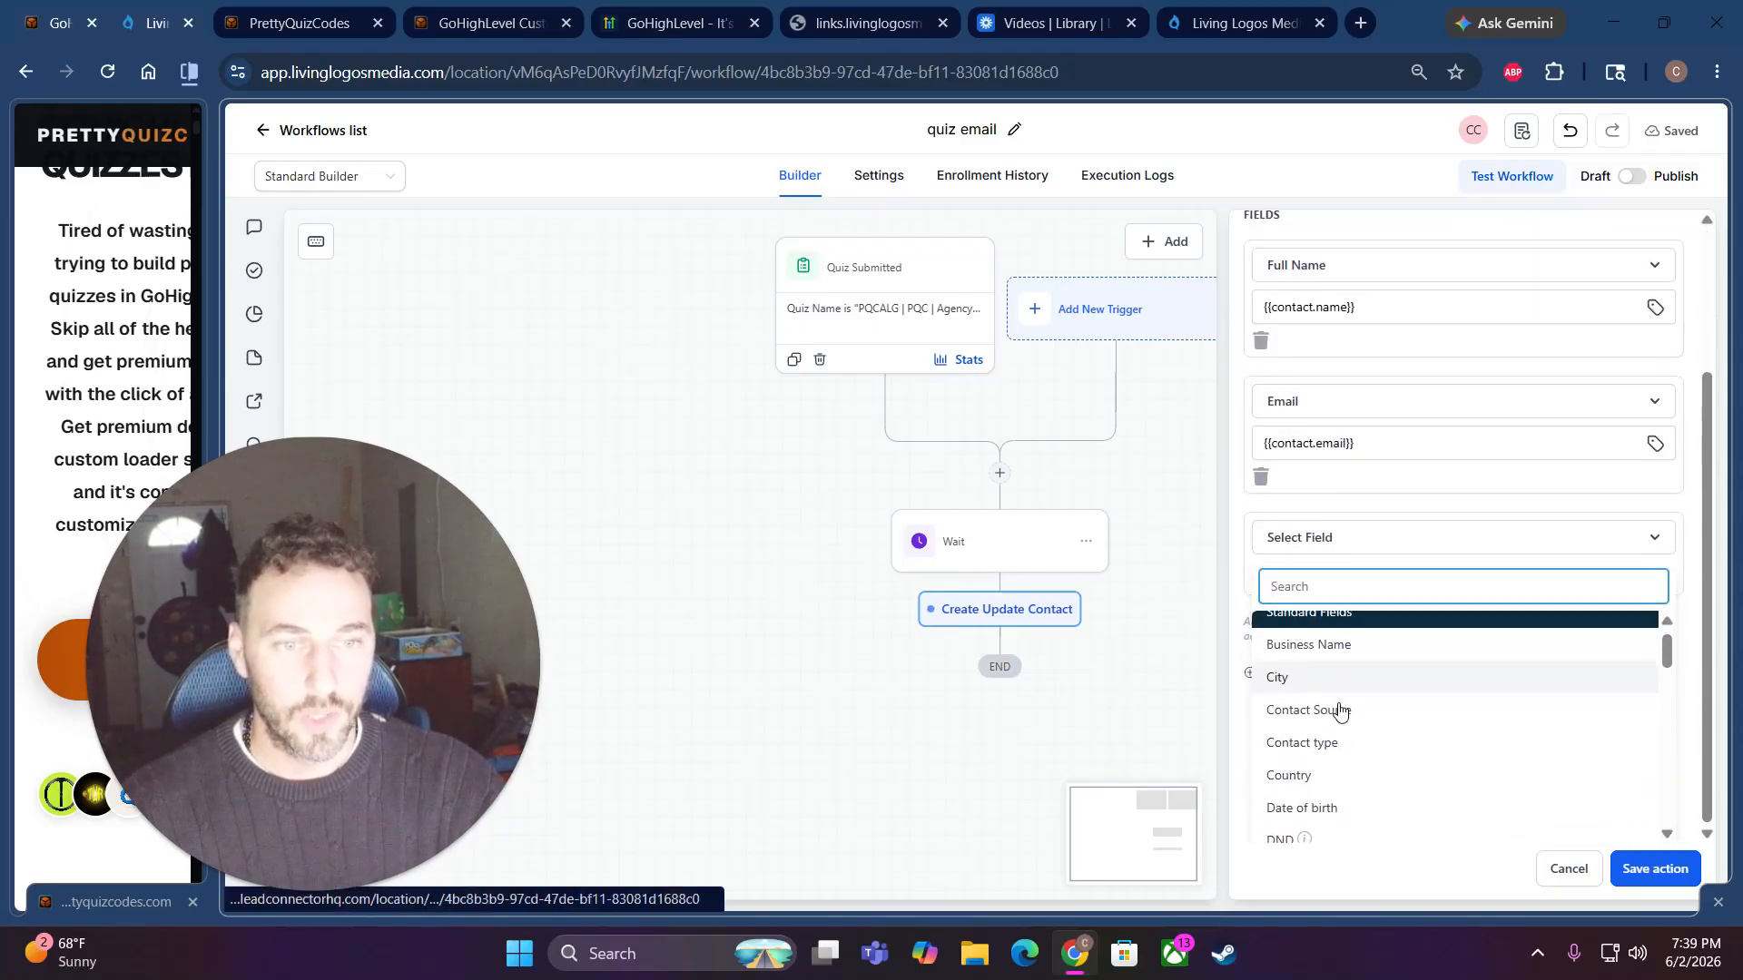
pyautogui.click(1322, 693)
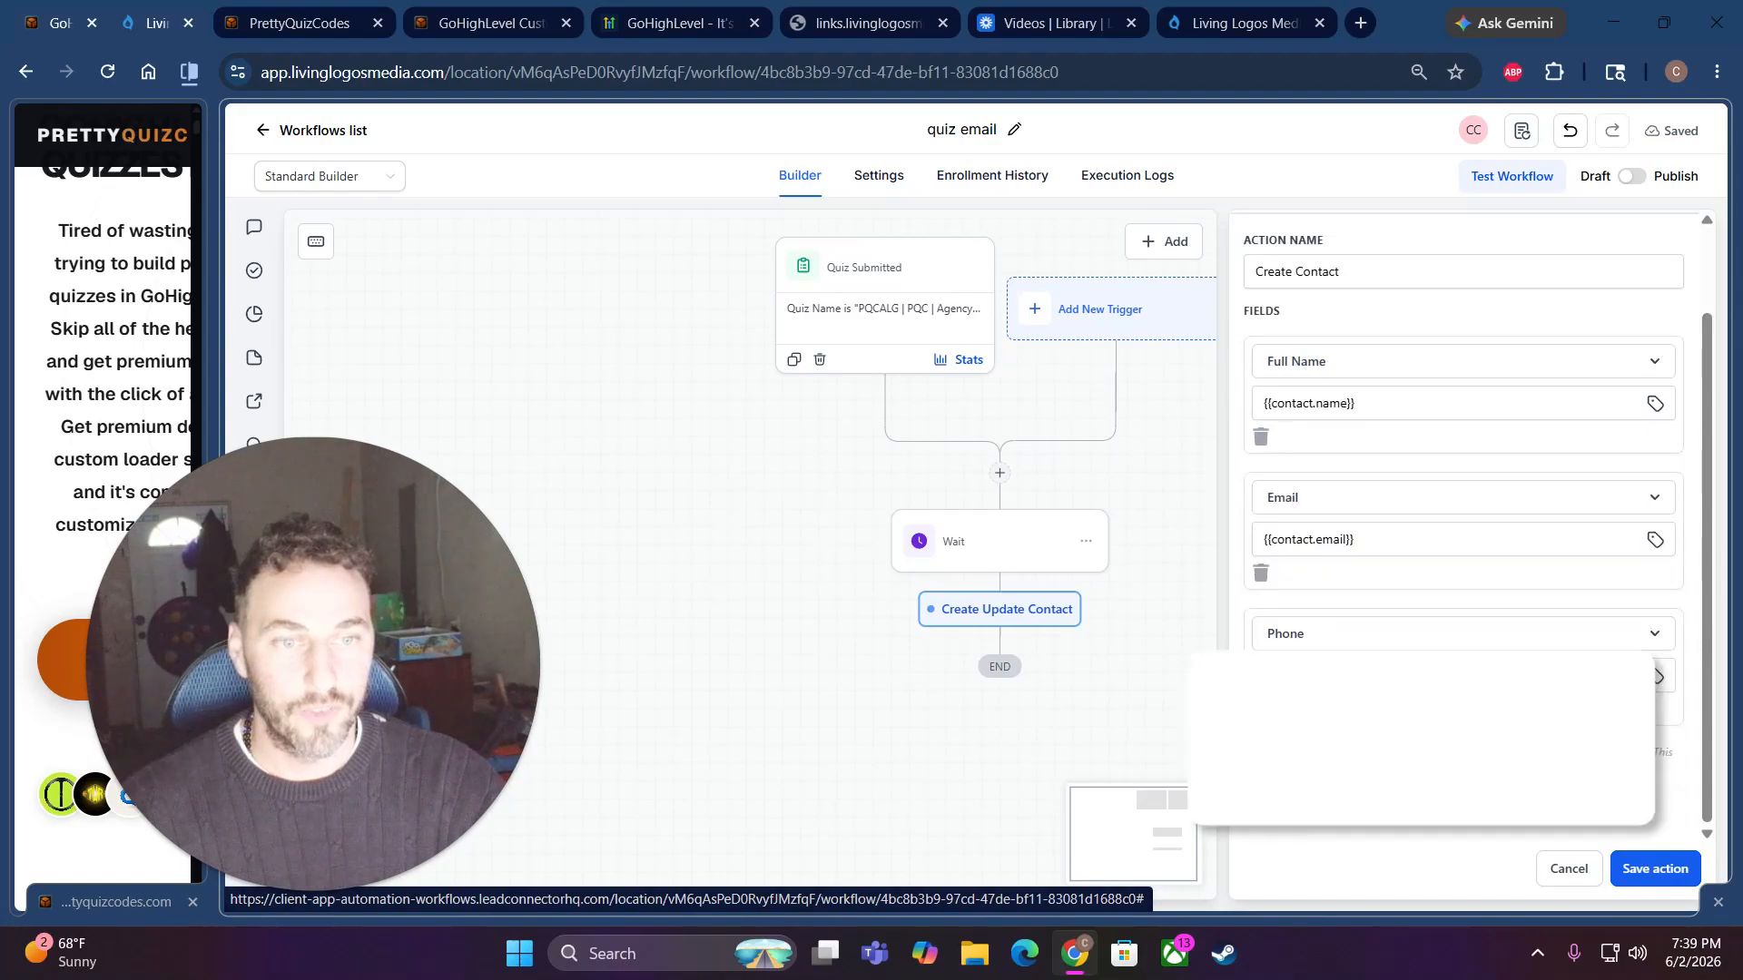
pyautogui.click(1656, 676)
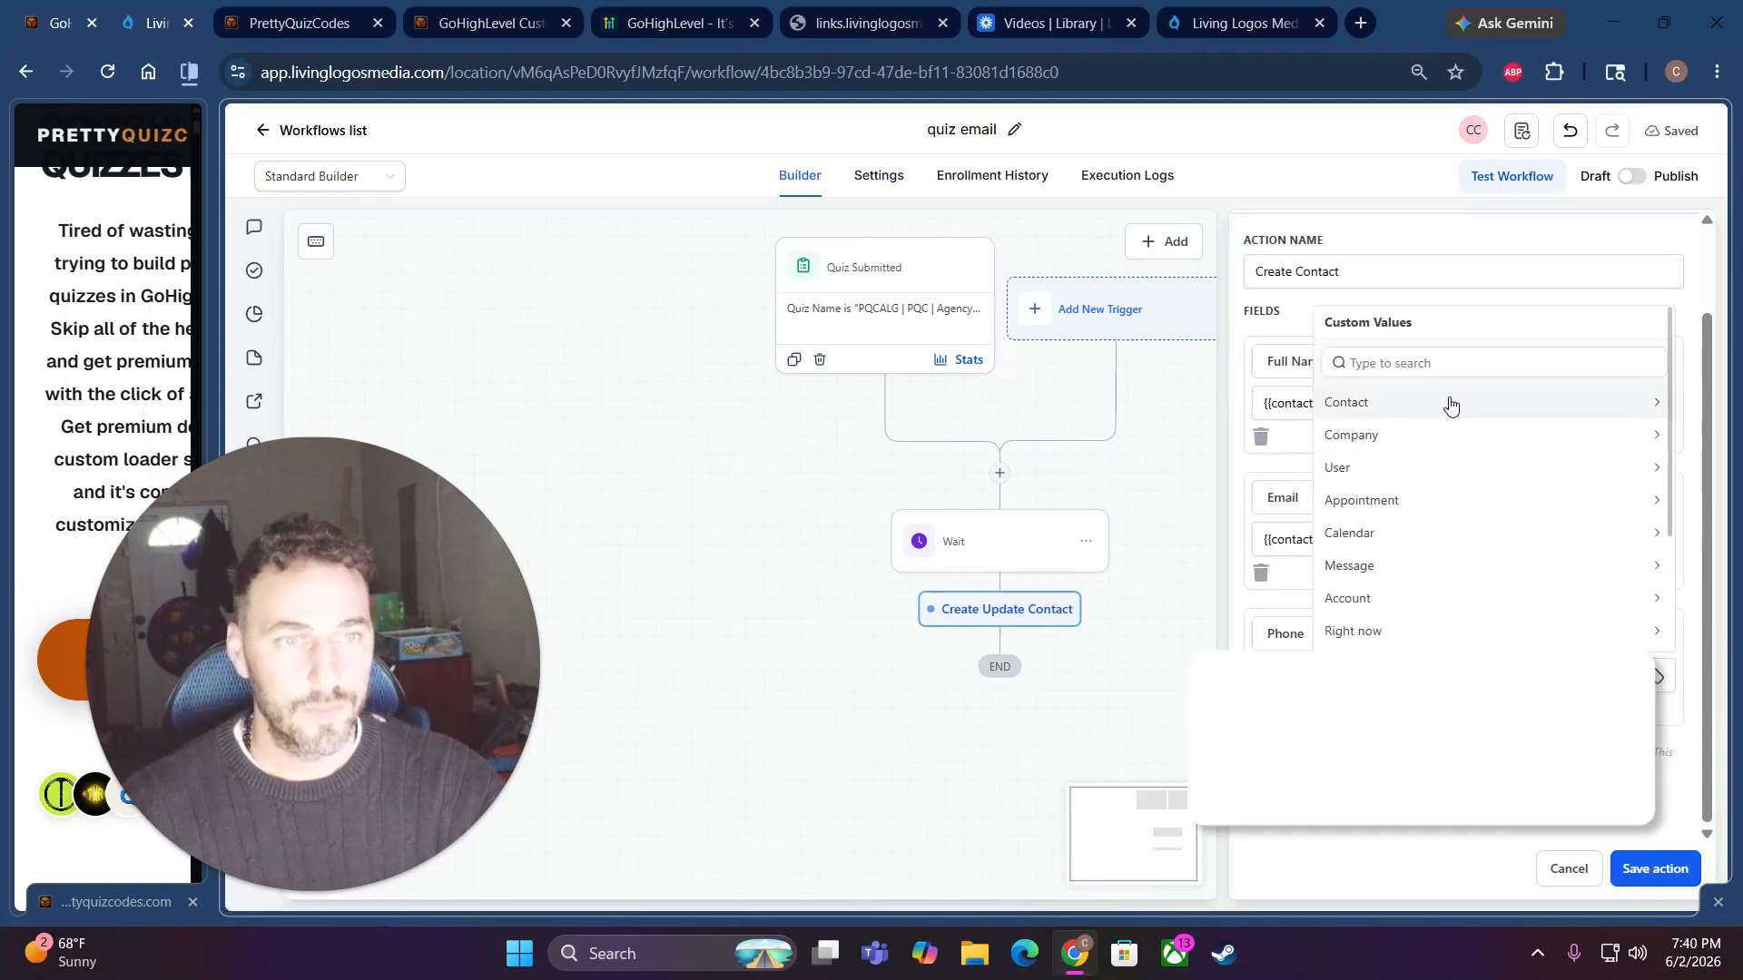
pyautogui.click(1364, 404)
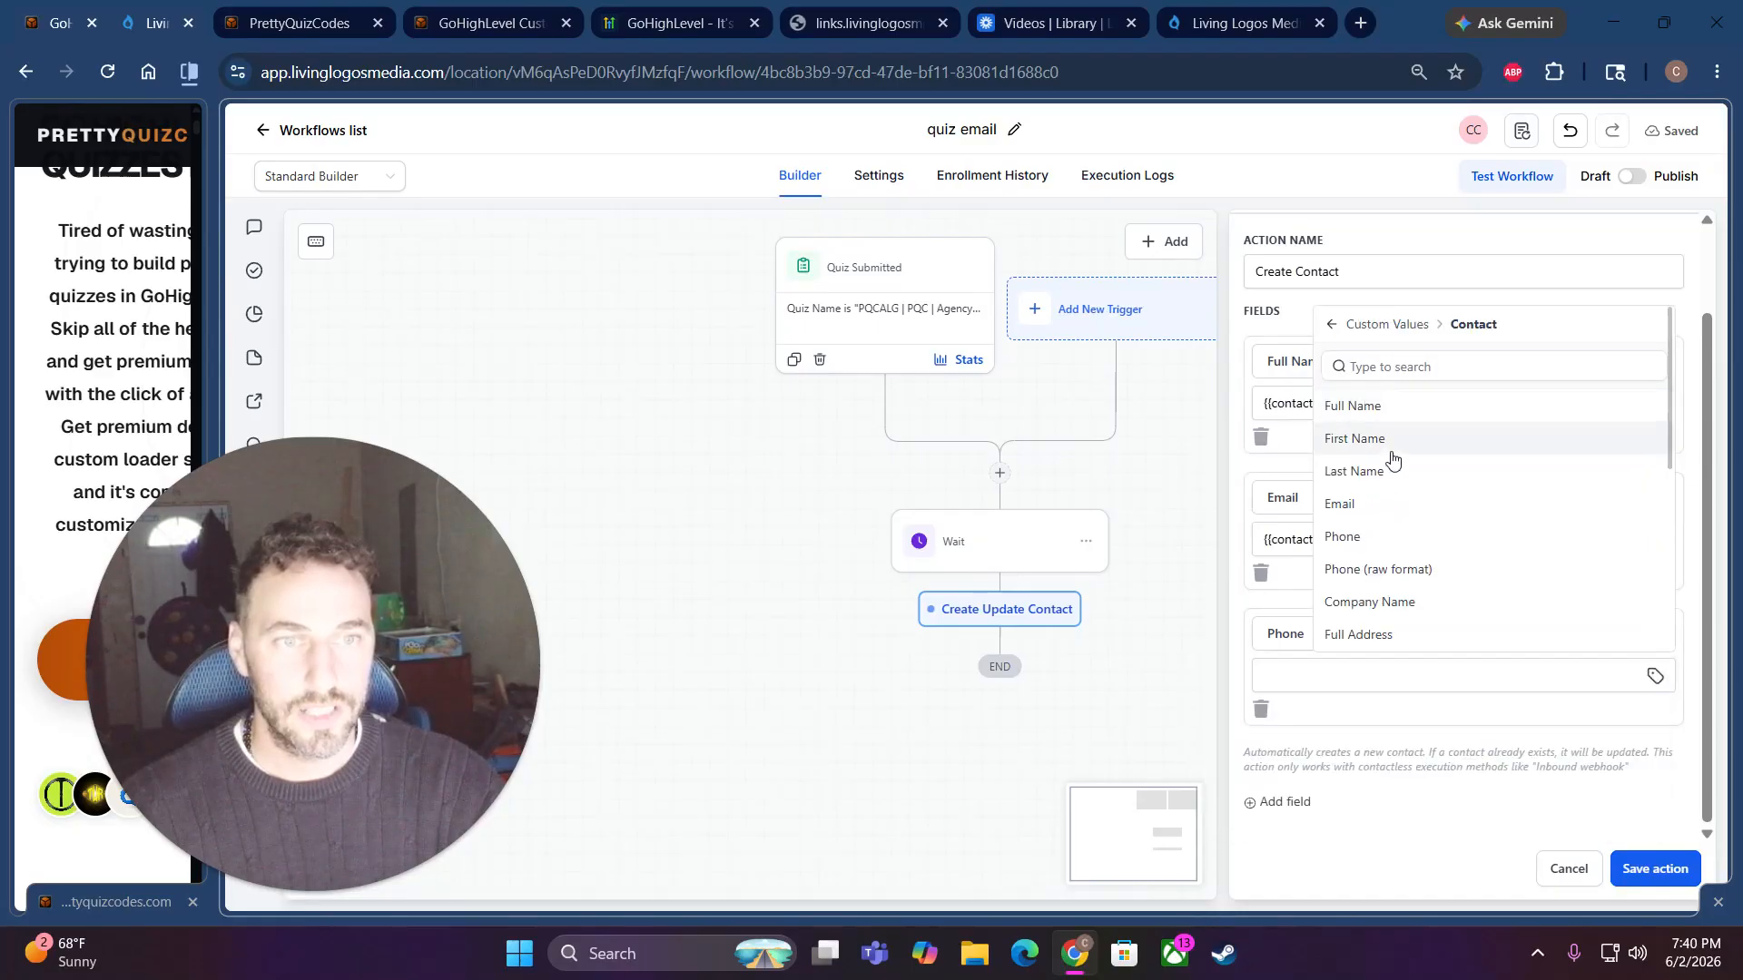
pyautogui.click(1352, 538)
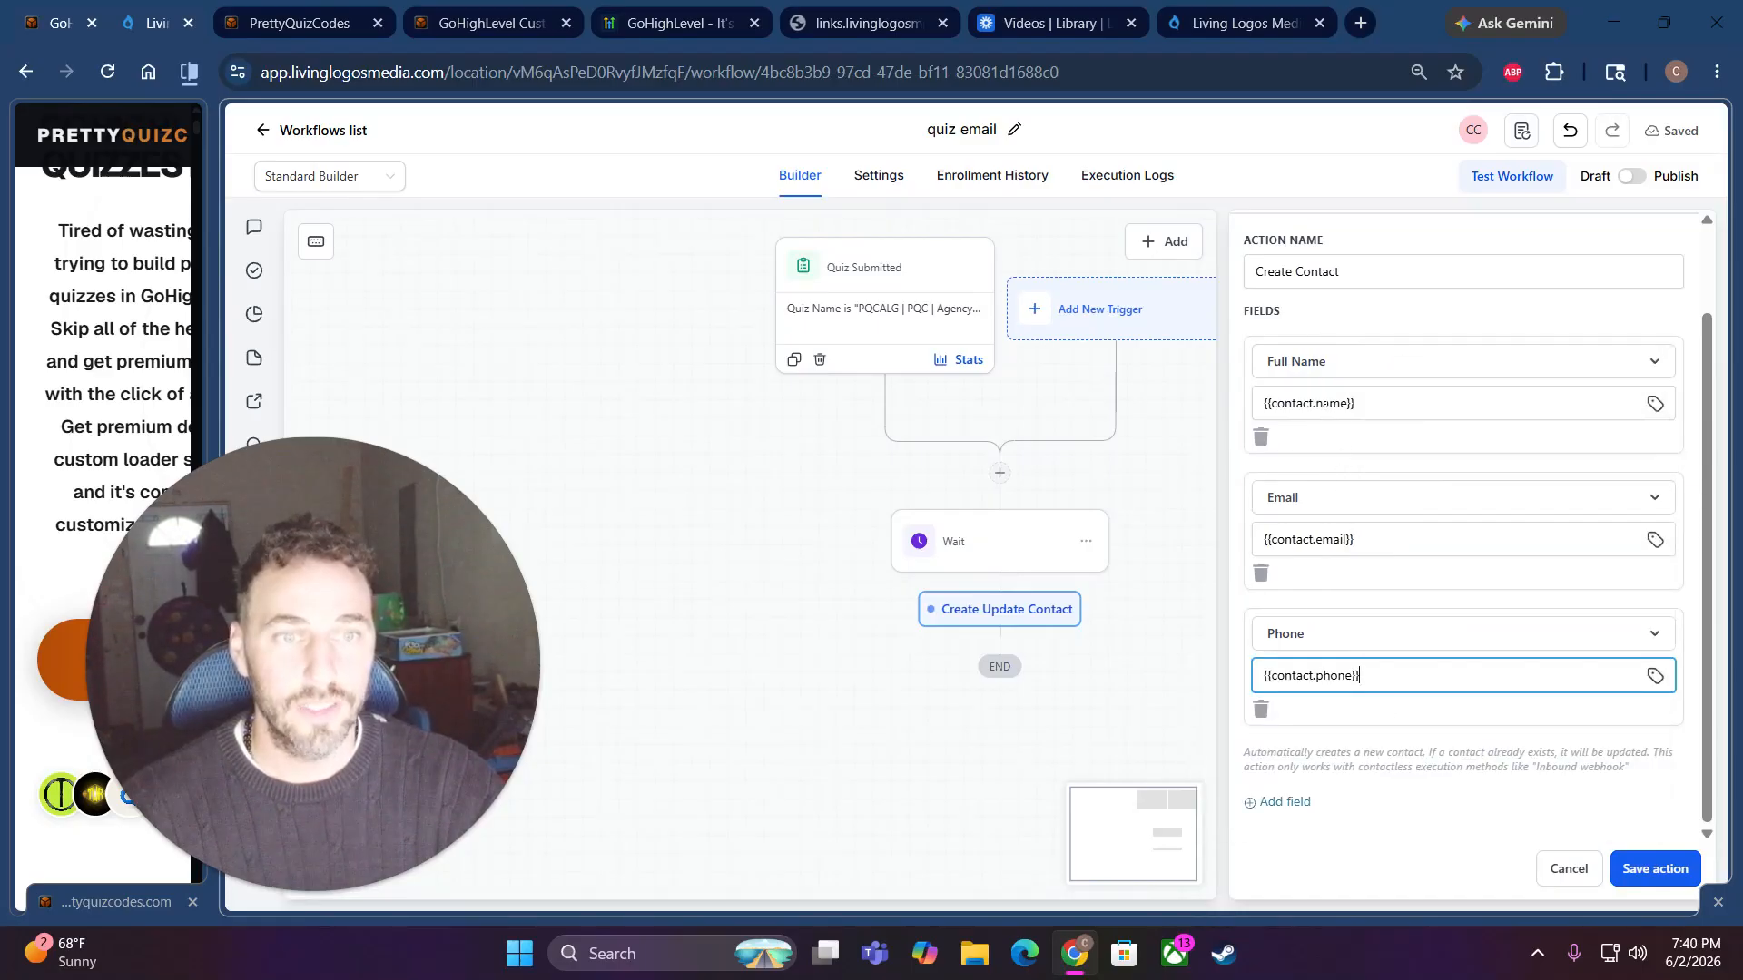
pyautogui.click(1661, 868)
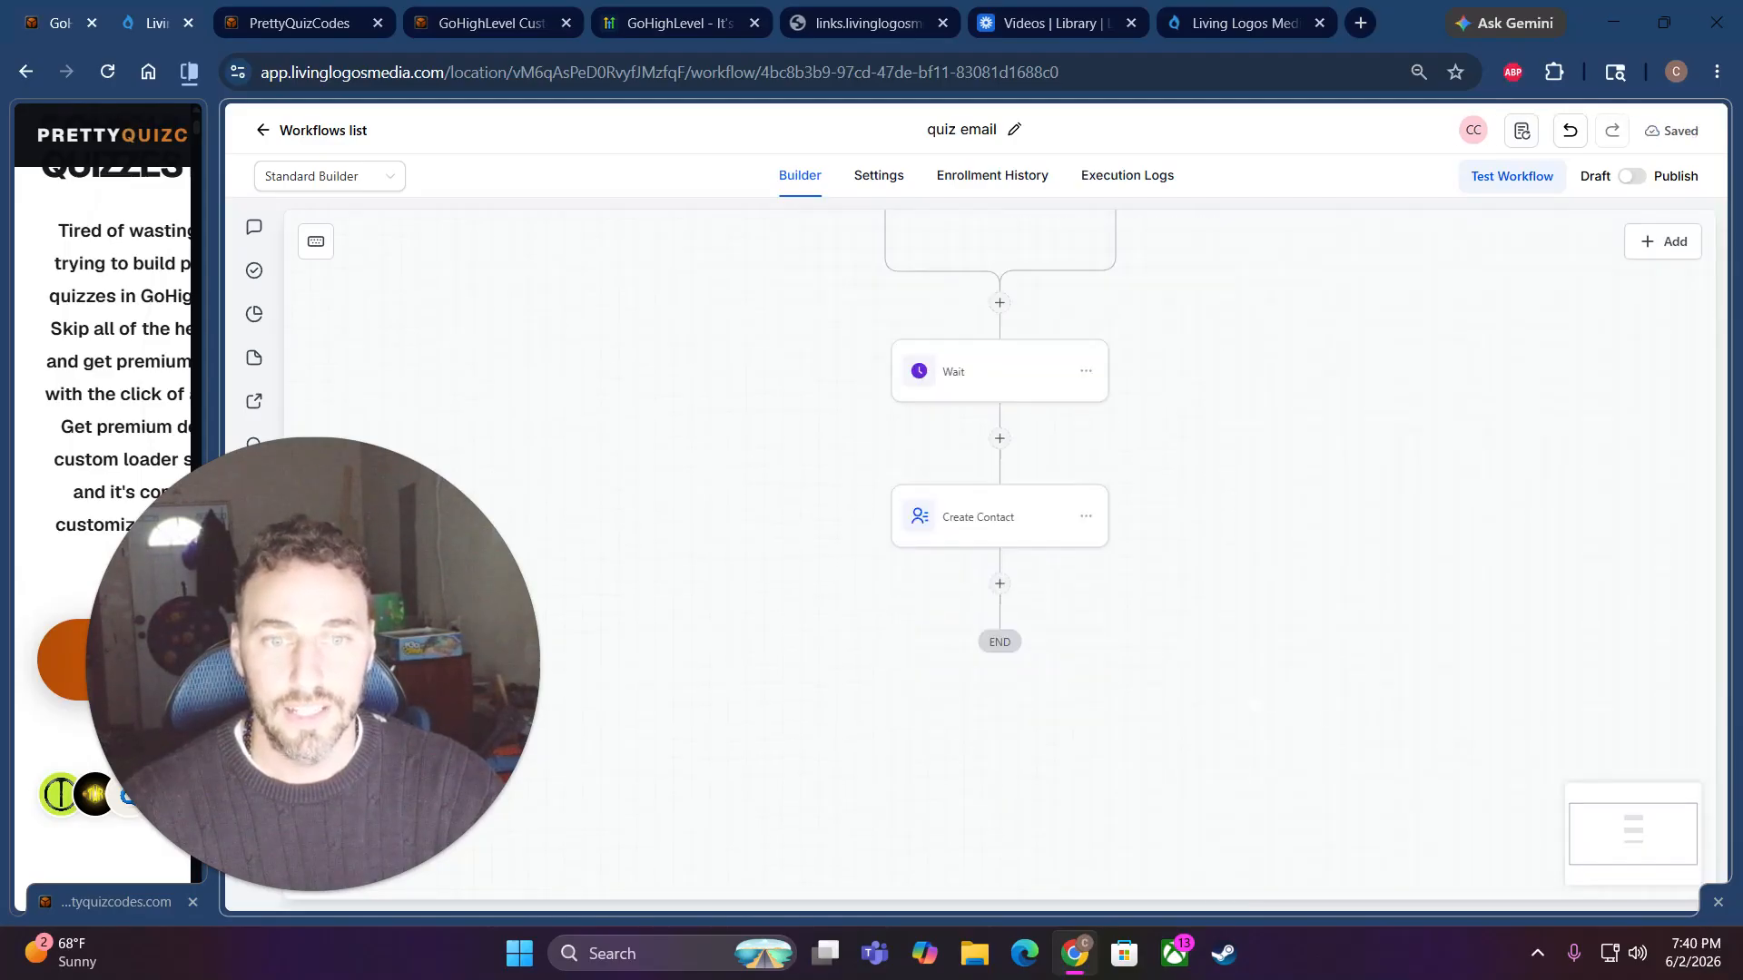
# - Add a Wait action after Create Contact for a set period of 3 seconds and save it
pyautogui.click(1000, 583)
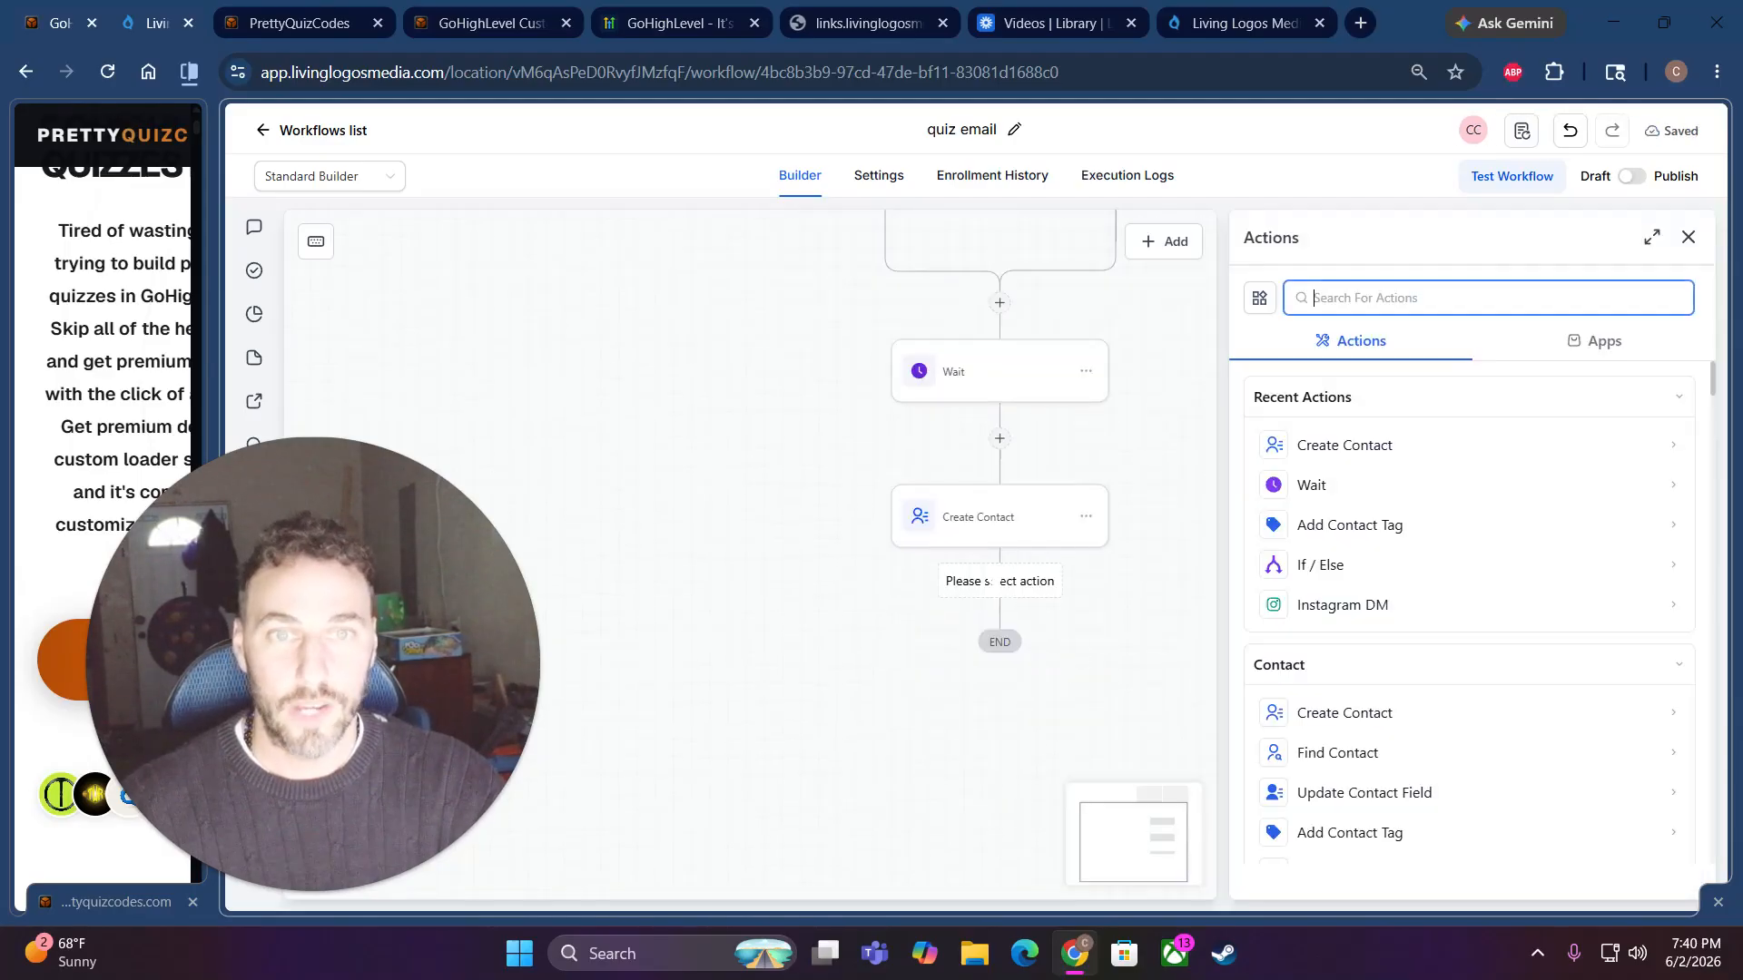
pyautogui.click(1369, 488)
pyautogui.click(1436, 489)
pyautogui.moveTo(1298, 569); pyautogui.dragTo(1249, 569)
pyautogui.write('3')
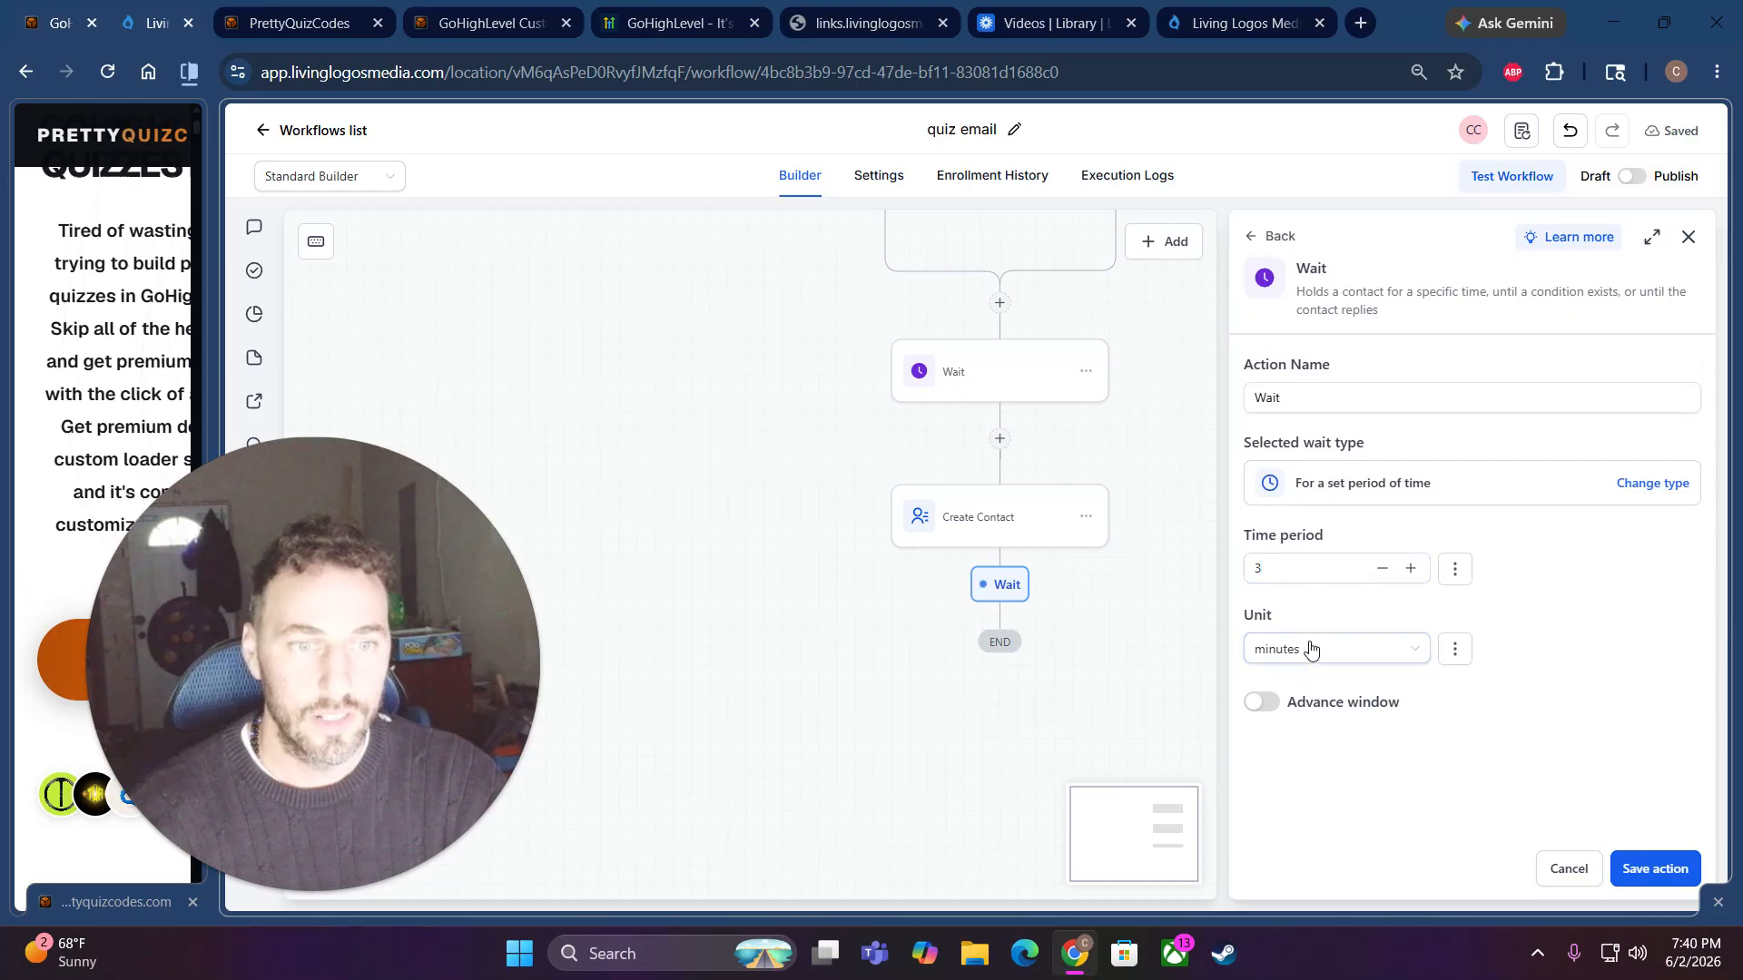
pyautogui.click(1309, 648)
pyautogui.click(1316, 690)
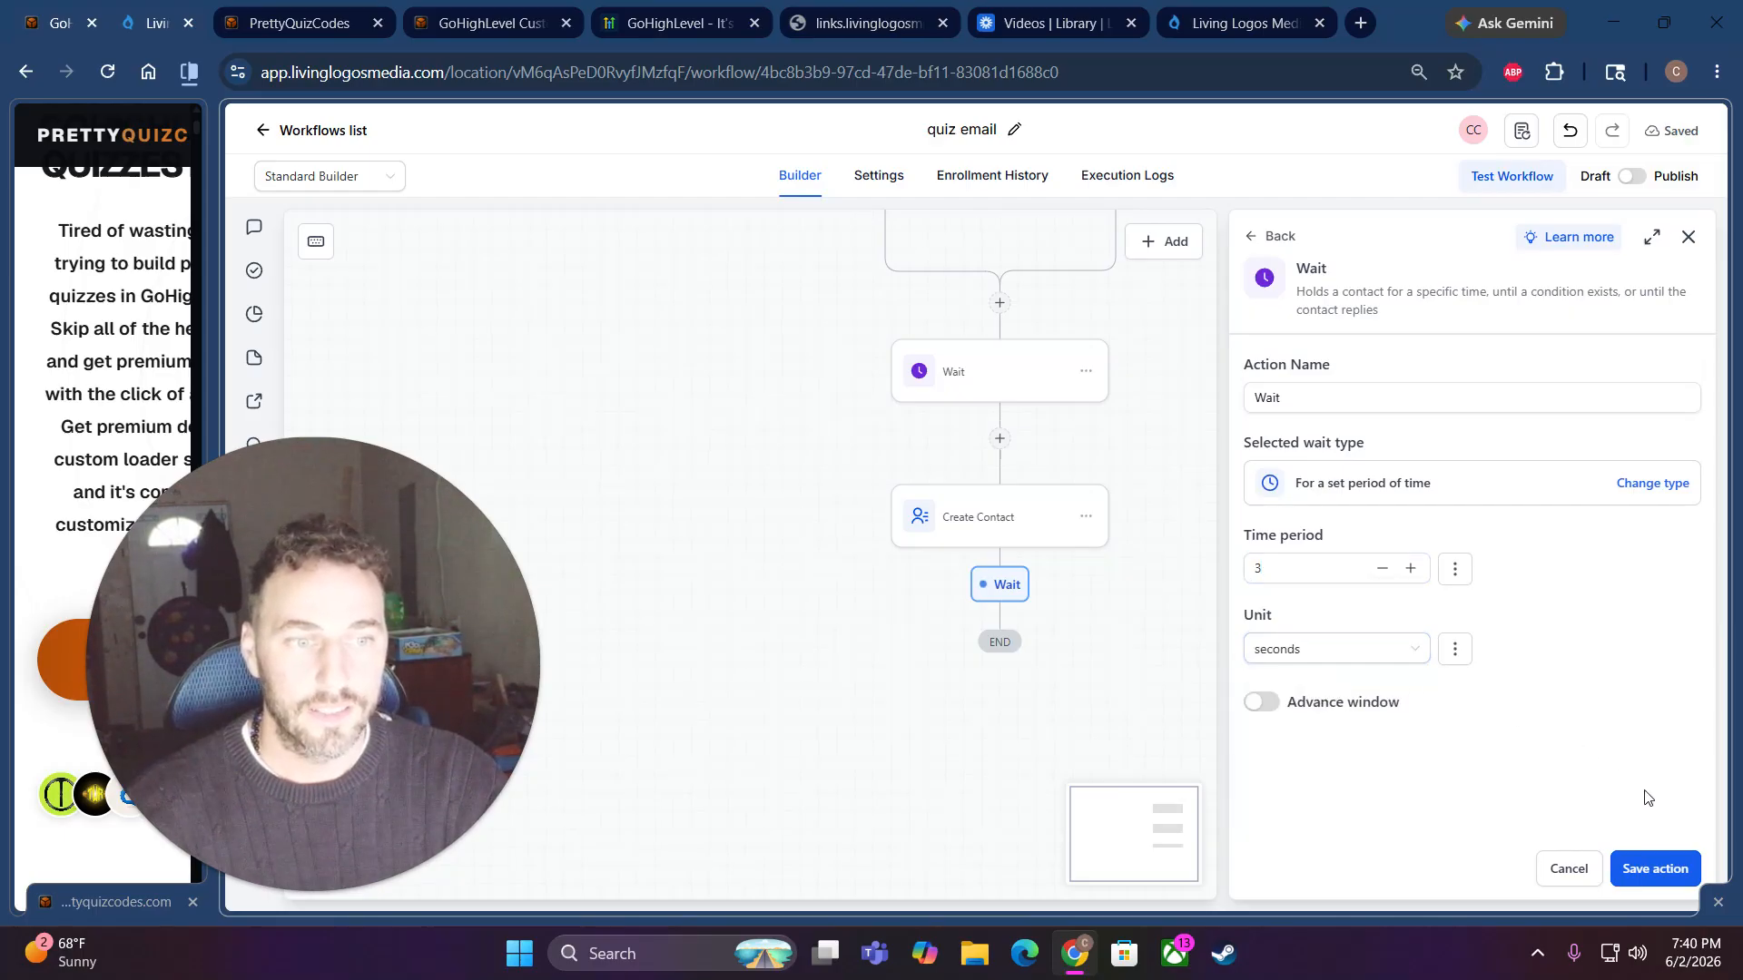
pyautogui.click(1664, 869)
# - Add a Send Email action after the second Wait step
pyautogui.scroll(-1, 998, 627)
pyautogui.click(998, 617)
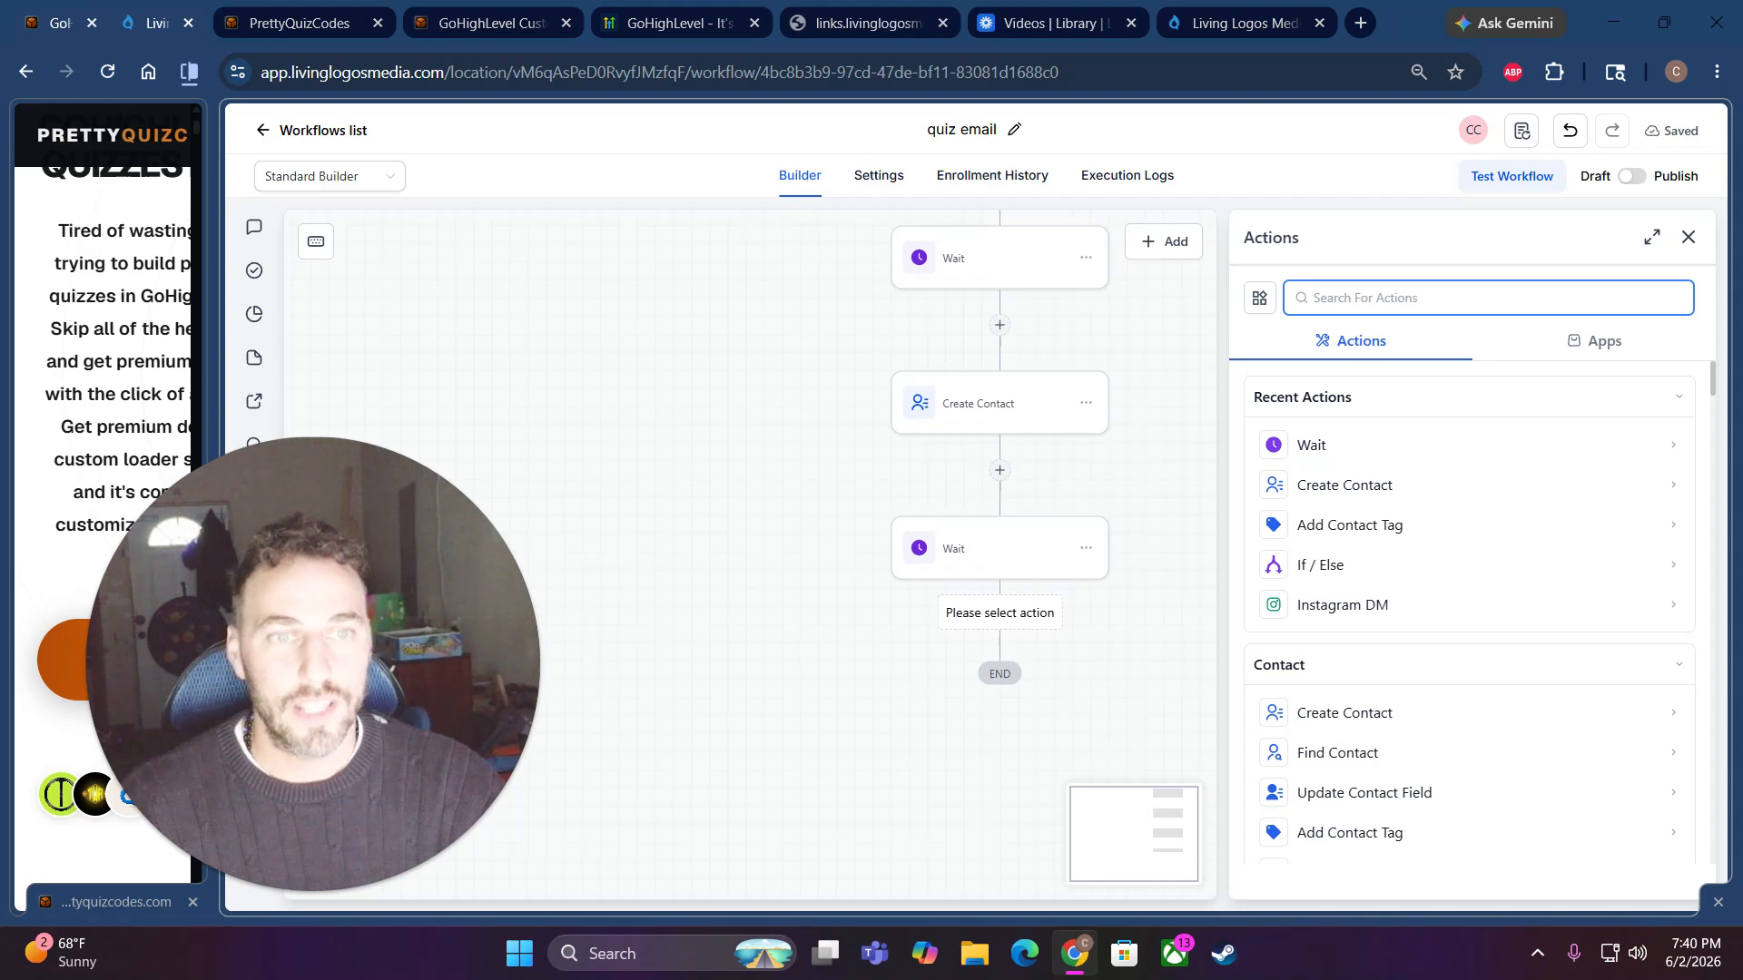
pyautogui.write('em')
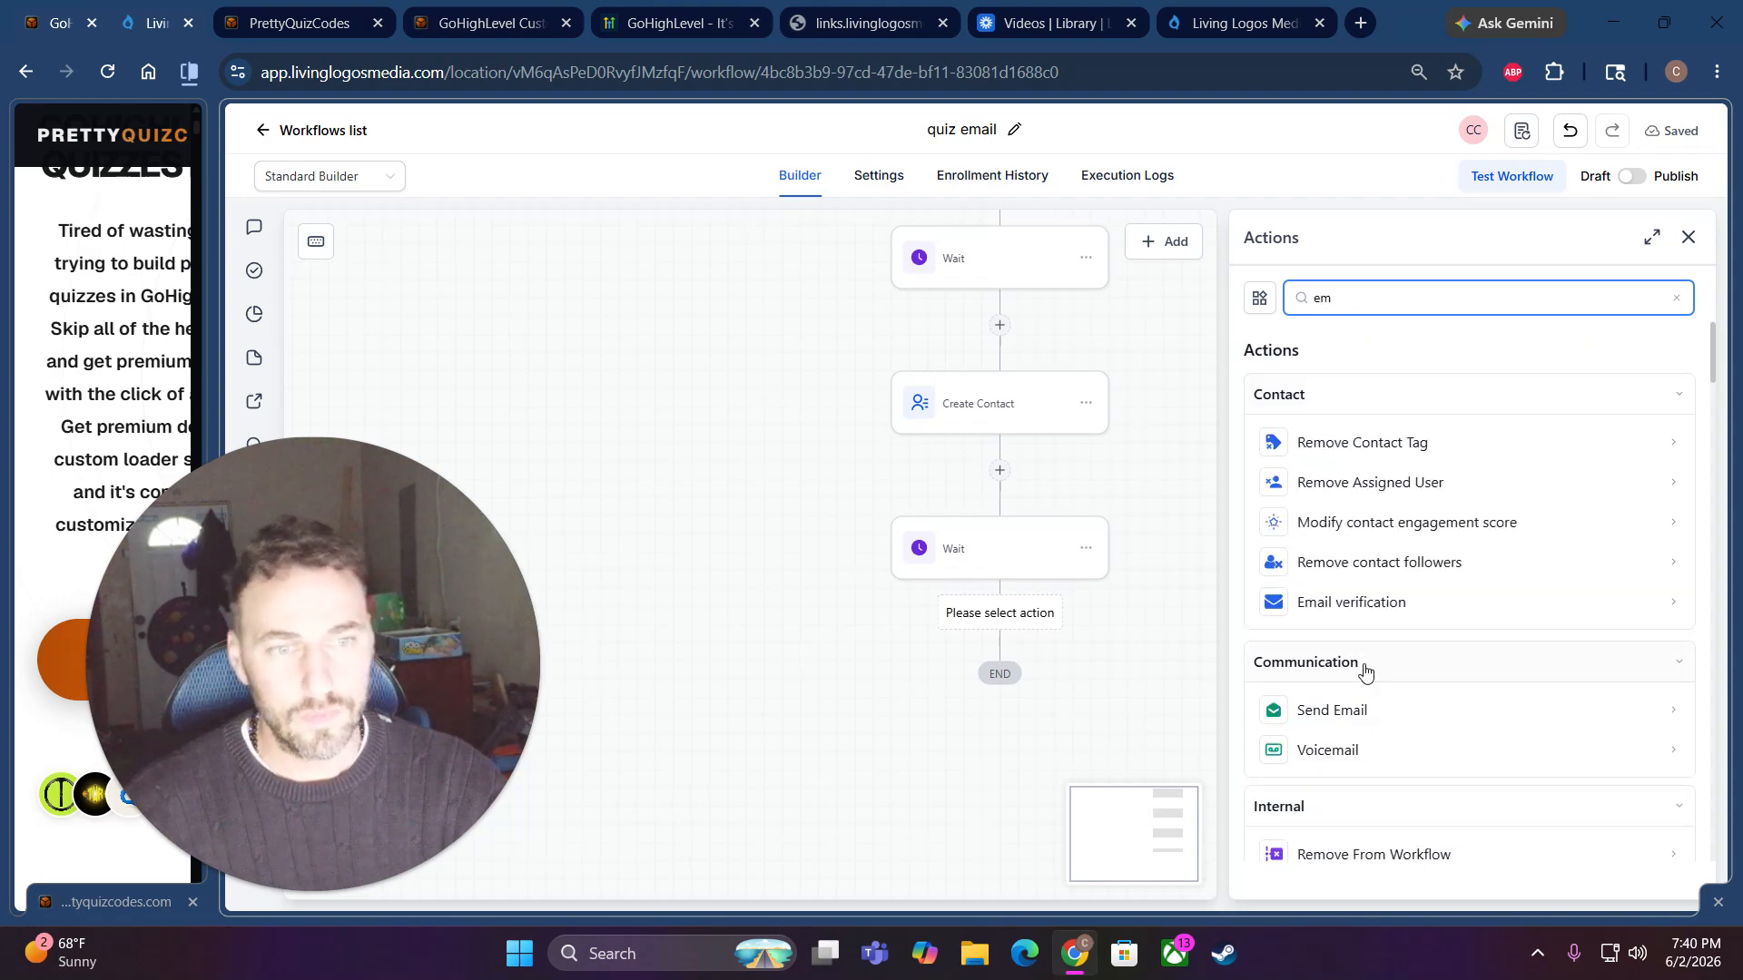
pyautogui.click(1366, 713)
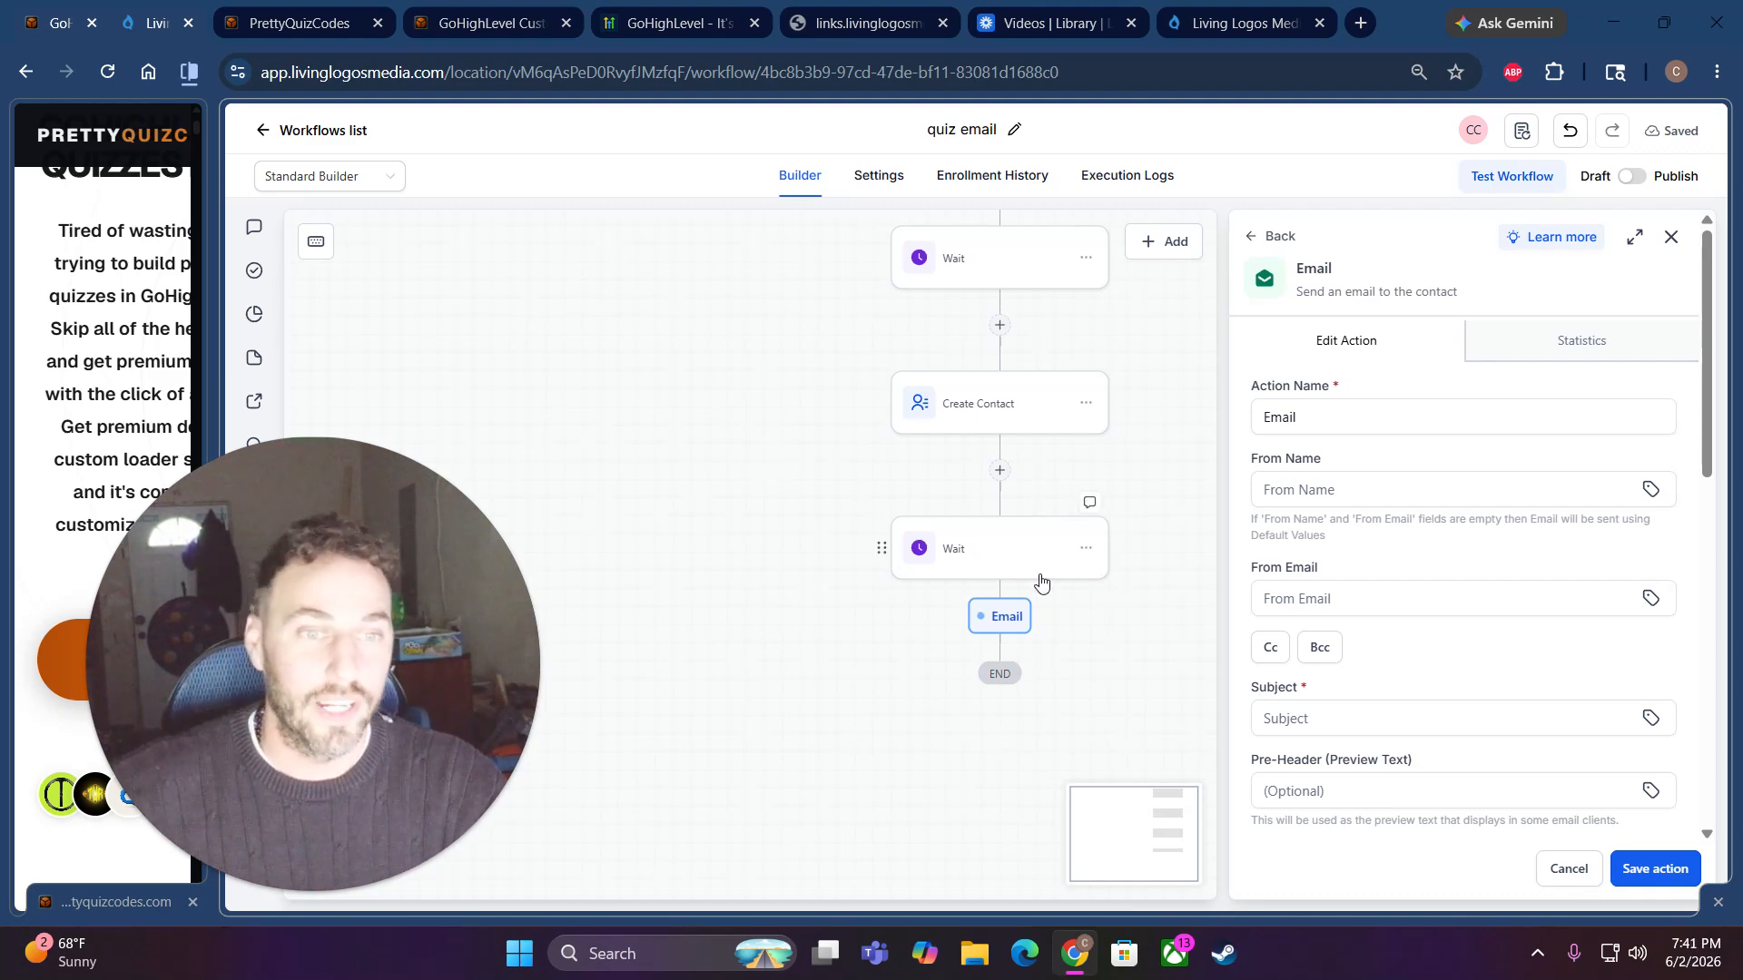
# - Fill the Email action's From Email field with the user custom value {{user.email}}
pyautogui.scroll(-2, 1357, 536)
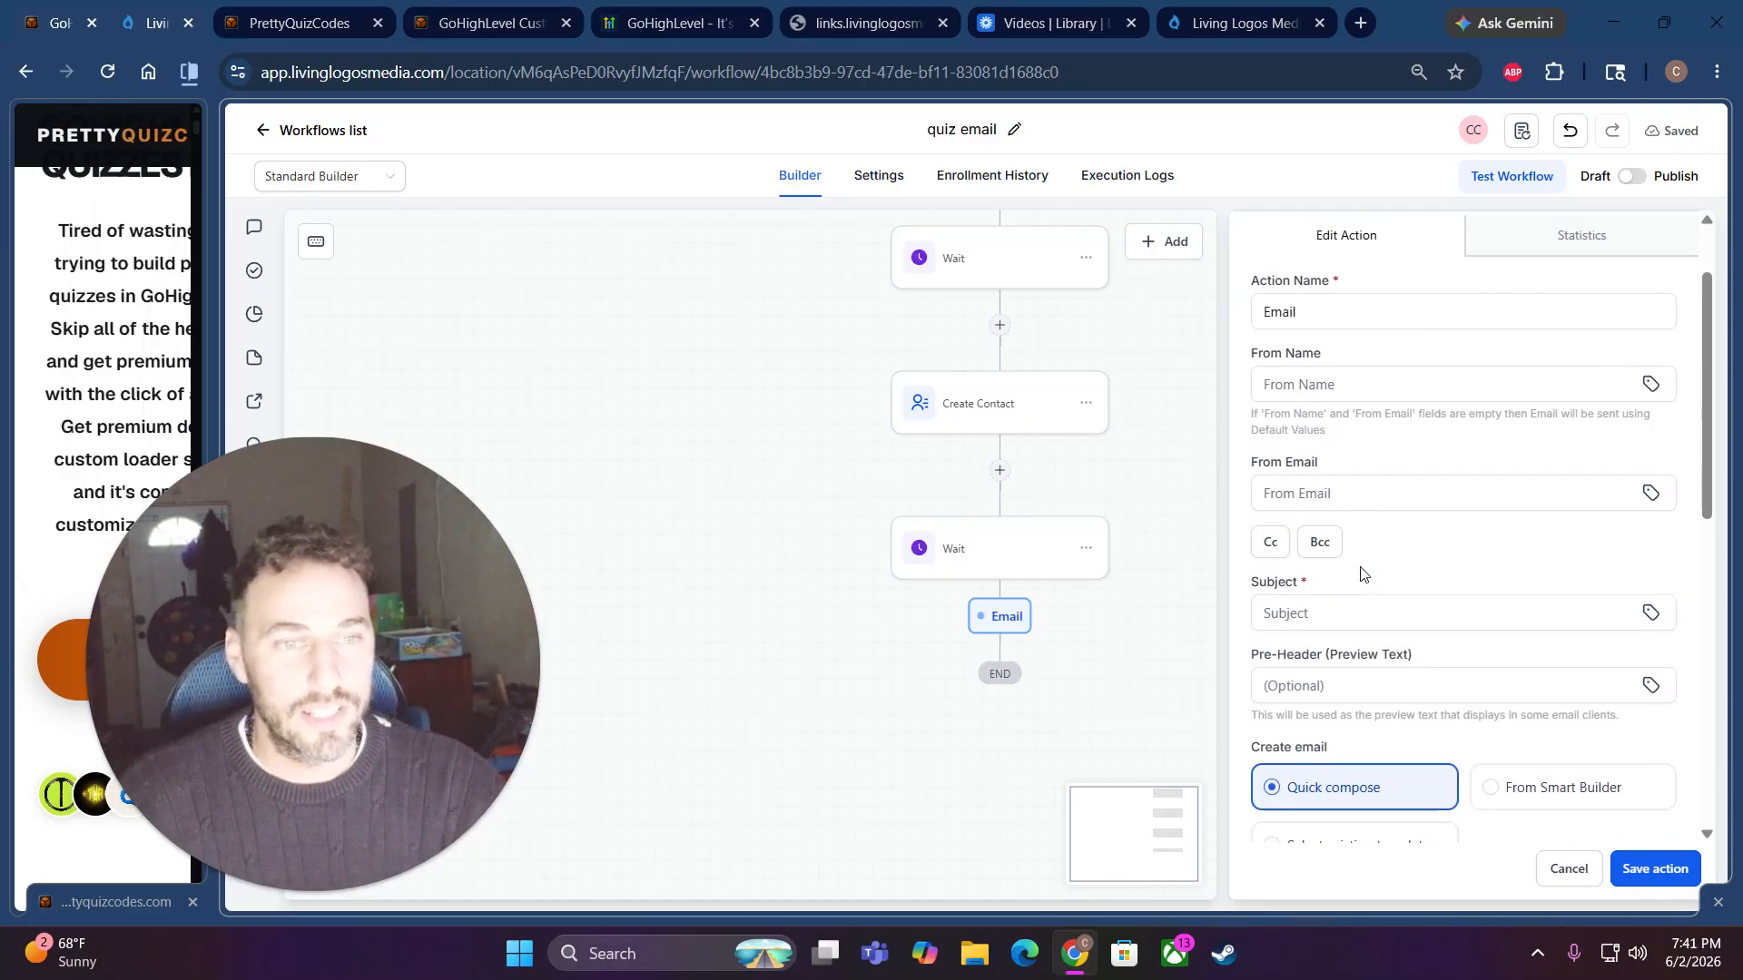
pyautogui.click(1380, 486)
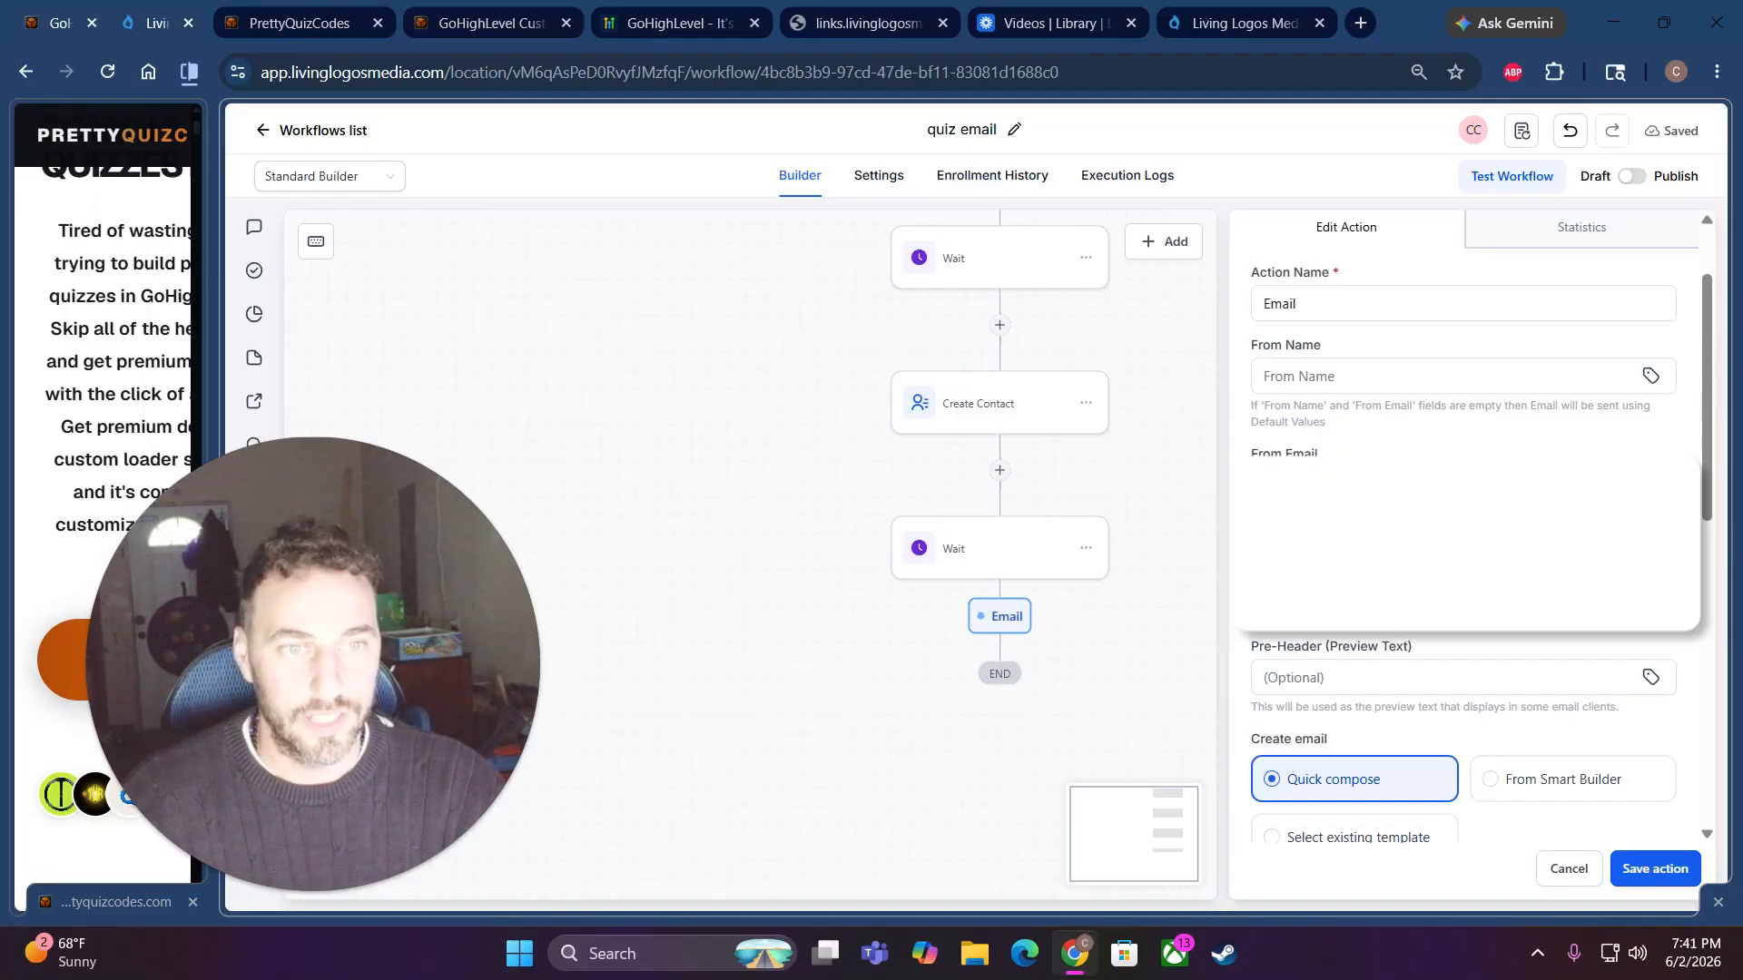
pyautogui.click(1651, 485)
pyautogui.click(1651, 486)
pyautogui.click(1651, 485)
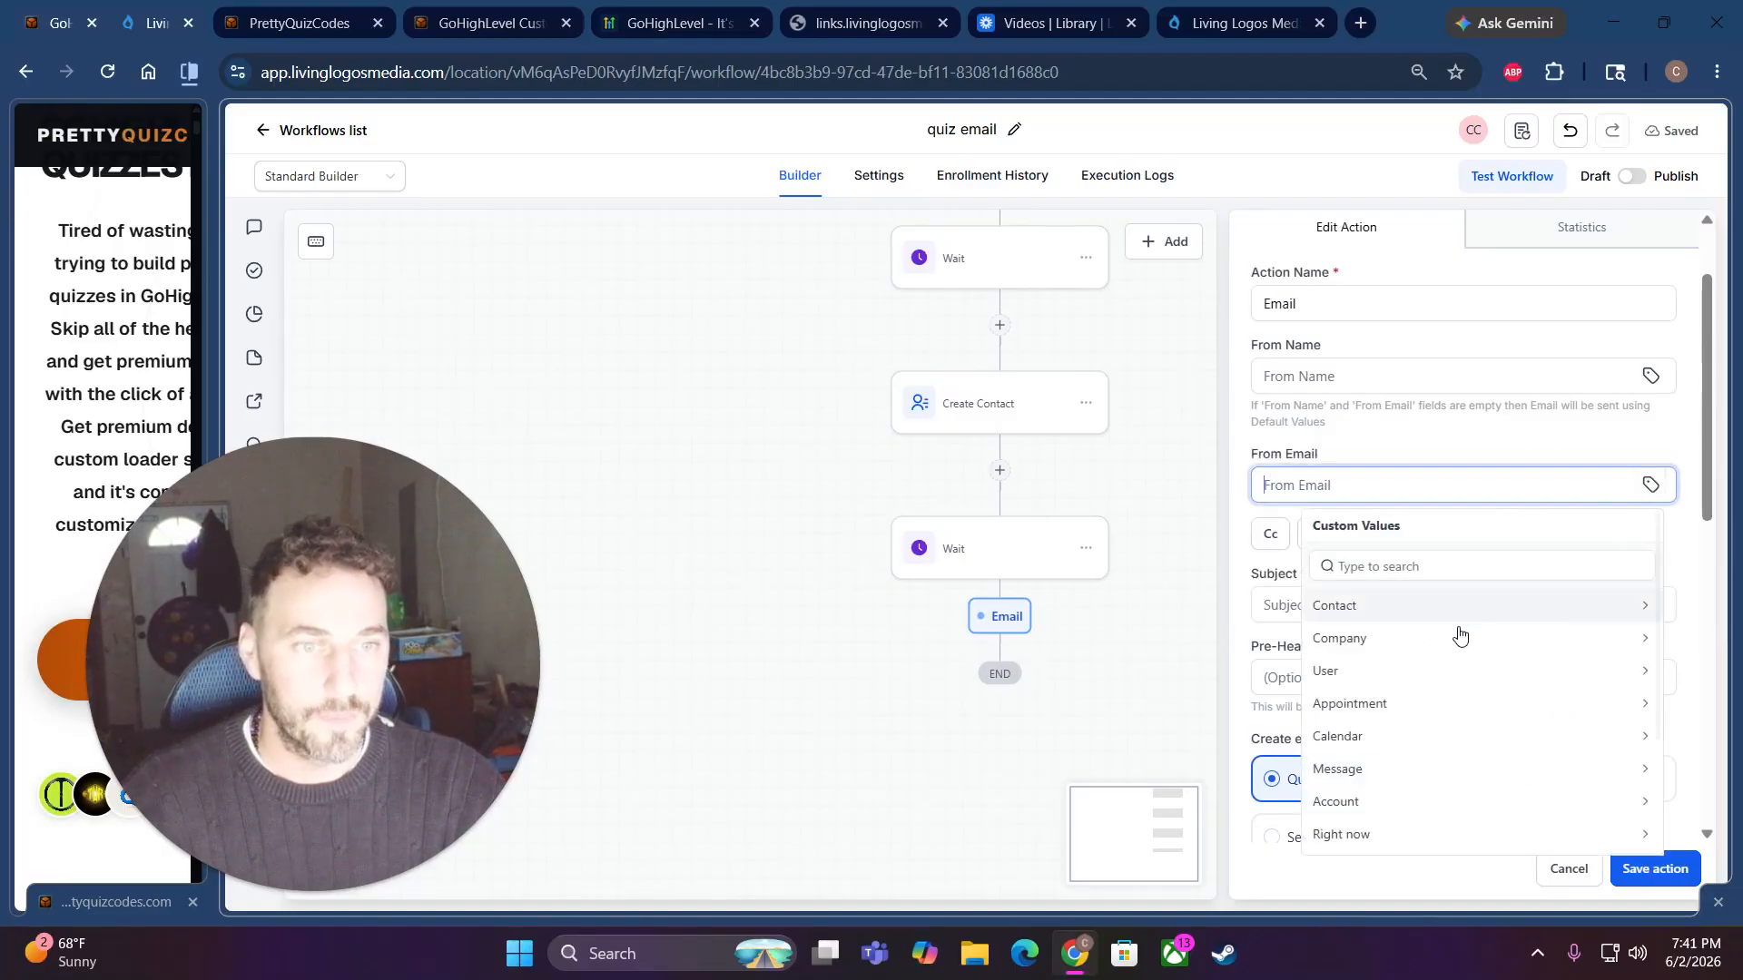
pyautogui.click(1376, 614)
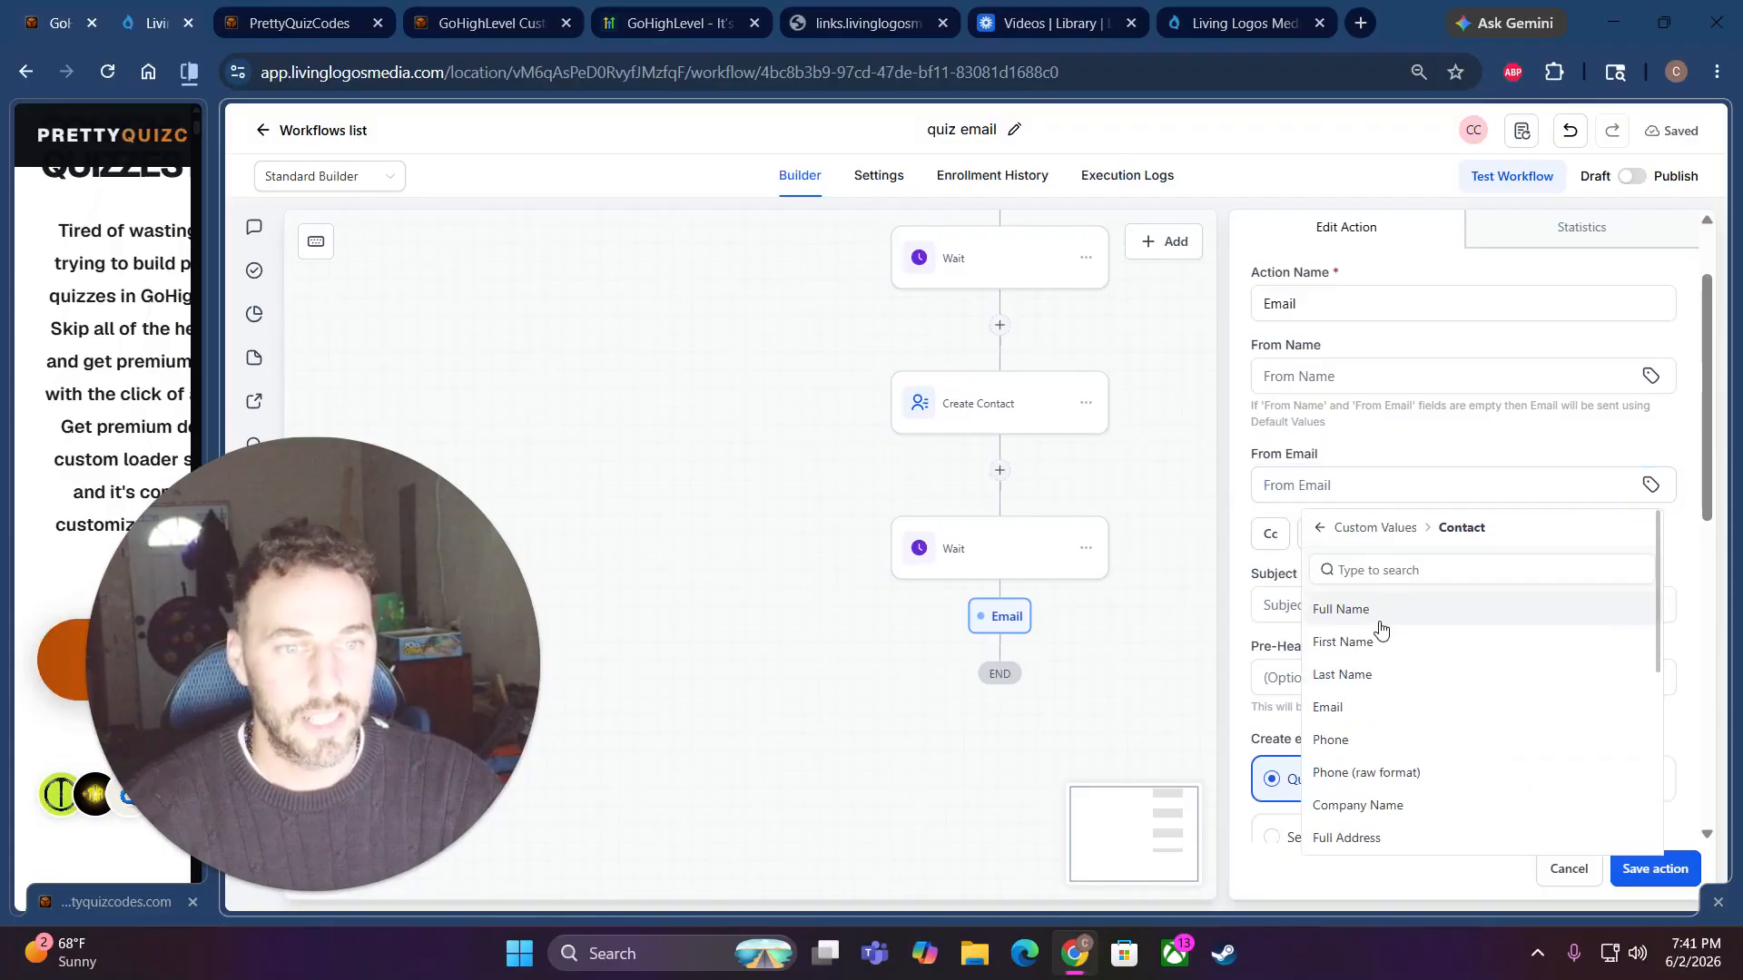
pyautogui.click(1320, 530)
pyautogui.click(1377, 671)
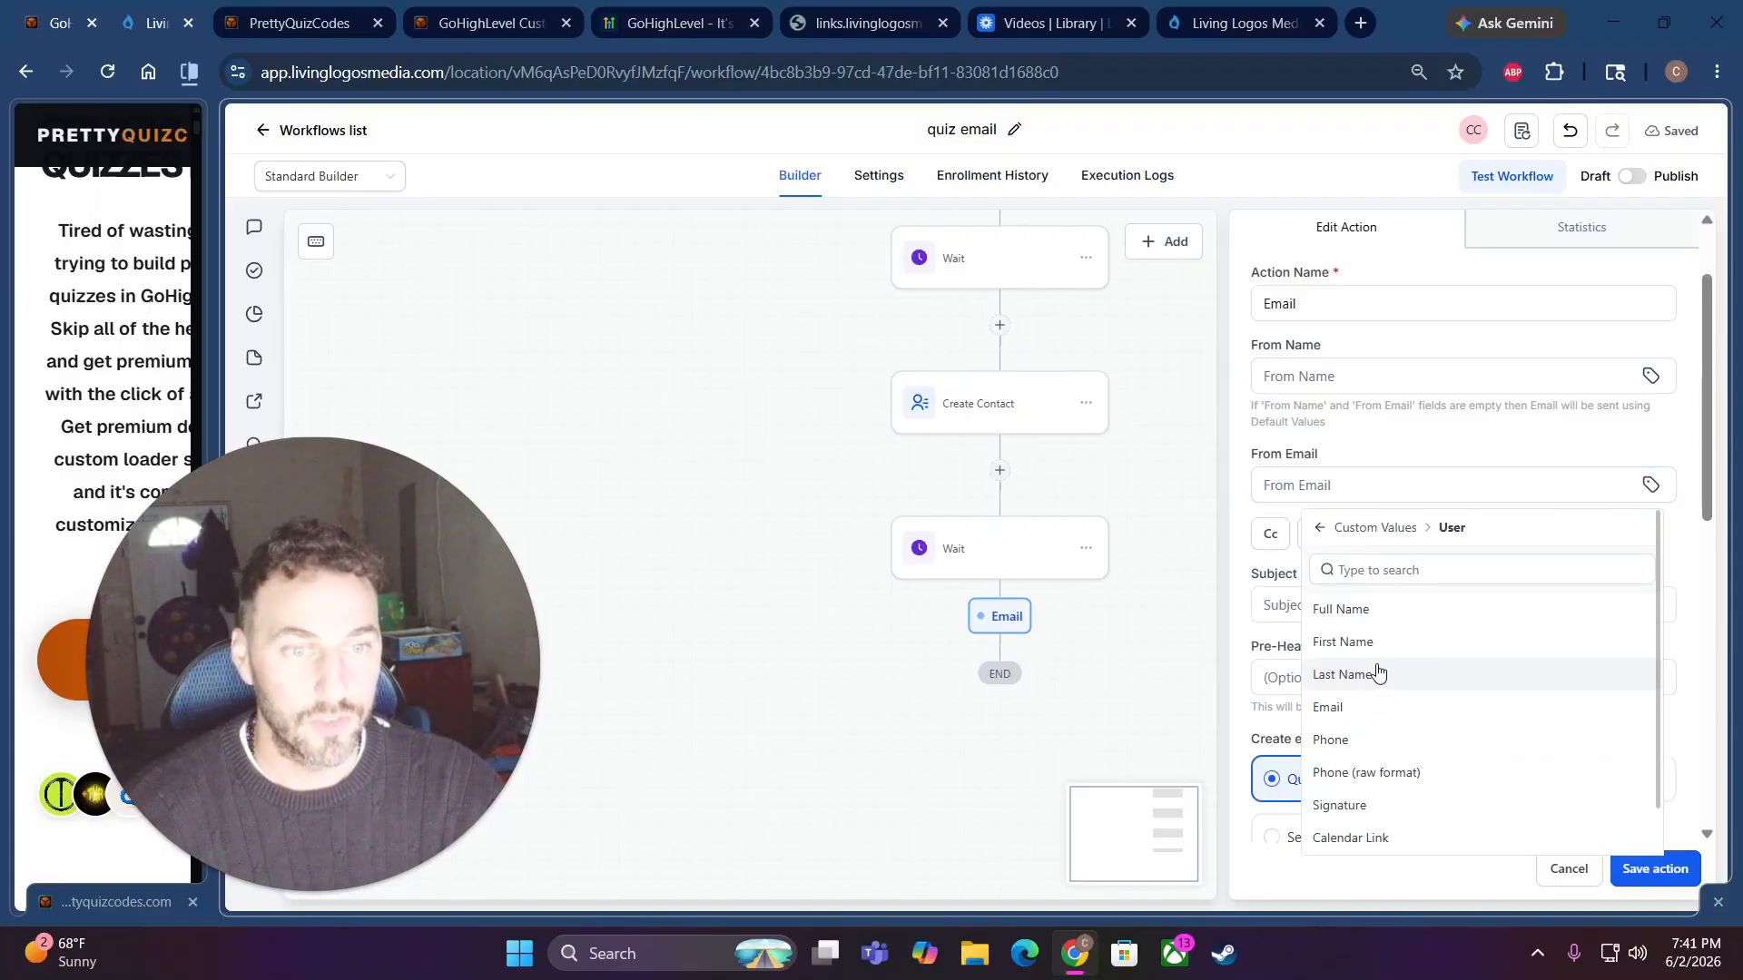
pyautogui.click(1369, 707)
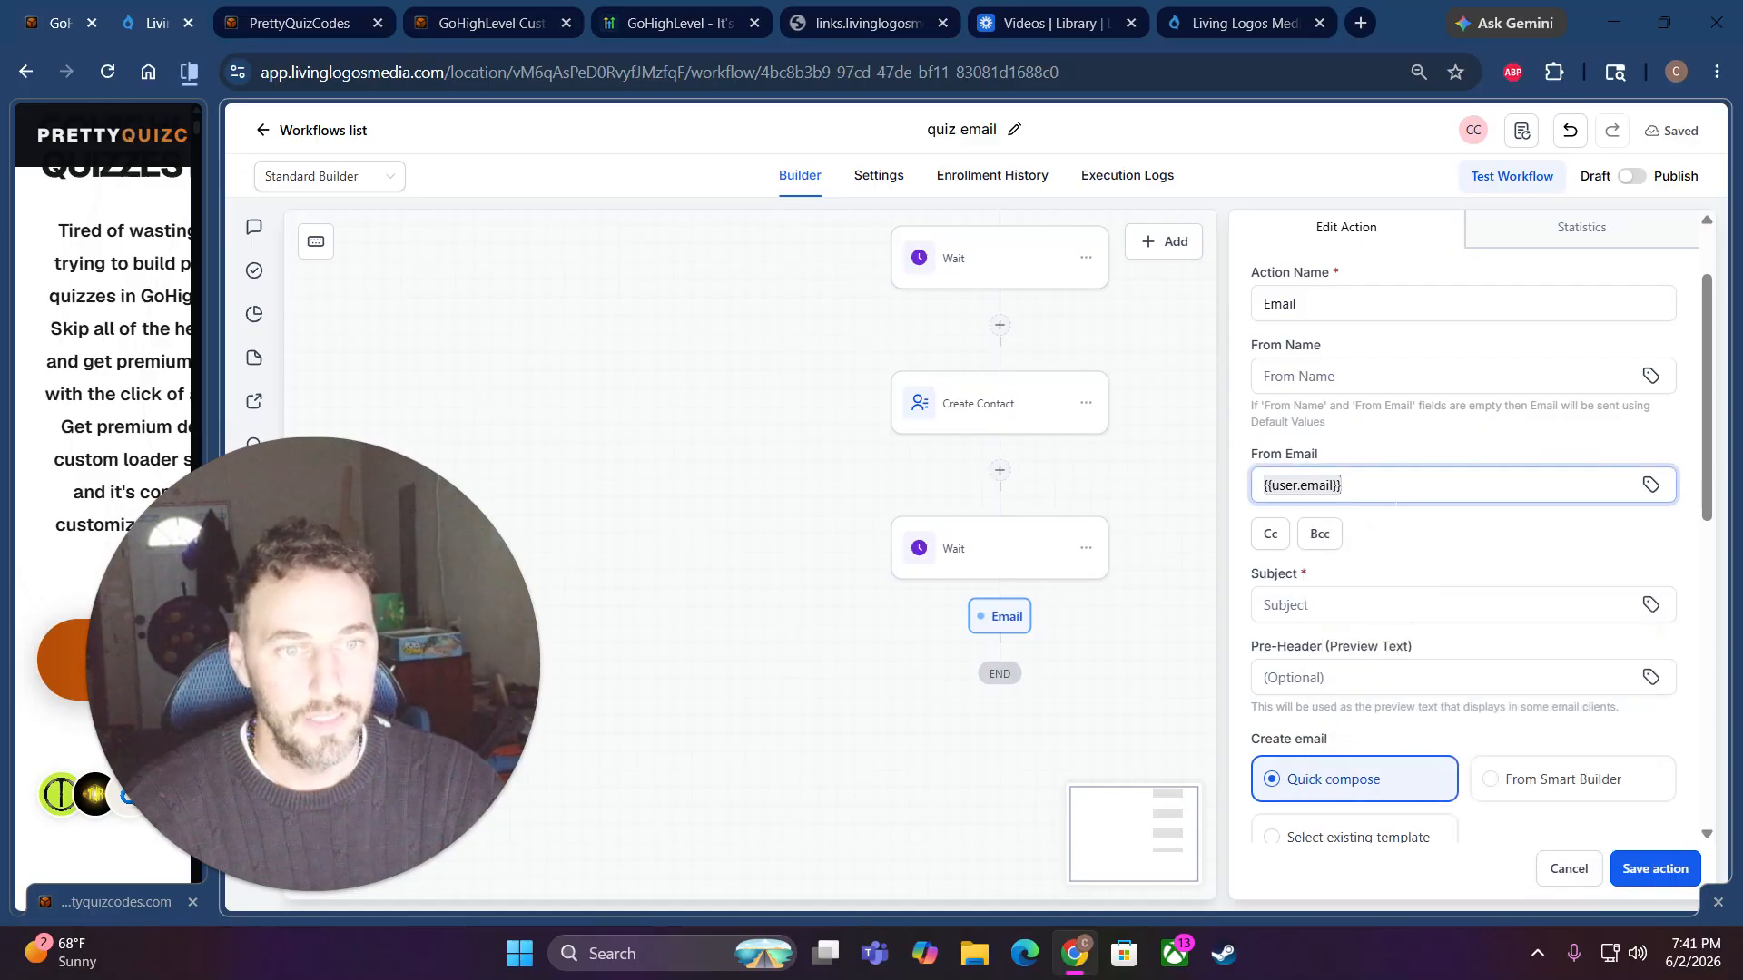
# - Set the email subject to "Hi {{contact.first_name}} here is your results", using the contact's First Name custom value
pyautogui.scroll(-1, 1416, 549)
pyautogui.scroll(1, 1416, 549)
pyautogui.scroll(-2, 1416, 549)
pyautogui.click(1445, 379)
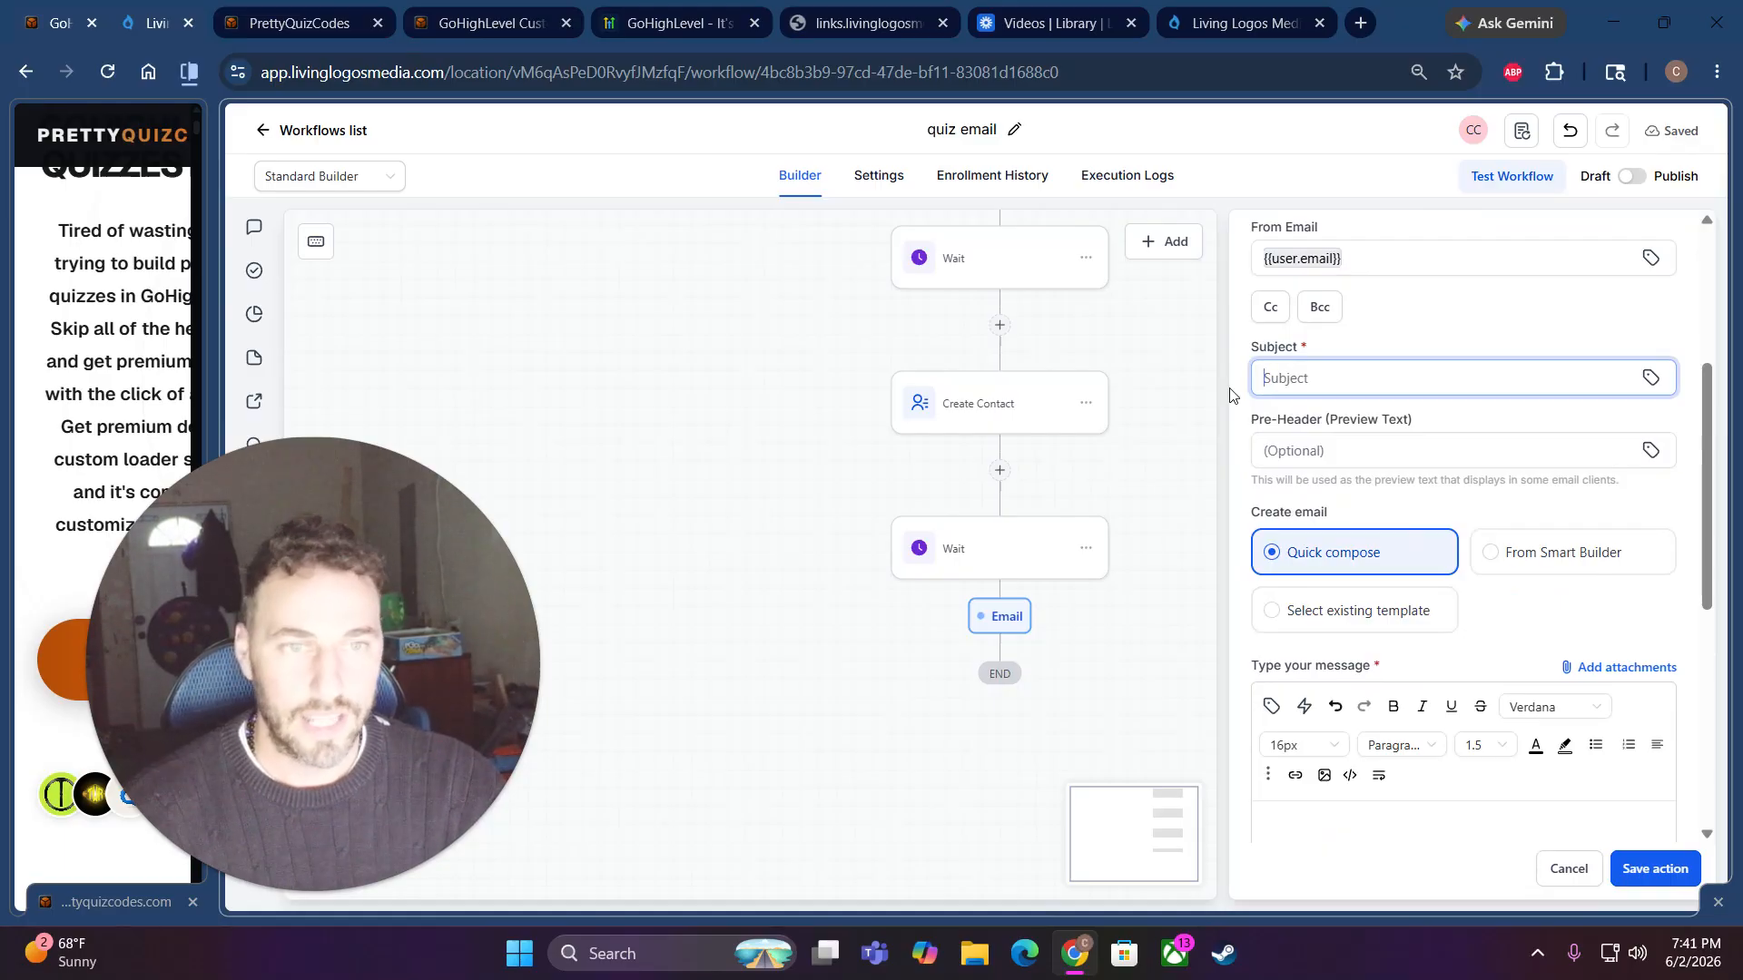
pyautogui.click(1344, 459)
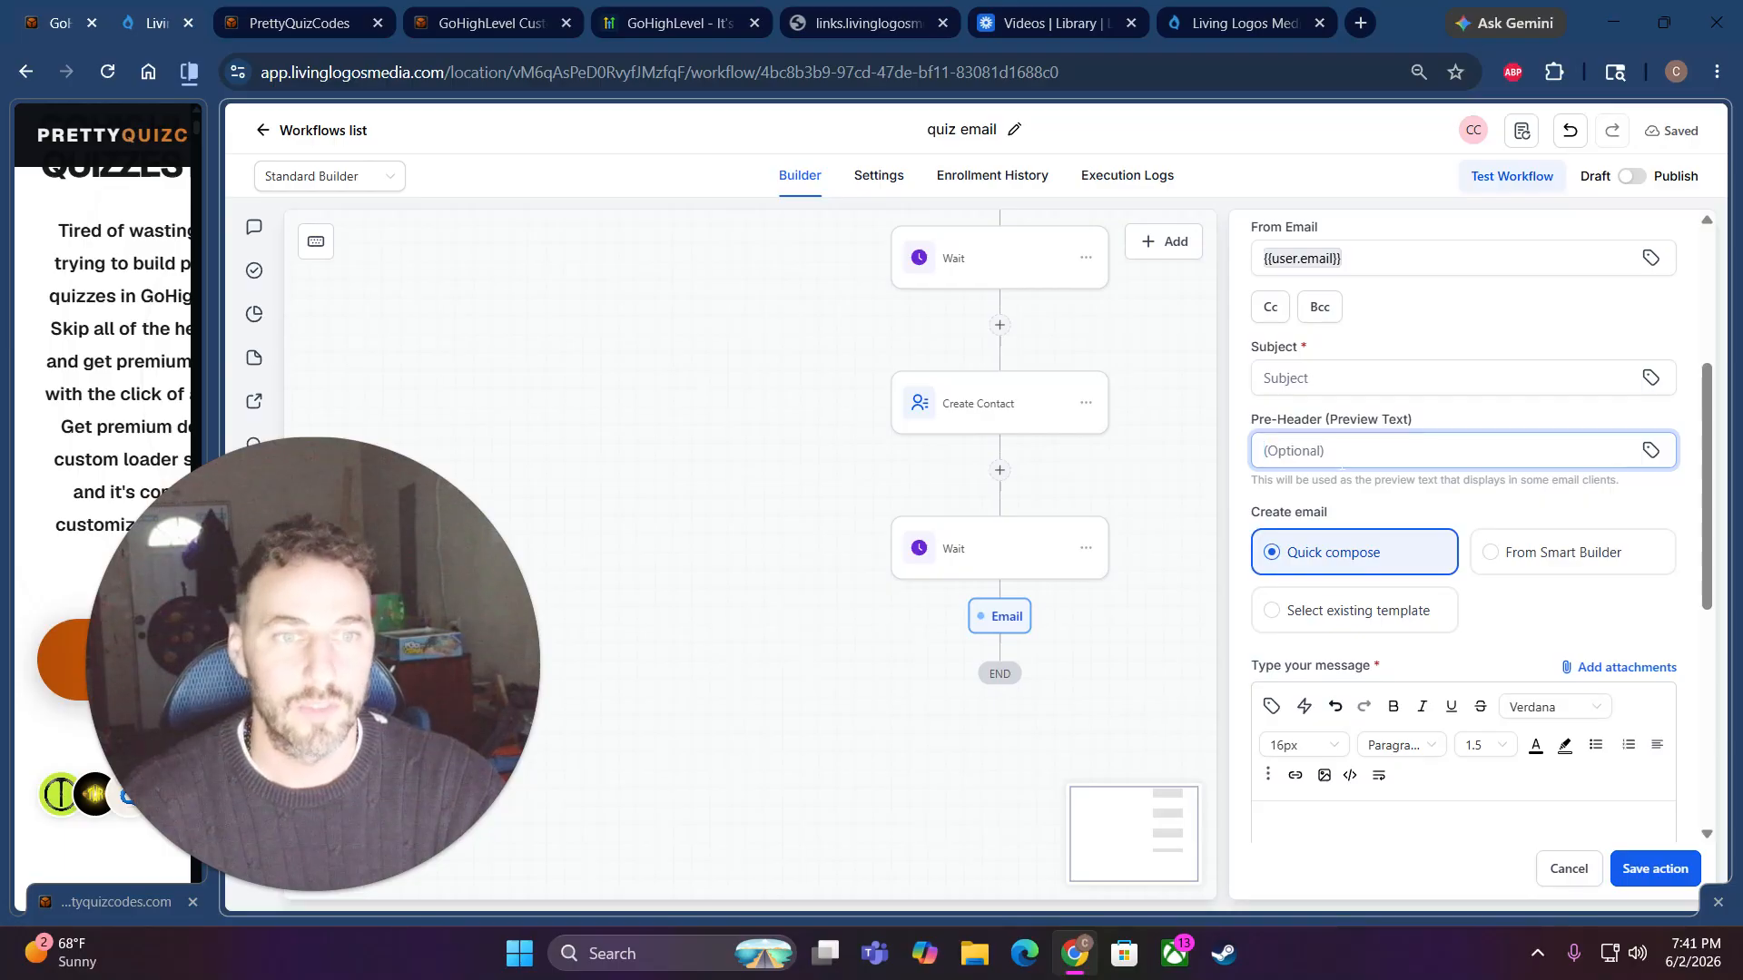
pyautogui.hotkey('shift', 'Tab')
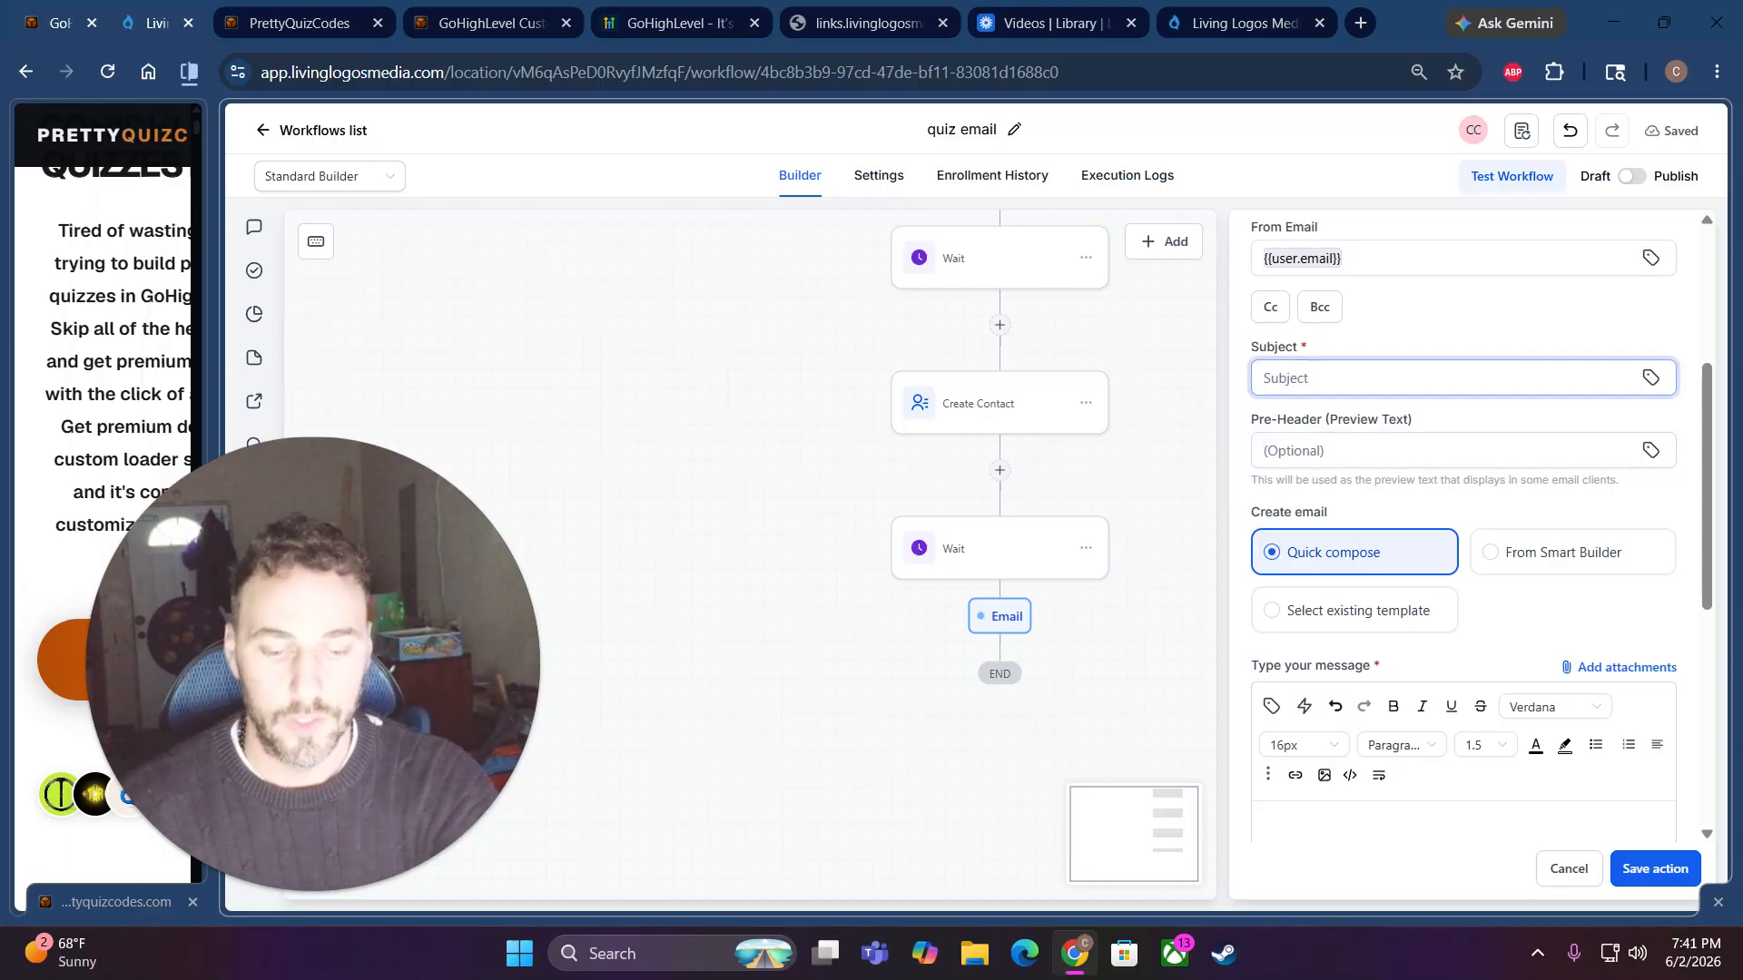
pyautogui.write('Hi T')
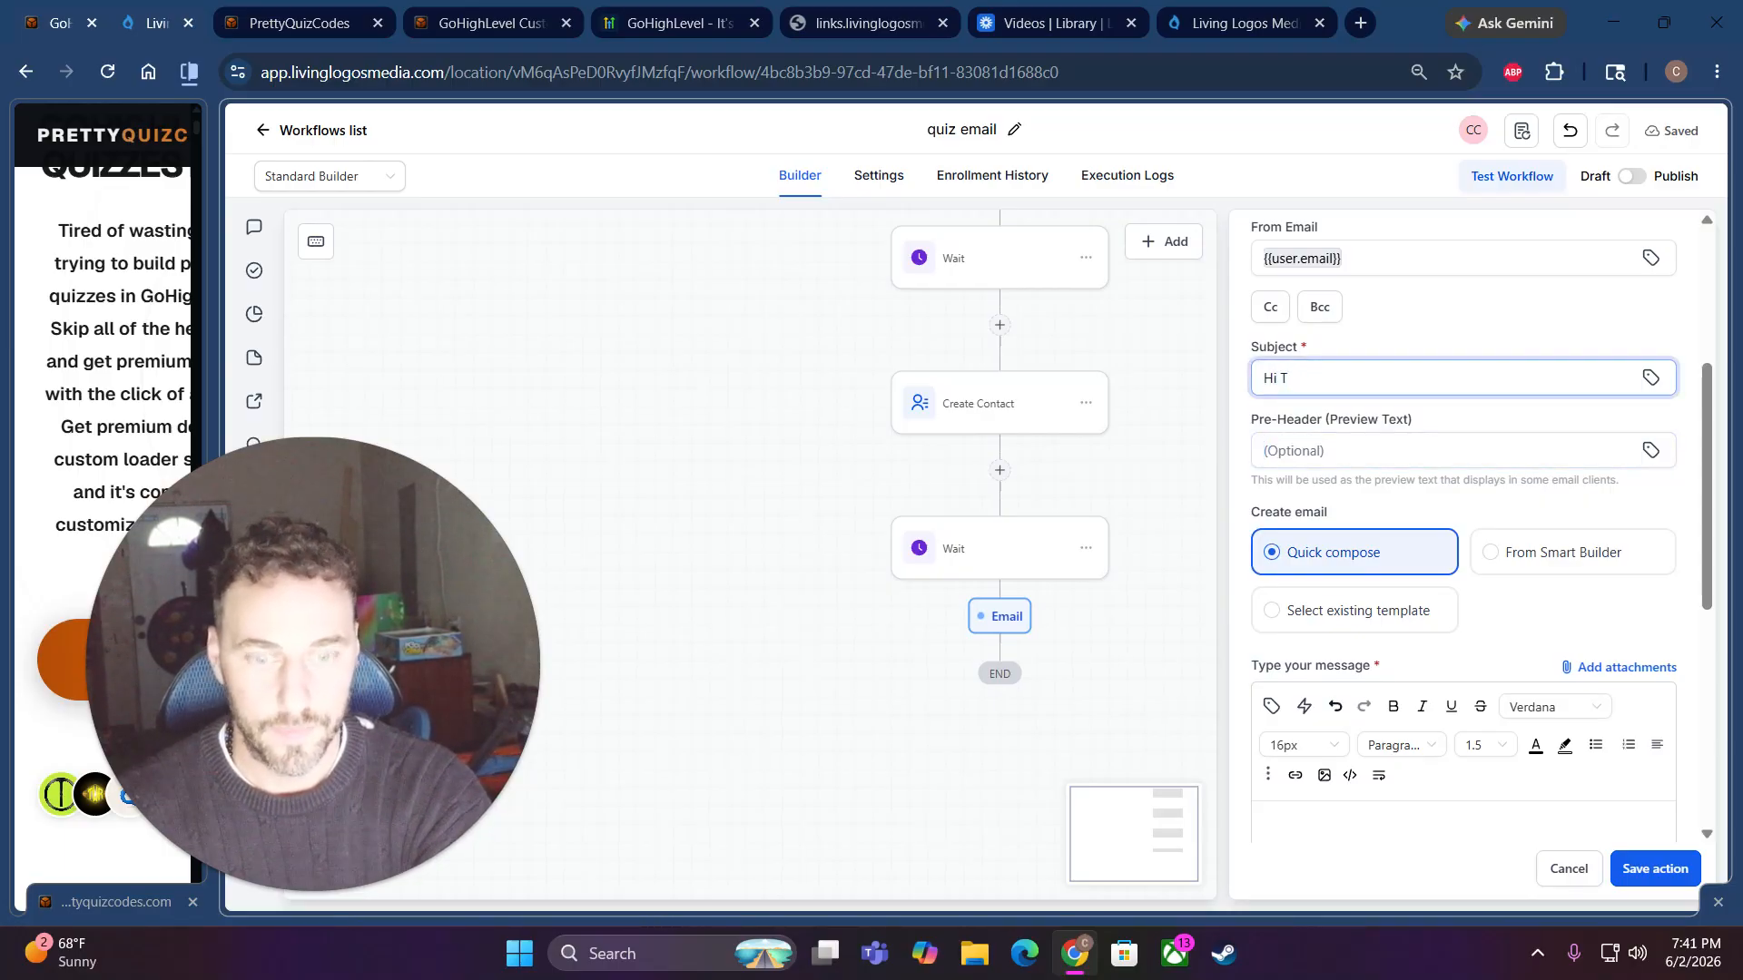
pyautogui.press('BackSpace')
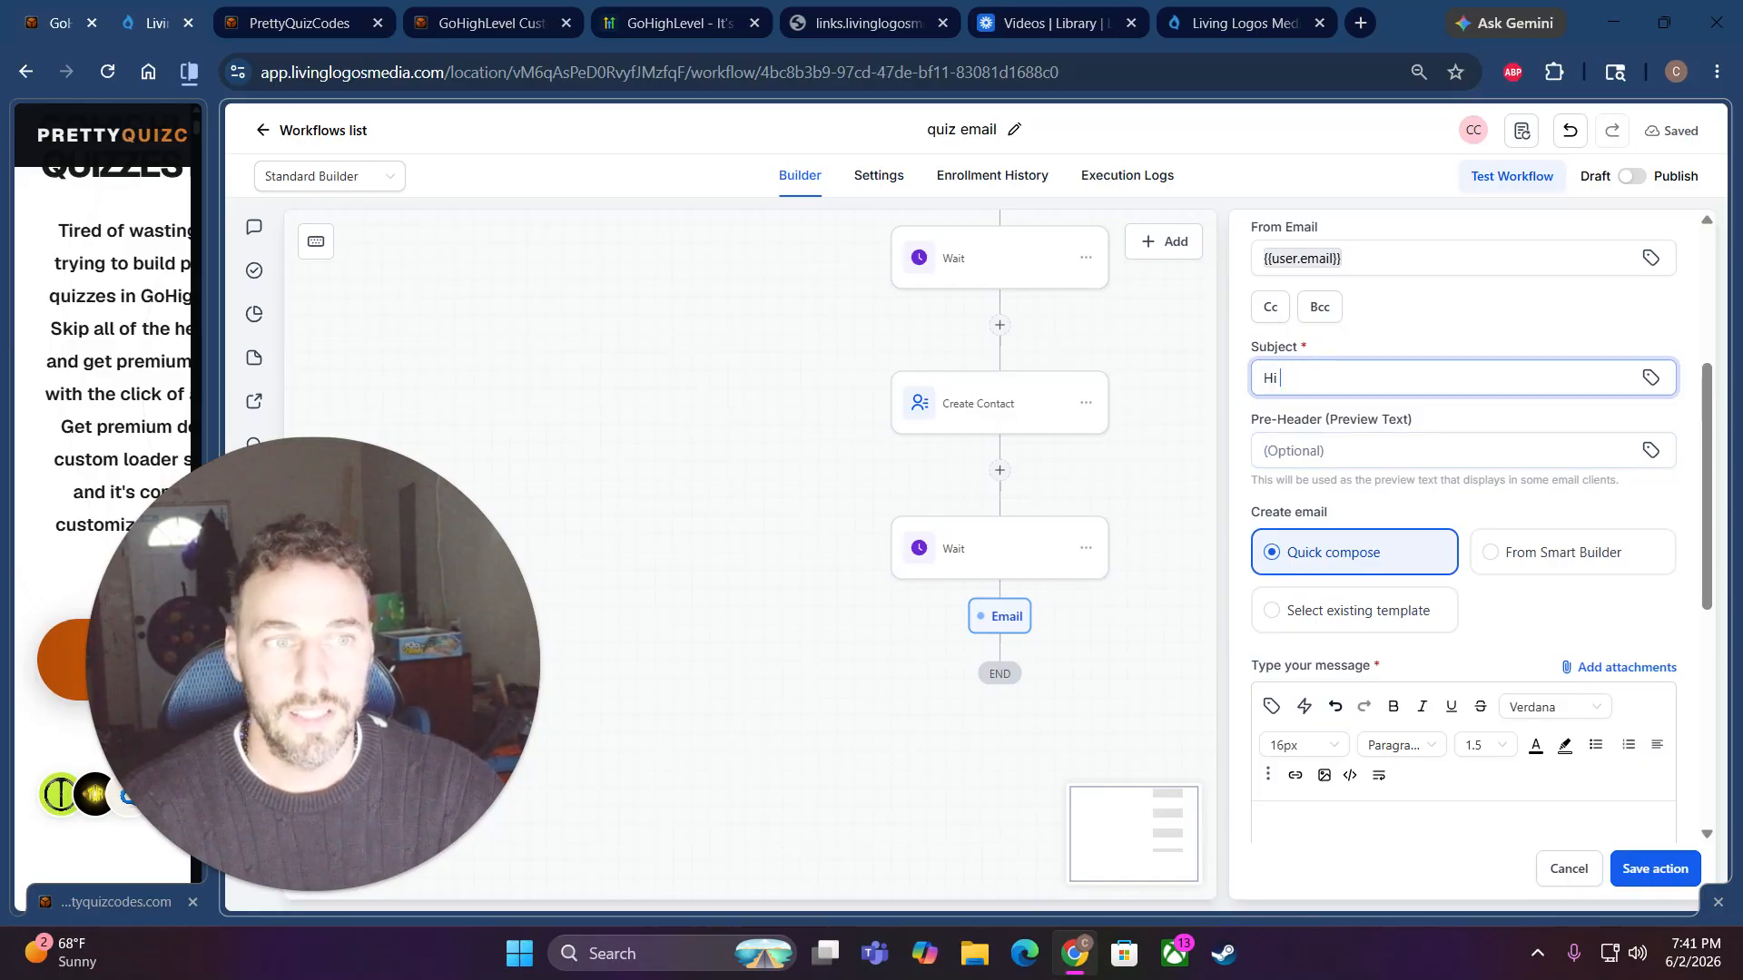
pyautogui.click(1649, 379)
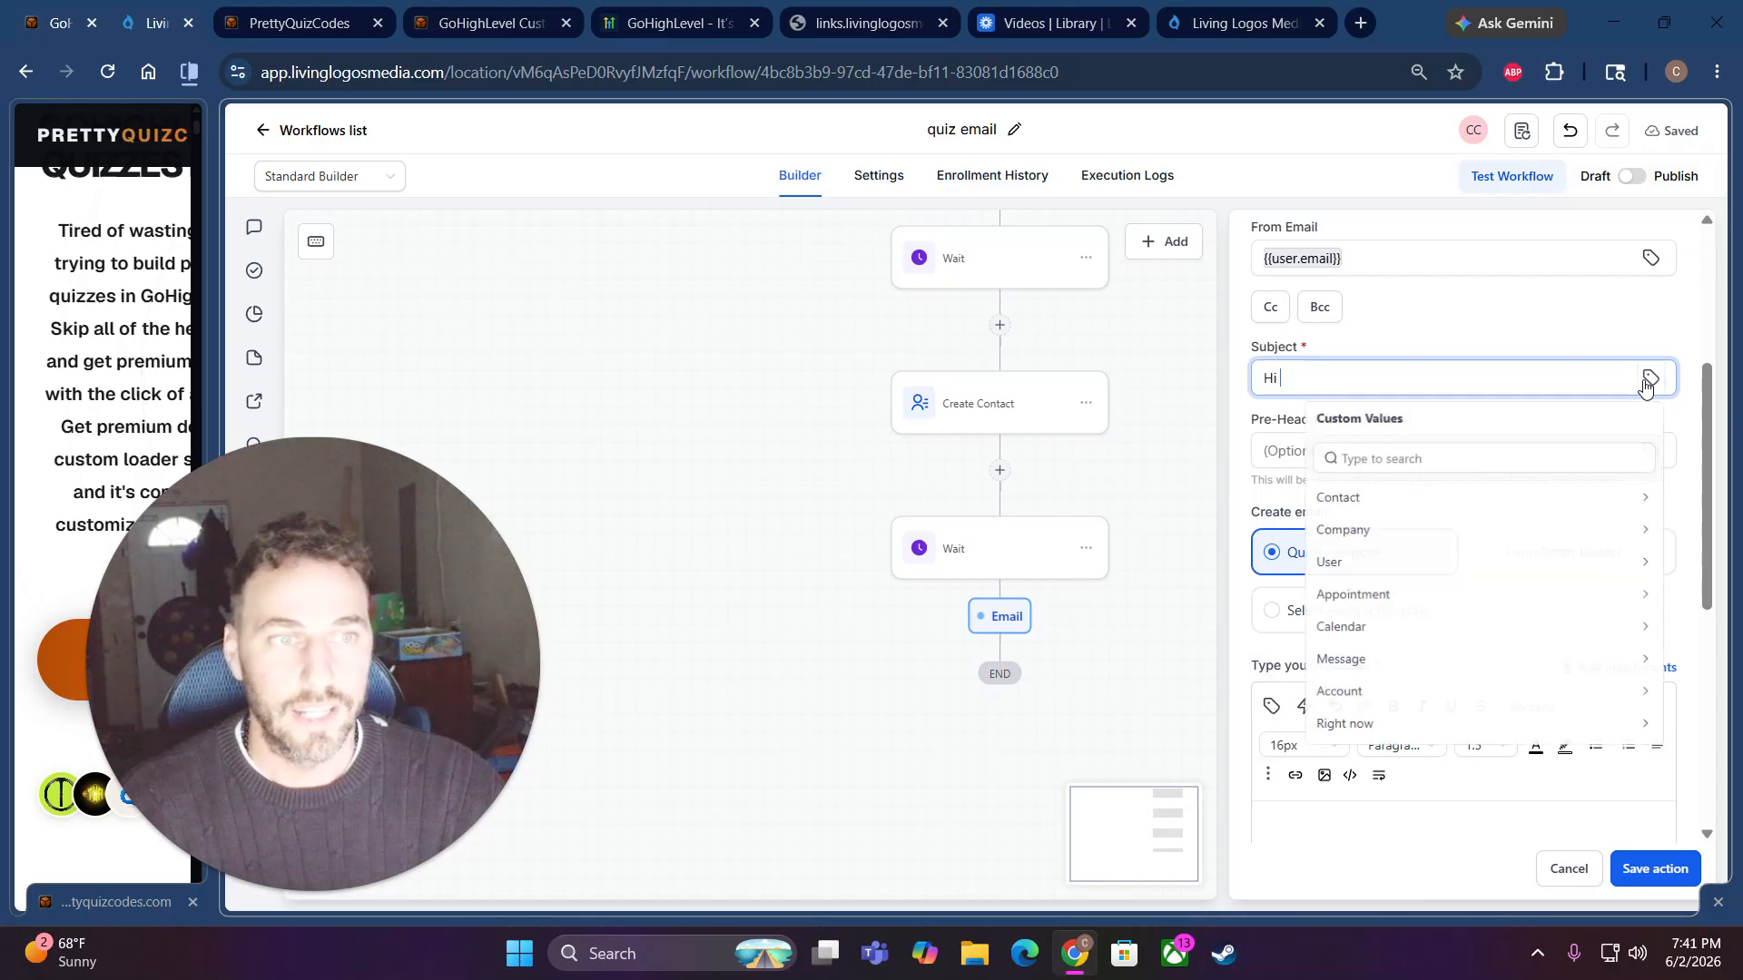
pyautogui.click(1384, 499)
pyautogui.click(1350, 538)
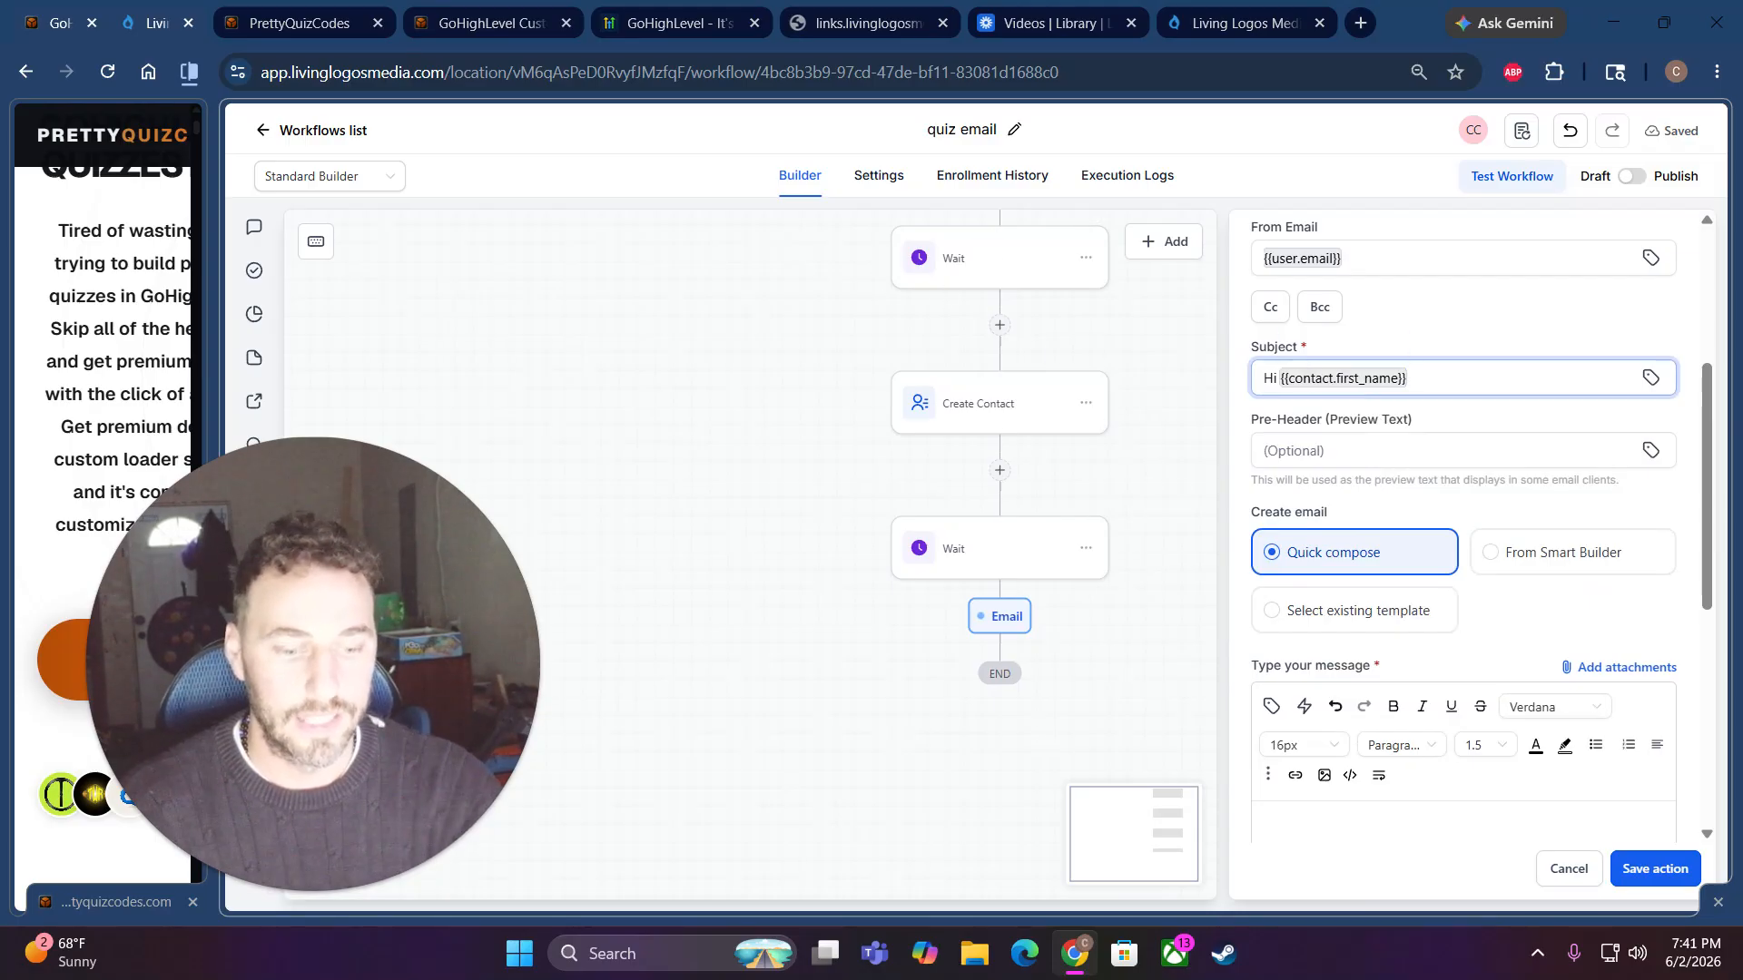
pyautogui.write('here is your')
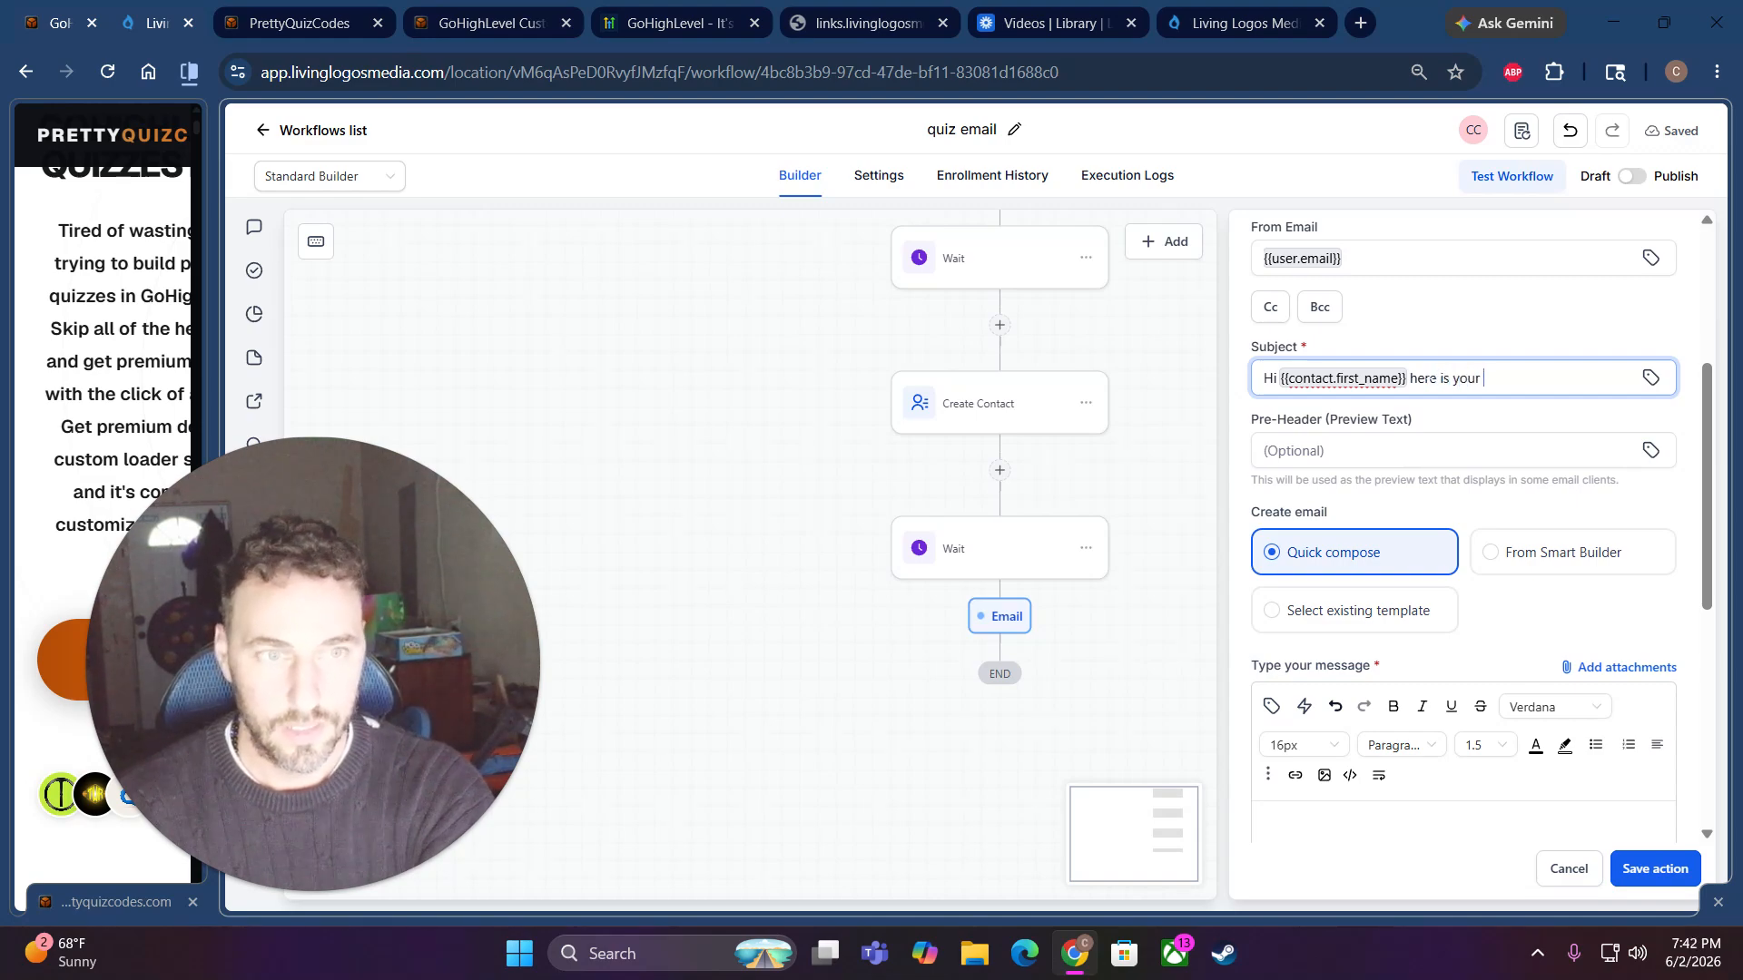
pyautogui.write(' results')
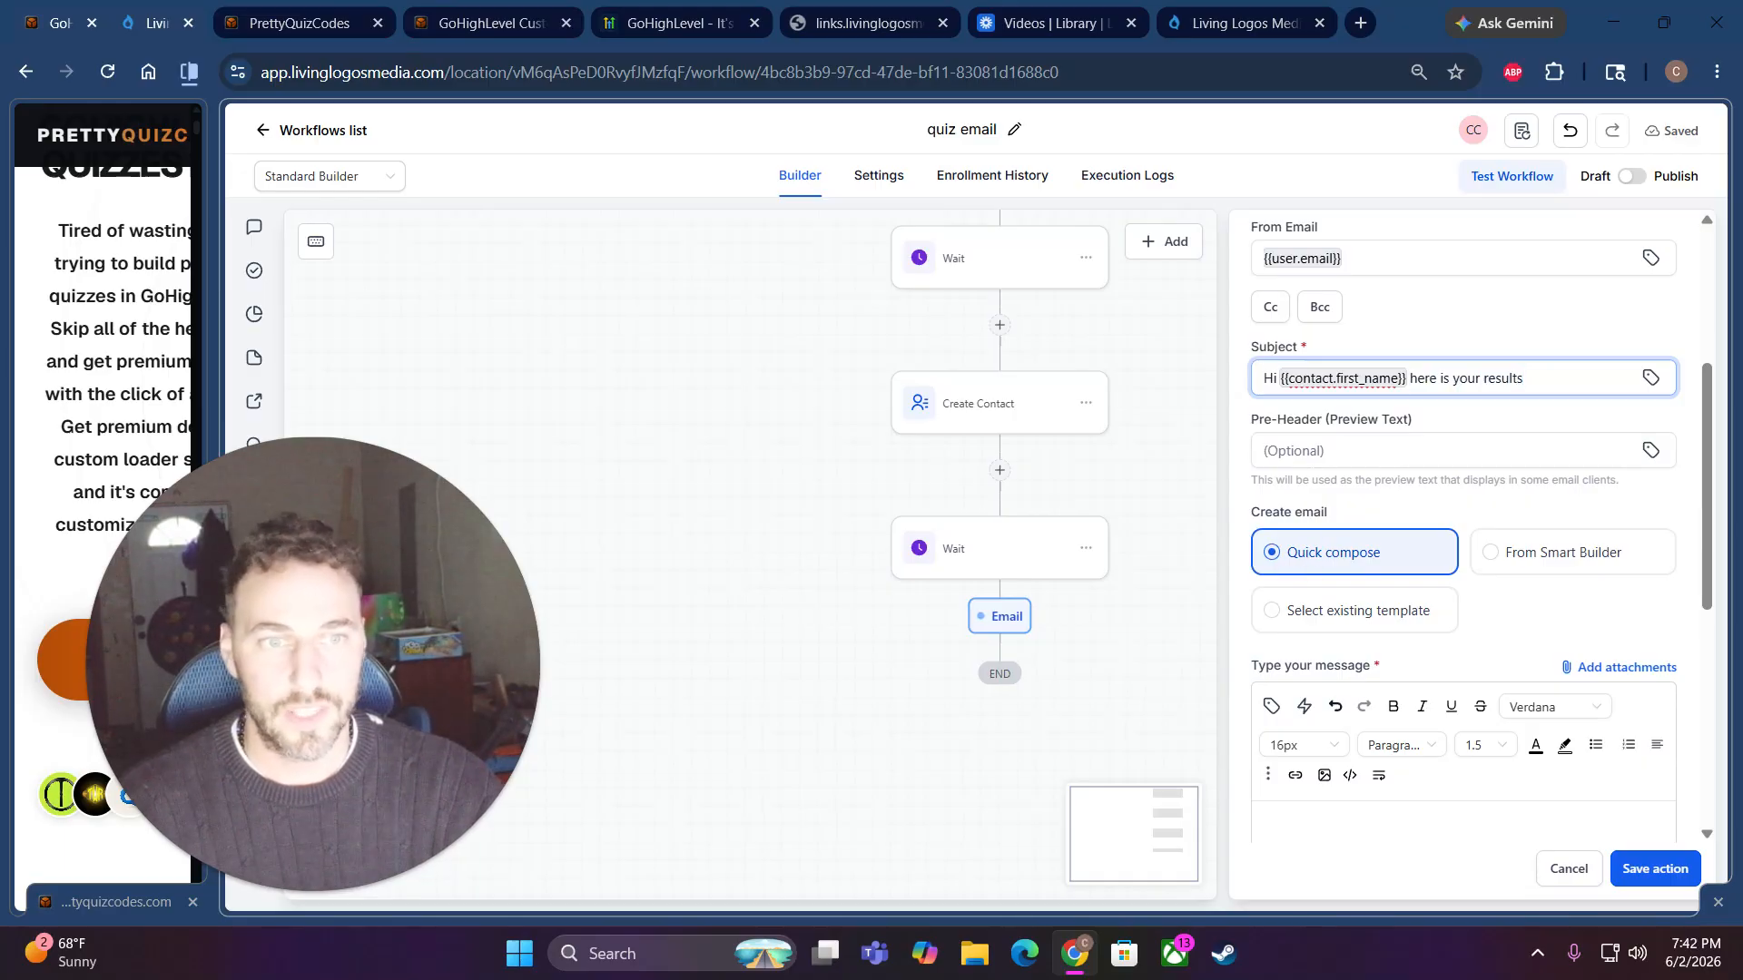
# - Set the email's pre-header preview text to "see how your results changes your next 48hrs"
pyautogui.click(1312, 451)
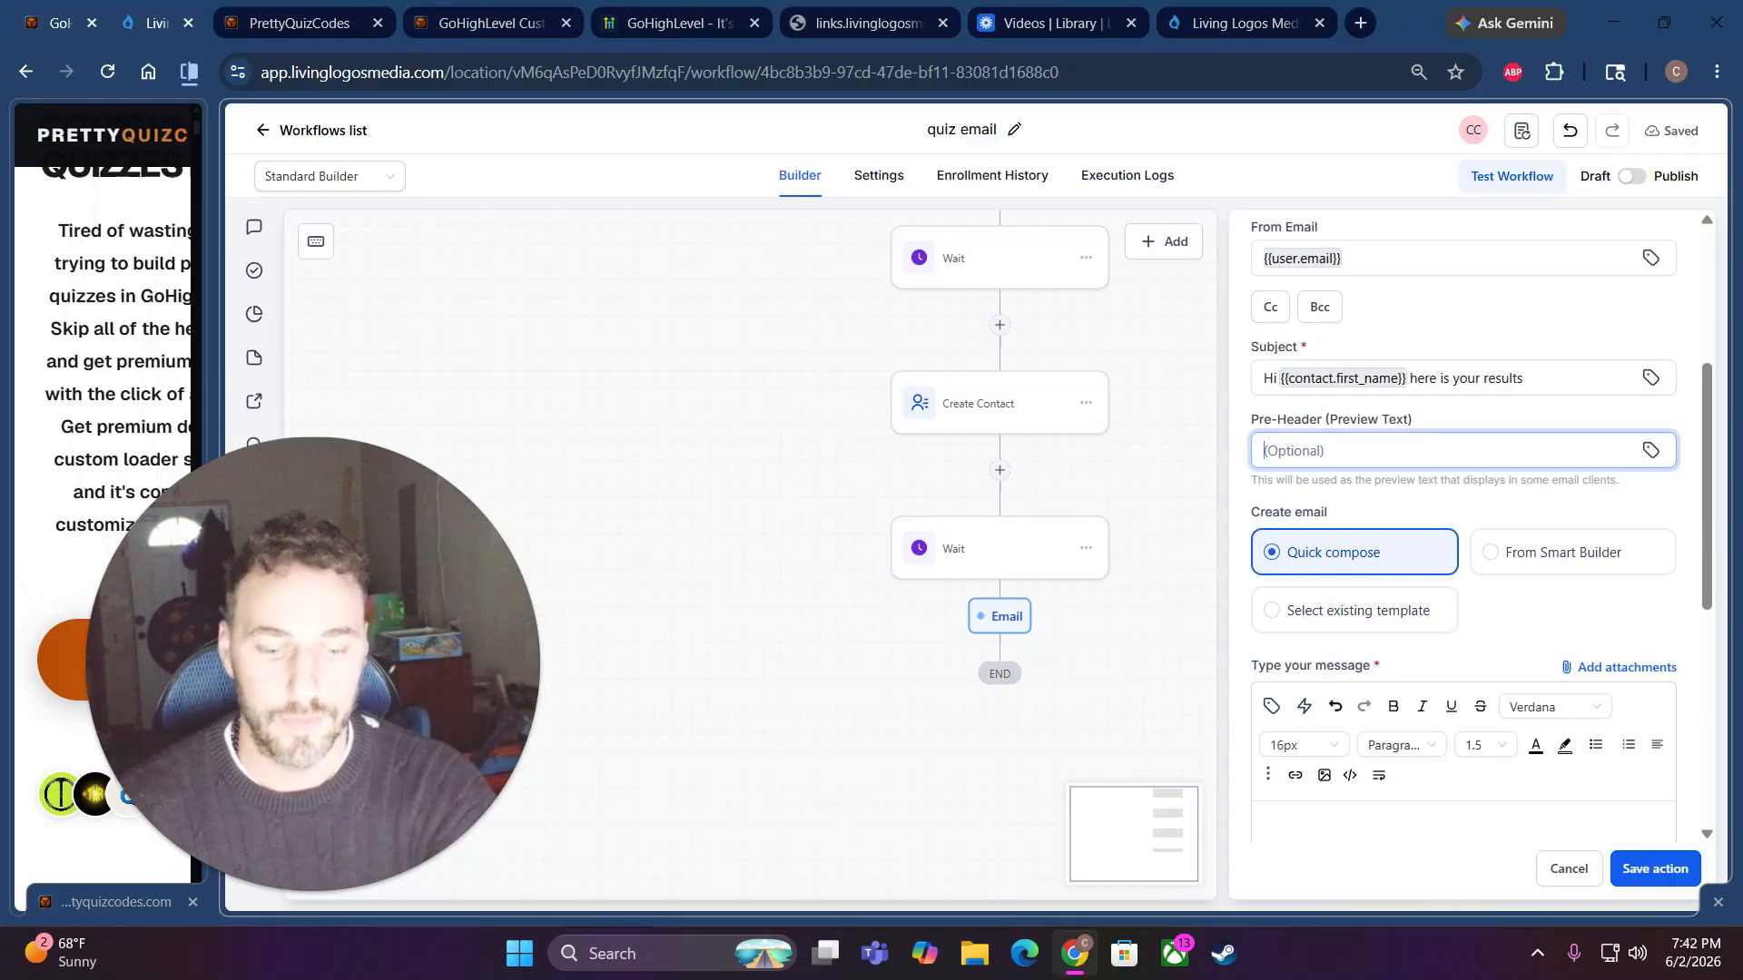
pyautogui.write('see how your results changes your next 48hrs')
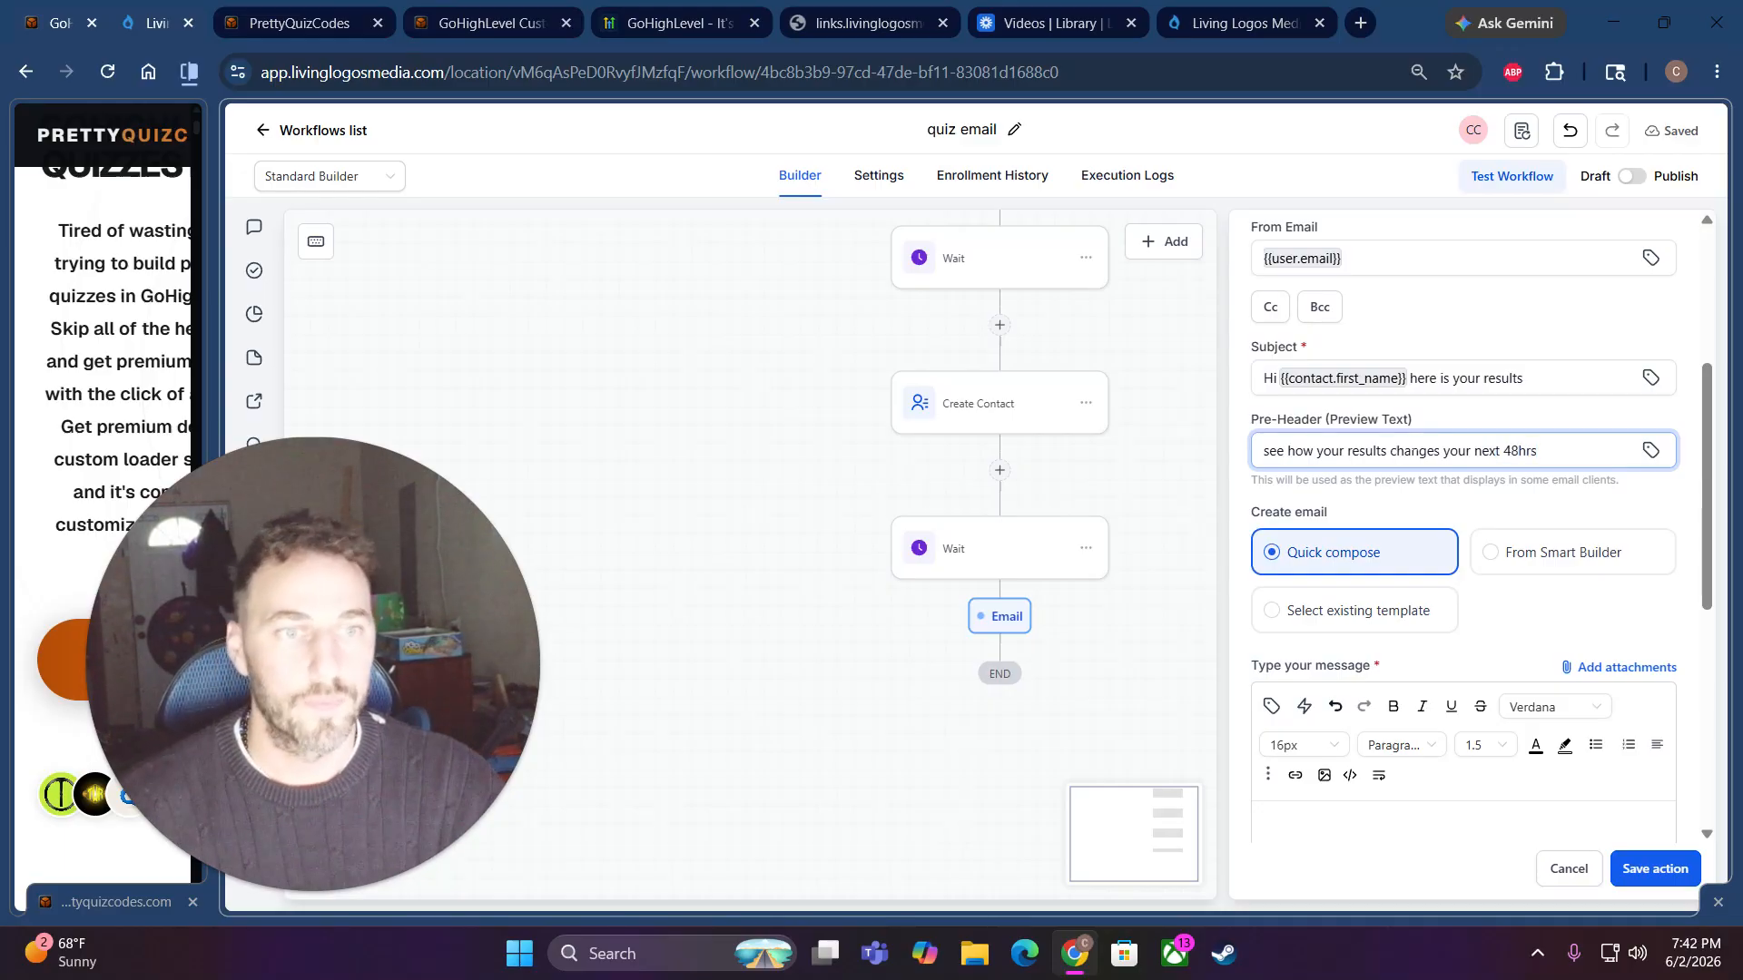
pyautogui.click(1424, 505)
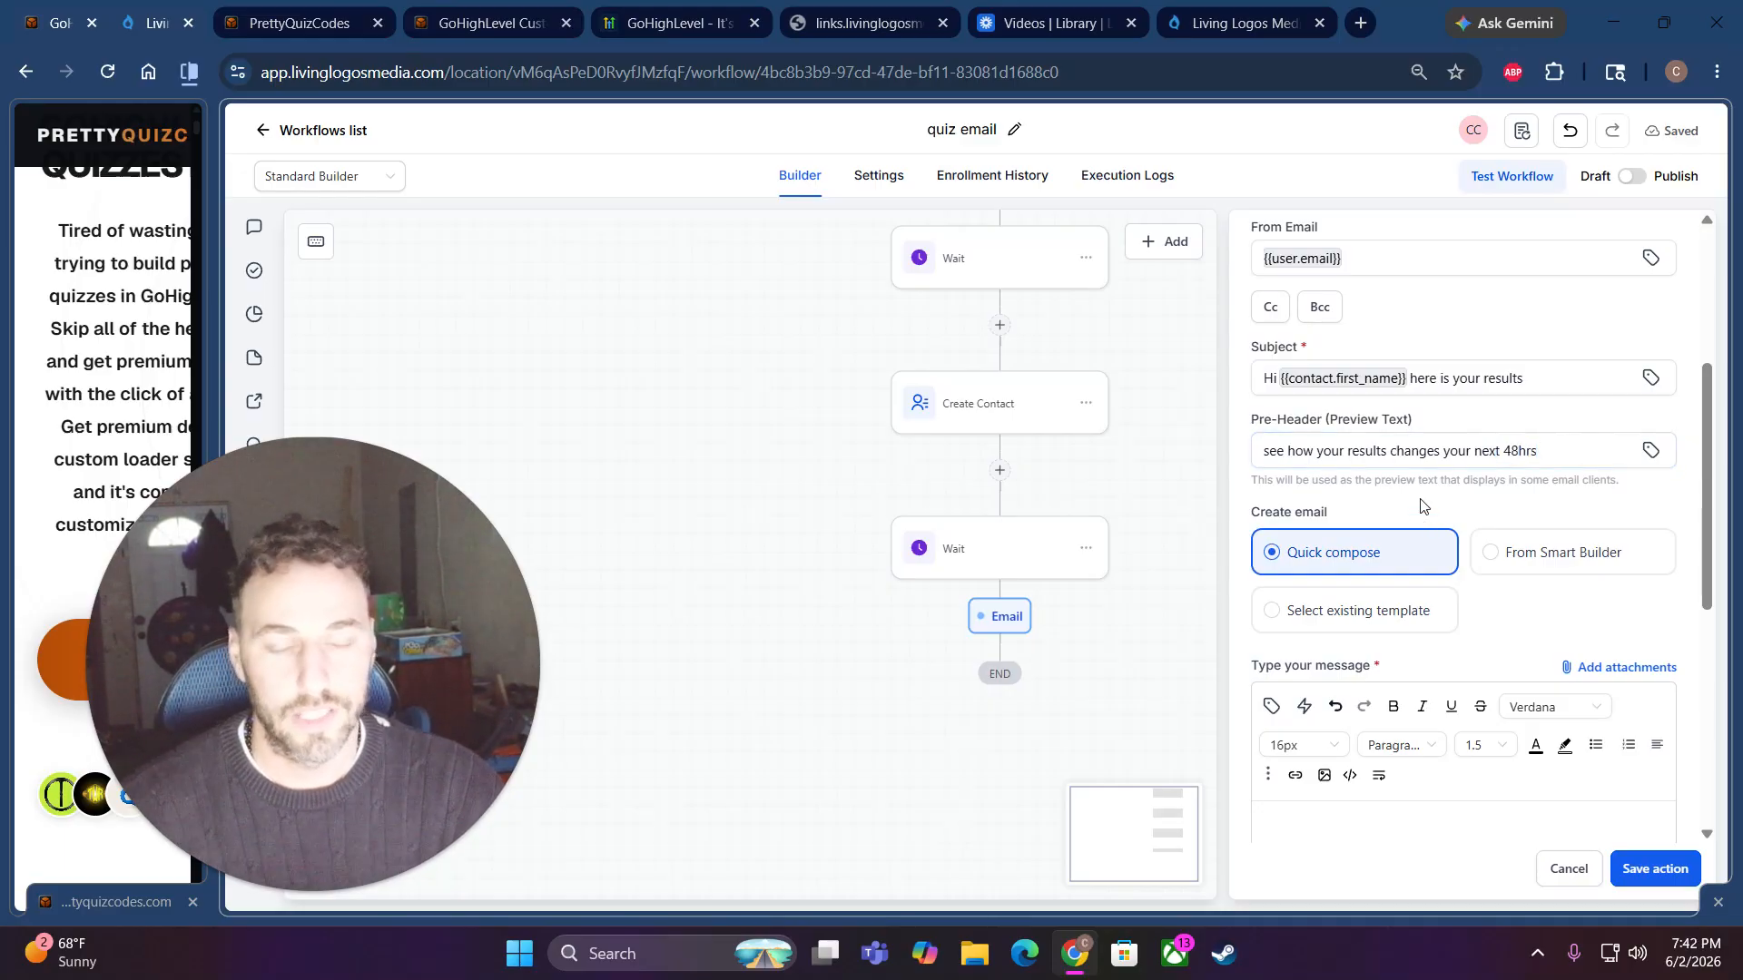
# - Start the email message with the greeting "Hi {{contact.first_name}}," using the contact's First Name custom value
pyautogui.scroll(-3, 1392, 610)
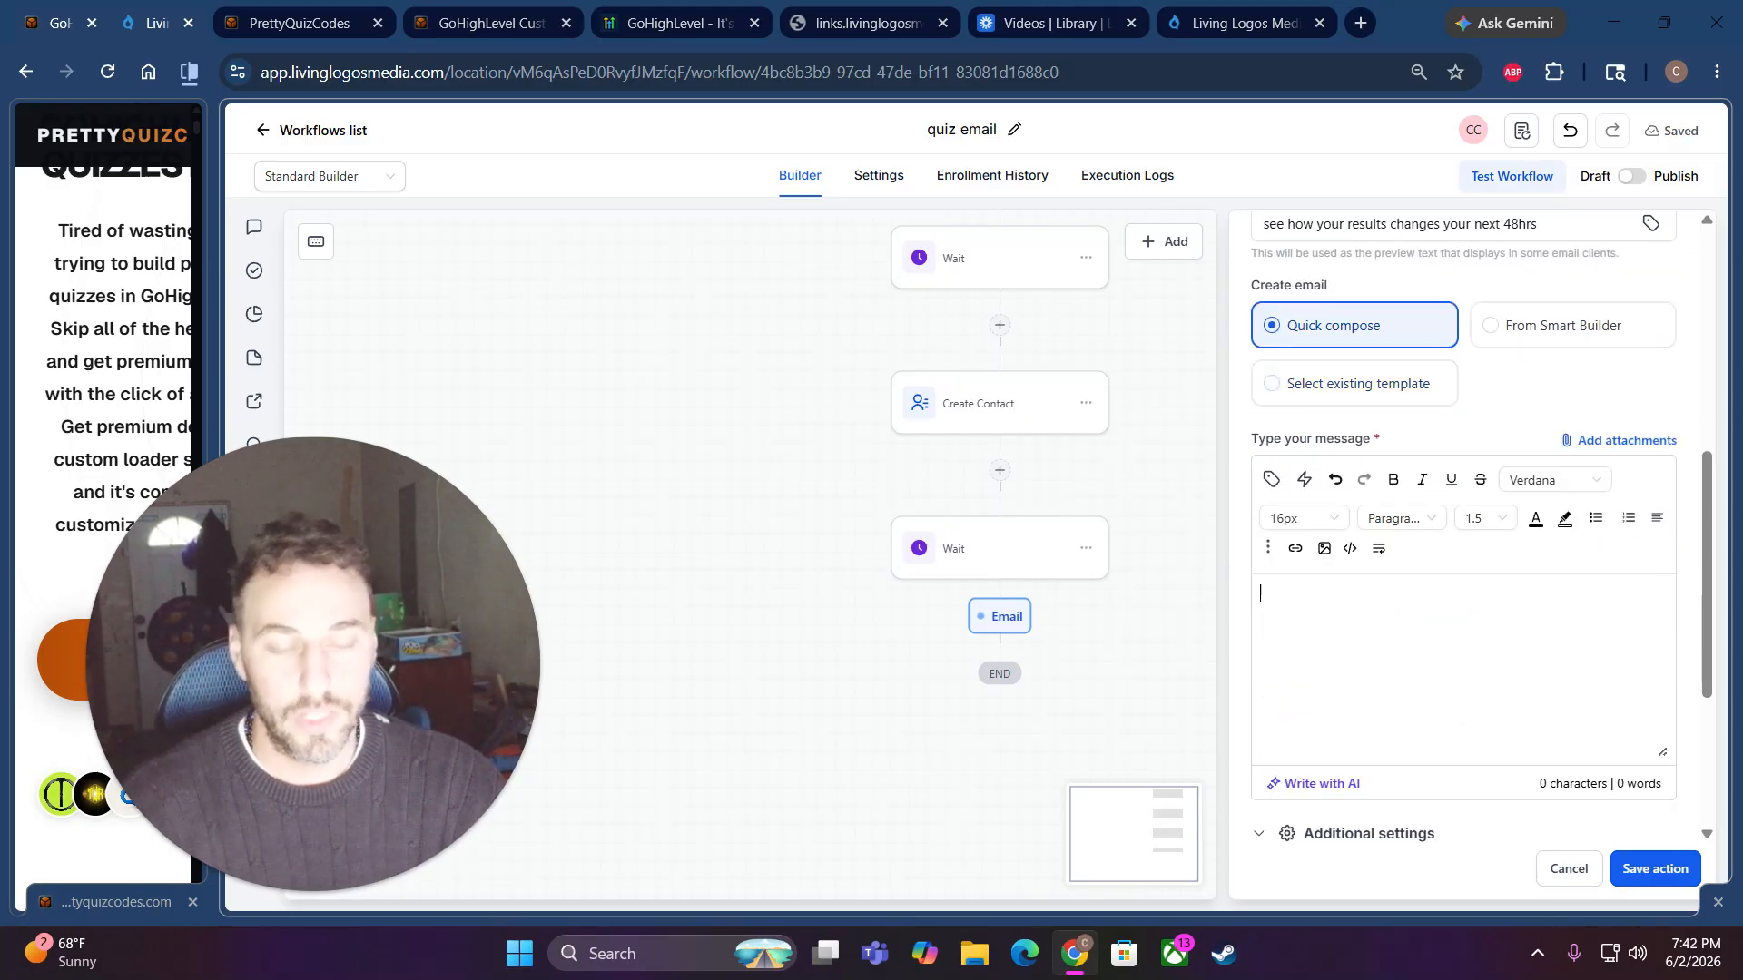
pyautogui.write('Hi')
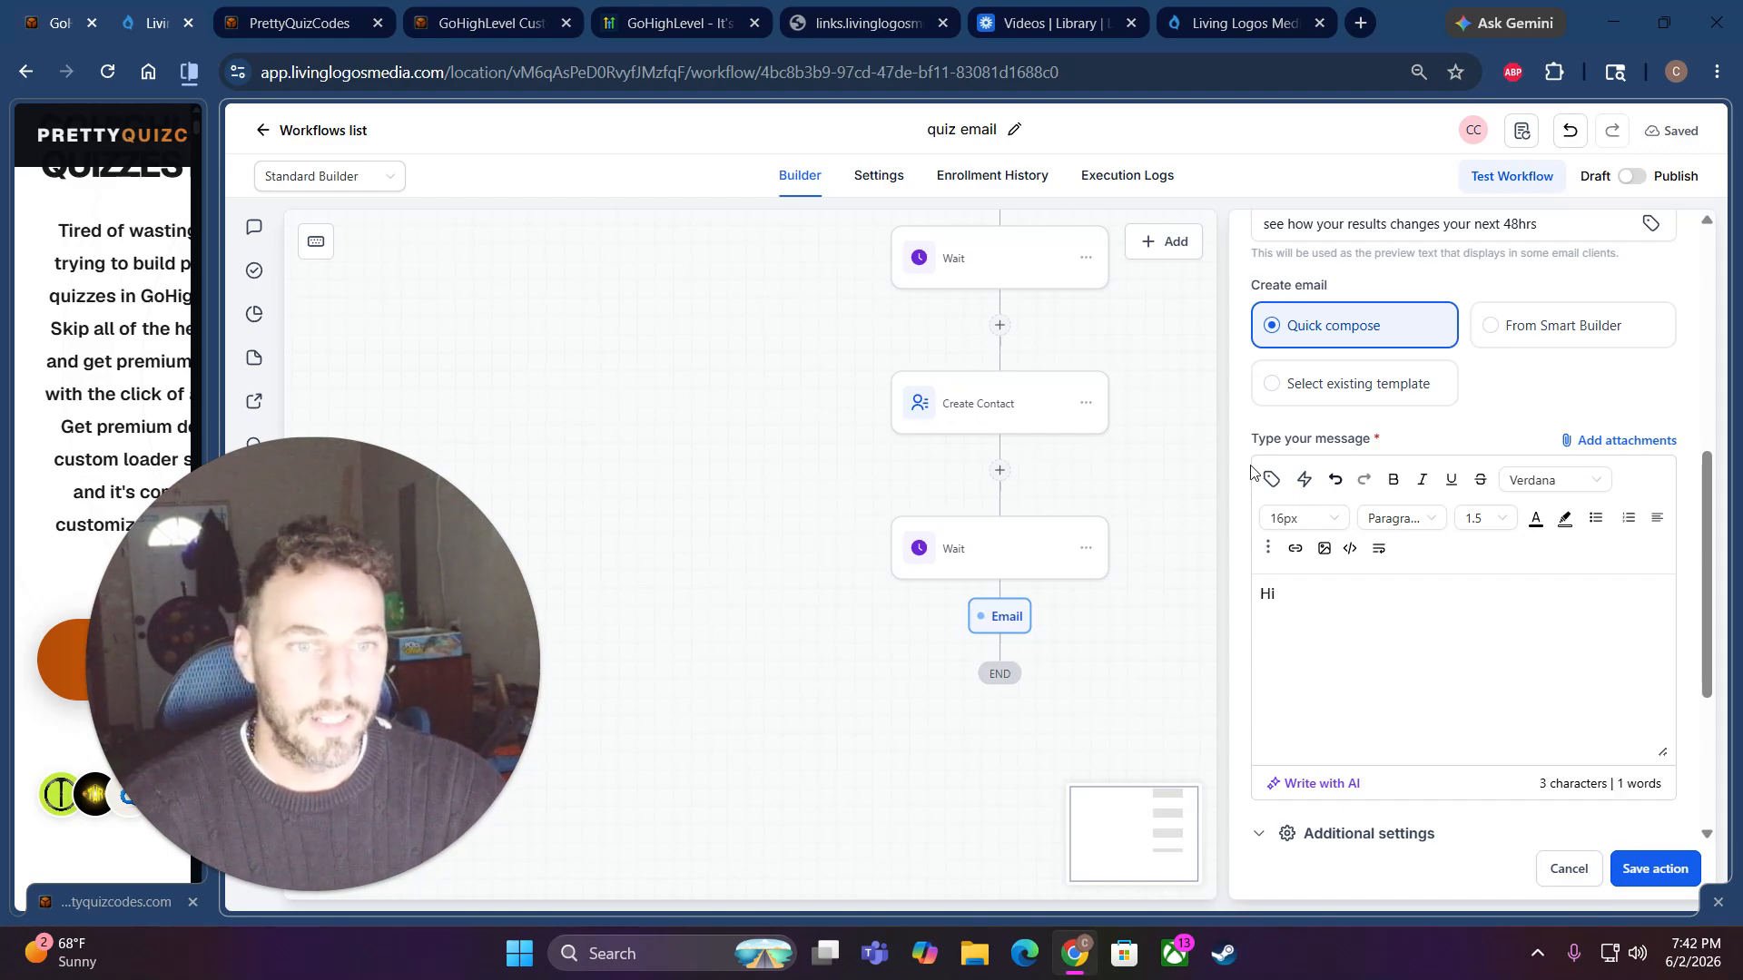
pyautogui.click(1274, 482)
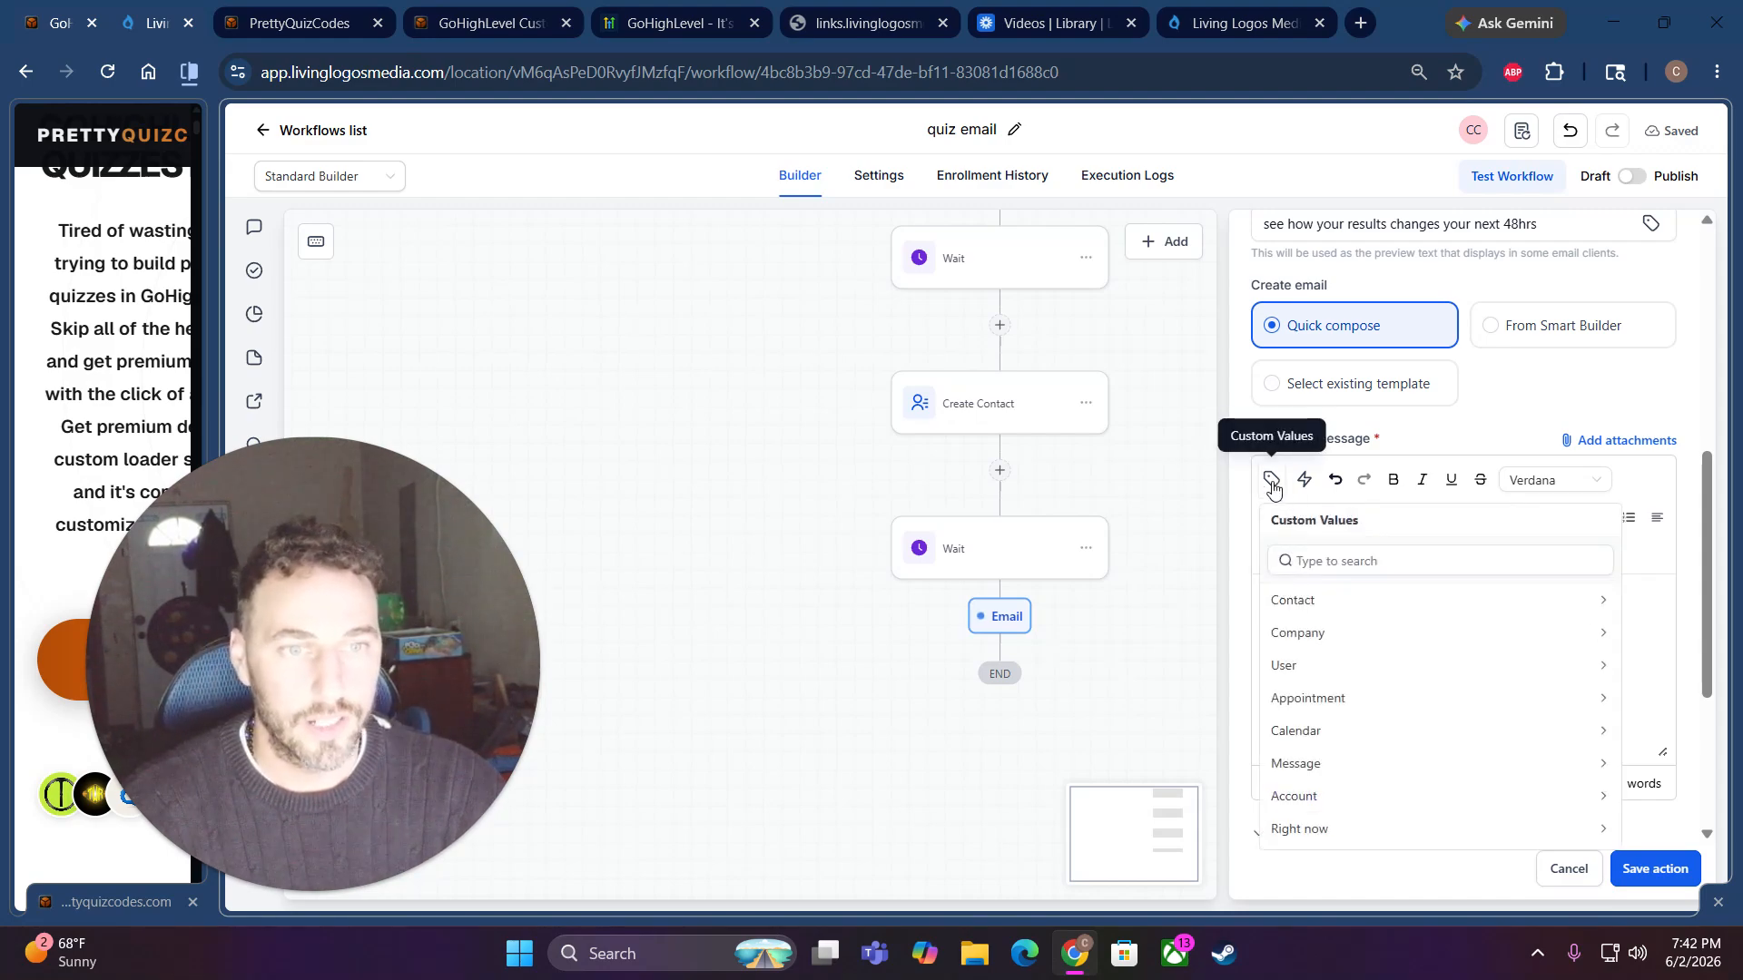
pyautogui.click(1350, 600)
pyautogui.click(1348, 638)
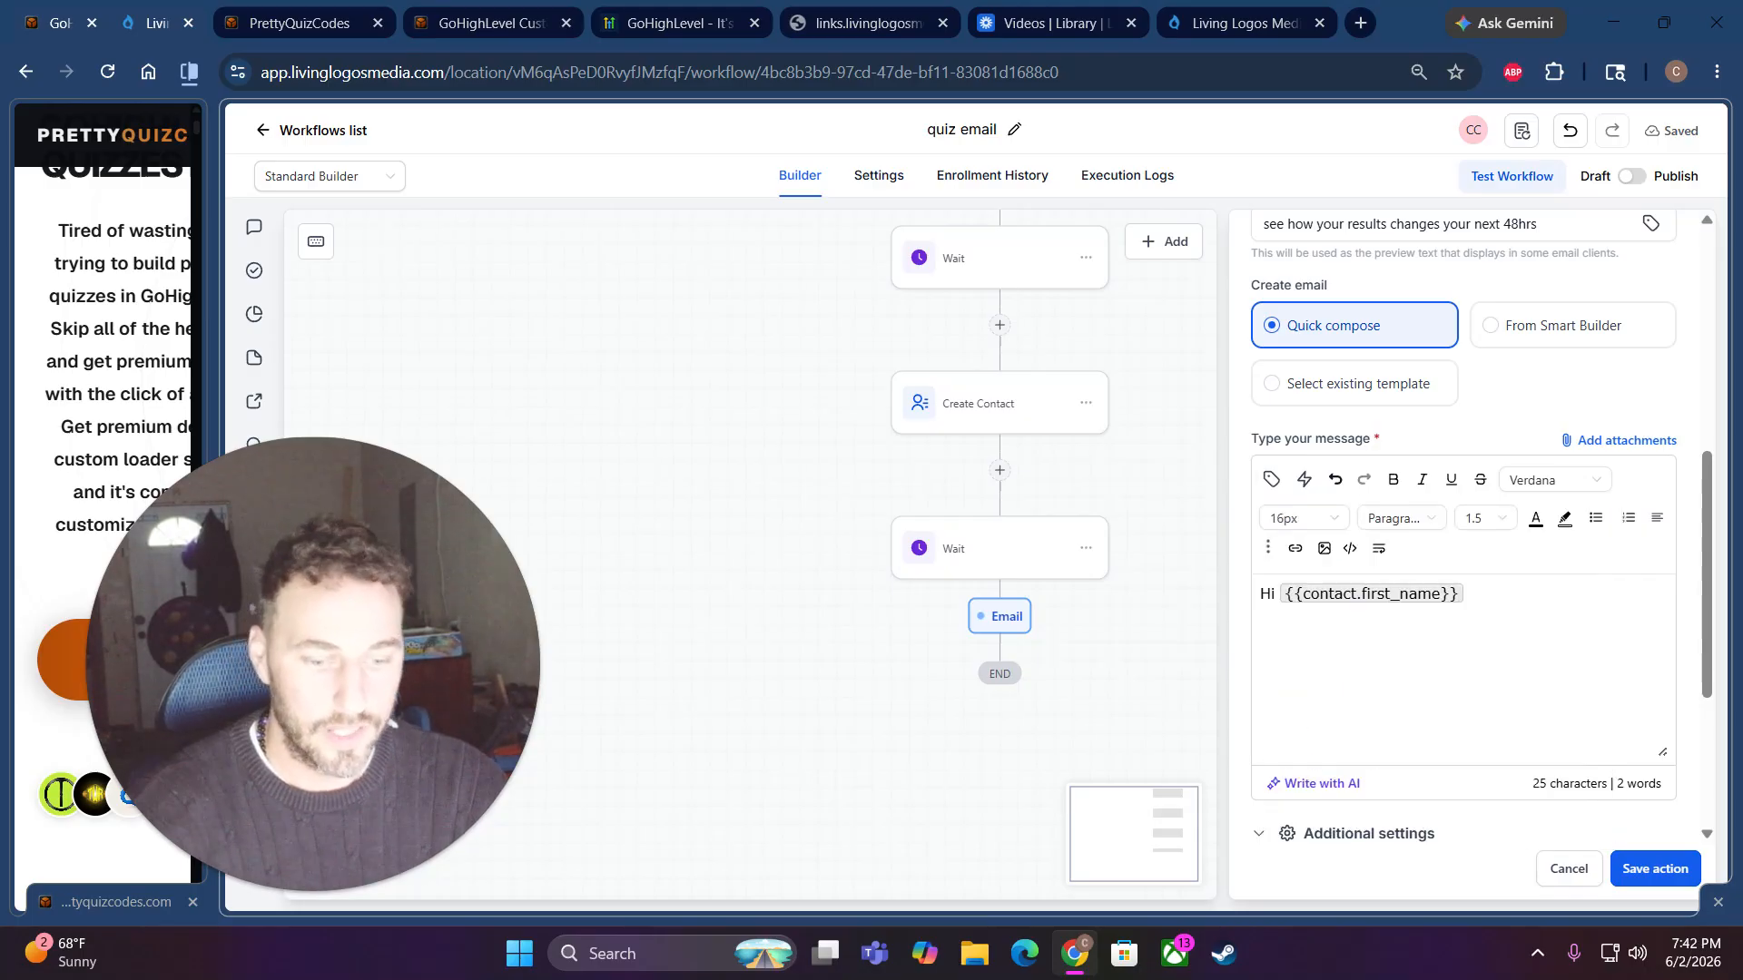
pyautogui.write(',')
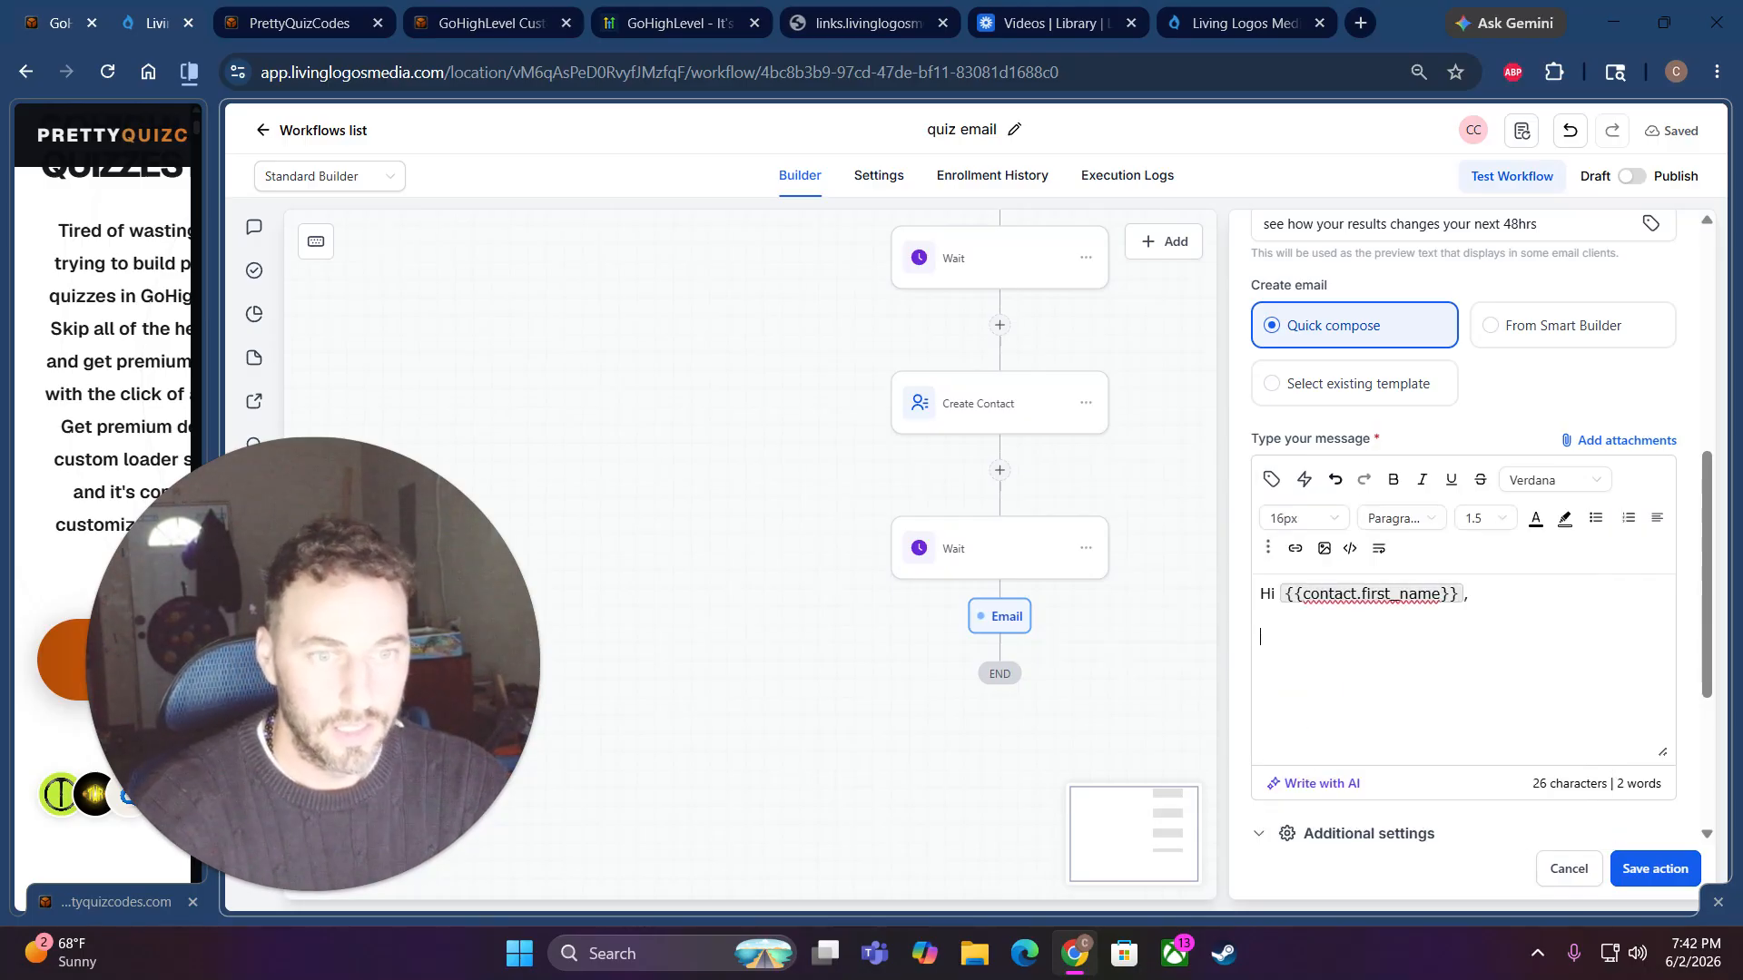
# - Below the greeting, add the lines "Here is your results:" and "Secret to Self-Closing Sales!" as separate paragraphs
pyautogui.press('Return')
pyautogui.write('Her')
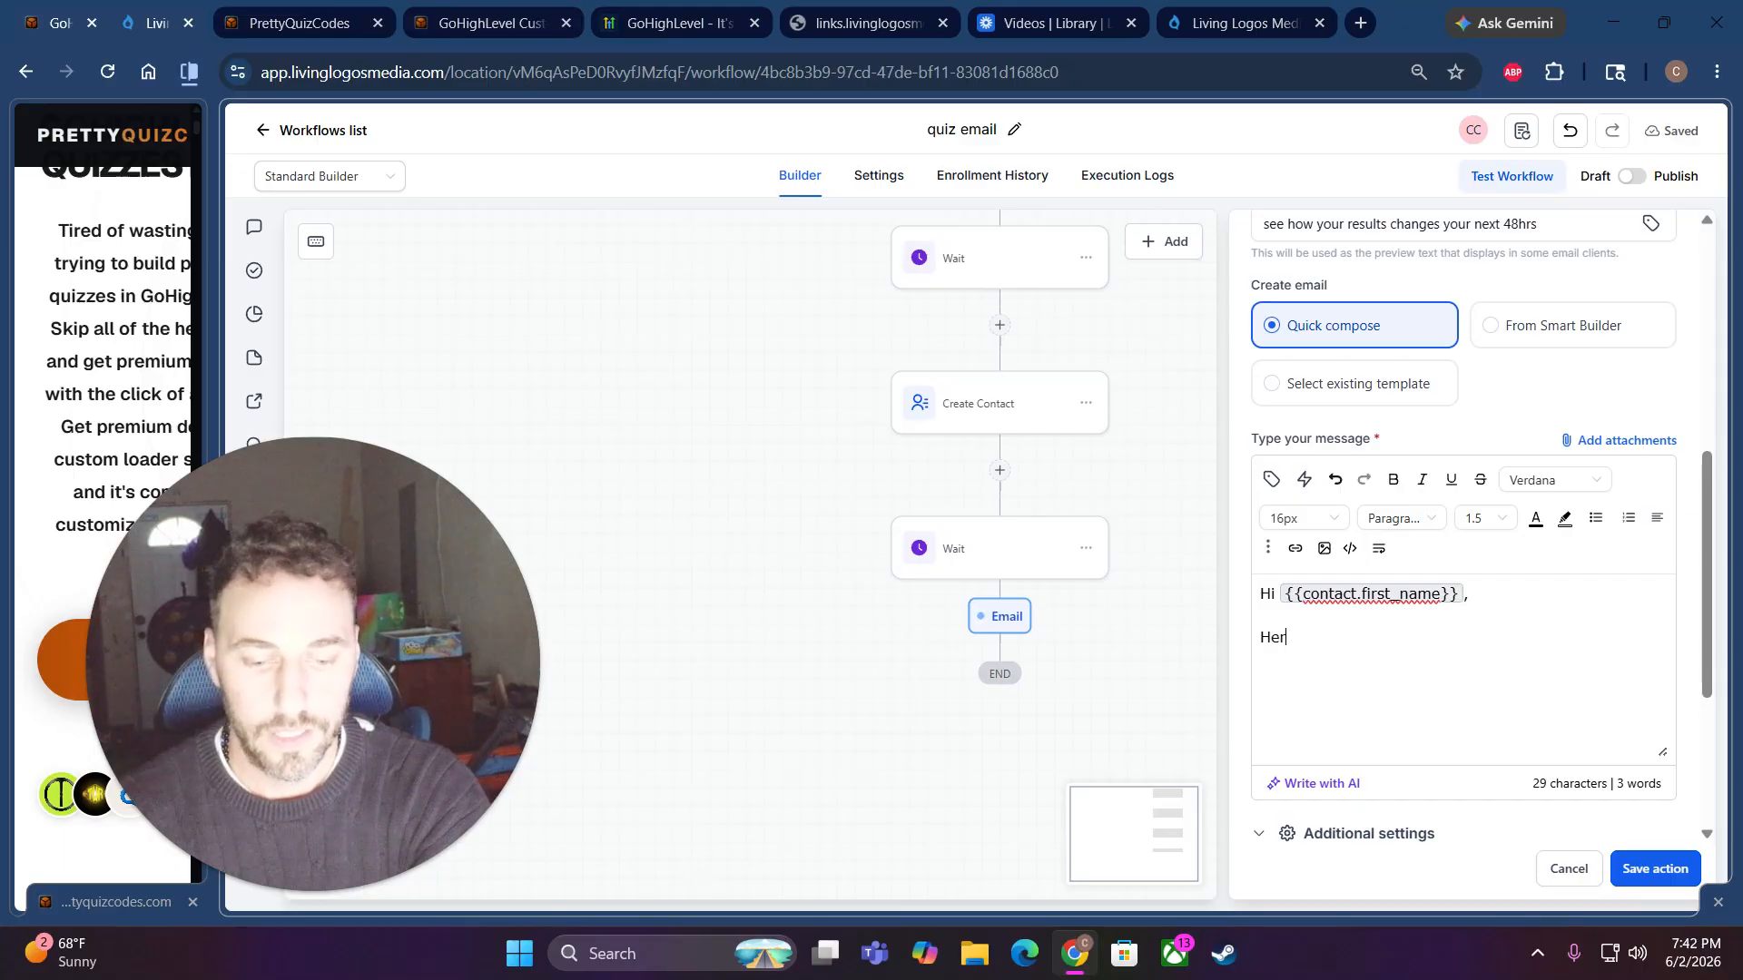
pyautogui.write('e is your results:')
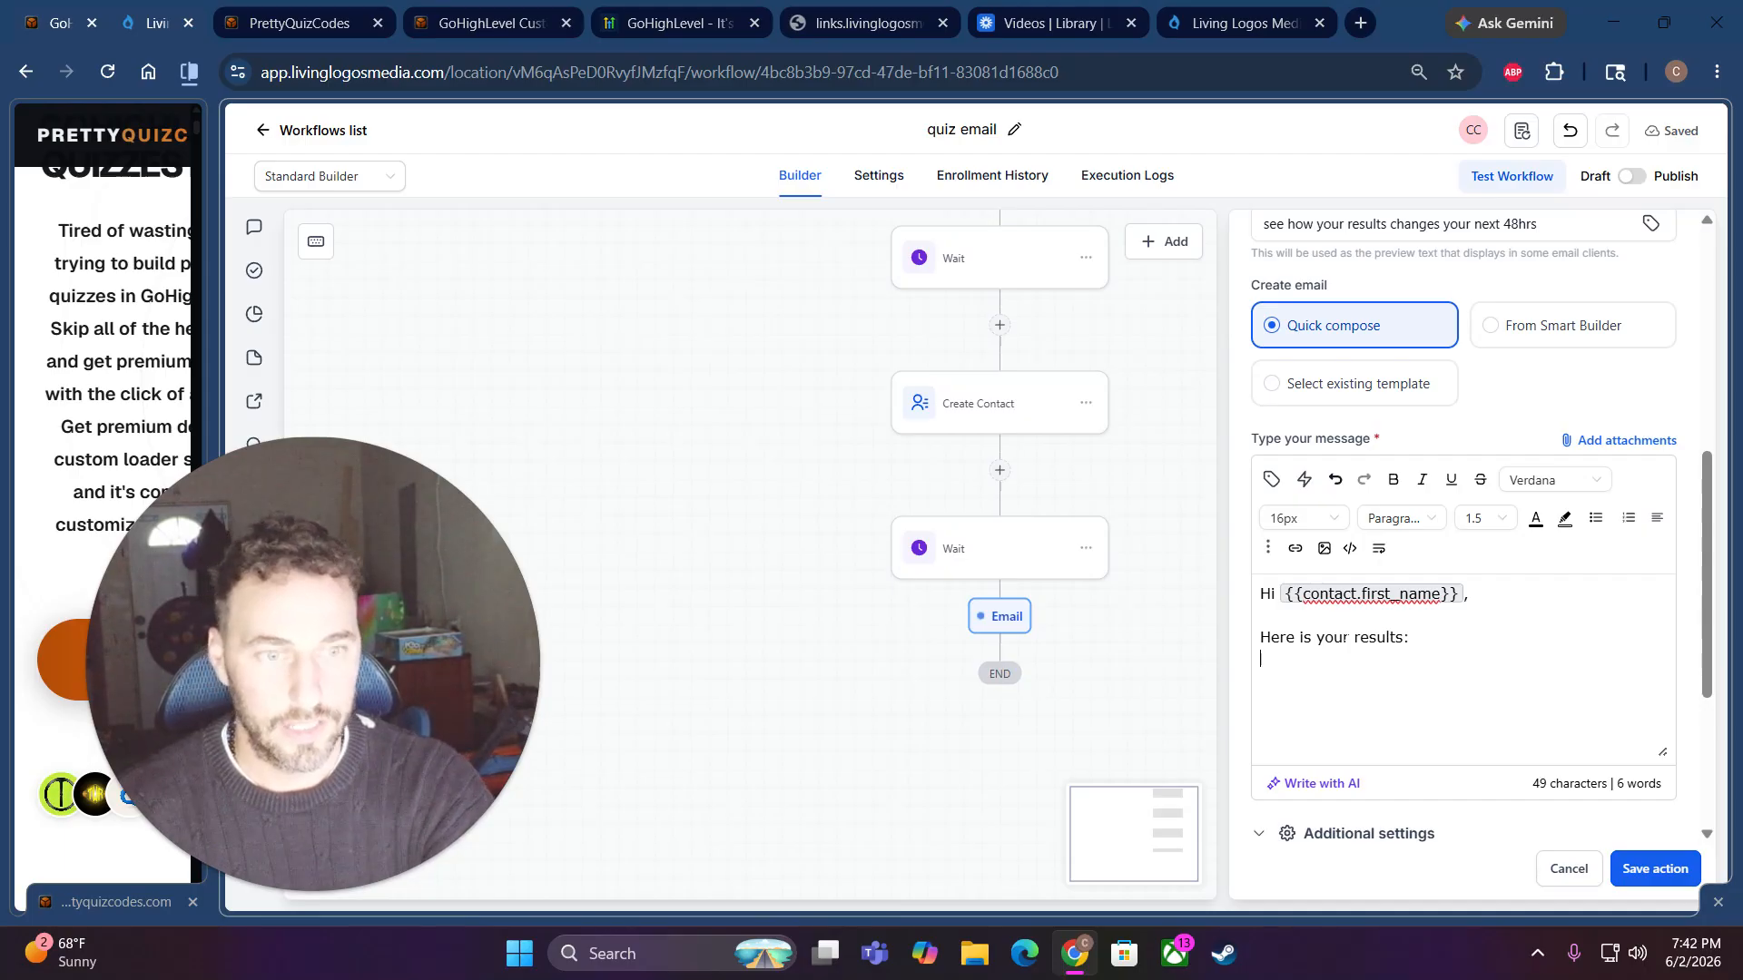
pyautogui.press('Return')
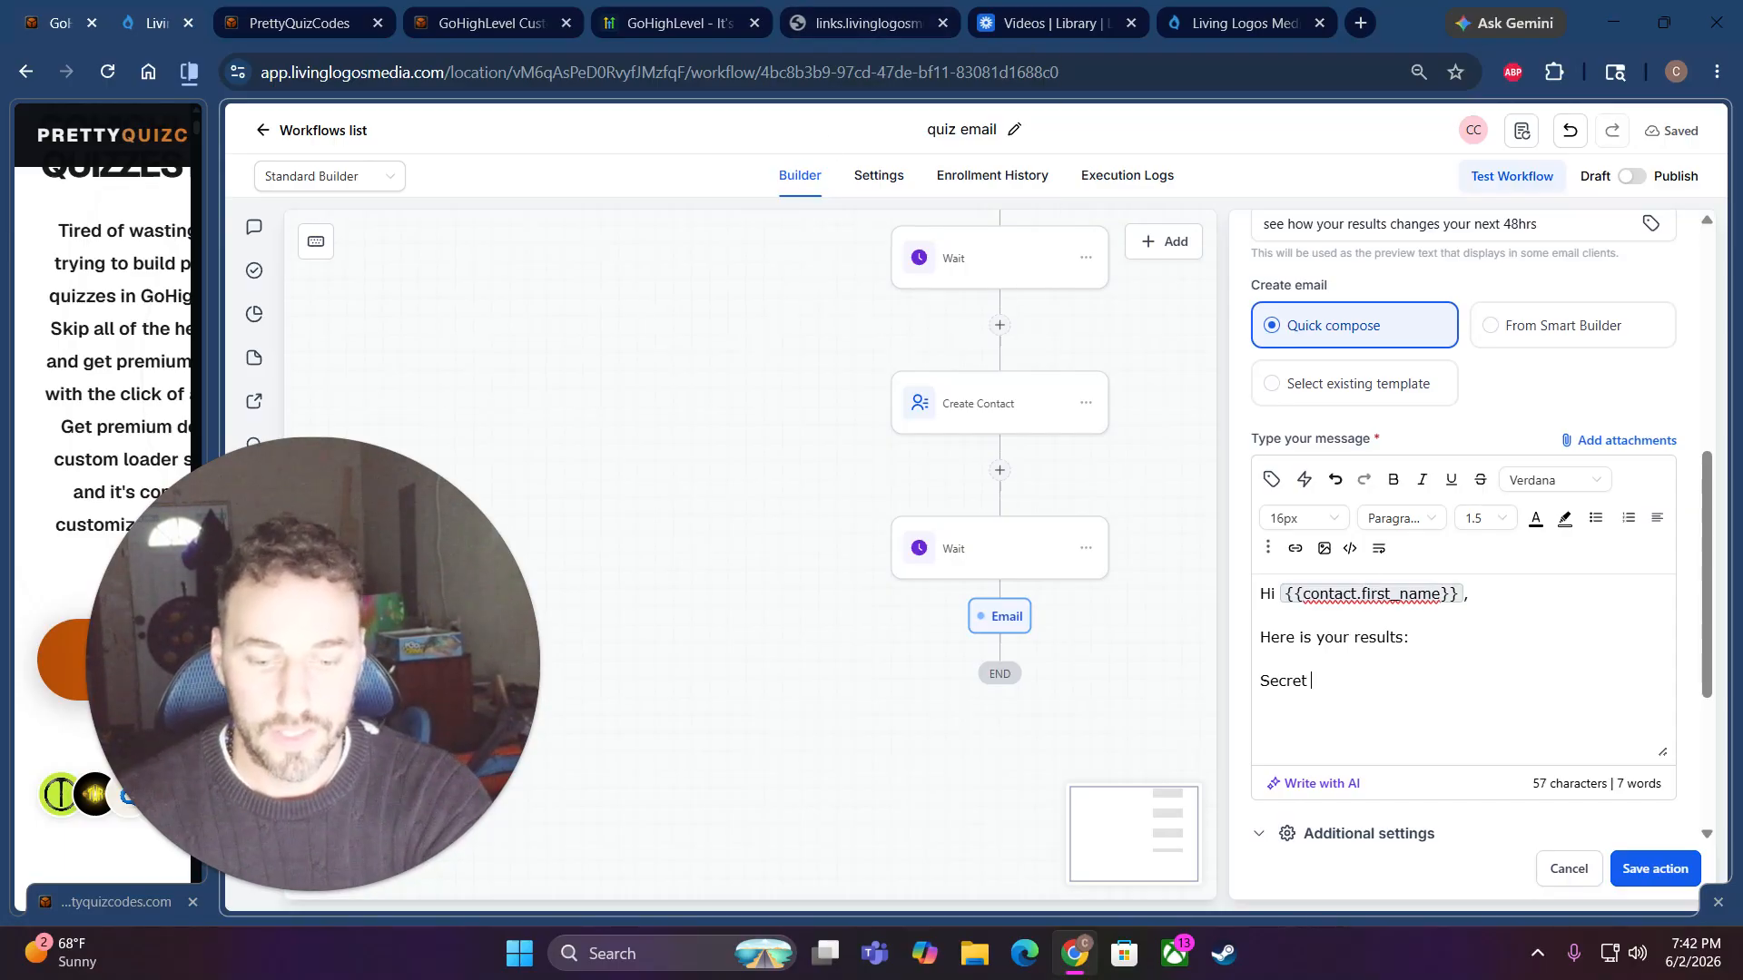
pyautogui.write('Self-Closing Sales')
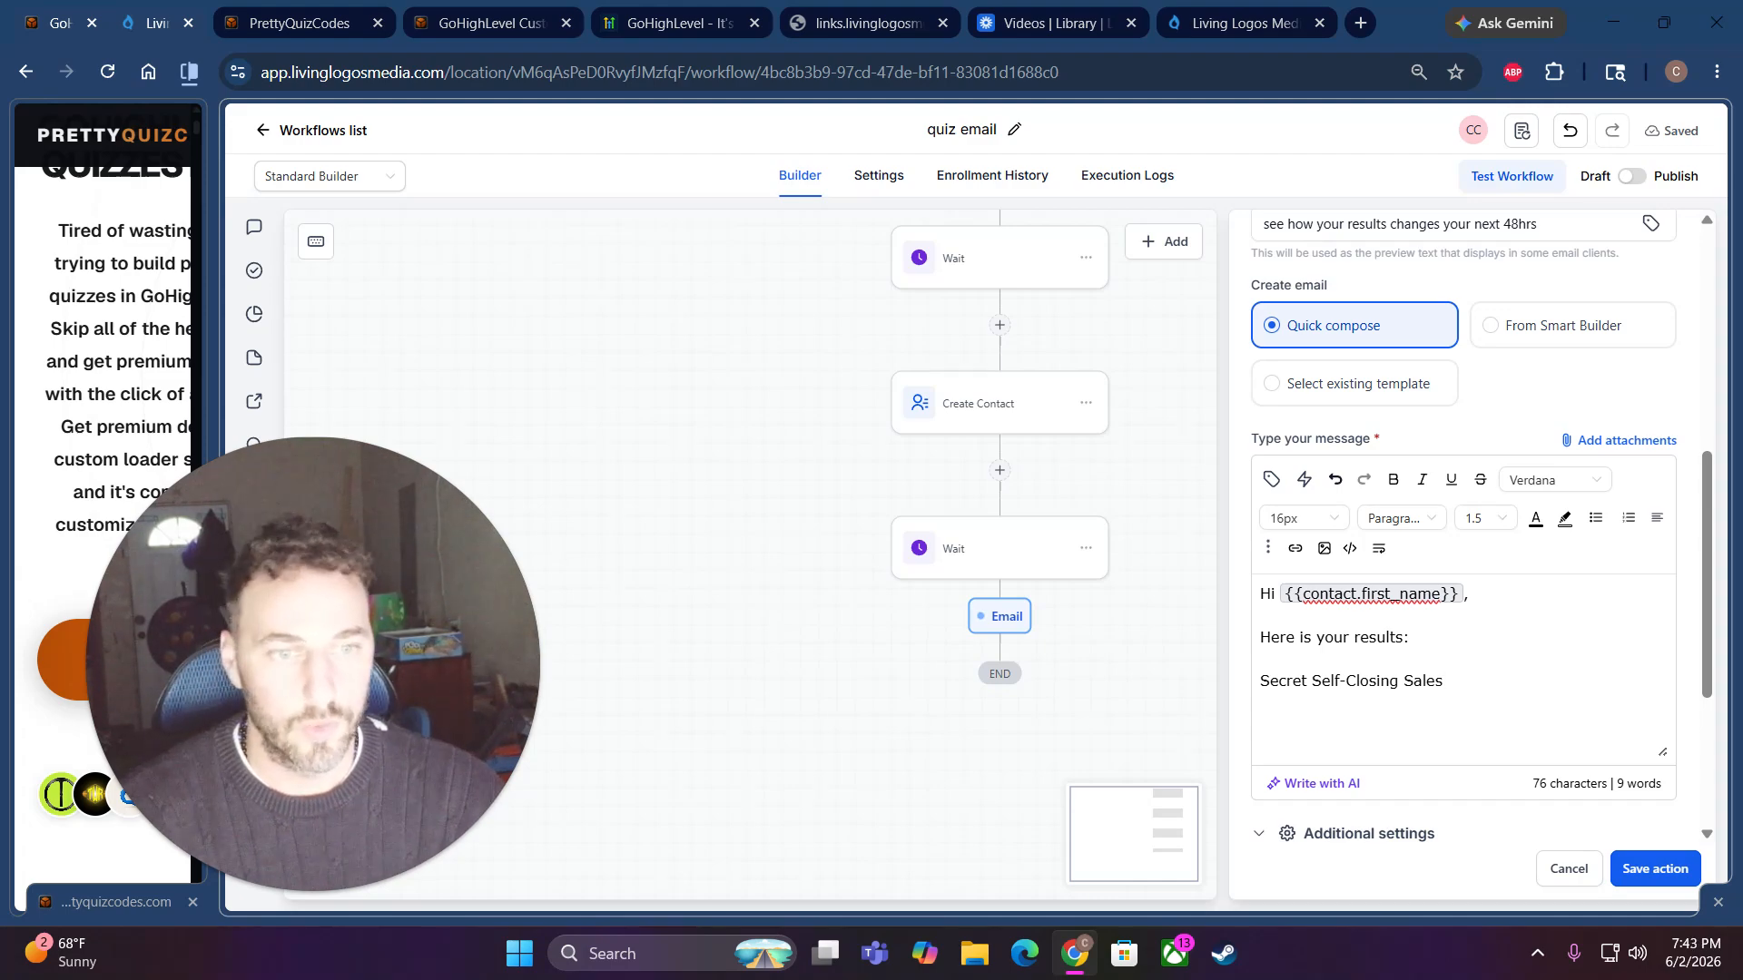
pyautogui.write('to')
pyautogui.click(1467, 681)
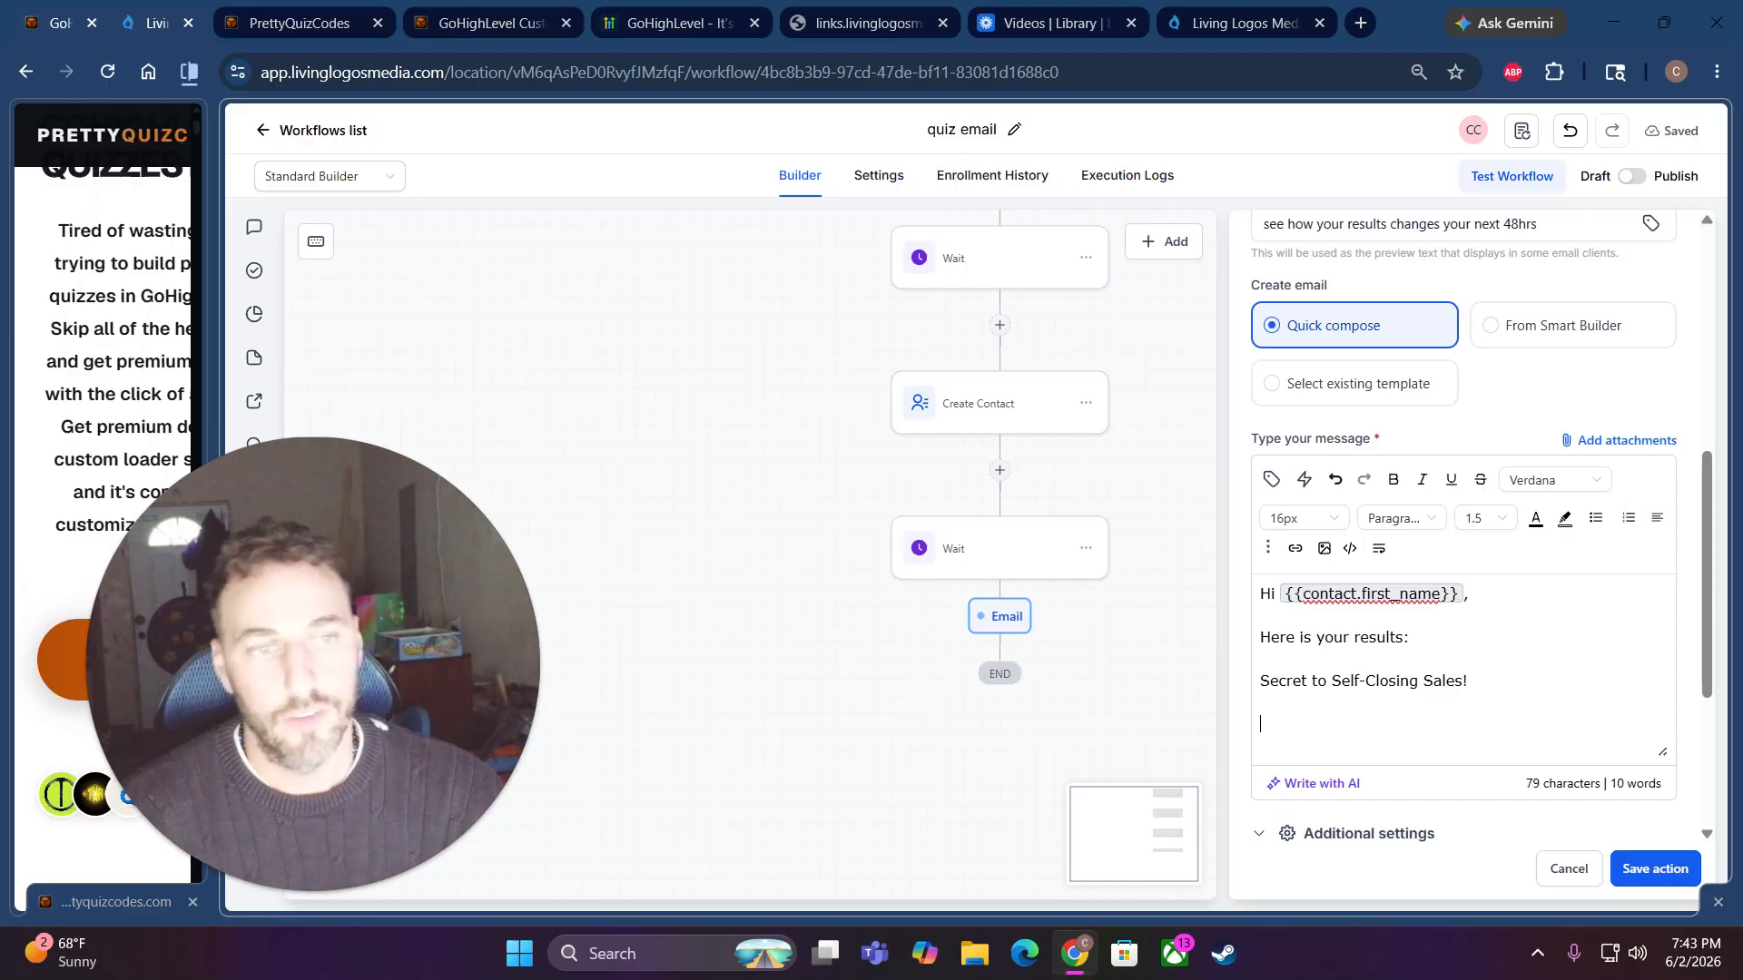
# - Sign off the email message with the user's First Name custom value, {{user.first_name}}, on its own line at the end
pyautogui.scroll(-1, 1463, 544)
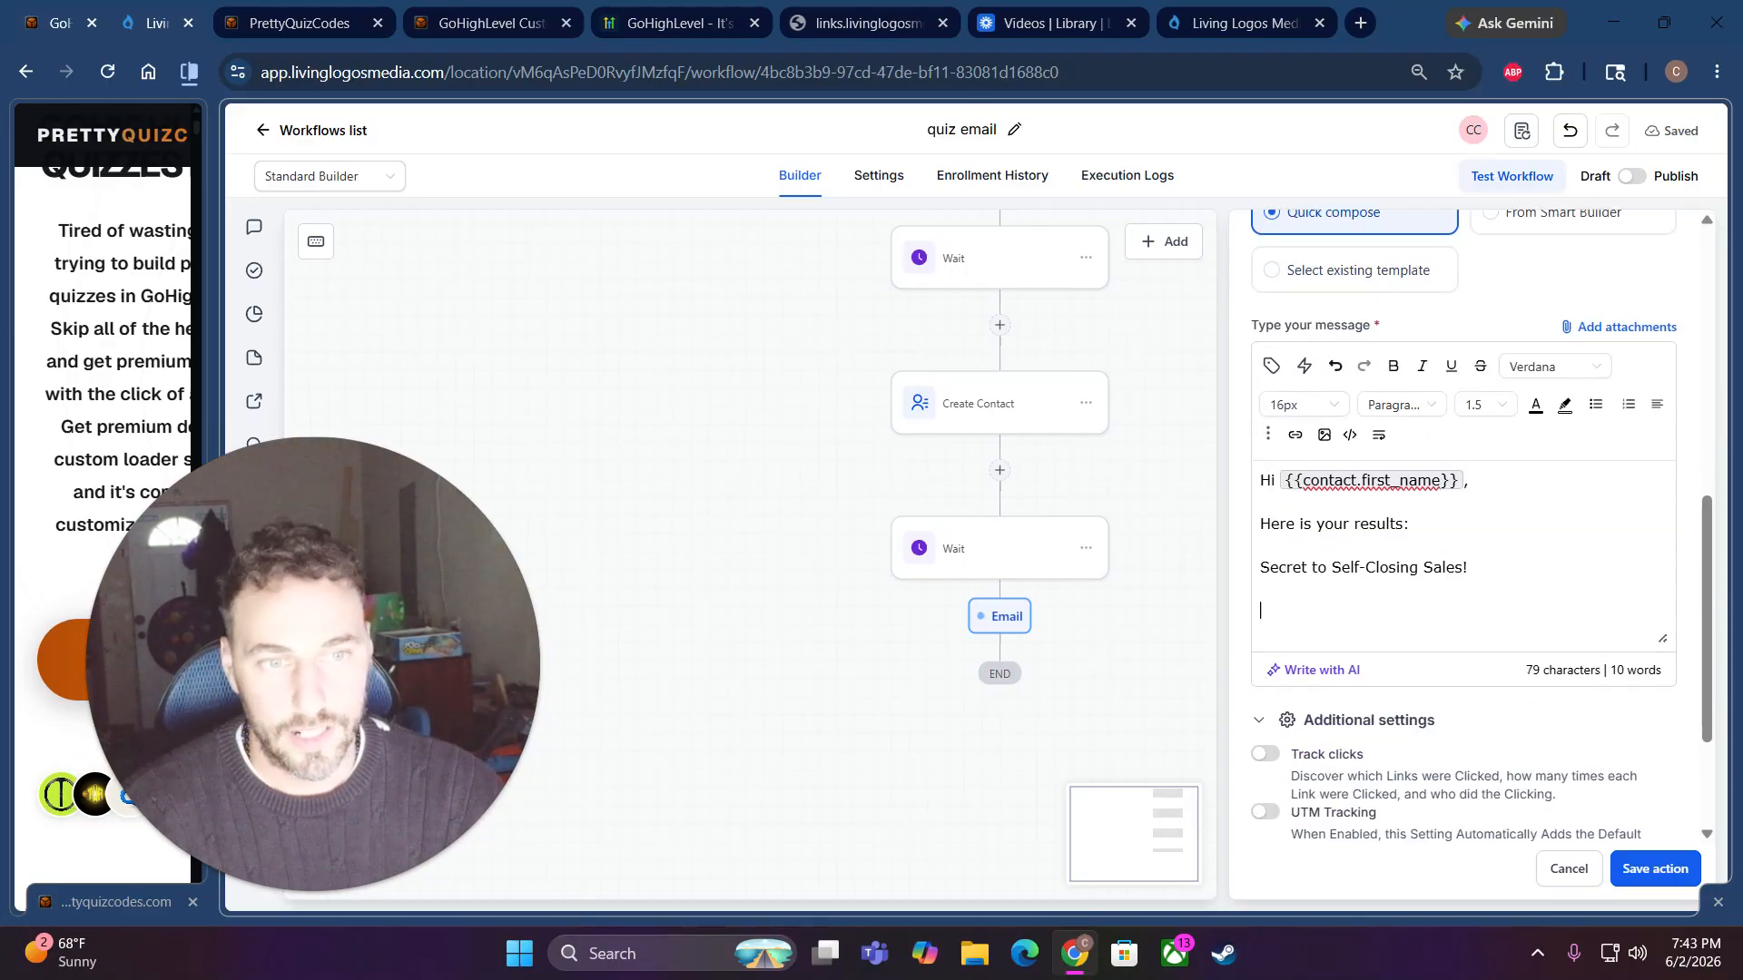
pyautogui.press('Return')
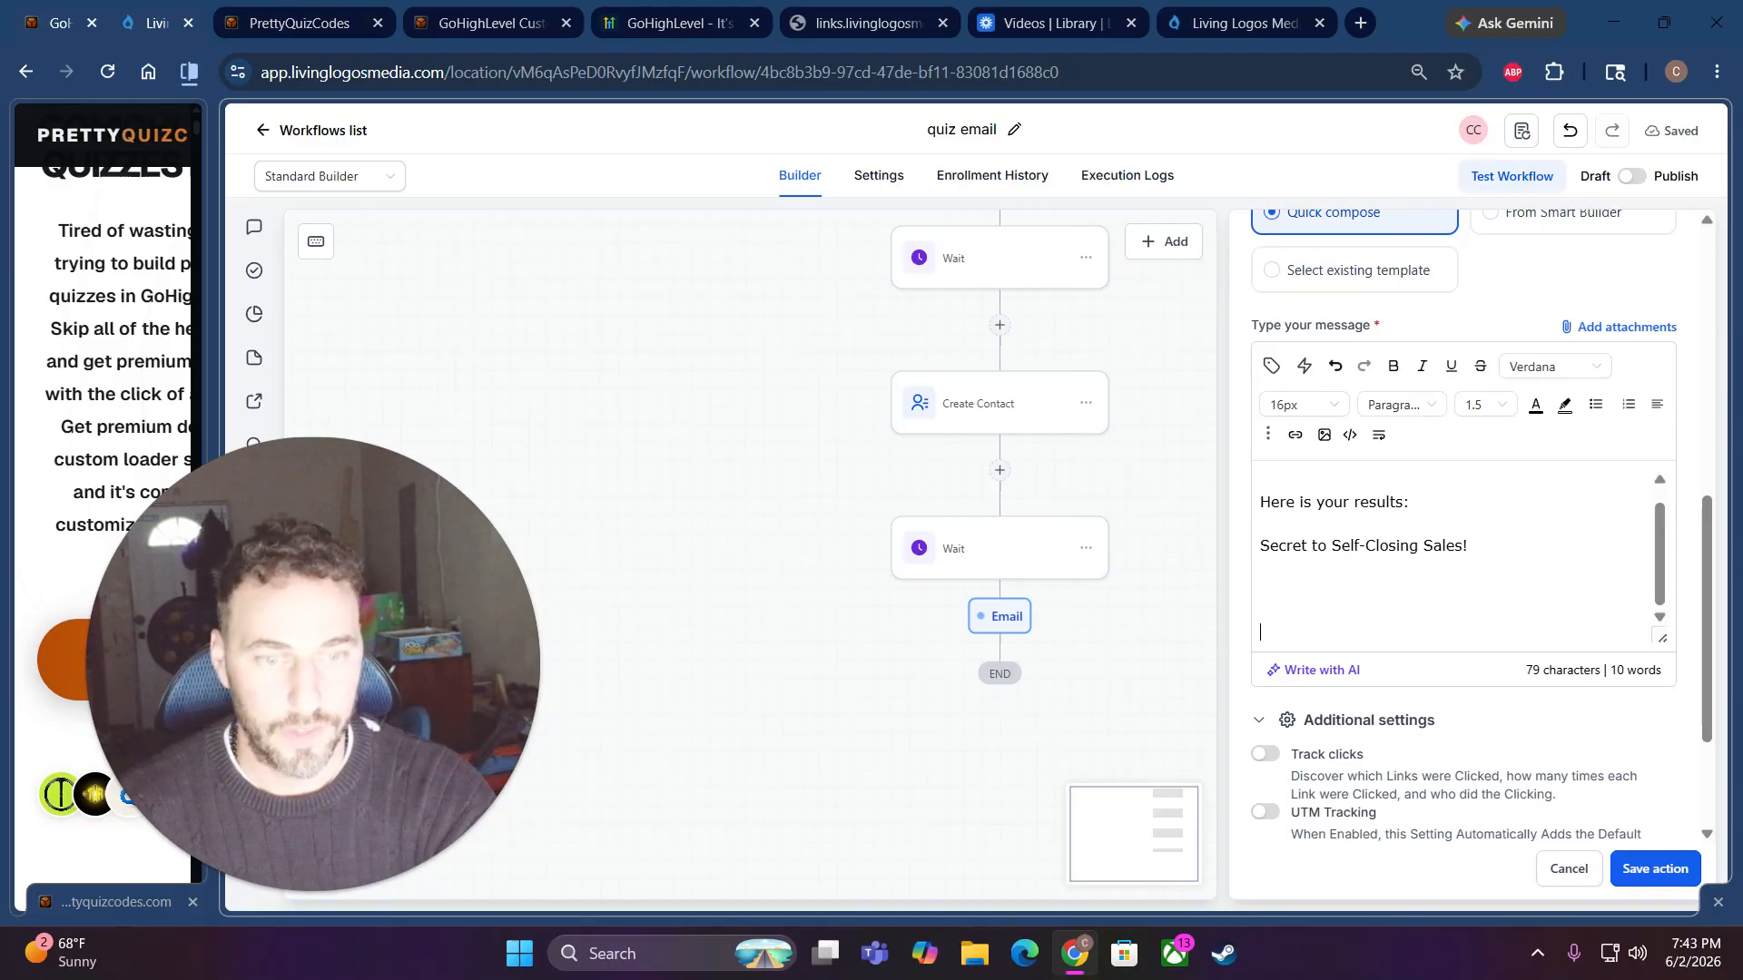
pyautogui.write('Connor')
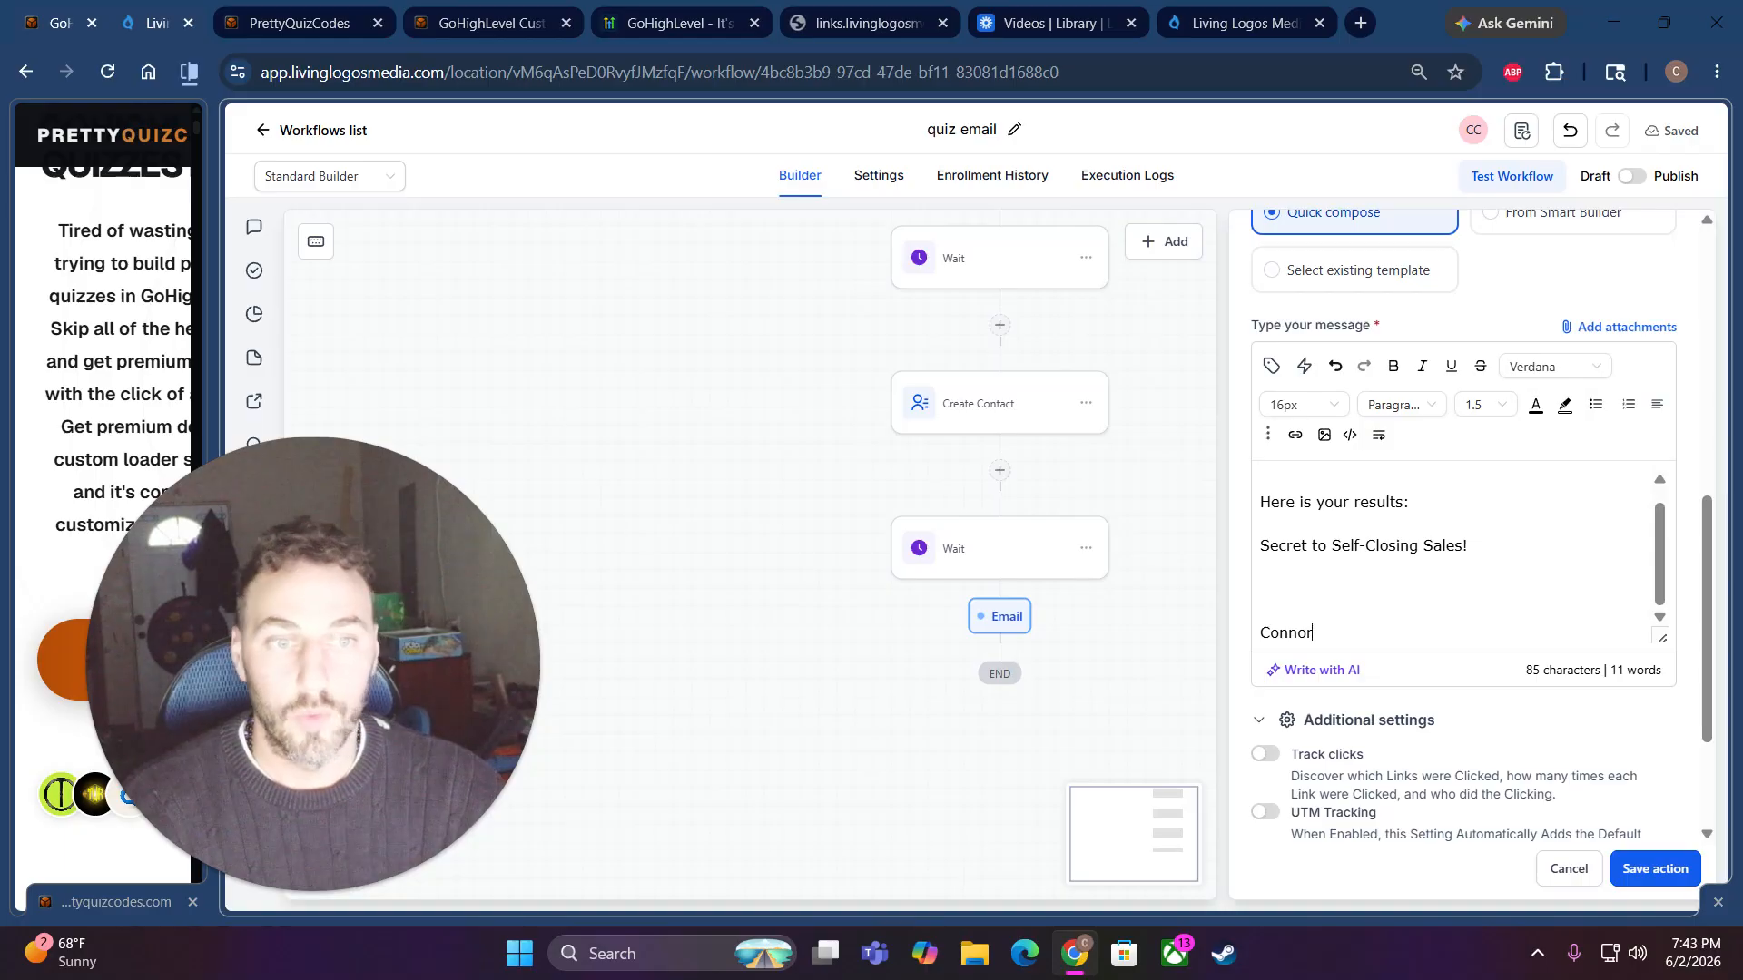
pyautogui.moveTo(1314, 633); pyautogui.dragTo(1253, 636)
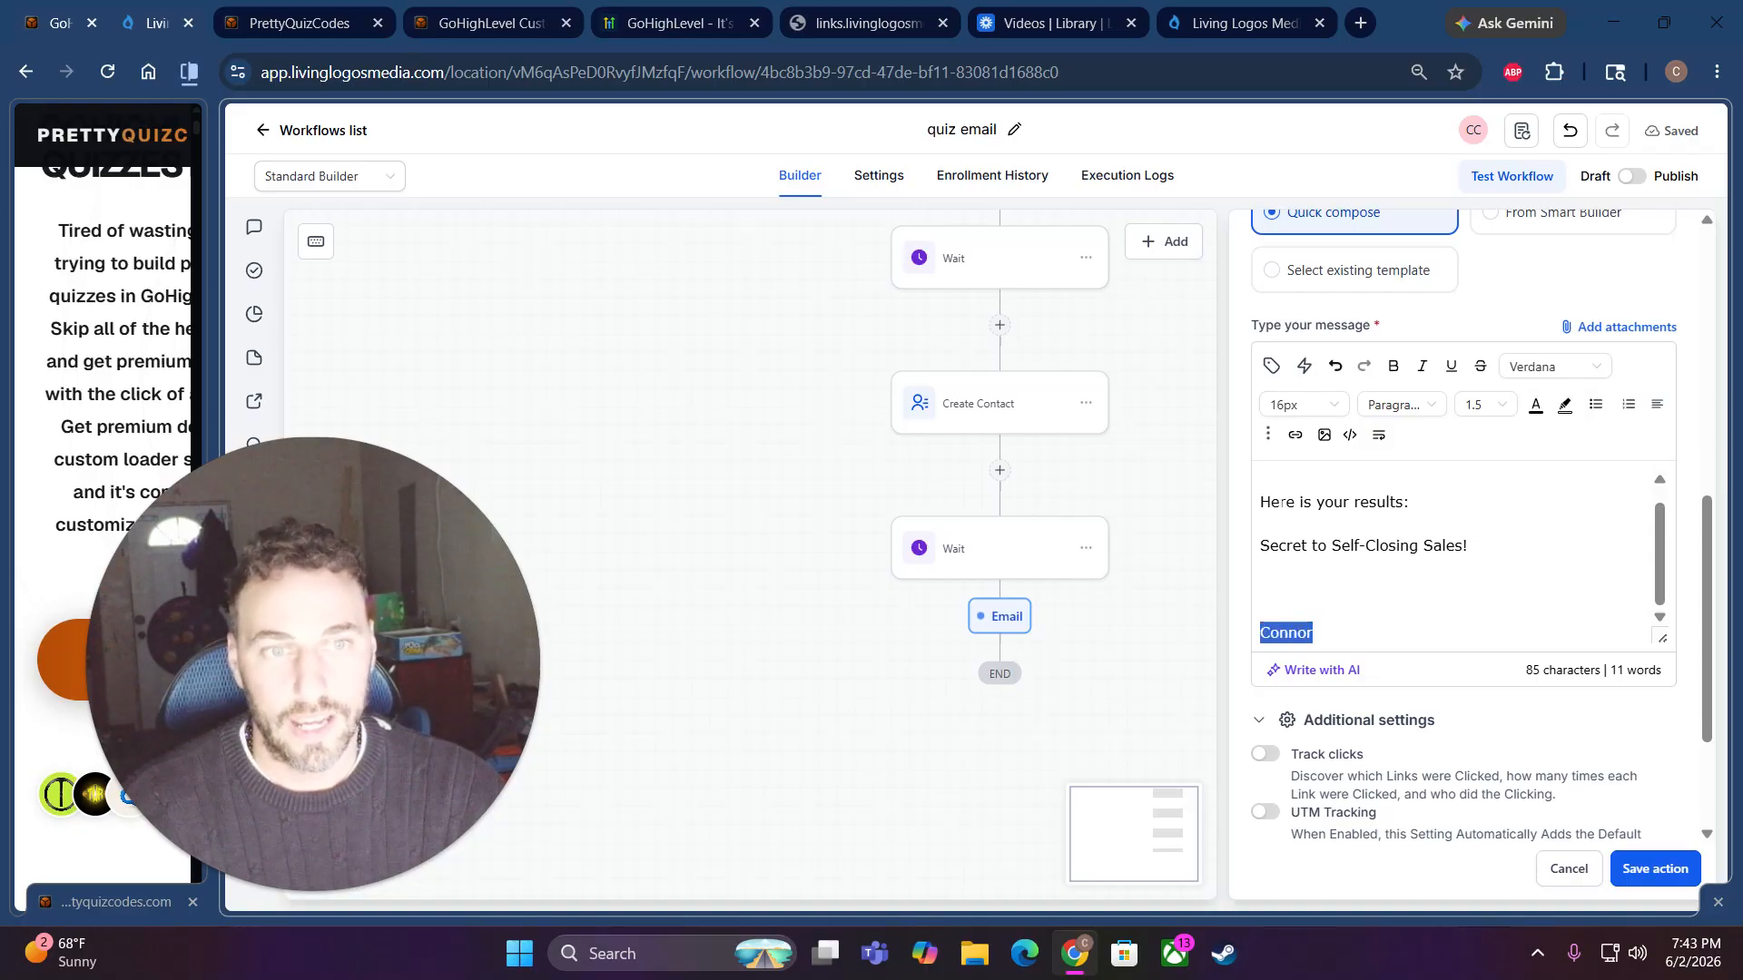
pyautogui.click(1270, 364)
pyautogui.scroll(-1, 1321, 617)
pyautogui.scroll(1, 1323, 603)
pyautogui.click(1277, 409)
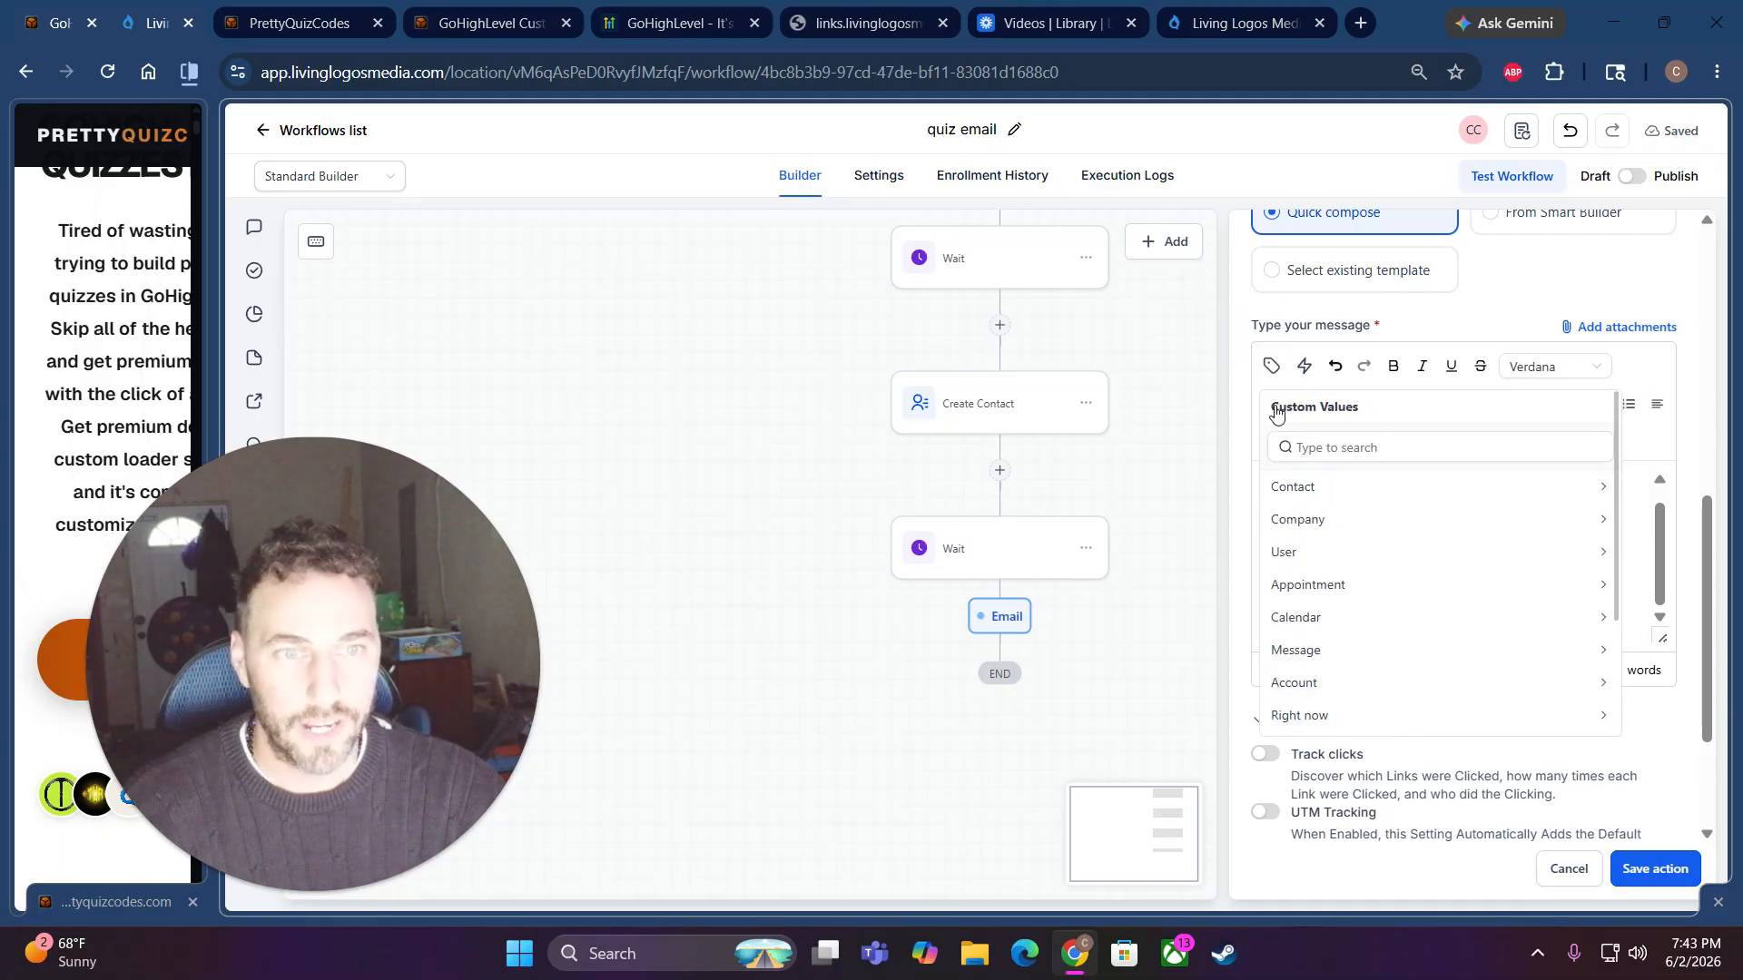
pyautogui.click(1300, 553)
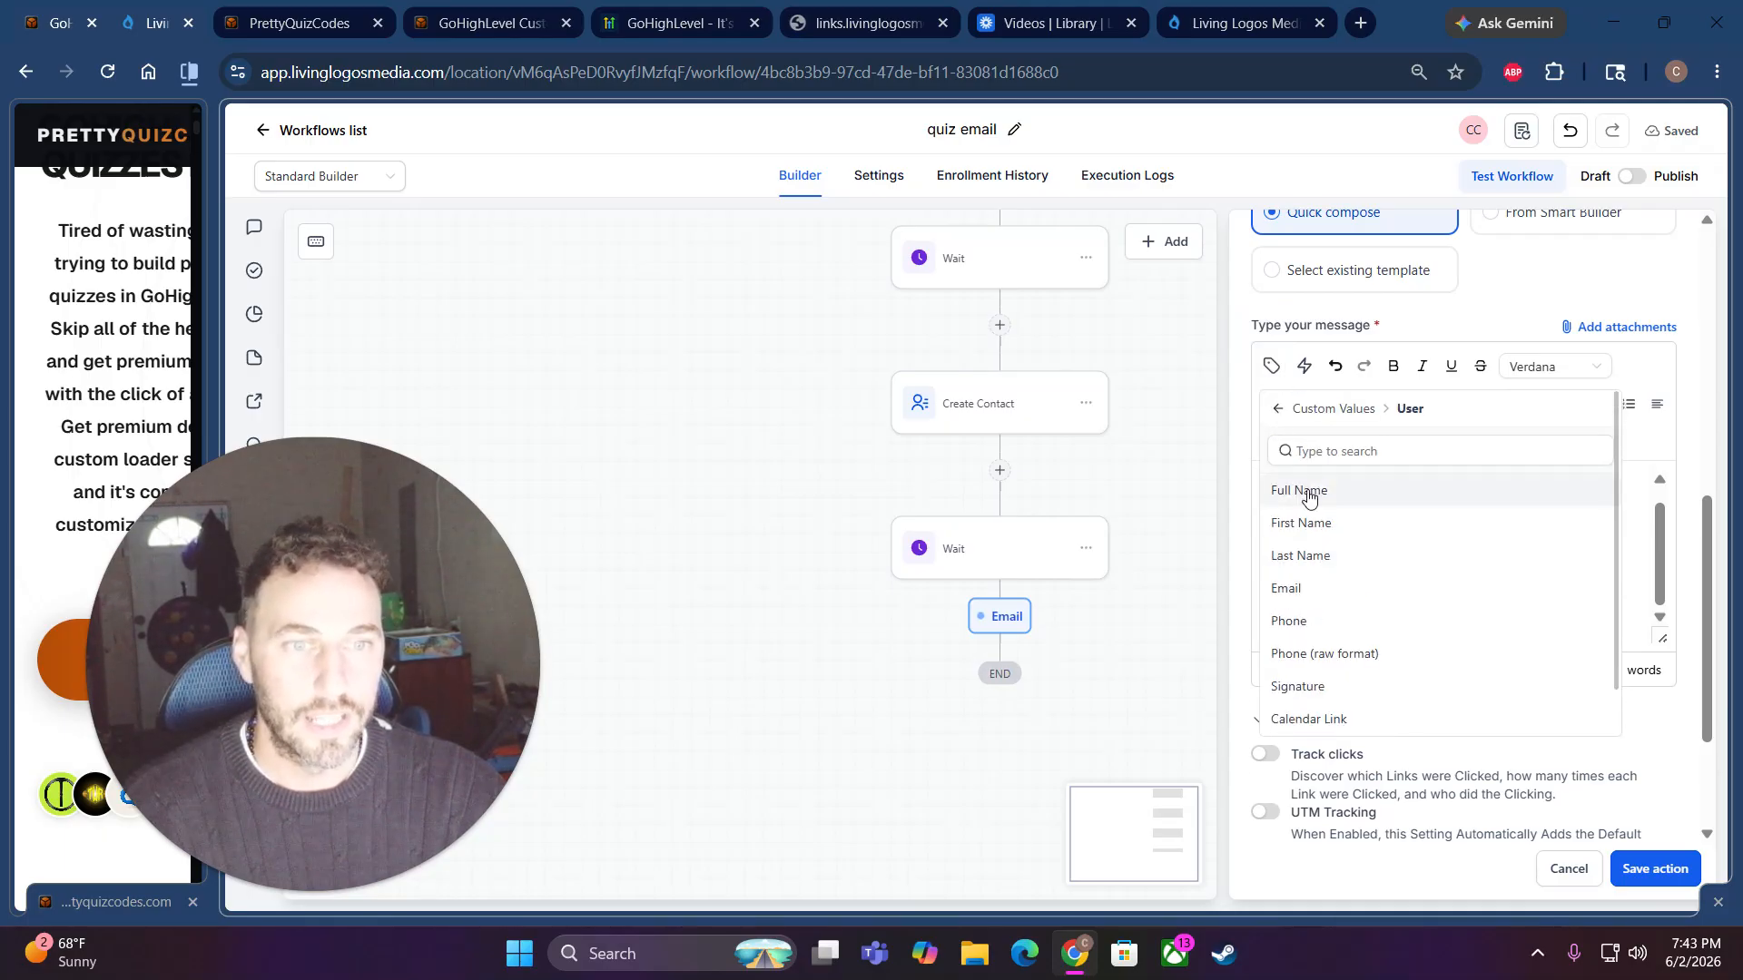
pyautogui.click(1307, 523)
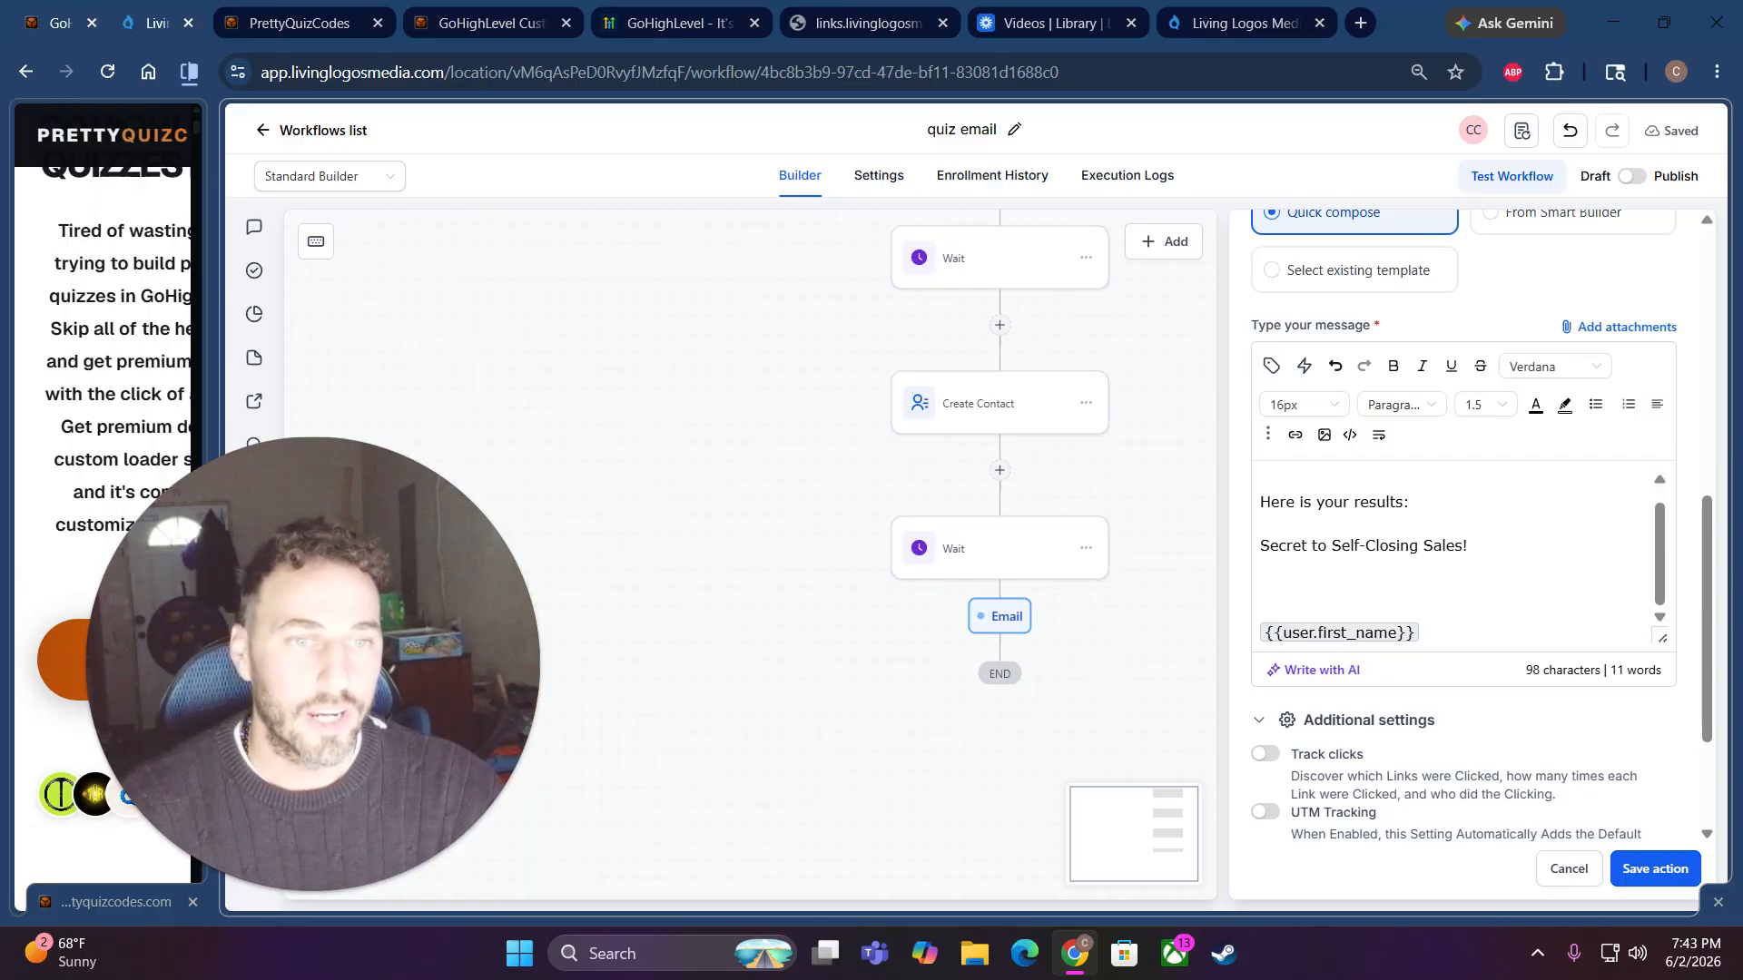
pyautogui.moveTo(1468, 546); pyautogui.dragTo(1260, 549)
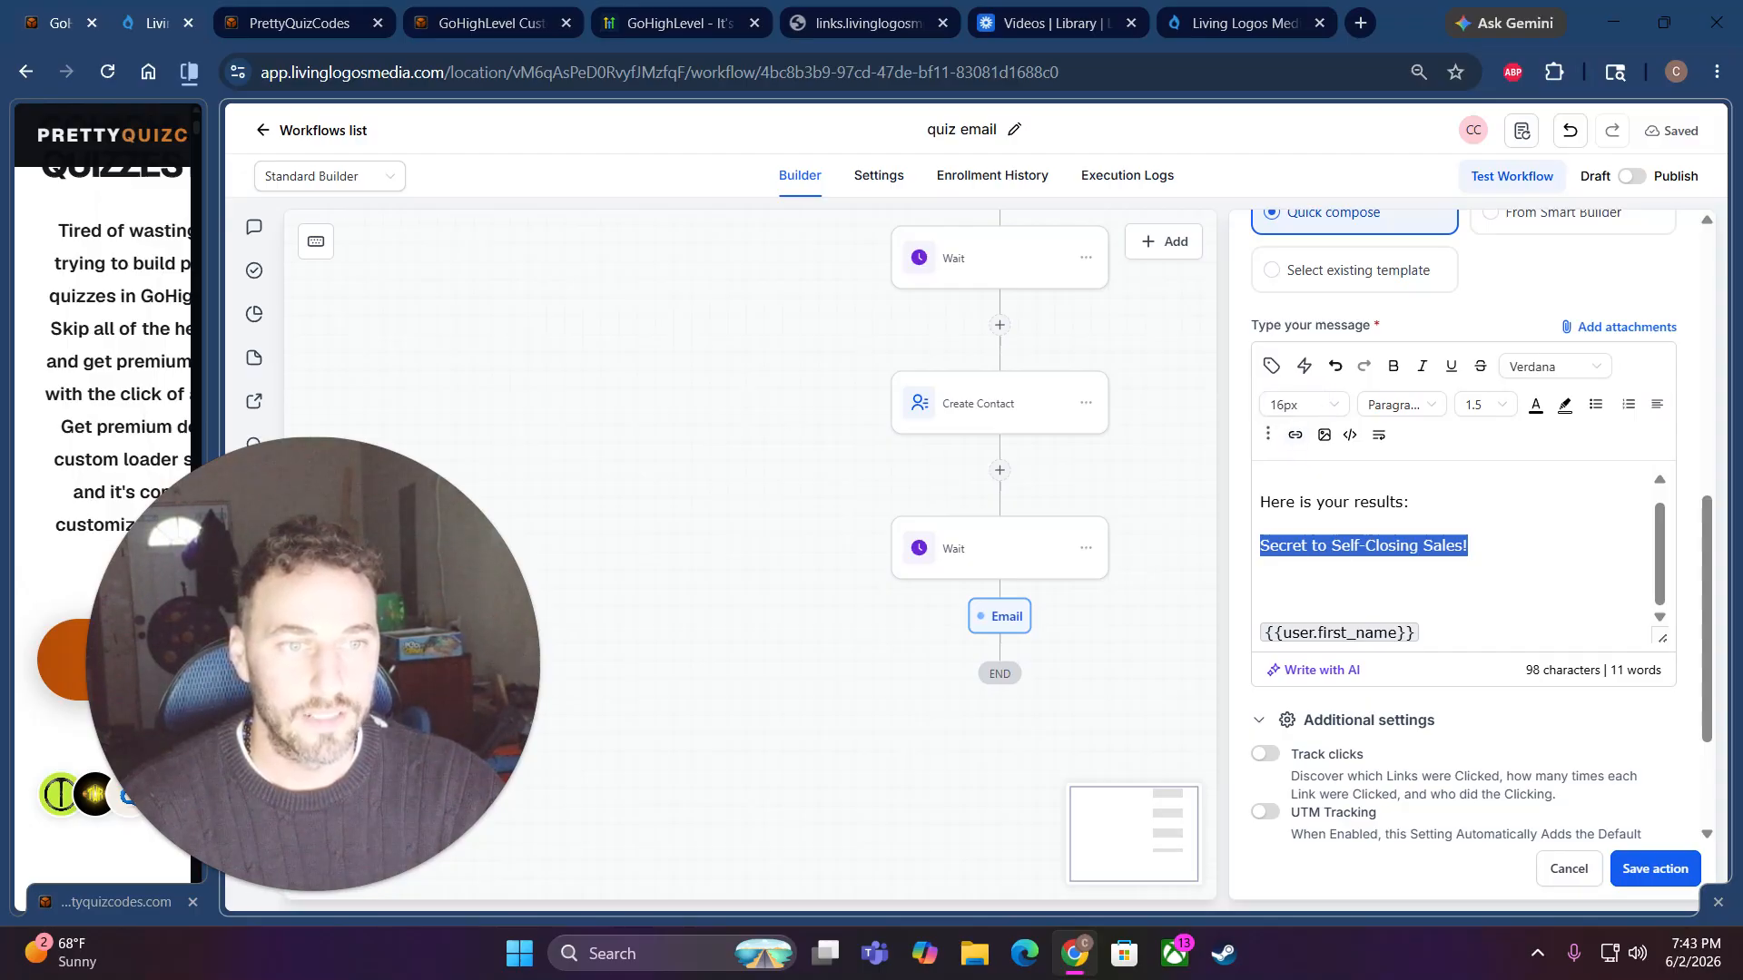
pyautogui.click(1470, 547)
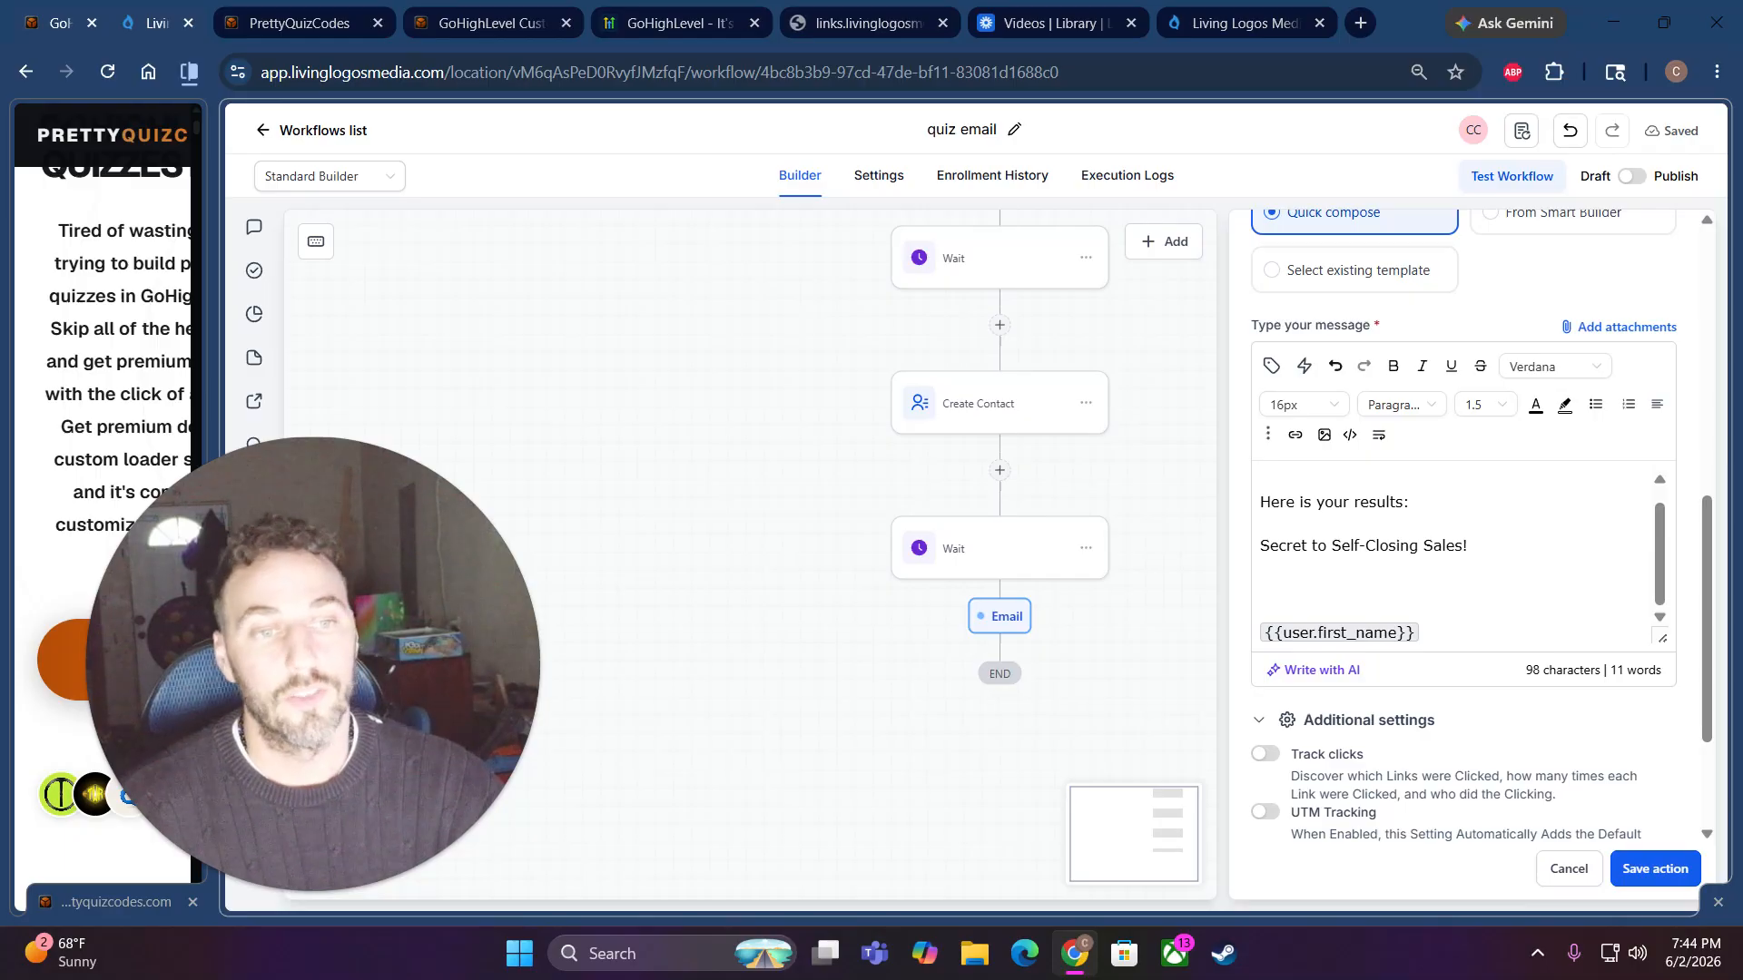
pyautogui.click(1296, 435)
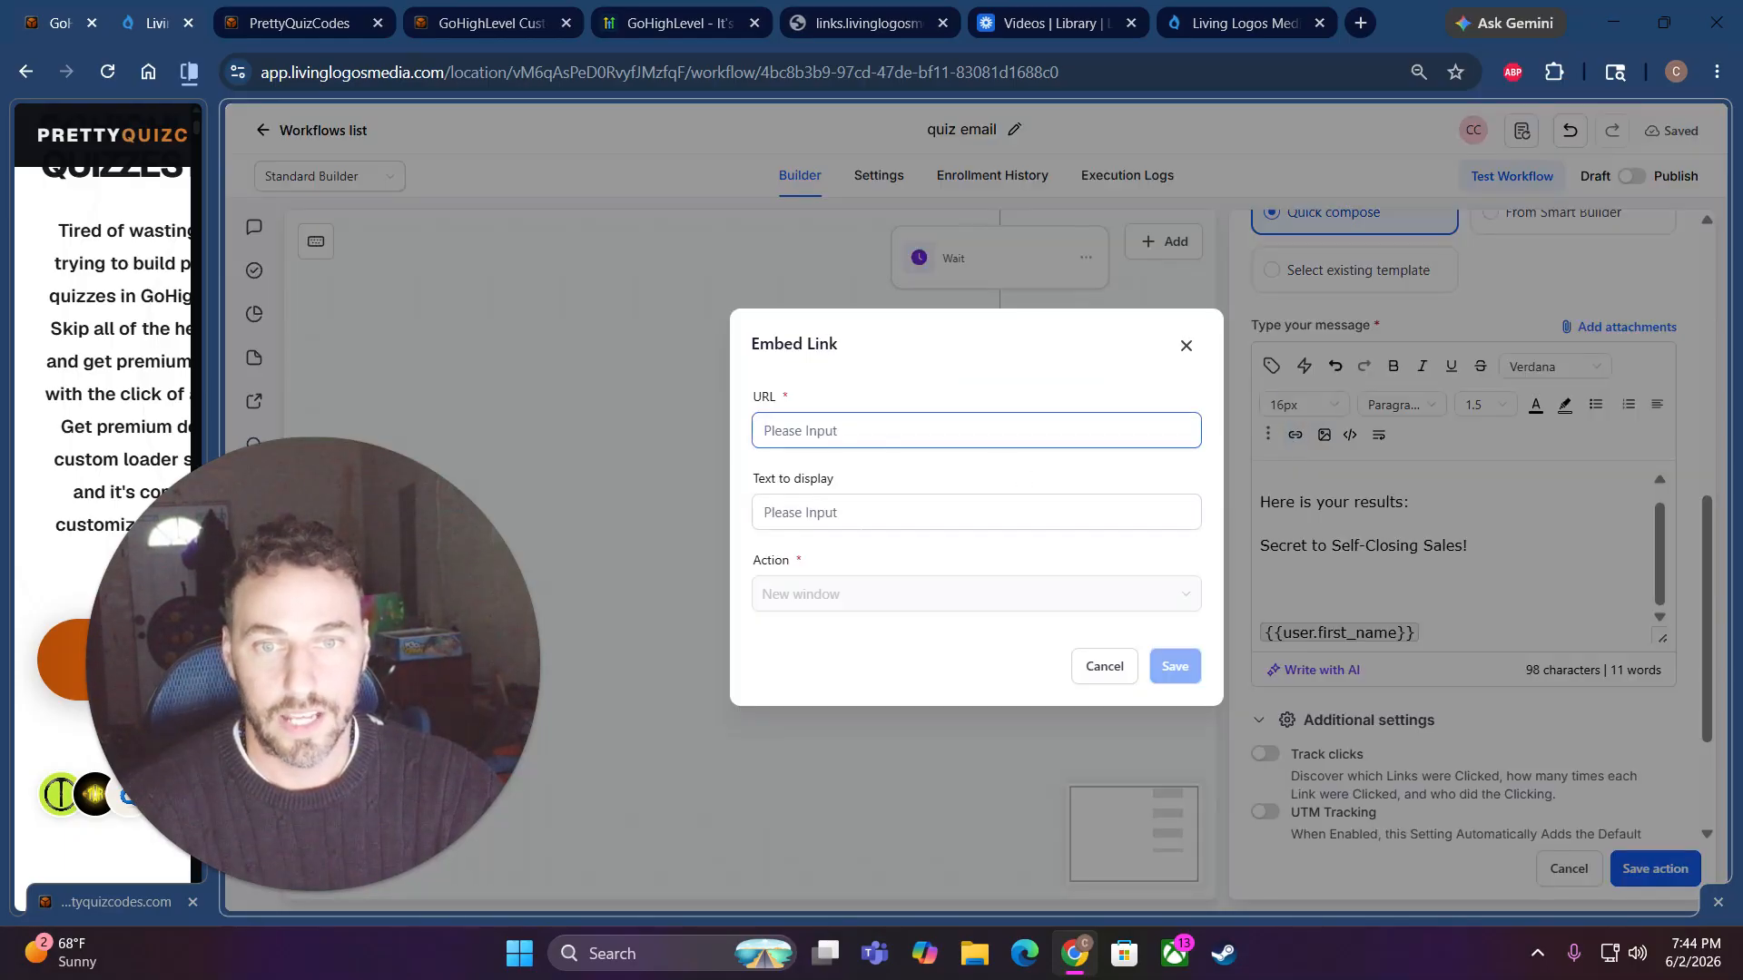
pyautogui.click(977, 513)
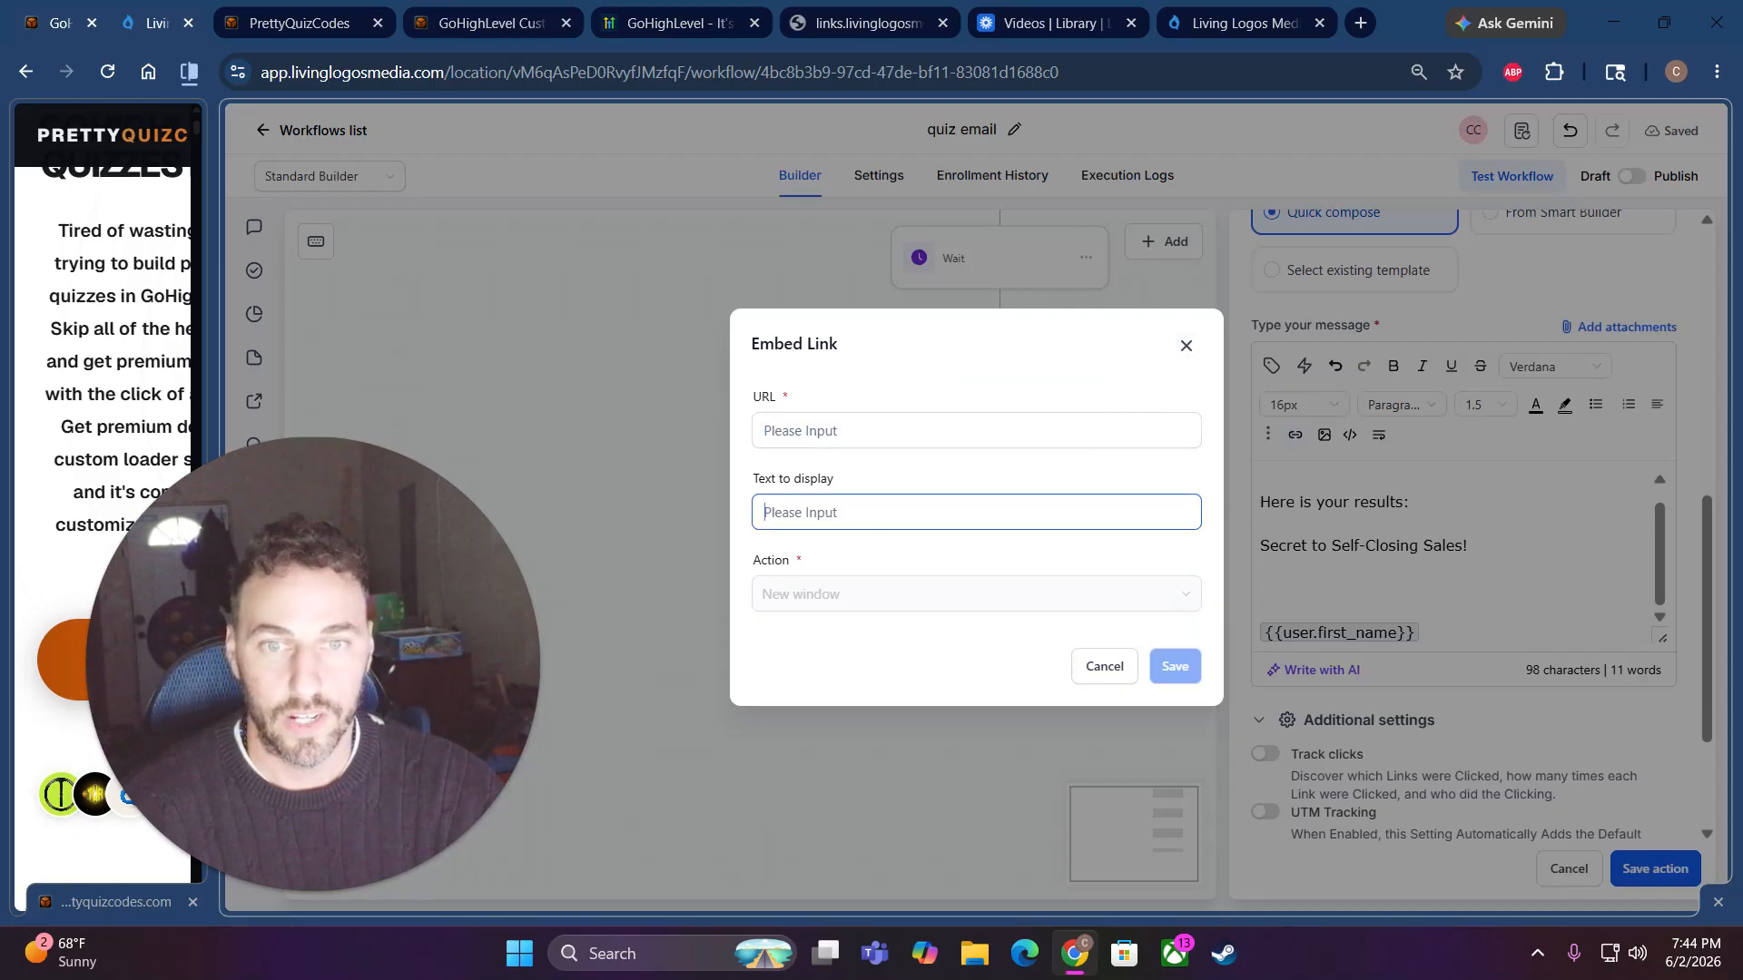
pyautogui.click(1374, 531)
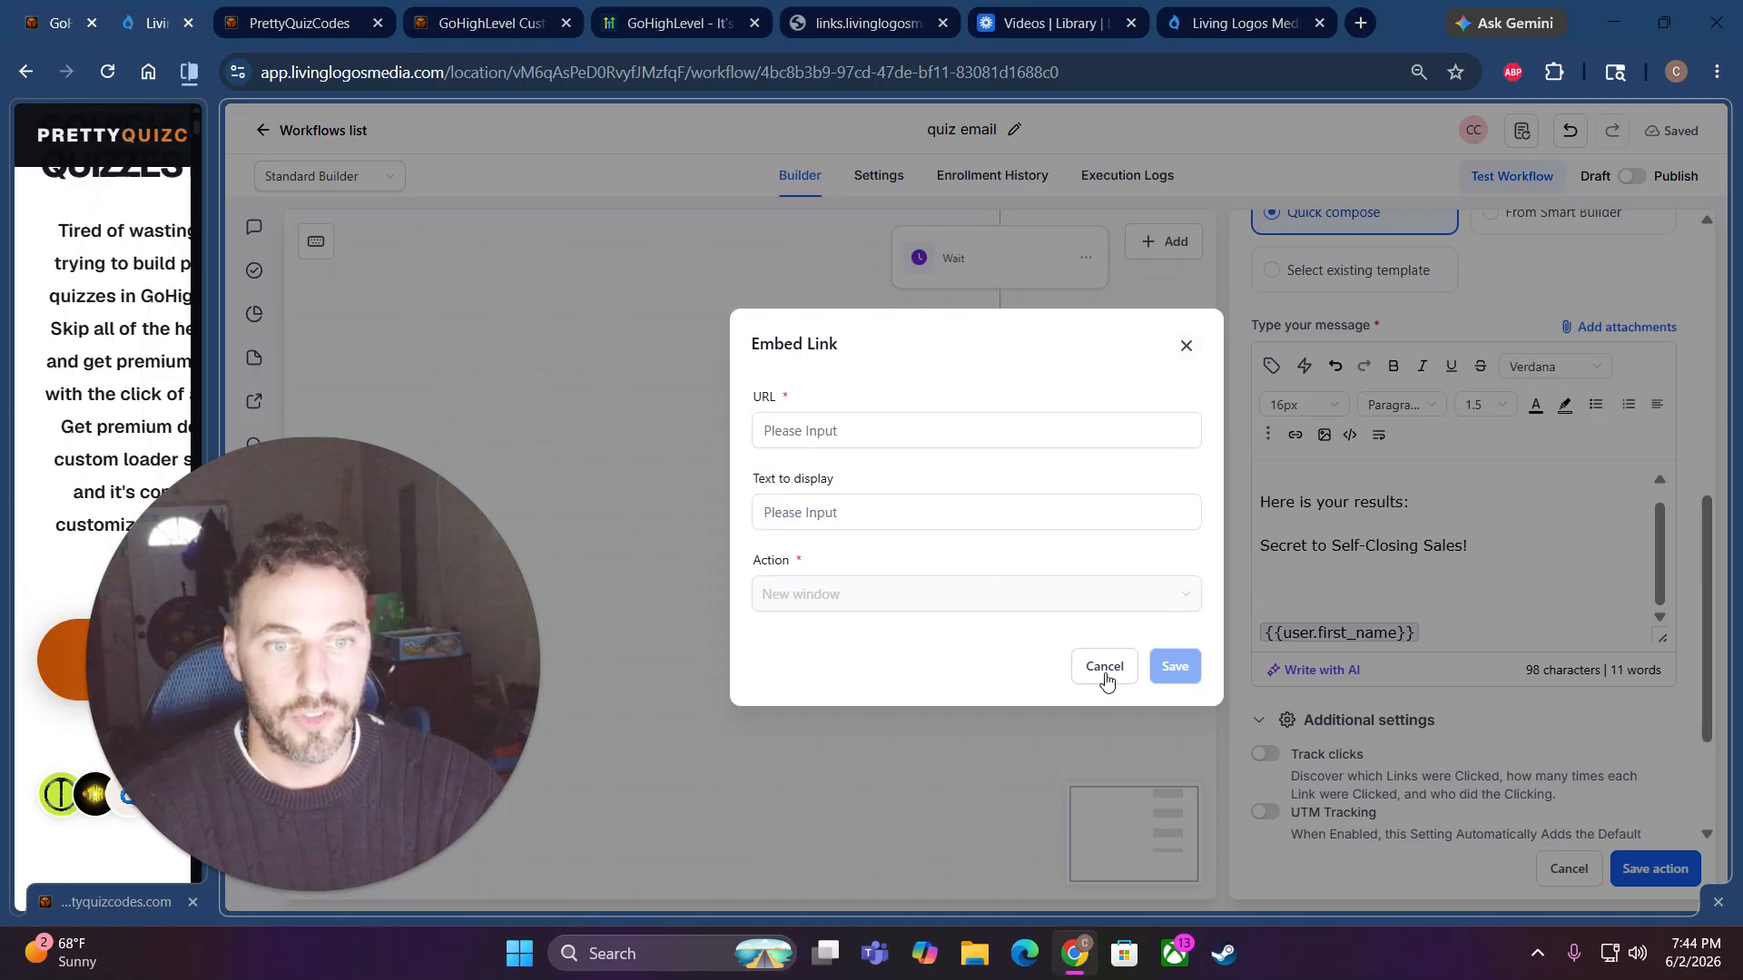
pyautogui.click(1103, 670)
pyautogui.moveTo(1468, 546); pyautogui.dragTo(1260, 547)
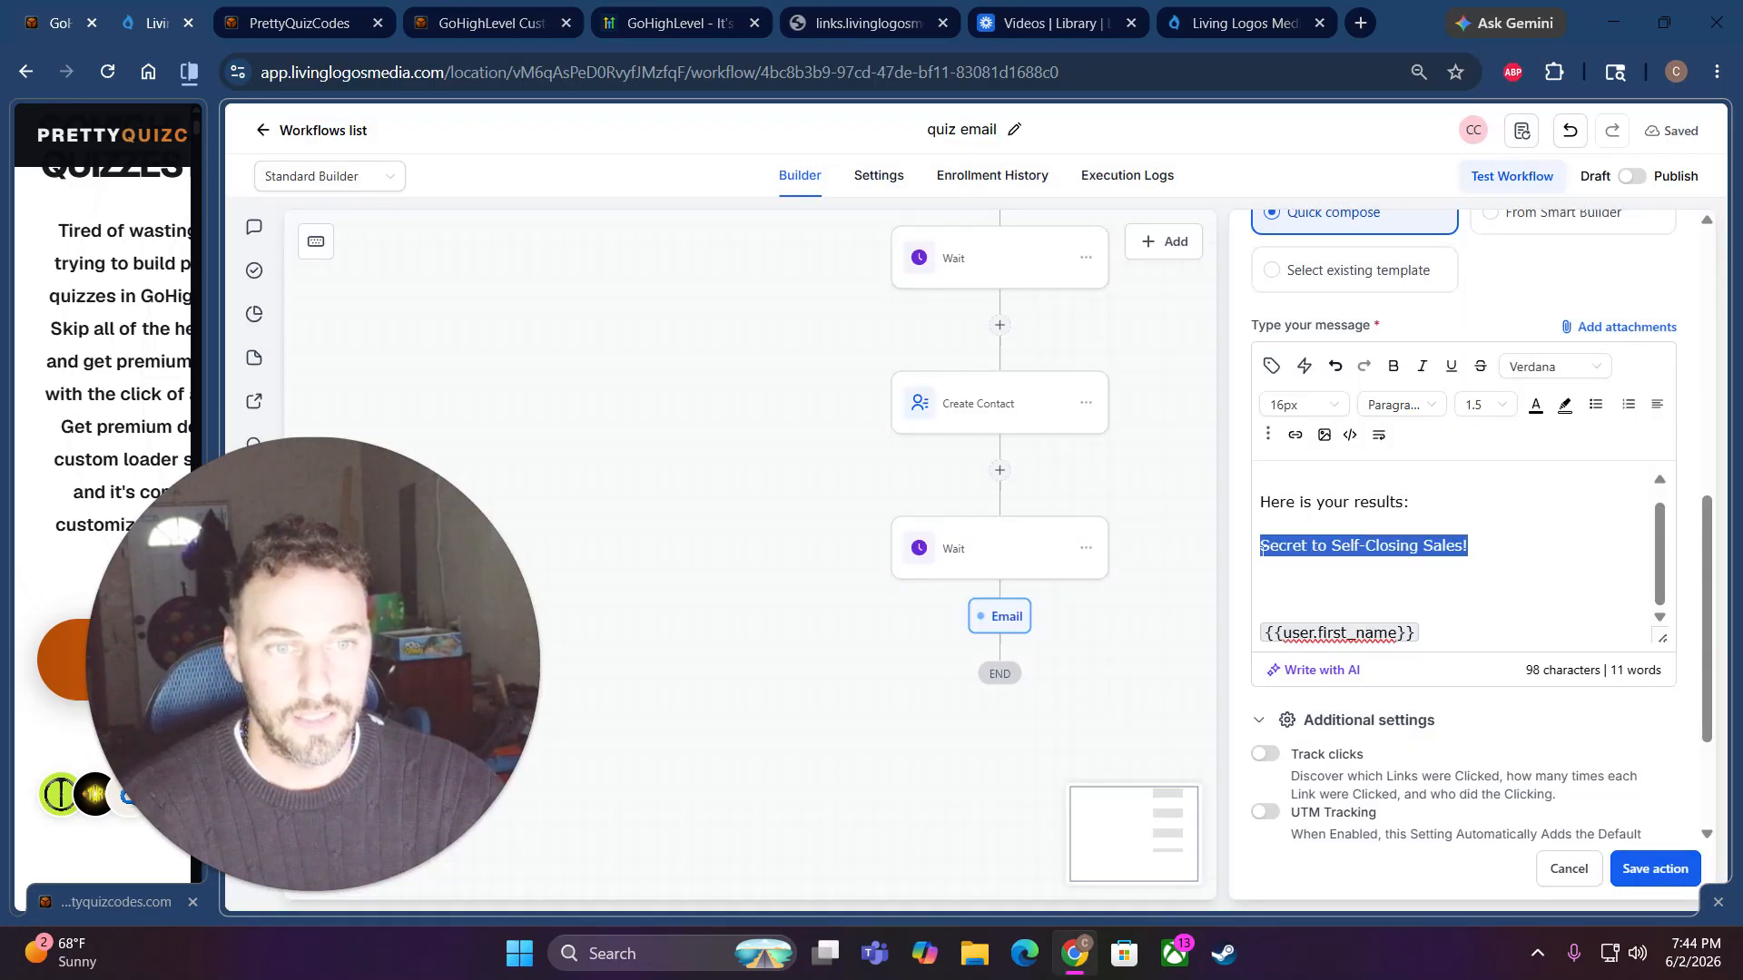
pyautogui.click(1295, 435)
pyautogui.click(788, 513)
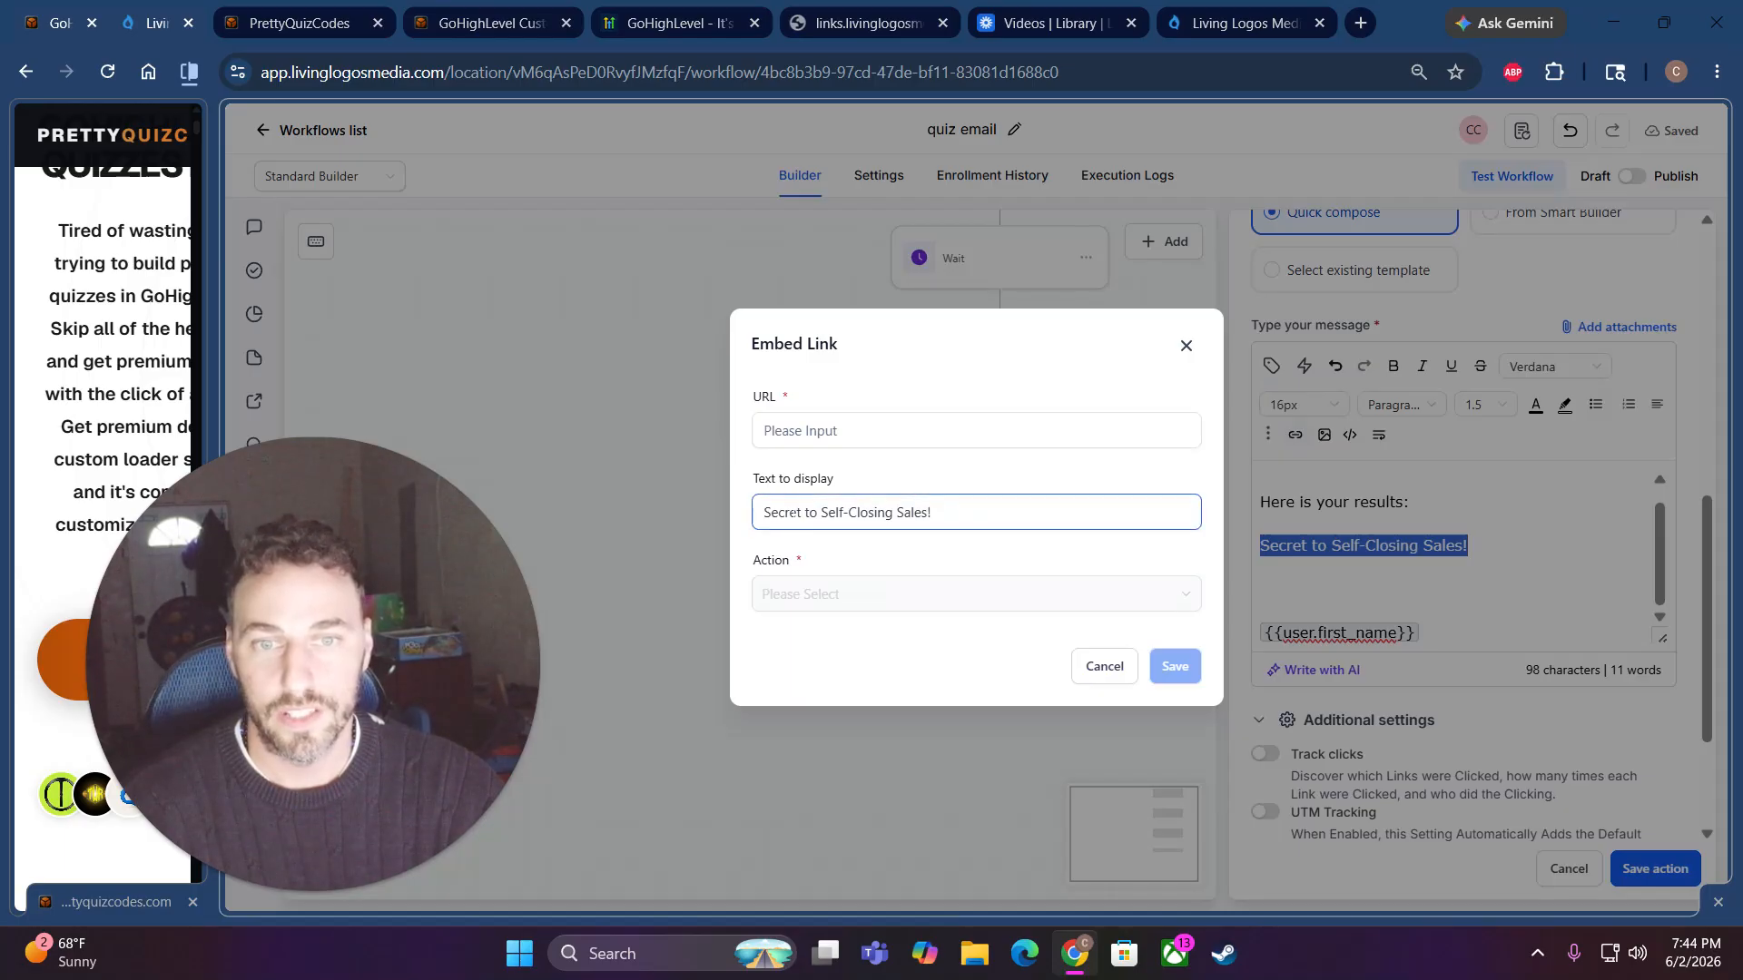
pyautogui.click(807, 431)
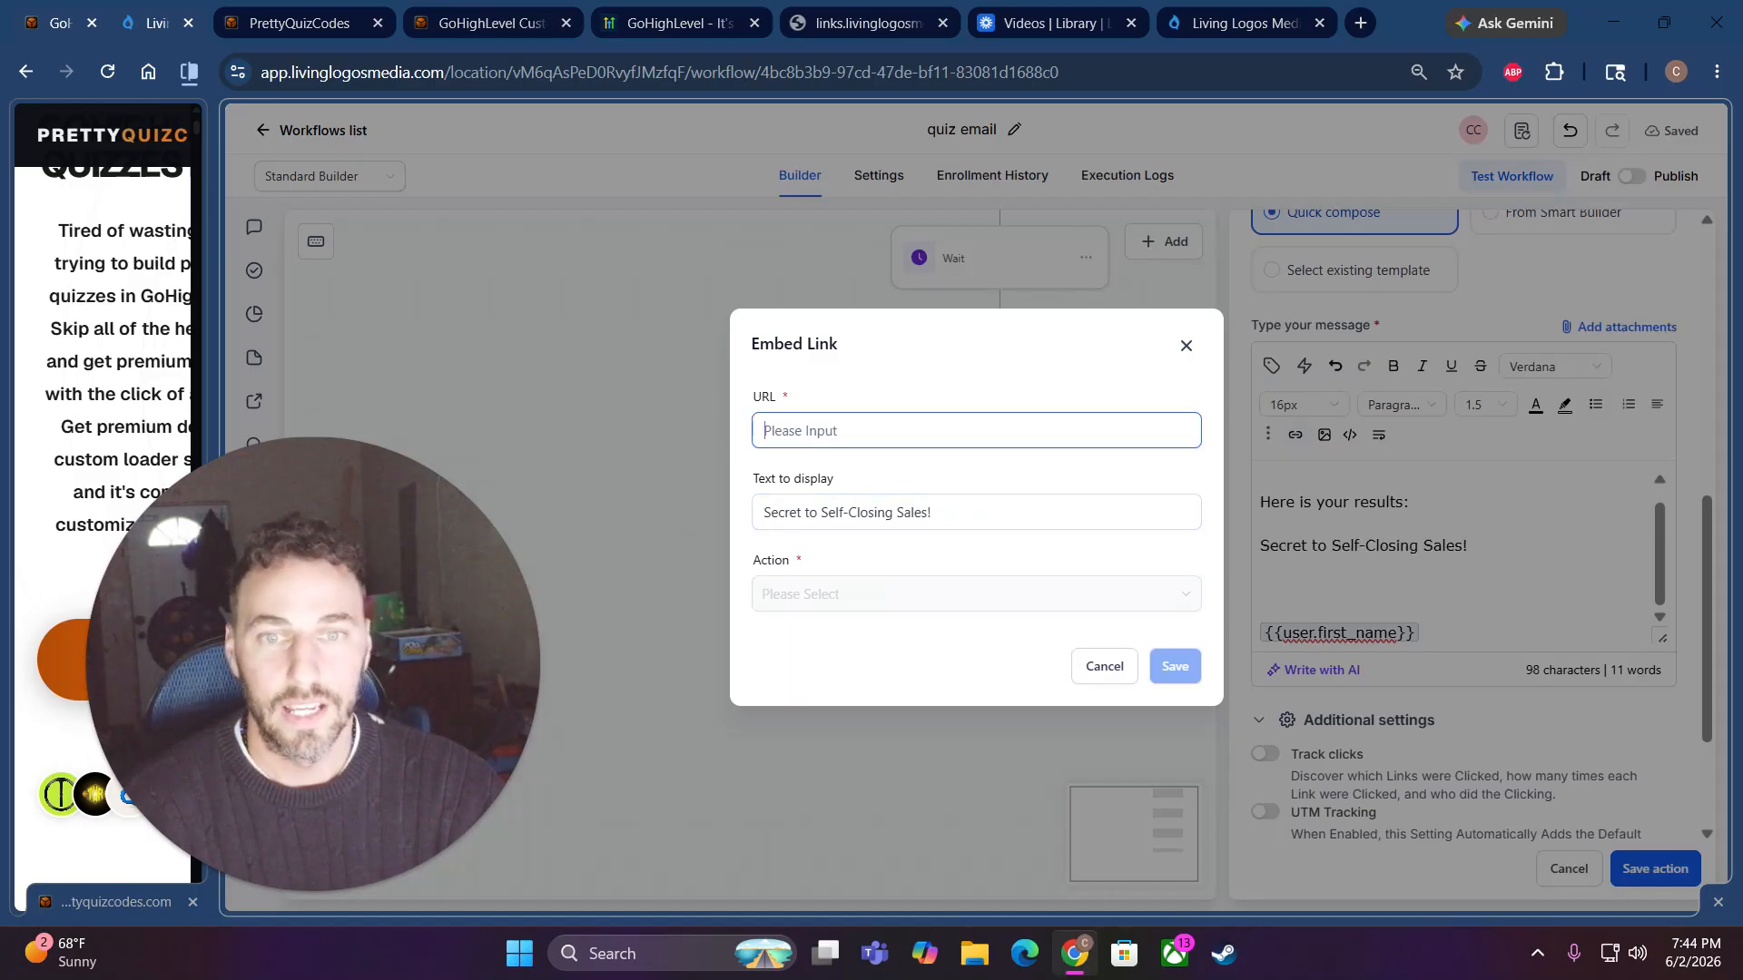
pyautogui.click(1187, 348)
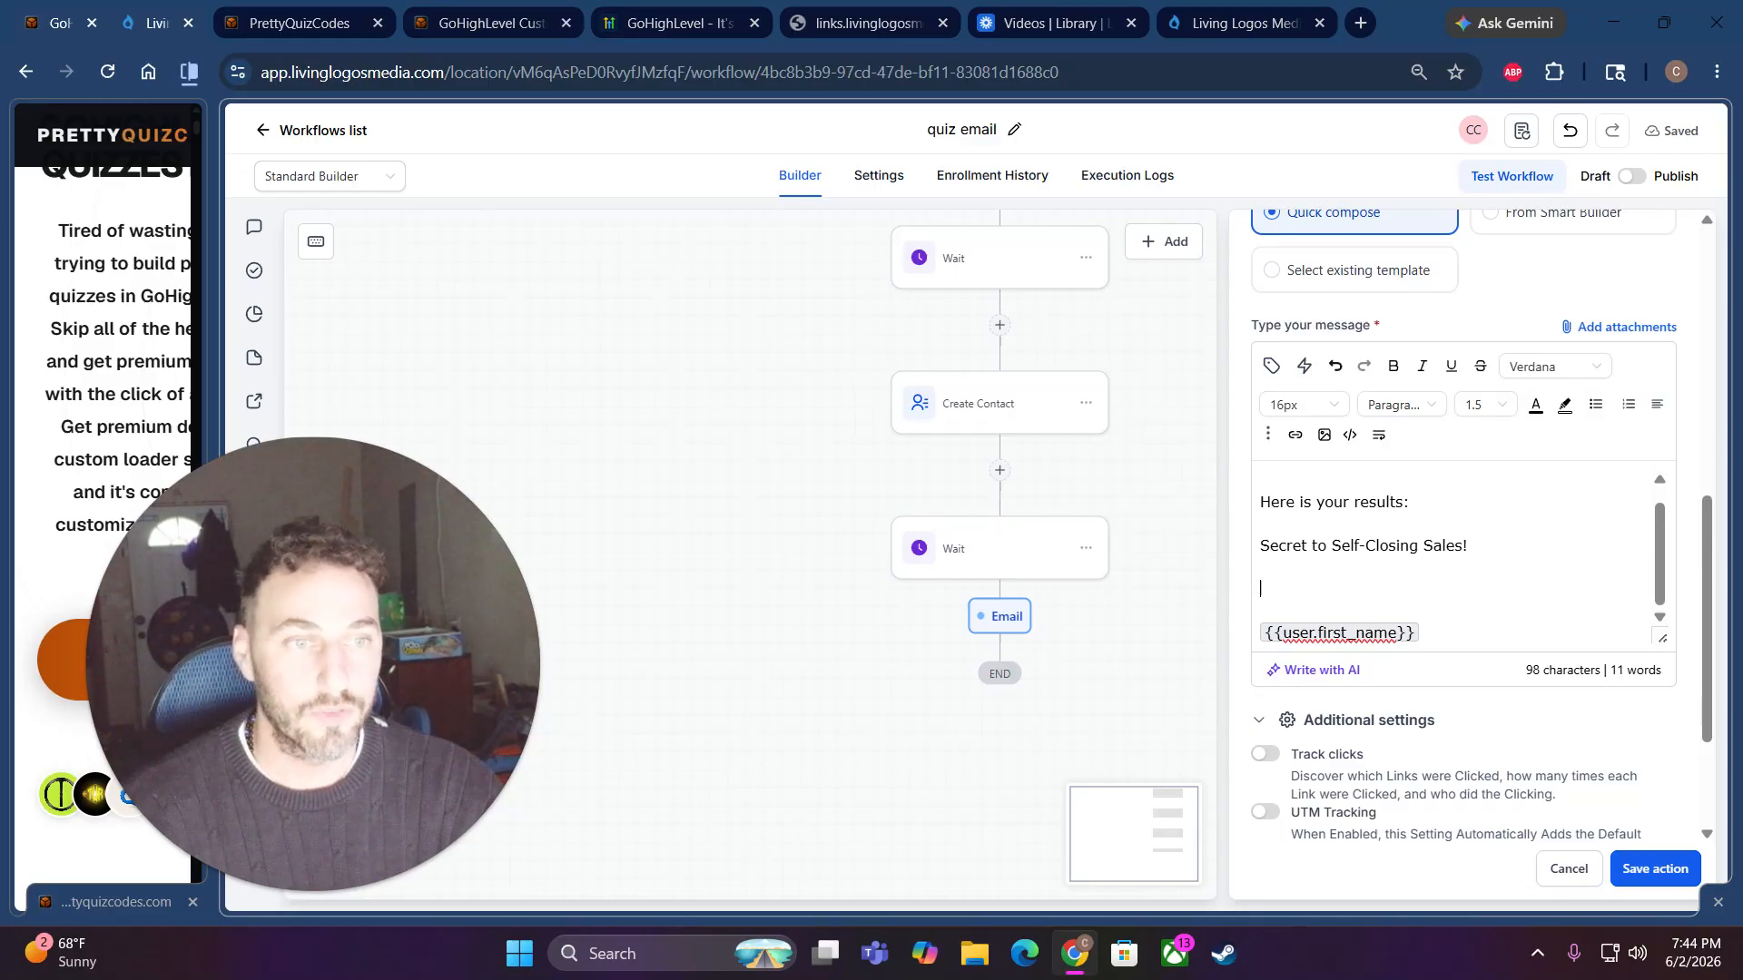
# - Add the placeholder line "Insert your paraagraph here." between "Secret to Self-Closing Sales!" and the sign-off
pyautogui.scroll(1, 1453, 563)
pyautogui.scroll(-1, 1452, 563)
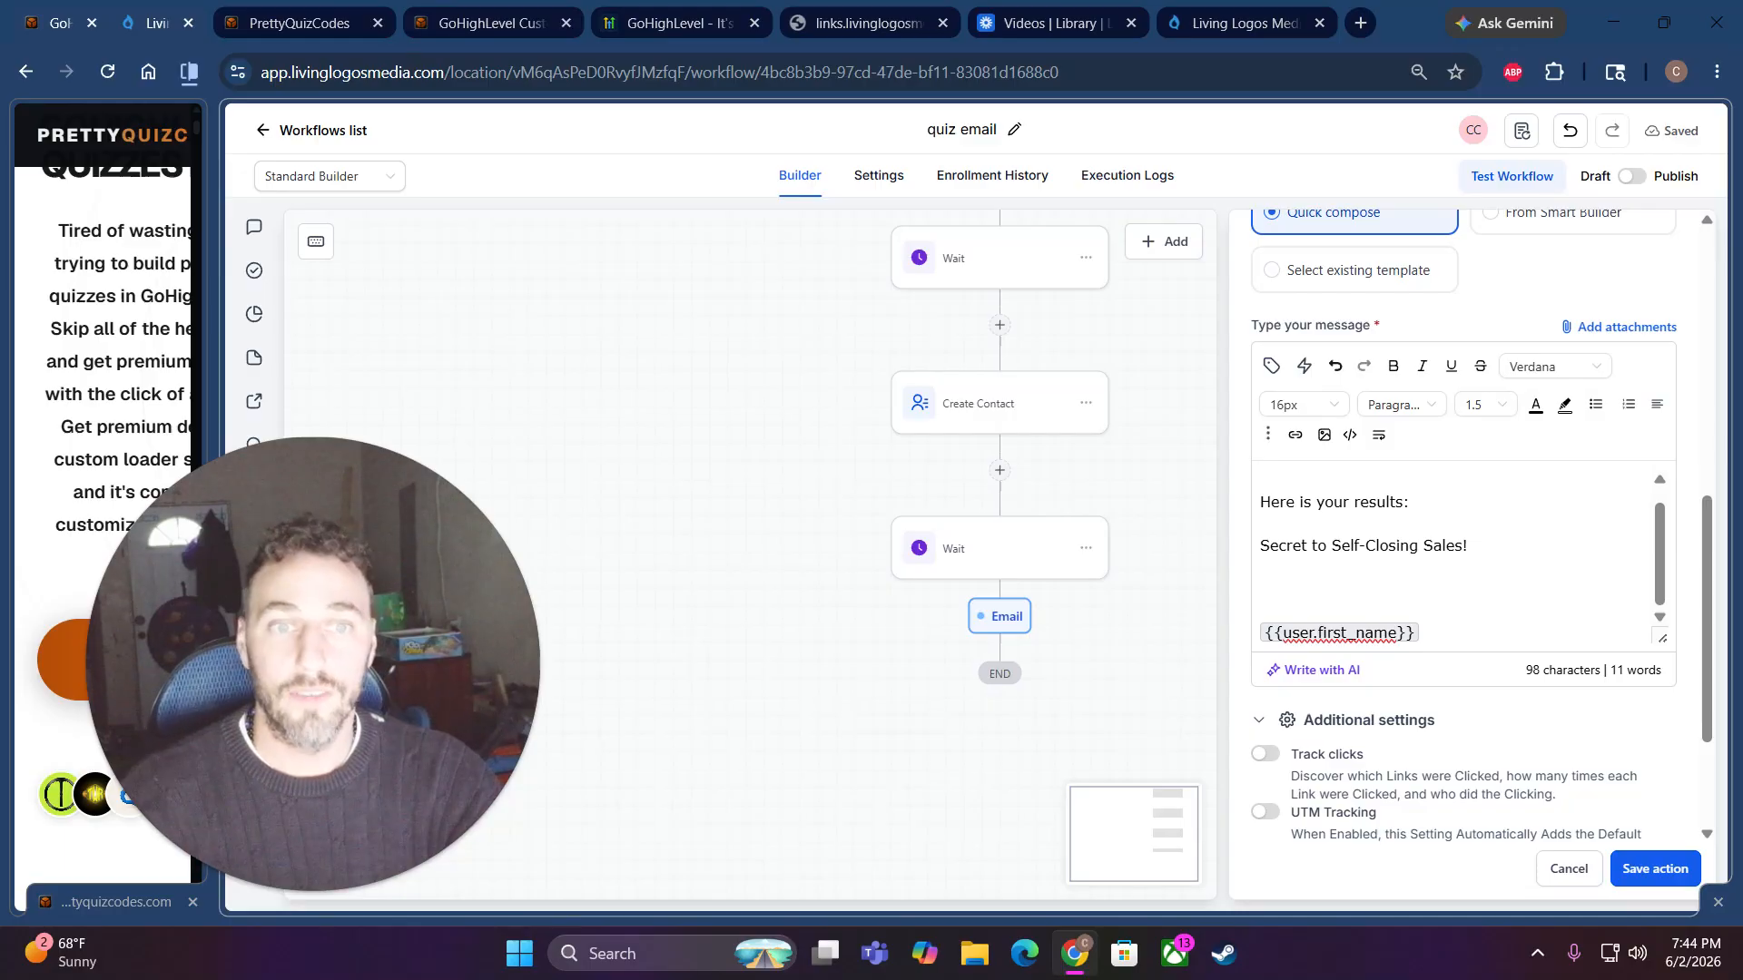
pyautogui.scroll(1, 1456, 563)
pyautogui.scroll(-1, 1456, 563)
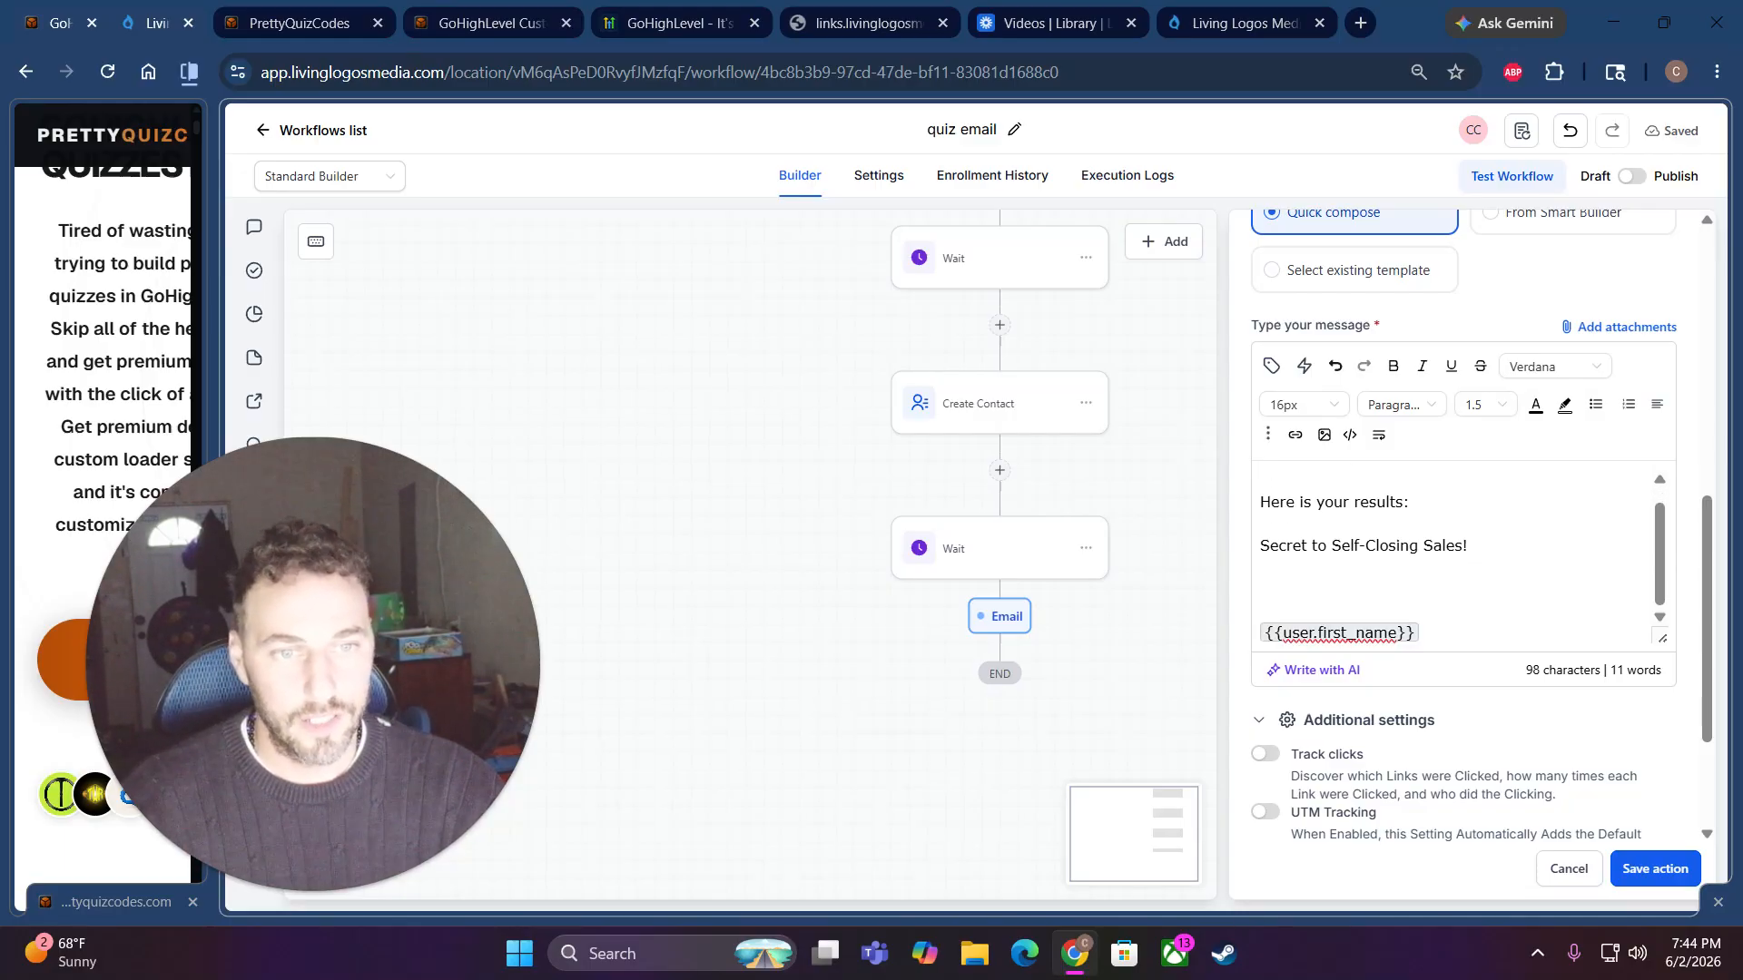
pyautogui.write('In')
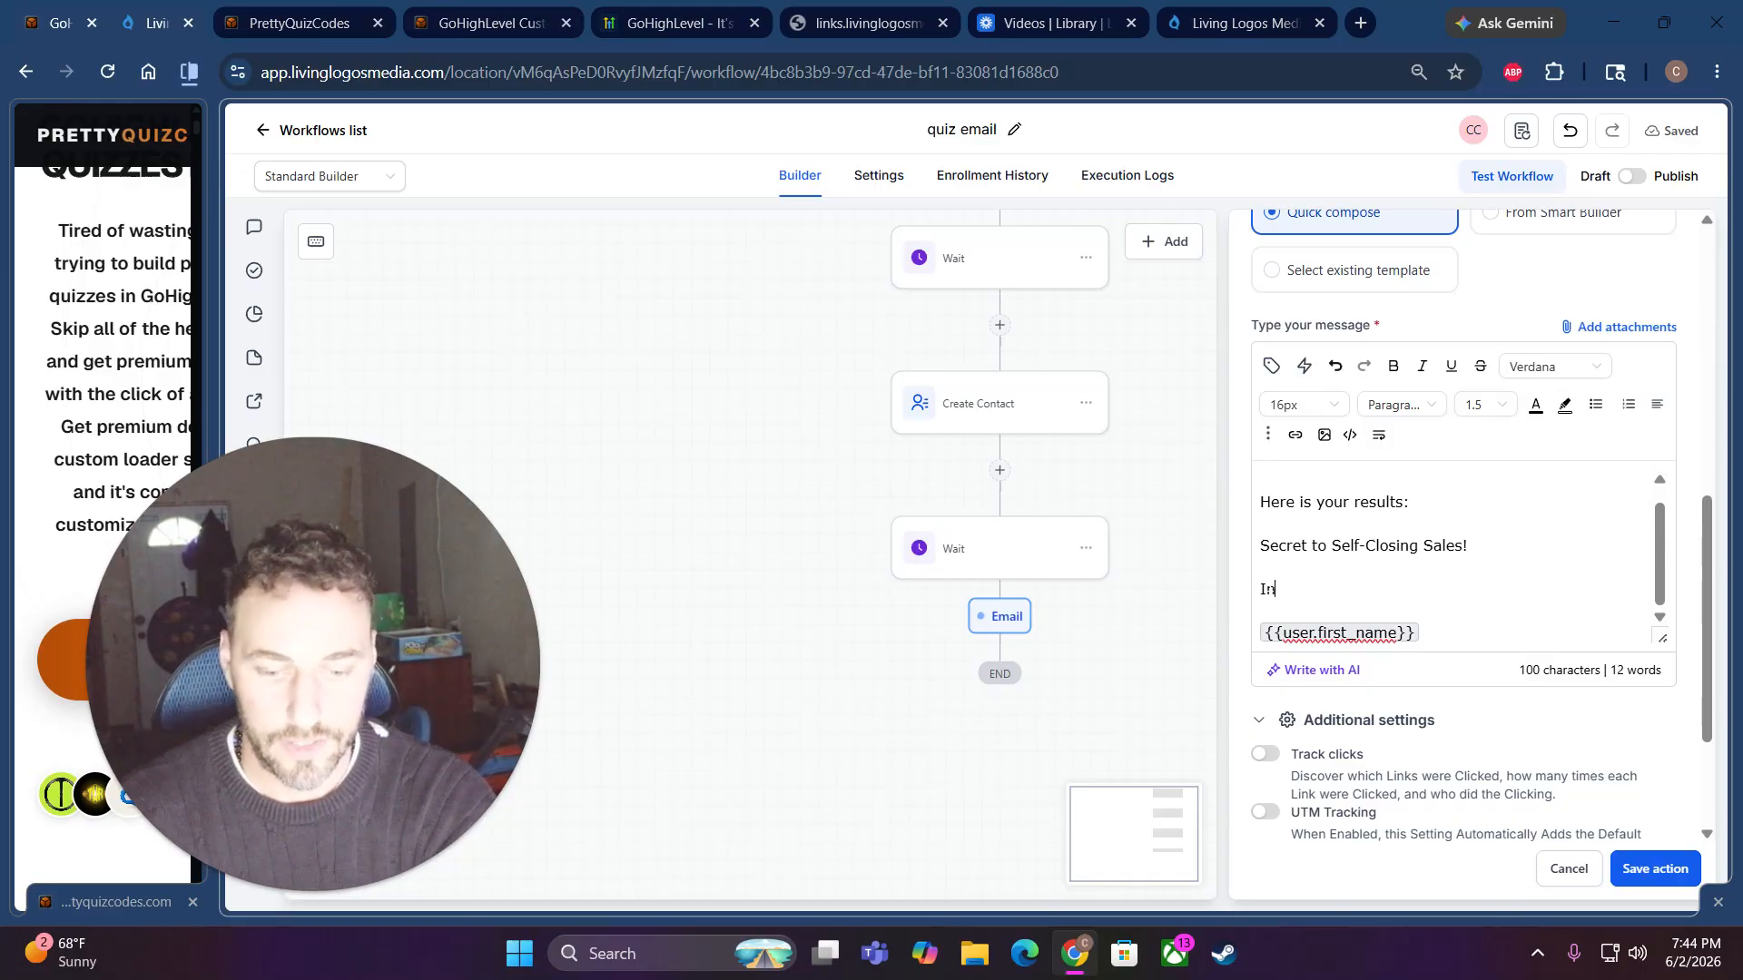
pyautogui.write('sert your ')
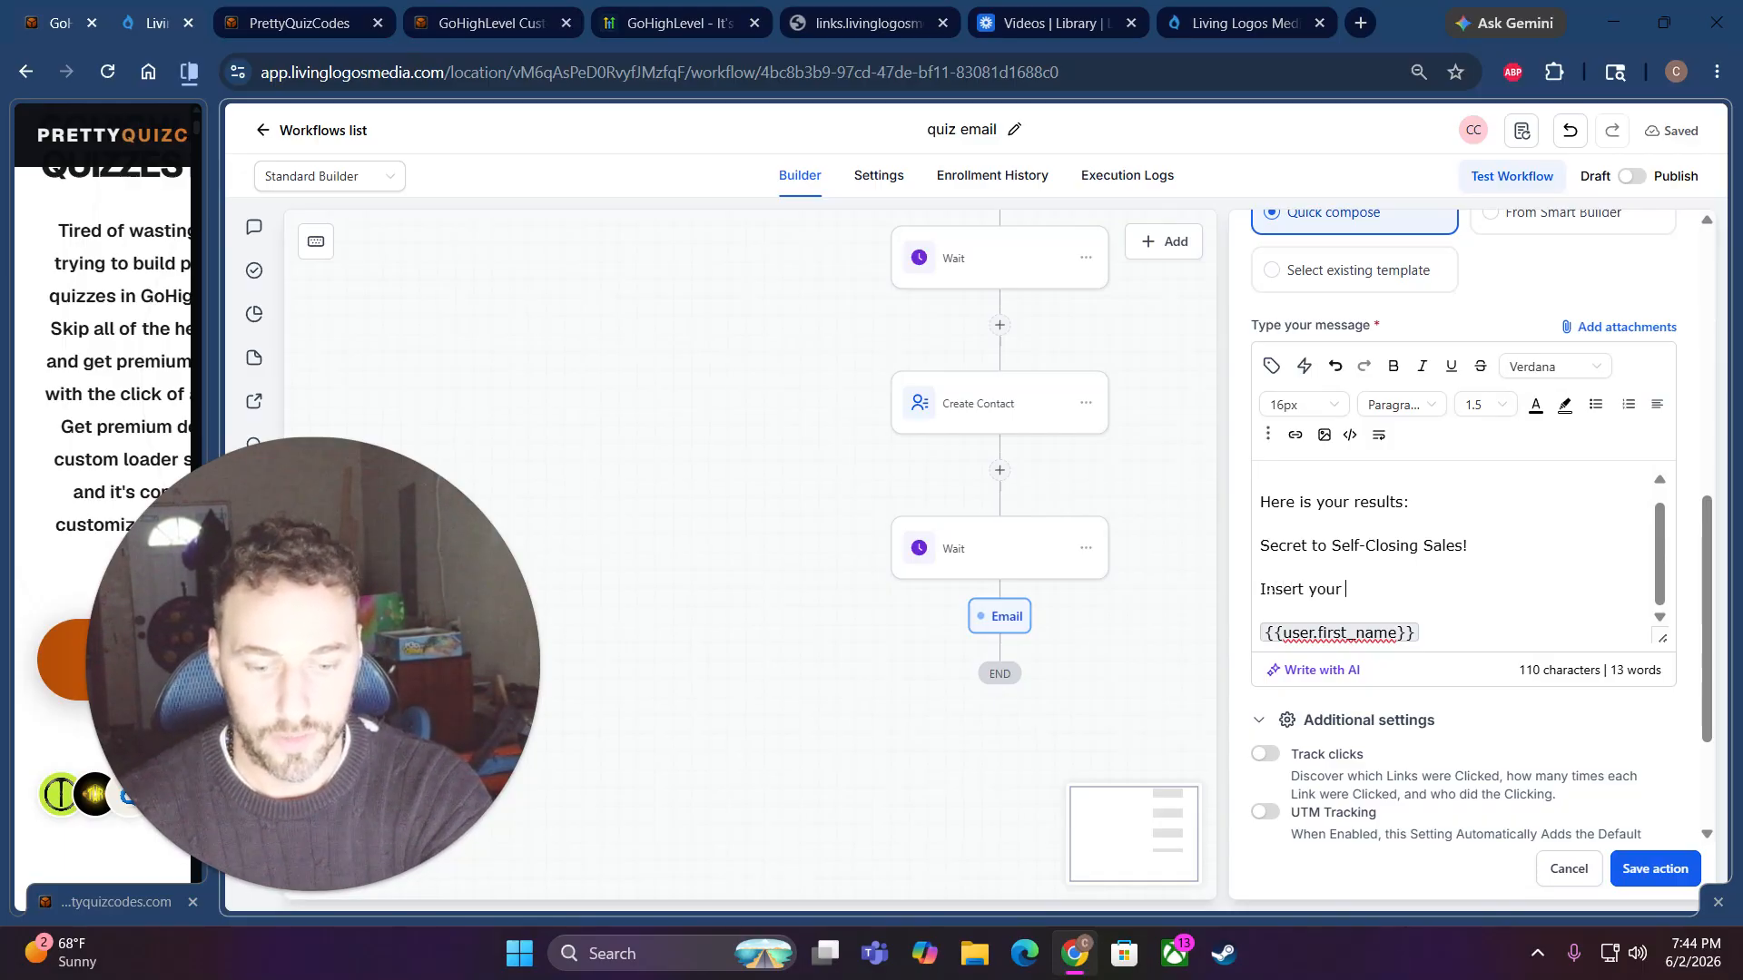
pyautogui.write('paraagr')
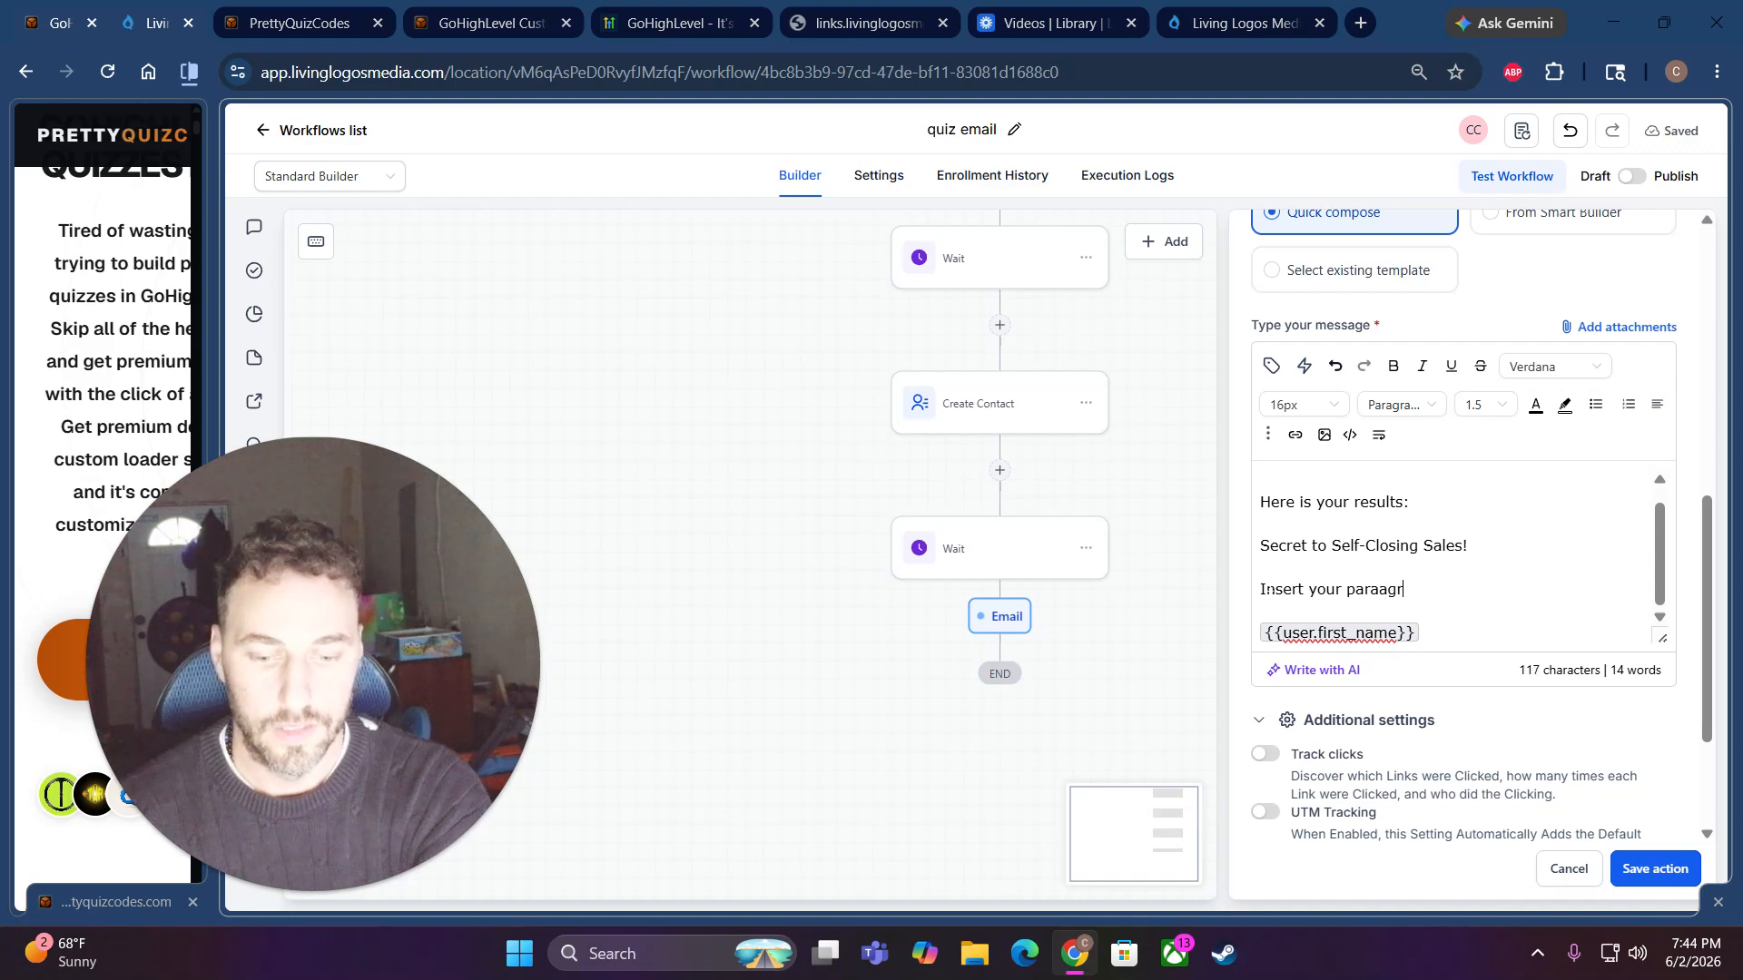
pyautogui.write('aph here.')
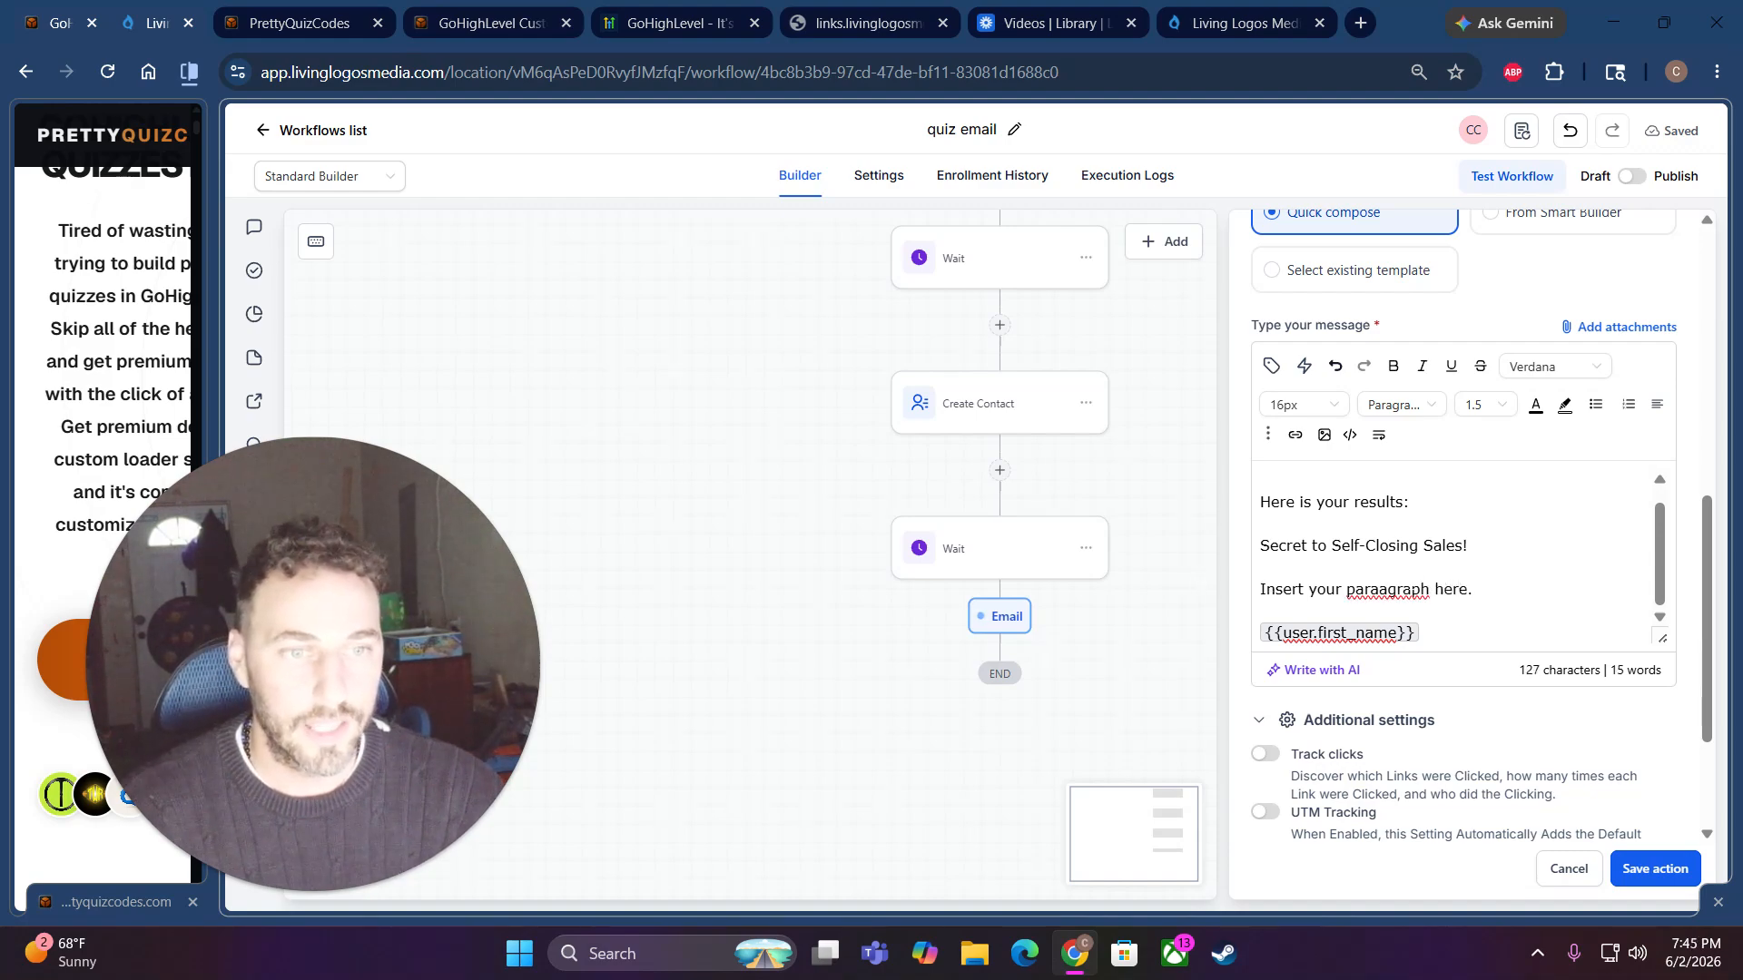
# - Correct the misspelled word in the email's placeholder line to "paragraph" and save the email action
pyautogui.press('BackSpace')
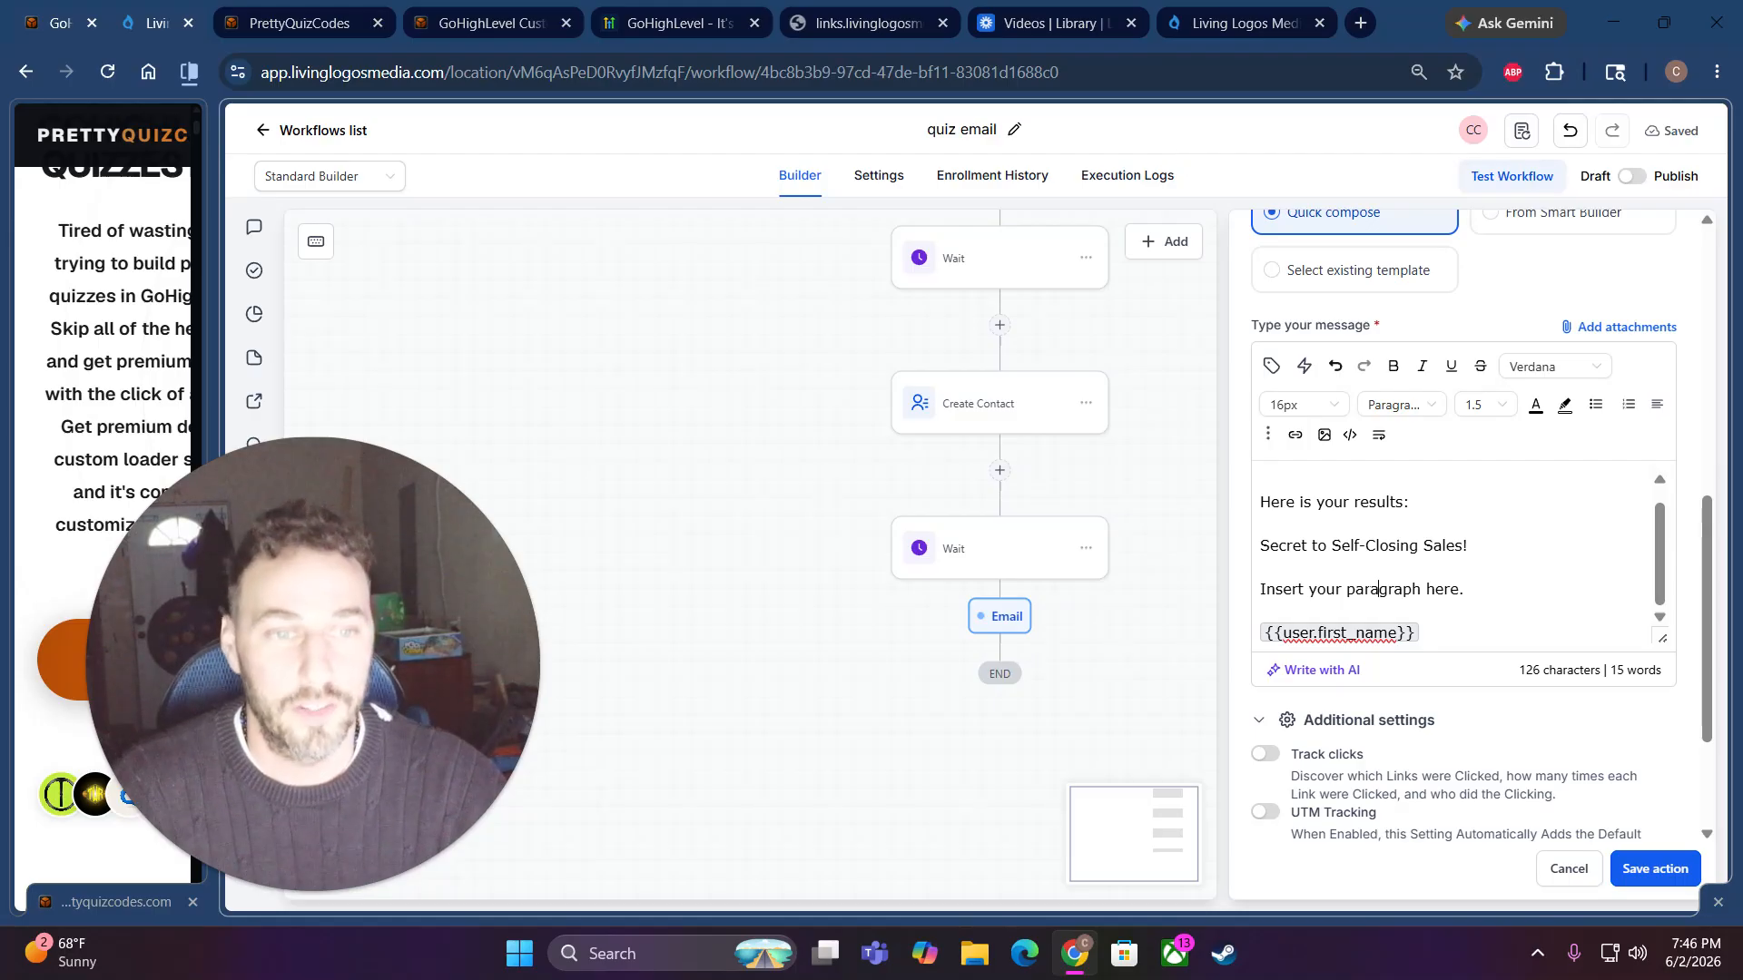
pyautogui.click(1664, 870)
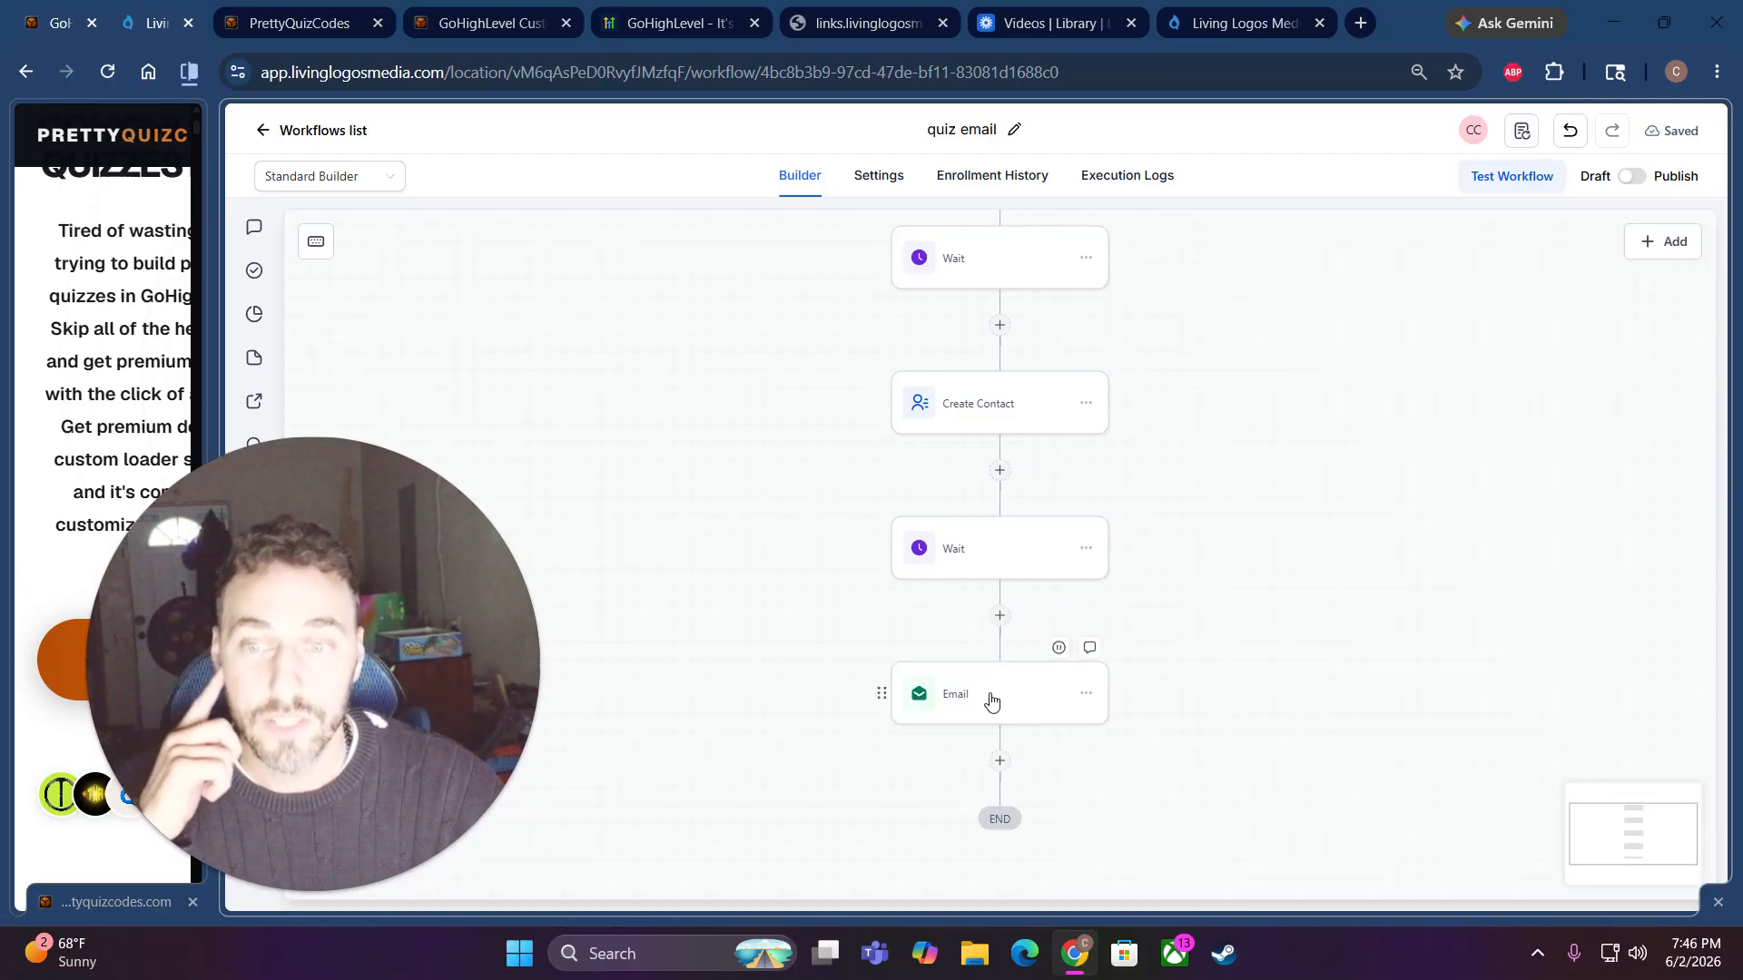
# - Add a second filter on Overall Score to the workflow's existing Quiz Submitted trigger
pyautogui.moveTo(298, 730); pyautogui.dragTo(398, 516)
pyautogui.click(321, 815)
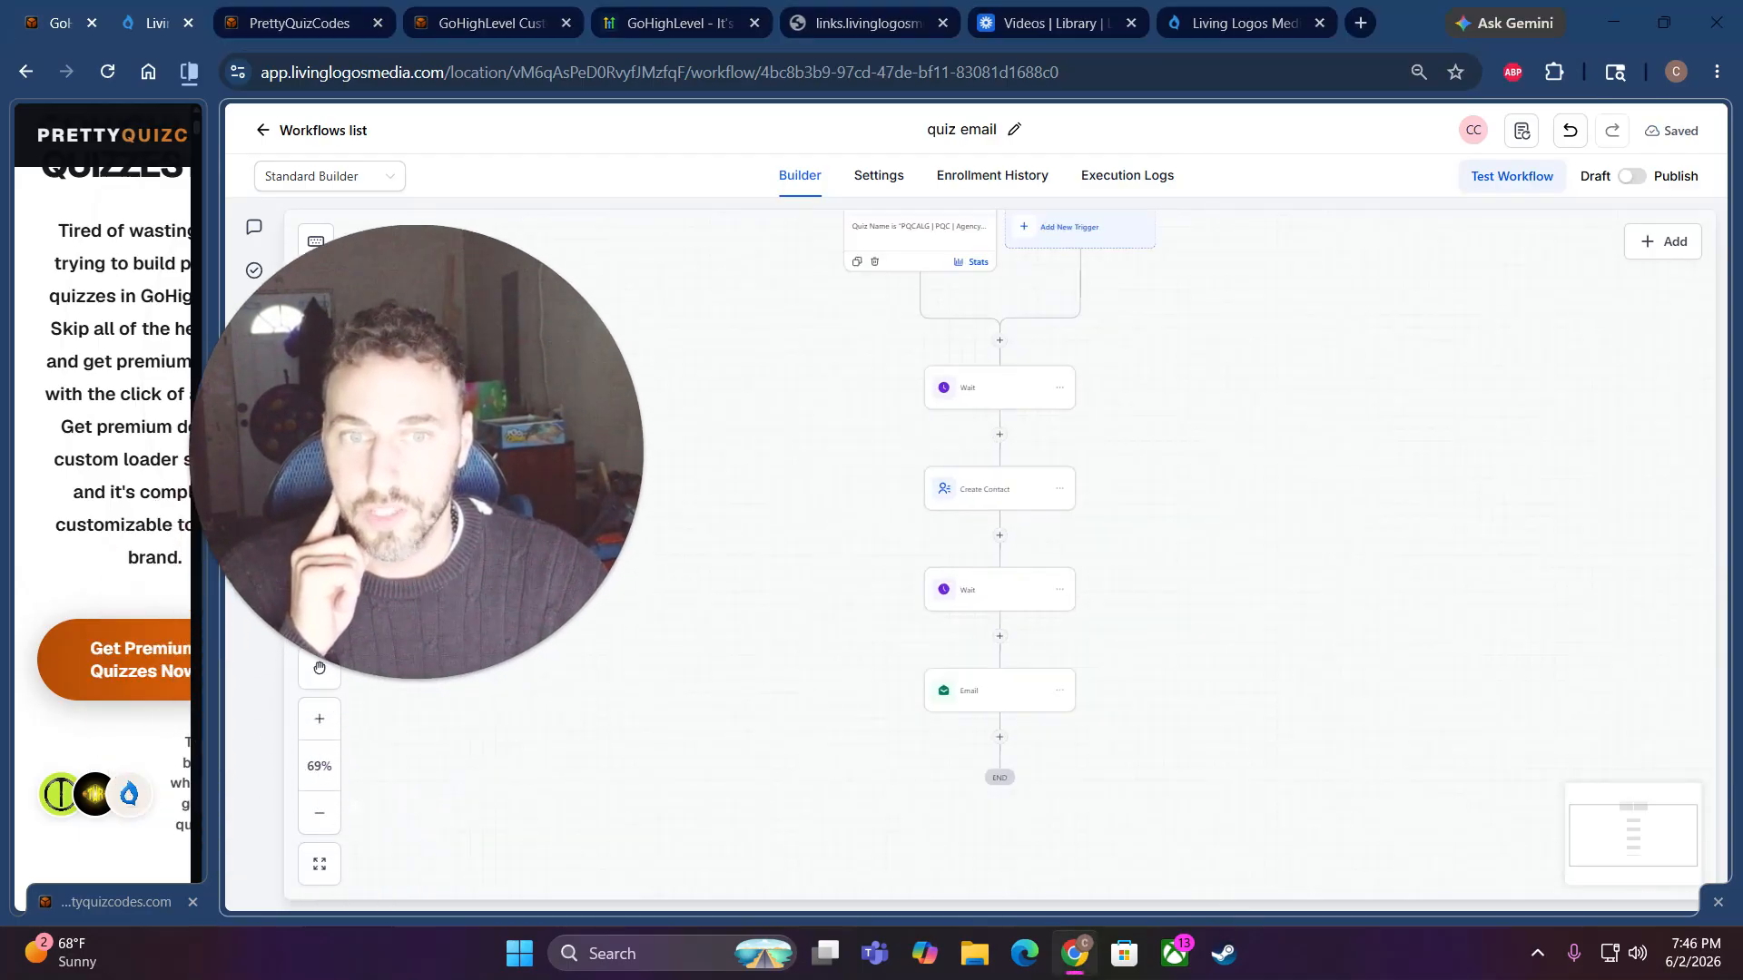
pyautogui.click(320, 815)
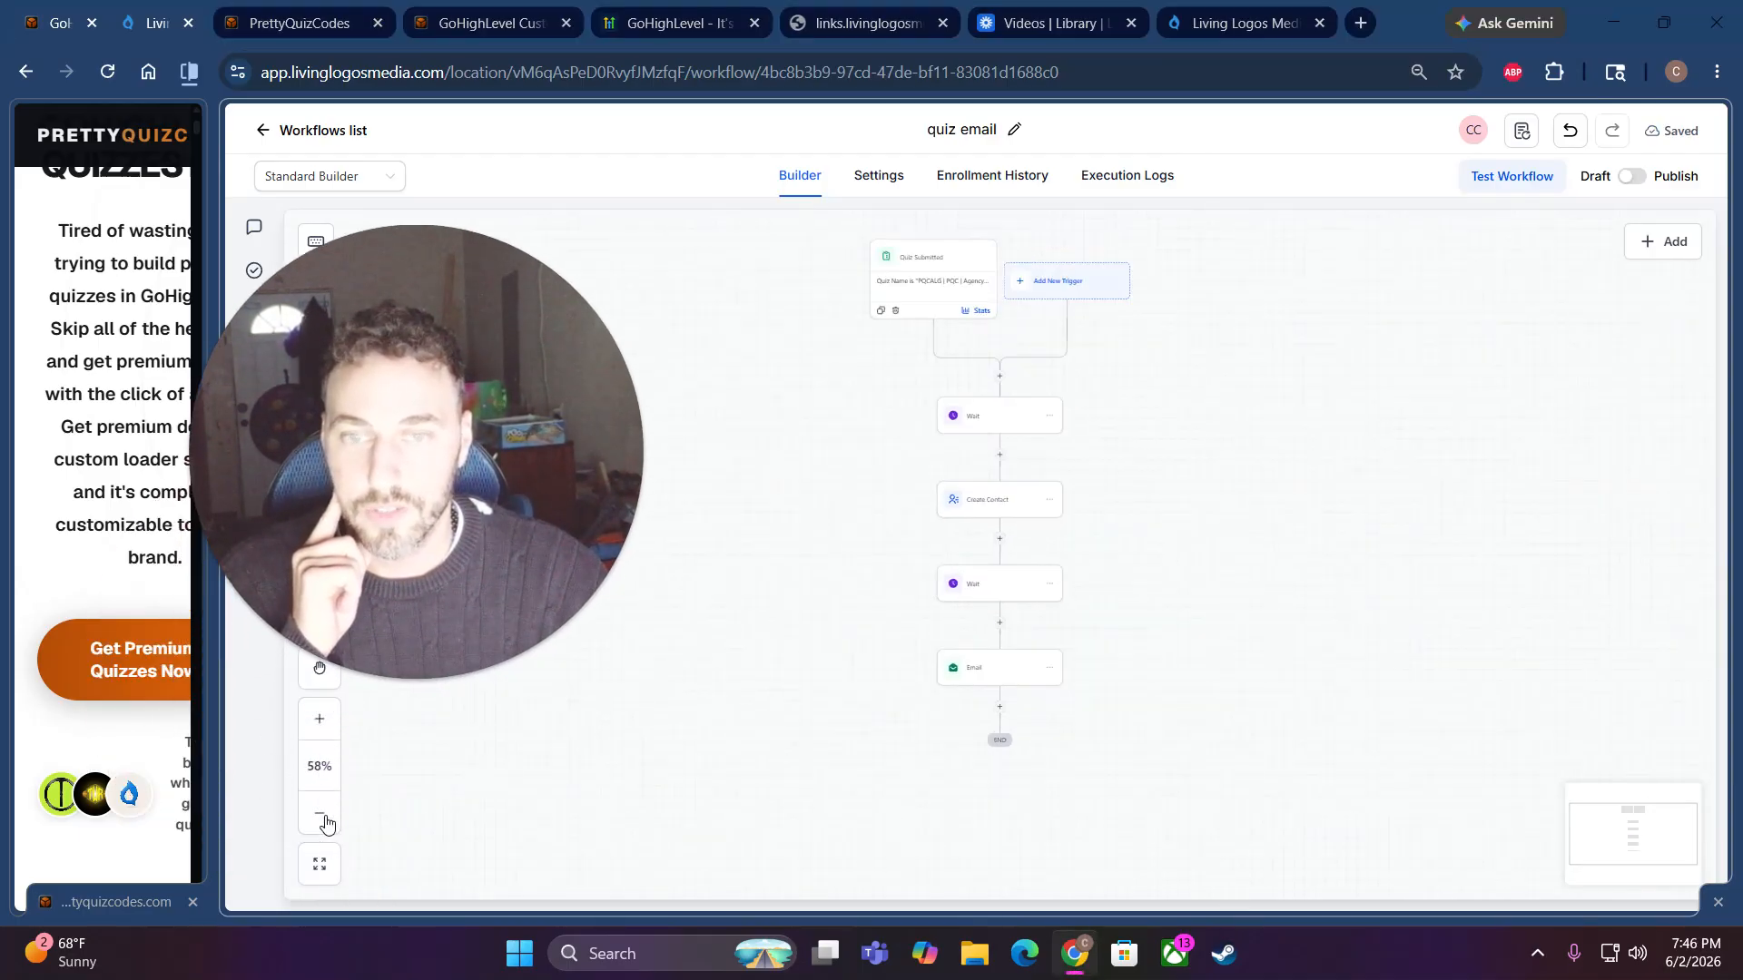
pyautogui.click(908, 299)
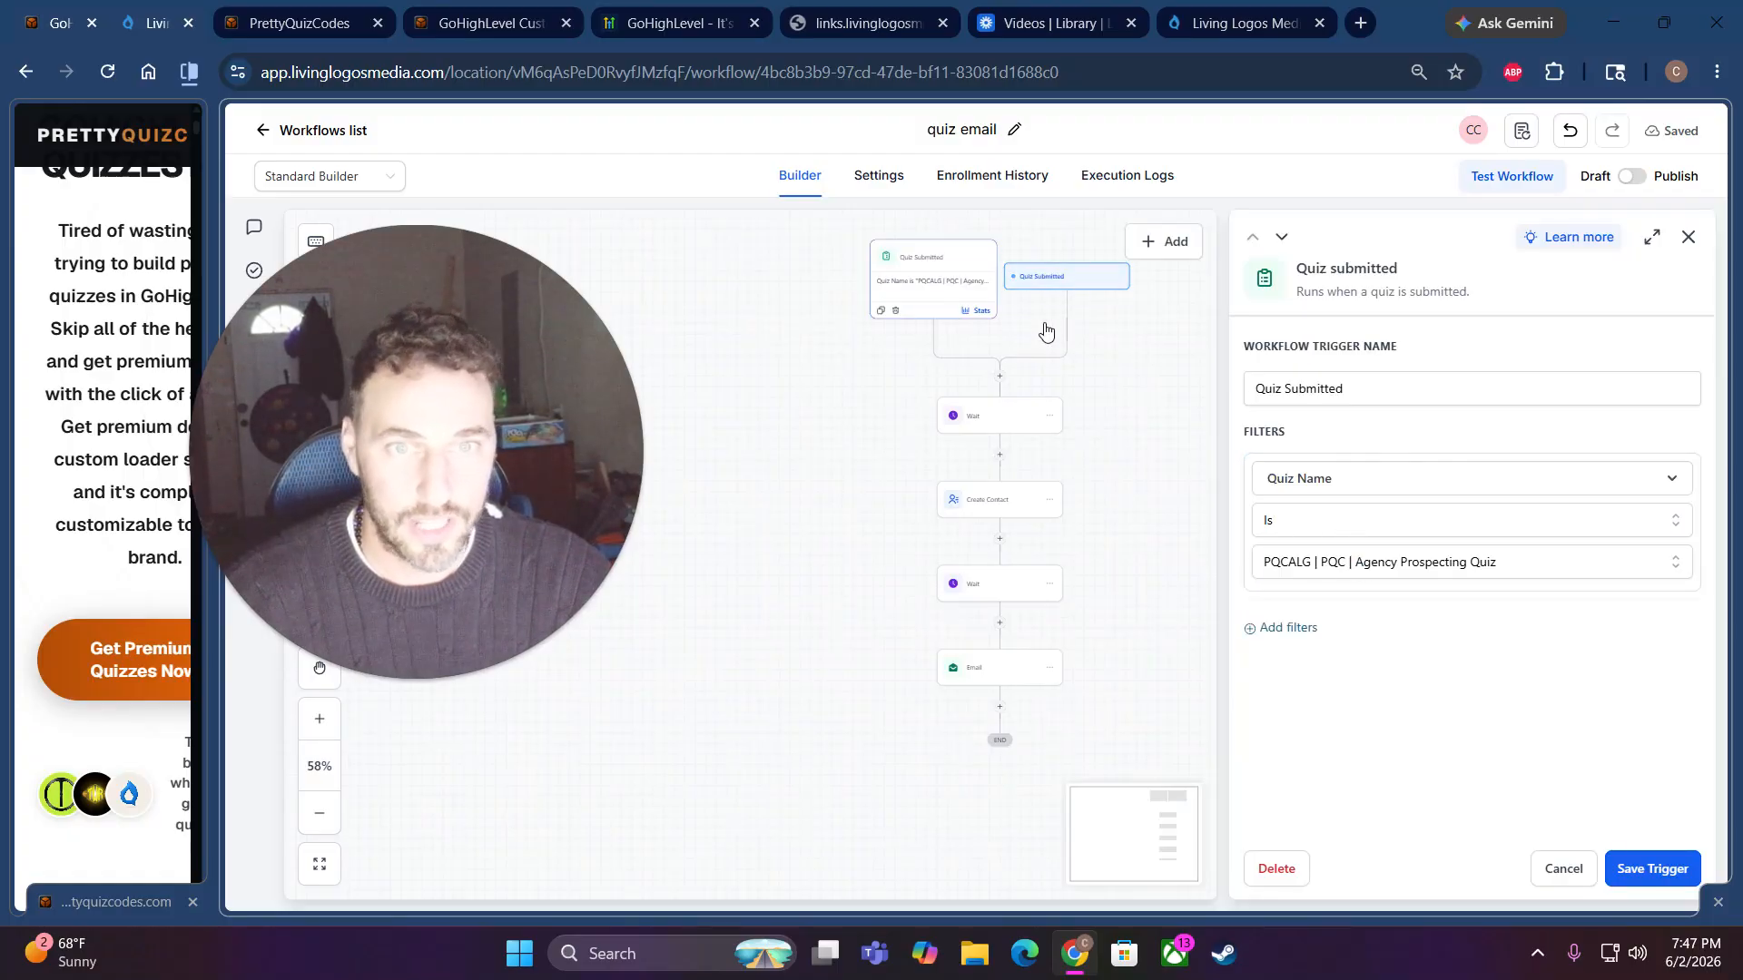
pyautogui.click(1280, 628)
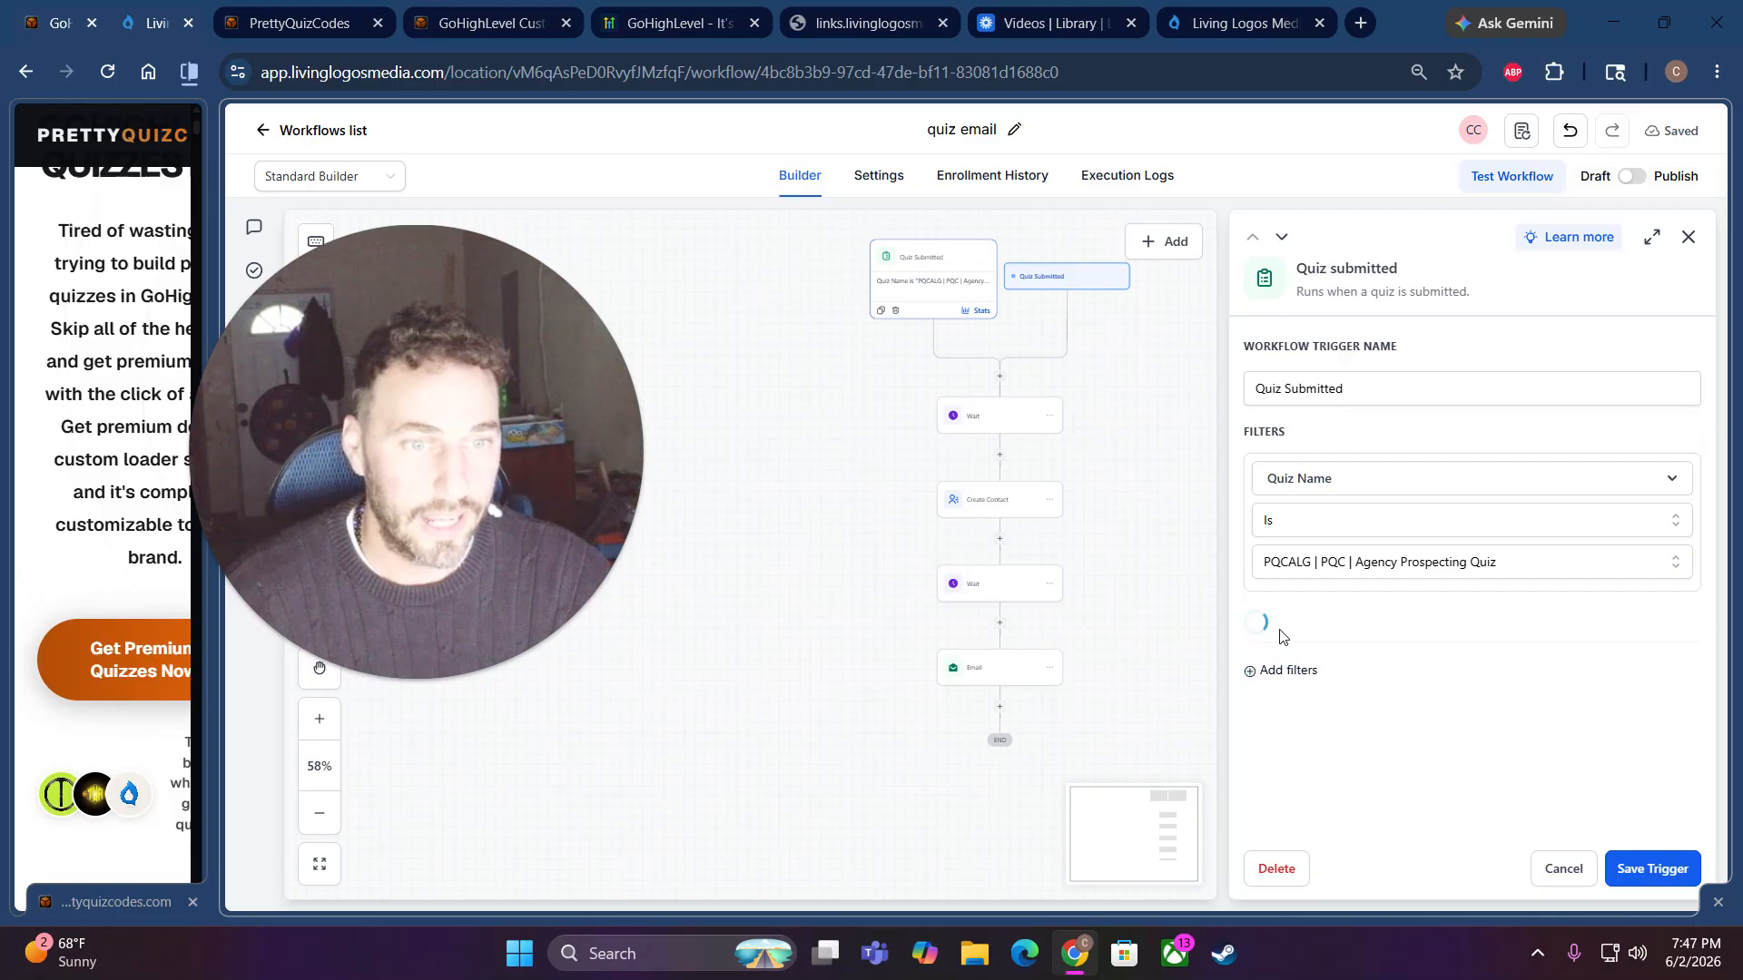
pyautogui.click(1371, 647)
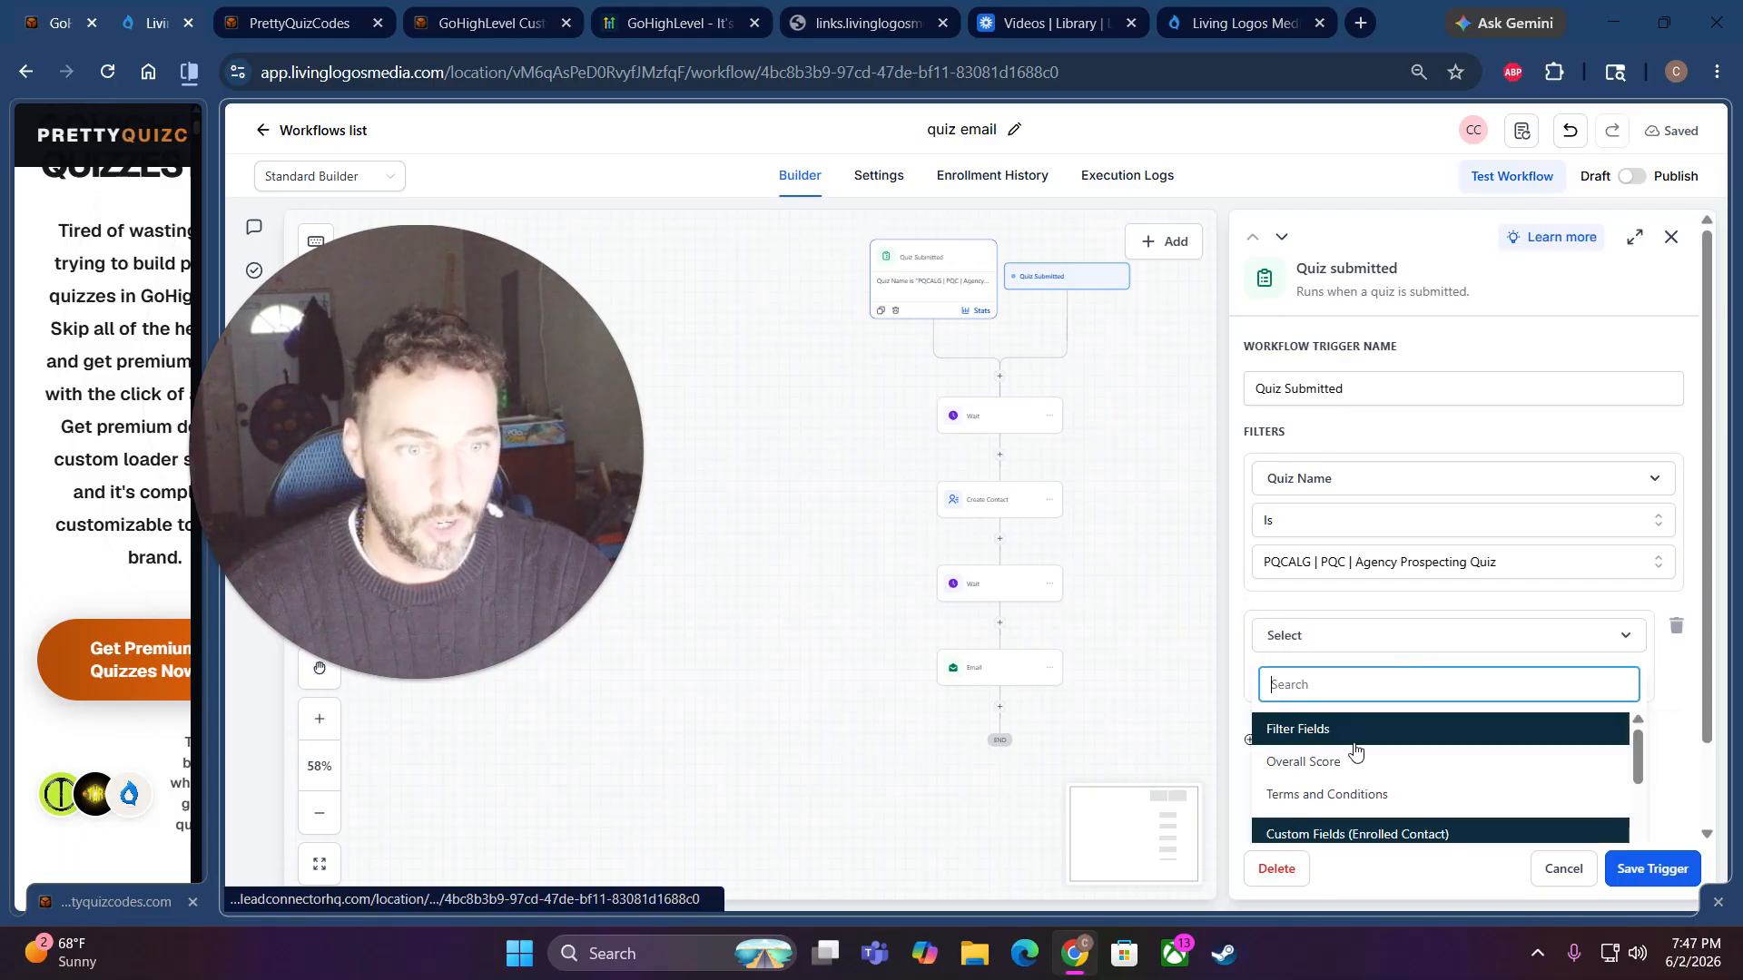
pyautogui.click(1353, 759)
# - Set the Overall Score filter to Less than 10 and save the trigger
pyautogui.click(1370, 679)
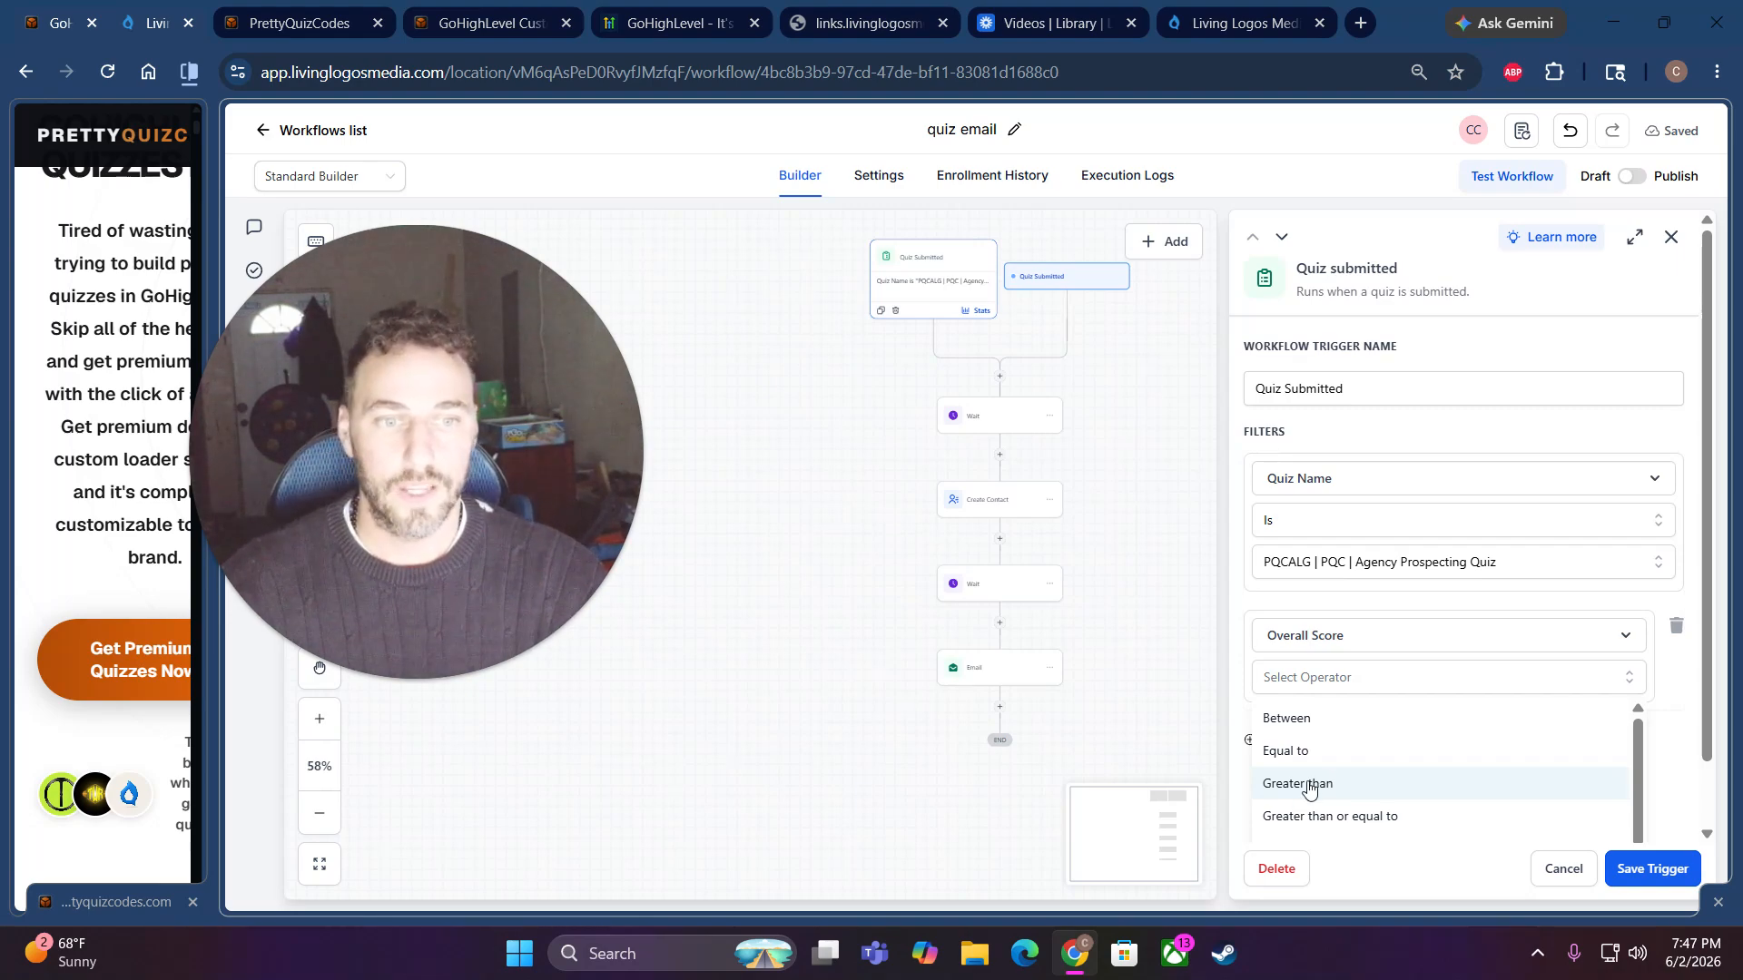
pyautogui.scroll(-2, 1335, 790)
pyautogui.scroll(-3, 1334, 790)
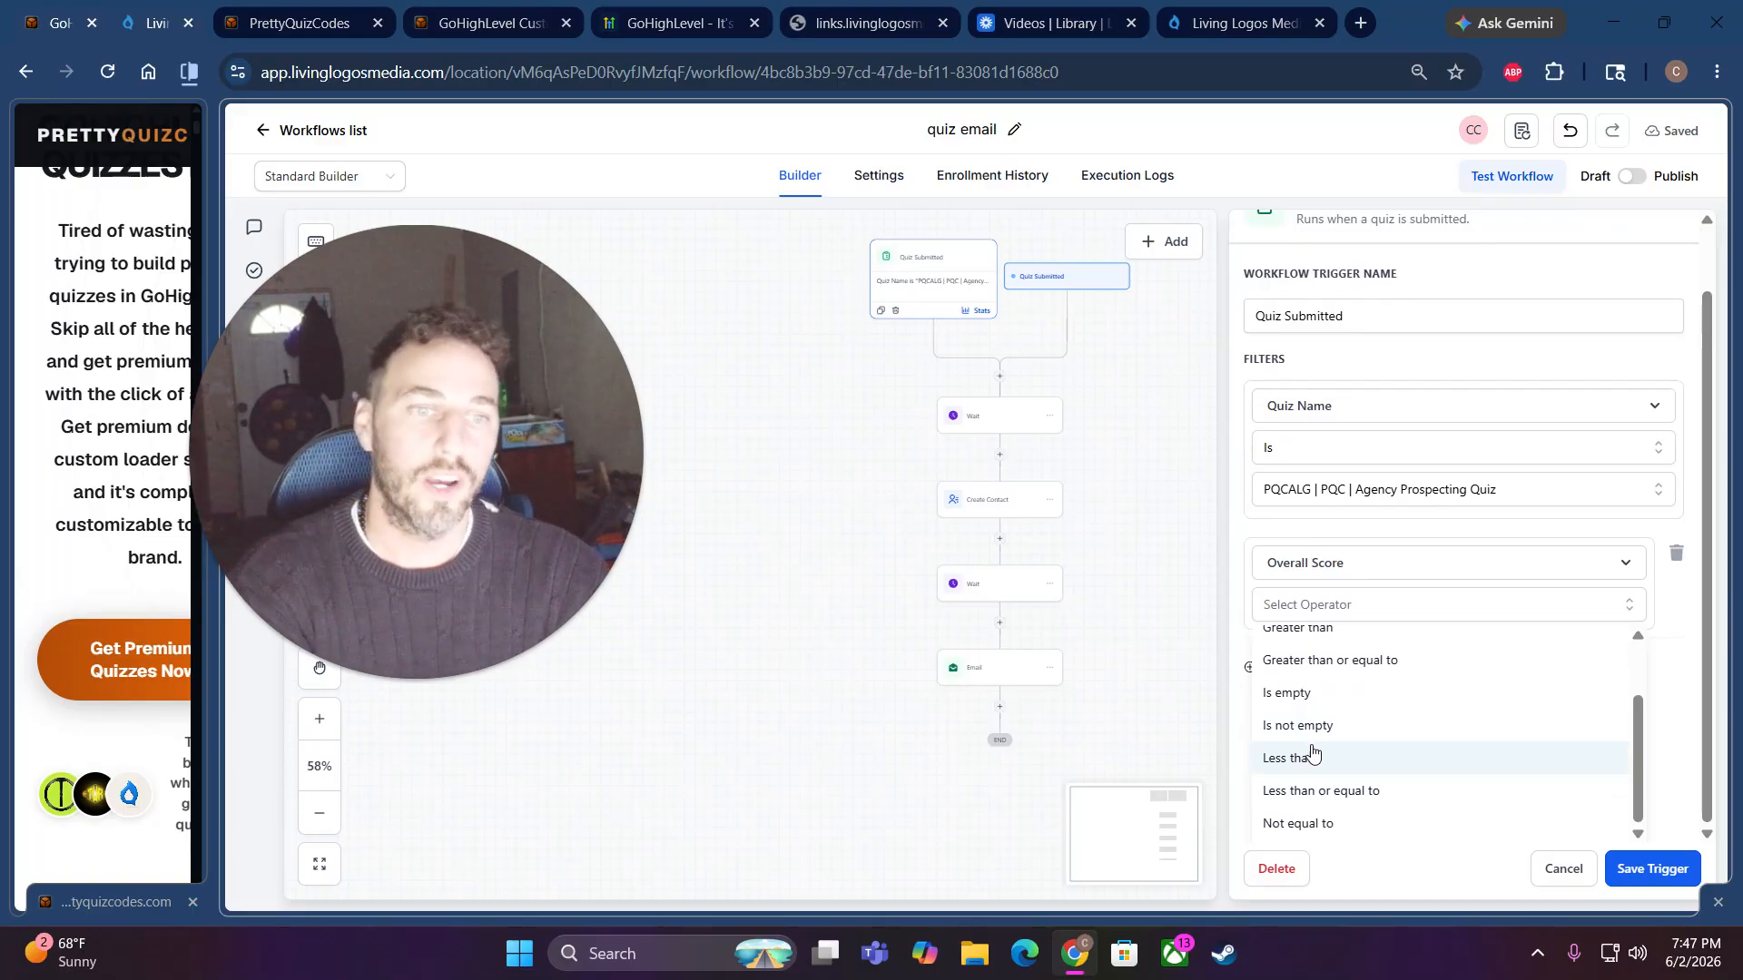
pyautogui.scroll(2, 1311, 754)
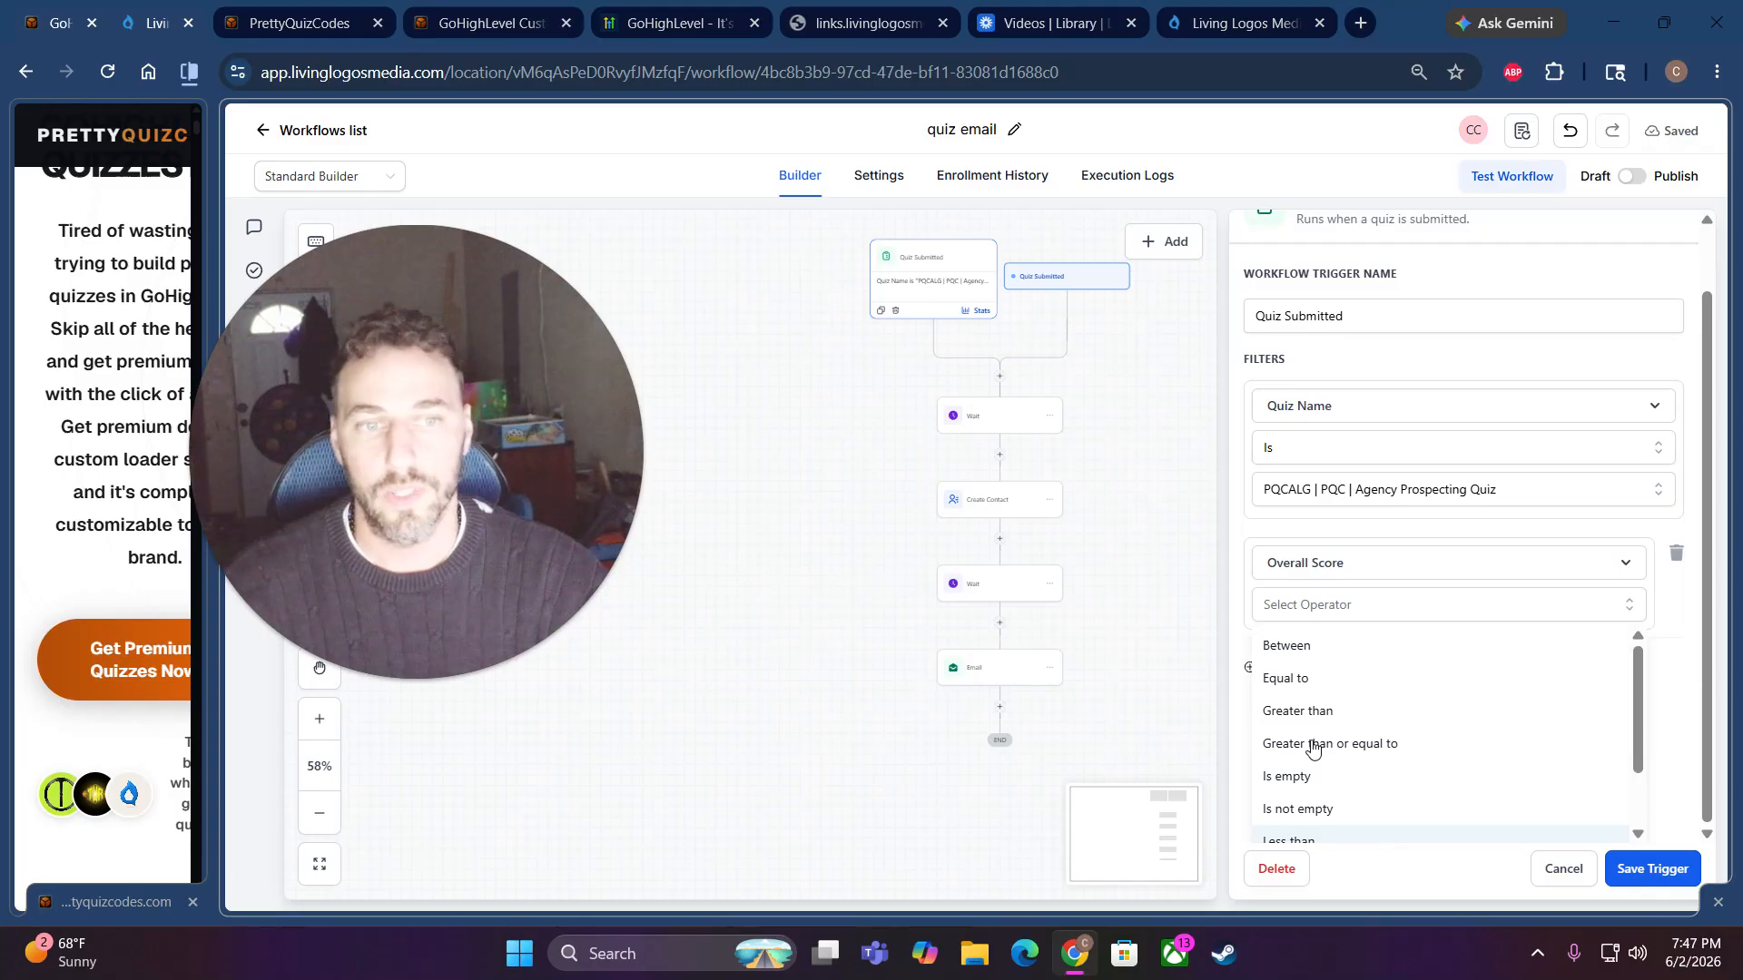
pyautogui.scroll(1, 1310, 745)
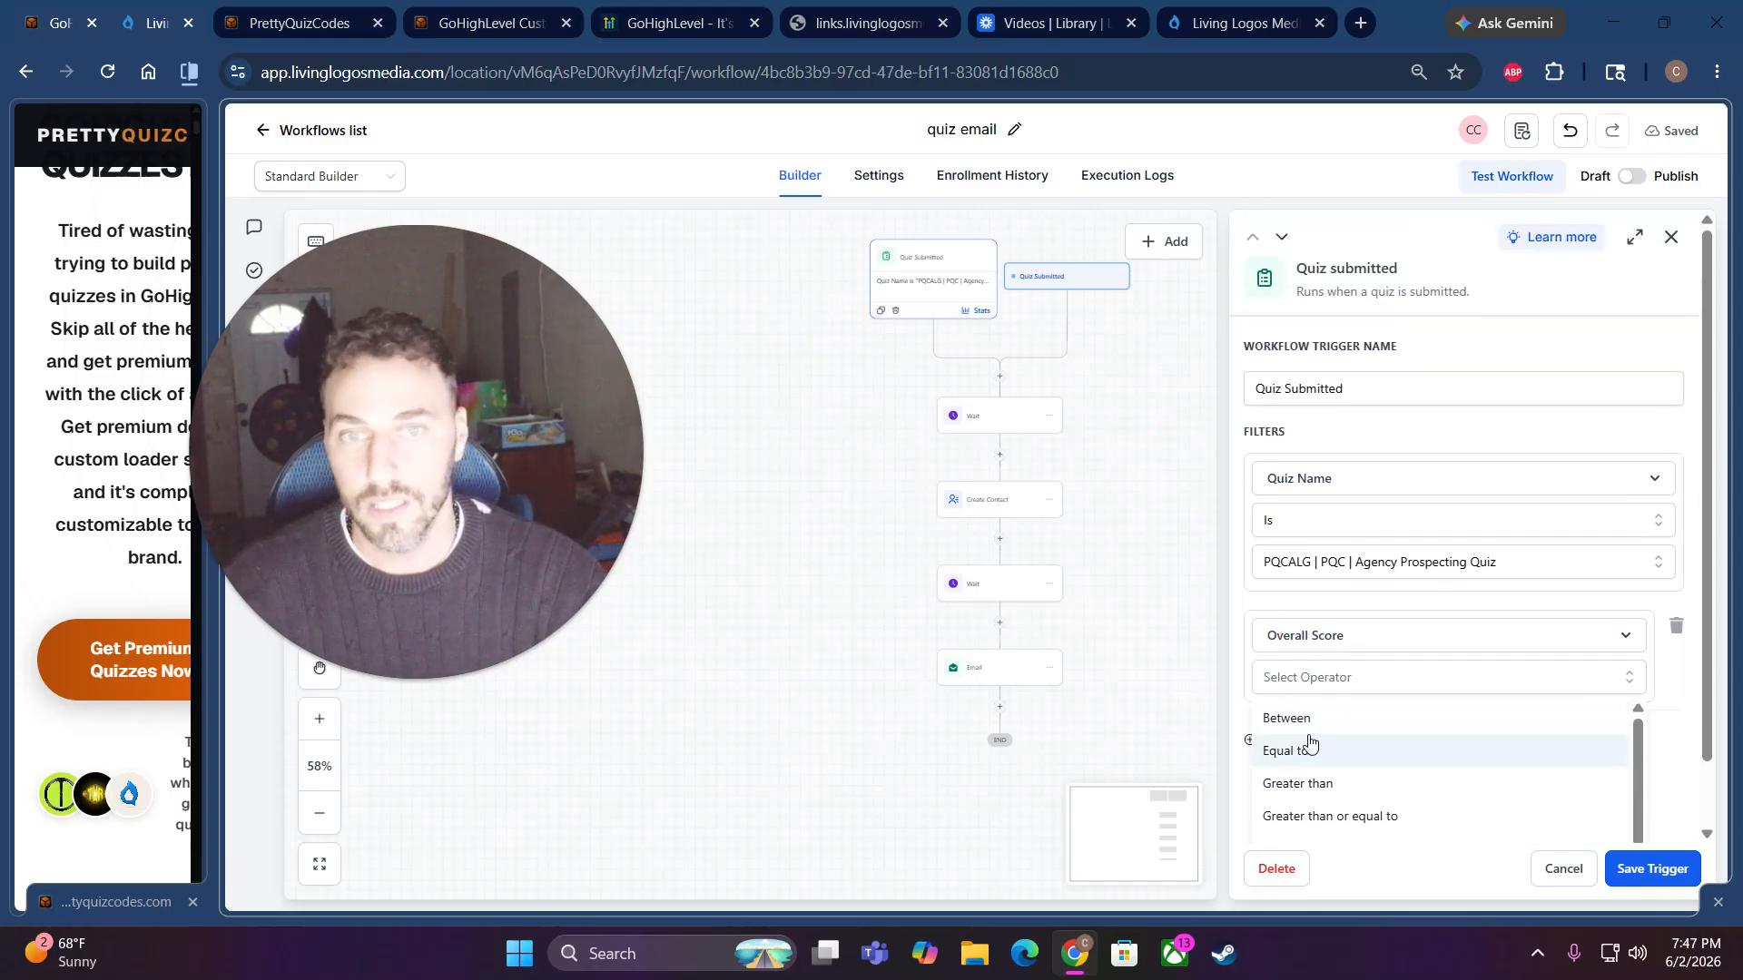
pyautogui.scroll(-4, 1310, 744)
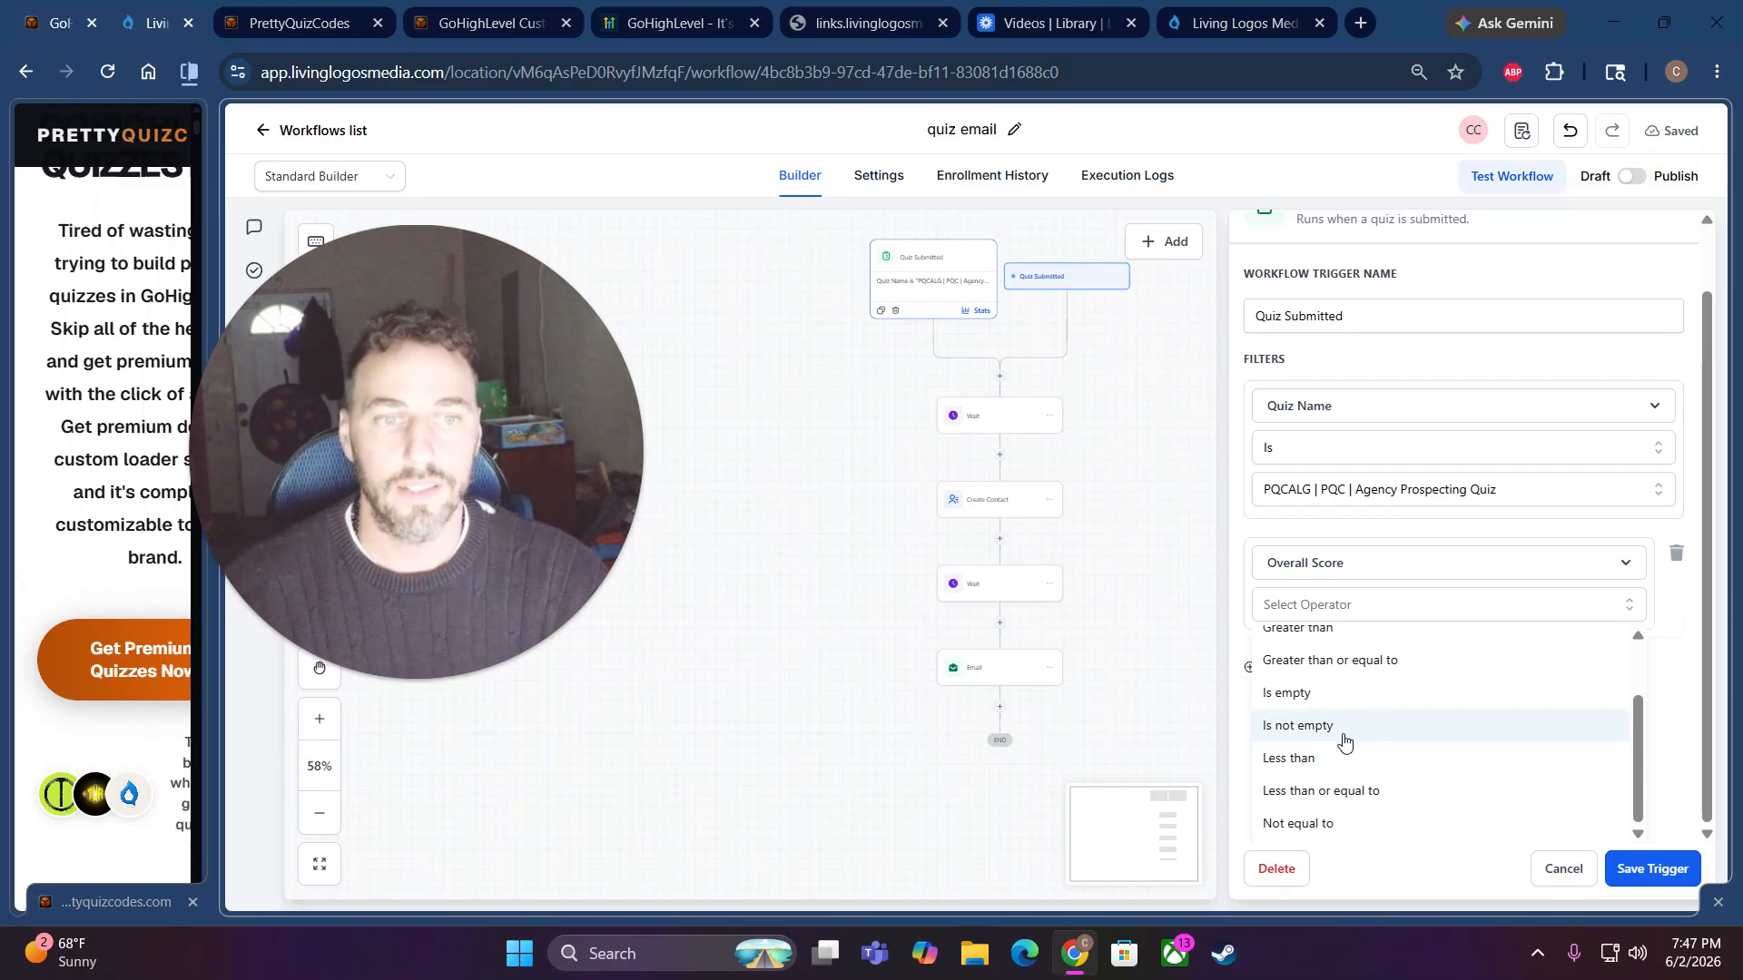
pyautogui.scroll(2, 1345, 734)
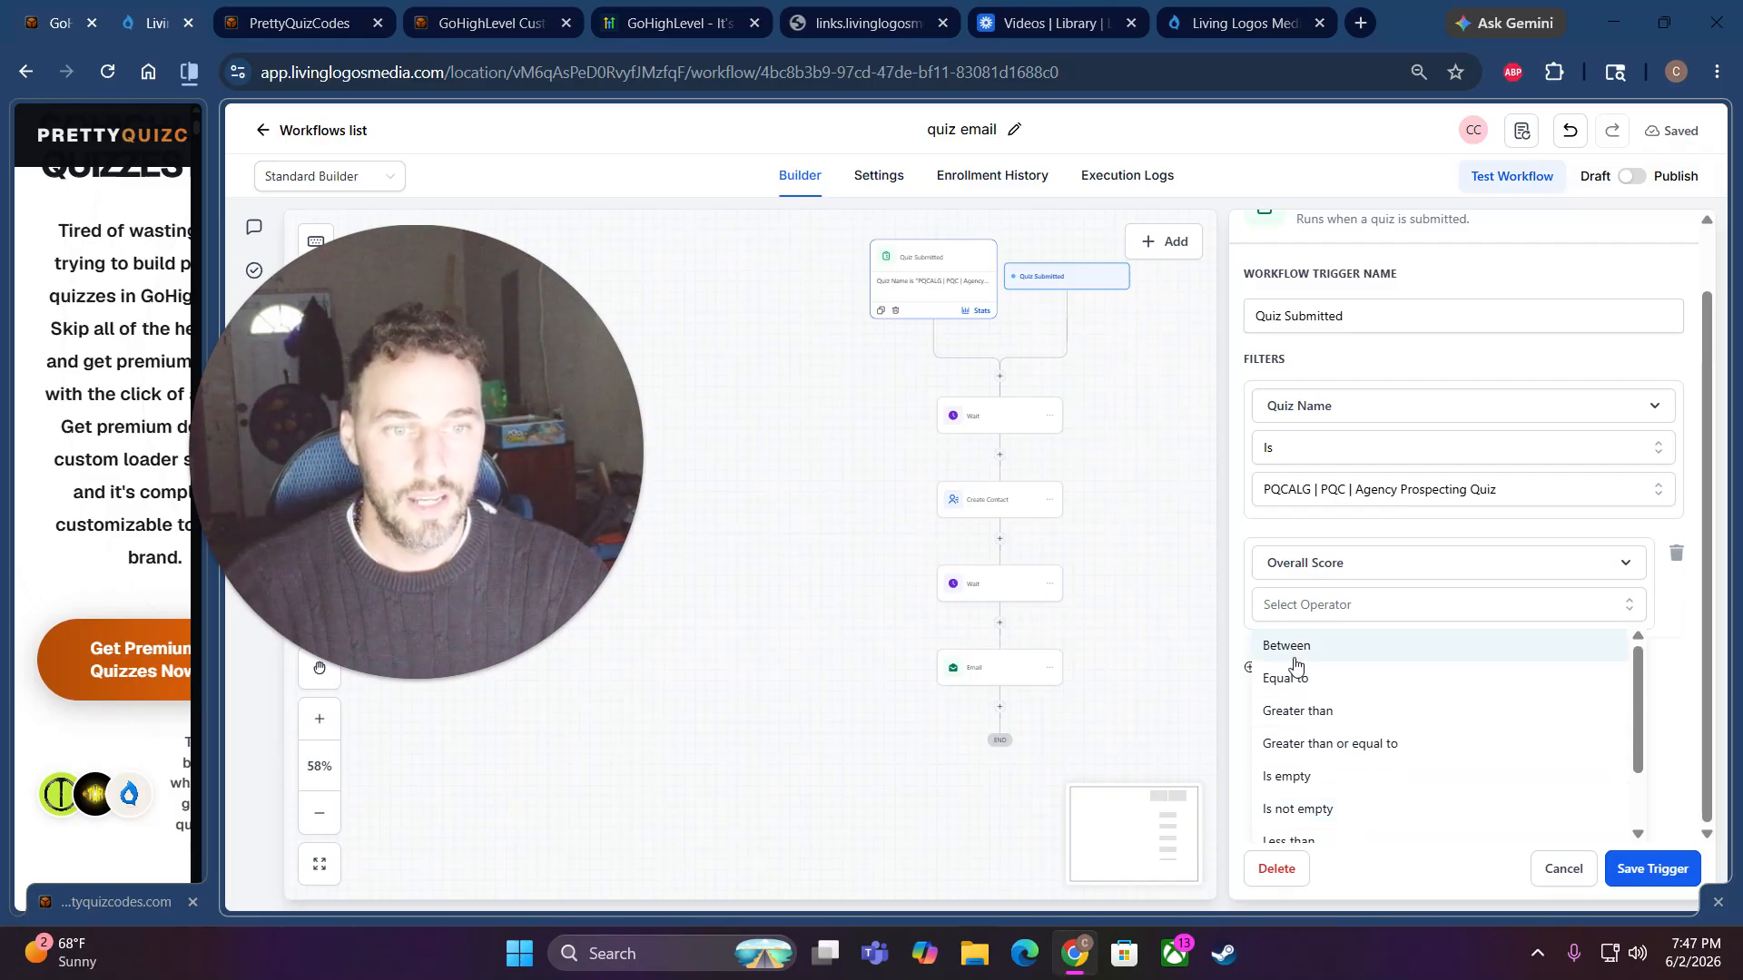
pyautogui.scroll(-2, 1316, 726)
pyautogui.click(1312, 761)
pyautogui.click(1316, 719)
pyautogui.write('10')
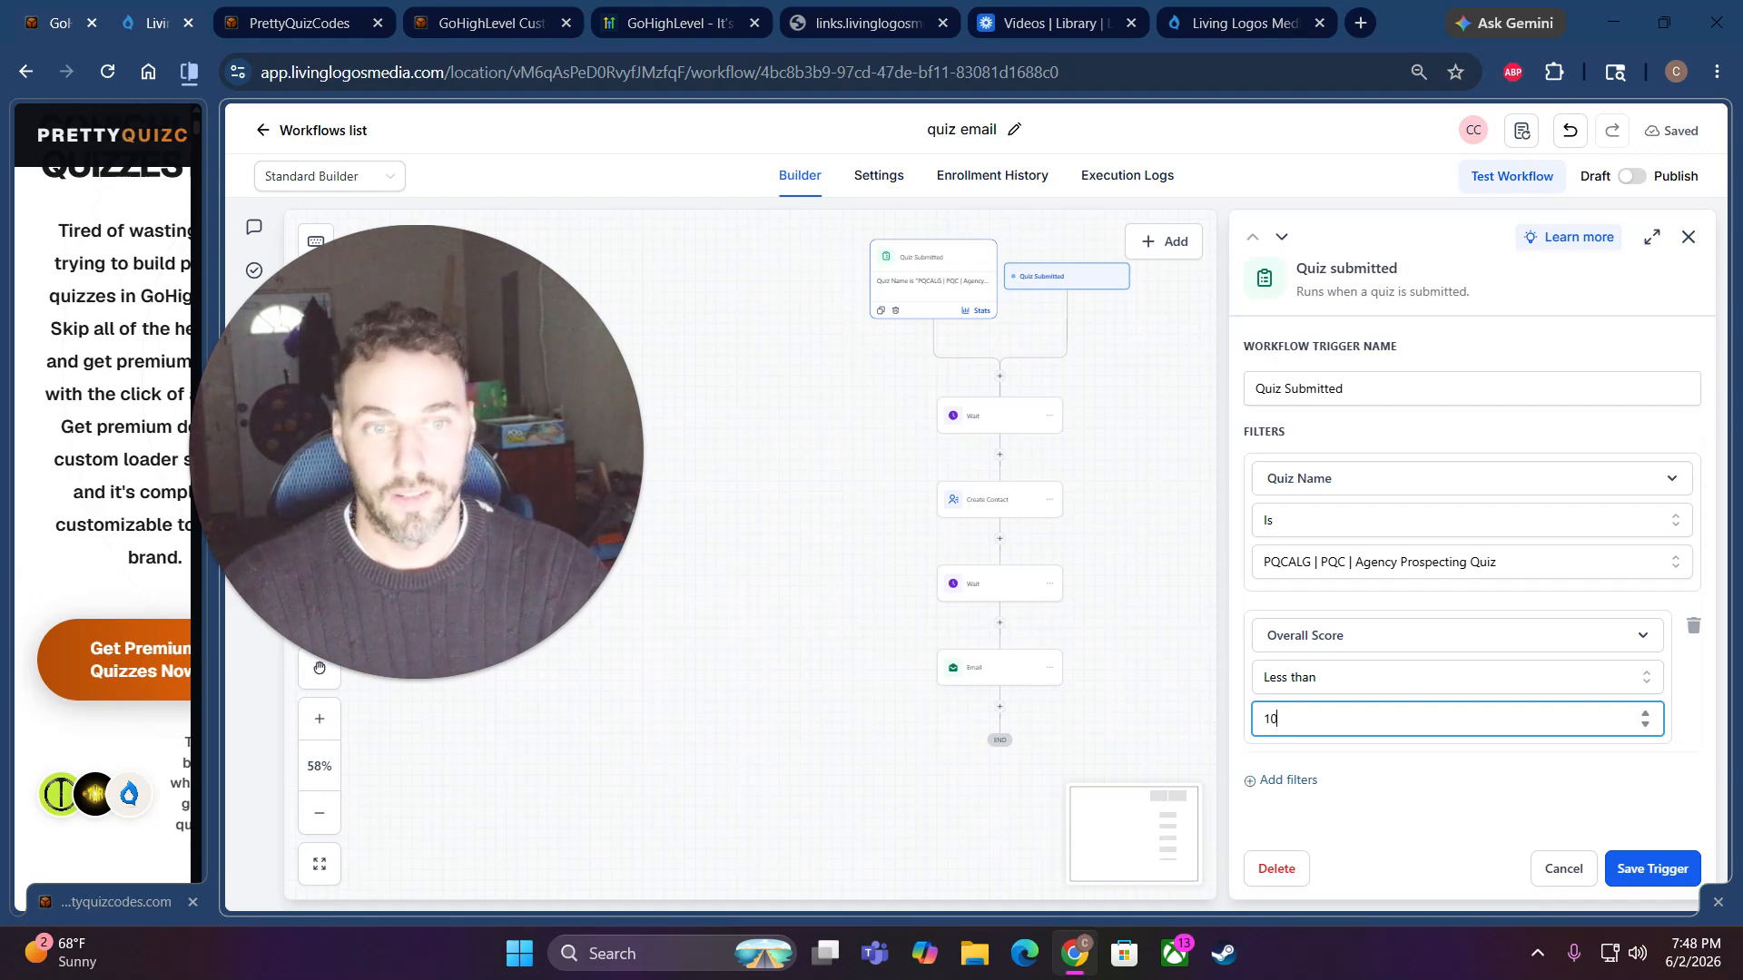
pyautogui.click(1650, 869)
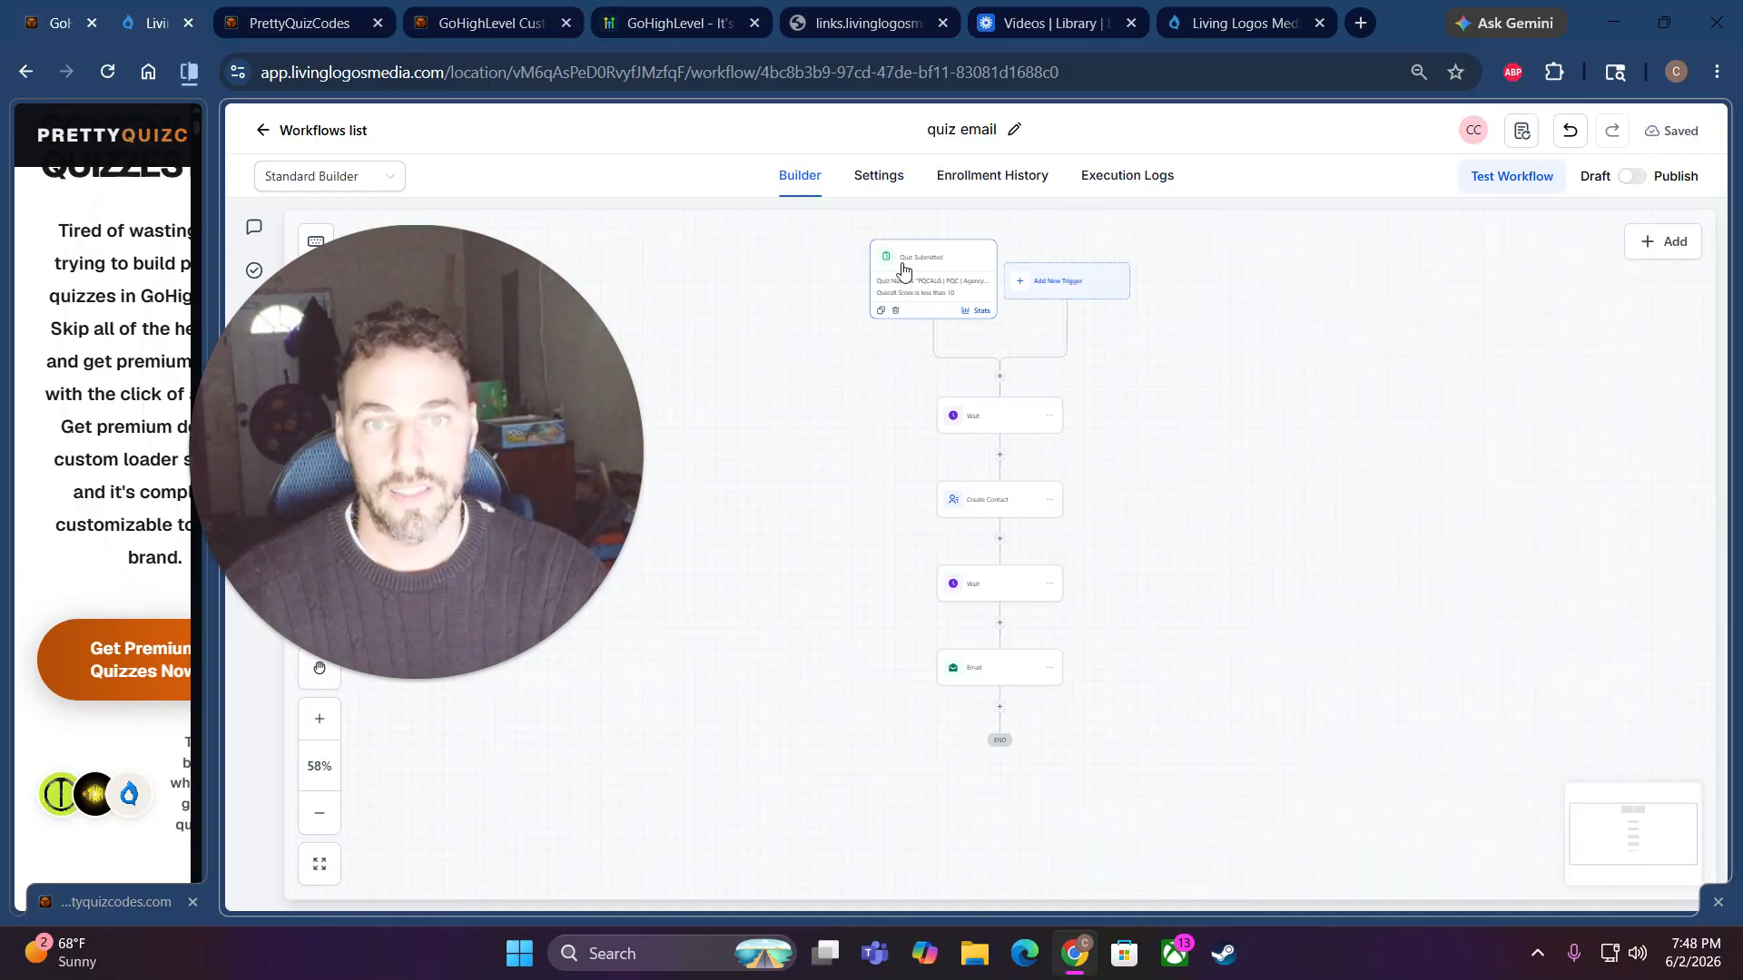
# - Add a second Quiz submitted trigger filtered to Quiz Name Is "PQCALG | PQC | Agency Prospecting Quiz"
pyautogui.click(1041, 287)
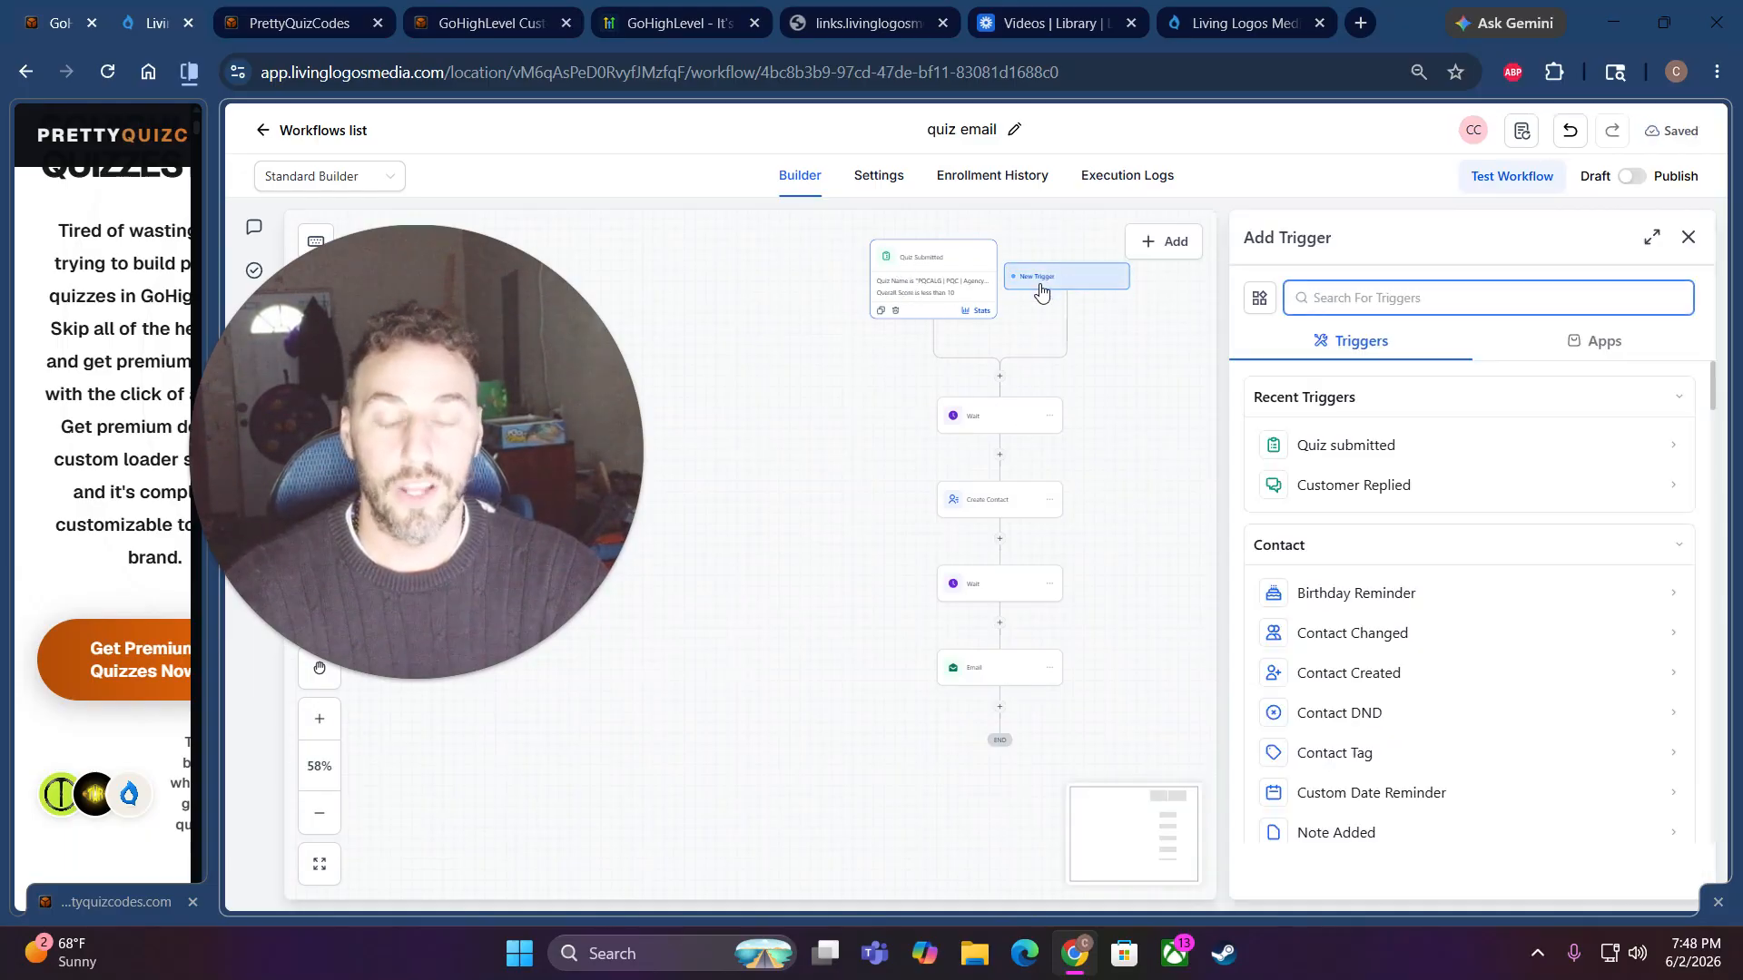
pyautogui.click(1350, 443)
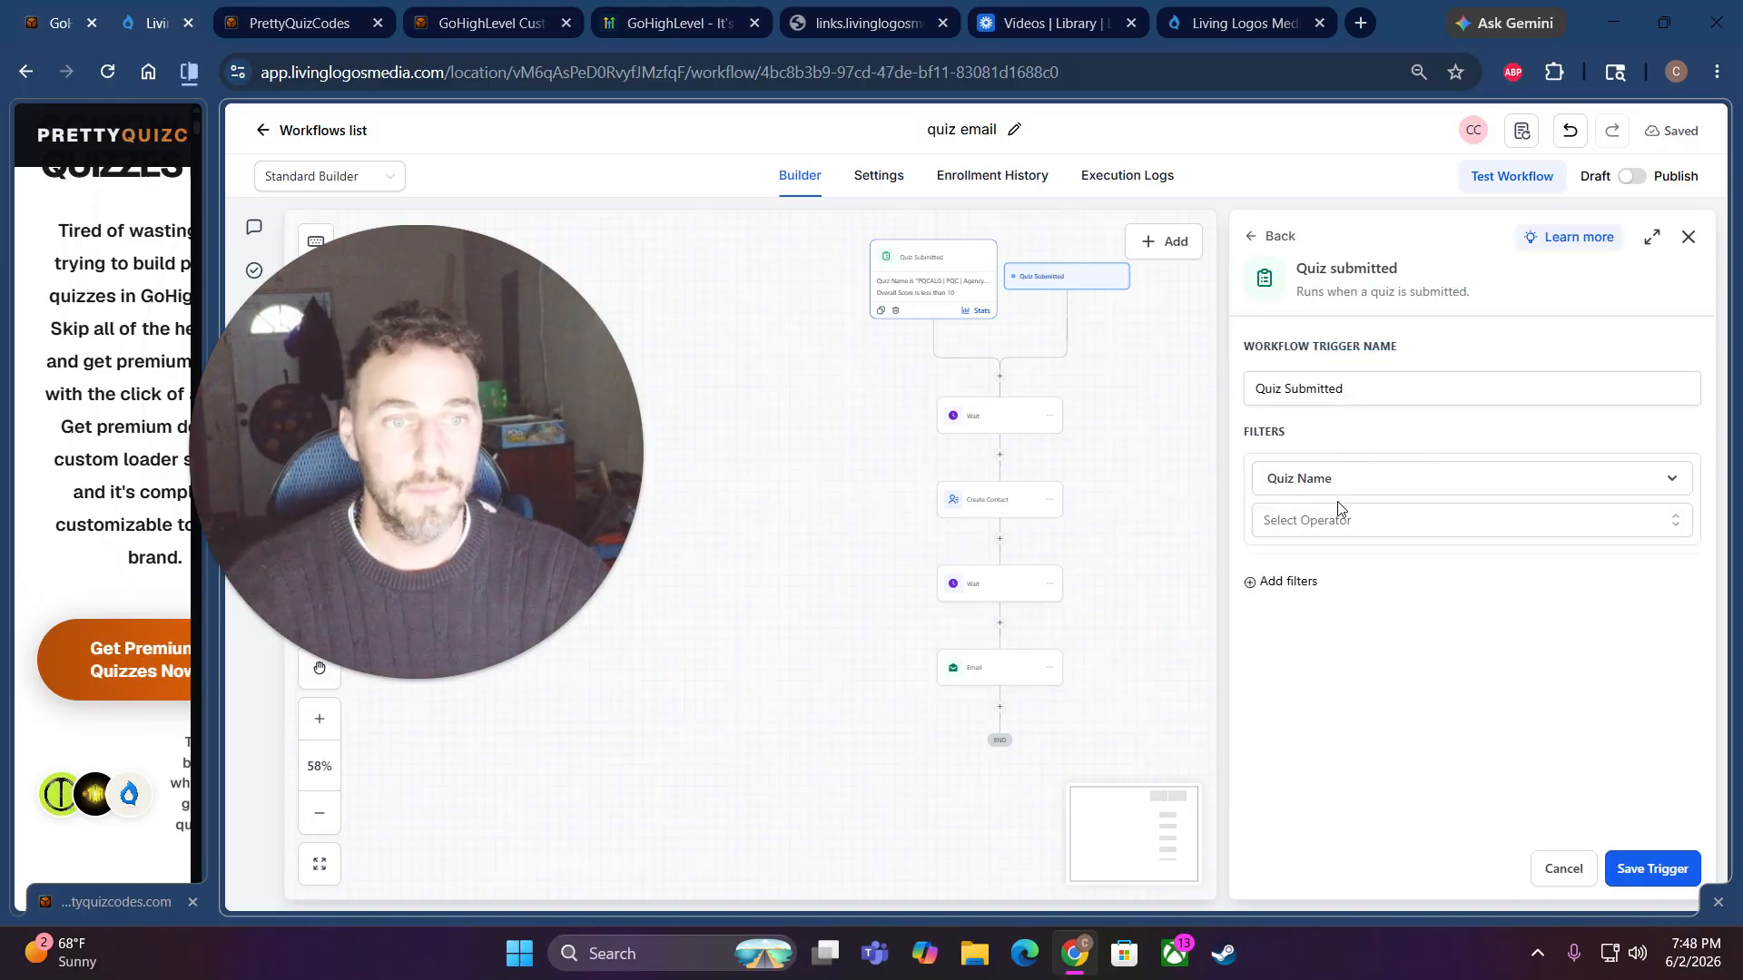
pyautogui.click(1343, 520)
pyautogui.click(1276, 559)
pyautogui.click(1289, 562)
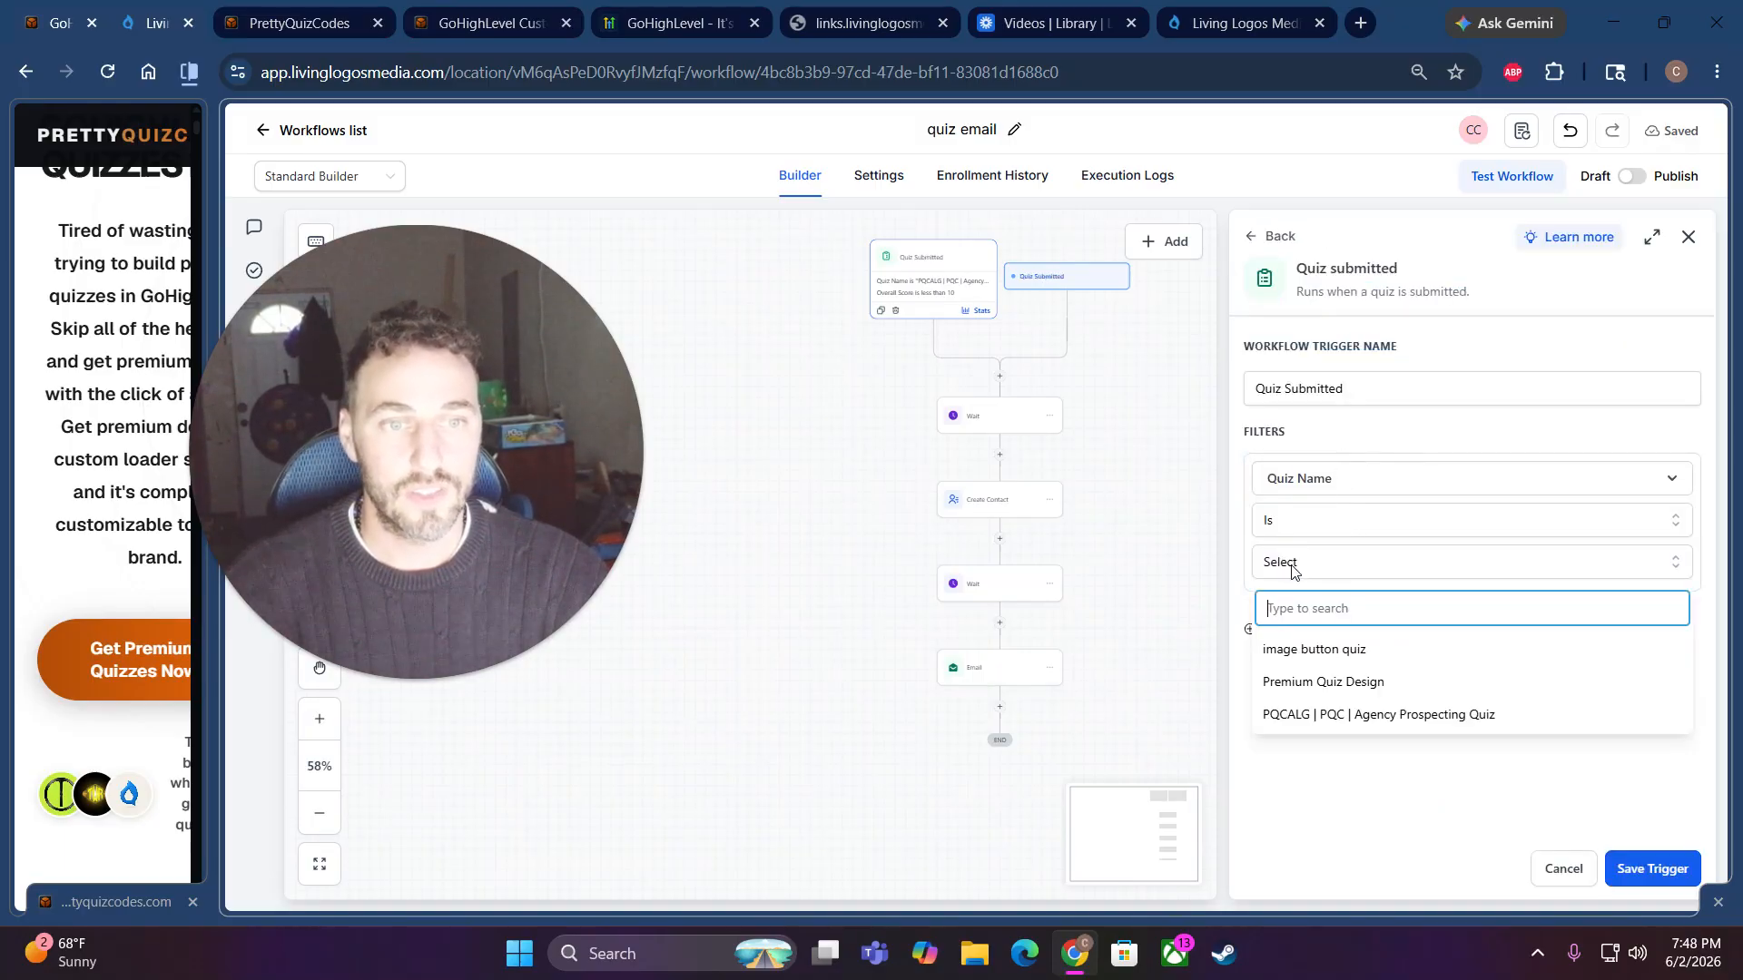
pyautogui.click(1331, 715)
# - Add an Overall Score filter to the second Quiz Submitted trigger
pyautogui.click(1280, 634)
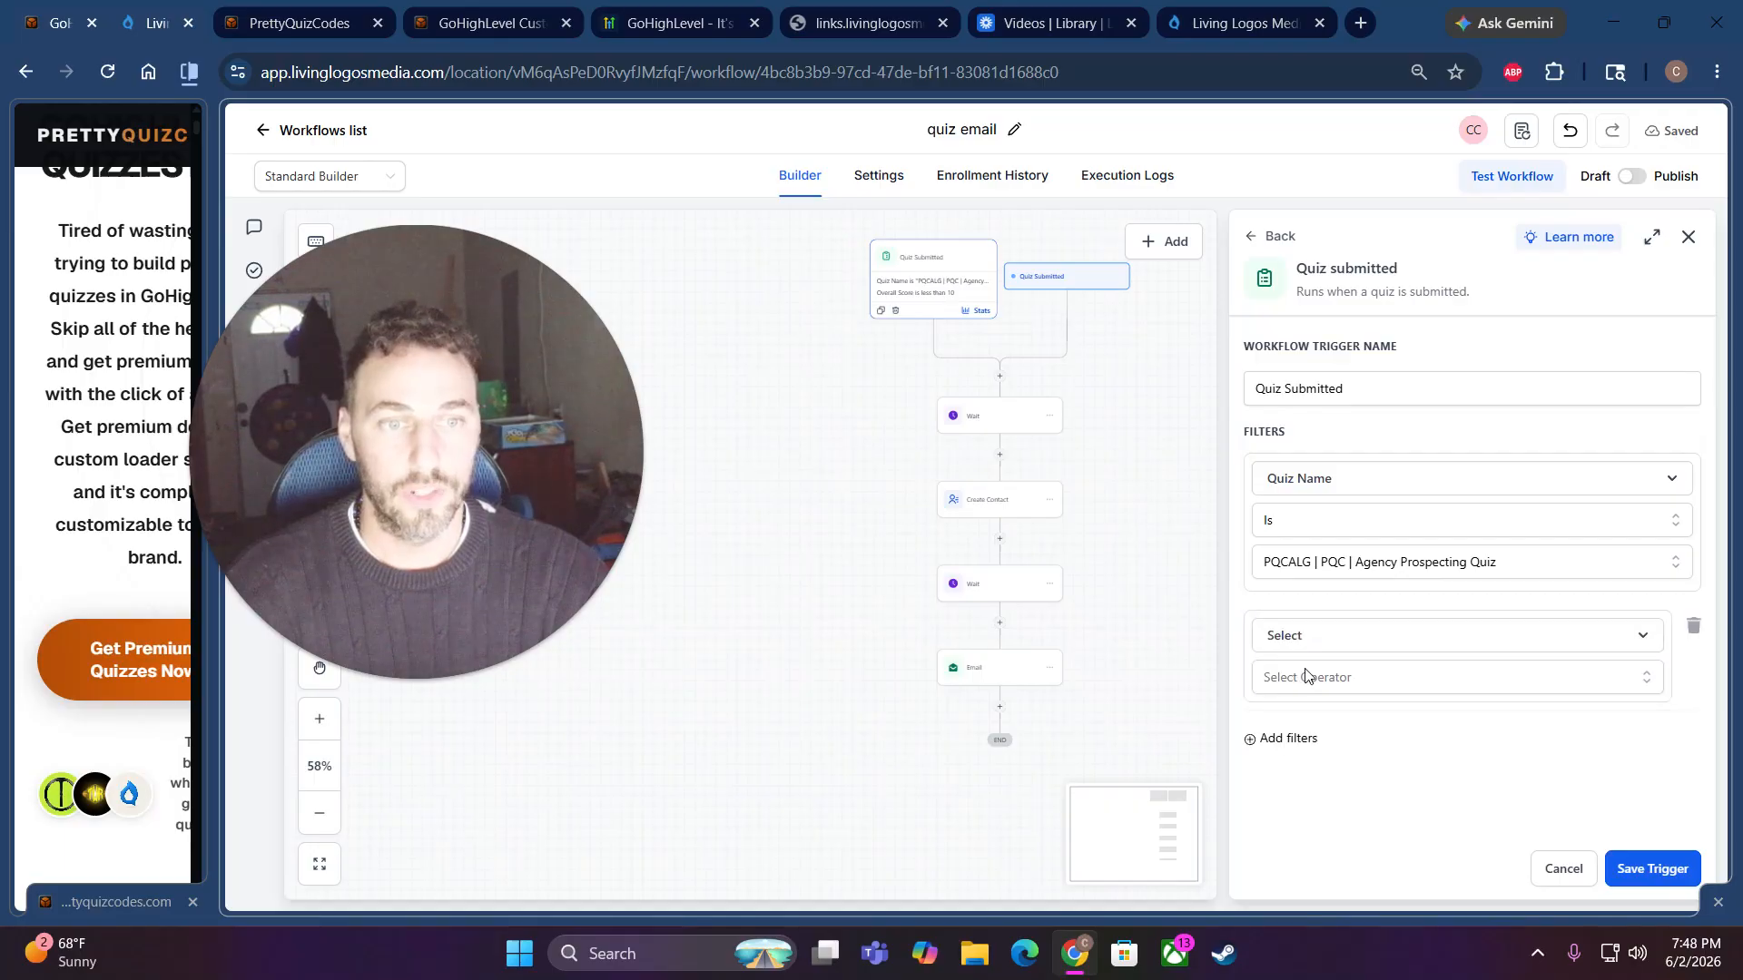
pyautogui.click(1337, 678)
pyautogui.click(1361, 677)
pyautogui.click(1350, 641)
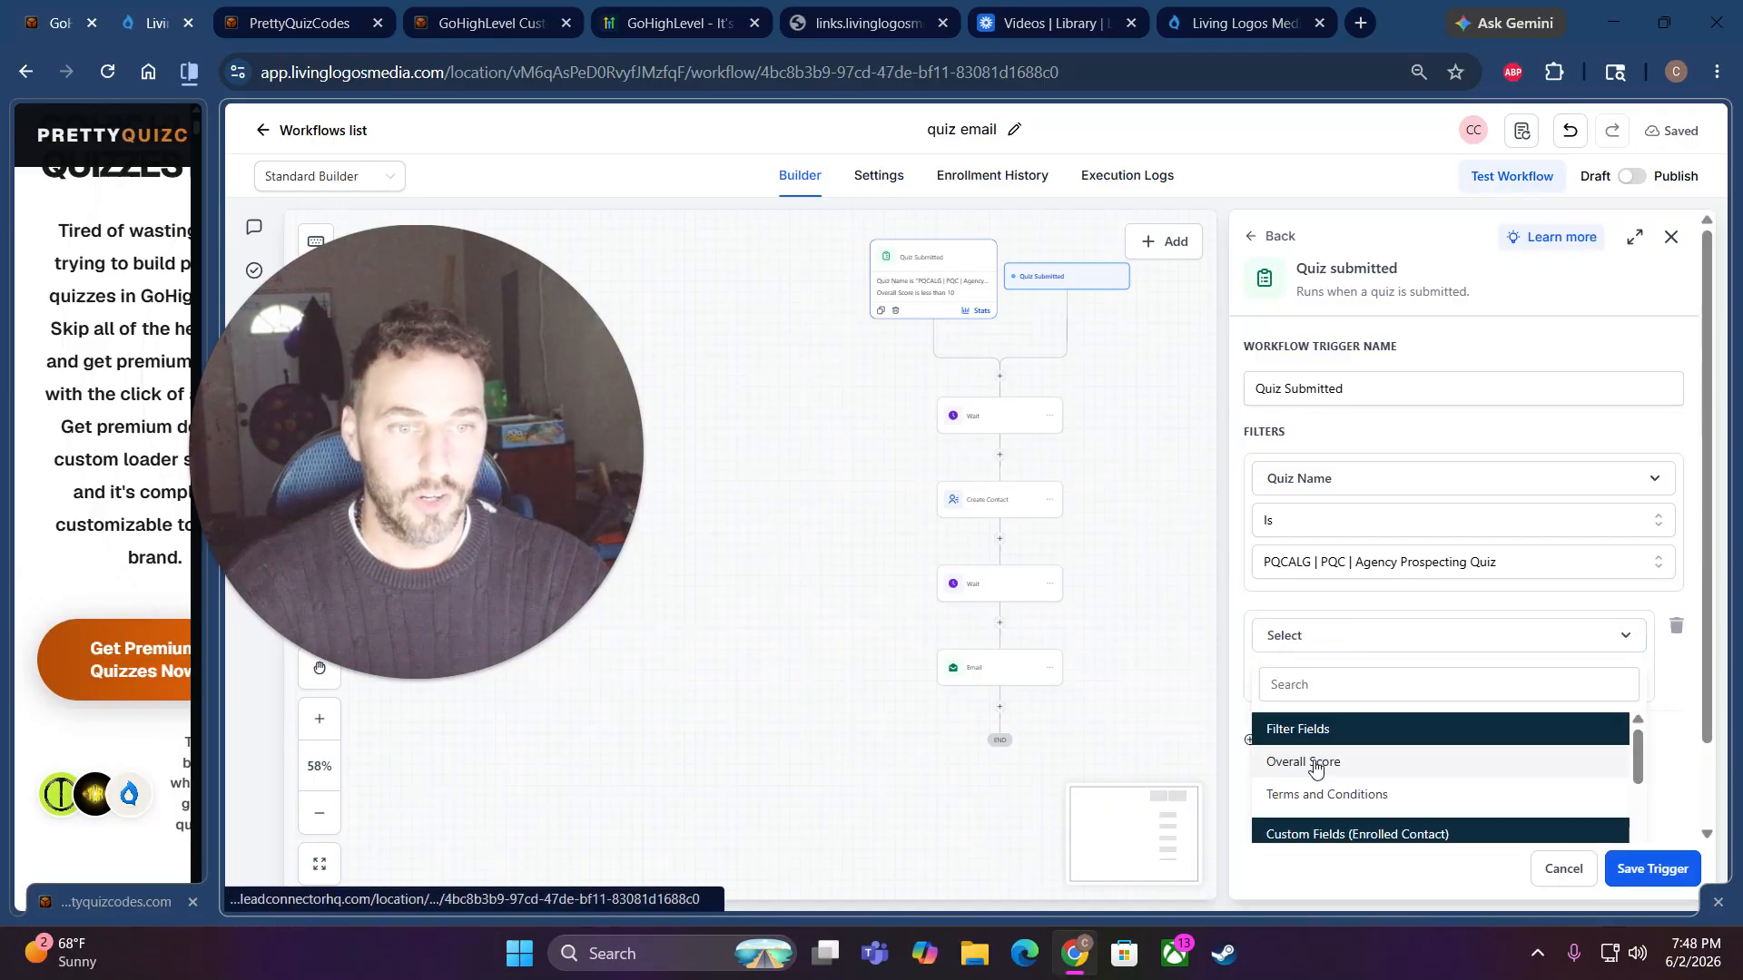
pyautogui.click(1331, 761)
# - Set the second trigger's Overall Score filter to Between 10 and 19, and save the trigger
pyautogui.click(1344, 682)
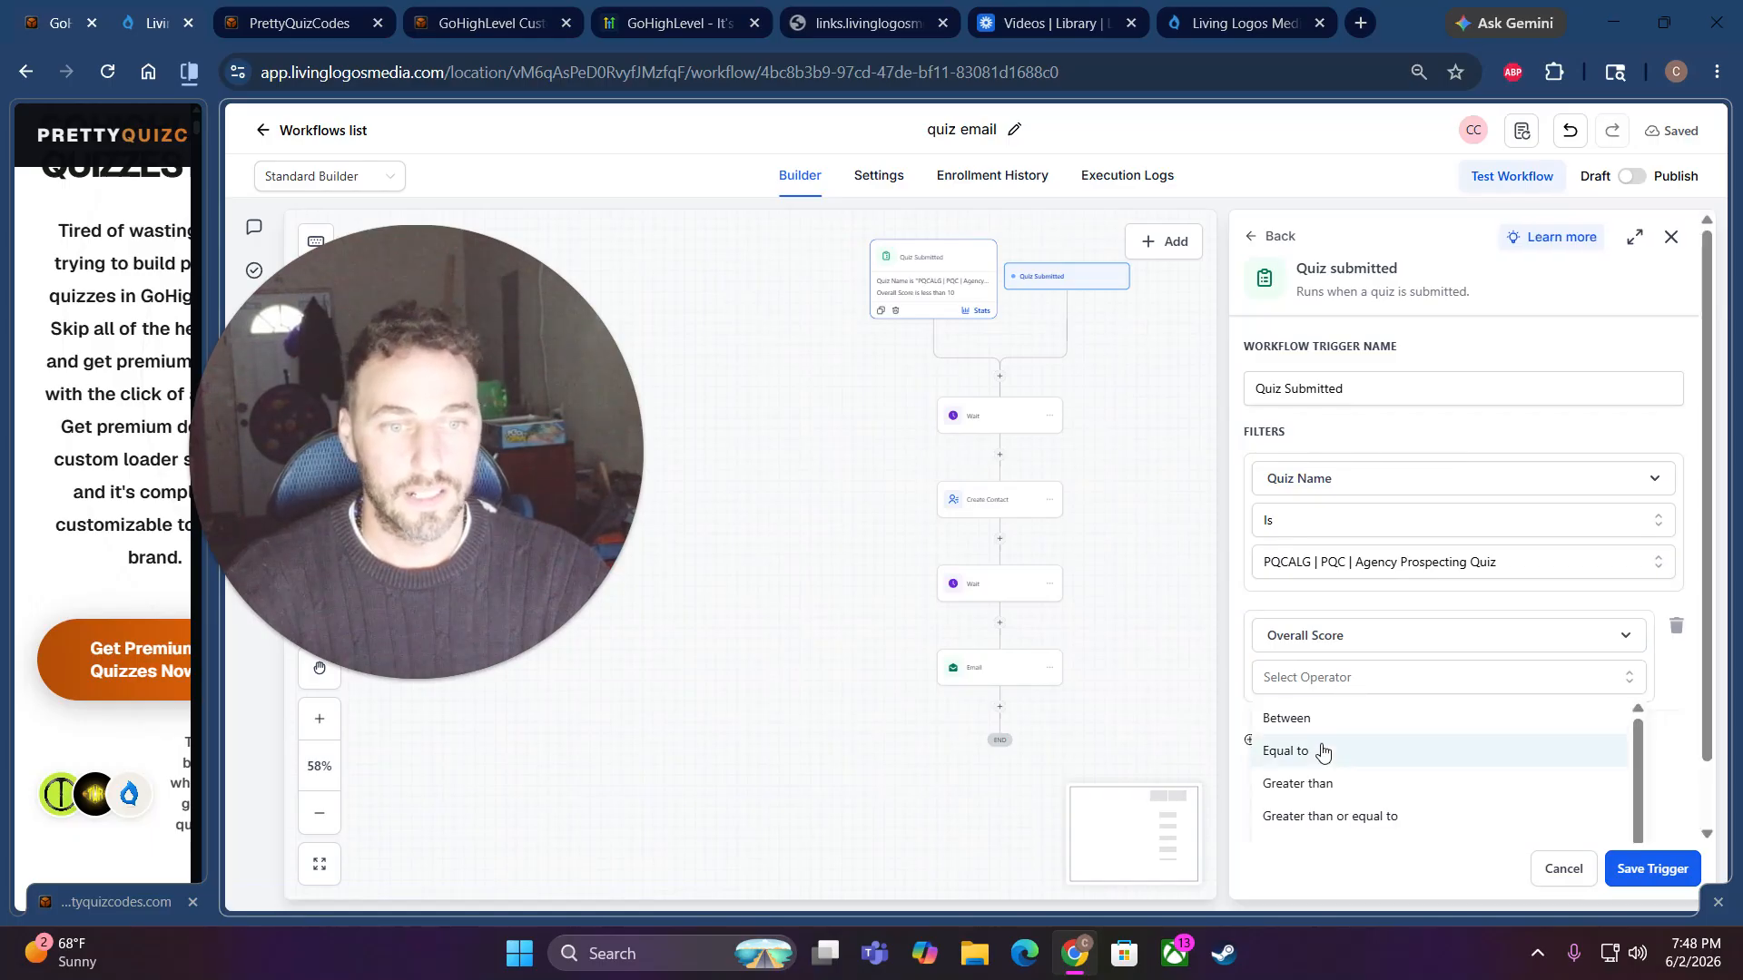
pyautogui.scroll(-2, 1323, 753)
pyautogui.scroll(2, 1322, 751)
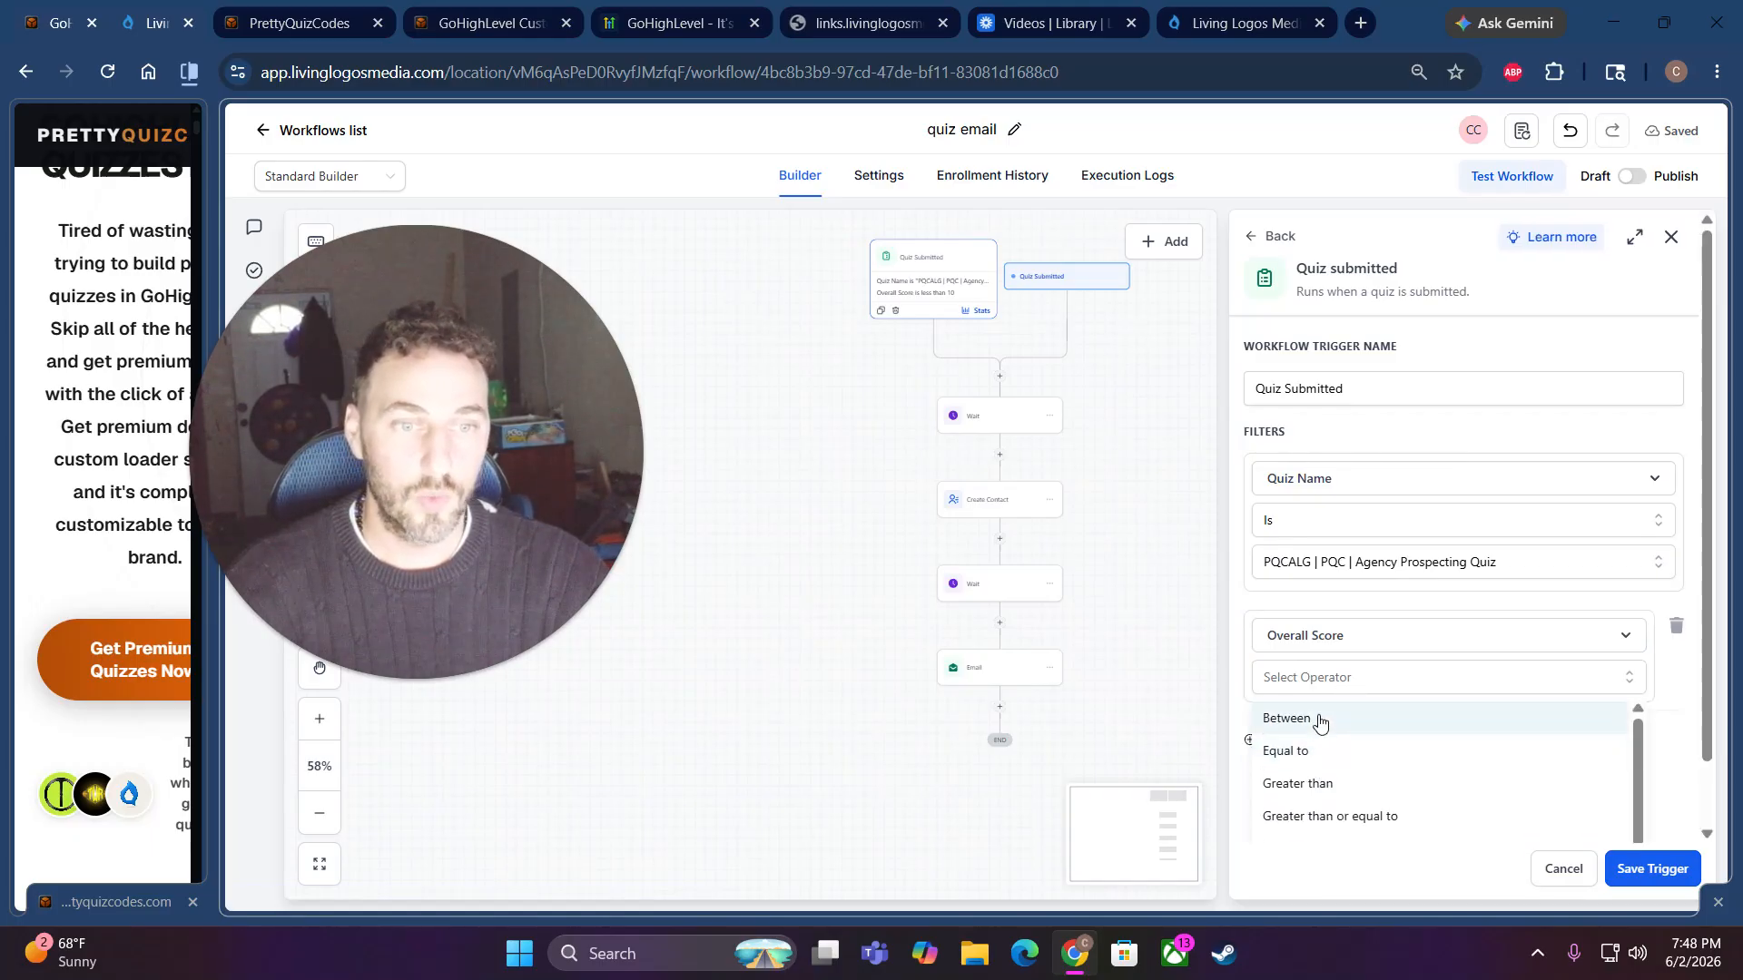
pyautogui.click(1318, 719)
pyautogui.click(1318, 724)
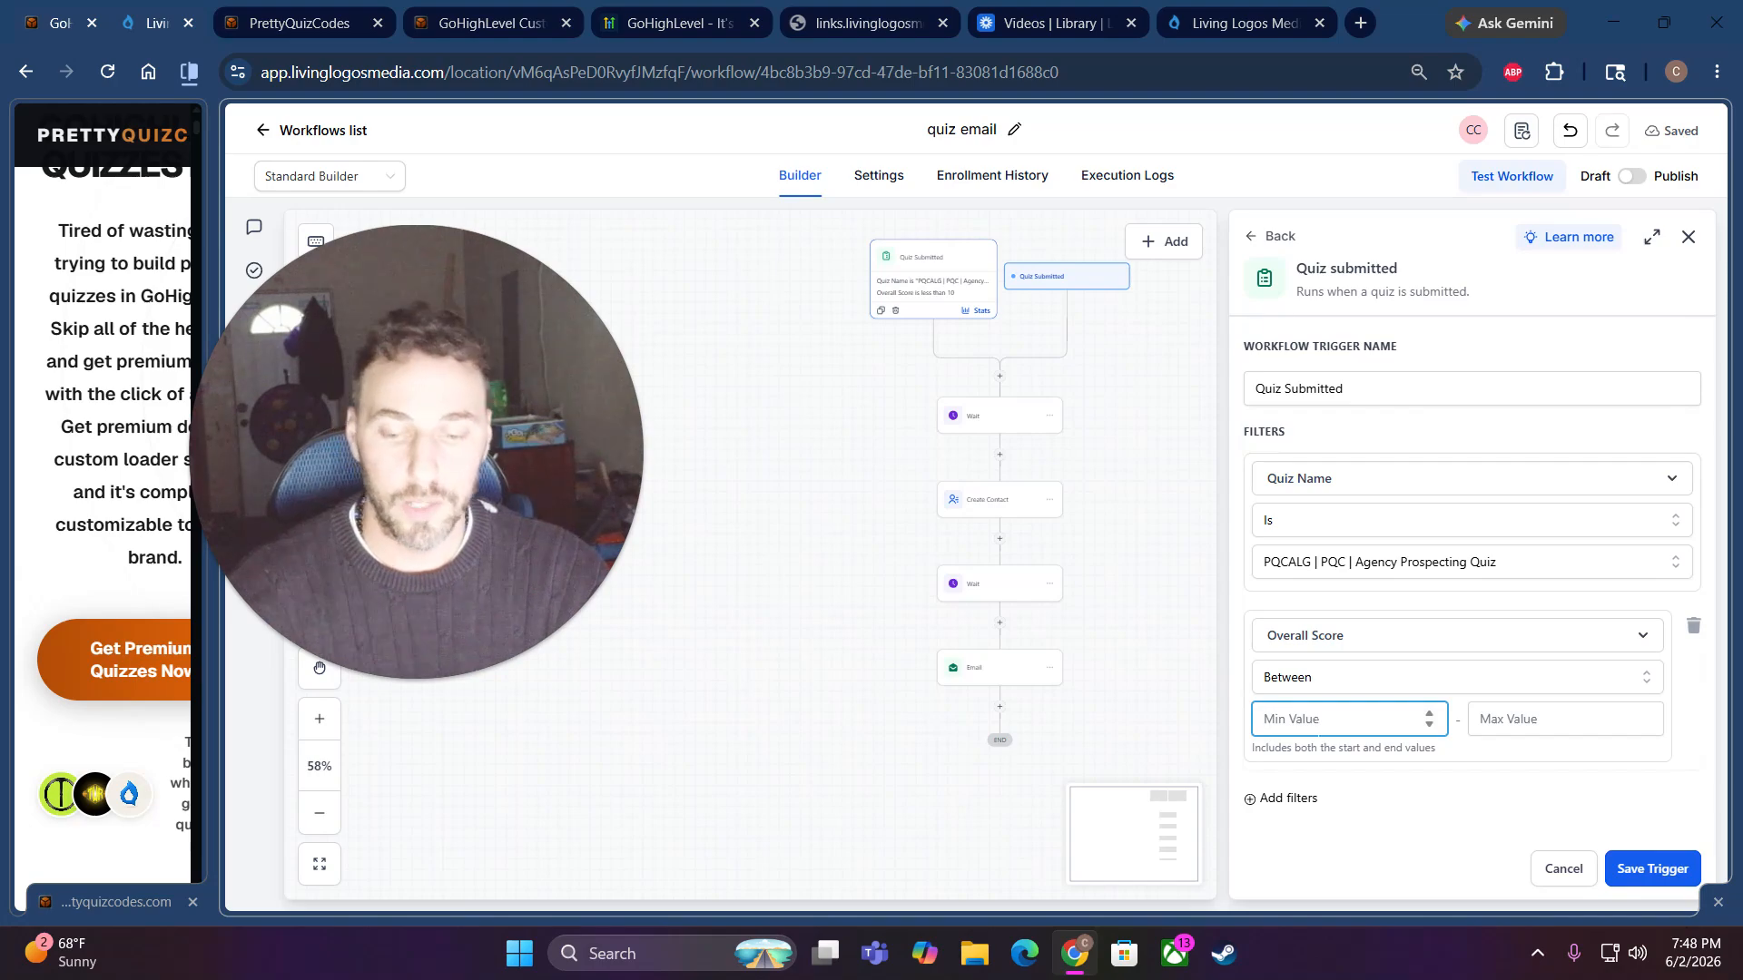
pyautogui.write('10')
pyautogui.click(1531, 720)
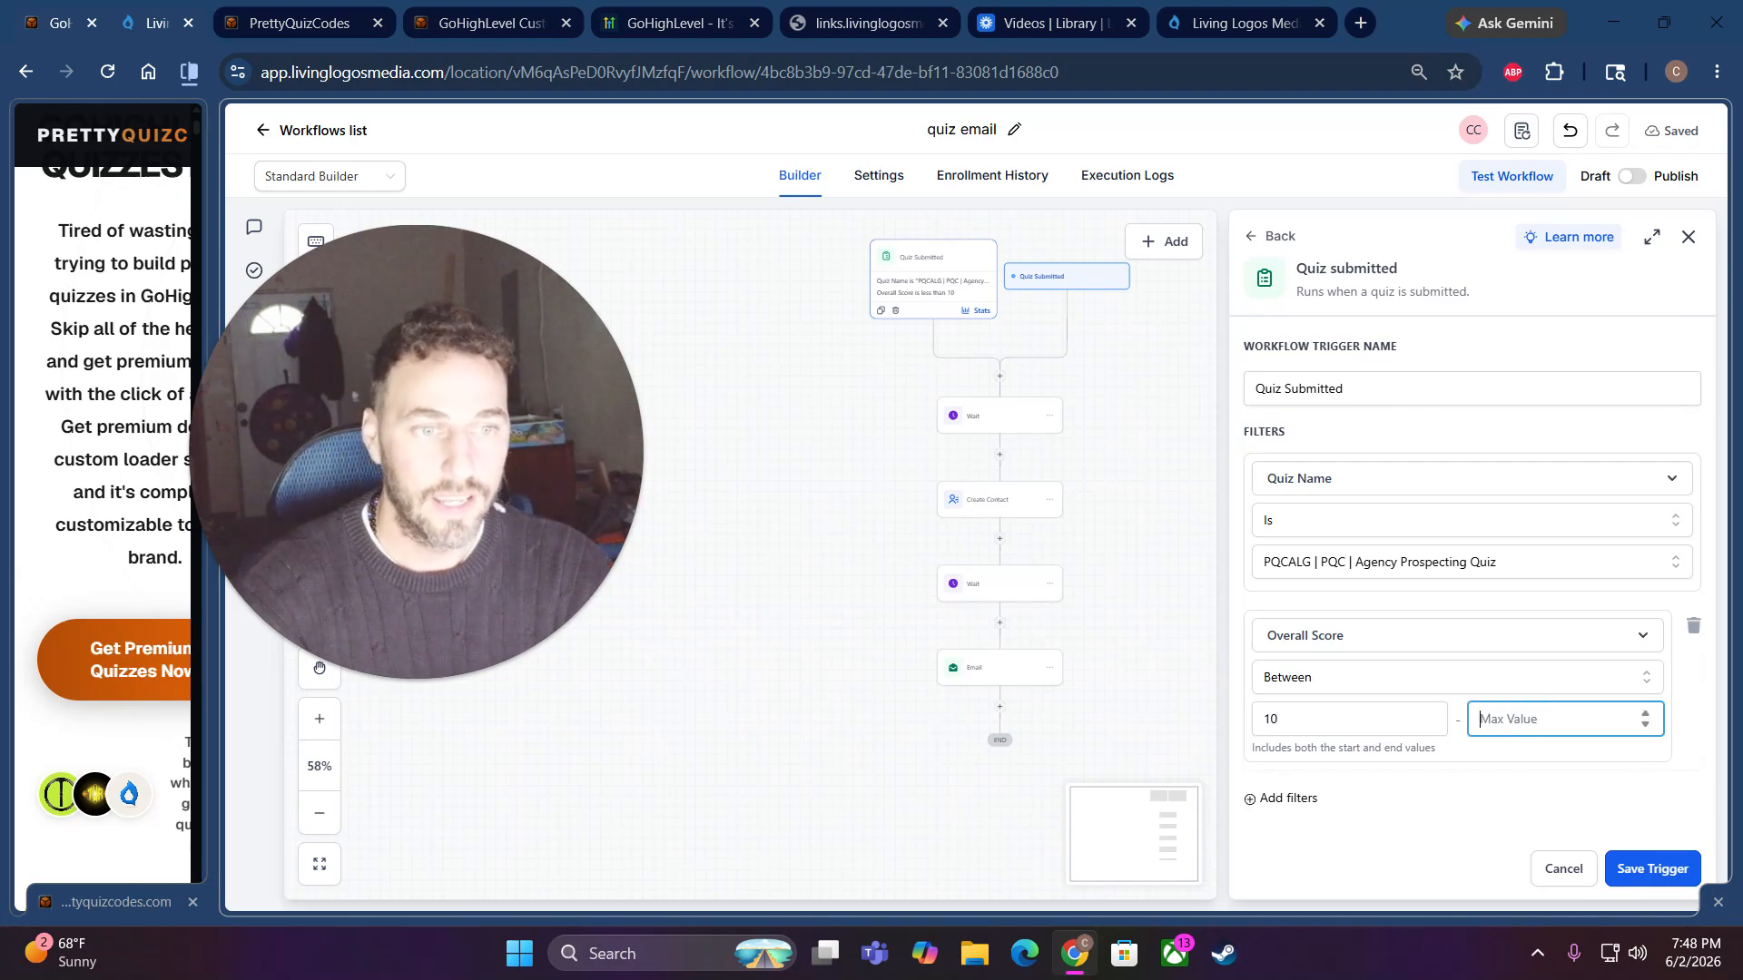
pyautogui.write('19')
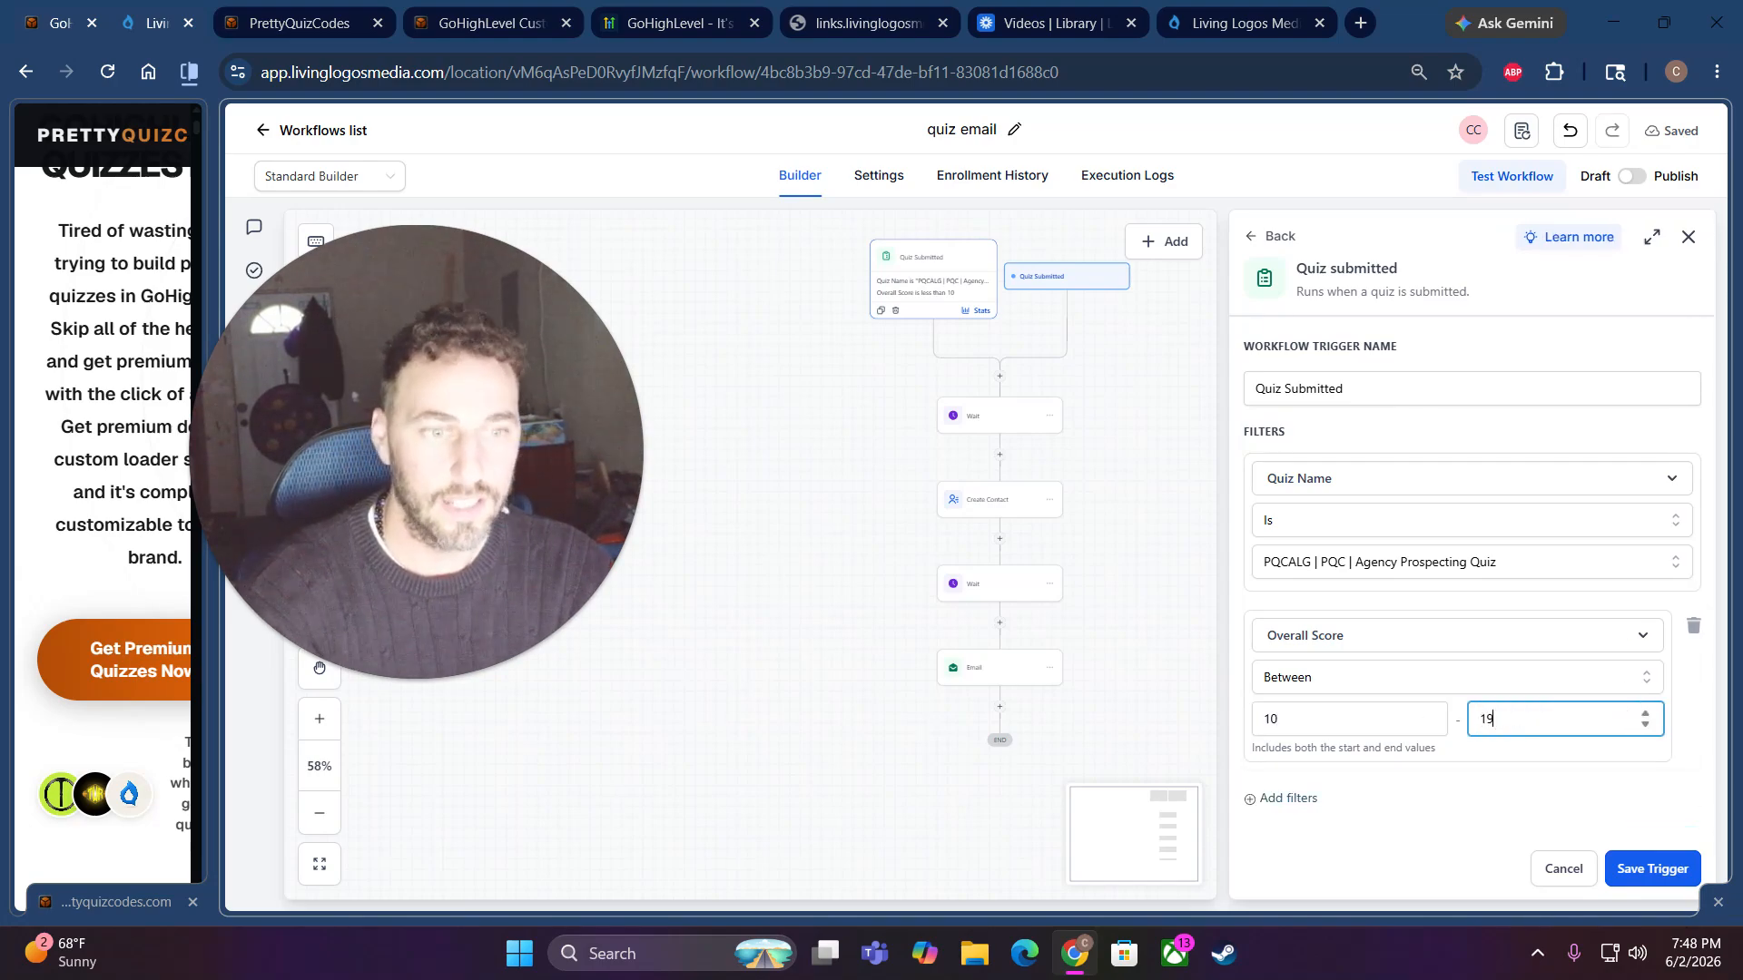
pyautogui.click(1493, 786)
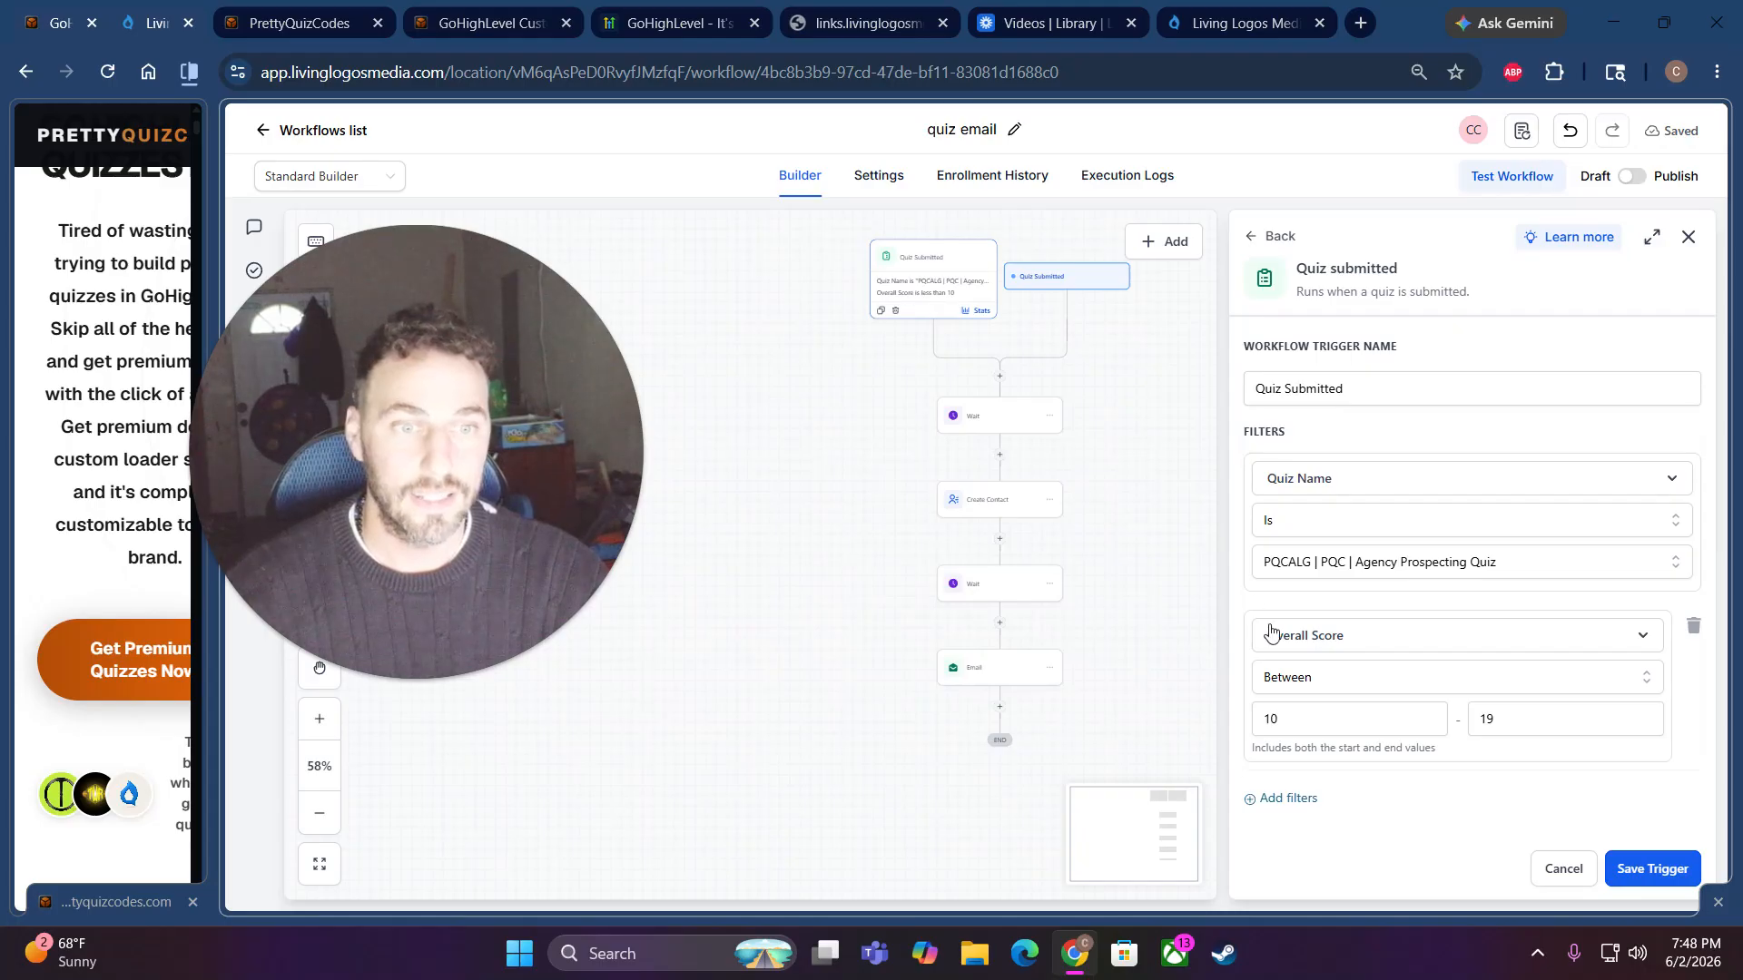
pyautogui.click(1652, 870)
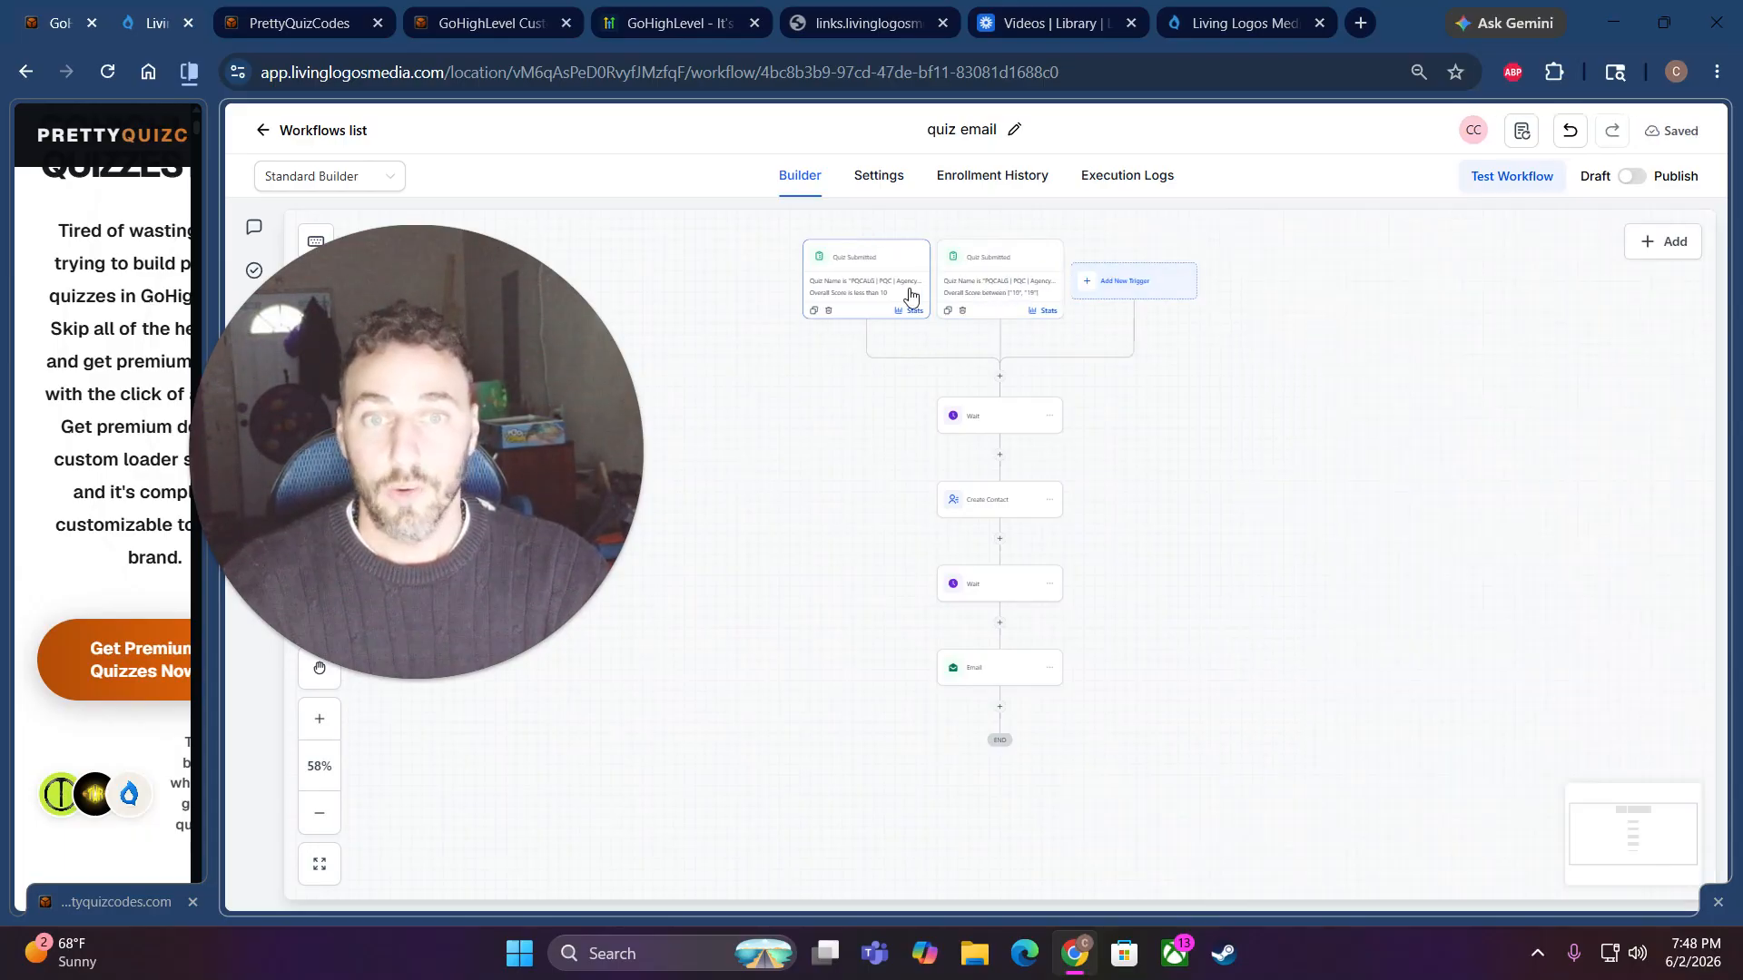
# - Add a third Quiz submitted trigger with Quiz Name Is "PQCALG | PQC | Agency Prospecting Quiz"
pyautogui.click(1130, 288)
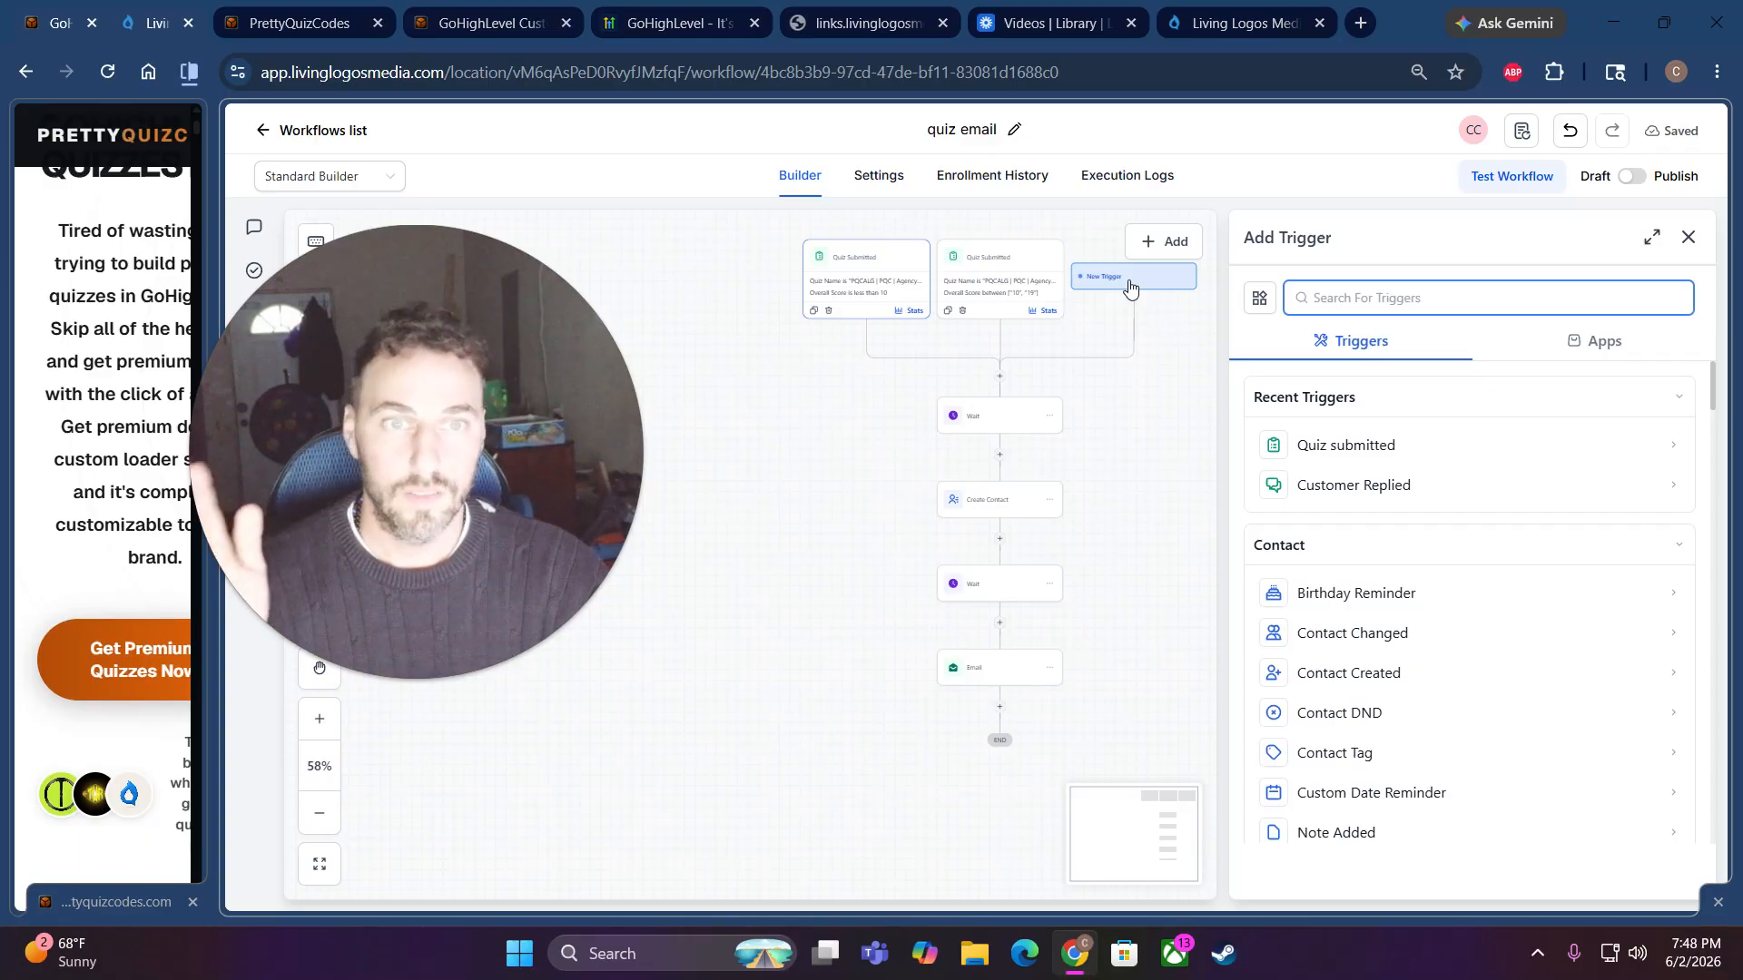
pyautogui.click(1350, 455)
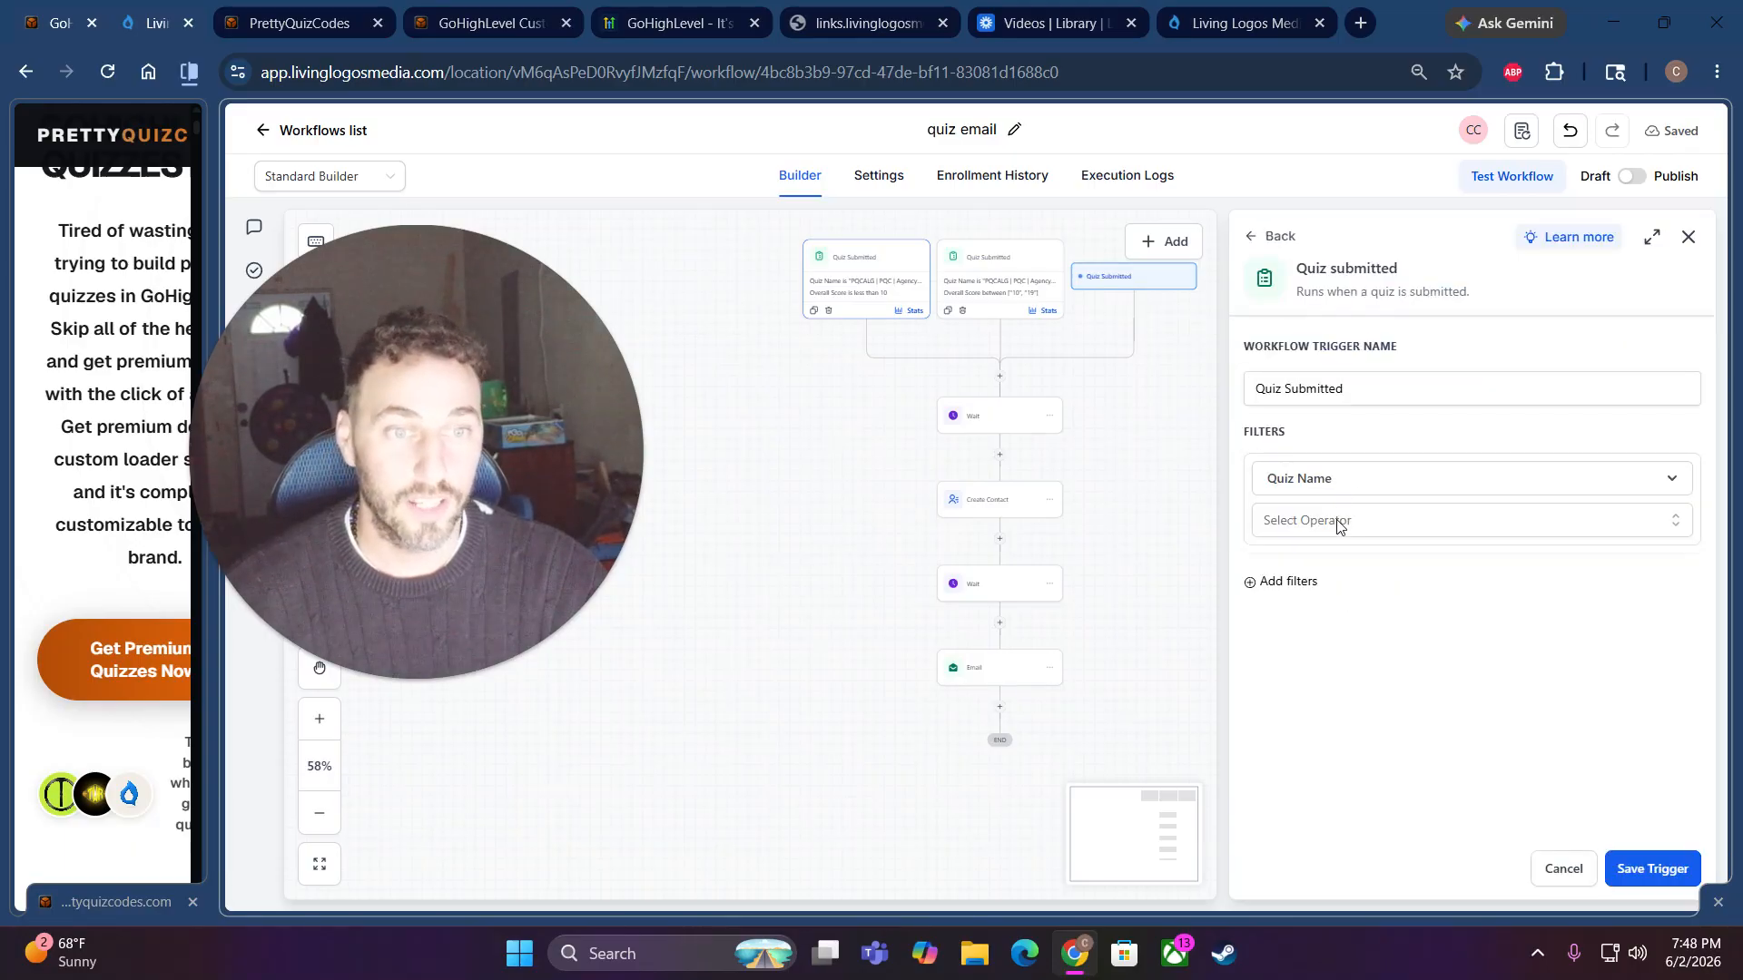
pyautogui.click(1337, 522)
pyautogui.click(1280, 560)
pyautogui.click(1282, 562)
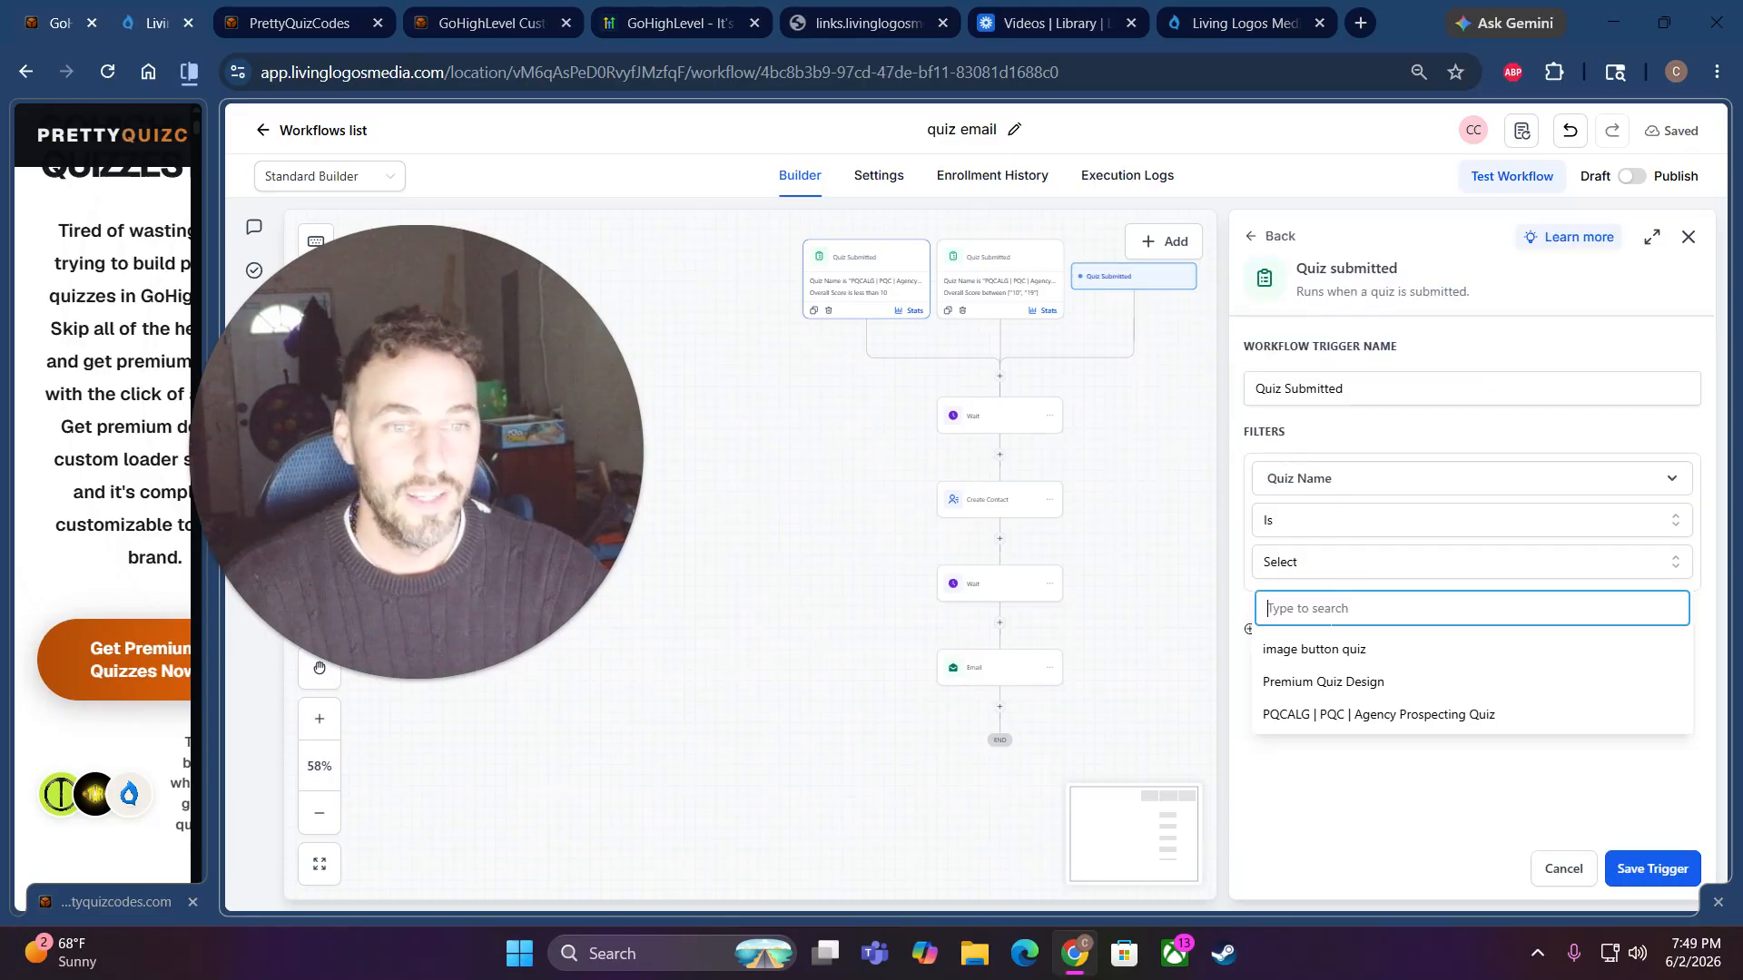
pyautogui.click(1396, 716)
# - Add an Overall Score filter to the third Quiz Submitted trigger
pyautogui.click(1298, 630)
pyautogui.click(1323, 676)
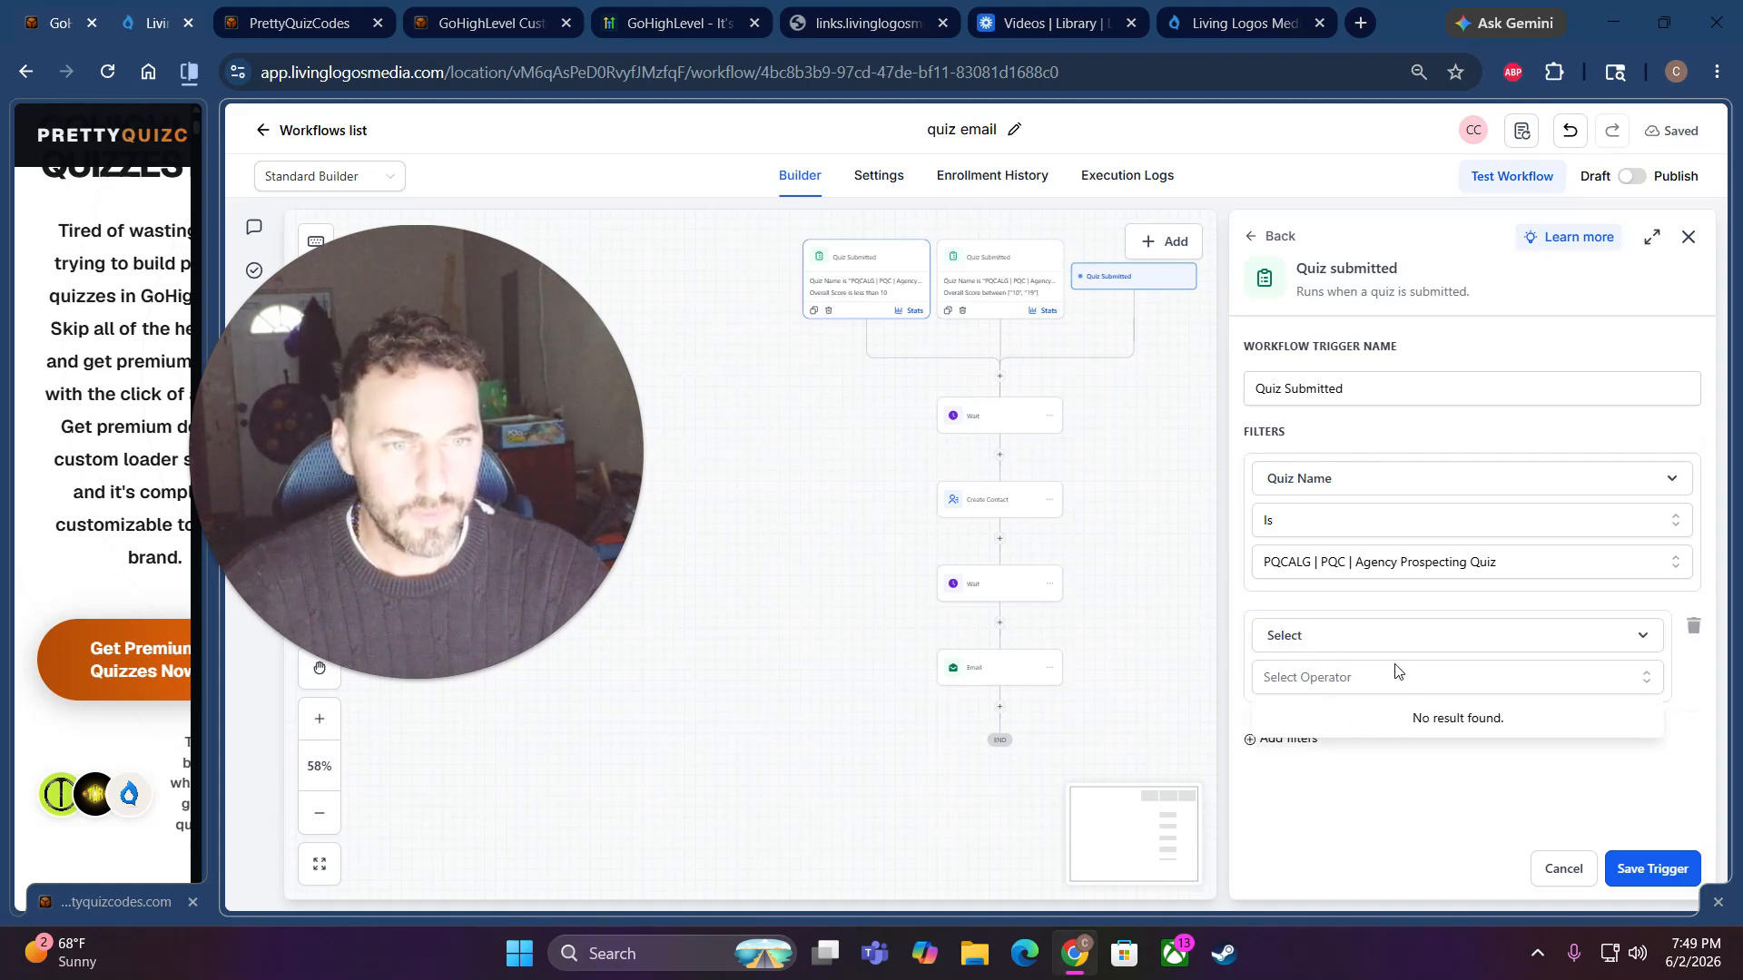
pyautogui.click(1411, 637)
pyautogui.click(1334, 759)
# - Set the third trigger's Overall Score filter to Greater than 19
pyautogui.click(1350, 687)
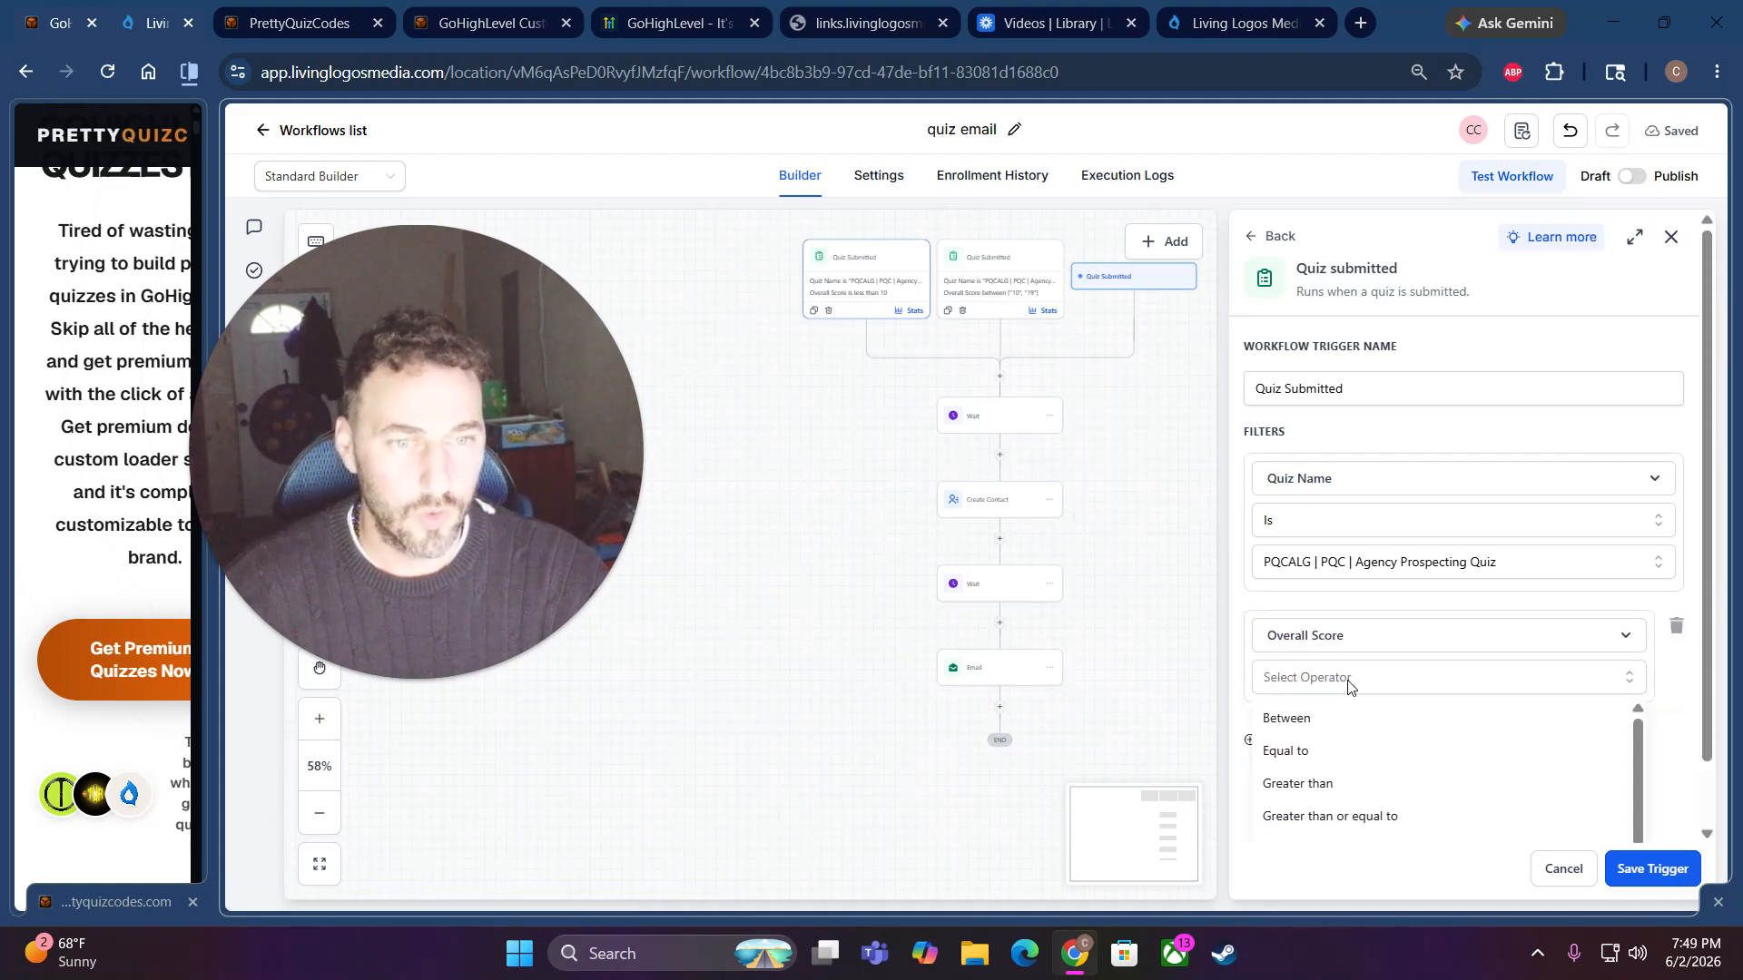
pyautogui.scroll(-2, 1321, 752)
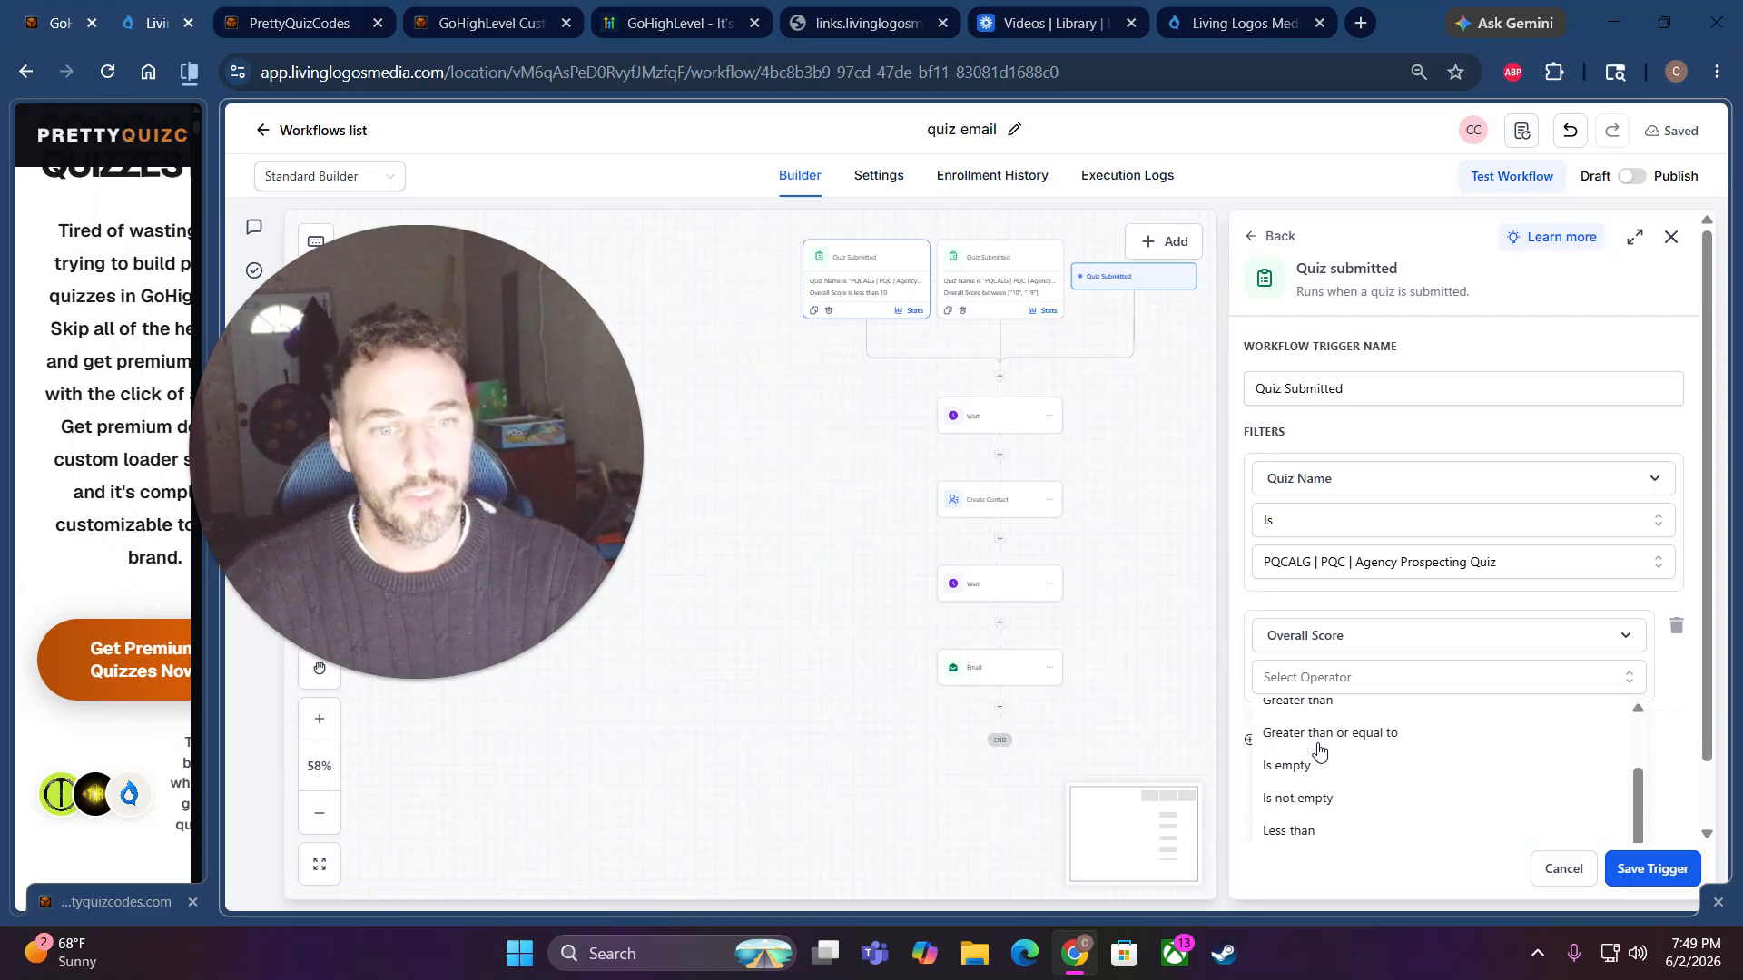
pyautogui.click(1308, 706)
pyautogui.click(1321, 685)
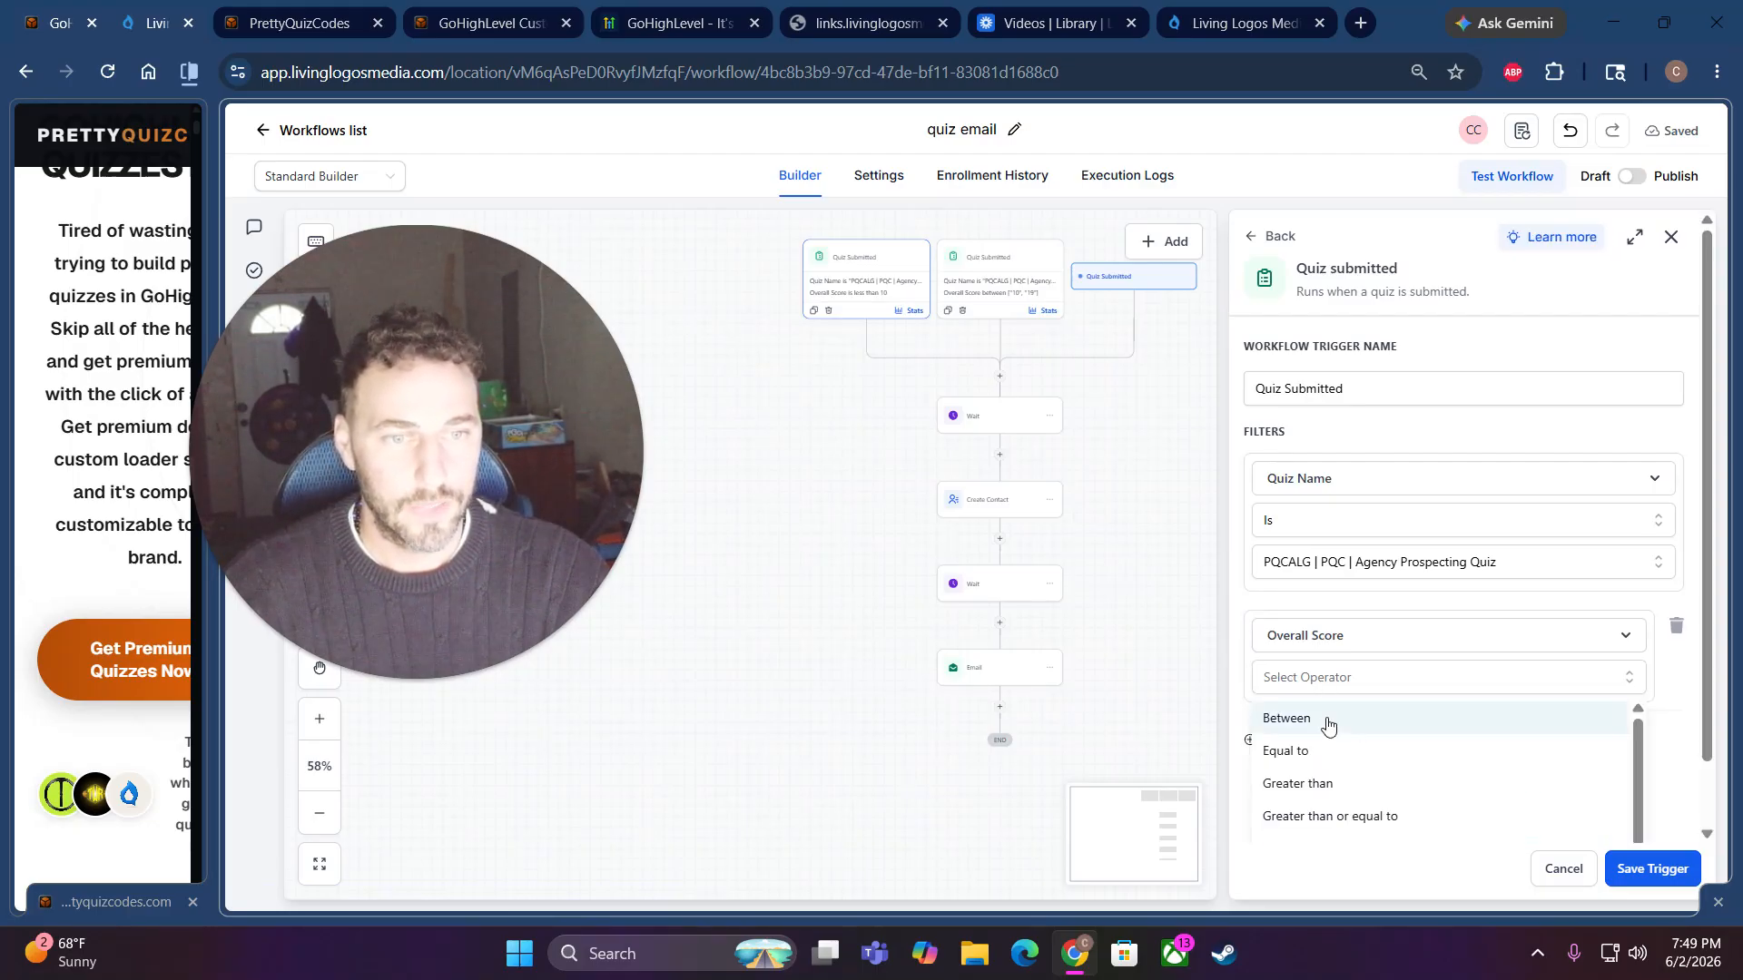
pyautogui.click(1323, 778)
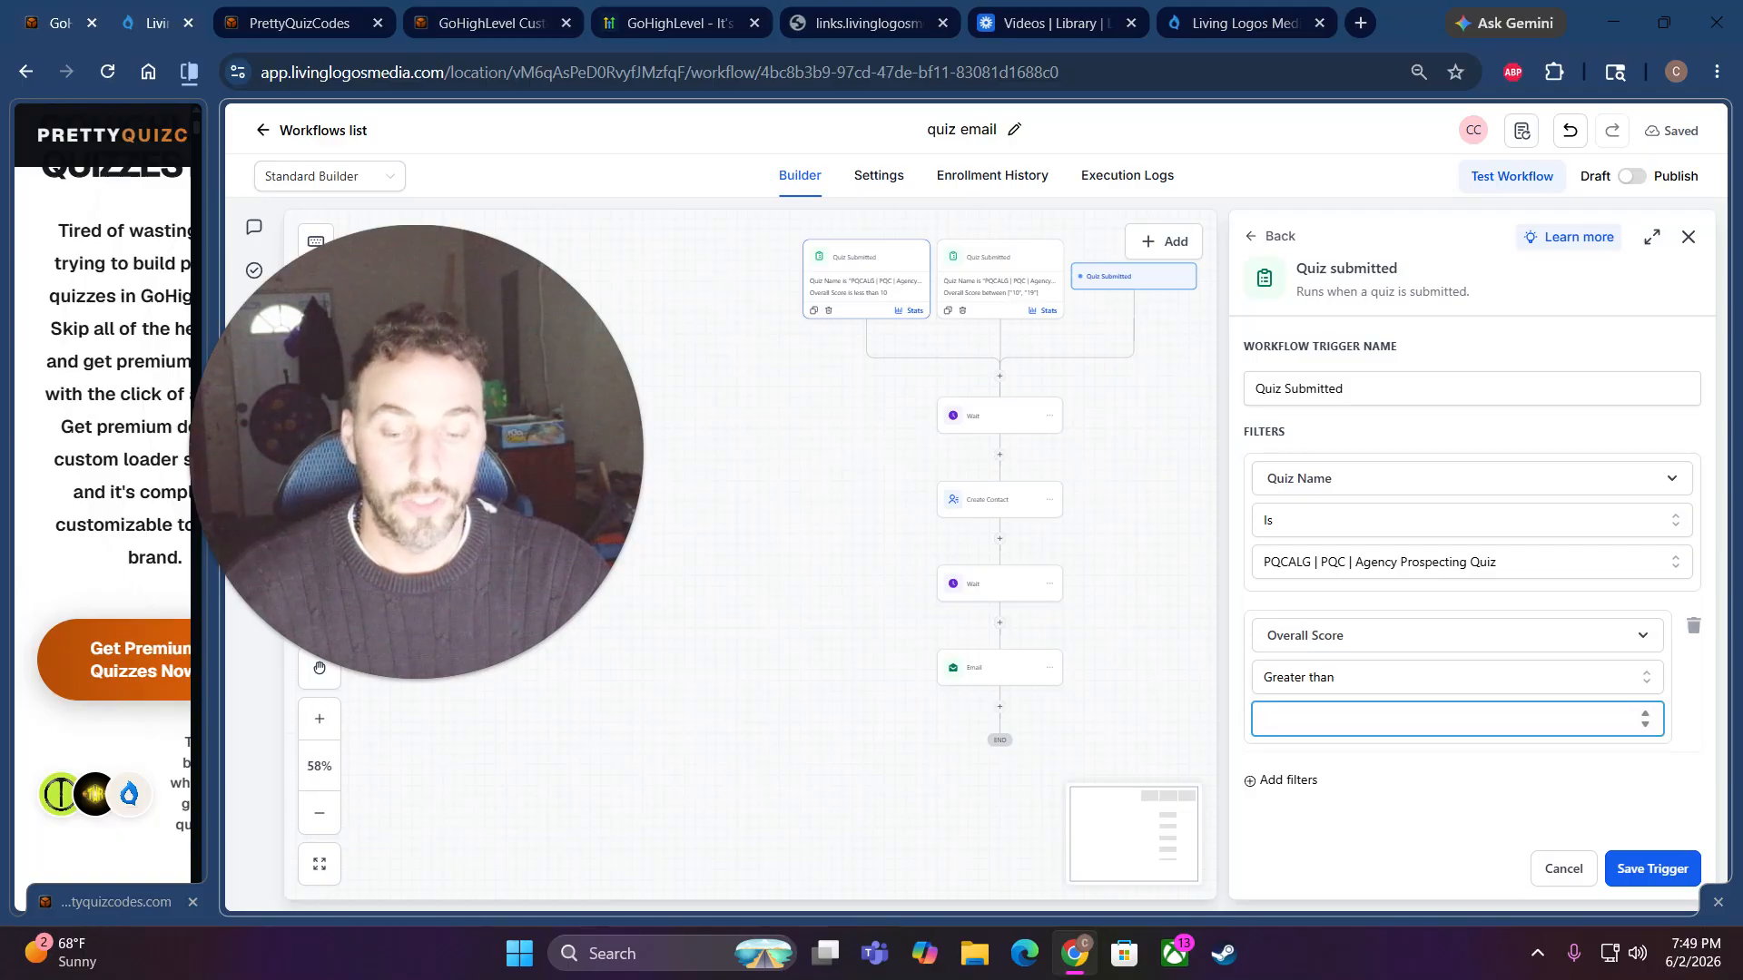
pyautogui.write('19')
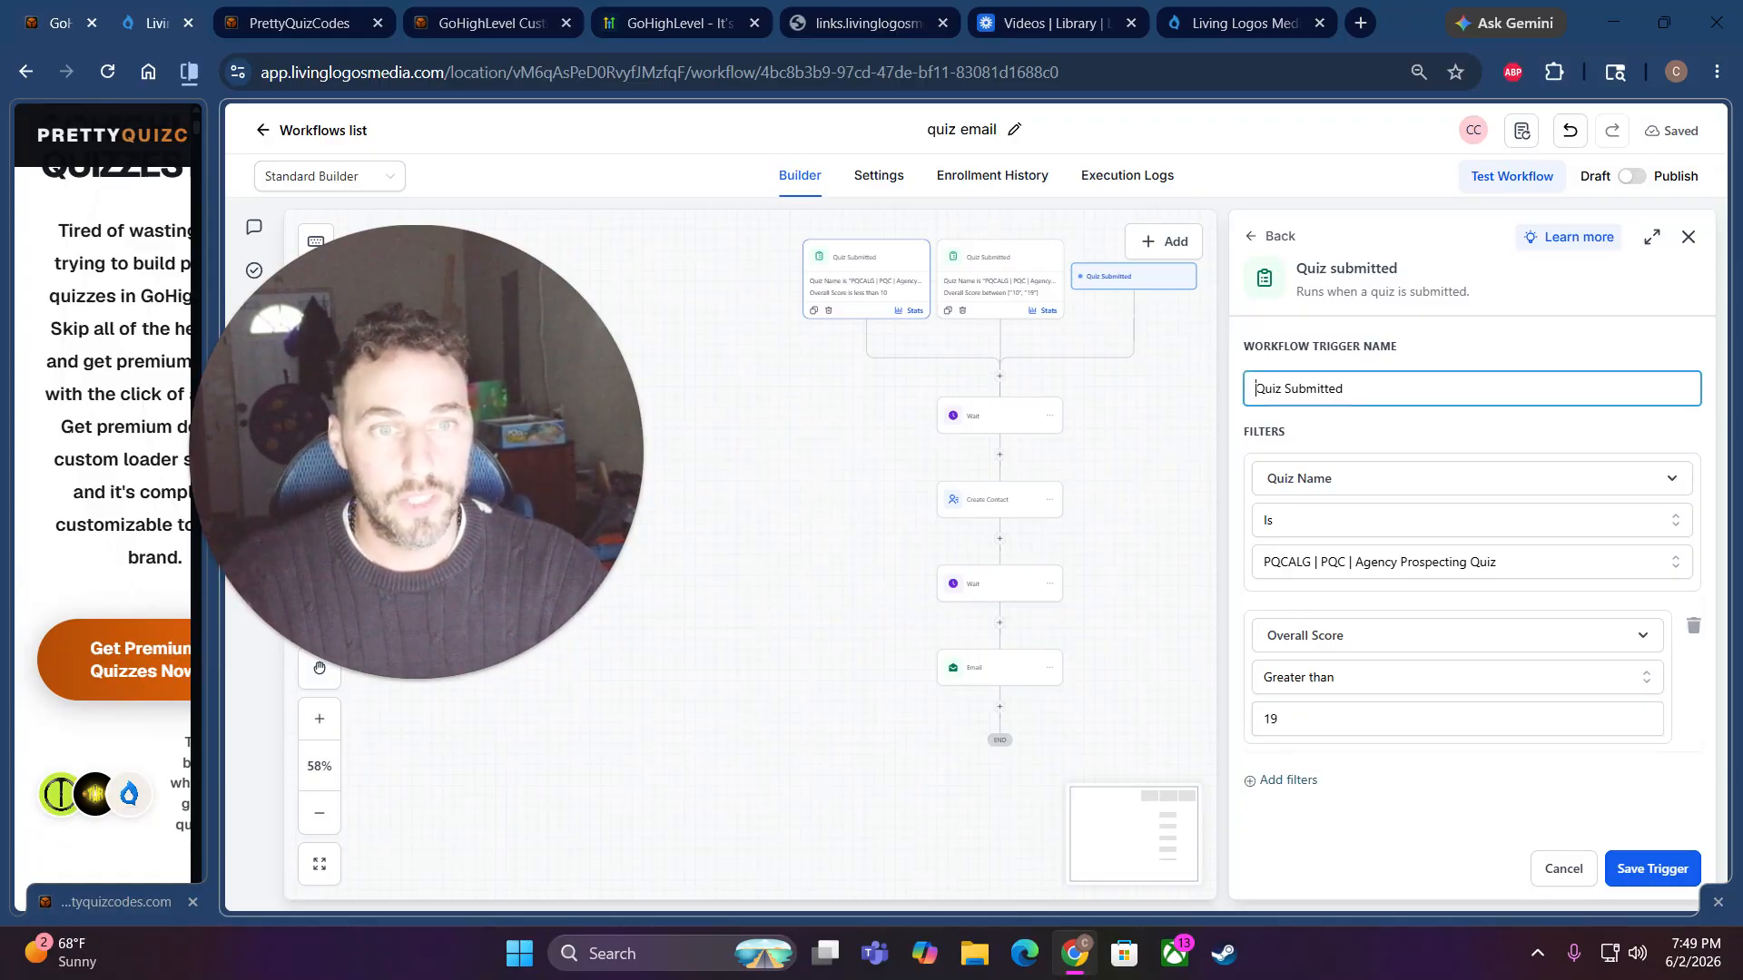
# - Rename the third trigger "Hot Quiz Submitted" and save it
pyautogui.click(1258, 389)
pyautogui.write('Hpot')
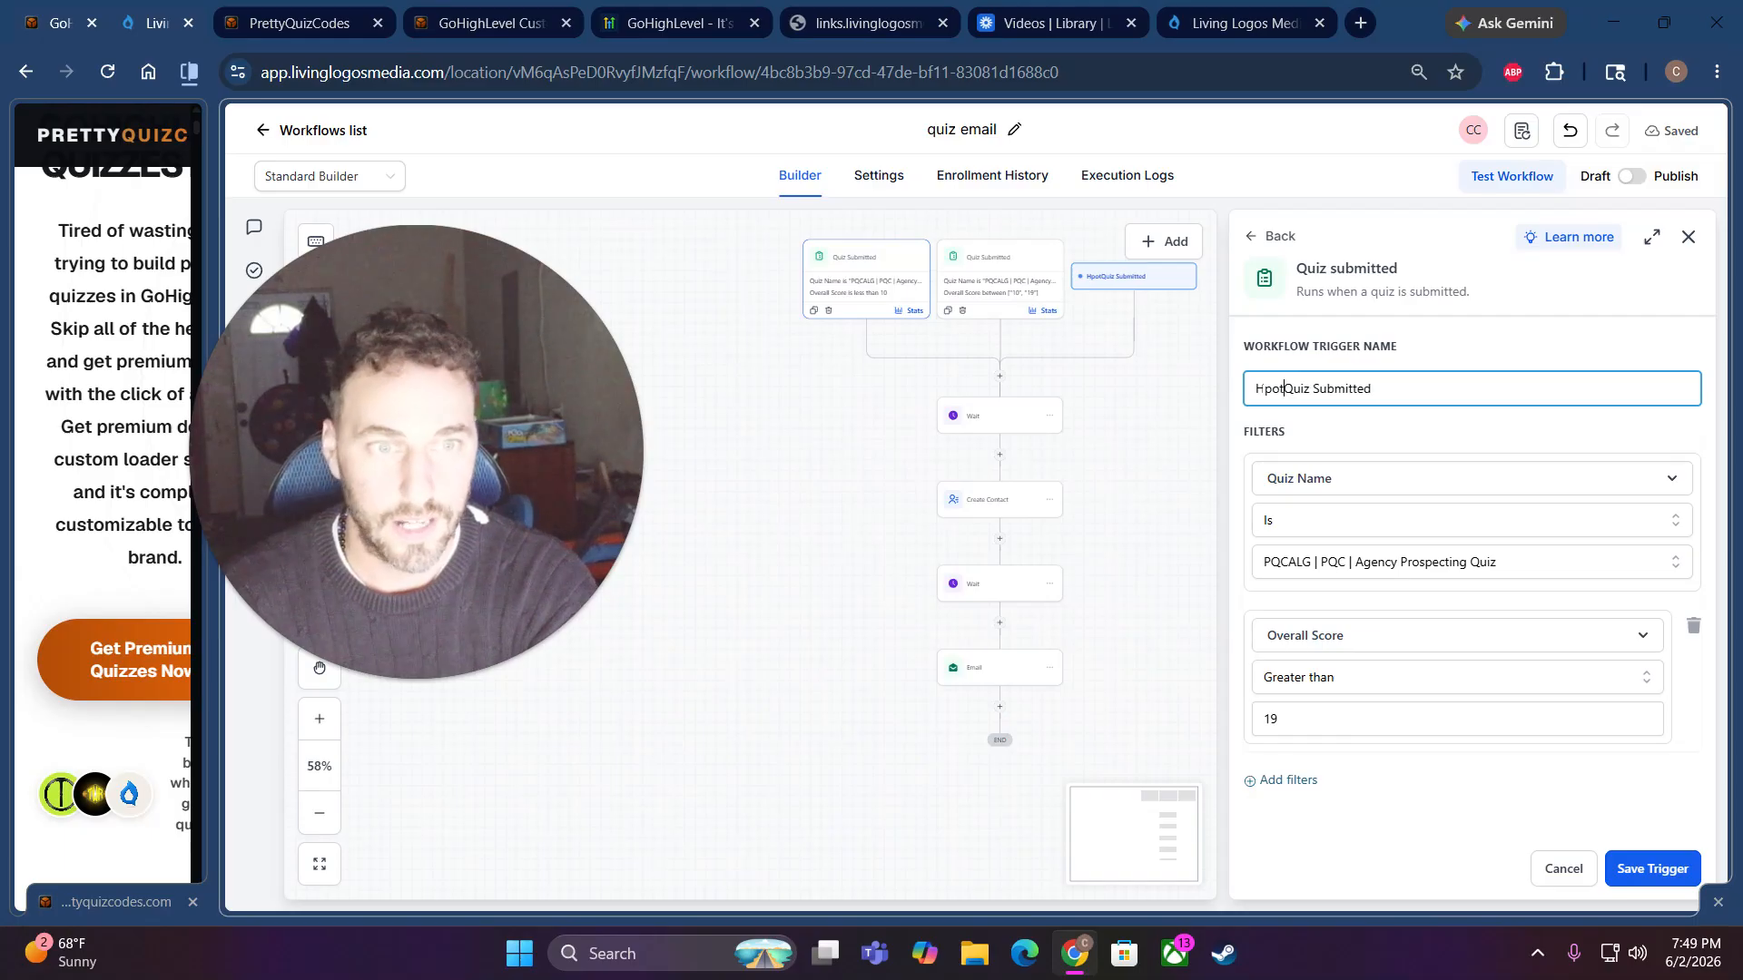
pyautogui.press('BackSpace')
pyautogui.press('BackSpace')
pyautogui.press('BackSpace')
pyautogui.press('BackSpace')
pyautogui.write('Hot')
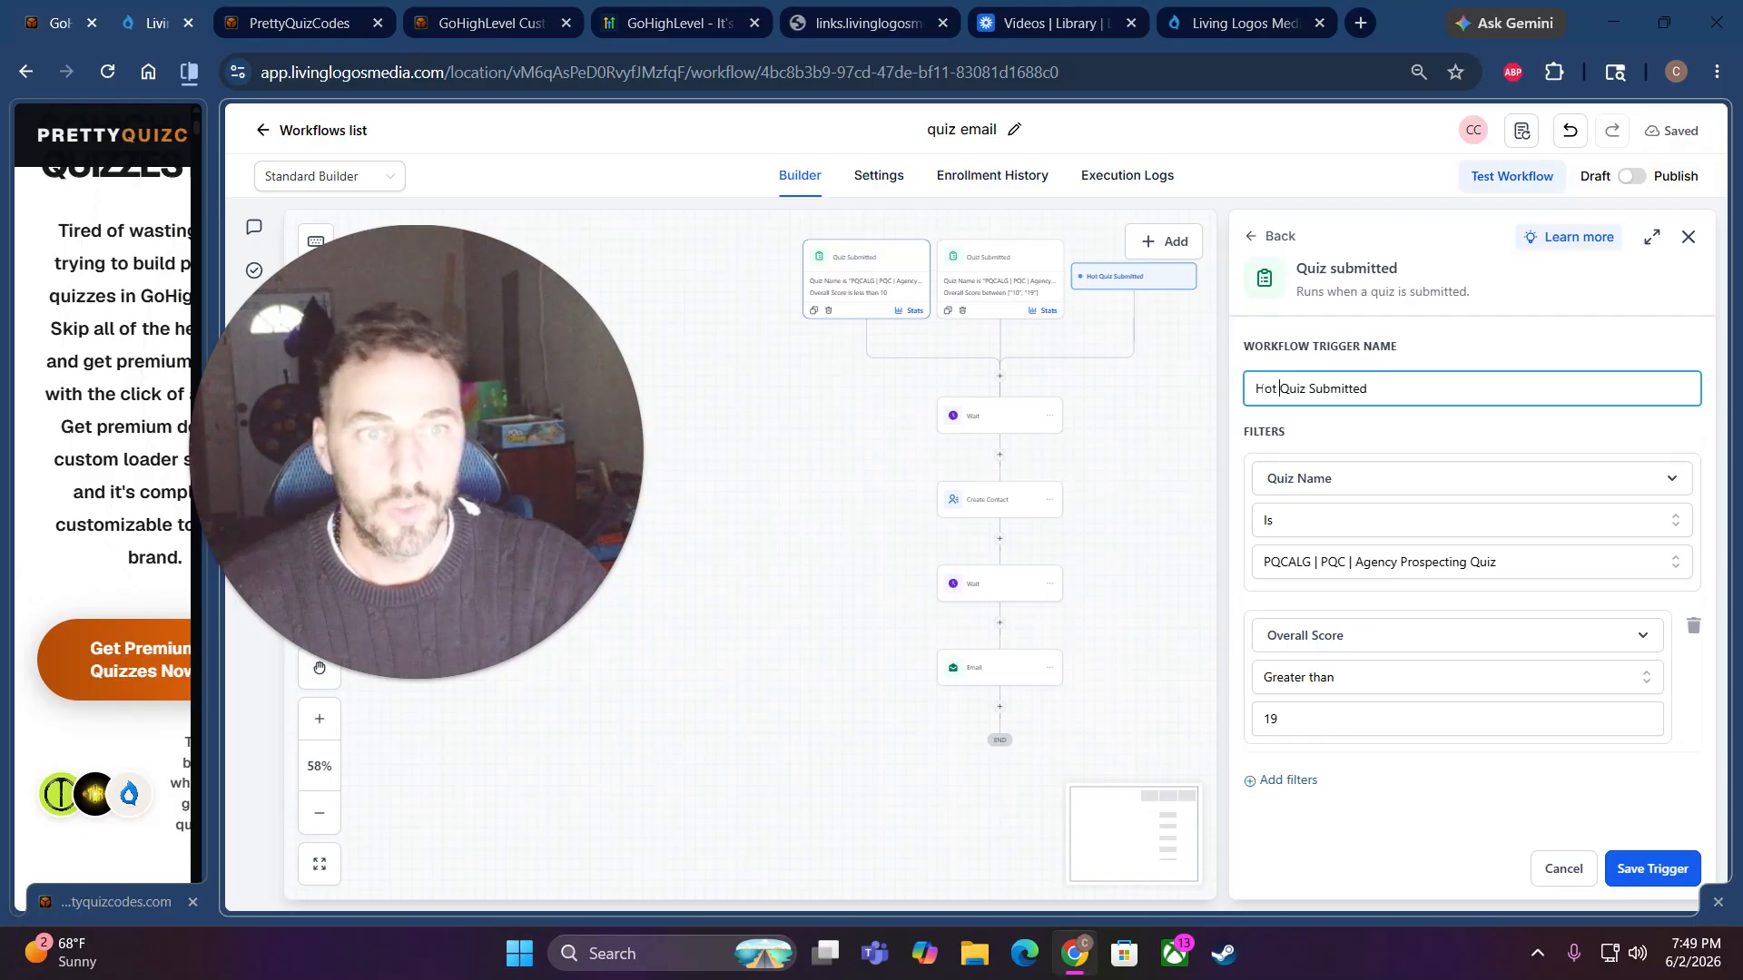
pyautogui.click(1652, 870)
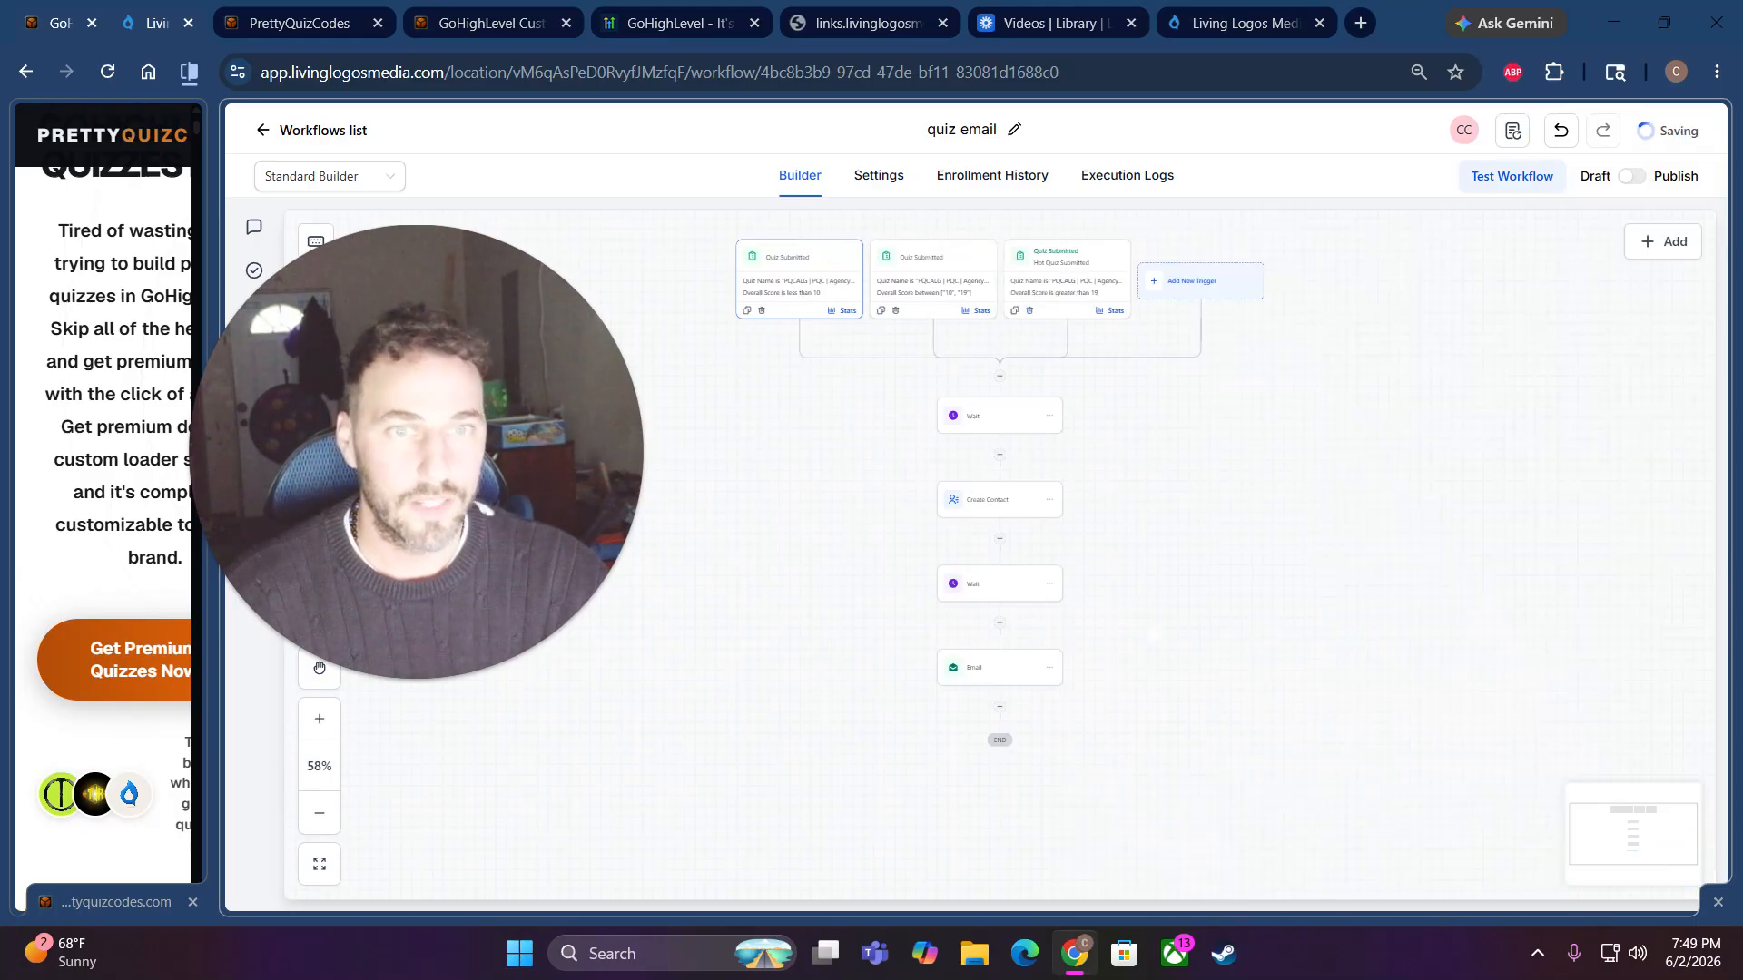
# - Rename the trigger for scores between 10 and 19 "Warm Quiz Submitted" and save it
pyautogui.click(935, 295)
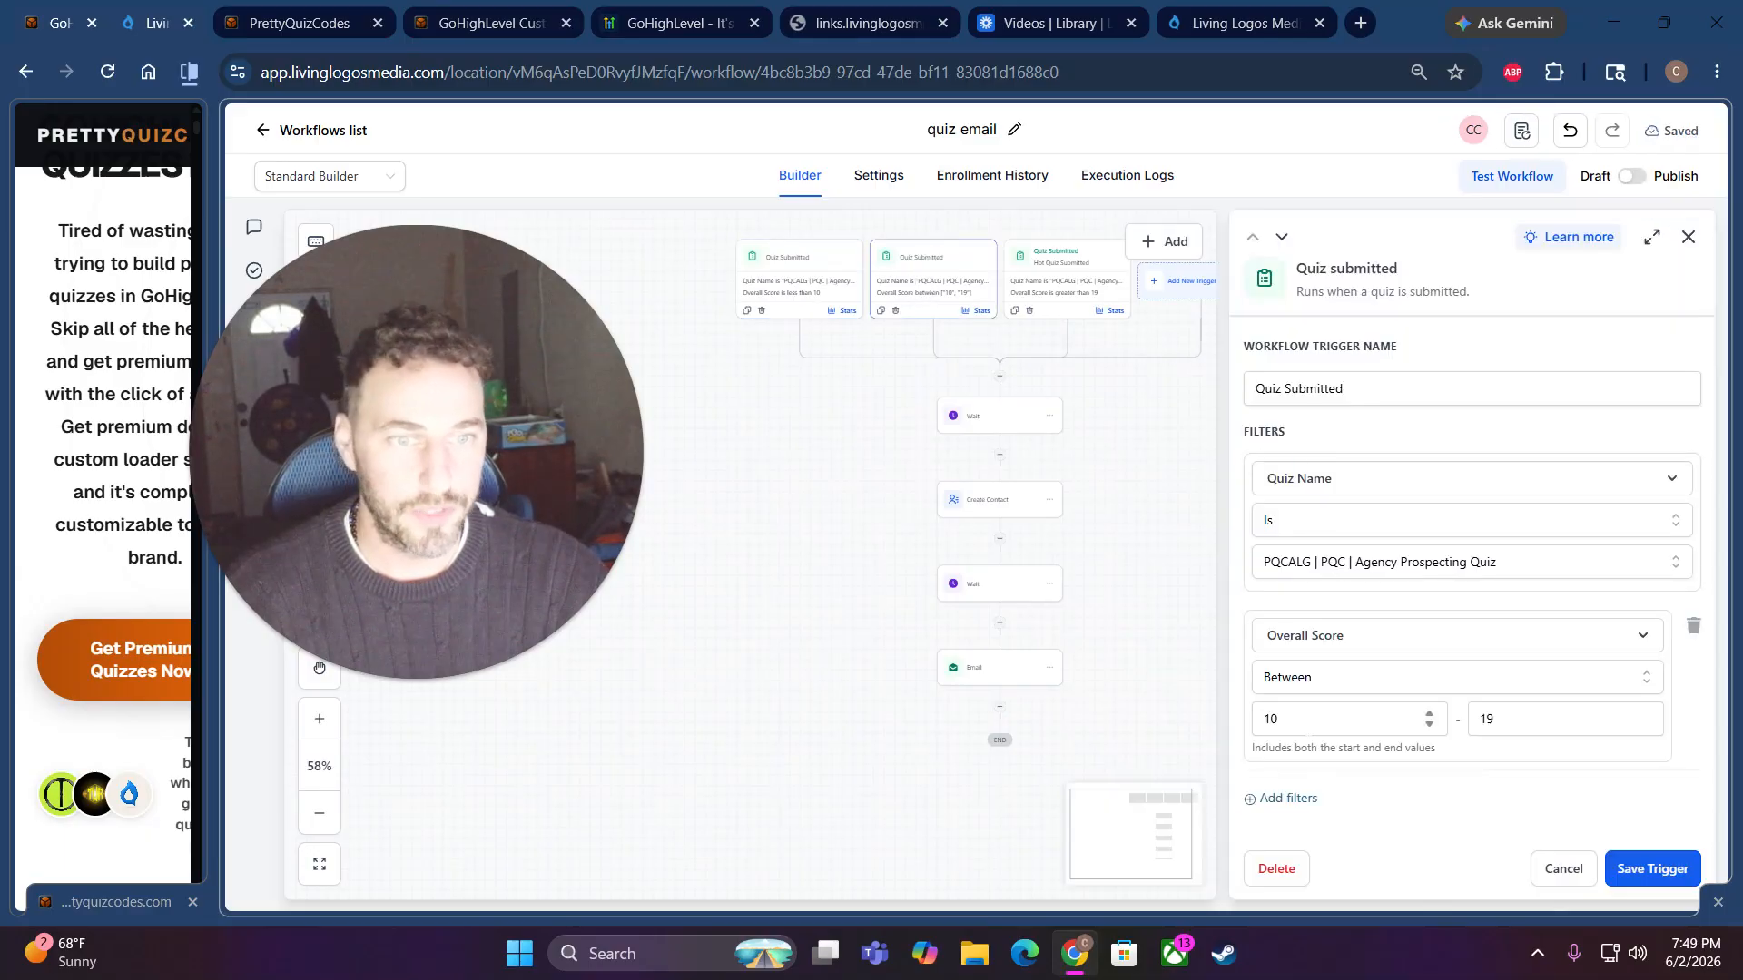
pyautogui.click(1257, 386)
pyautogui.write('Warm')
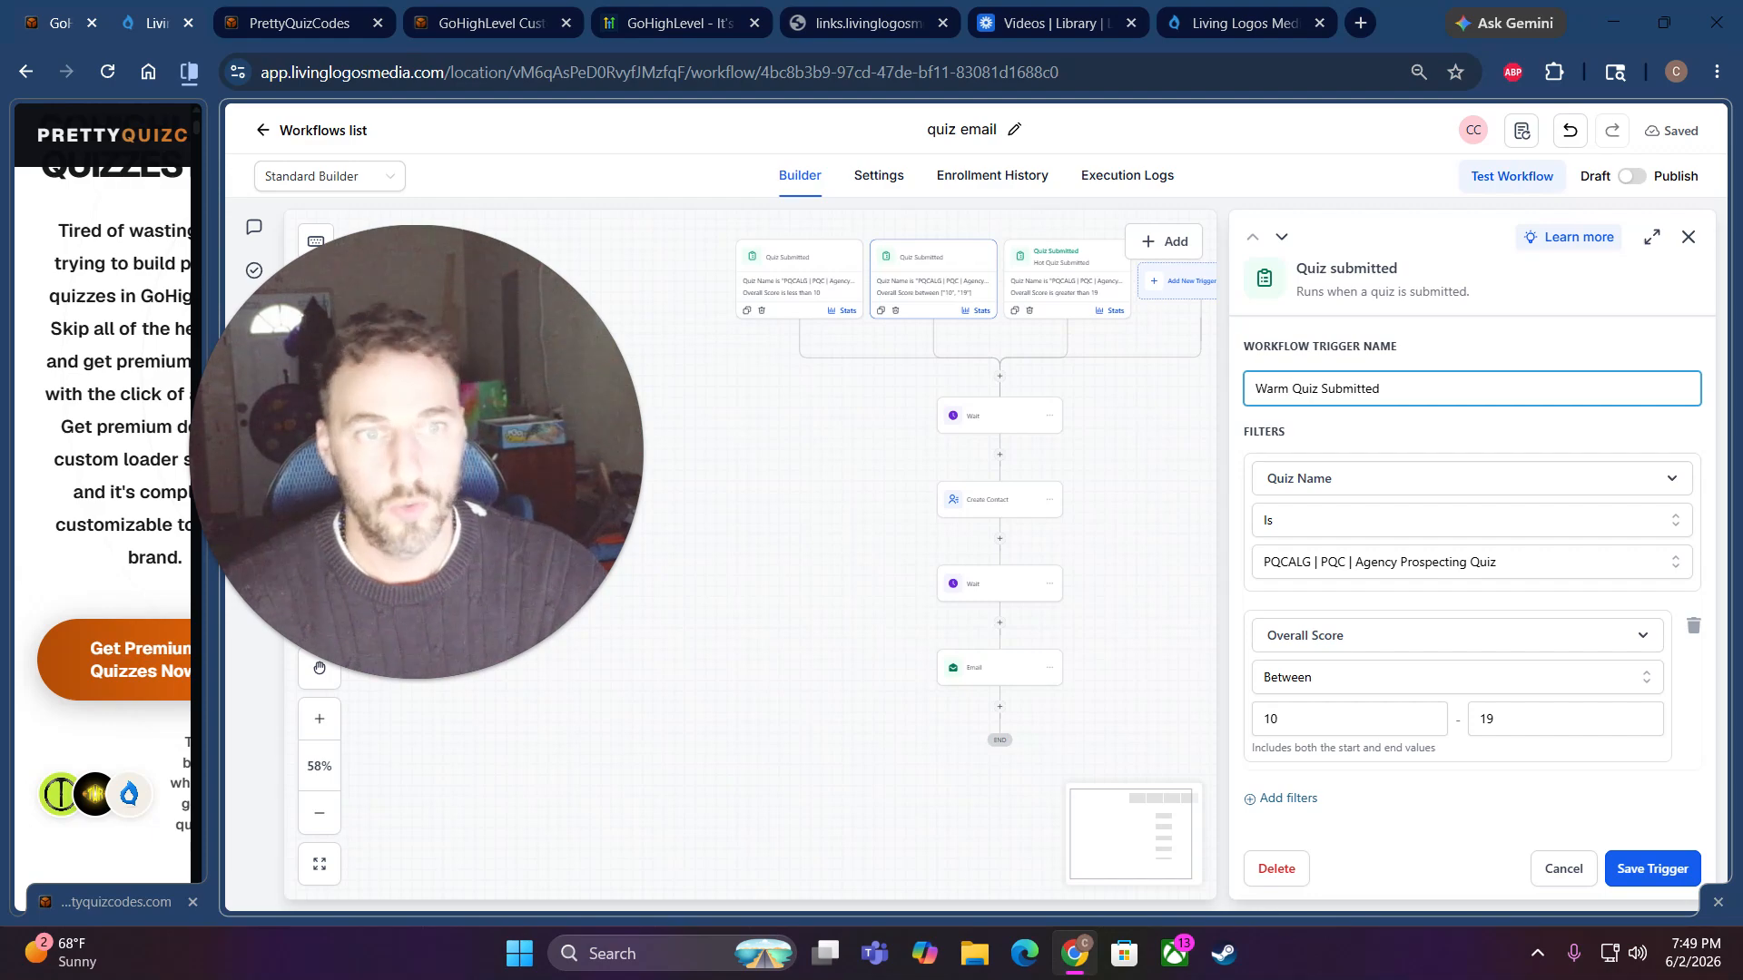
pyautogui.click(1634, 860)
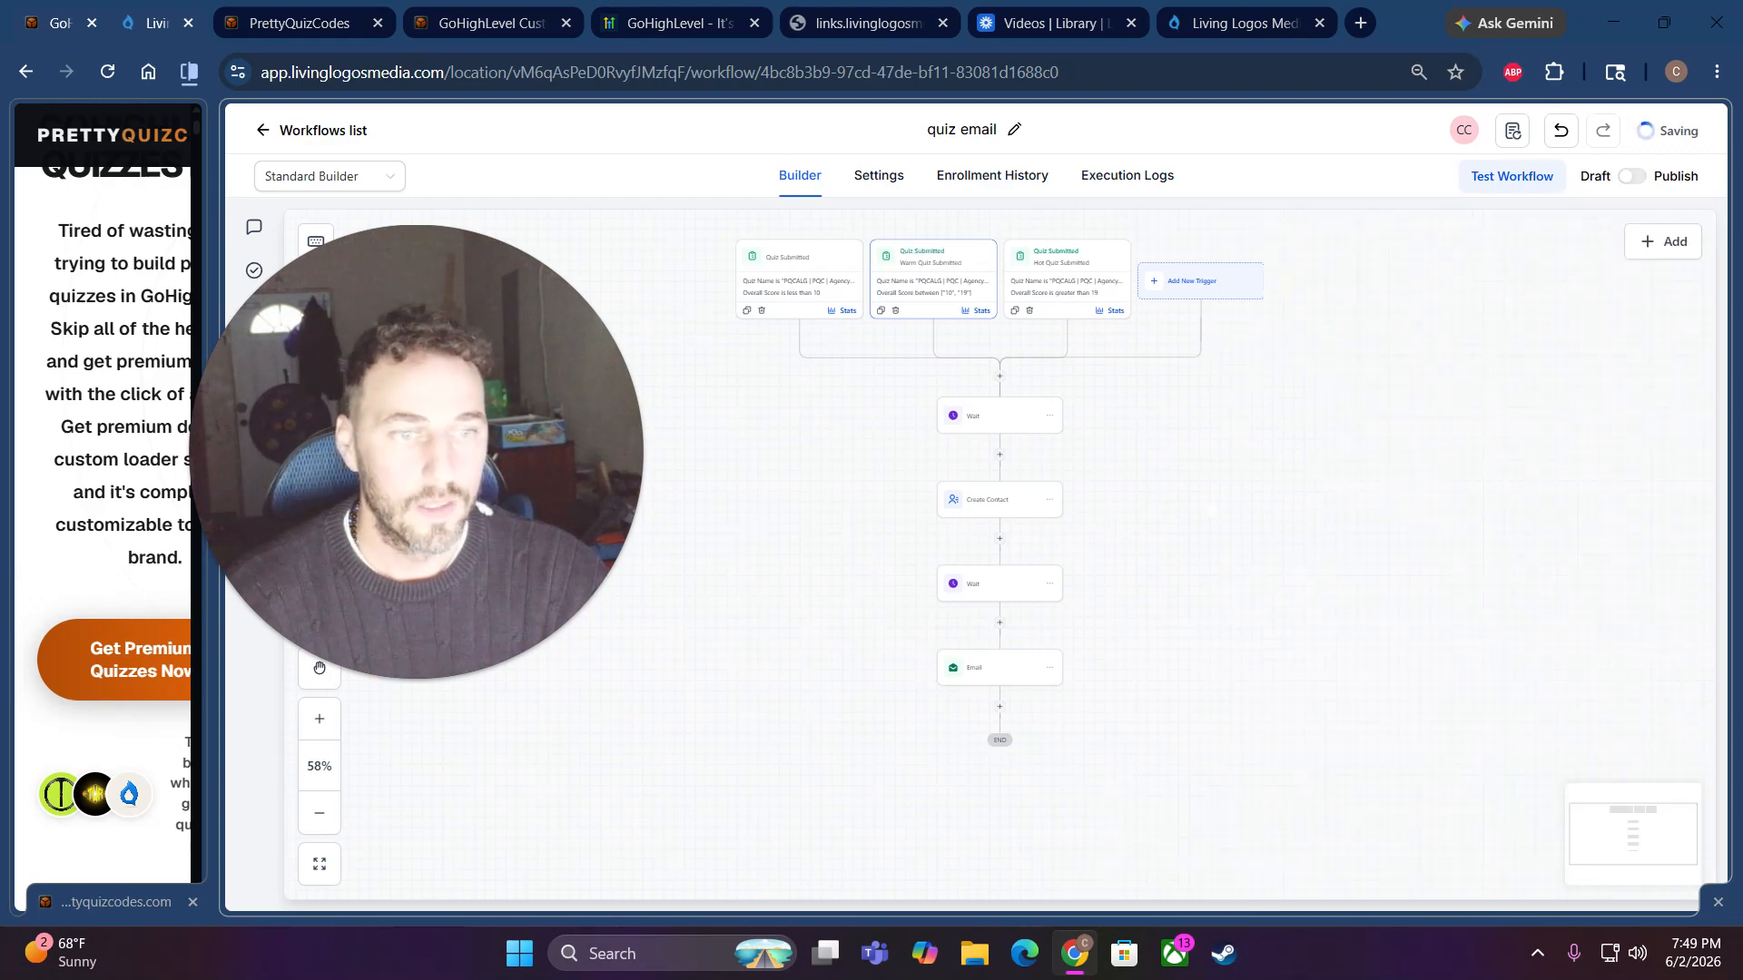
# - Rename the trigger for scores less than 10 "Cold Quiz Submitted" and save it
pyautogui.click(1065, 291)
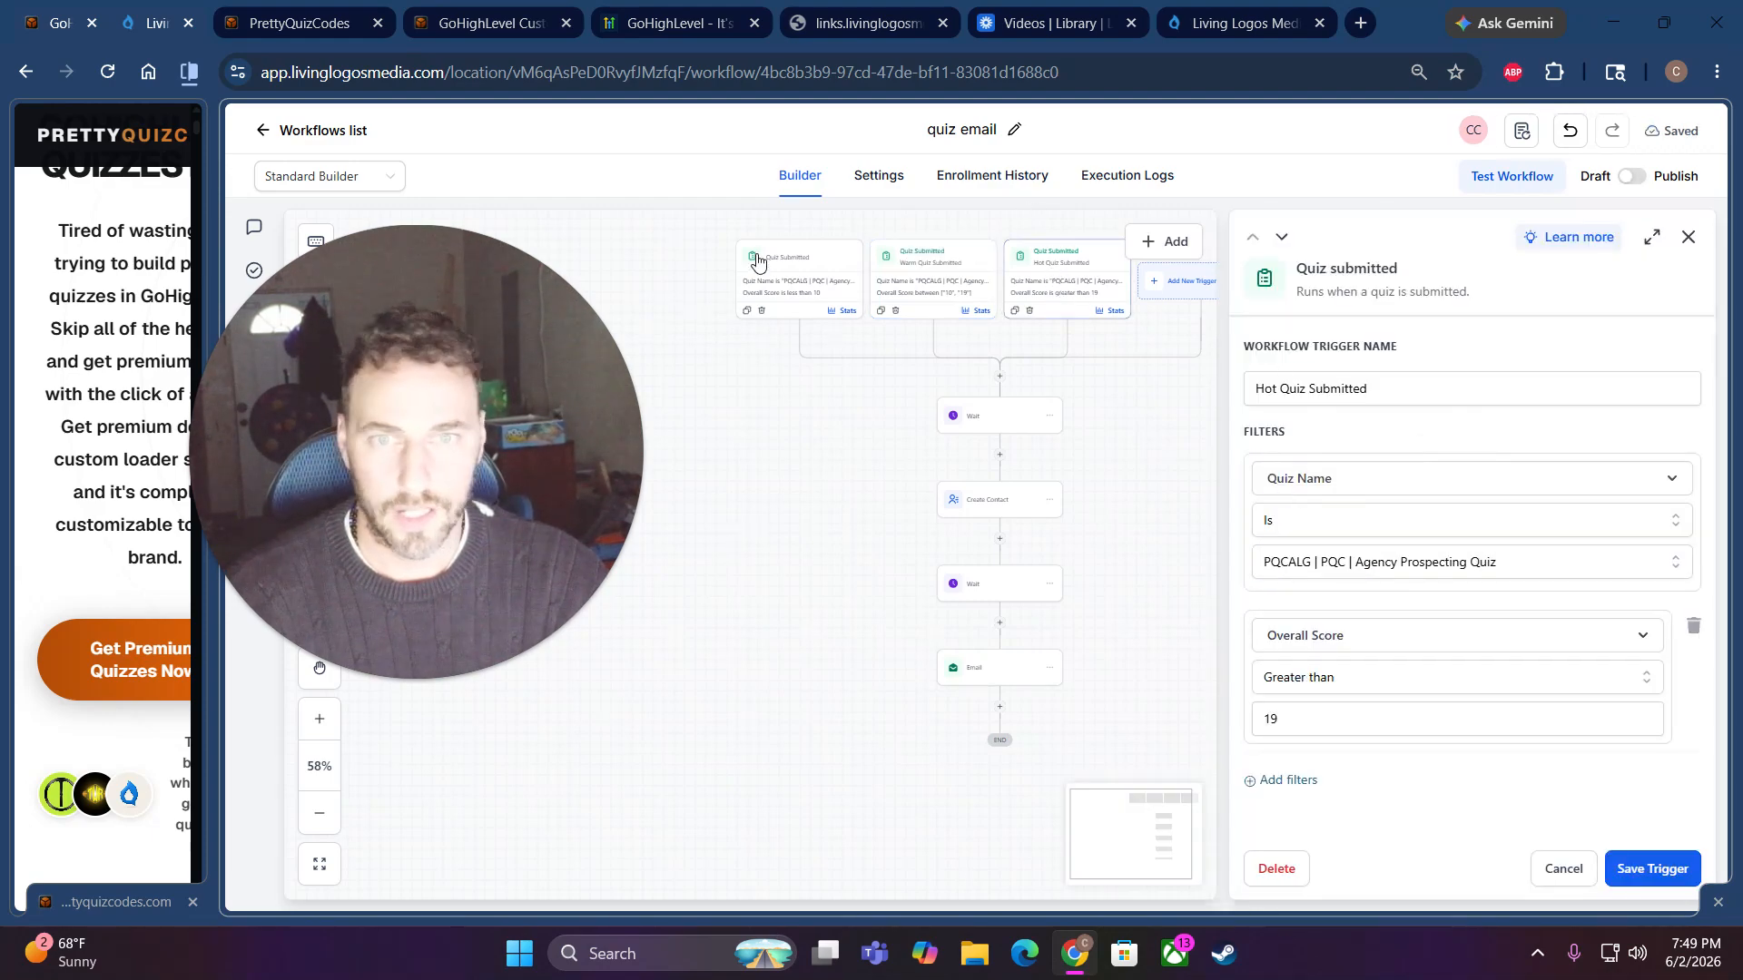
pyautogui.click(797, 292)
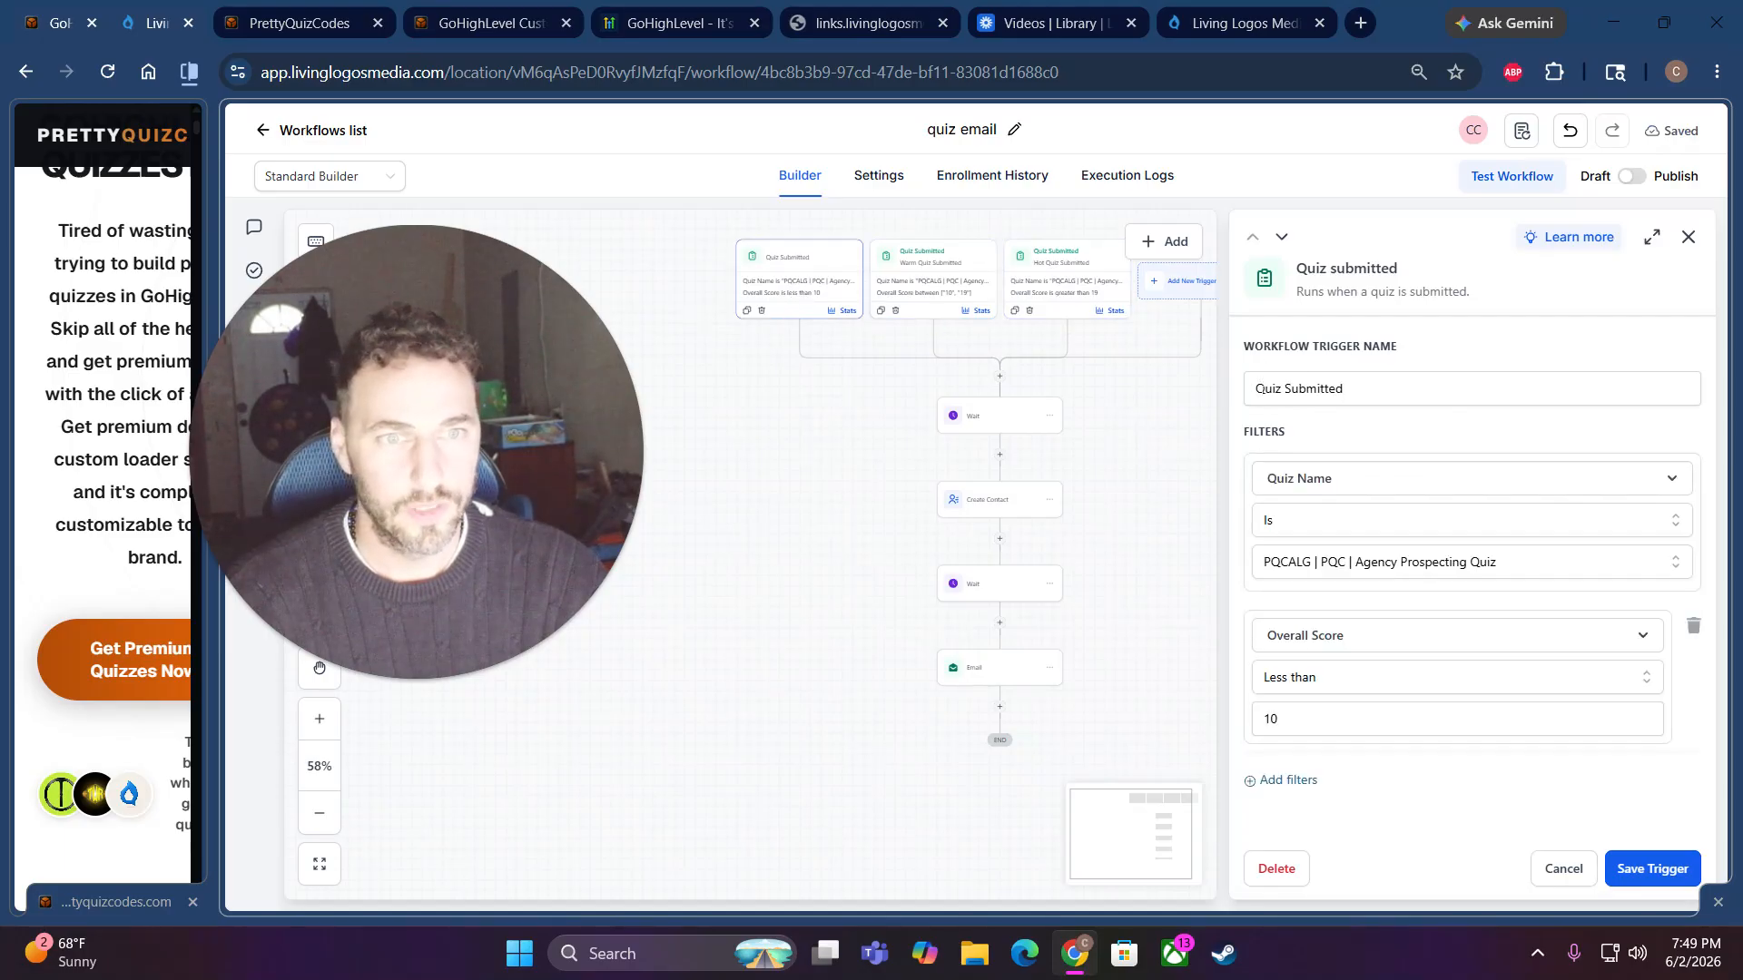
pyautogui.write('Cold')
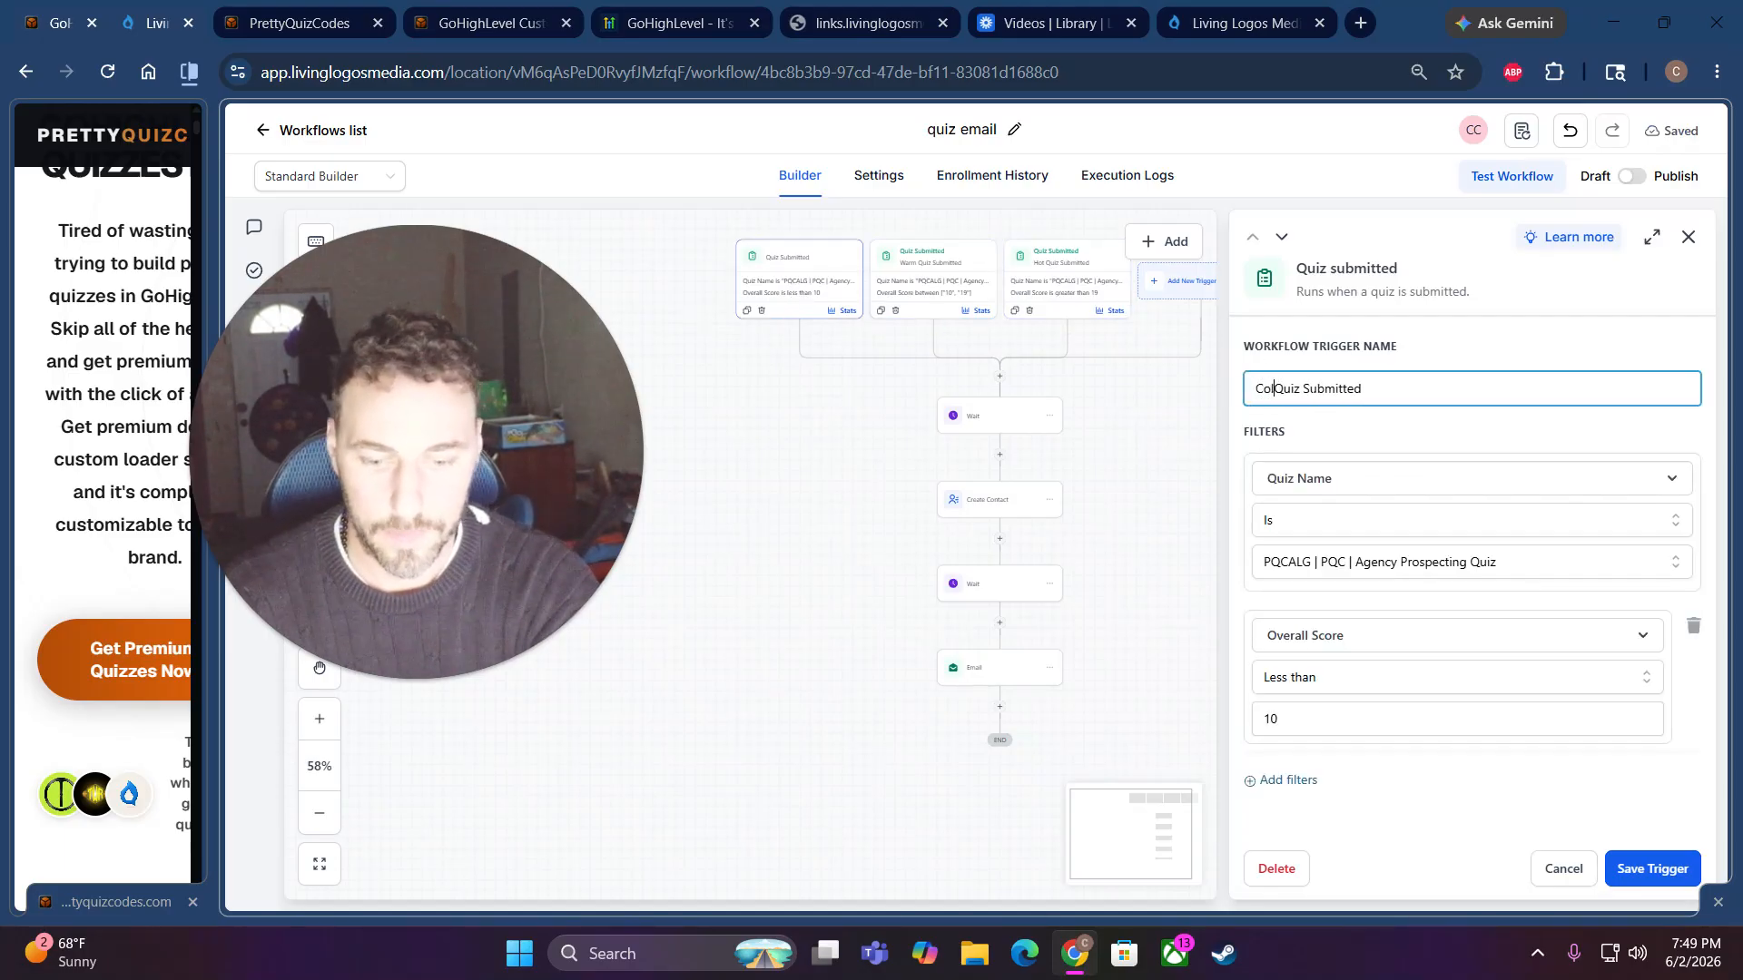
pyautogui.click(1654, 870)
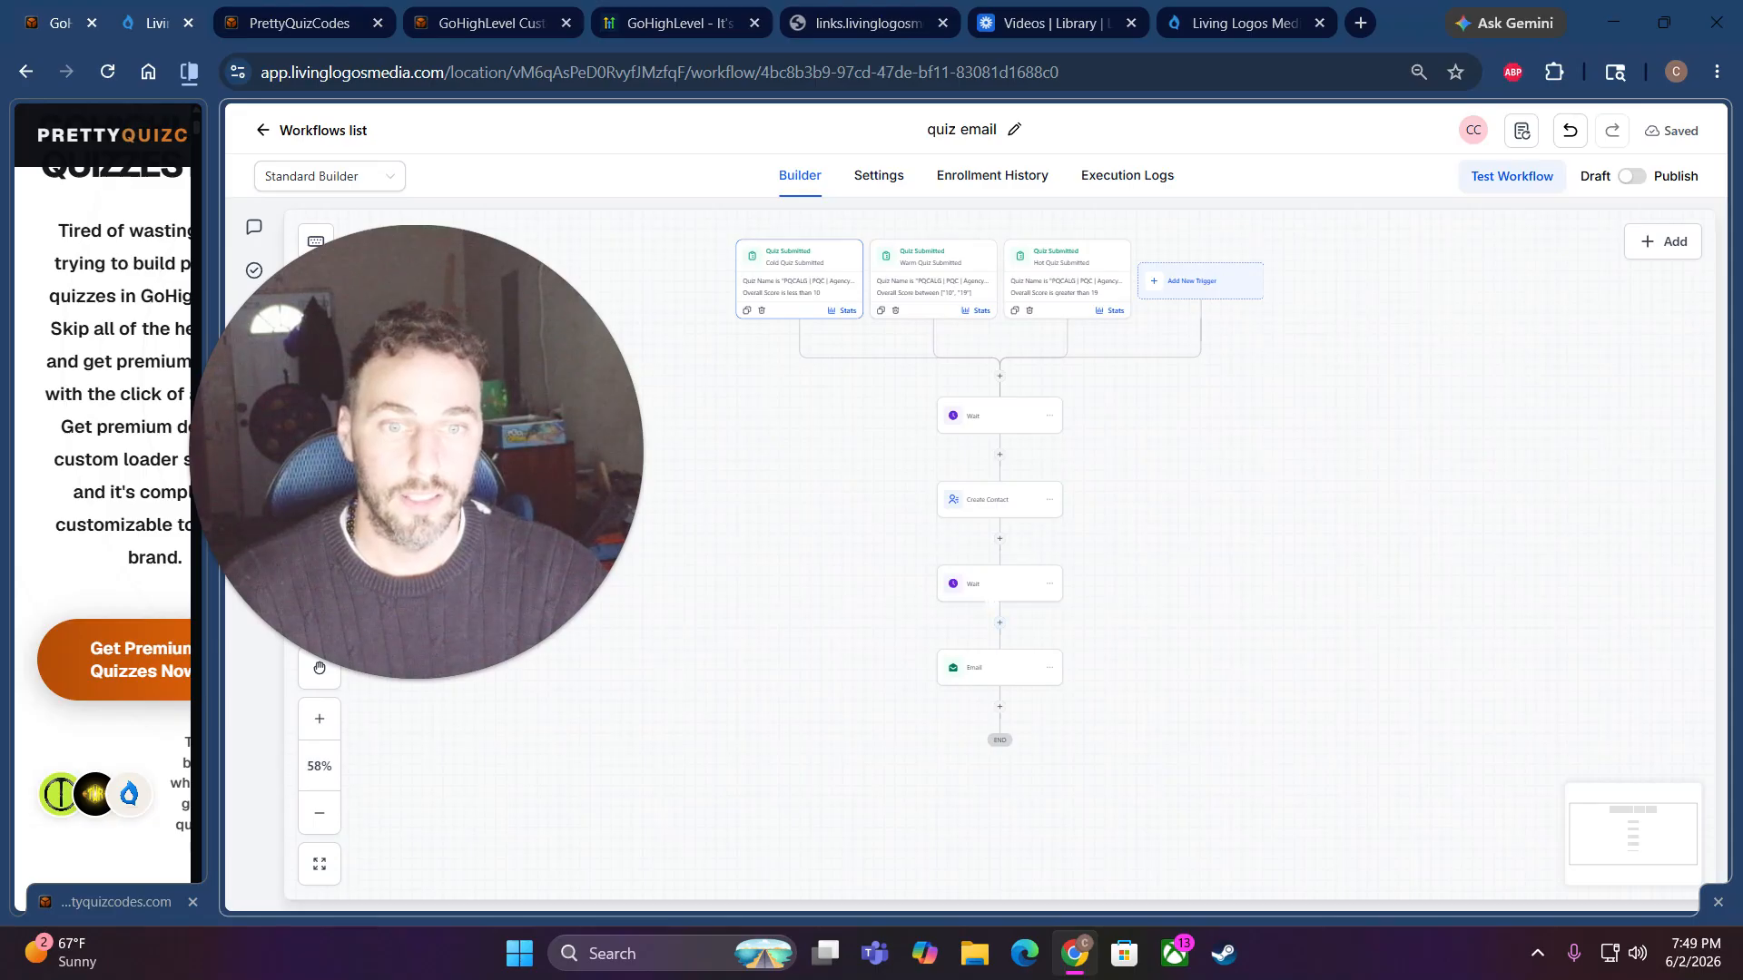
# - Add an If / Else action after the Email step at the end of the workflow
pyautogui.click(999, 677)
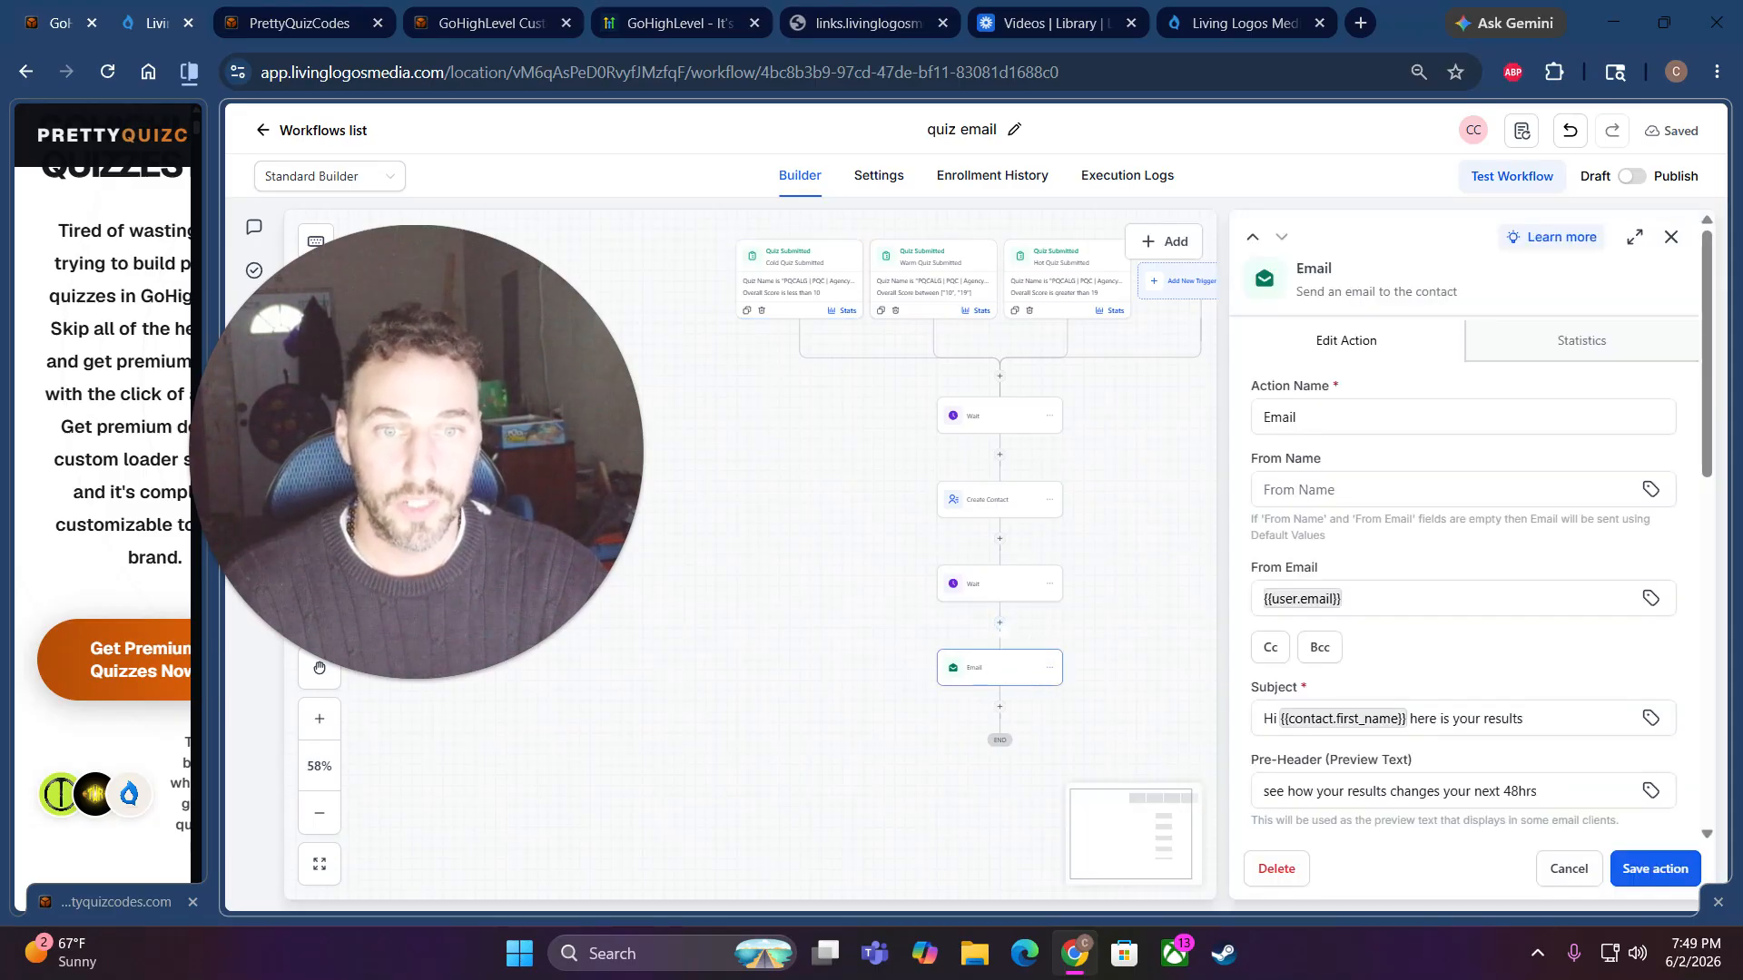
pyautogui.click(1000, 625)
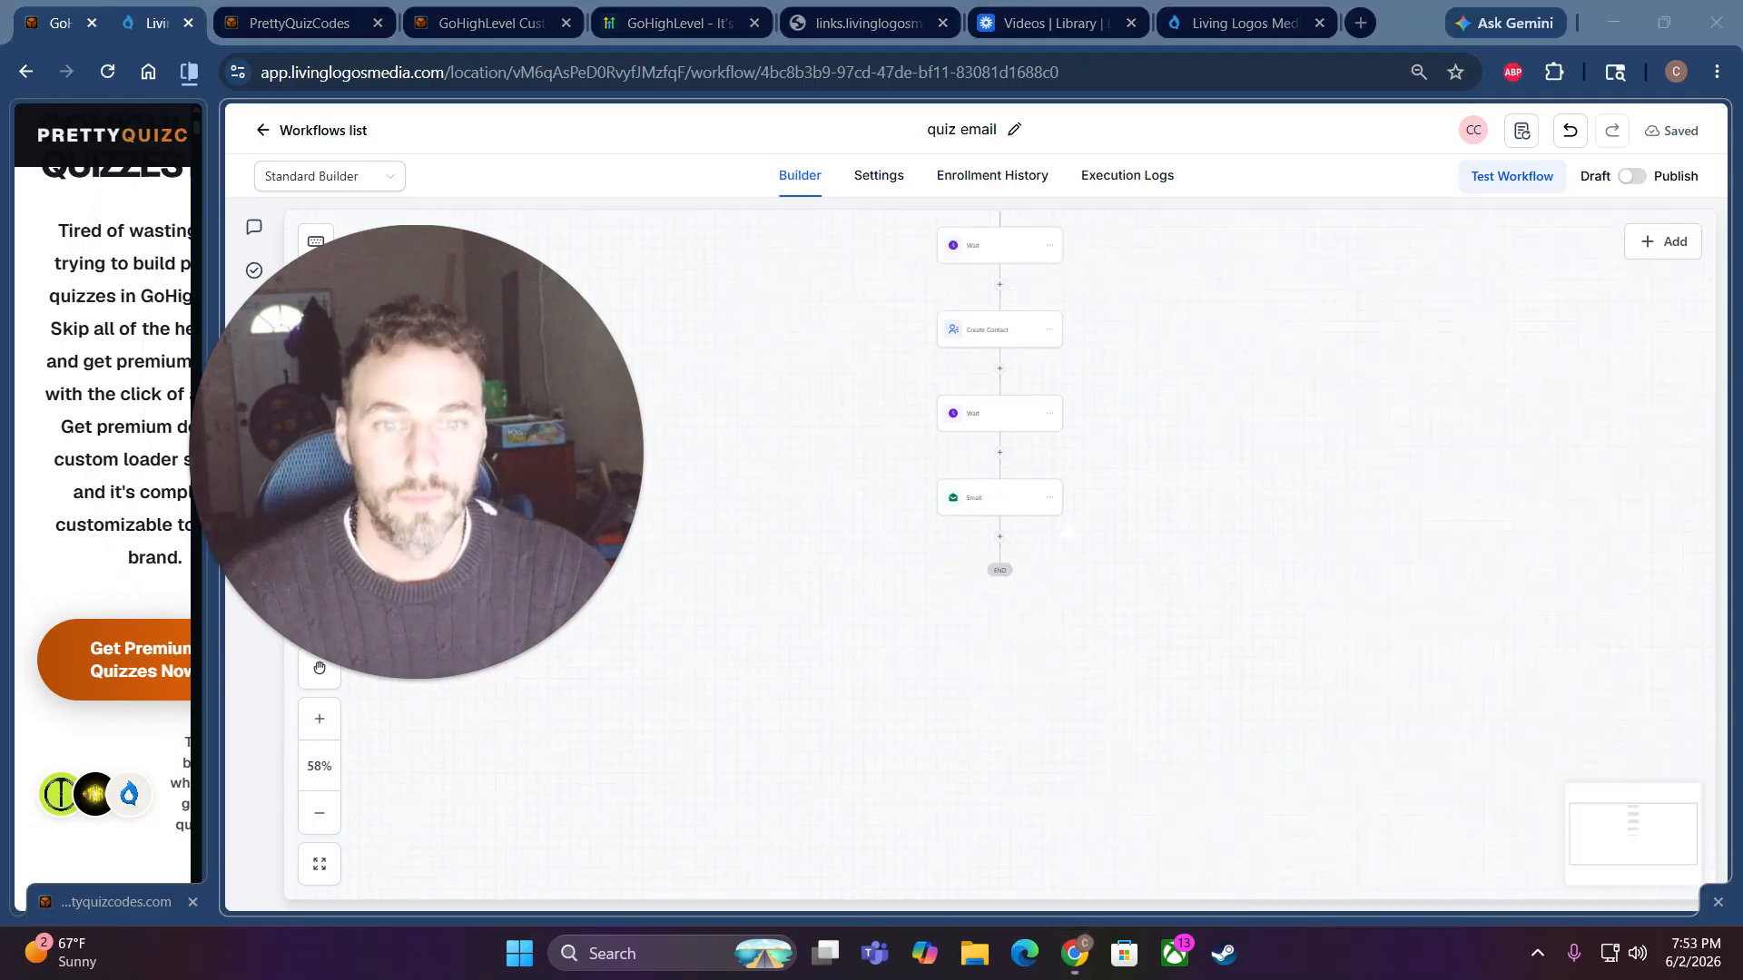
pyautogui.click(999, 537)
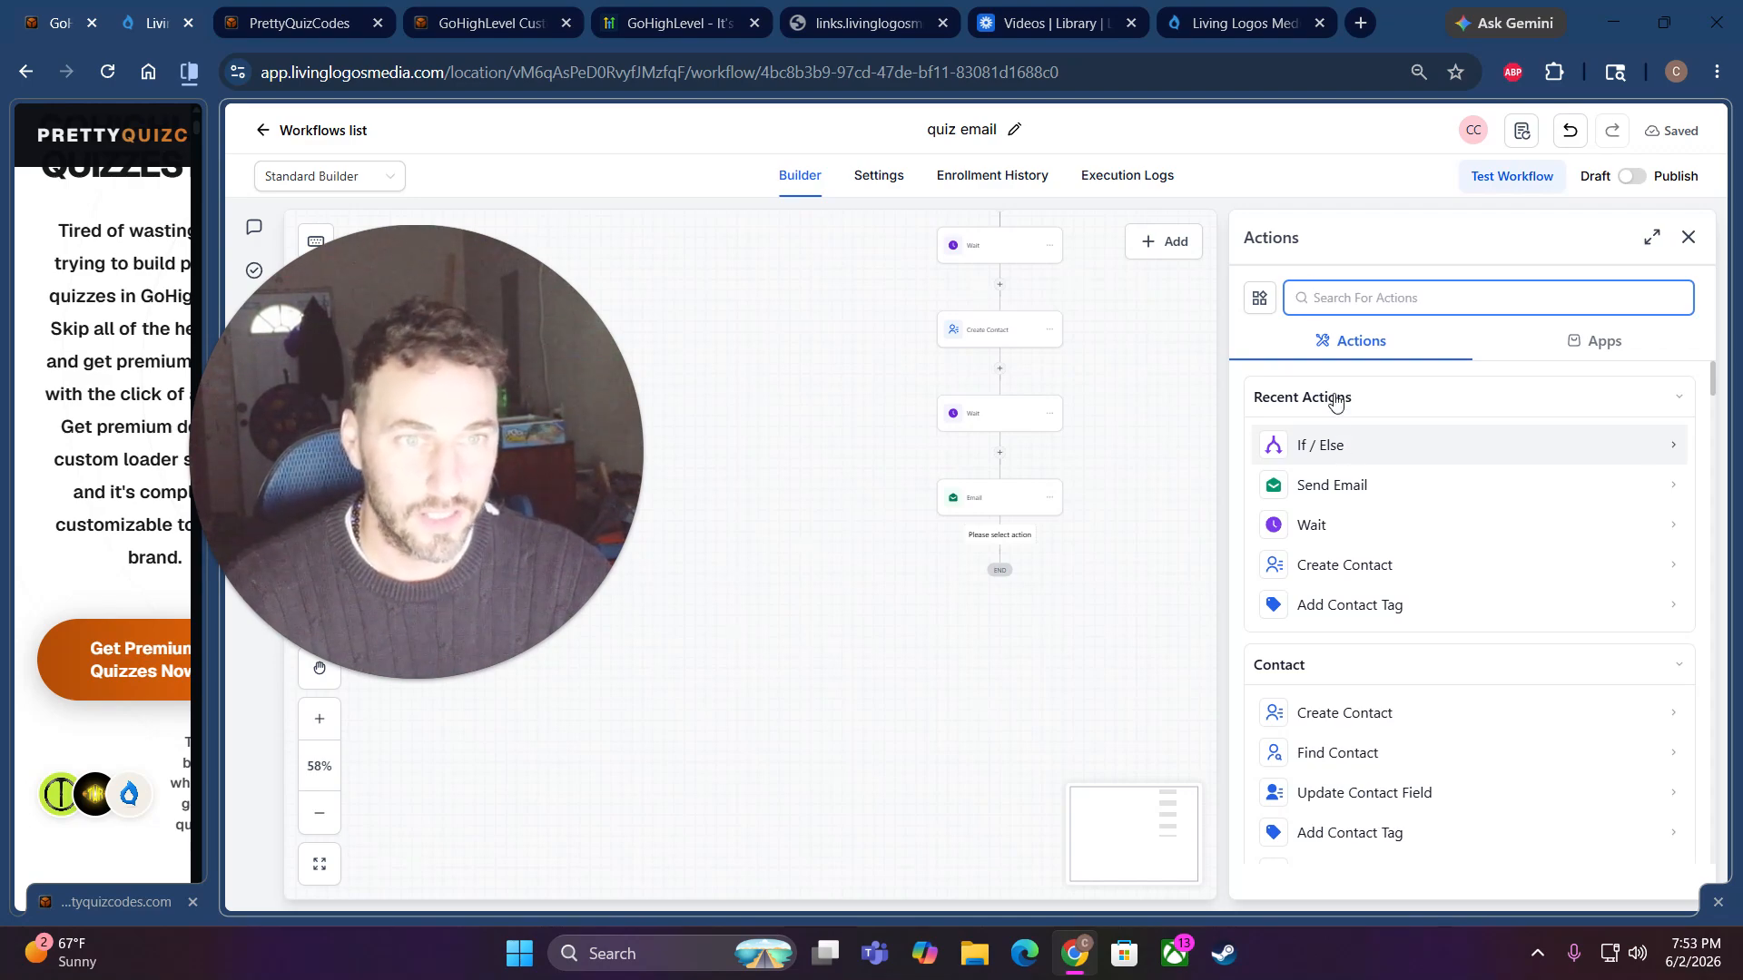
pyautogui.write('if')
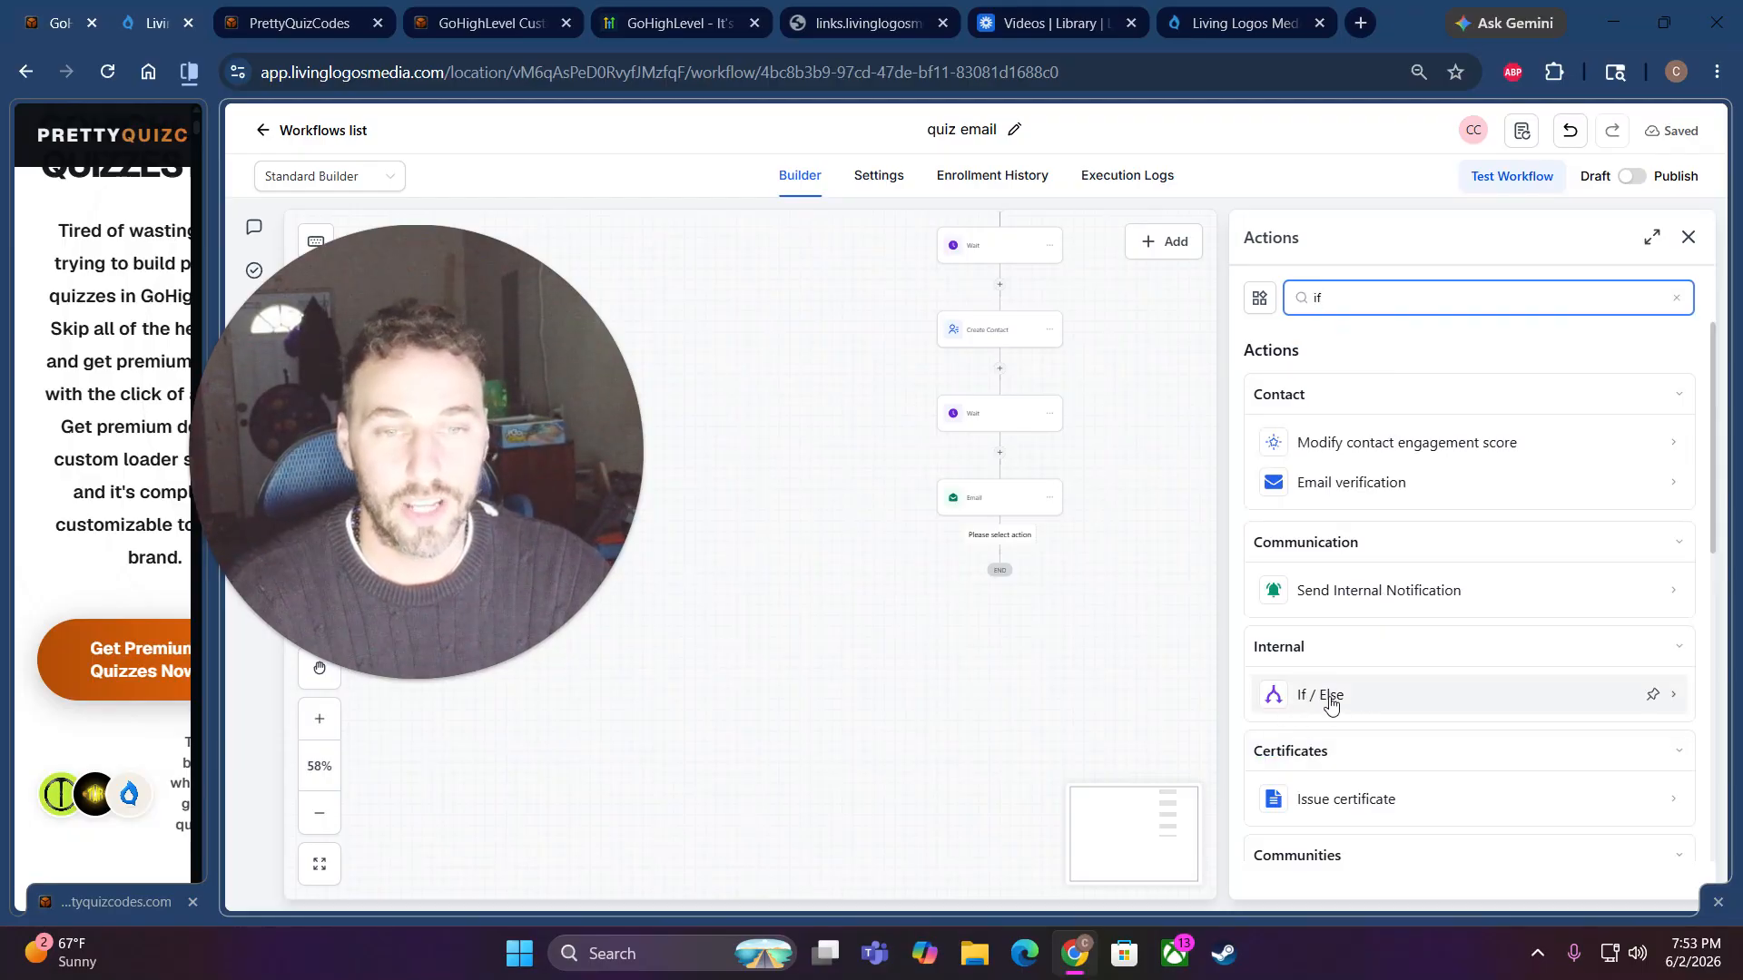
pyautogui.click(1331, 704)
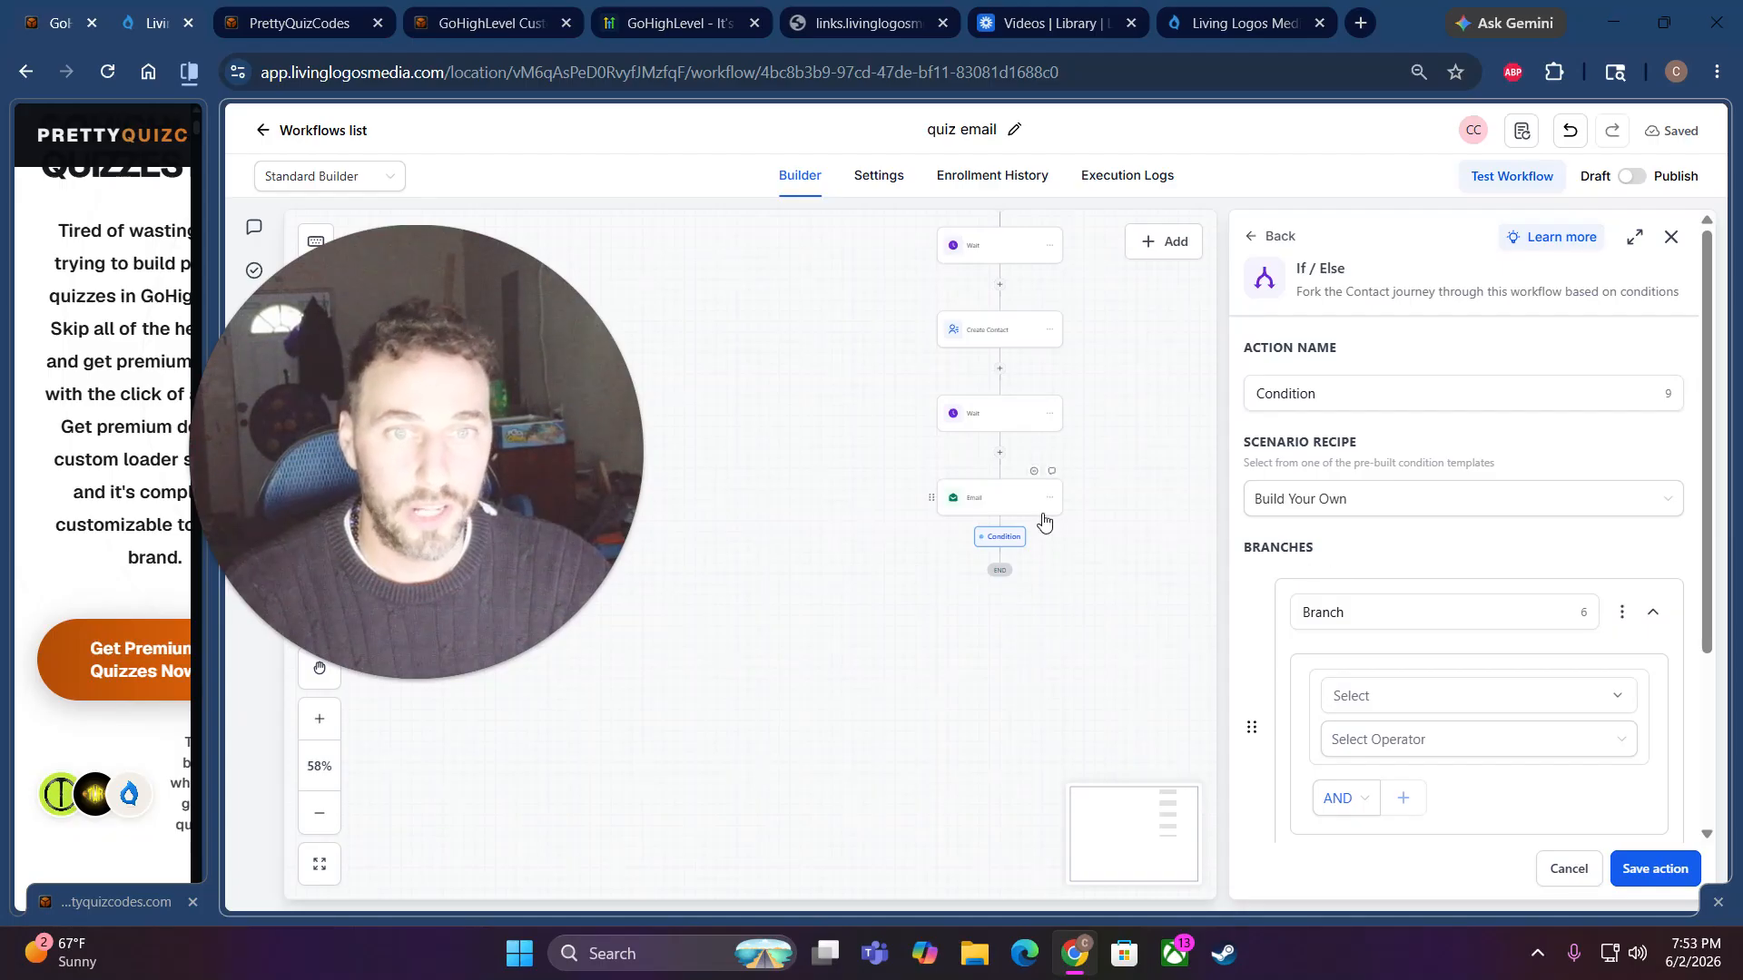
# - Set the first branch's condition to Workflow Trigger Is "Cold Quiz Submitted"
pyautogui.moveTo(802, 469); pyautogui.dragTo(811, 627)
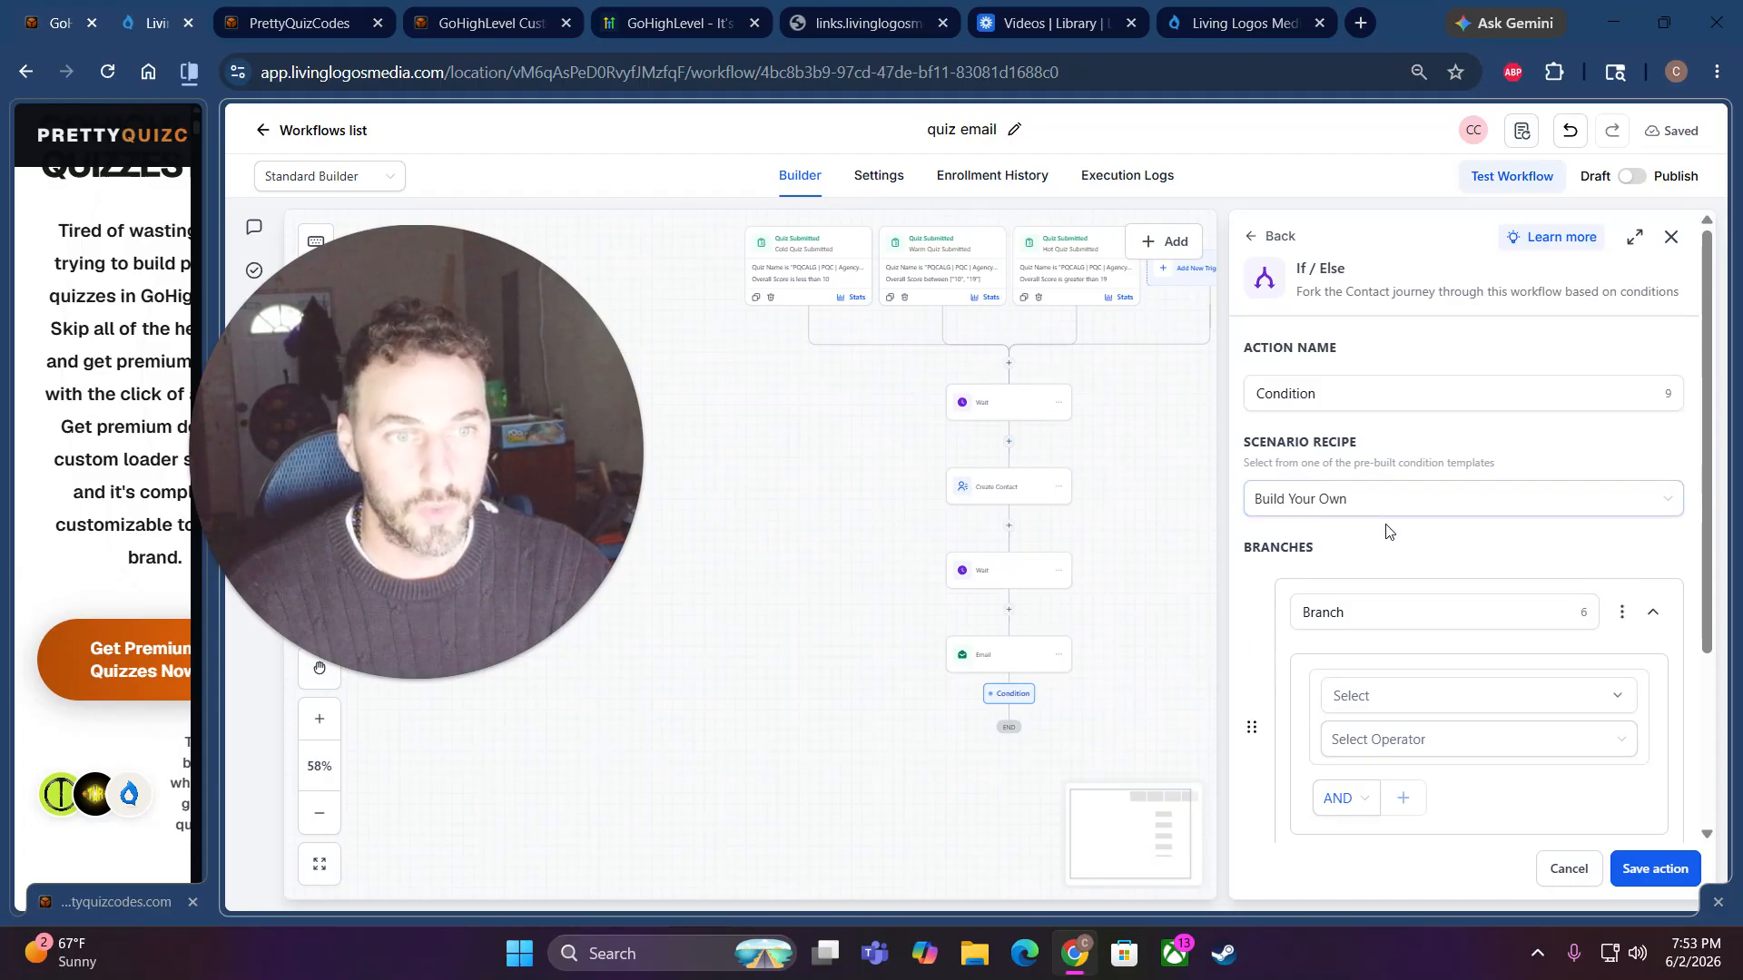
pyautogui.scroll(-3, 1436, 560)
pyautogui.click(1434, 443)
pyautogui.click(1412, 616)
pyautogui.click(1478, 530)
pyautogui.click(1379, 564)
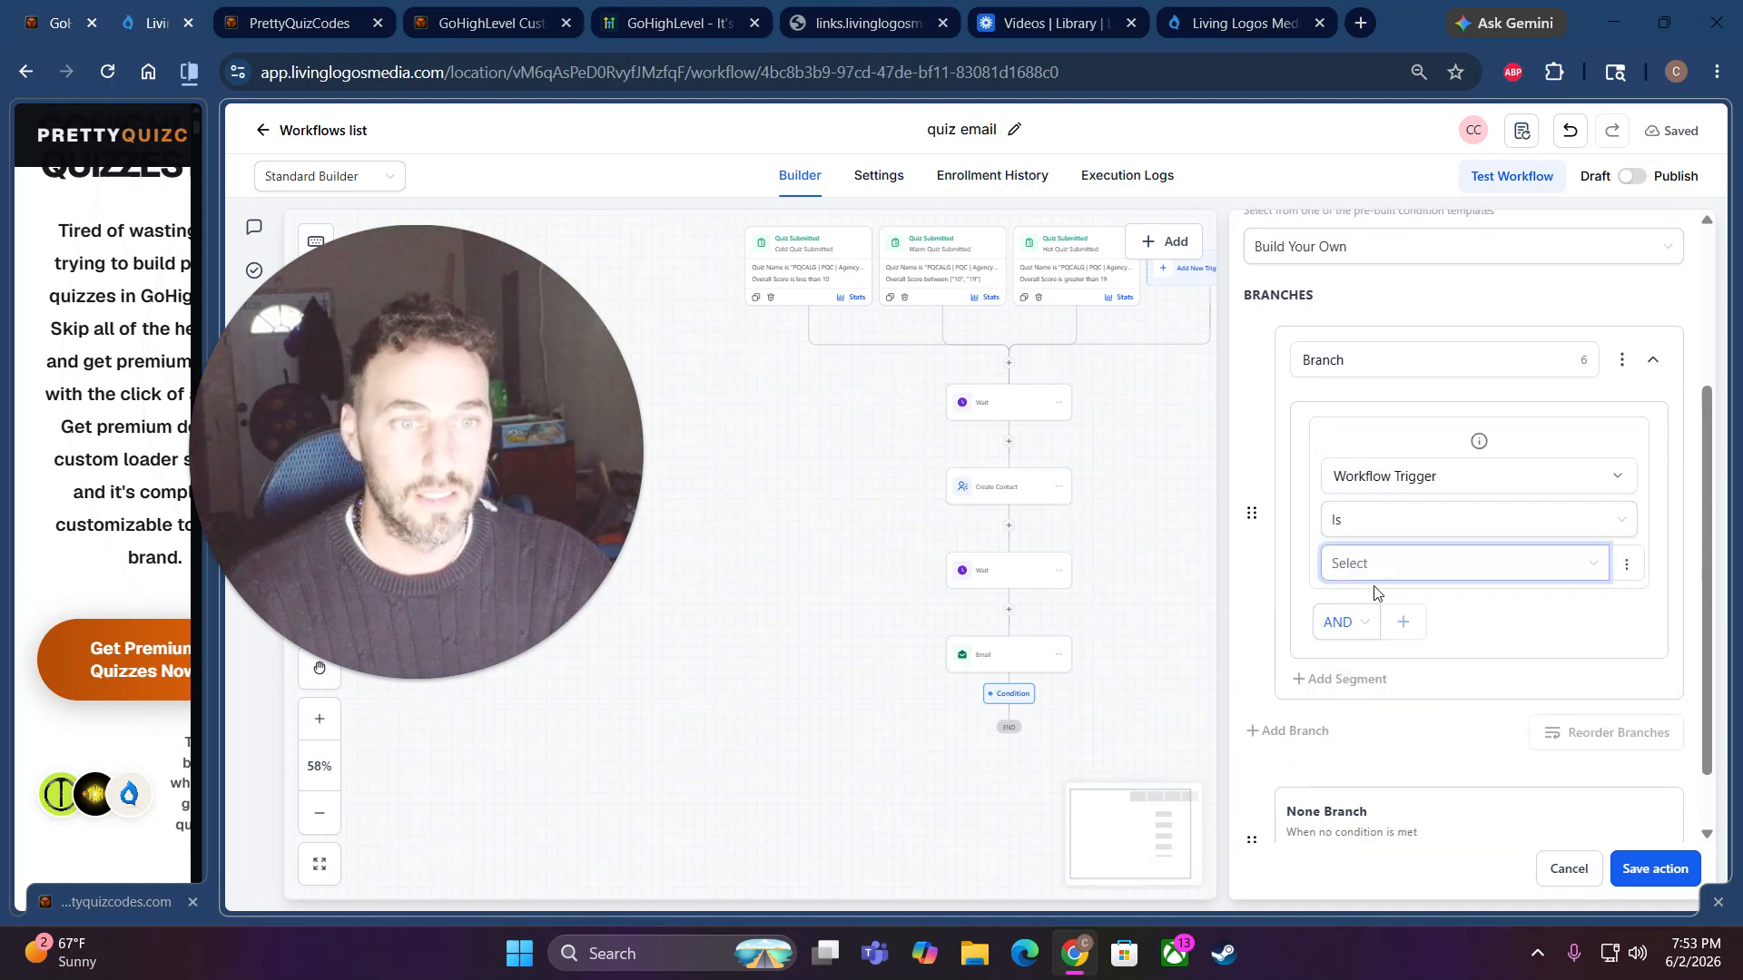
pyautogui.click(1424, 570)
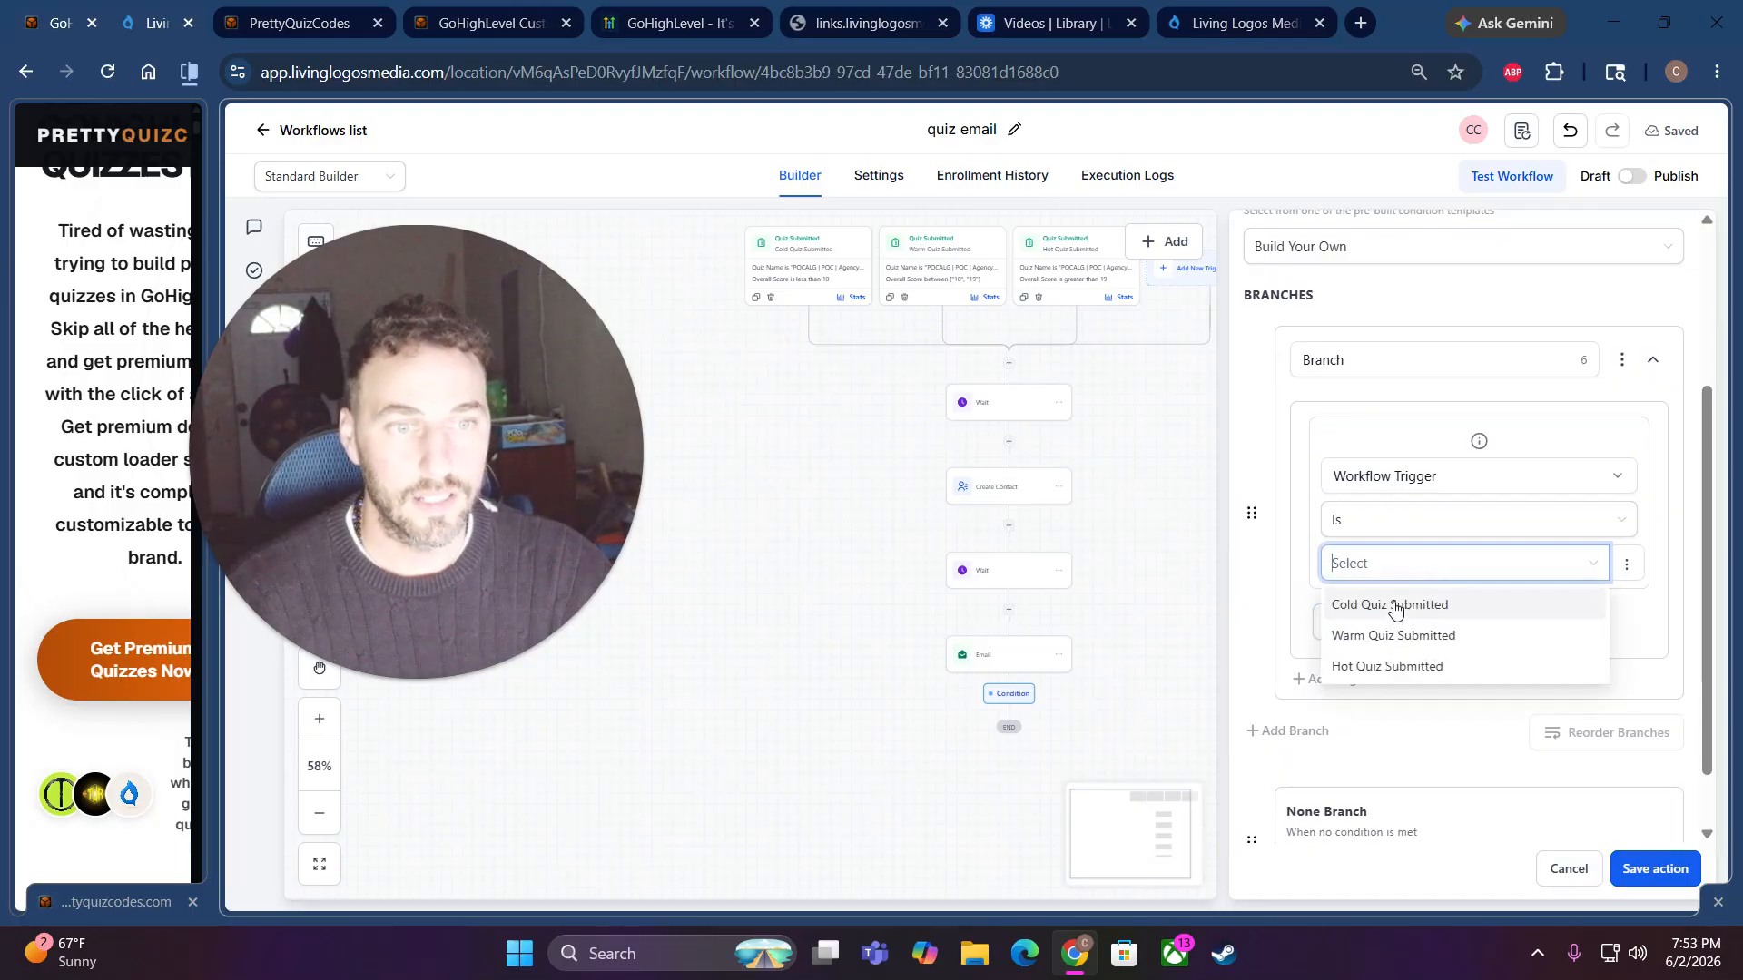
pyautogui.click(1396, 606)
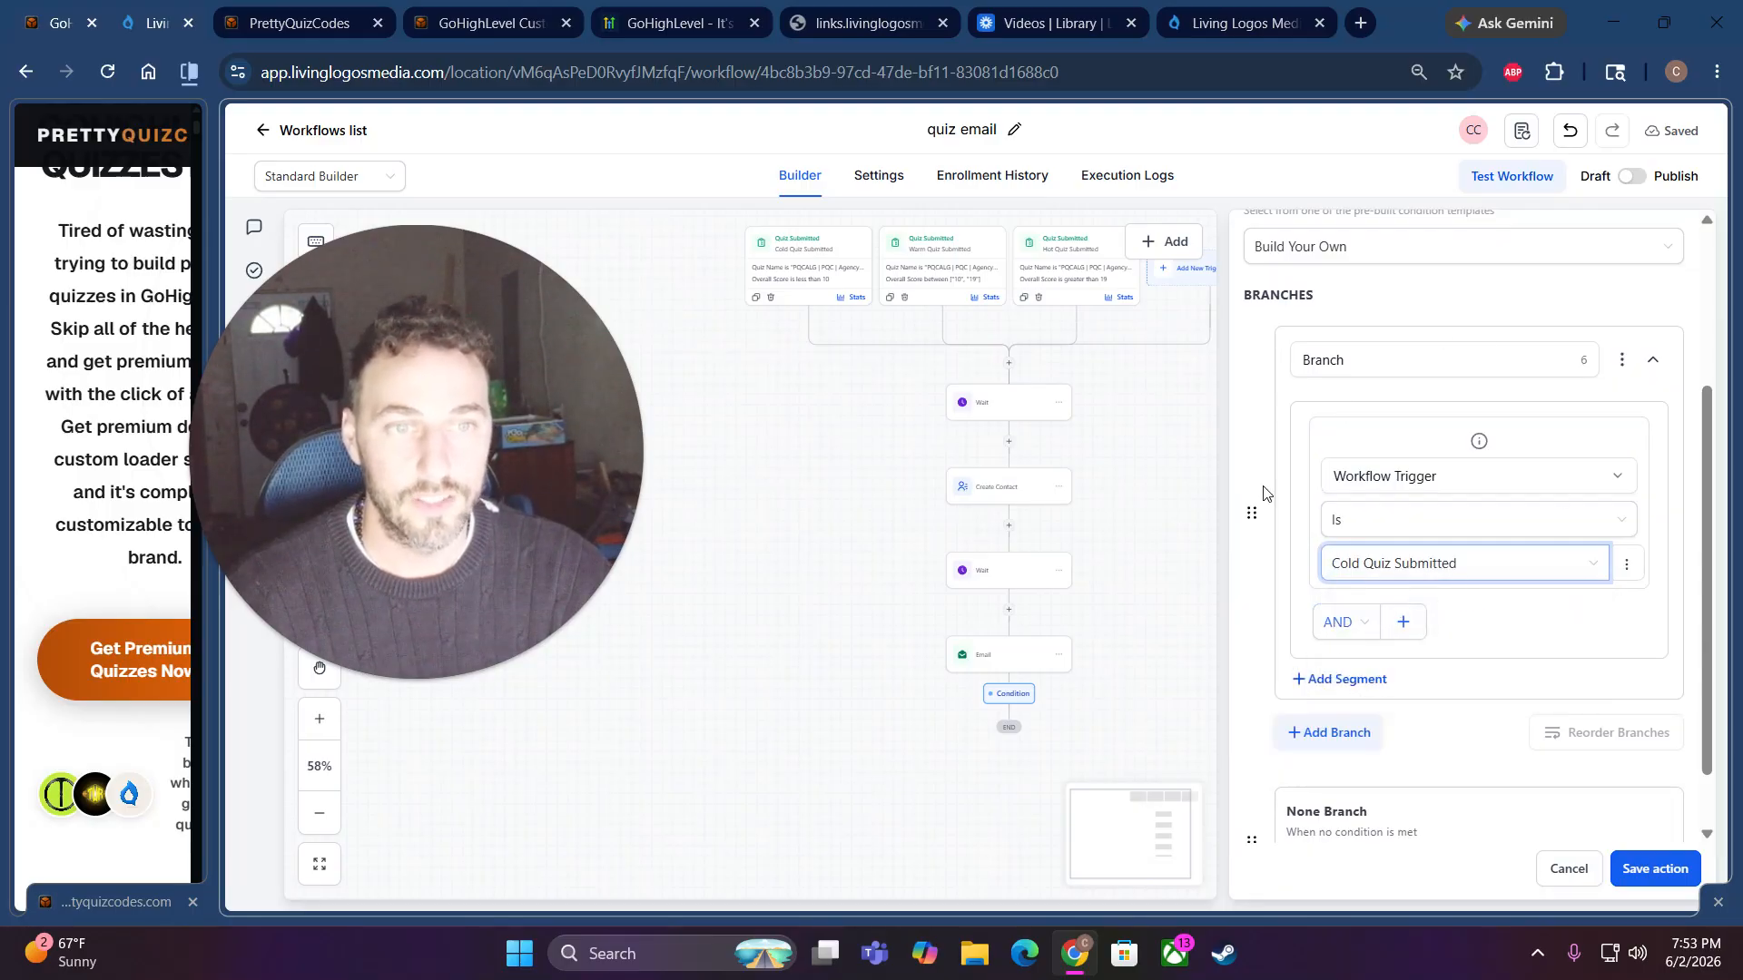
# - Add a second branch with the condition Workflow Trigger Is "Warm Quiz Submitted"
pyautogui.click(1330, 732)
pyautogui.scroll(-1, 1359, 718)
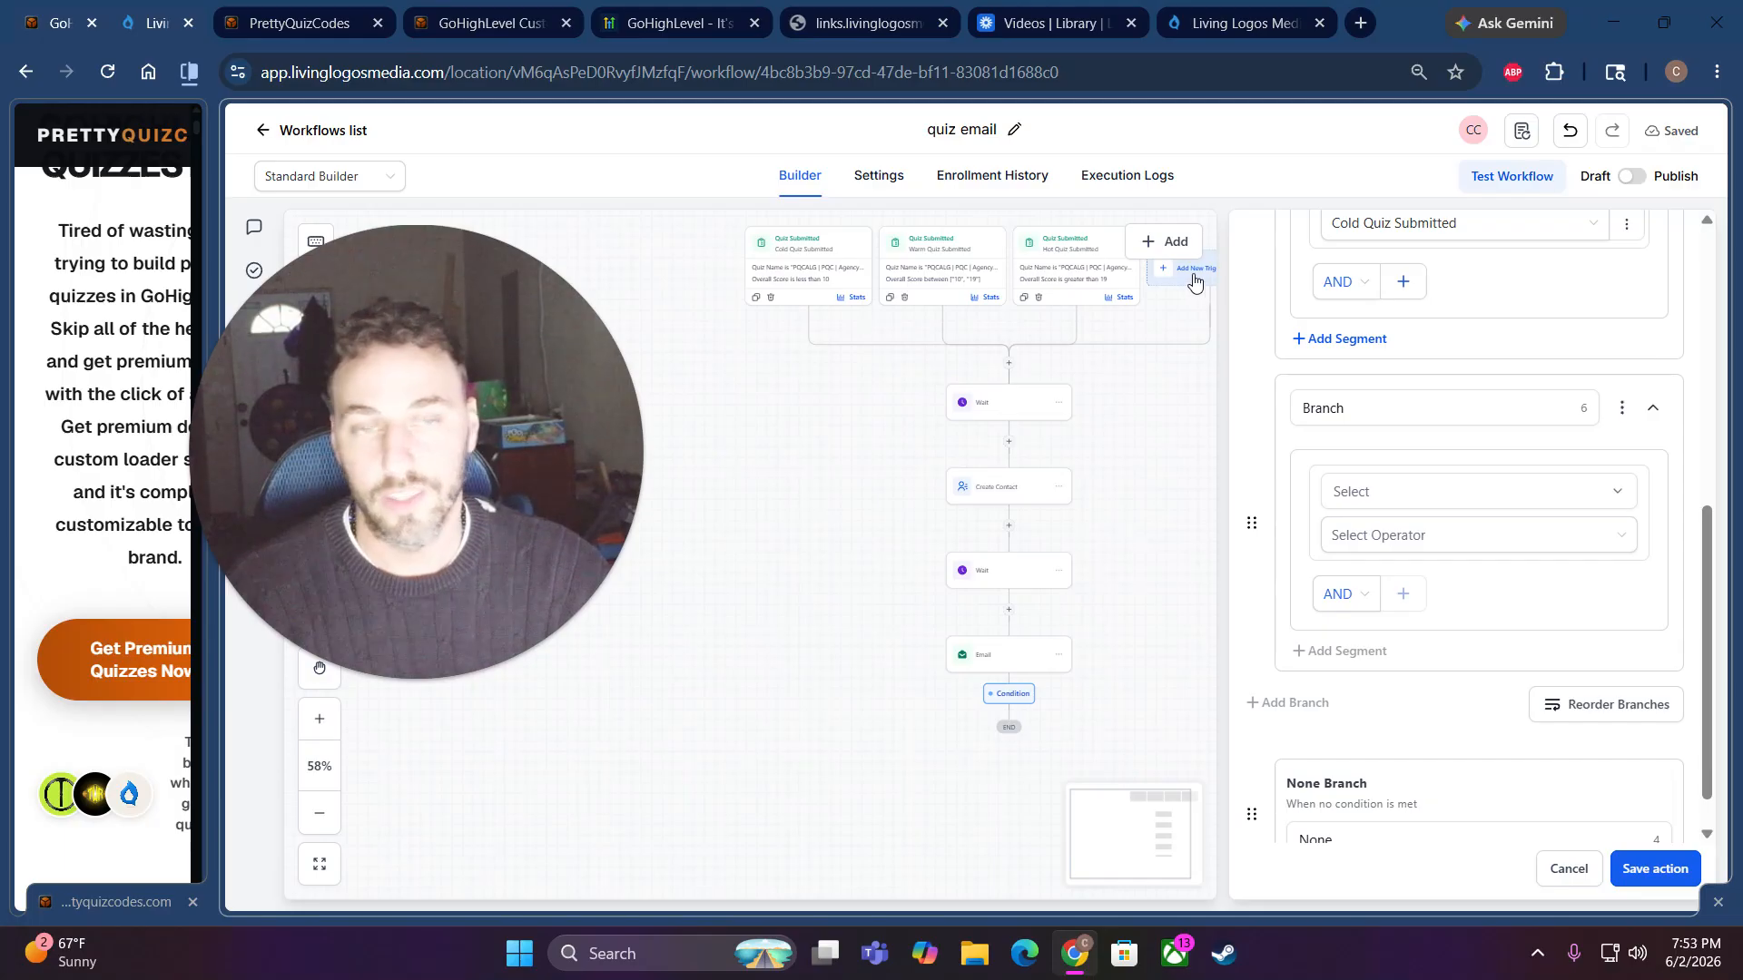
pyautogui.click(1380, 491)
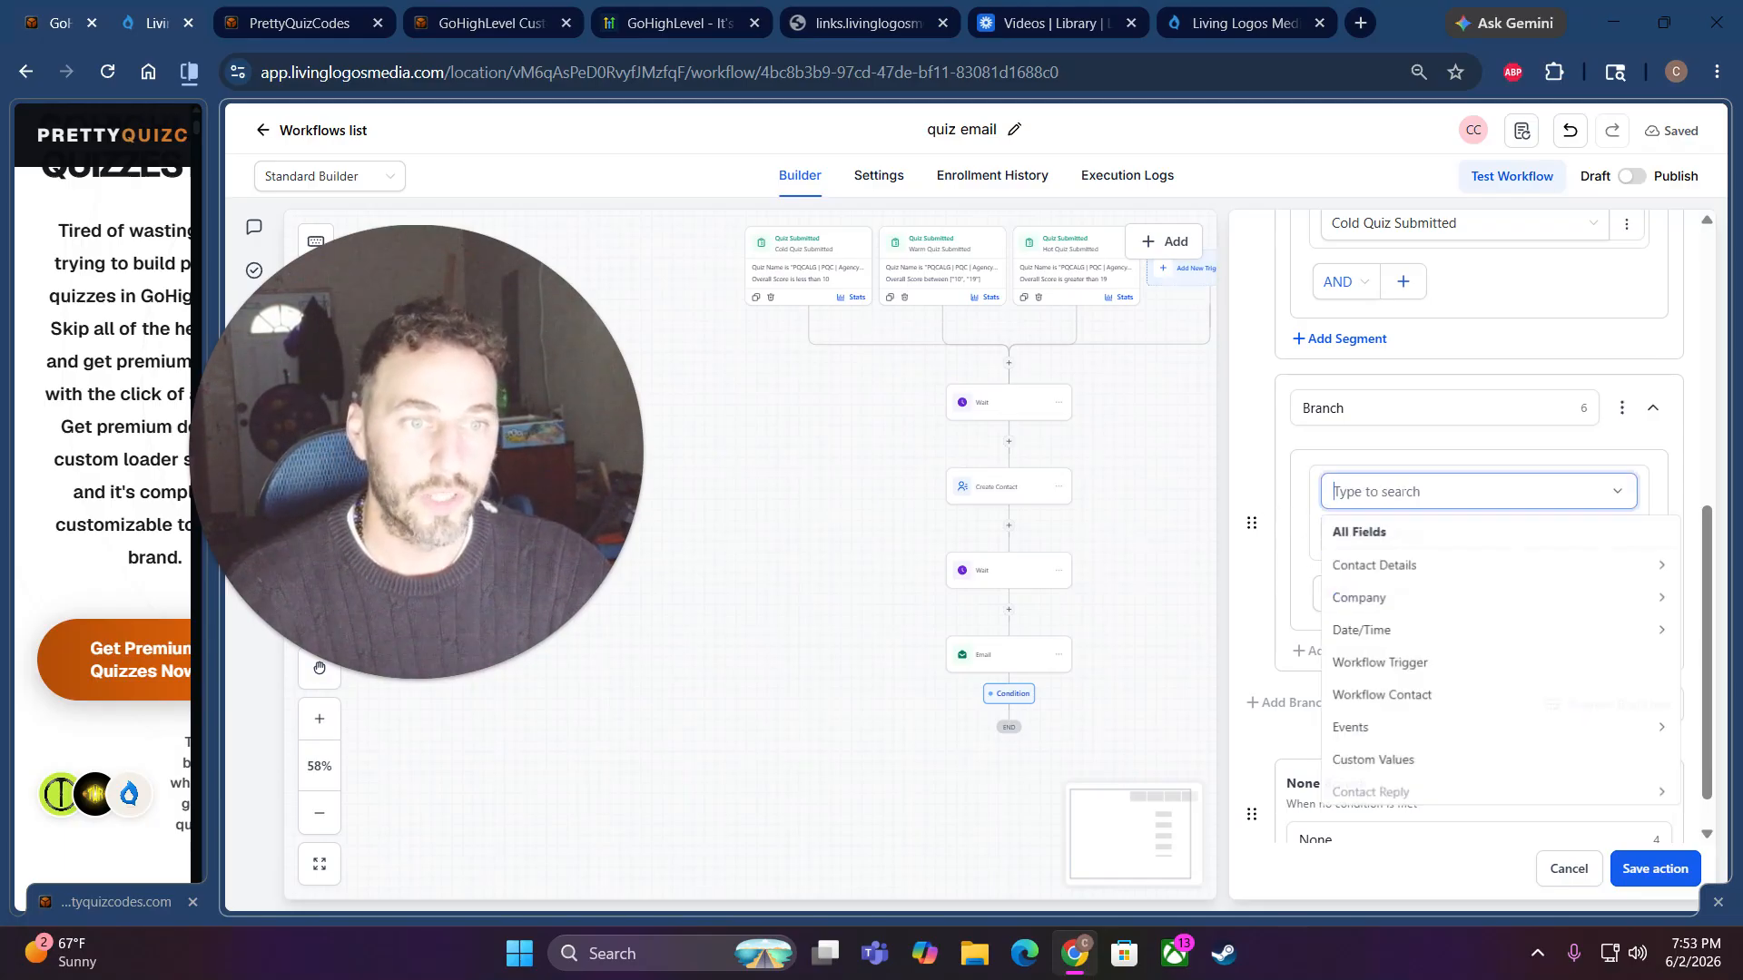
pyautogui.click(1405, 664)
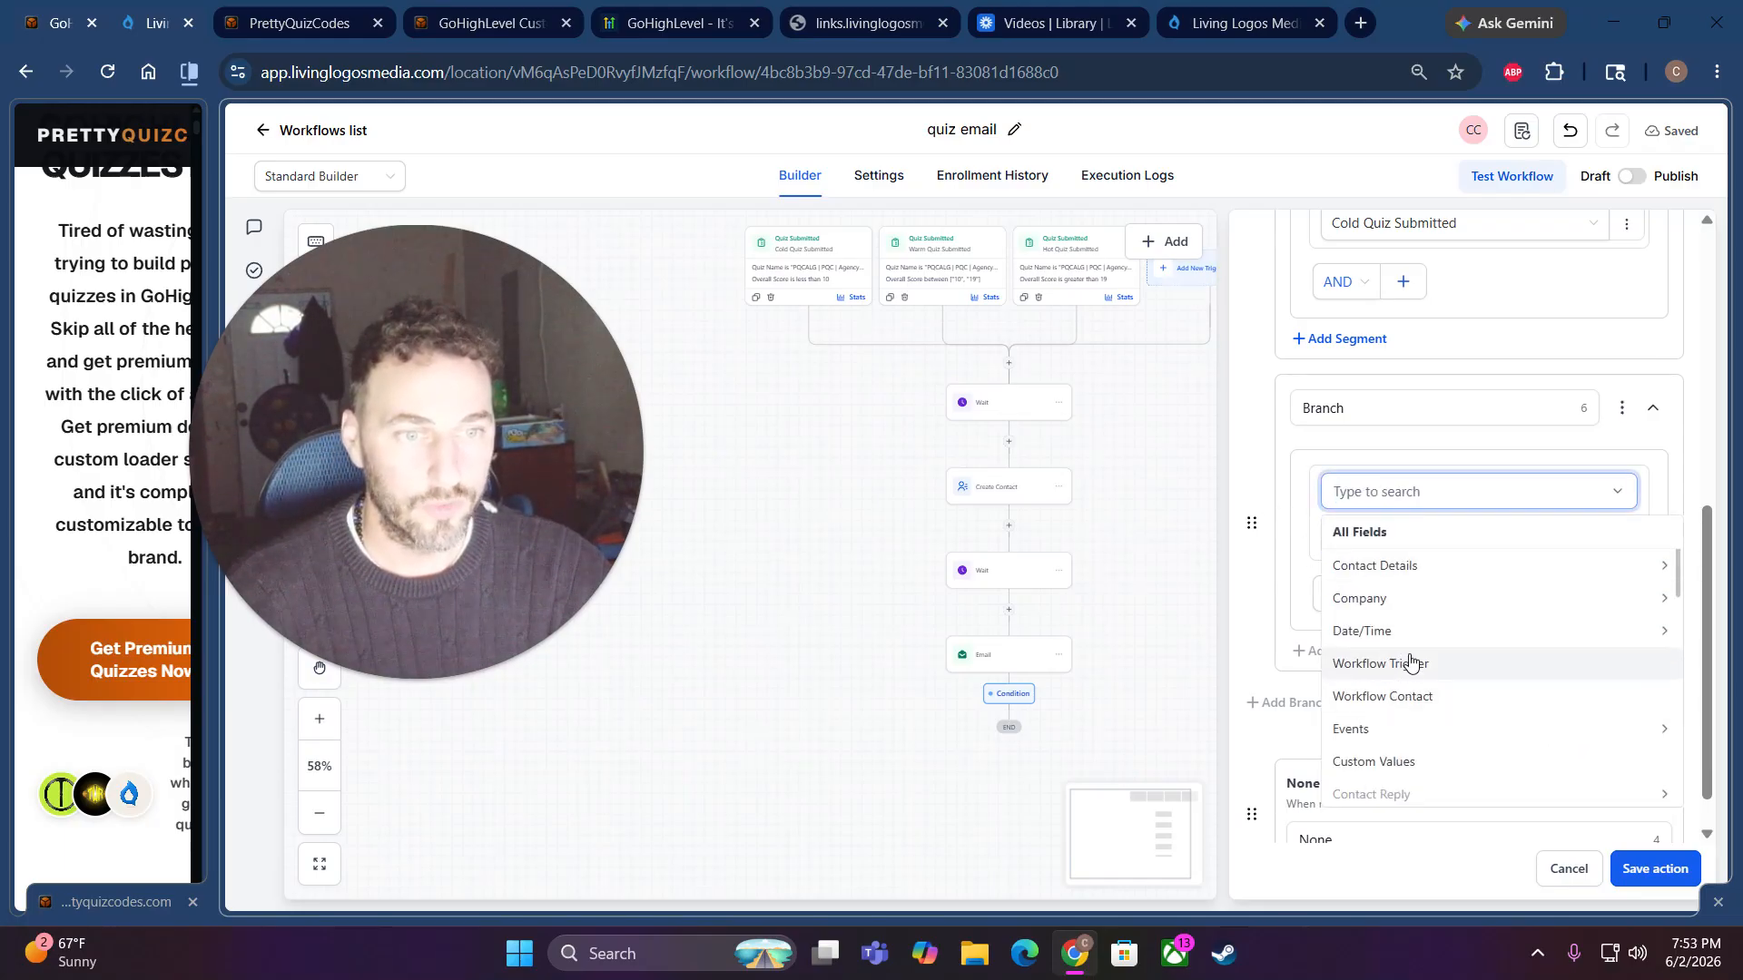
pyautogui.click(1385, 568)
pyautogui.click(1363, 610)
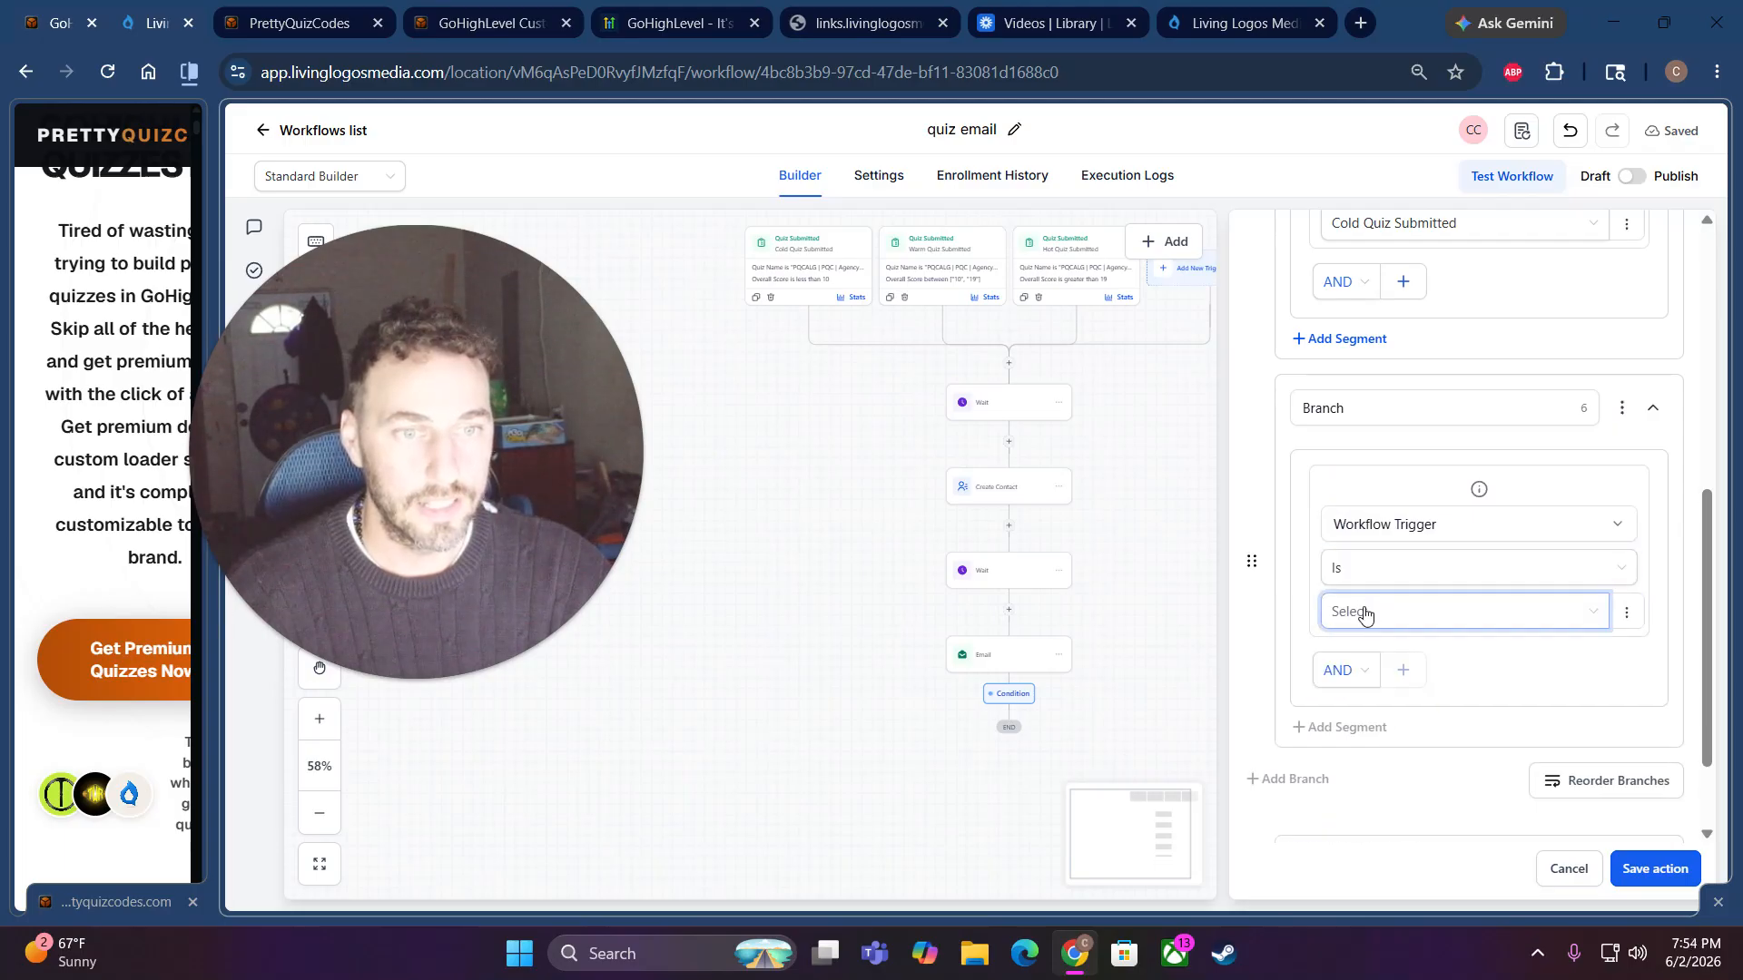
pyautogui.click(1362, 611)
pyautogui.click(1367, 686)
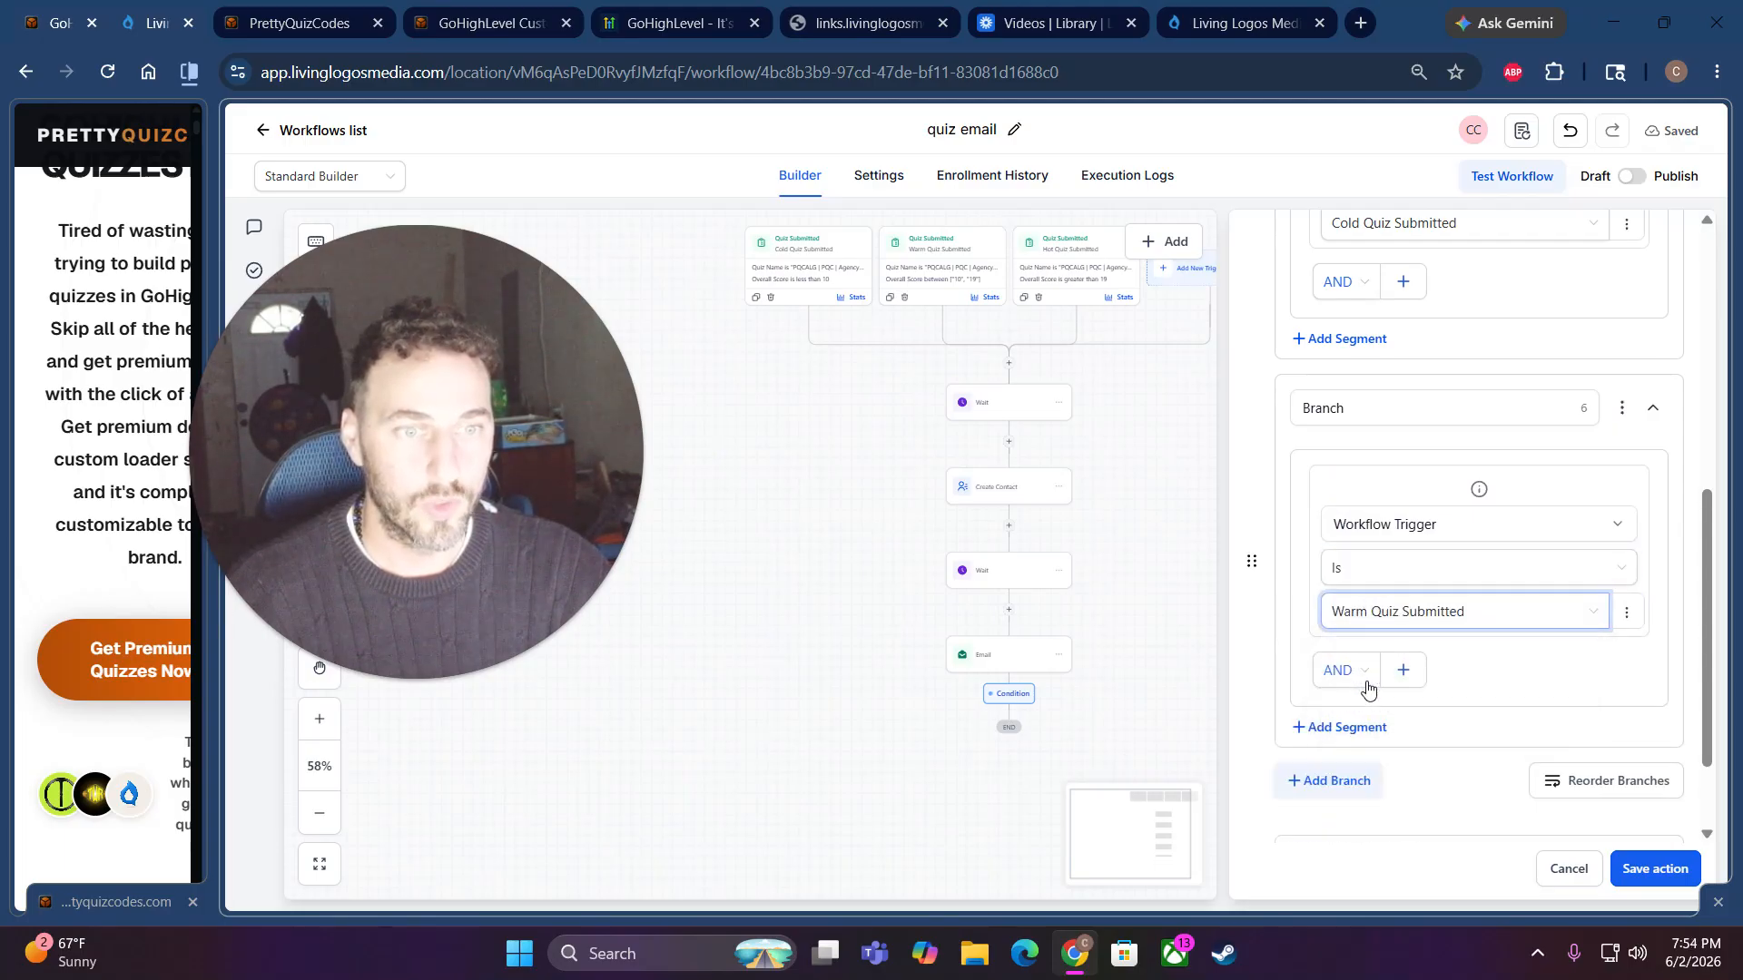
# - Add a third branch with the condition Workflow Trigger Is "Hot Quiz Submitted", and save the If / Else action
pyautogui.click(1344, 783)
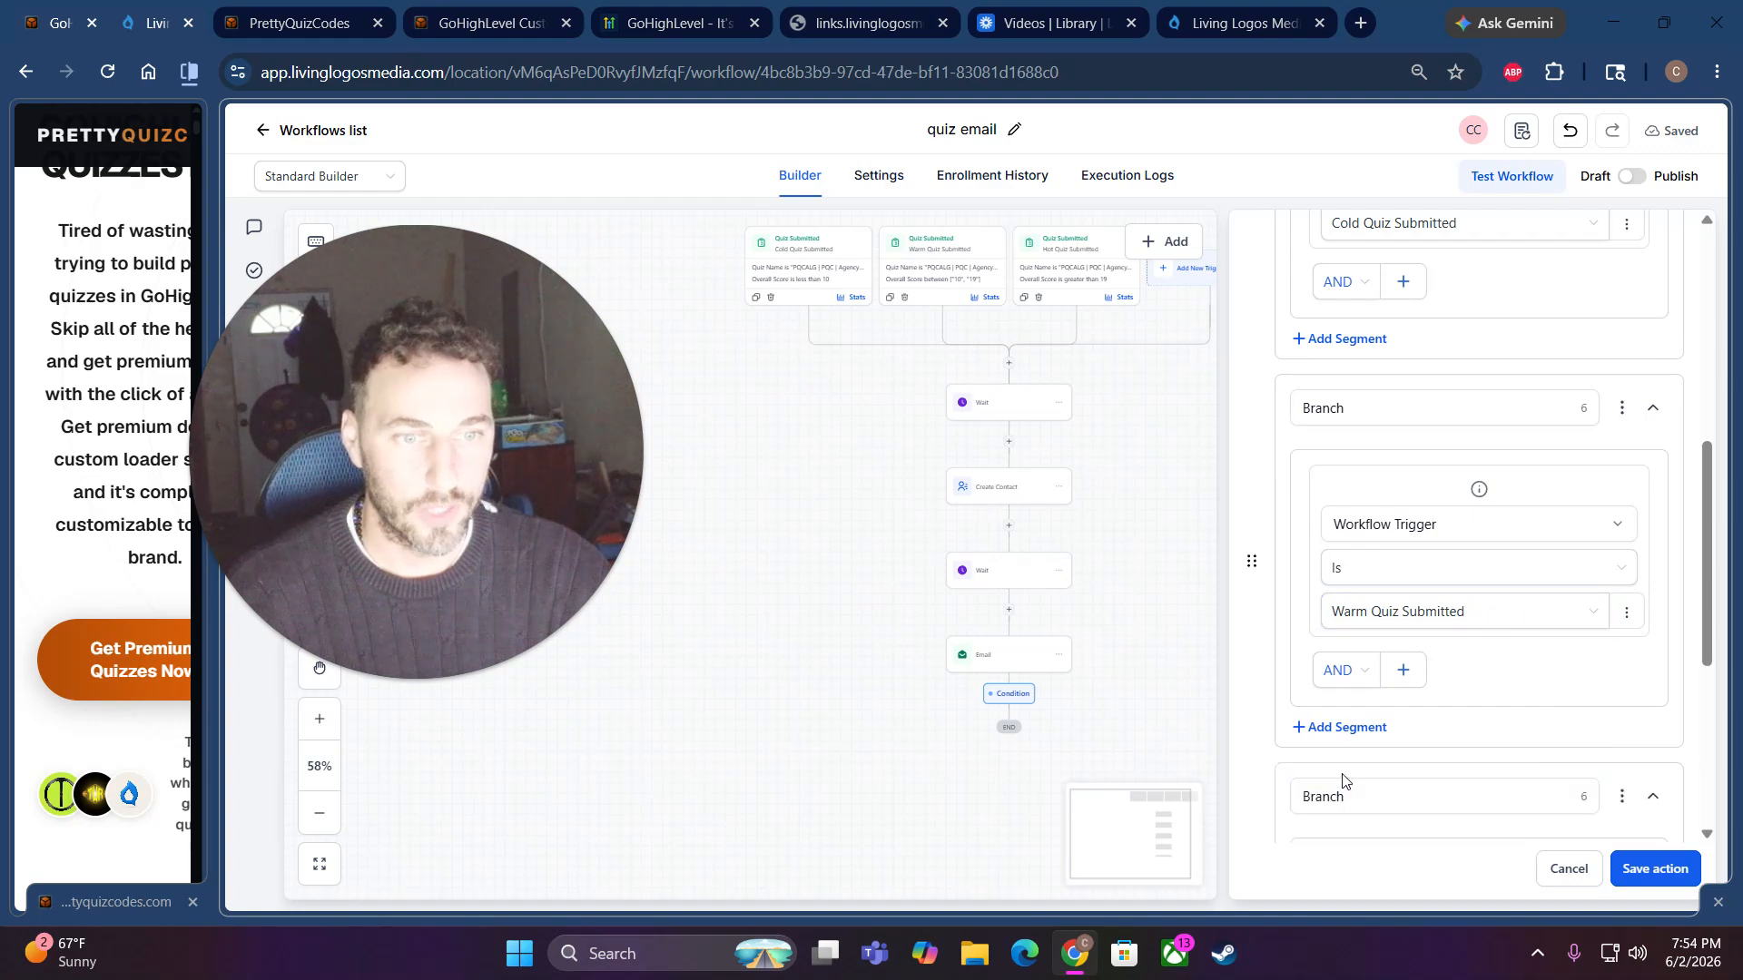
pyautogui.click(1452, 539)
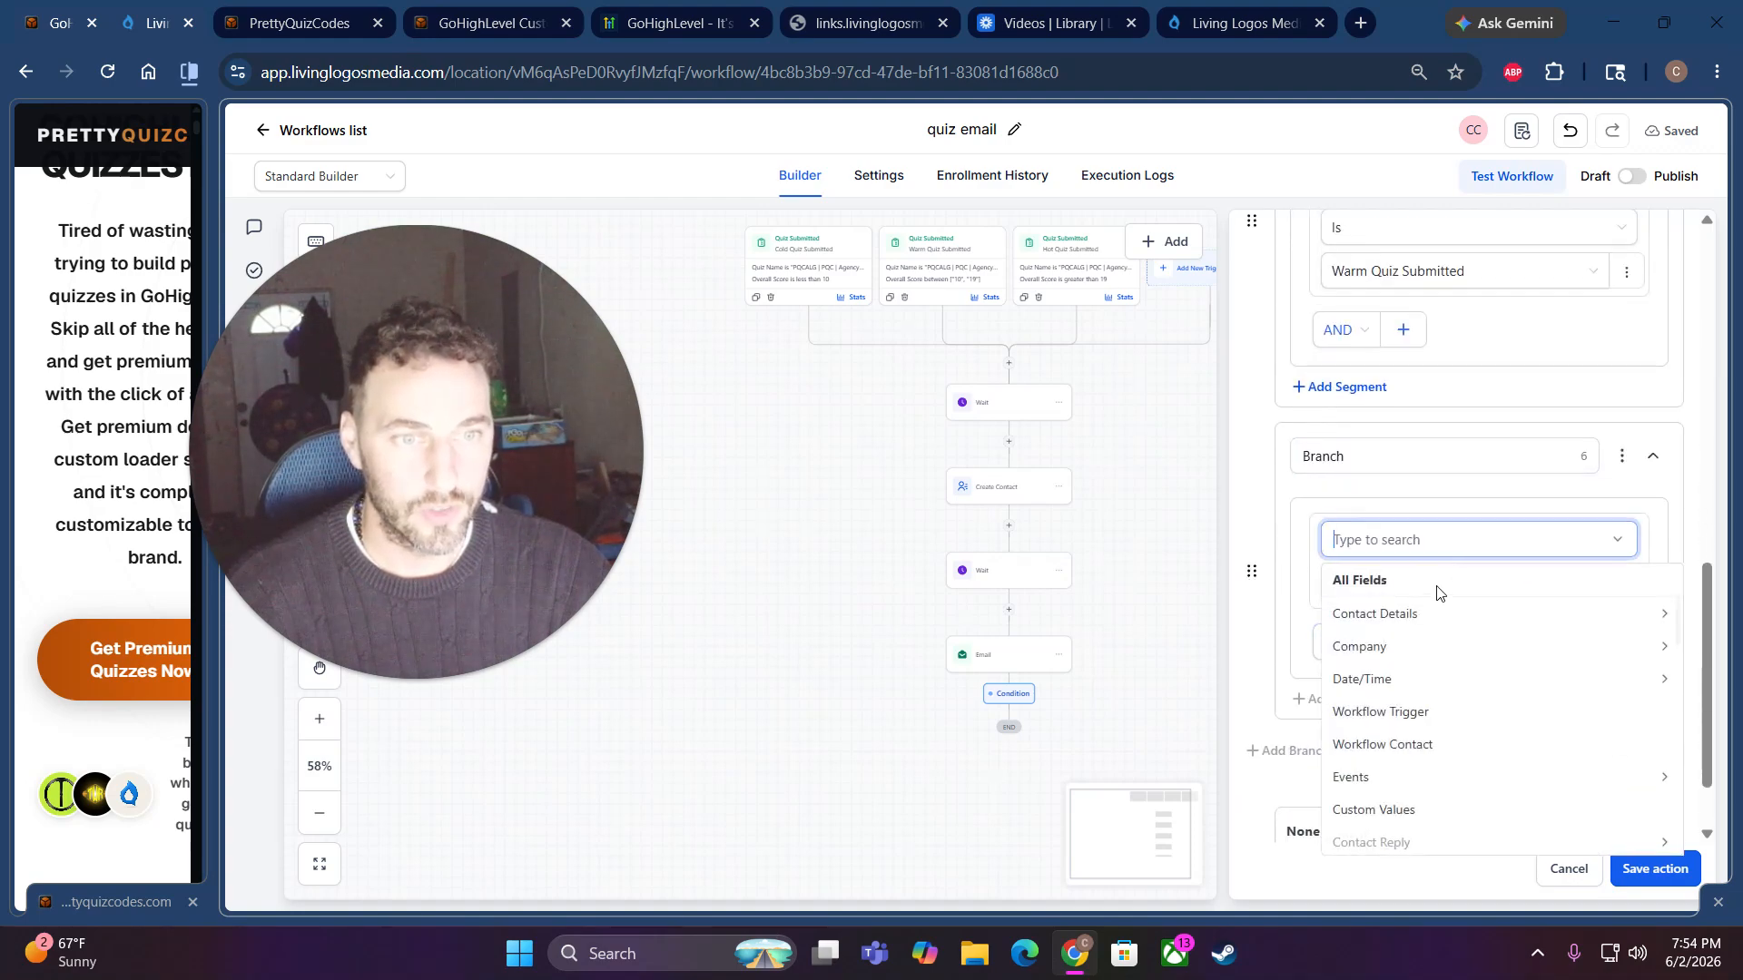
pyautogui.click(1401, 711)
pyautogui.click(1413, 626)
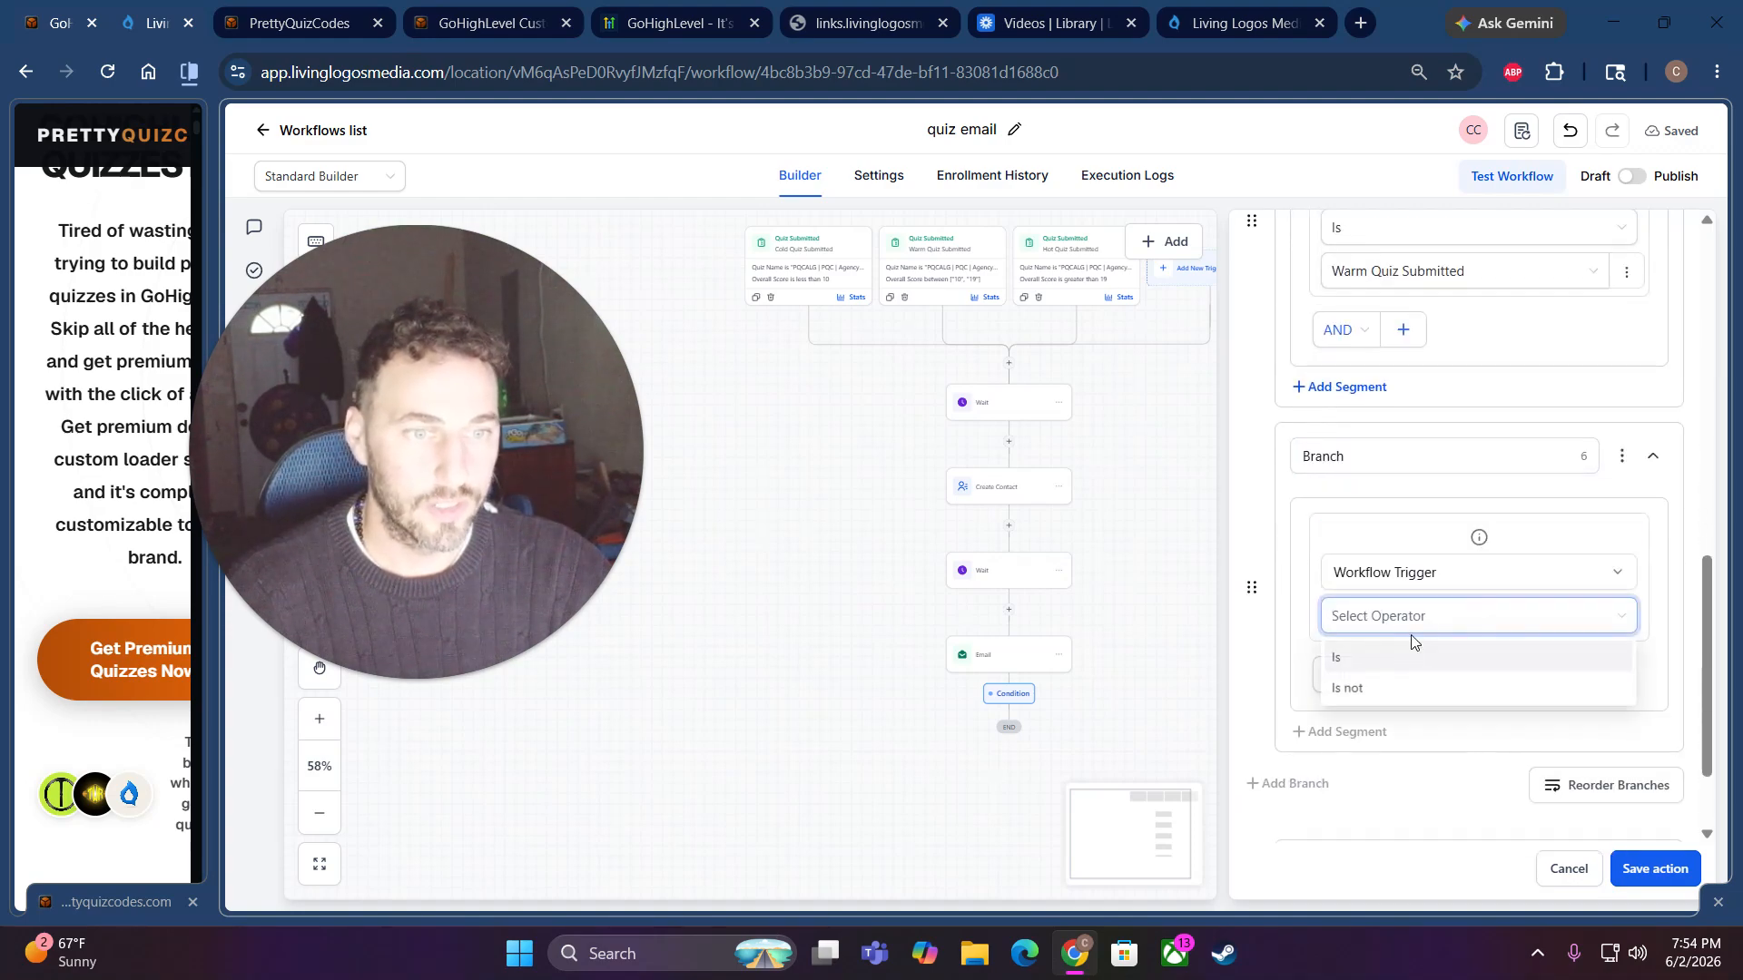
pyautogui.click(1378, 660)
pyautogui.click(1381, 670)
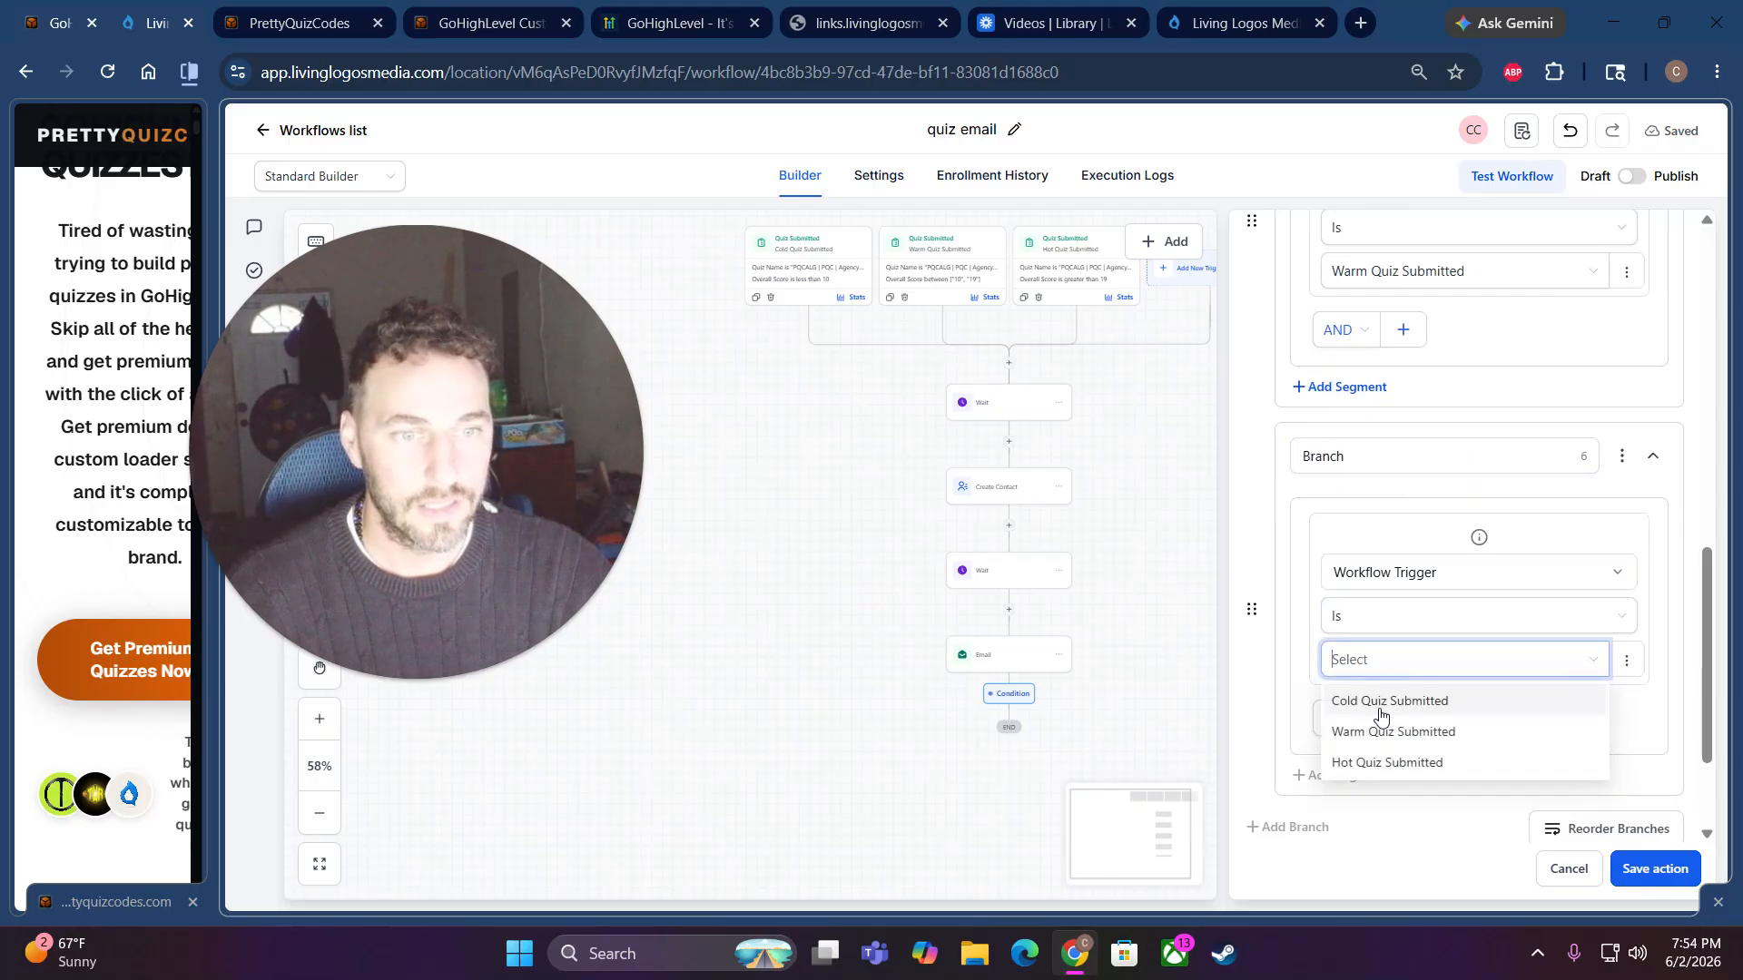
pyautogui.click(1383, 762)
pyautogui.scroll(-2, 1292, 704)
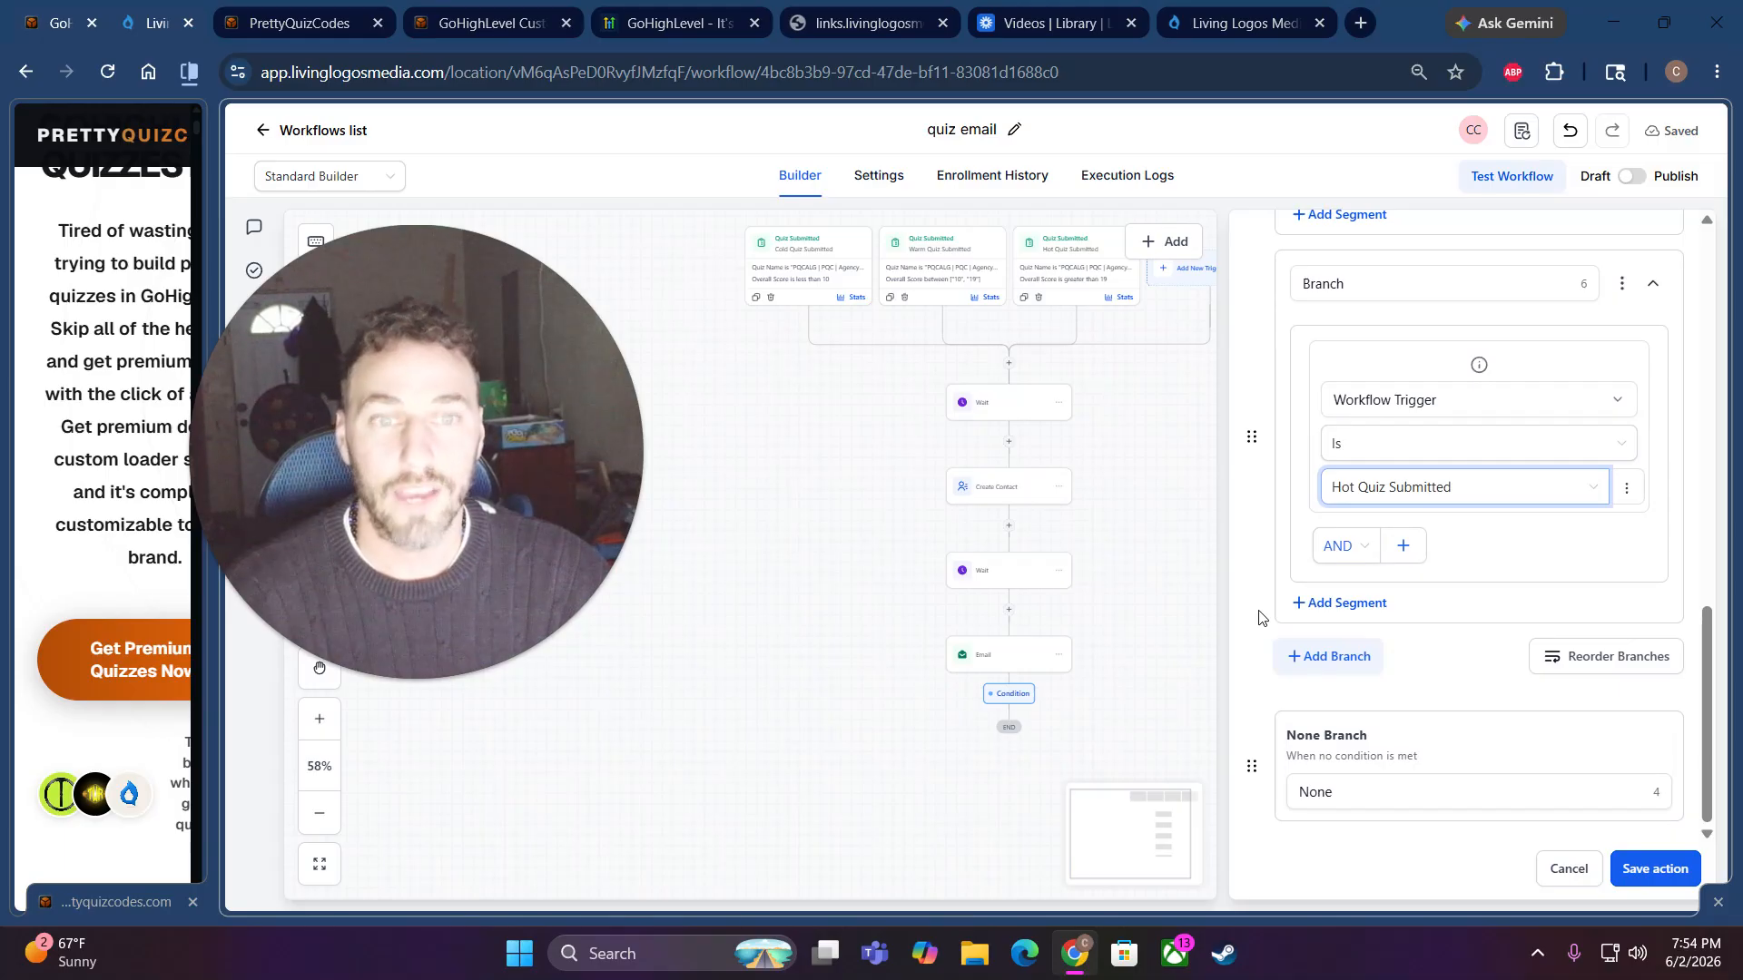
pyautogui.click(1655, 869)
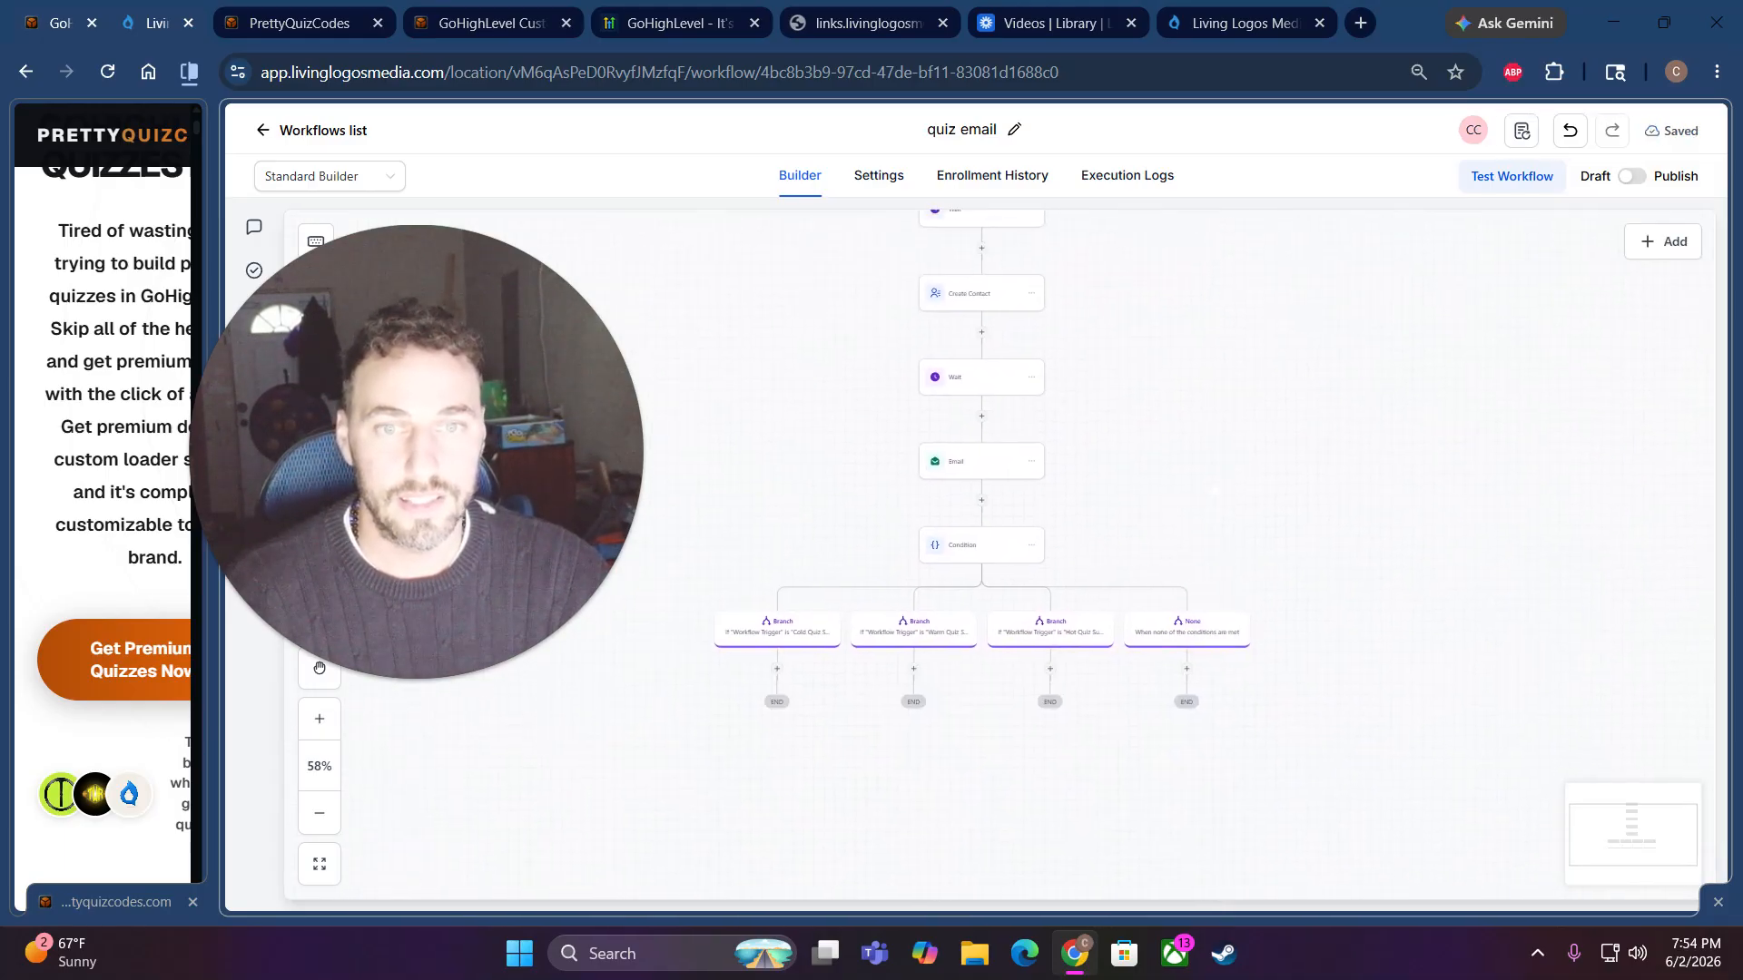
# - Add an Add Contact Tag action with the tag "alg: cold lead" under the Cold Quiz Submitted branch and save it
pyautogui.click(319, 812)
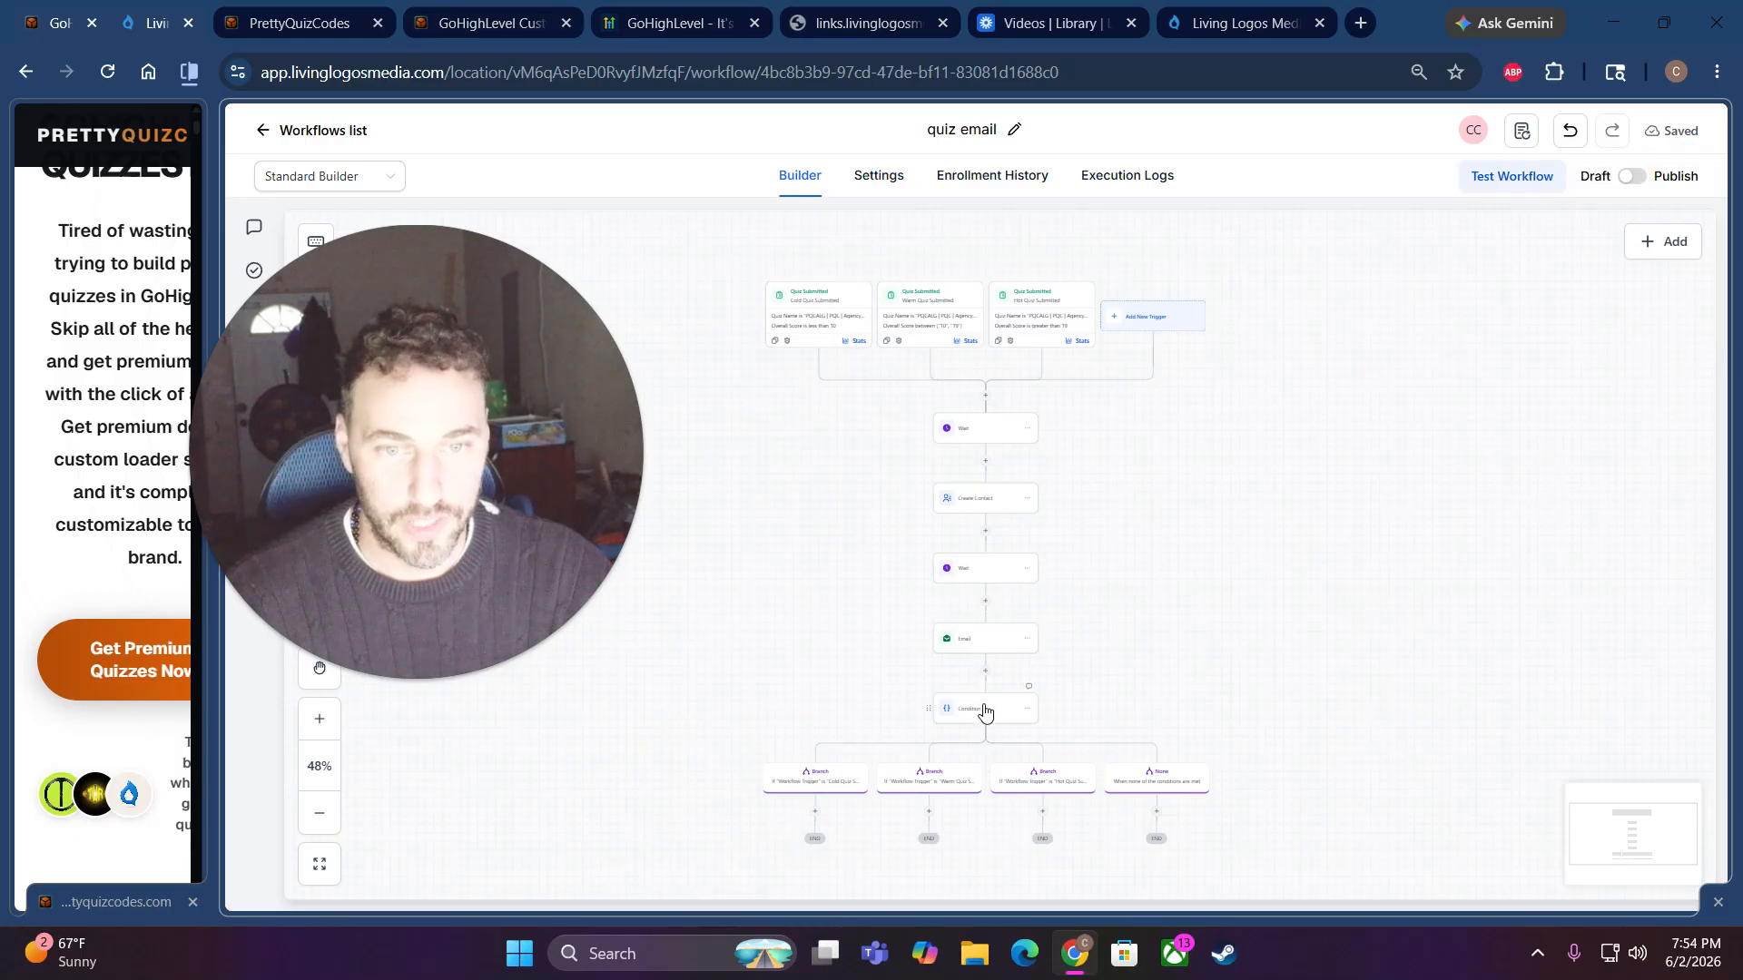
pyautogui.scroll(-1, 975, 716)
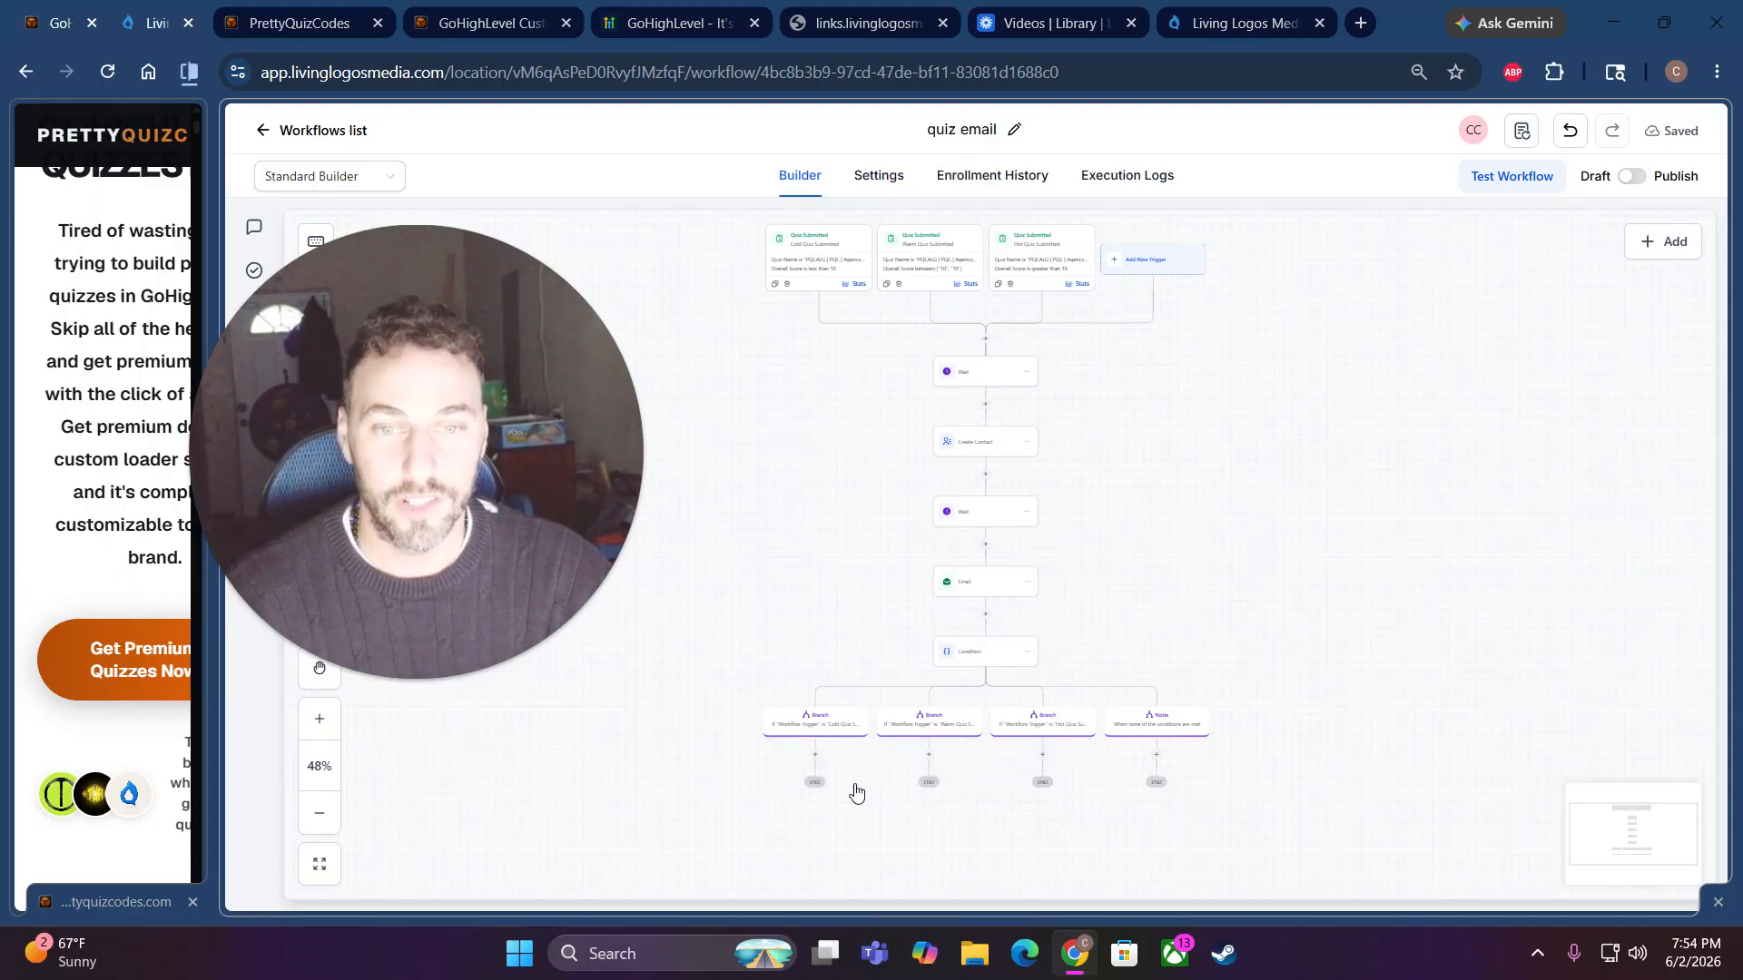
pyautogui.click(815, 757)
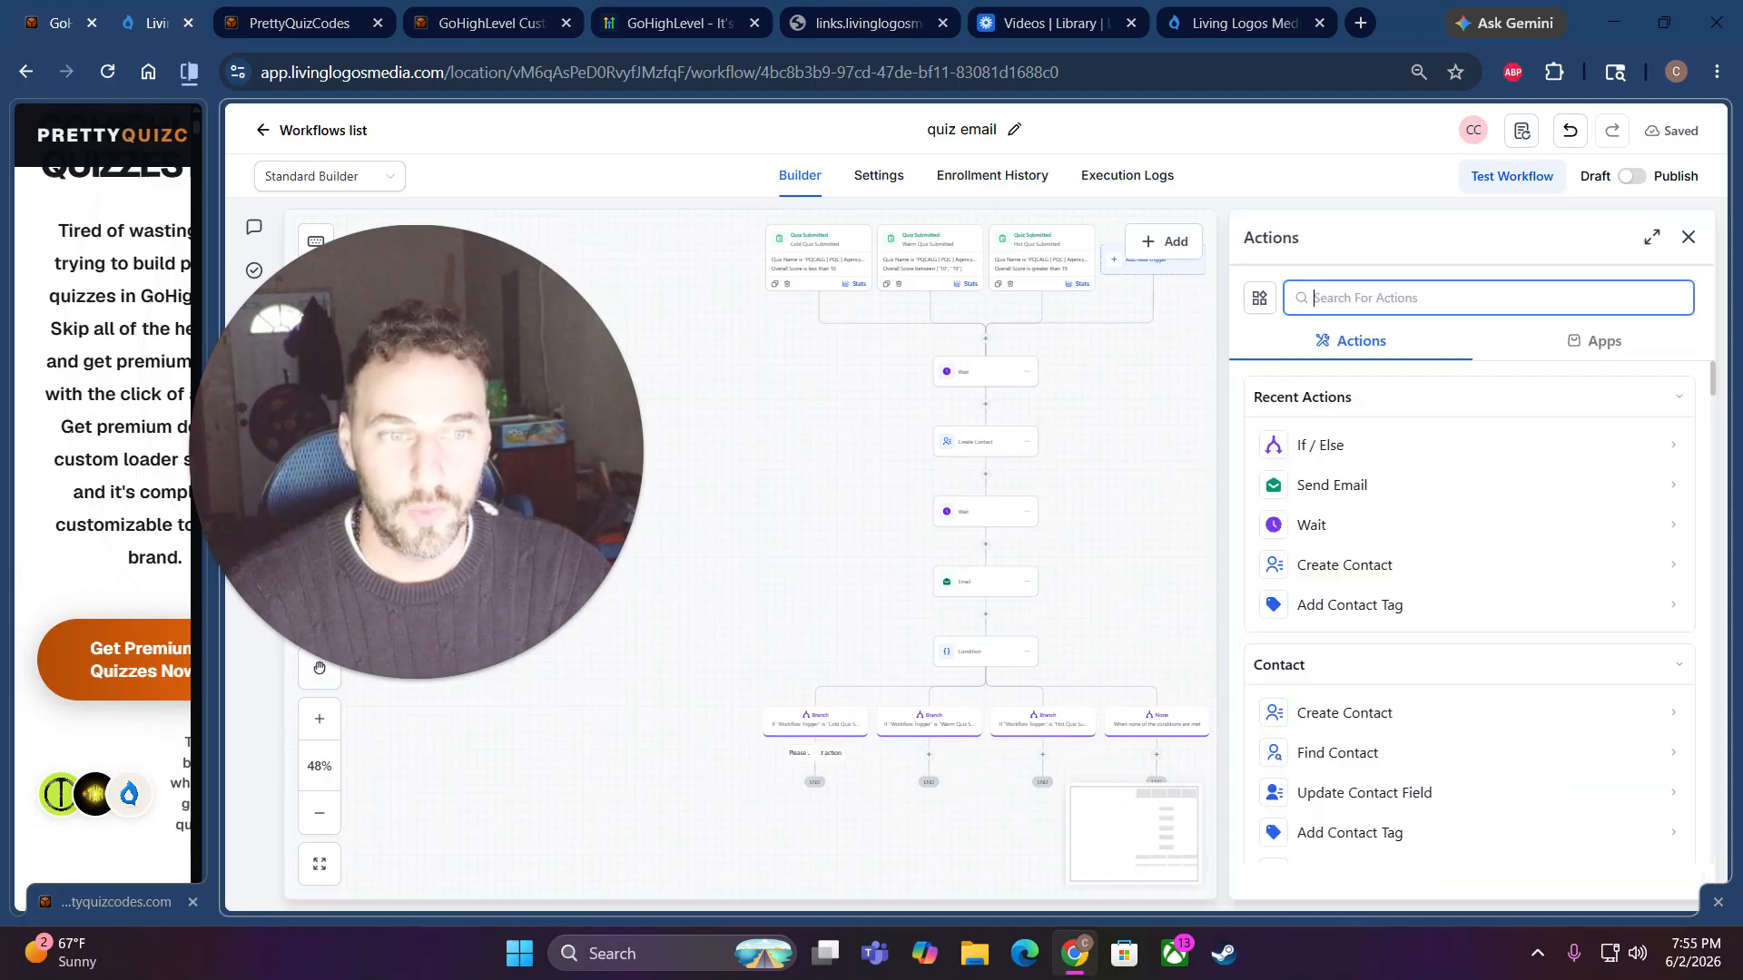
pyautogui.click(1377, 614)
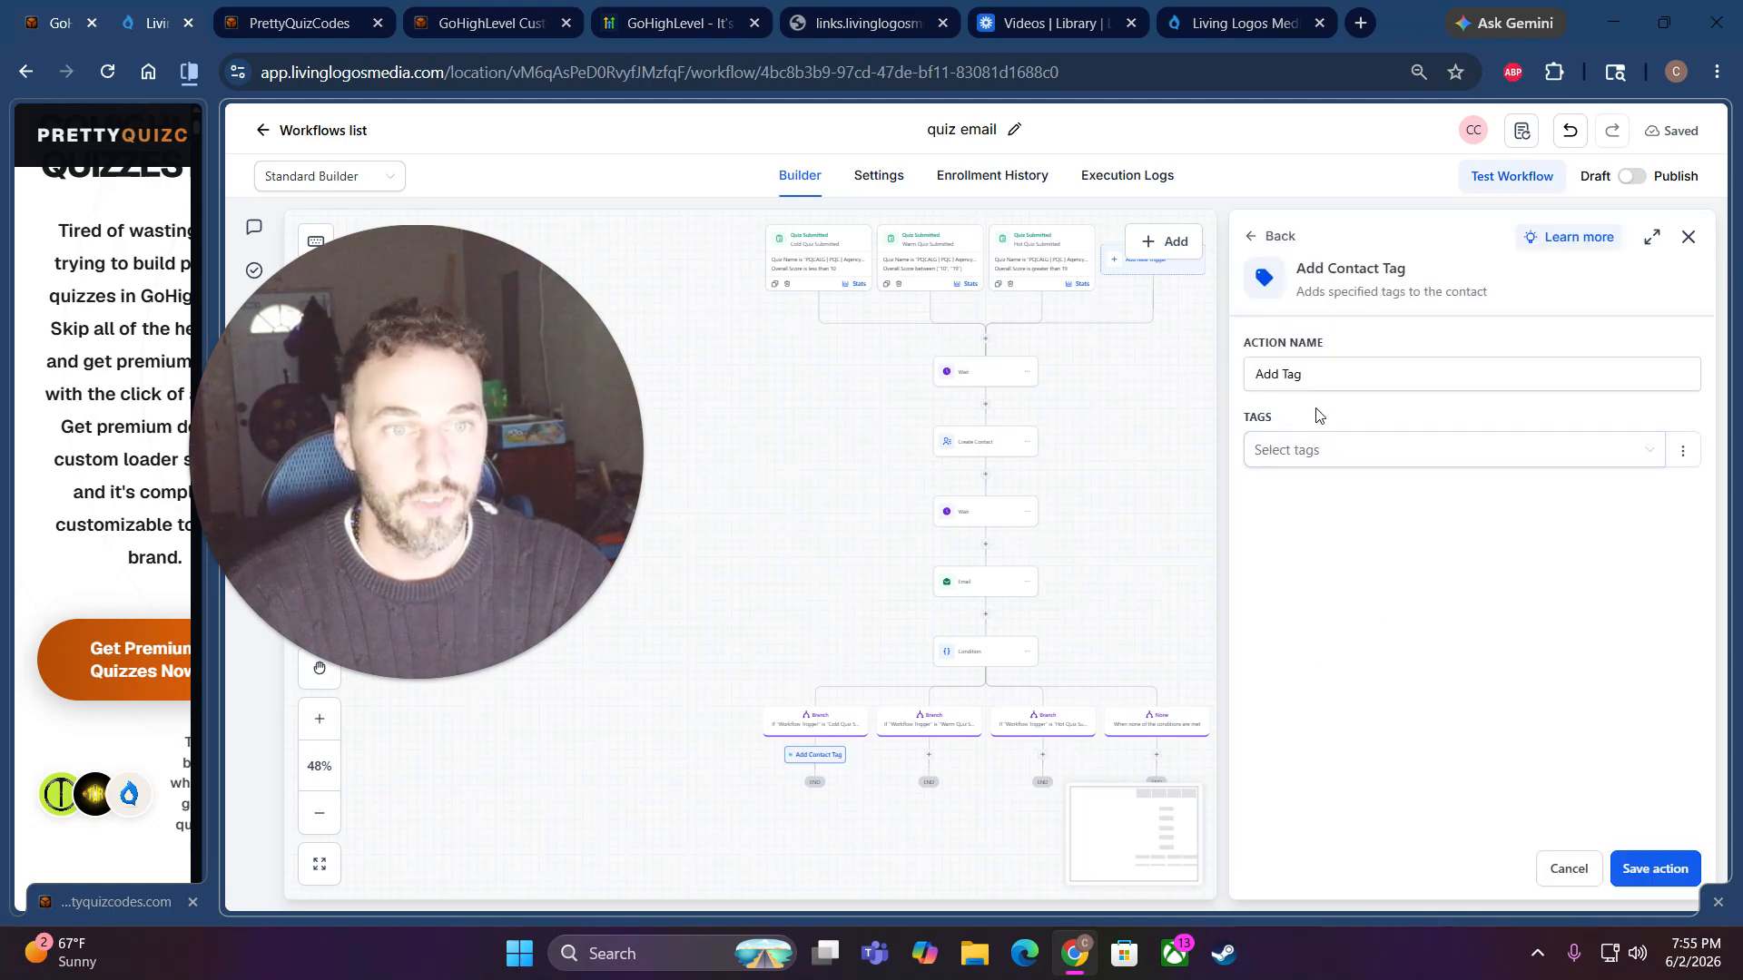
pyautogui.click(1340, 451)
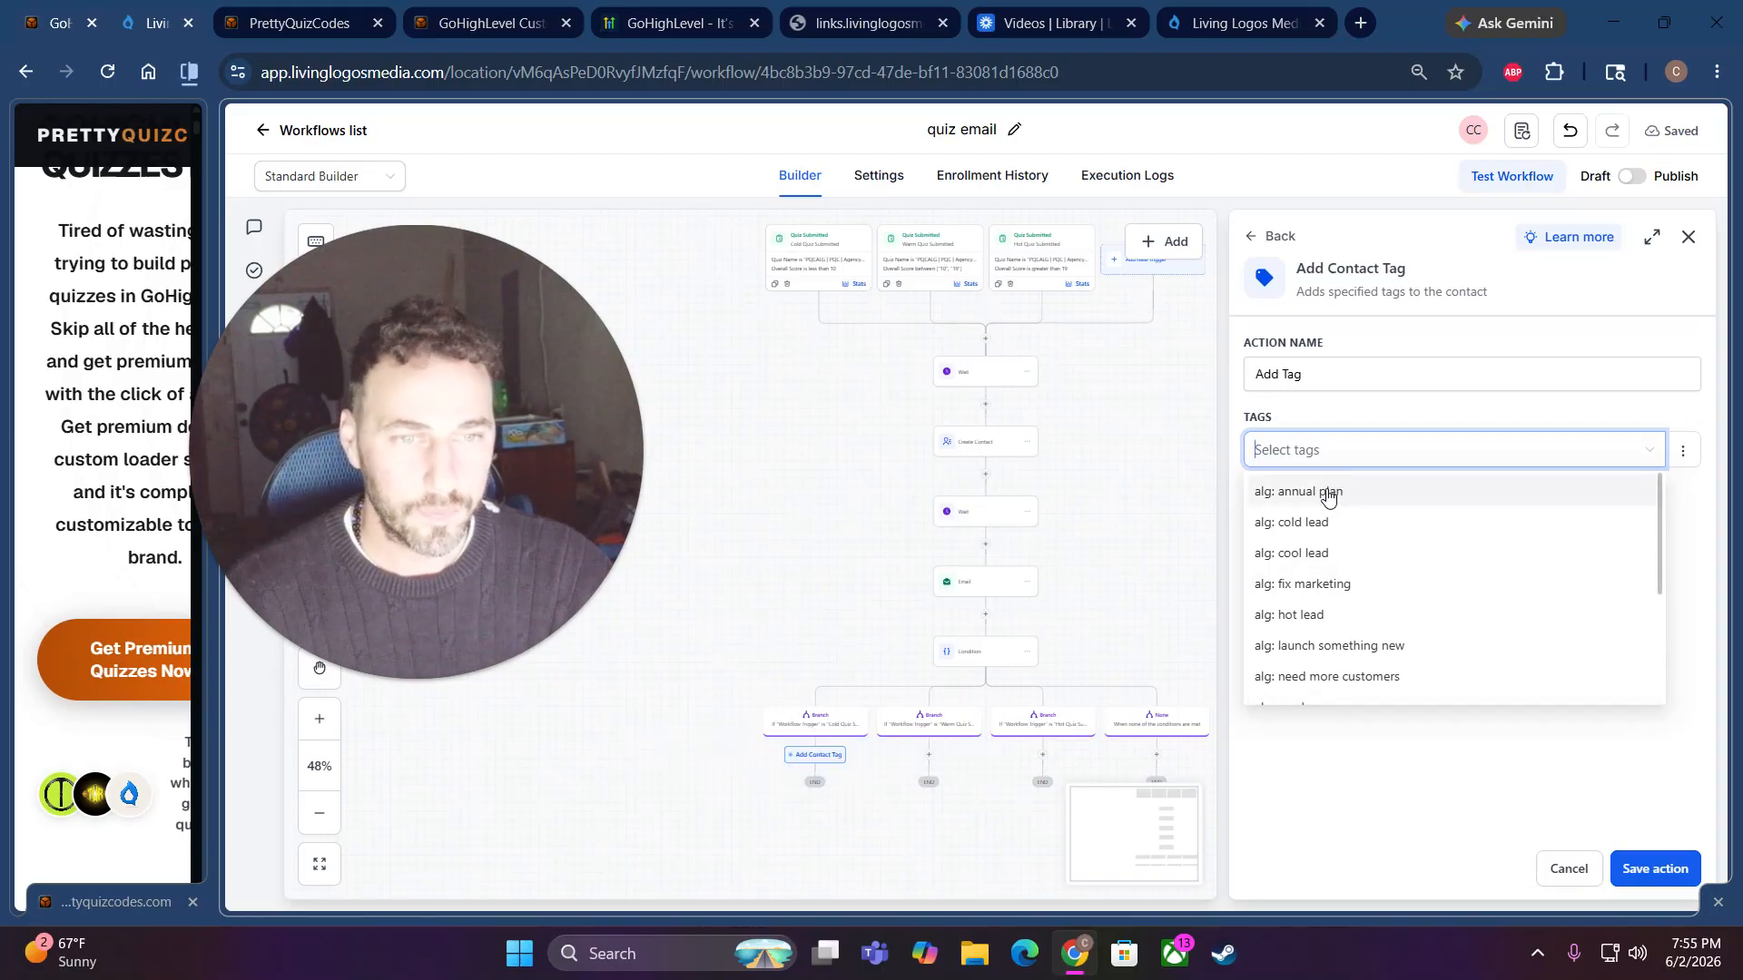
pyautogui.click(1319, 529)
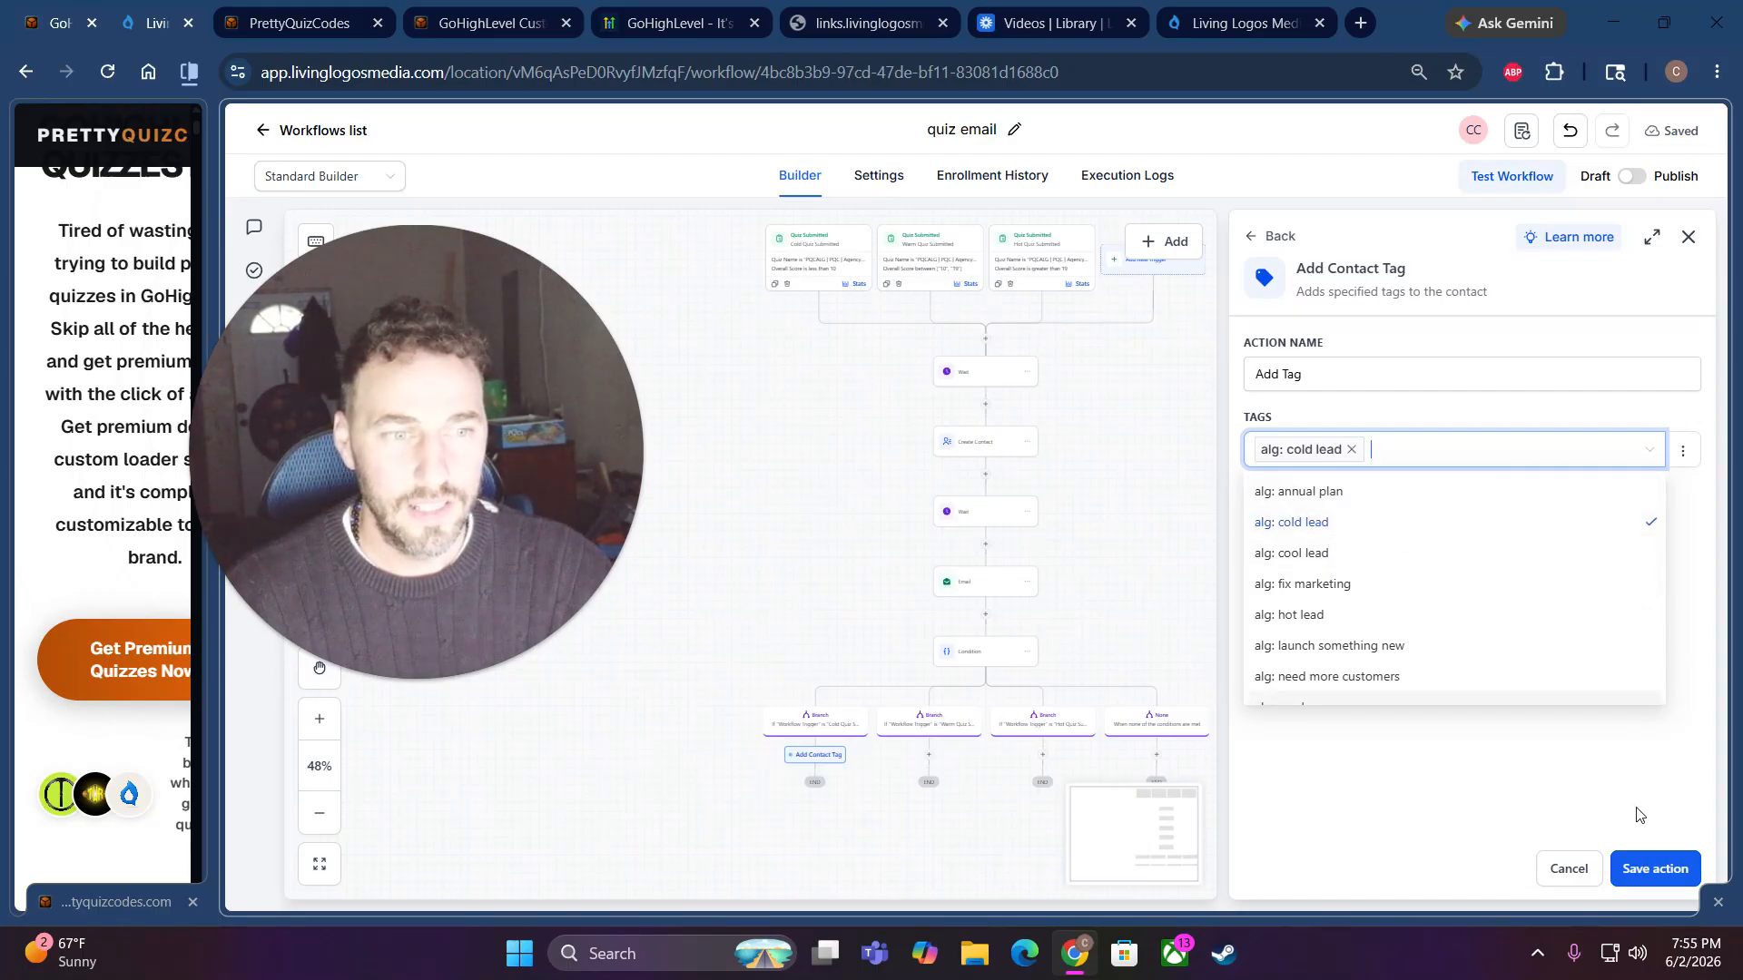
pyautogui.click(1653, 869)
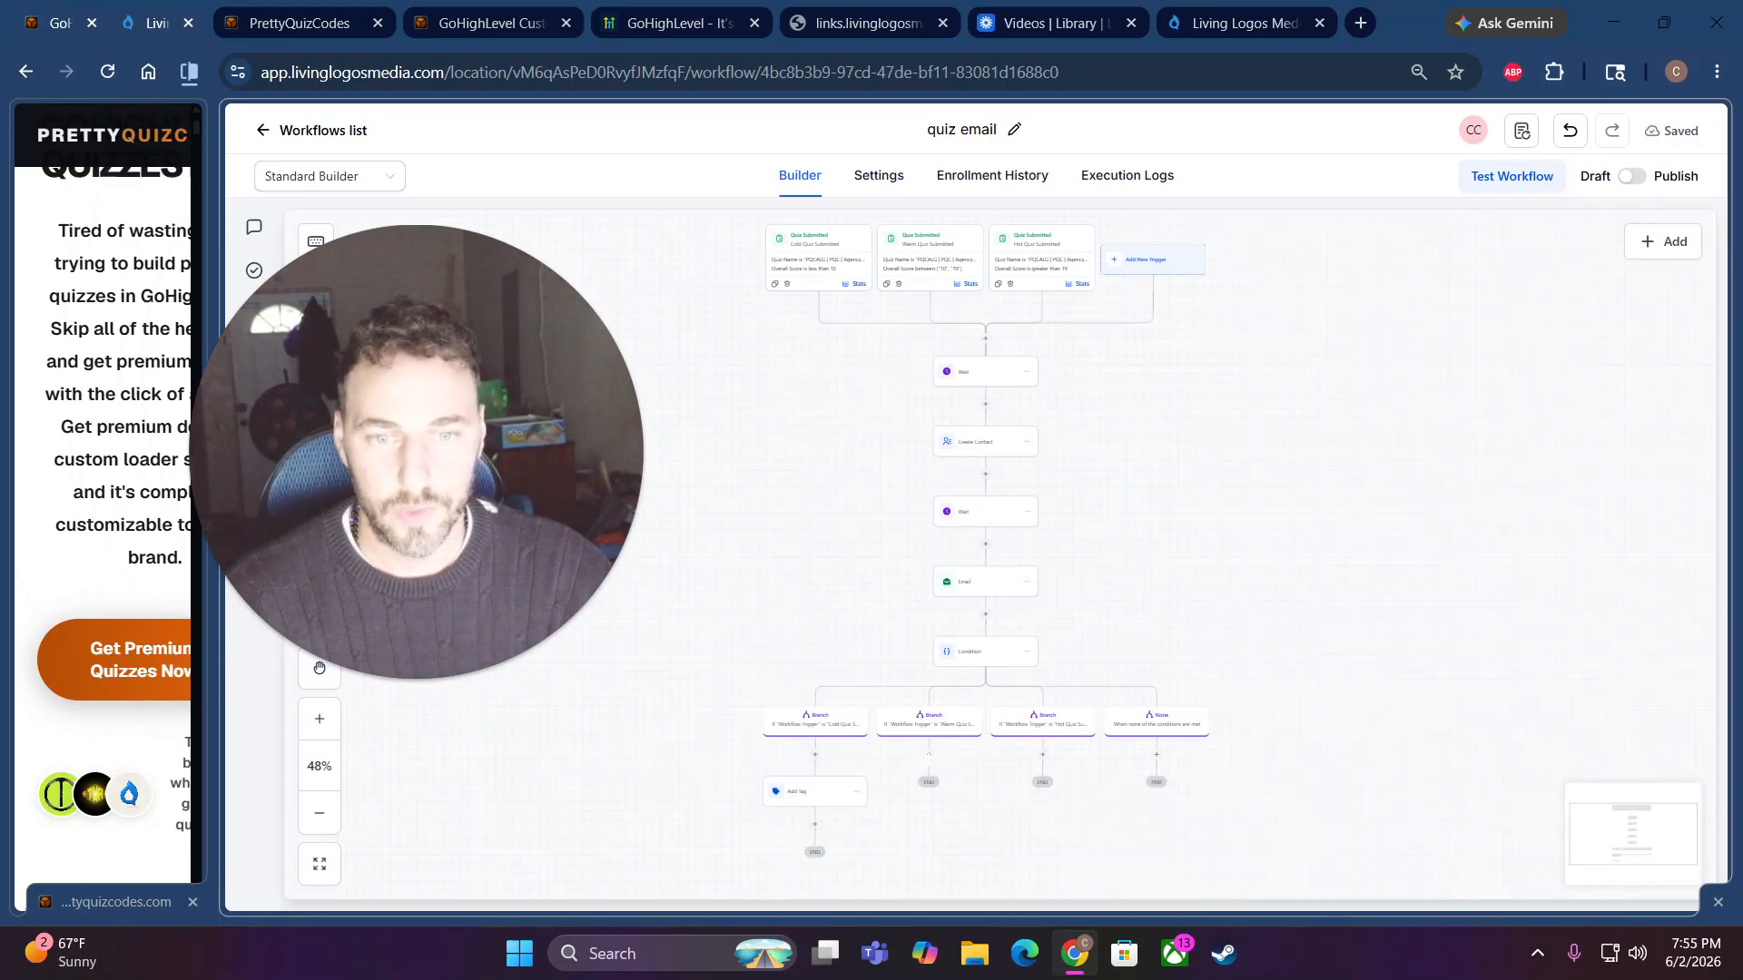
# - Add an Add Contact Tag action with the tag "alg: warm lead" under the Warm Quiz Submitted branch and save it
pyautogui.click(929, 760)
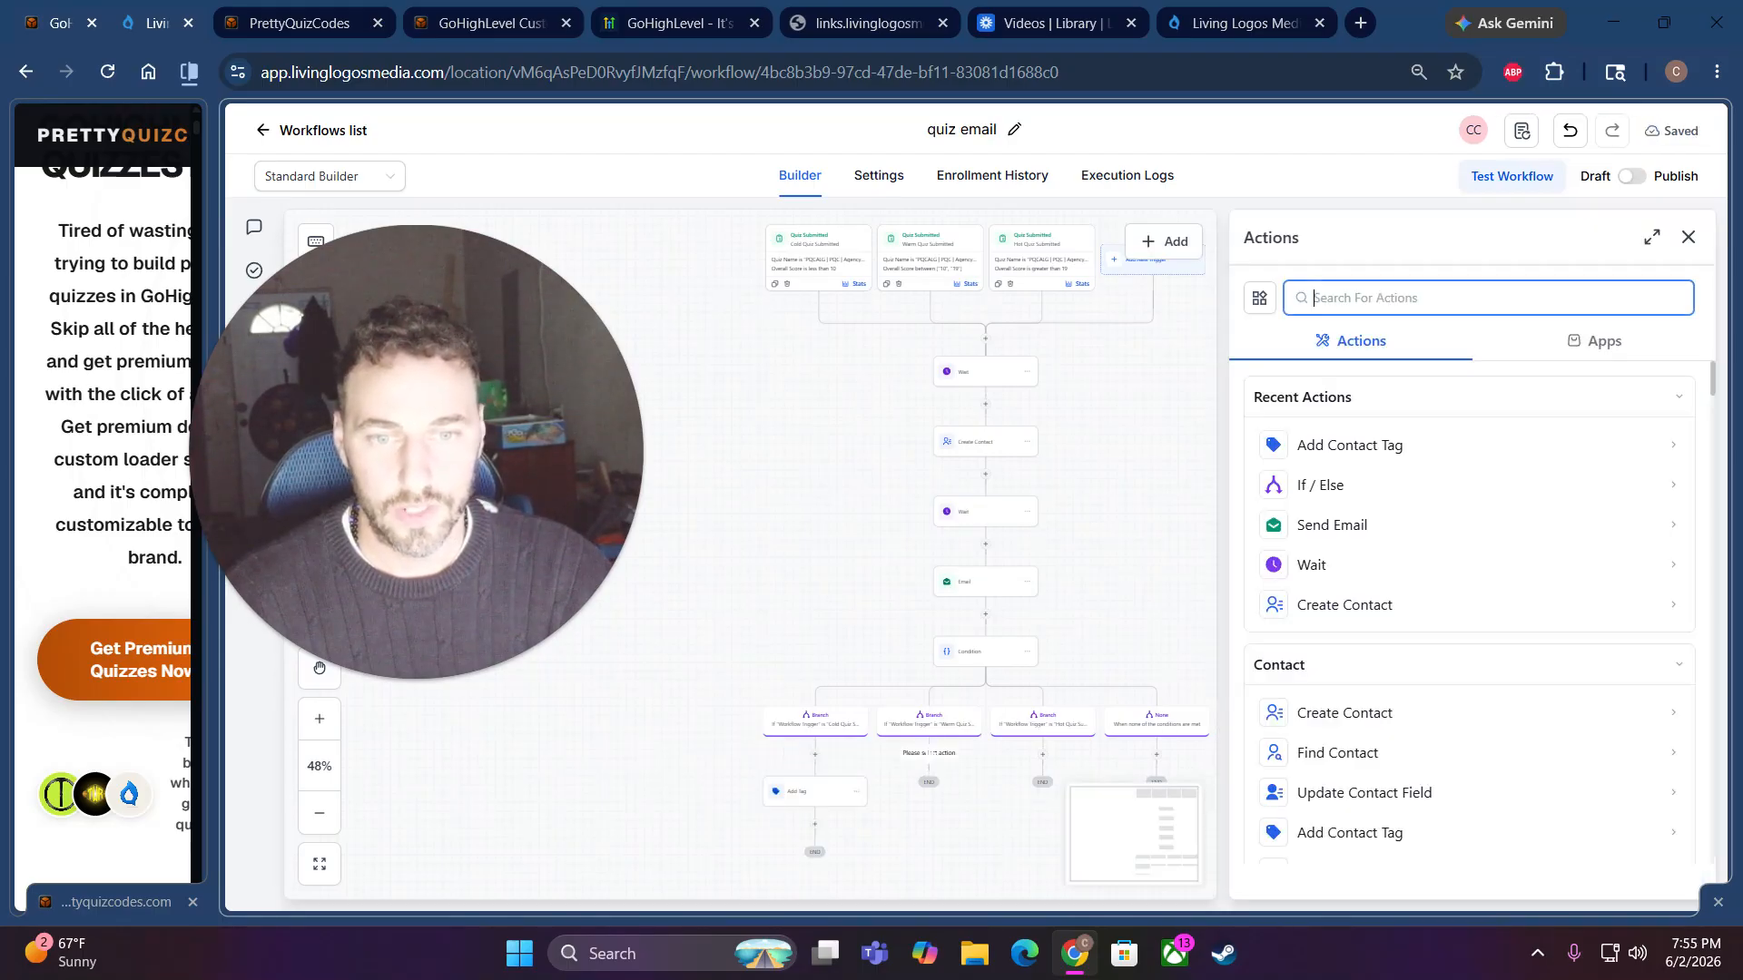
pyautogui.click(1402, 446)
pyautogui.click(1389, 451)
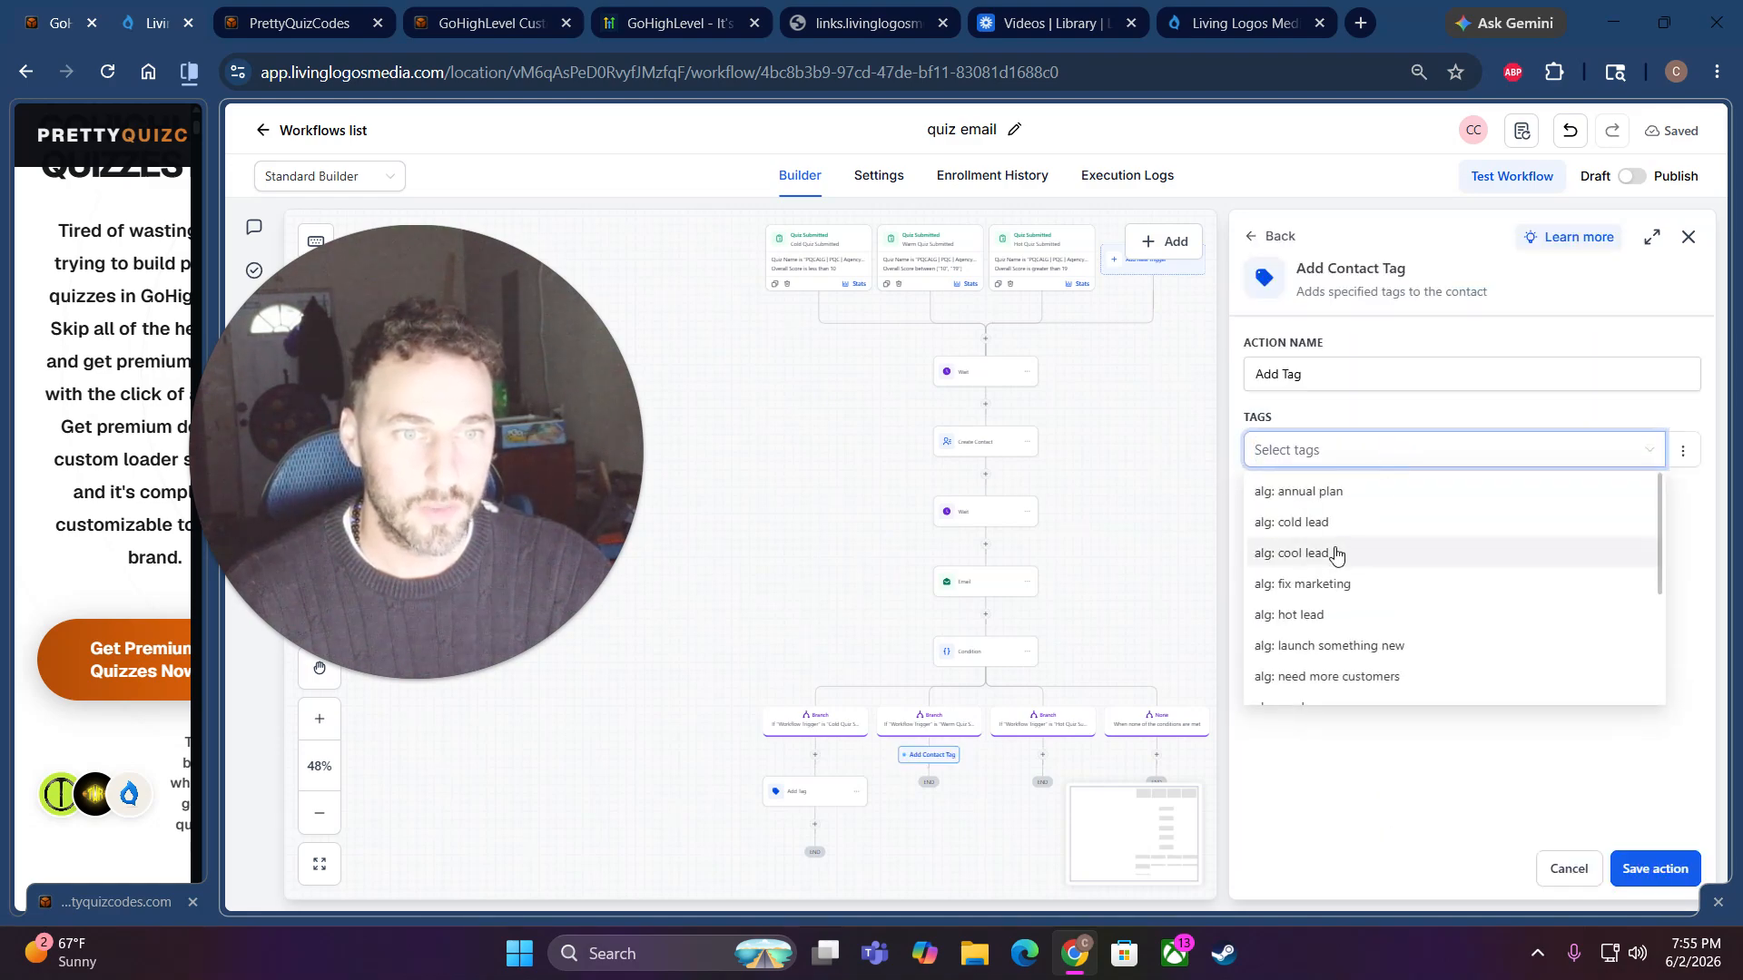
pyautogui.scroll(-5, 1307, 622)
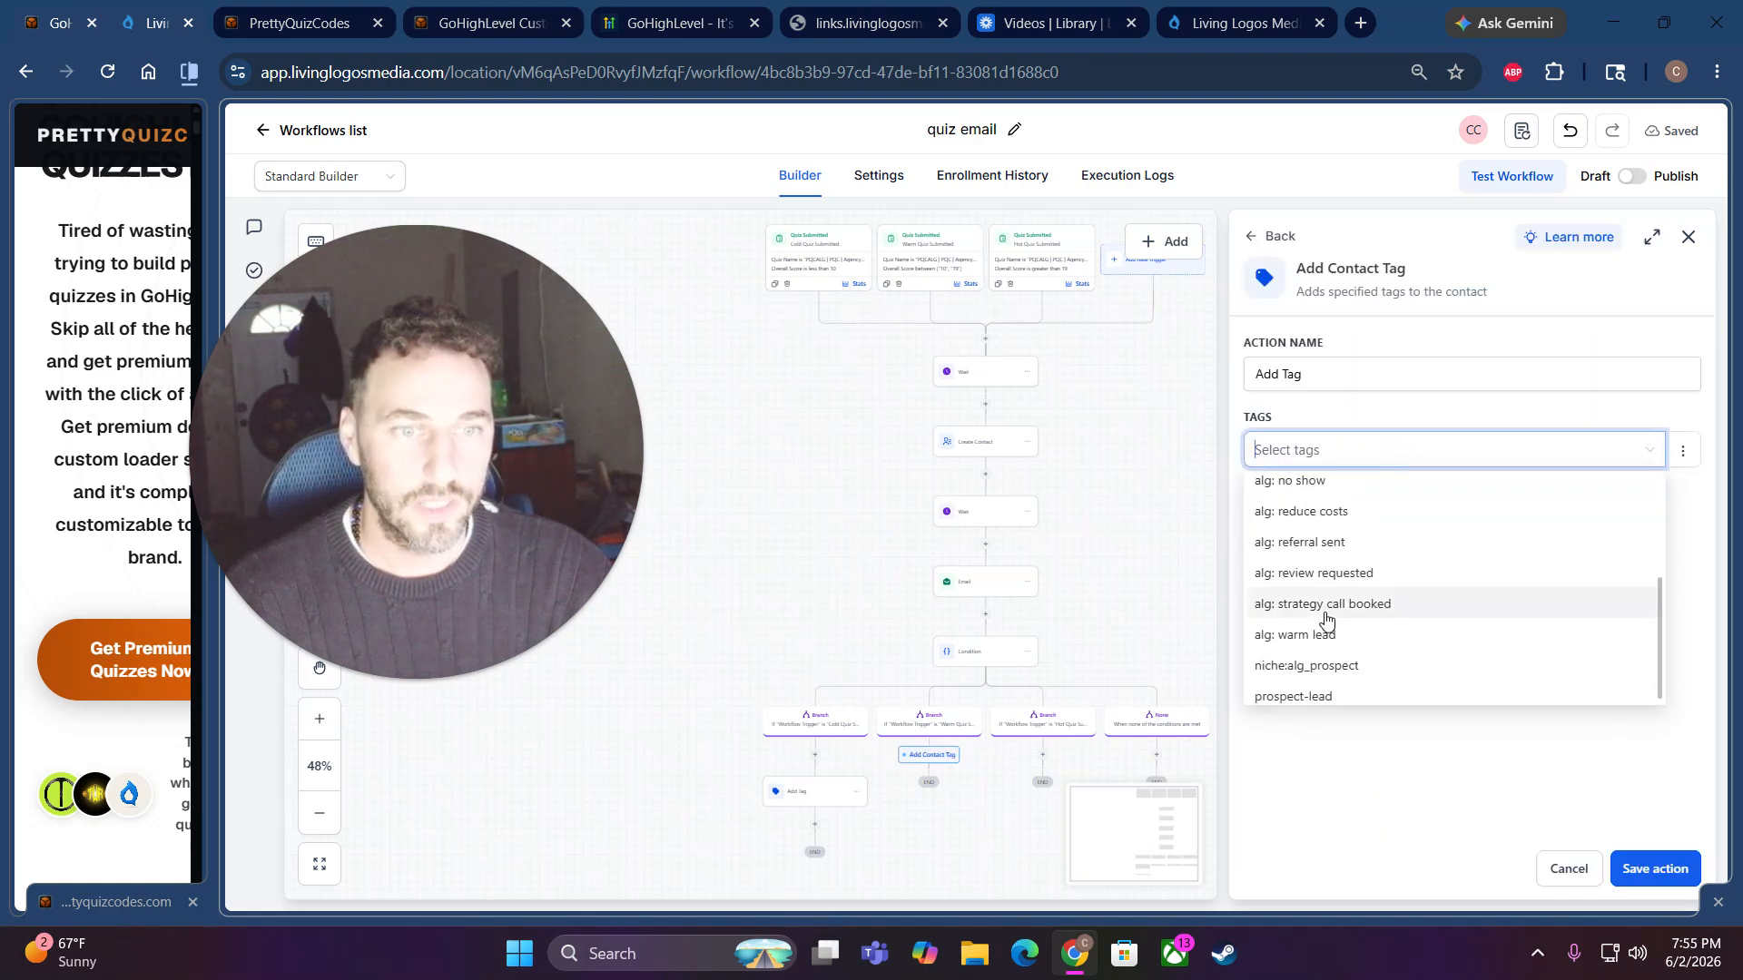
pyautogui.click(1303, 626)
pyautogui.click(1648, 869)
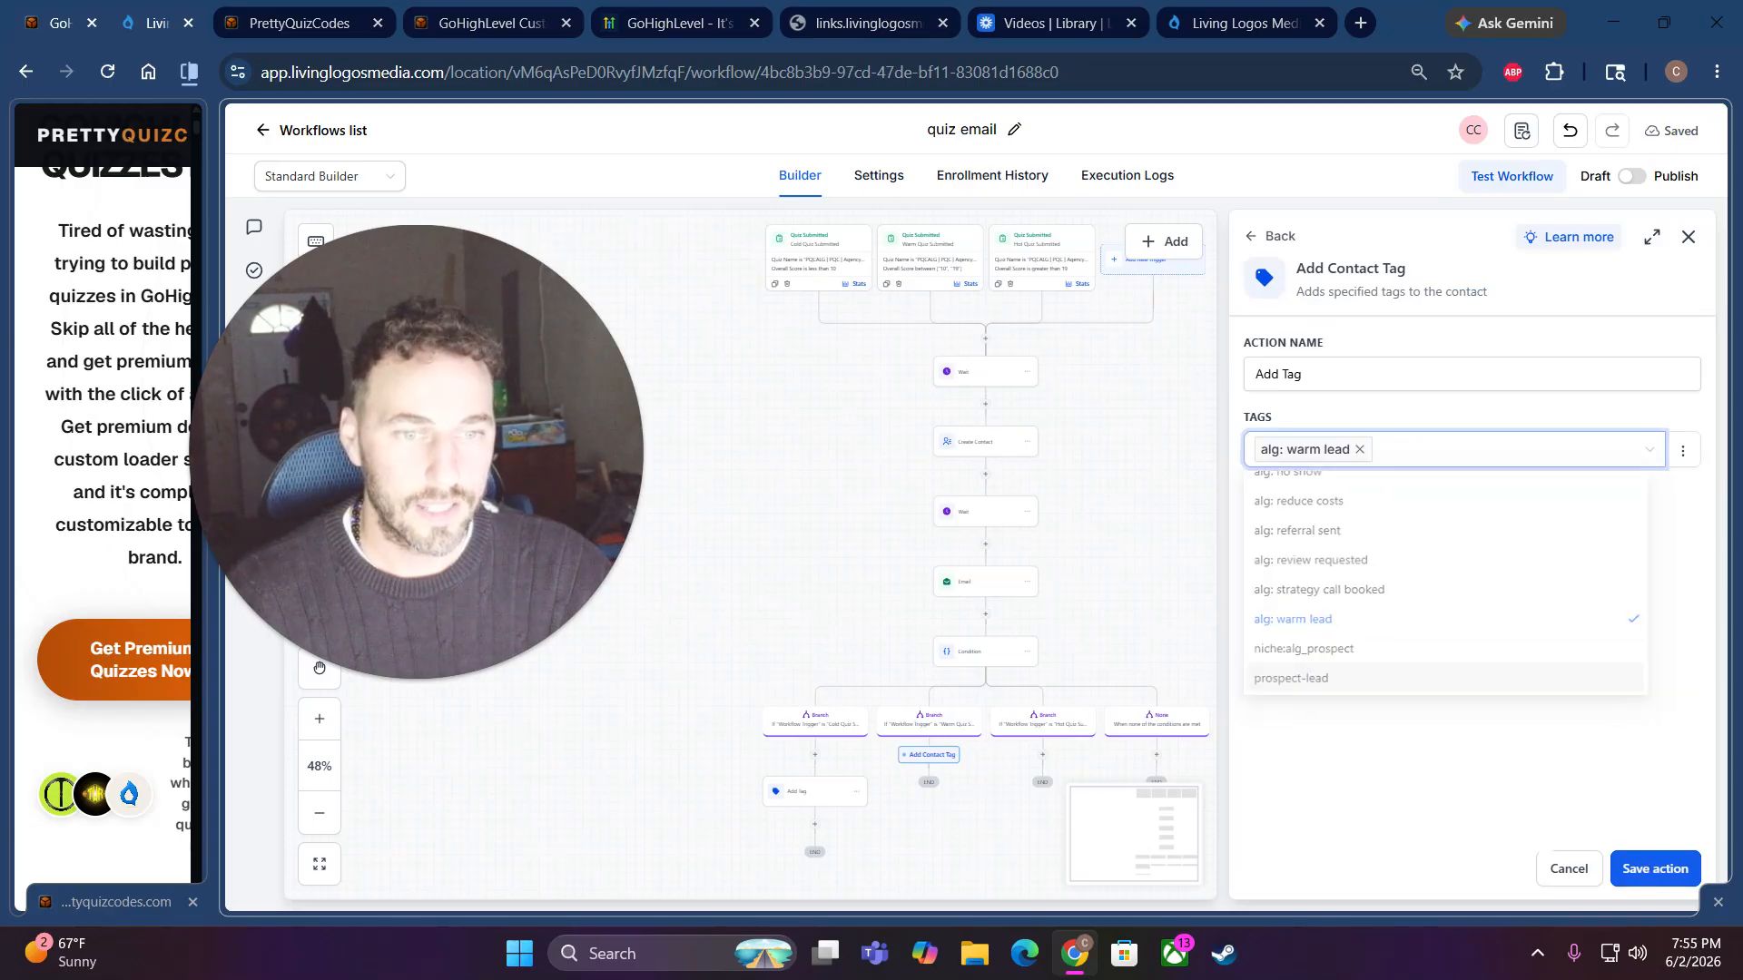
# - Add an Add Contact Tag action with the tag "alg: hot lead" under the Hot Quiz Submitted branch and save it
pyautogui.click(1042, 754)
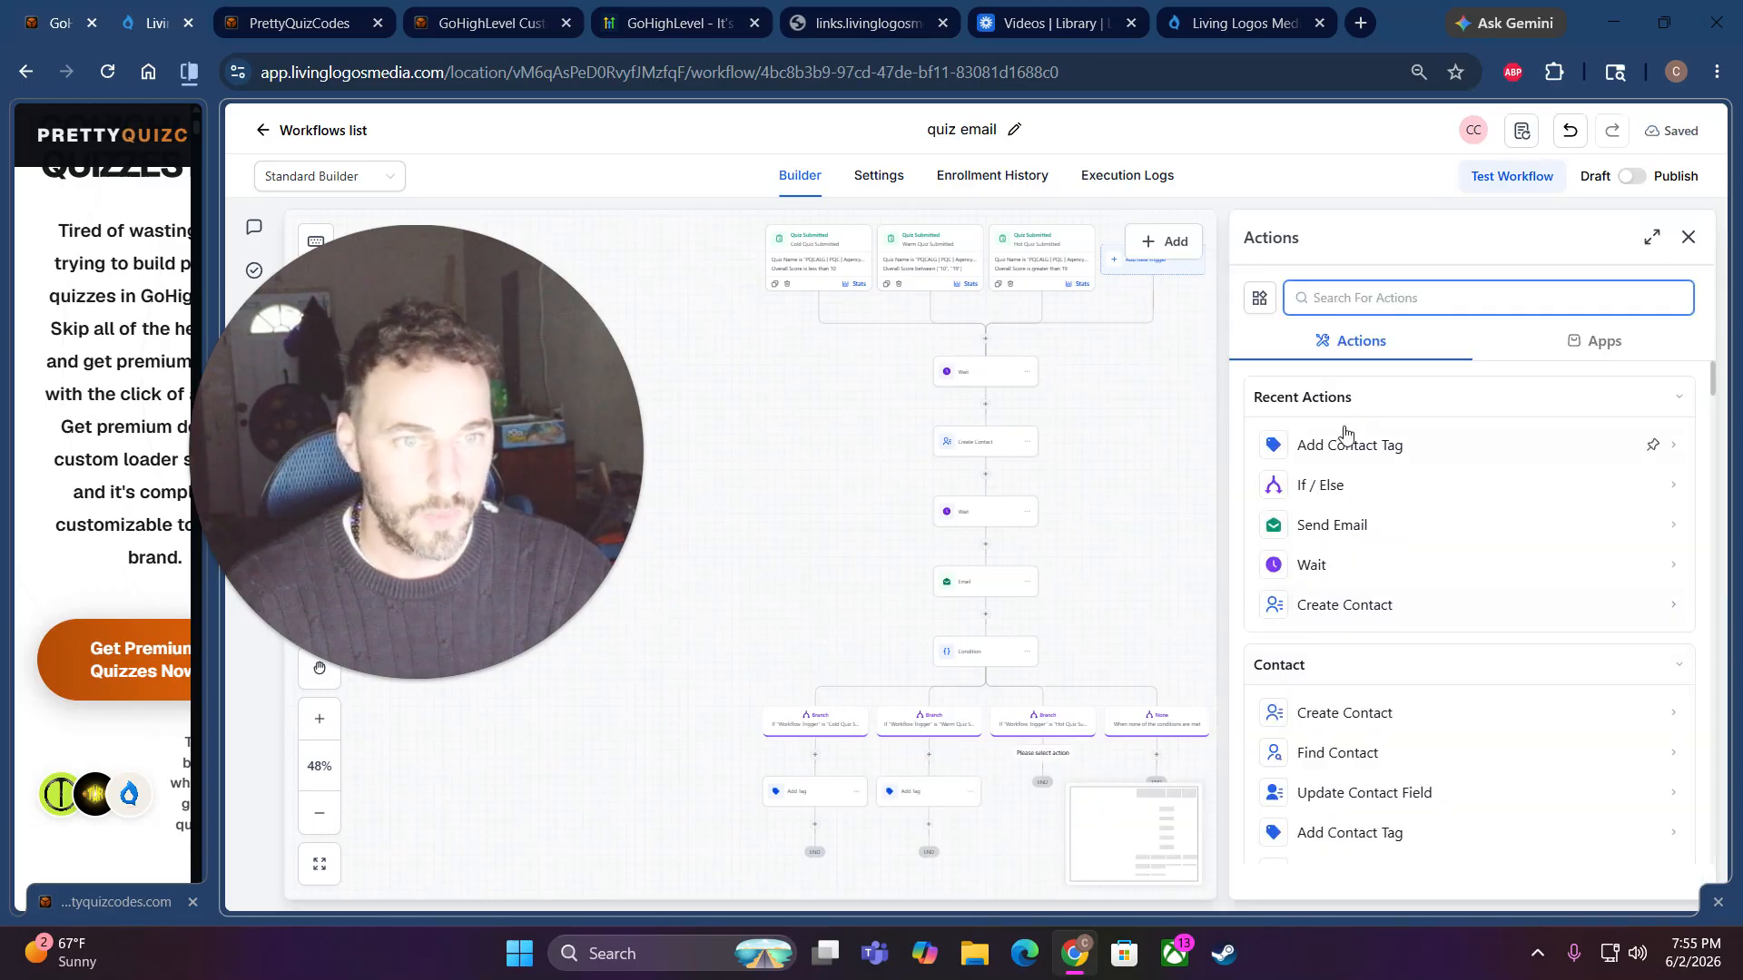
pyautogui.click(1353, 460)
pyautogui.click(1326, 454)
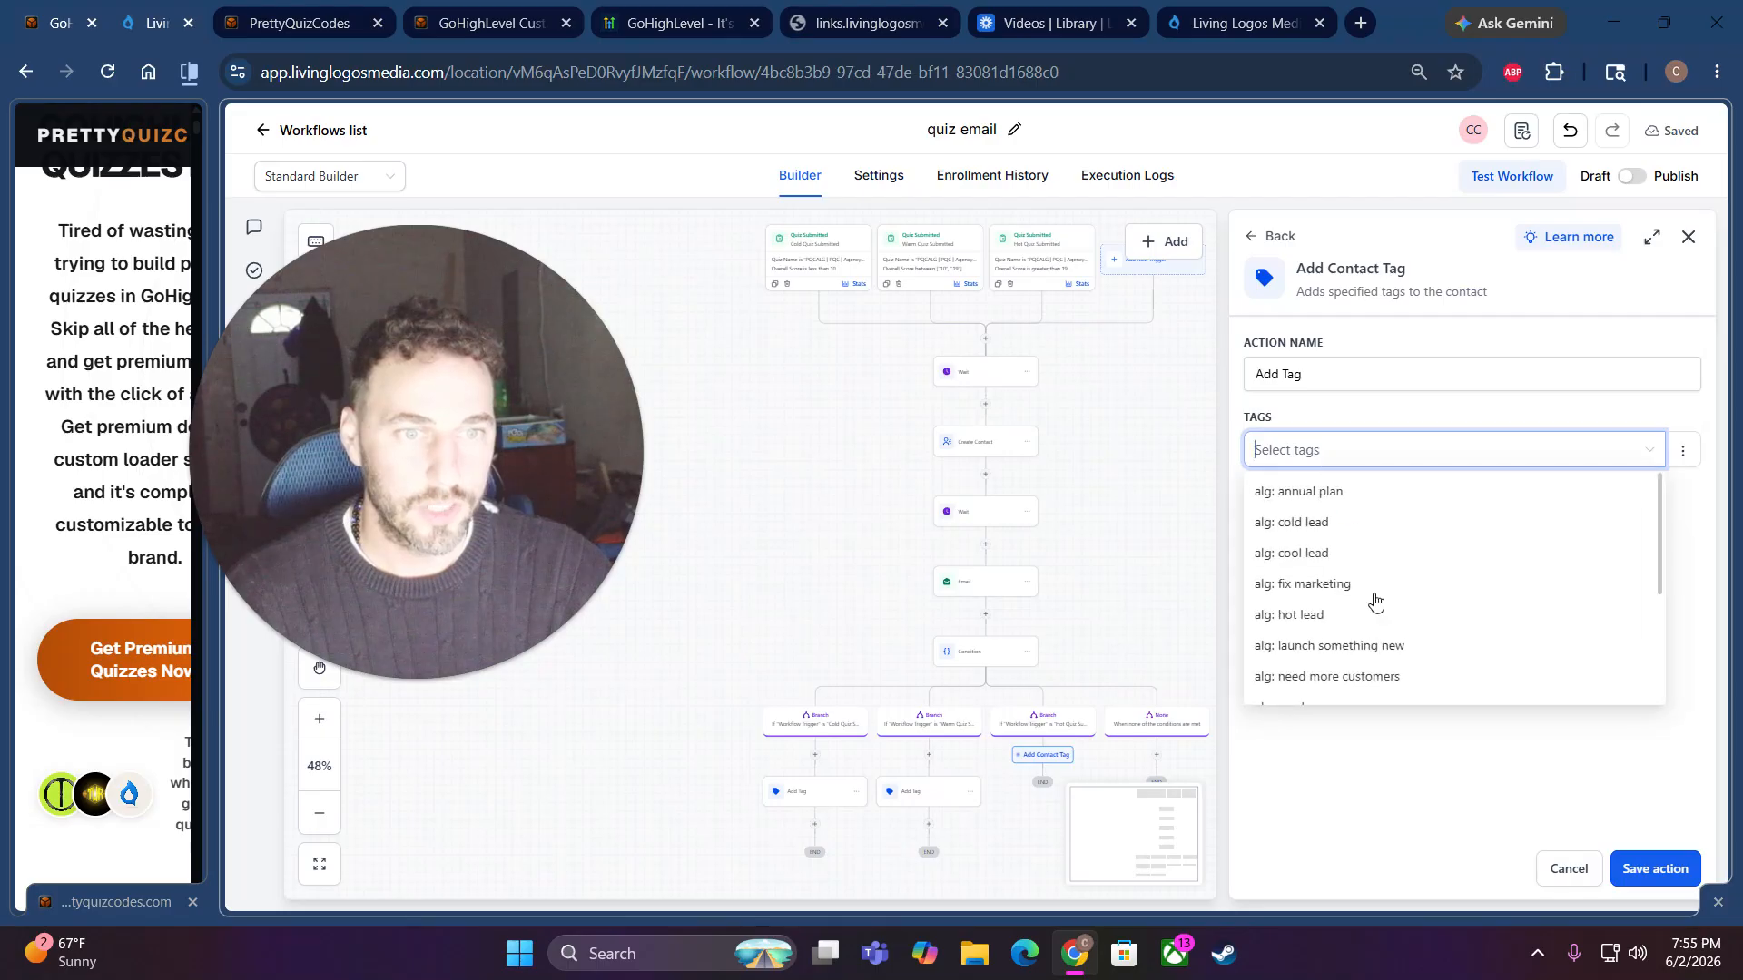
pyautogui.click(1303, 615)
pyautogui.click(1653, 867)
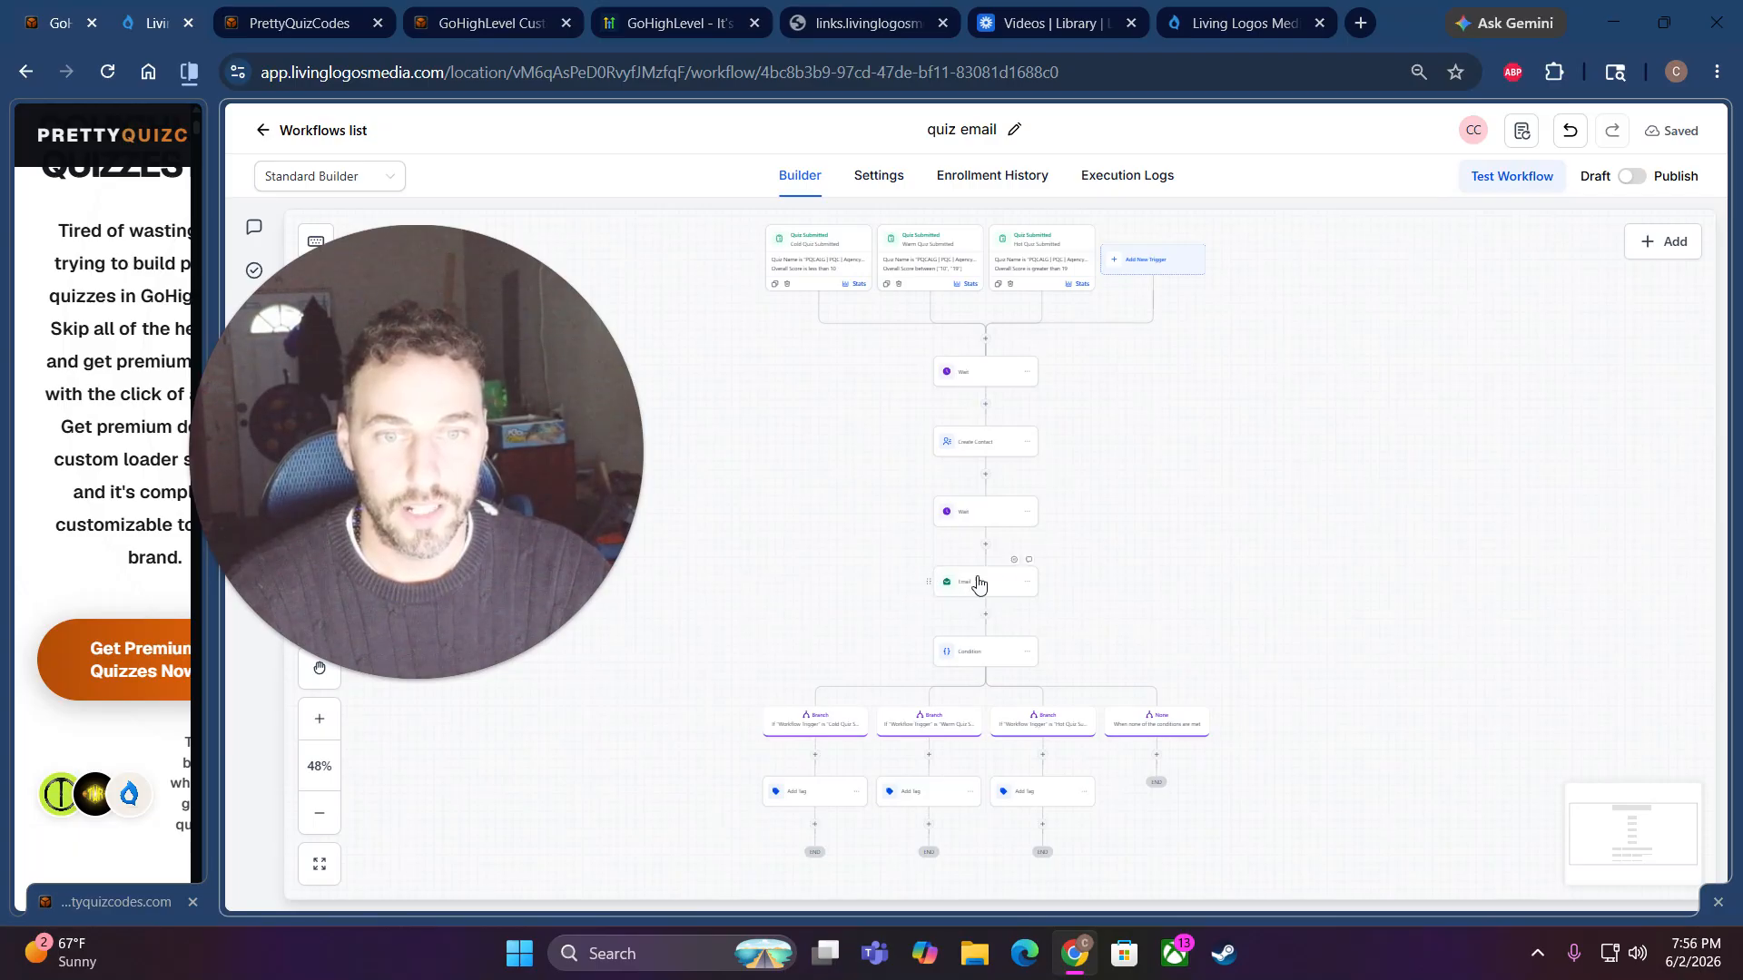
# - Move the Email action below the cold branch's Add Tag action, and copy it below the warm and hot branches' tag actions
pyautogui.moveTo(927, 575); pyautogui.dragTo(822, 825)
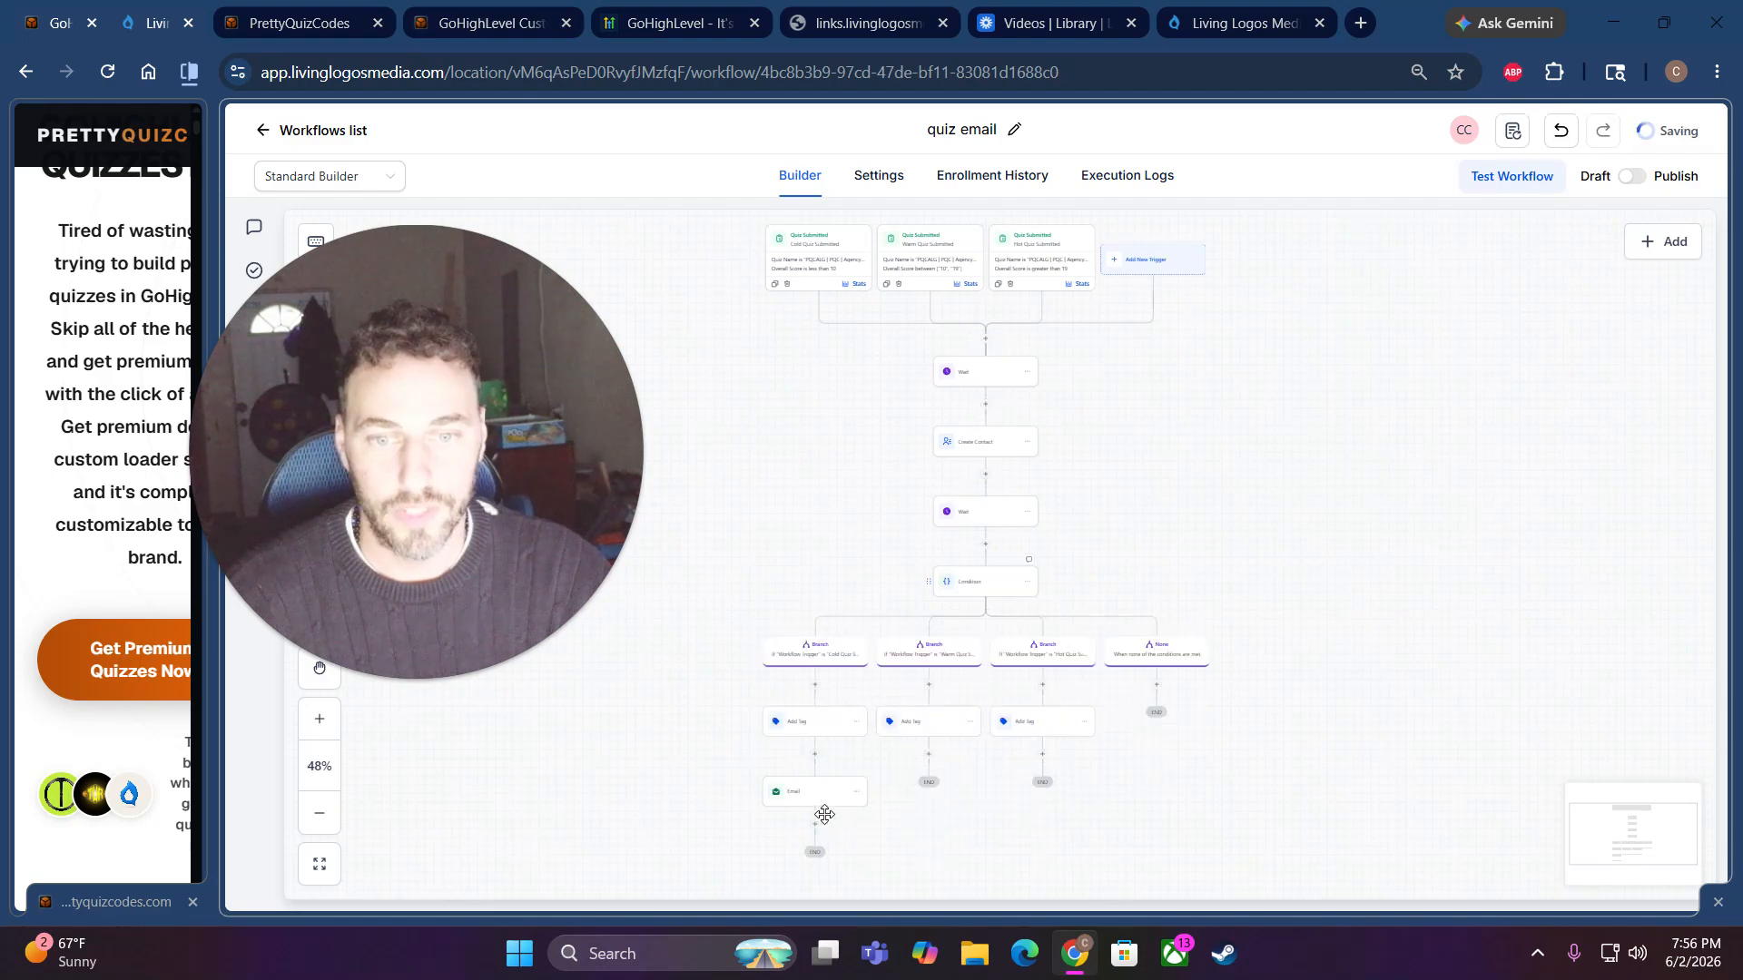
pyautogui.click(856, 793)
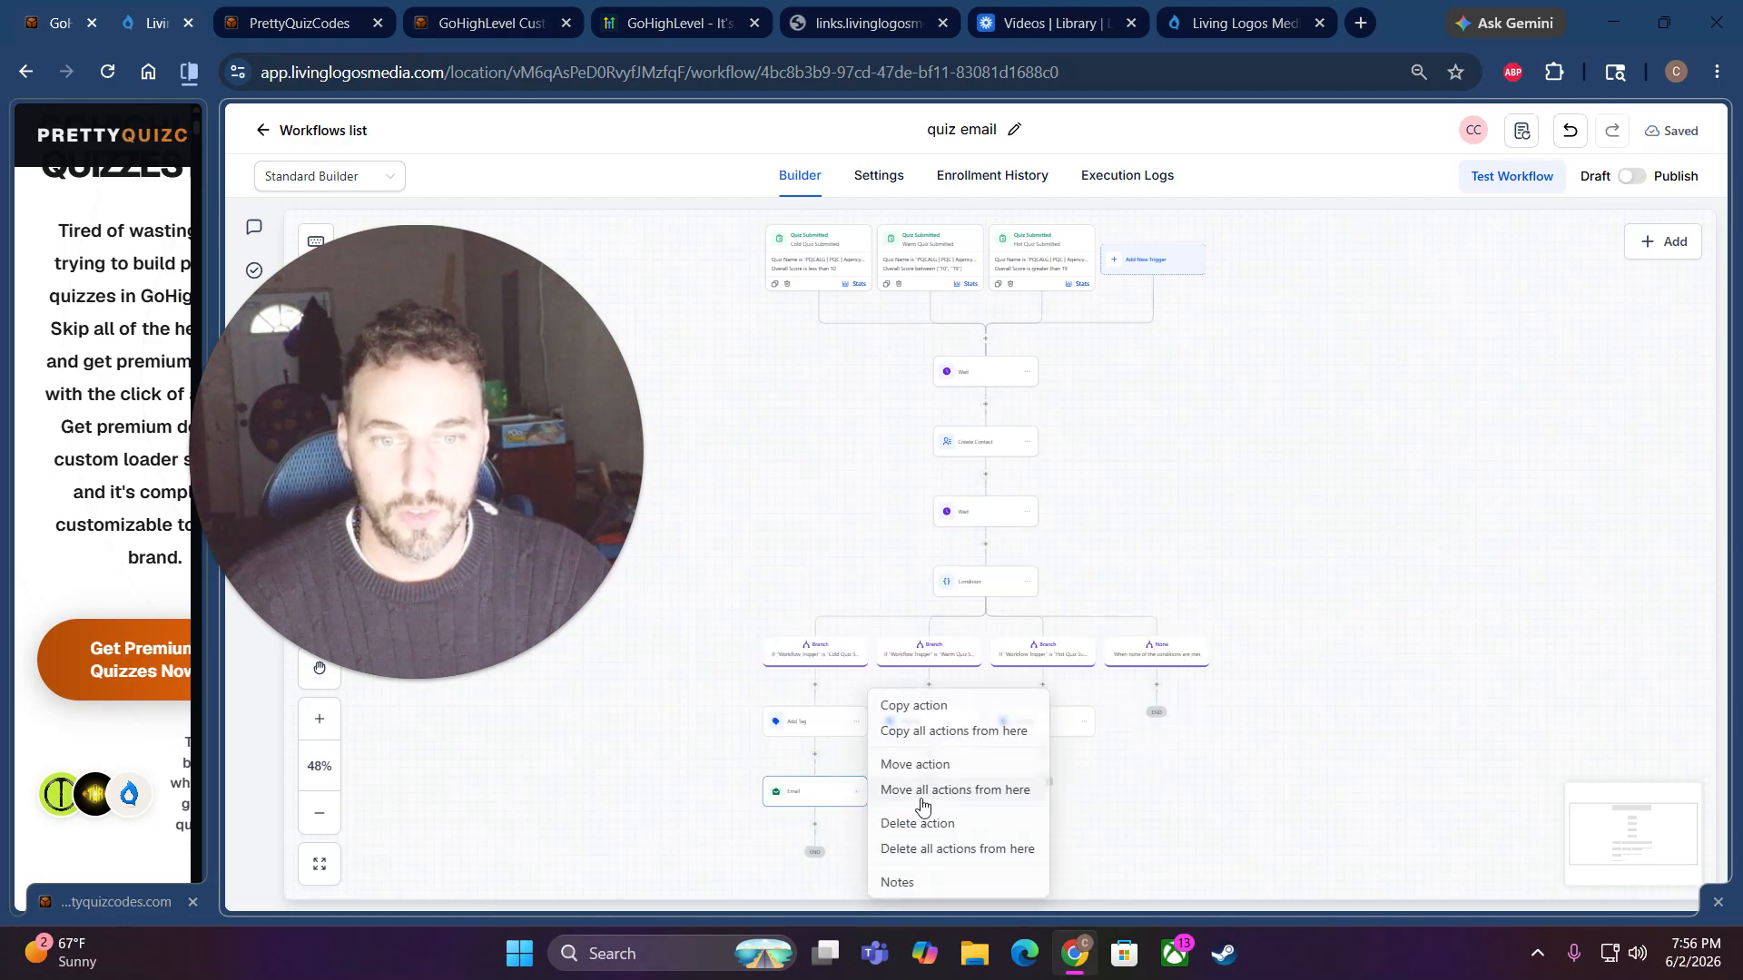
pyautogui.click(939, 708)
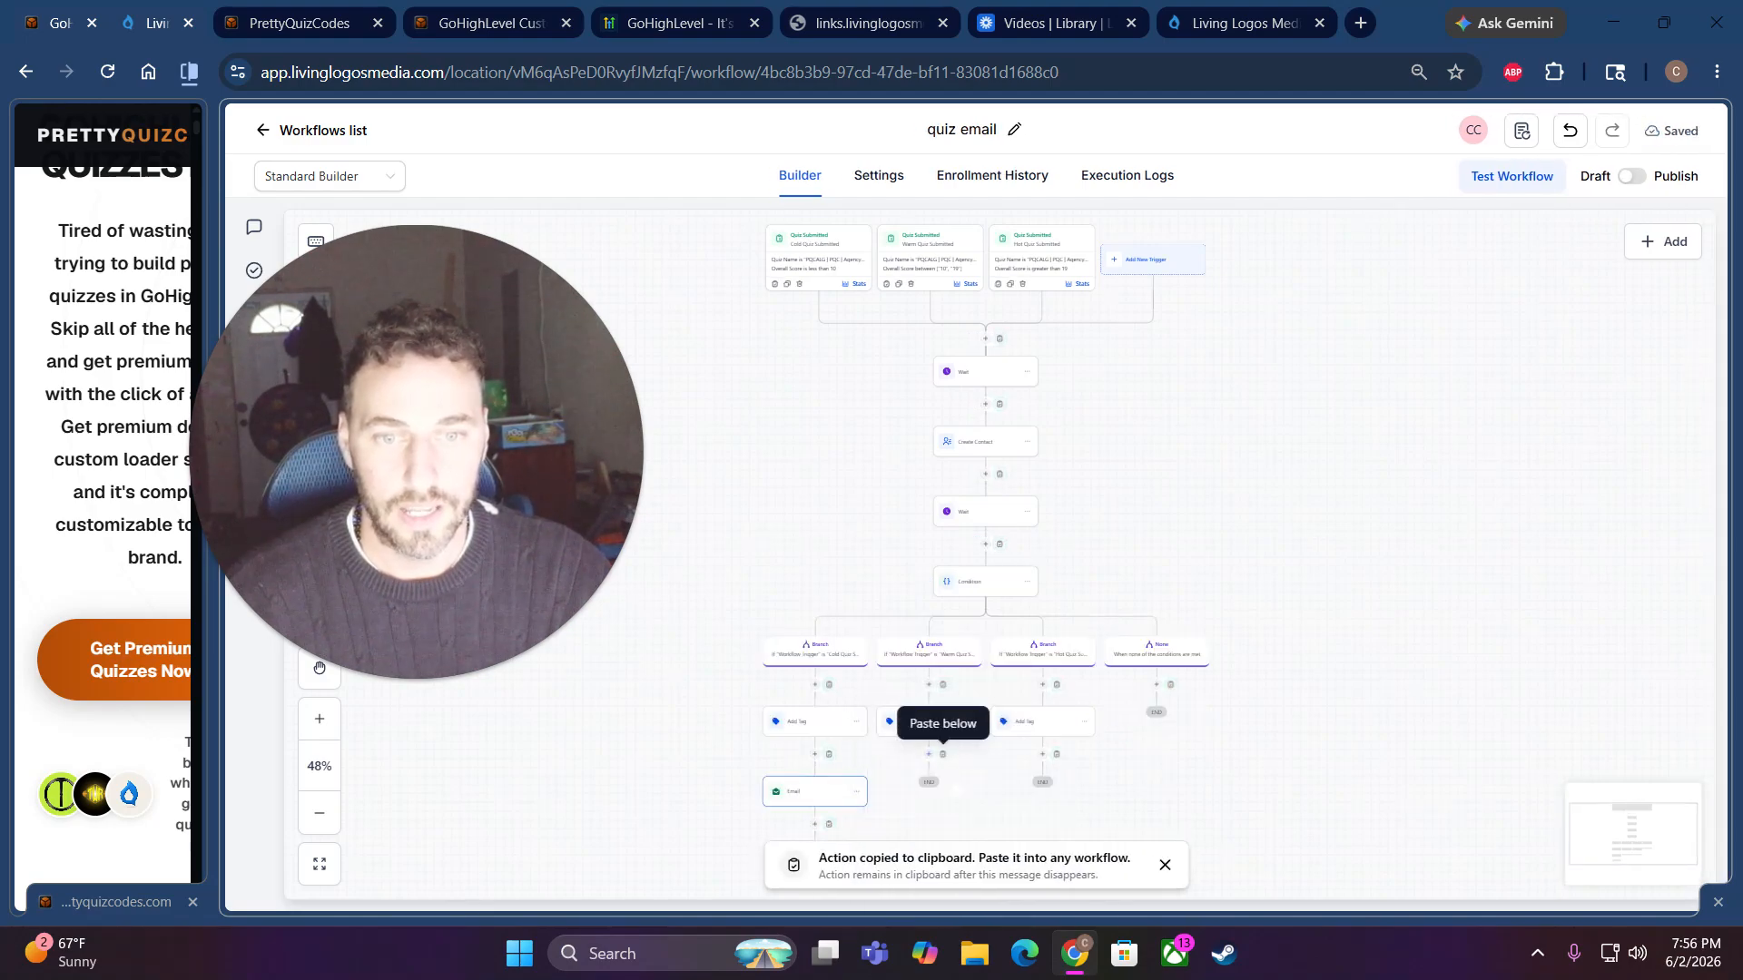
pyautogui.click(942, 759)
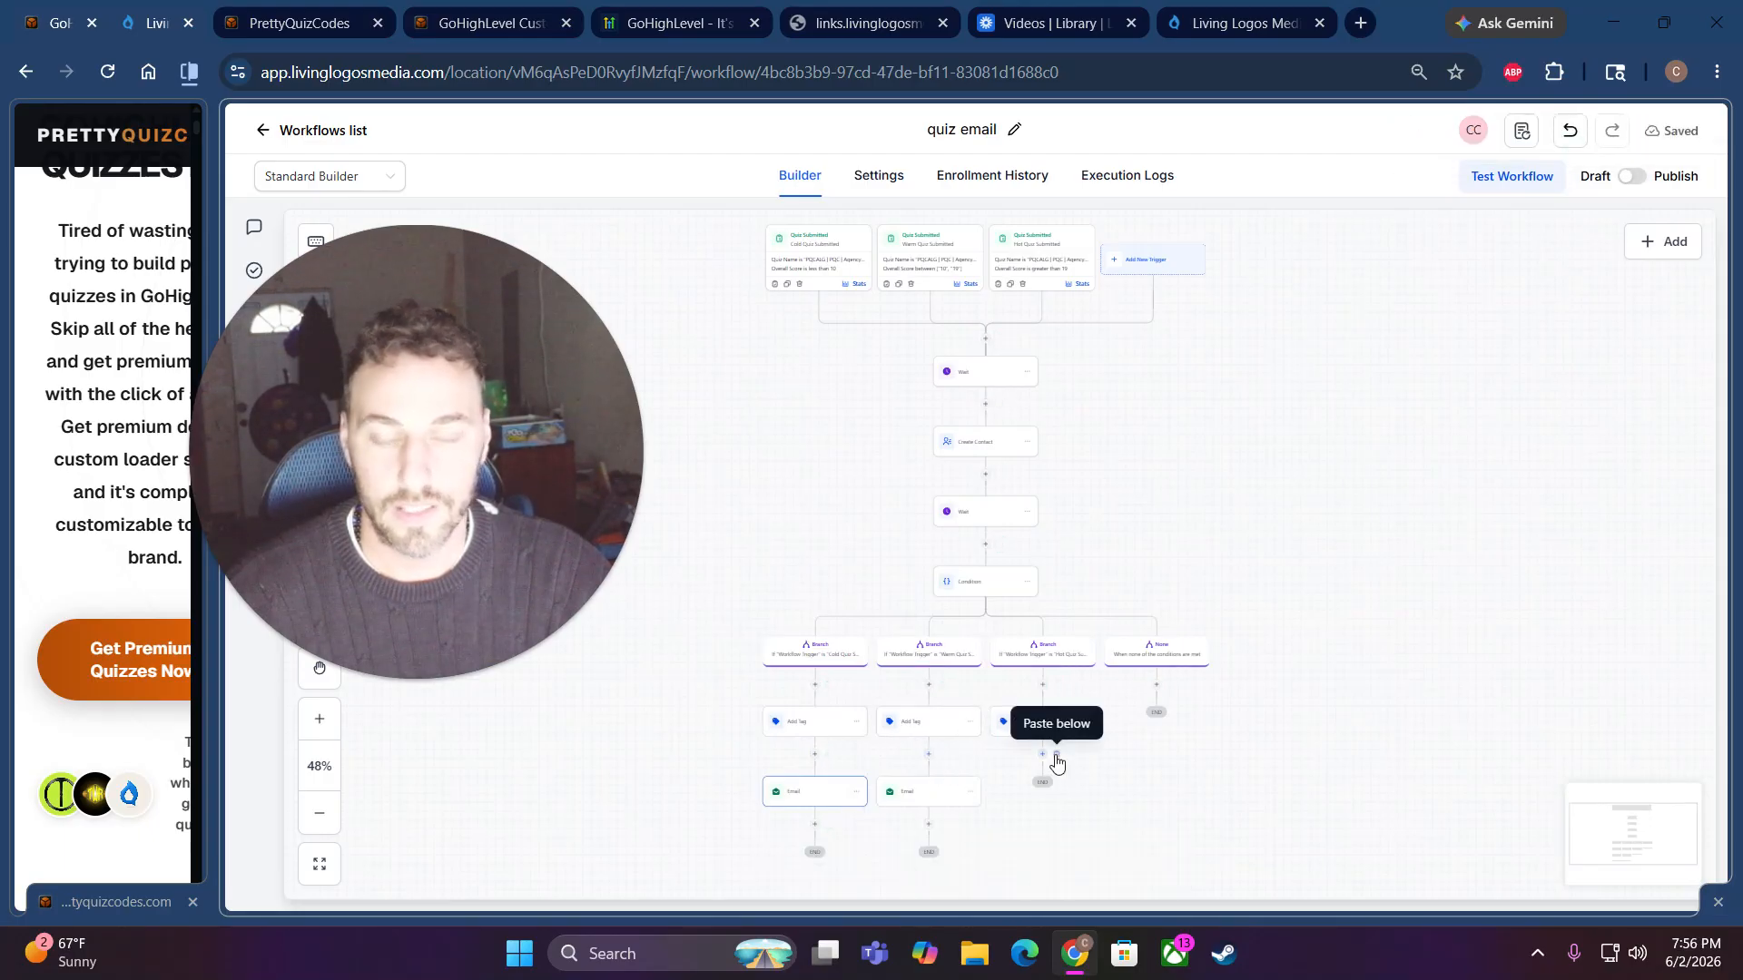
pyautogui.click(1057, 760)
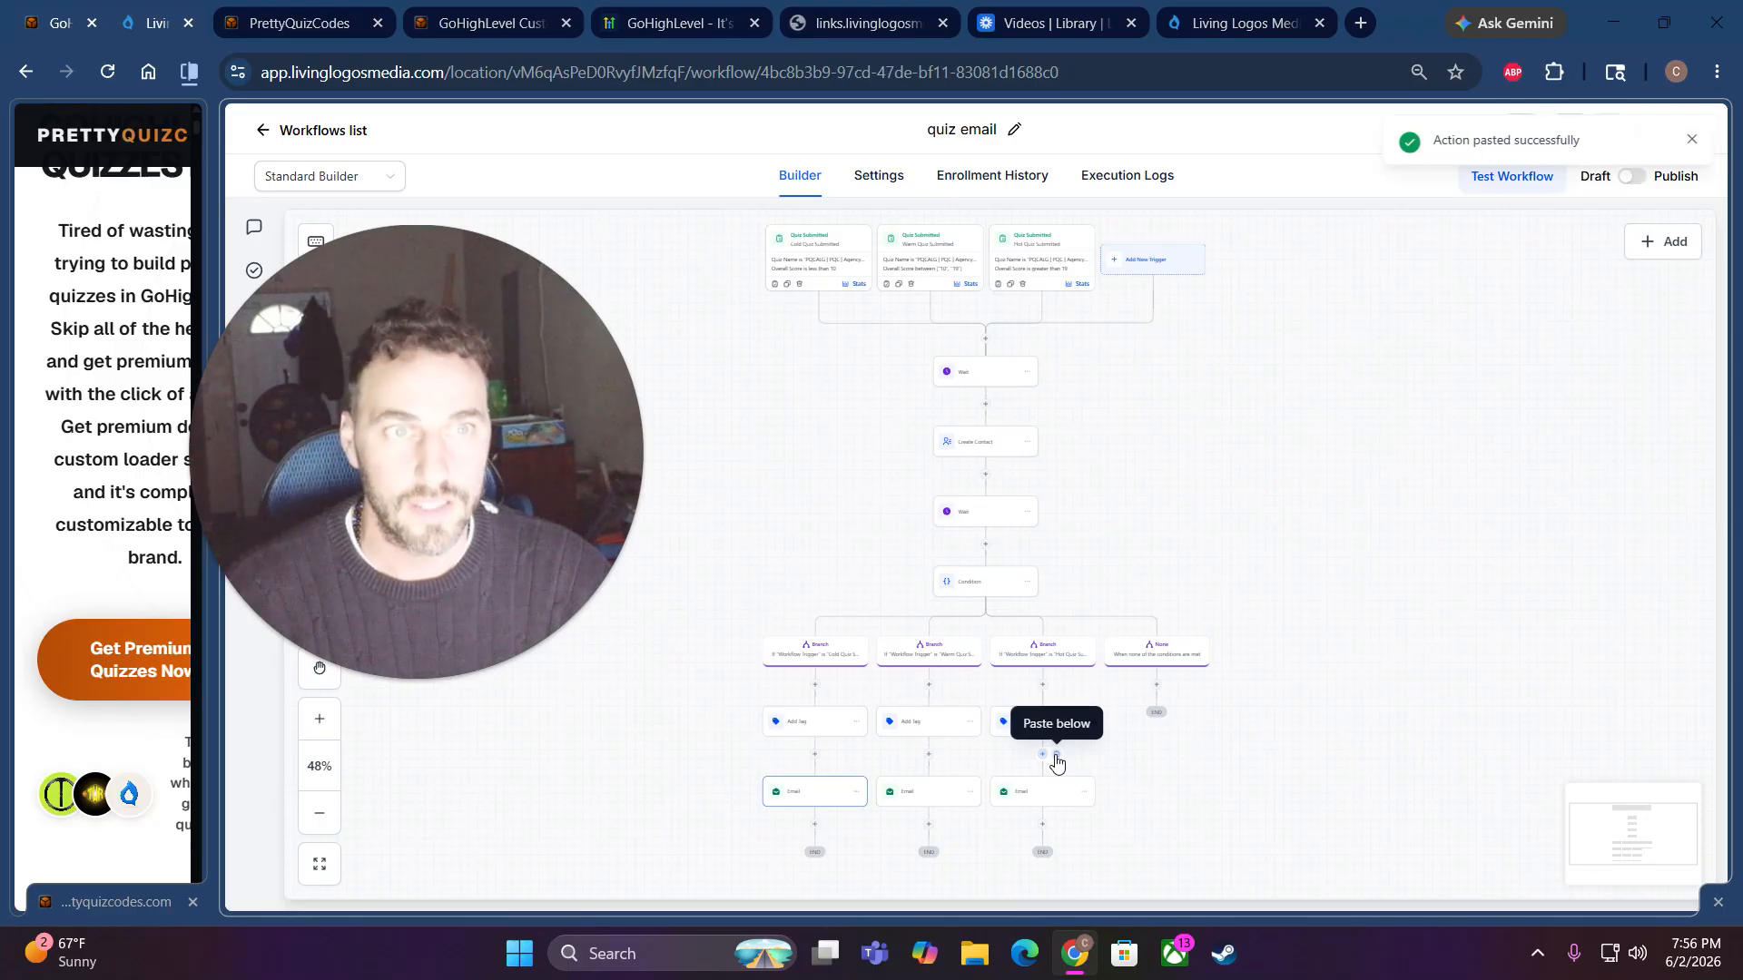
# - Rename the cold branch's Email action to "Cold Email #1" and save it
pyautogui.click(805, 799)
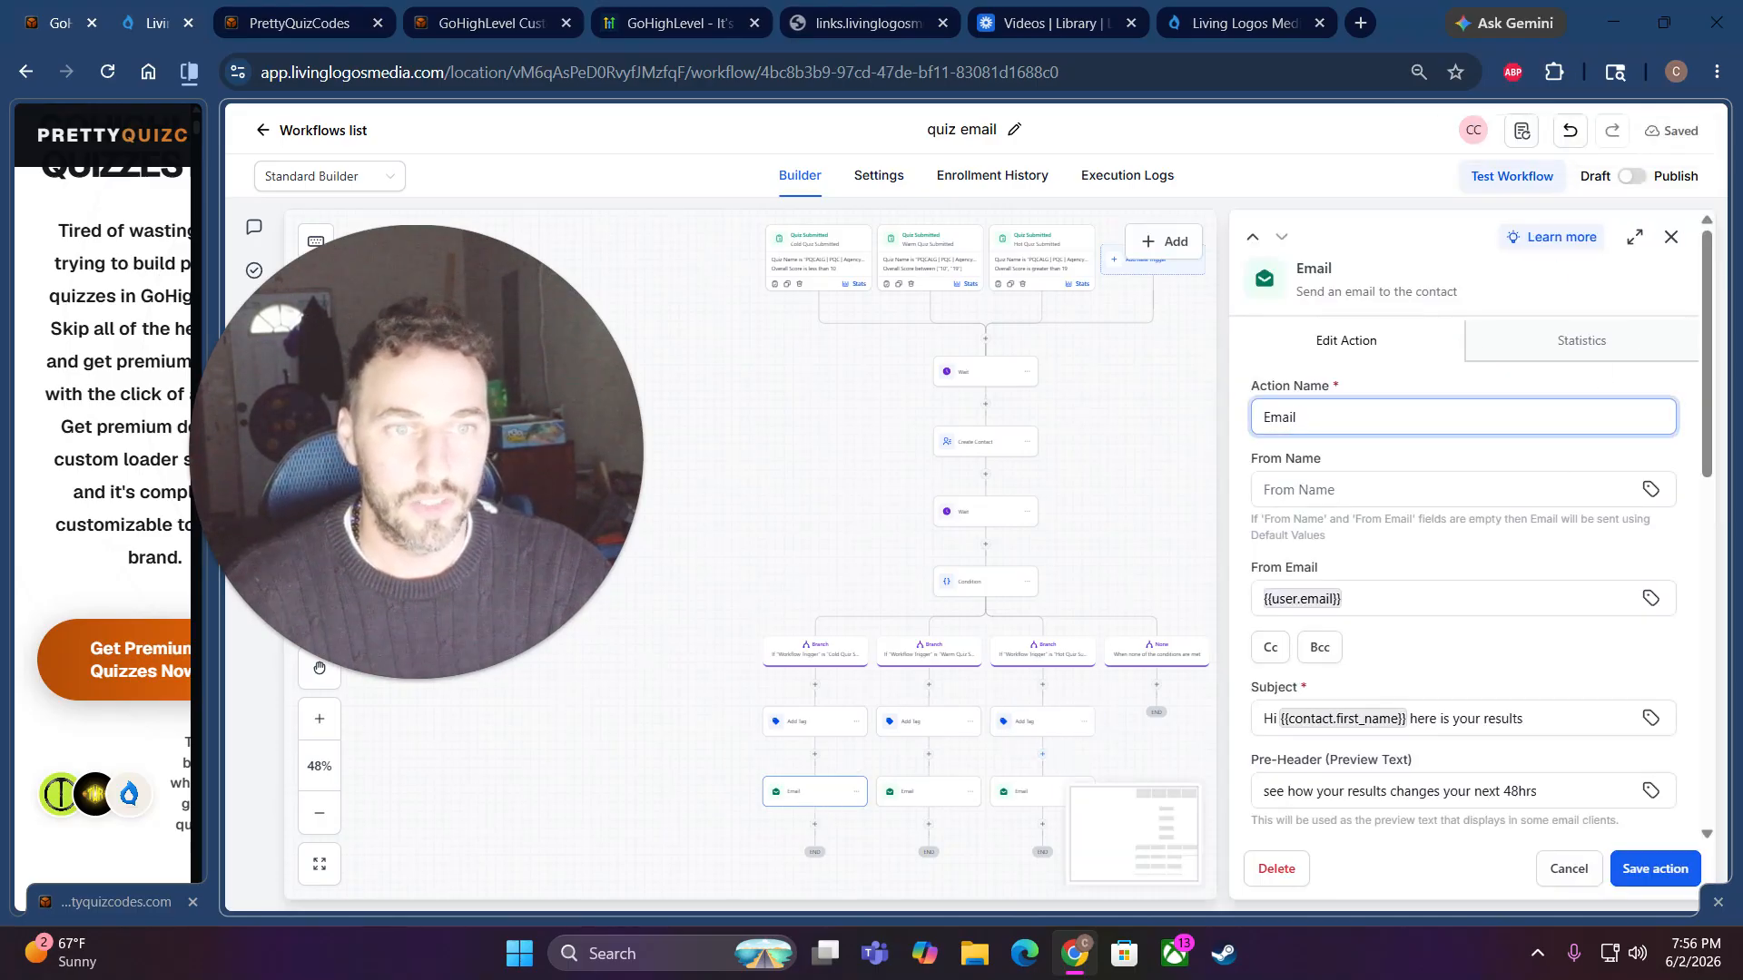
pyautogui.moveTo(1302, 419); pyautogui.dragTo(1272, 422)
pyautogui.click(1265, 417)
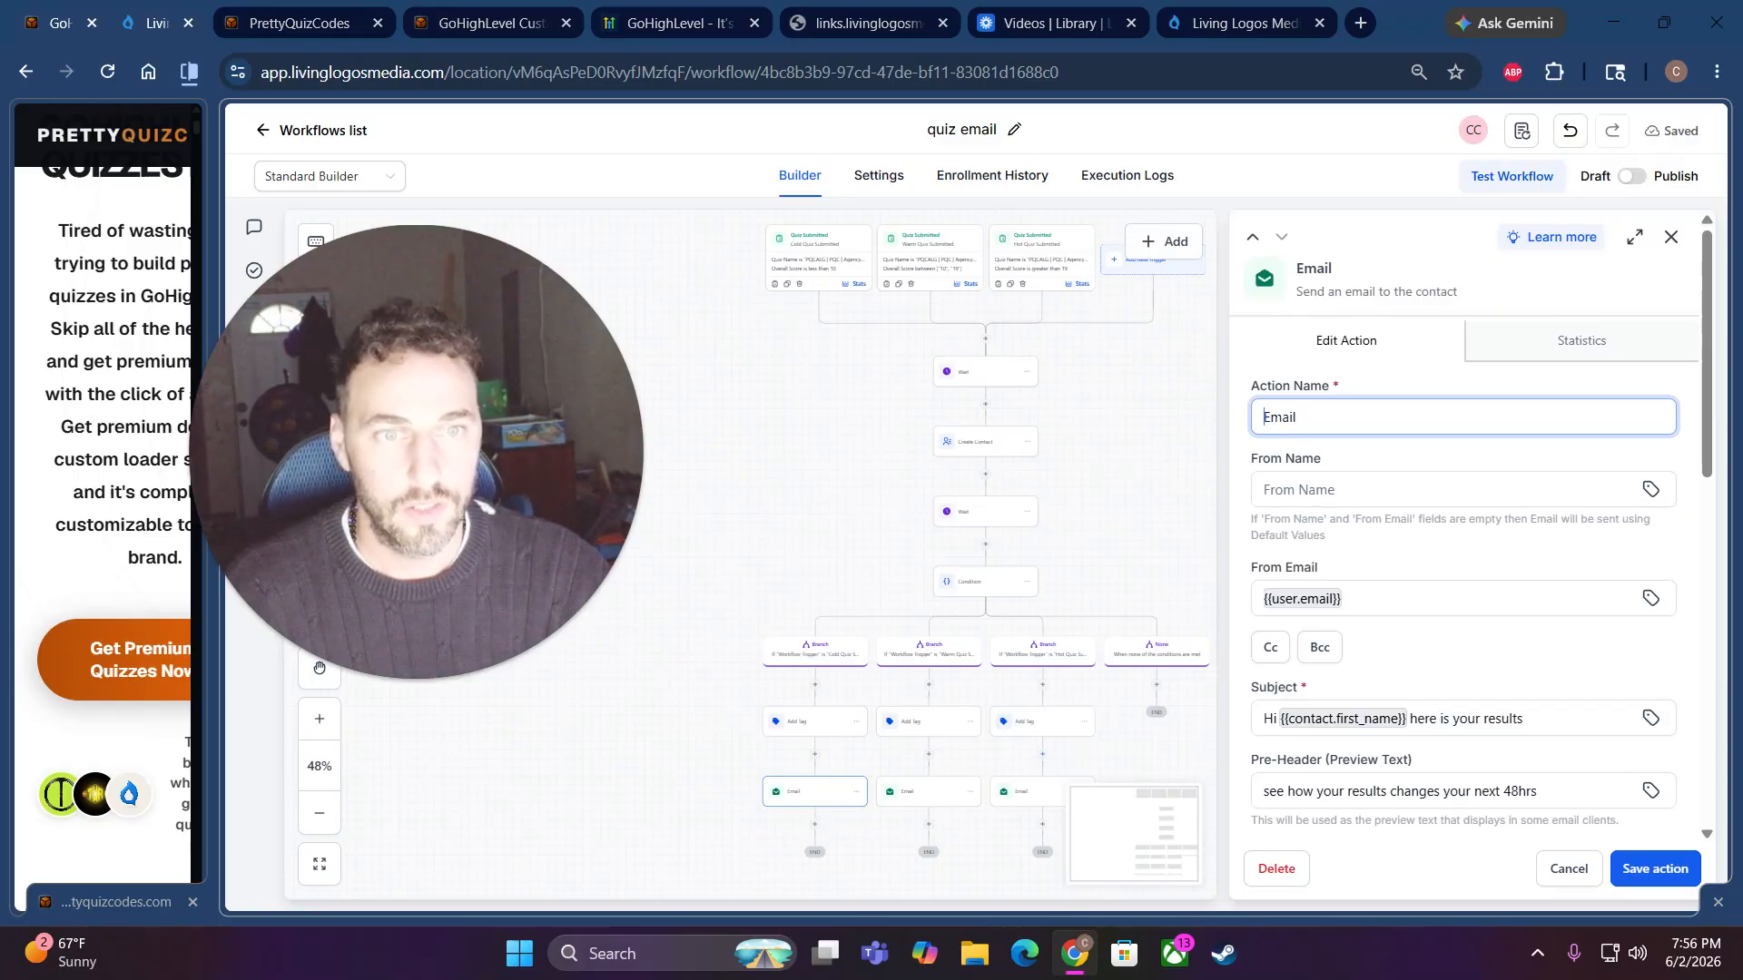
pyautogui.write('Co')
pyautogui.write('ld Email')
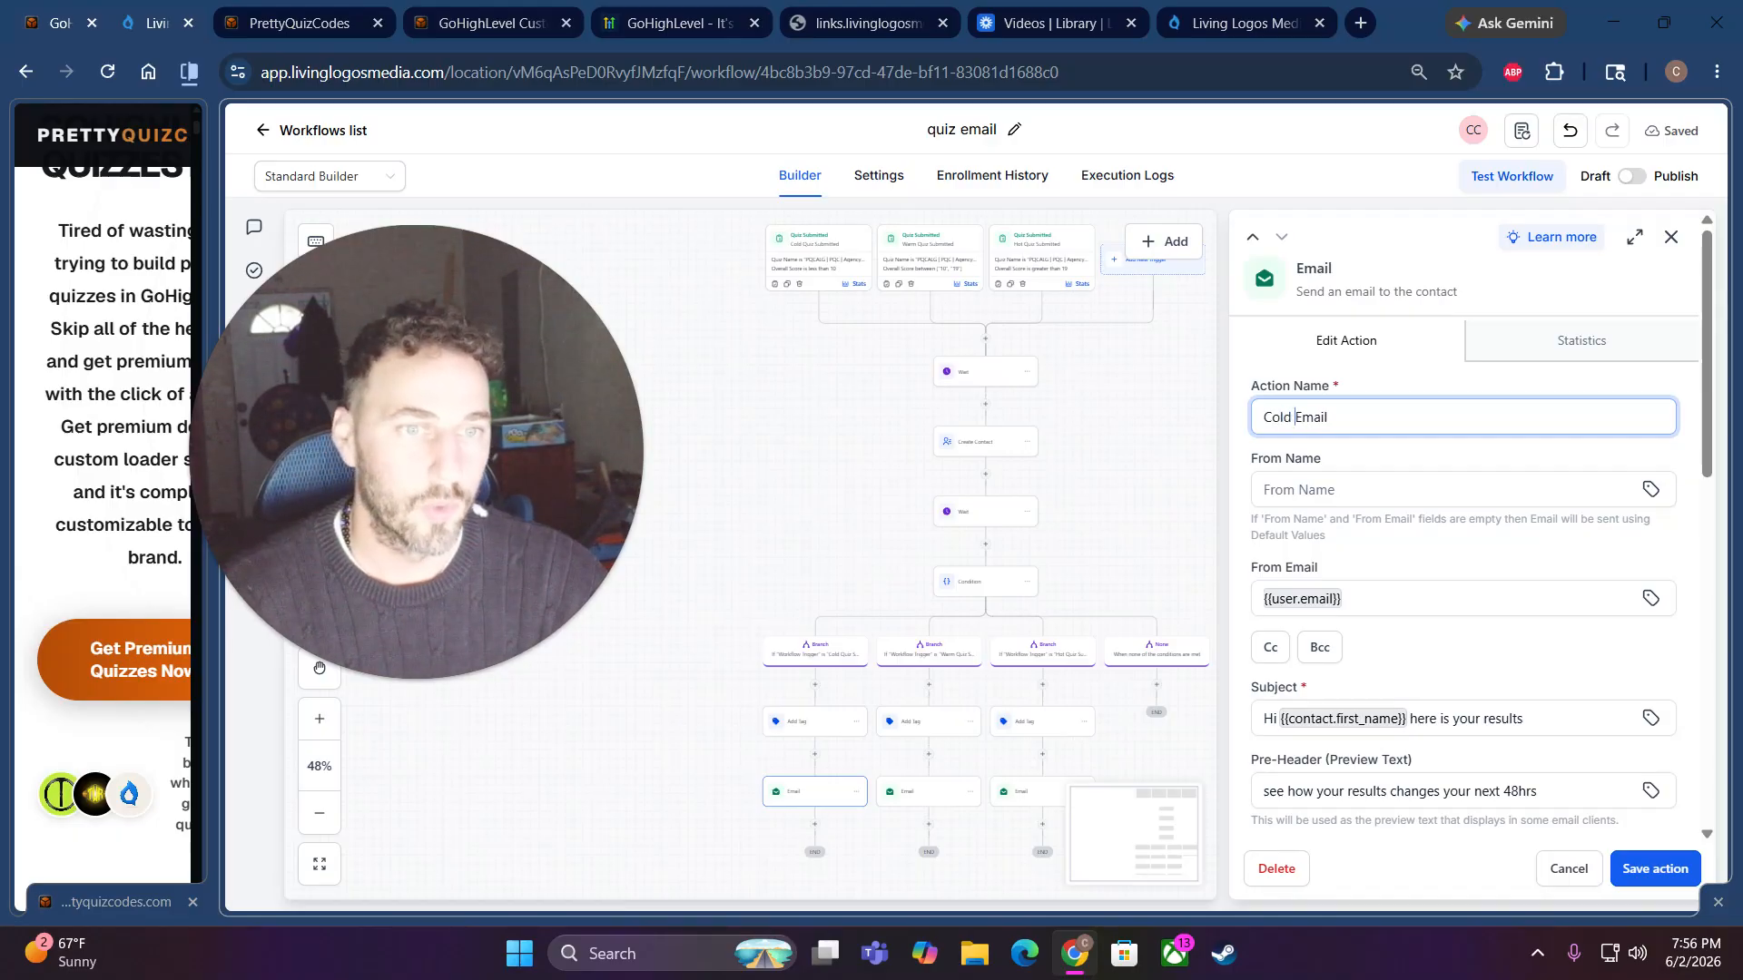
pyautogui.write(' #')
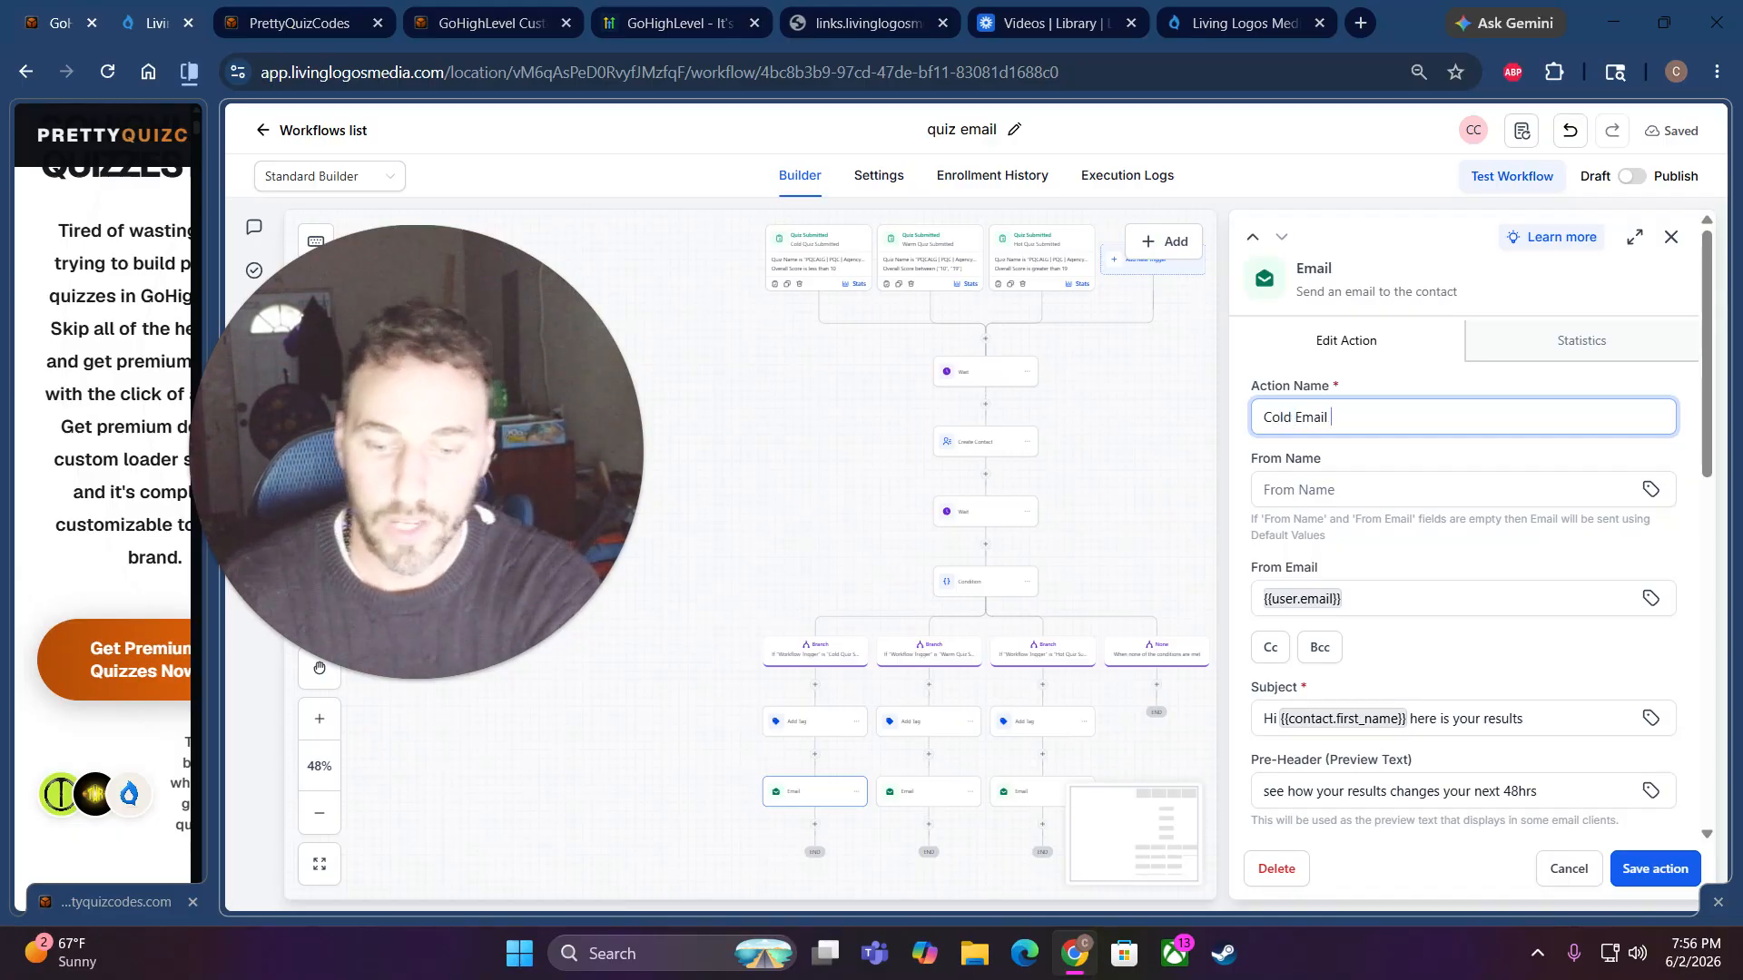
pyautogui.write('1')
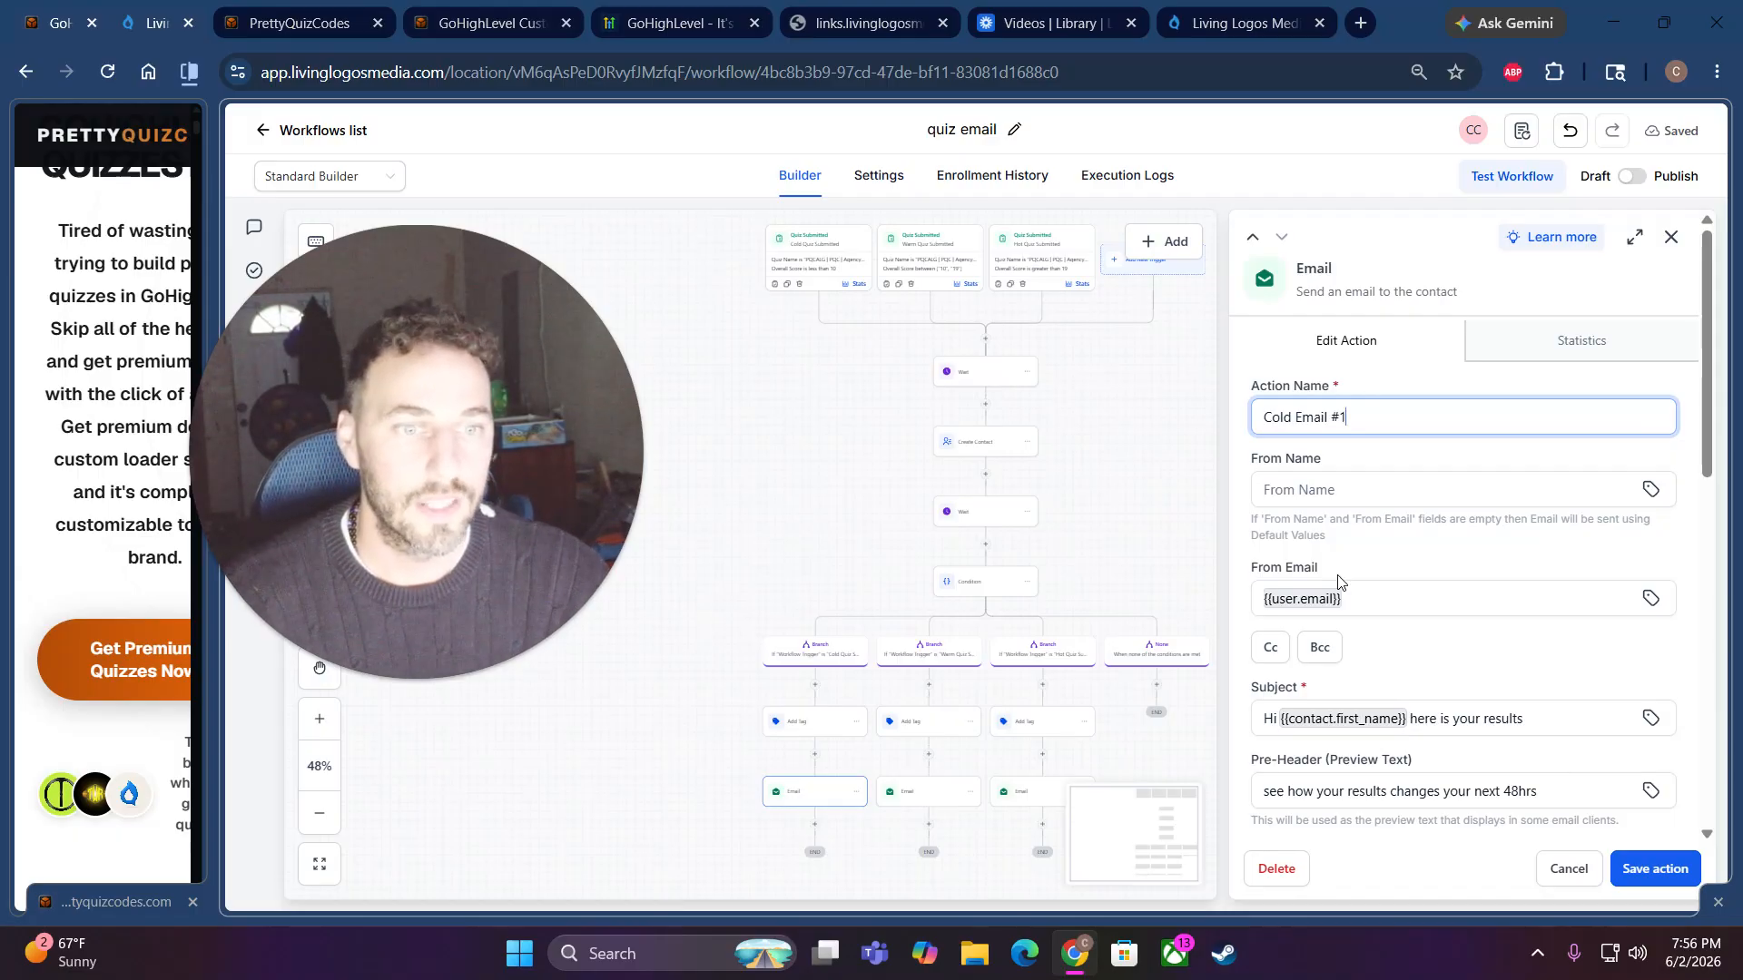
pyautogui.click(1454, 557)
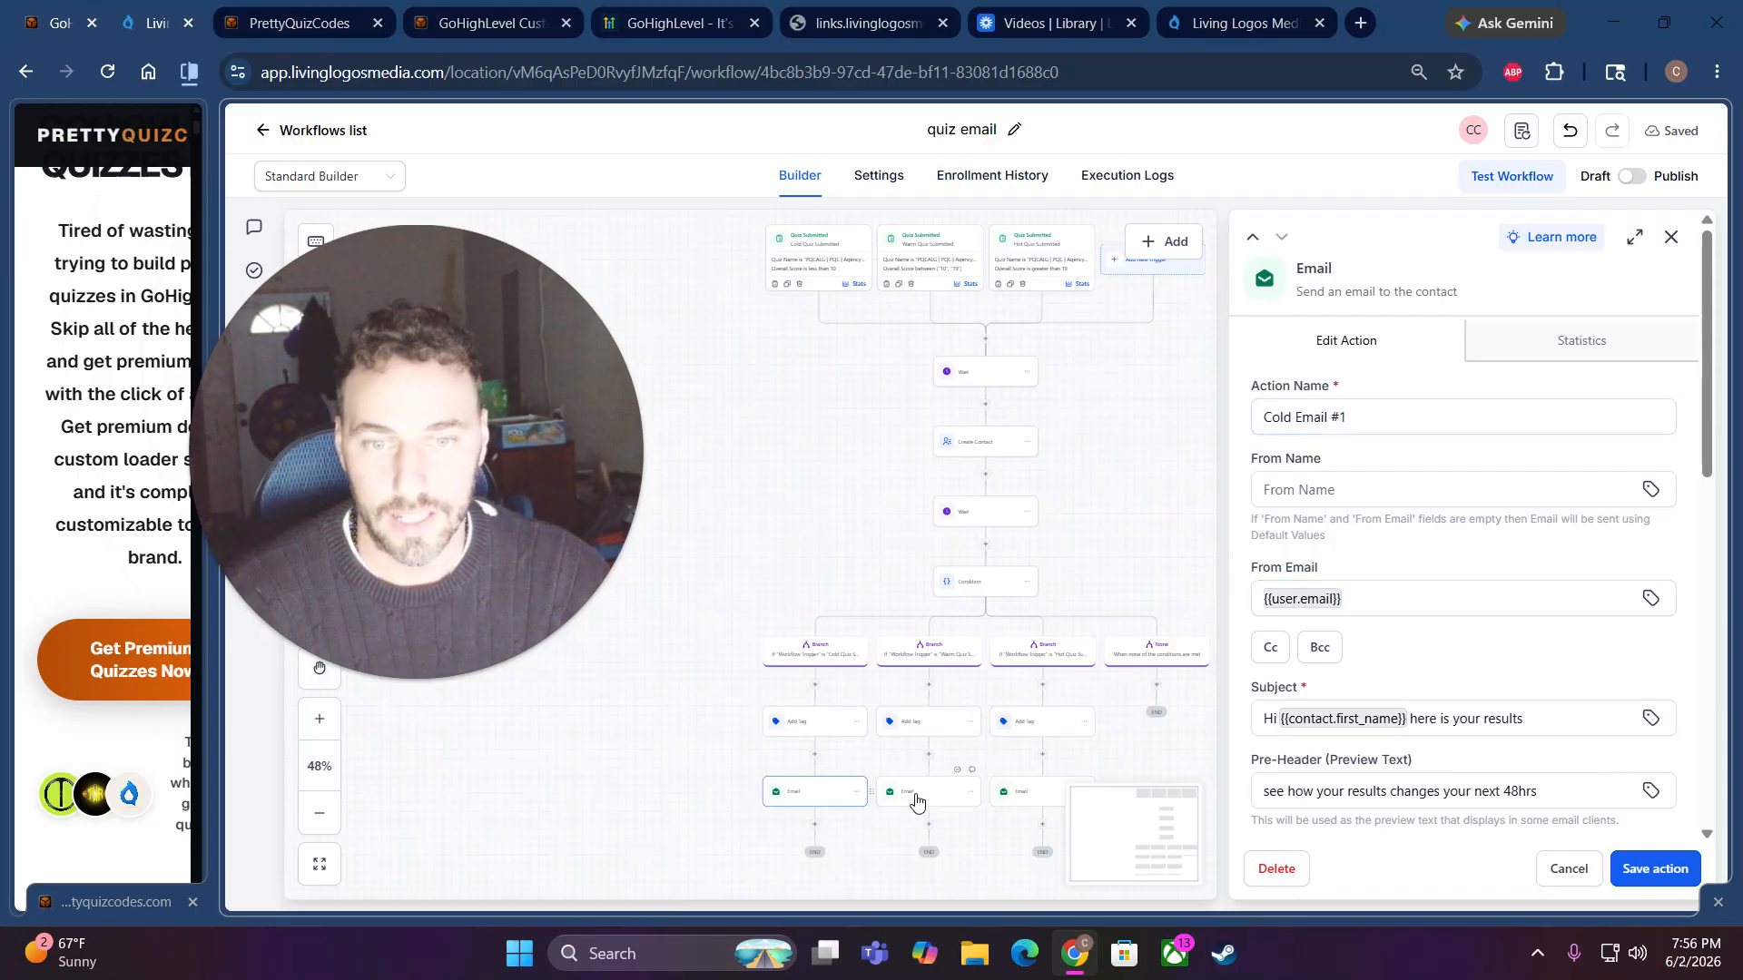
pyautogui.click(1650, 874)
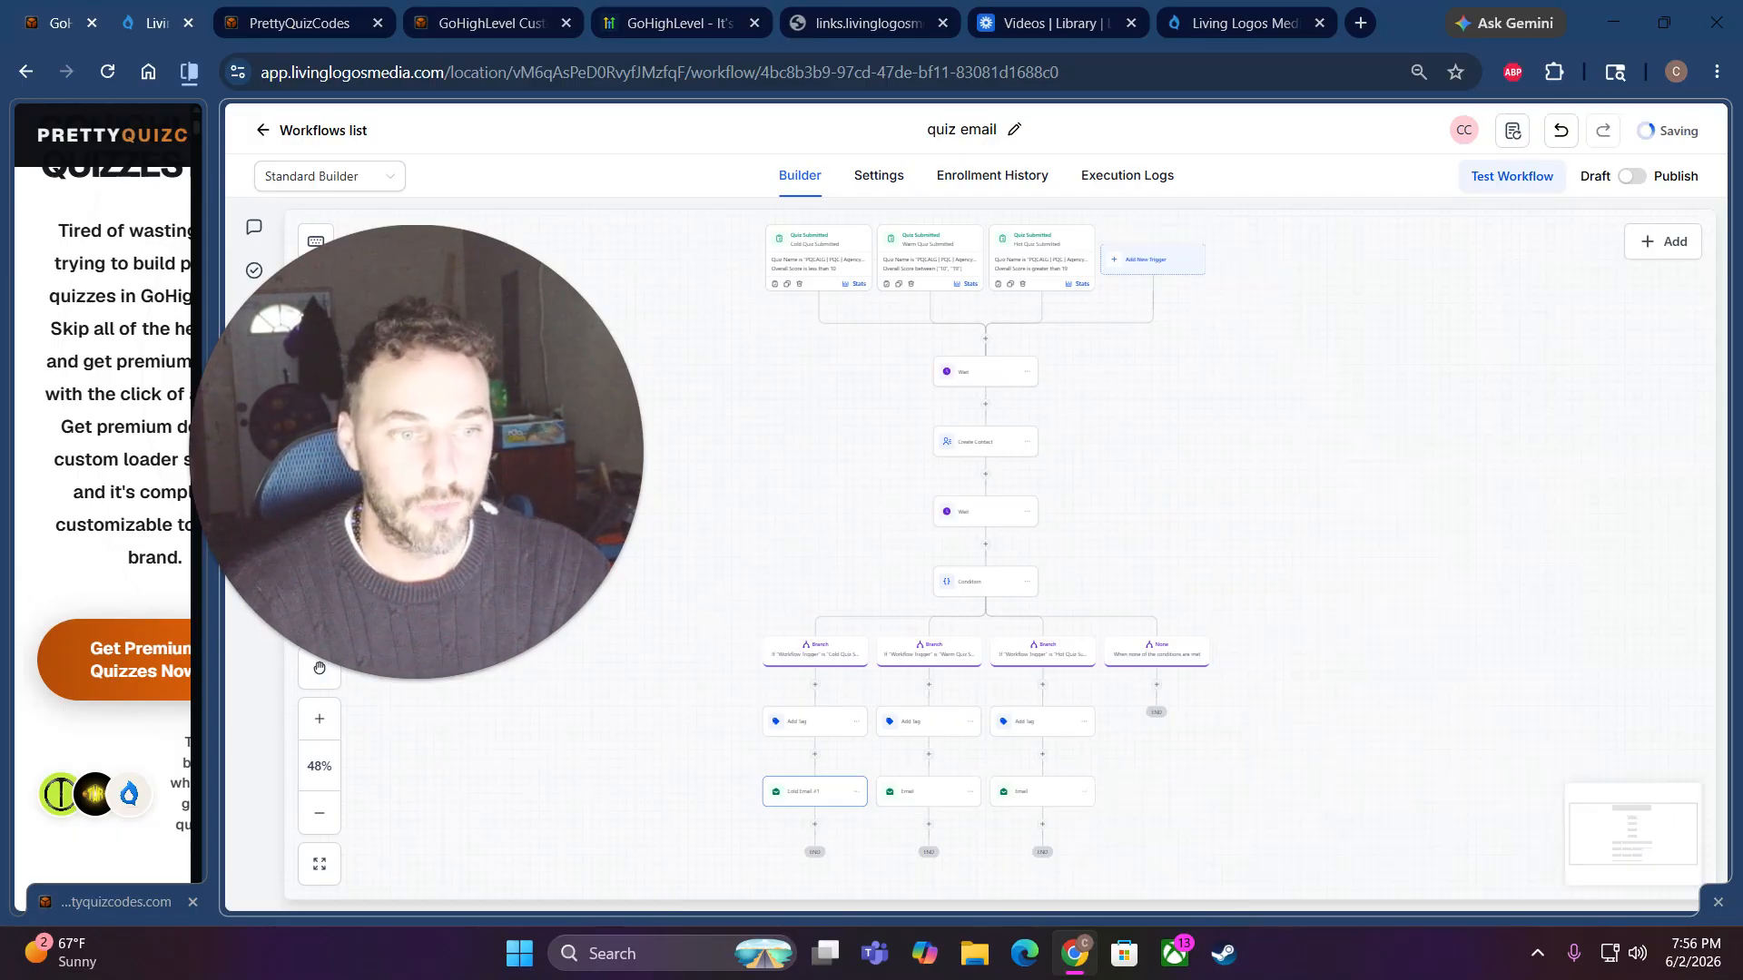
# - Rename the warm branch's Email action to "Warm Email #2" and save it
pyautogui.click(904, 806)
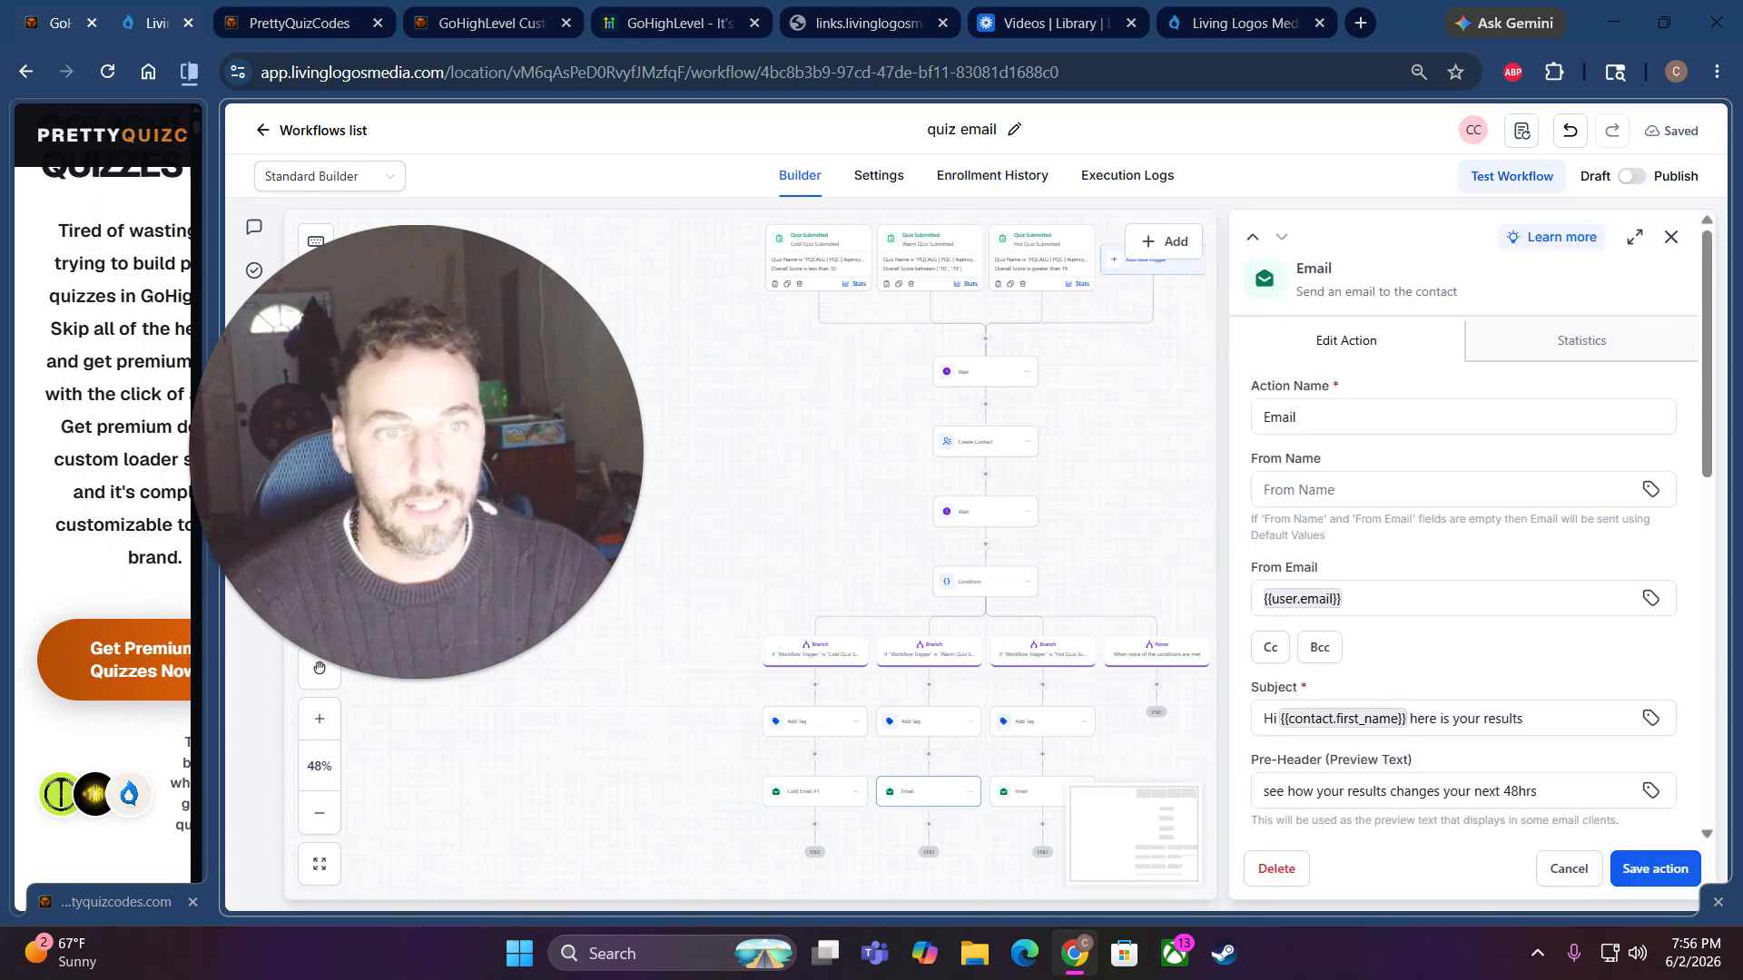
pyautogui.click(1312, 427)
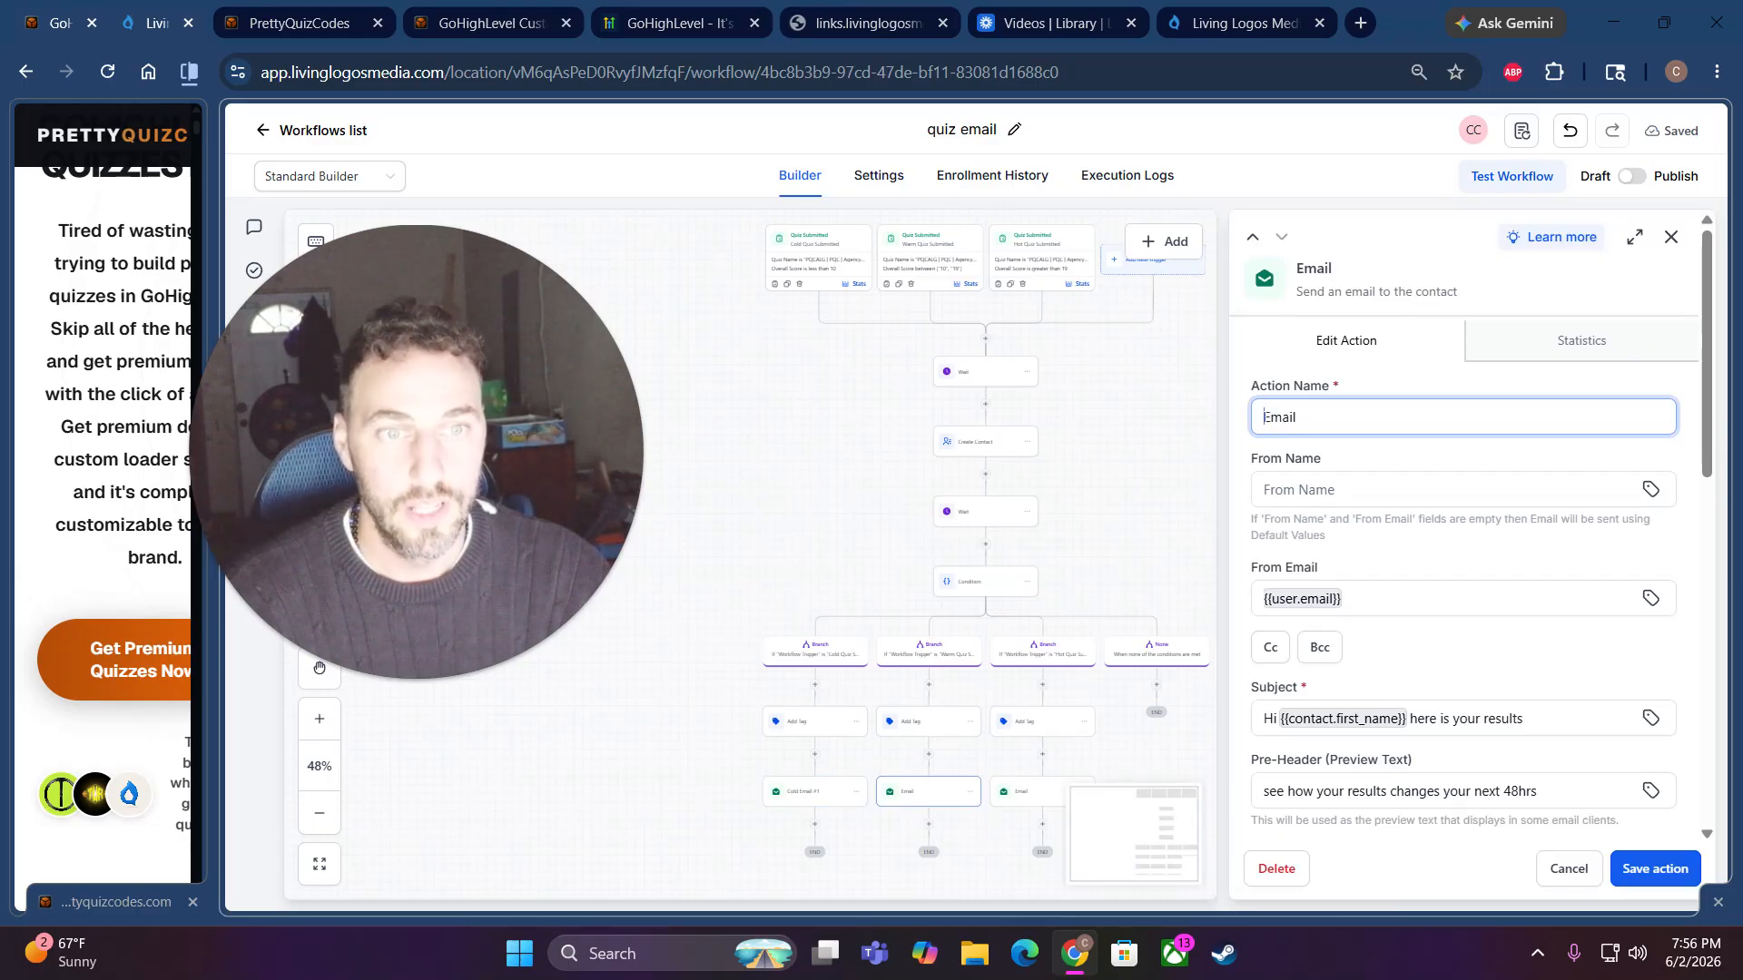
pyautogui.write('Warm')
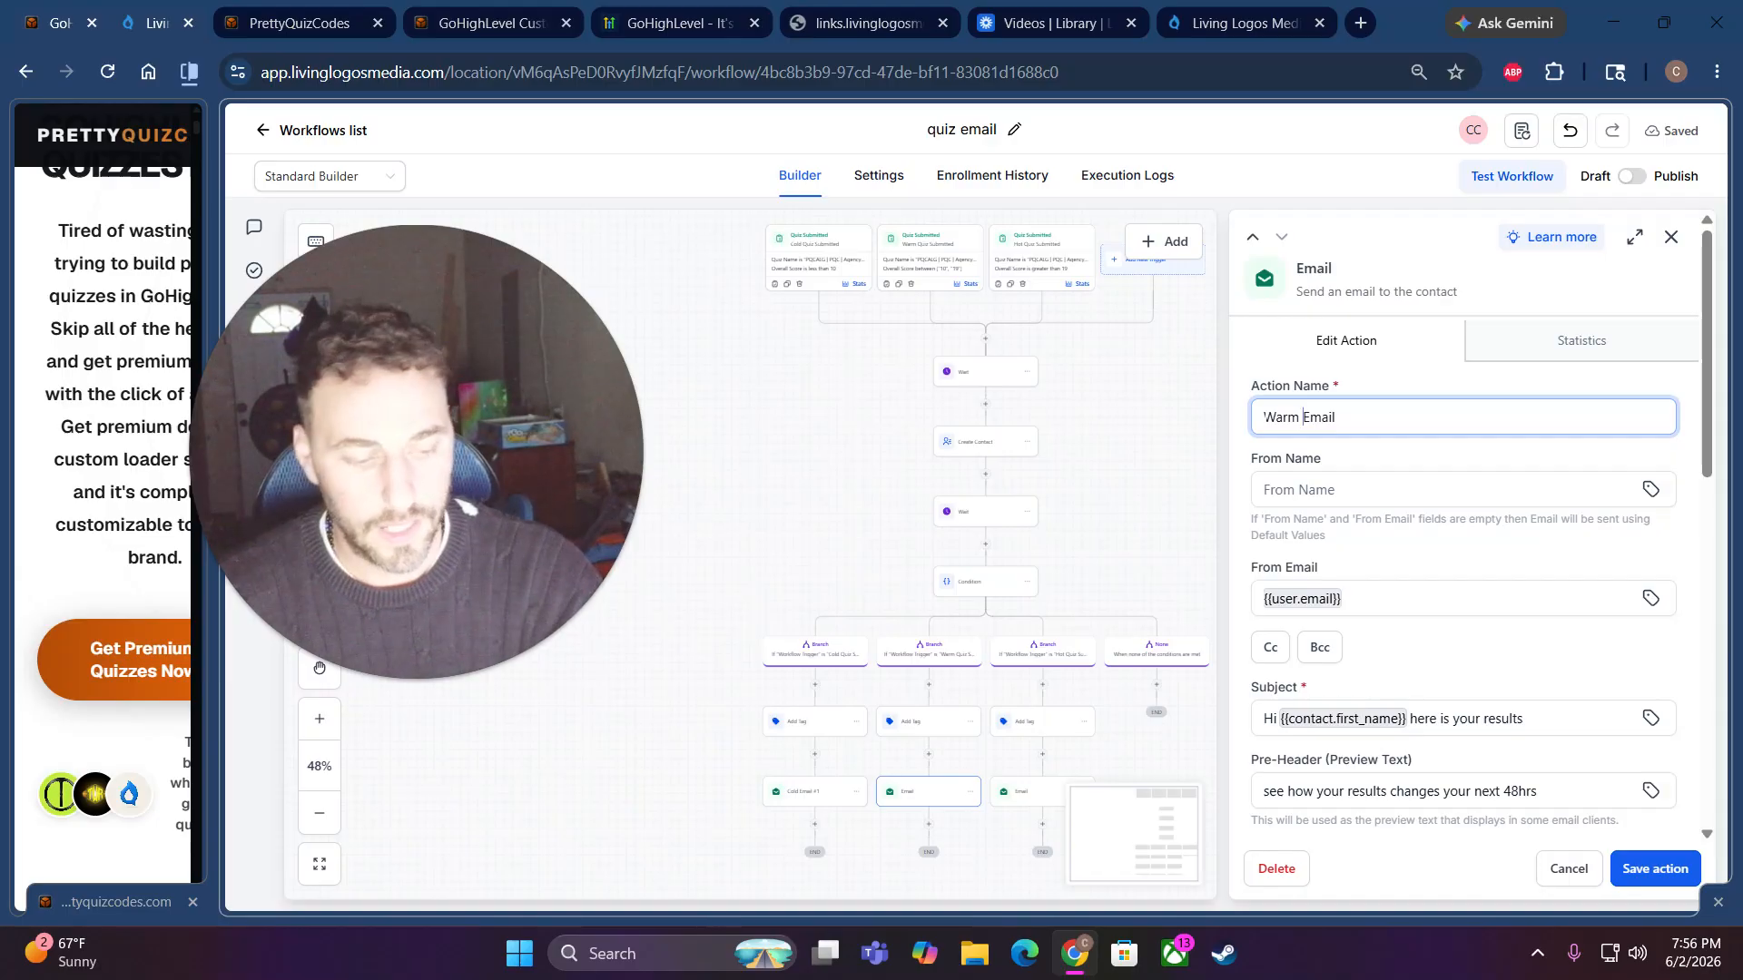
pyautogui.click(1331, 416)
pyautogui.write('#2')
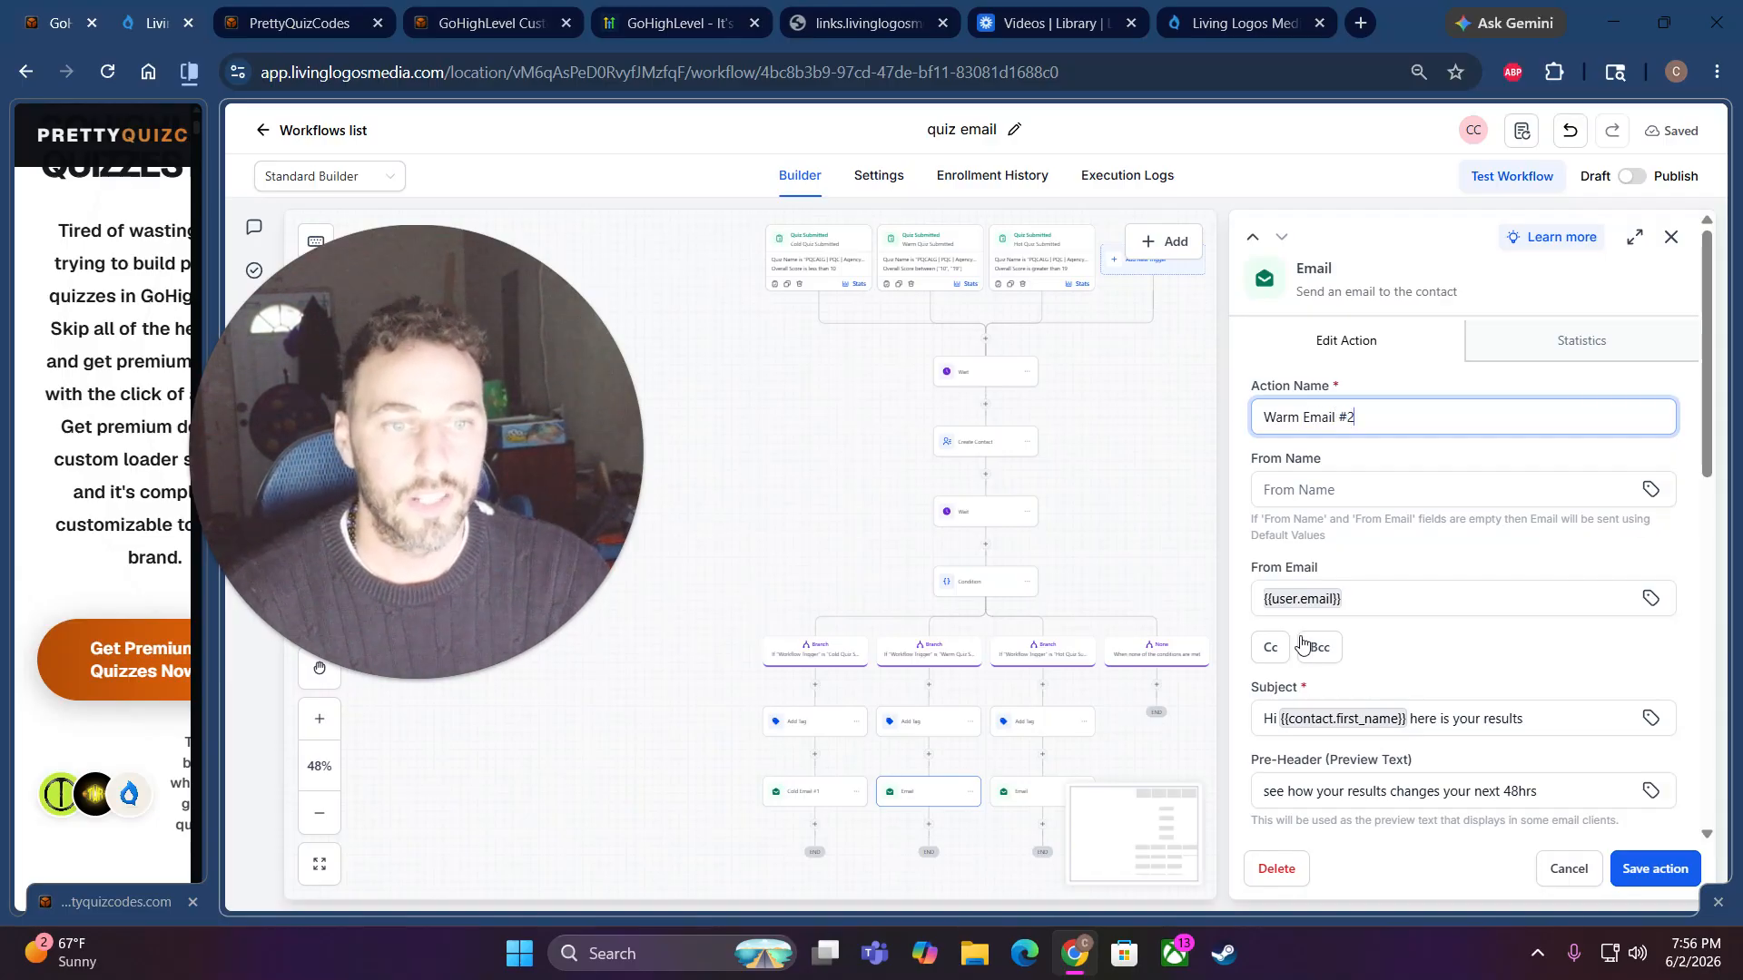
pyautogui.click(1017, 806)
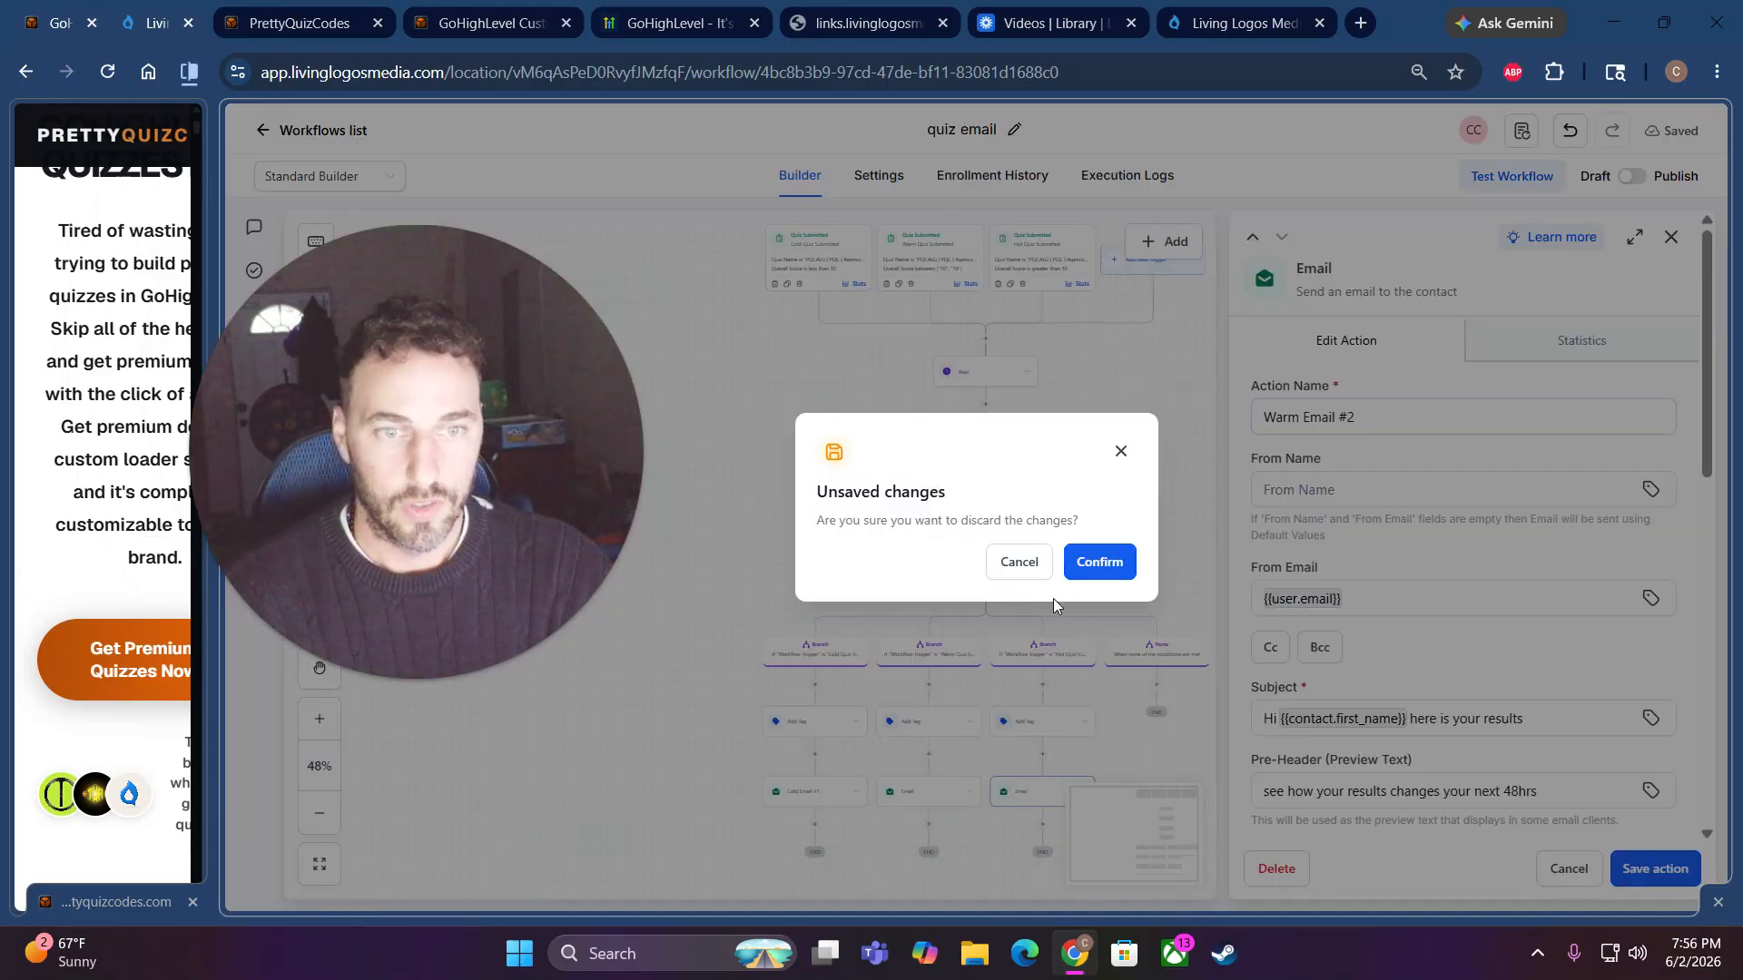
pyautogui.click(1019, 562)
pyautogui.click(1655, 869)
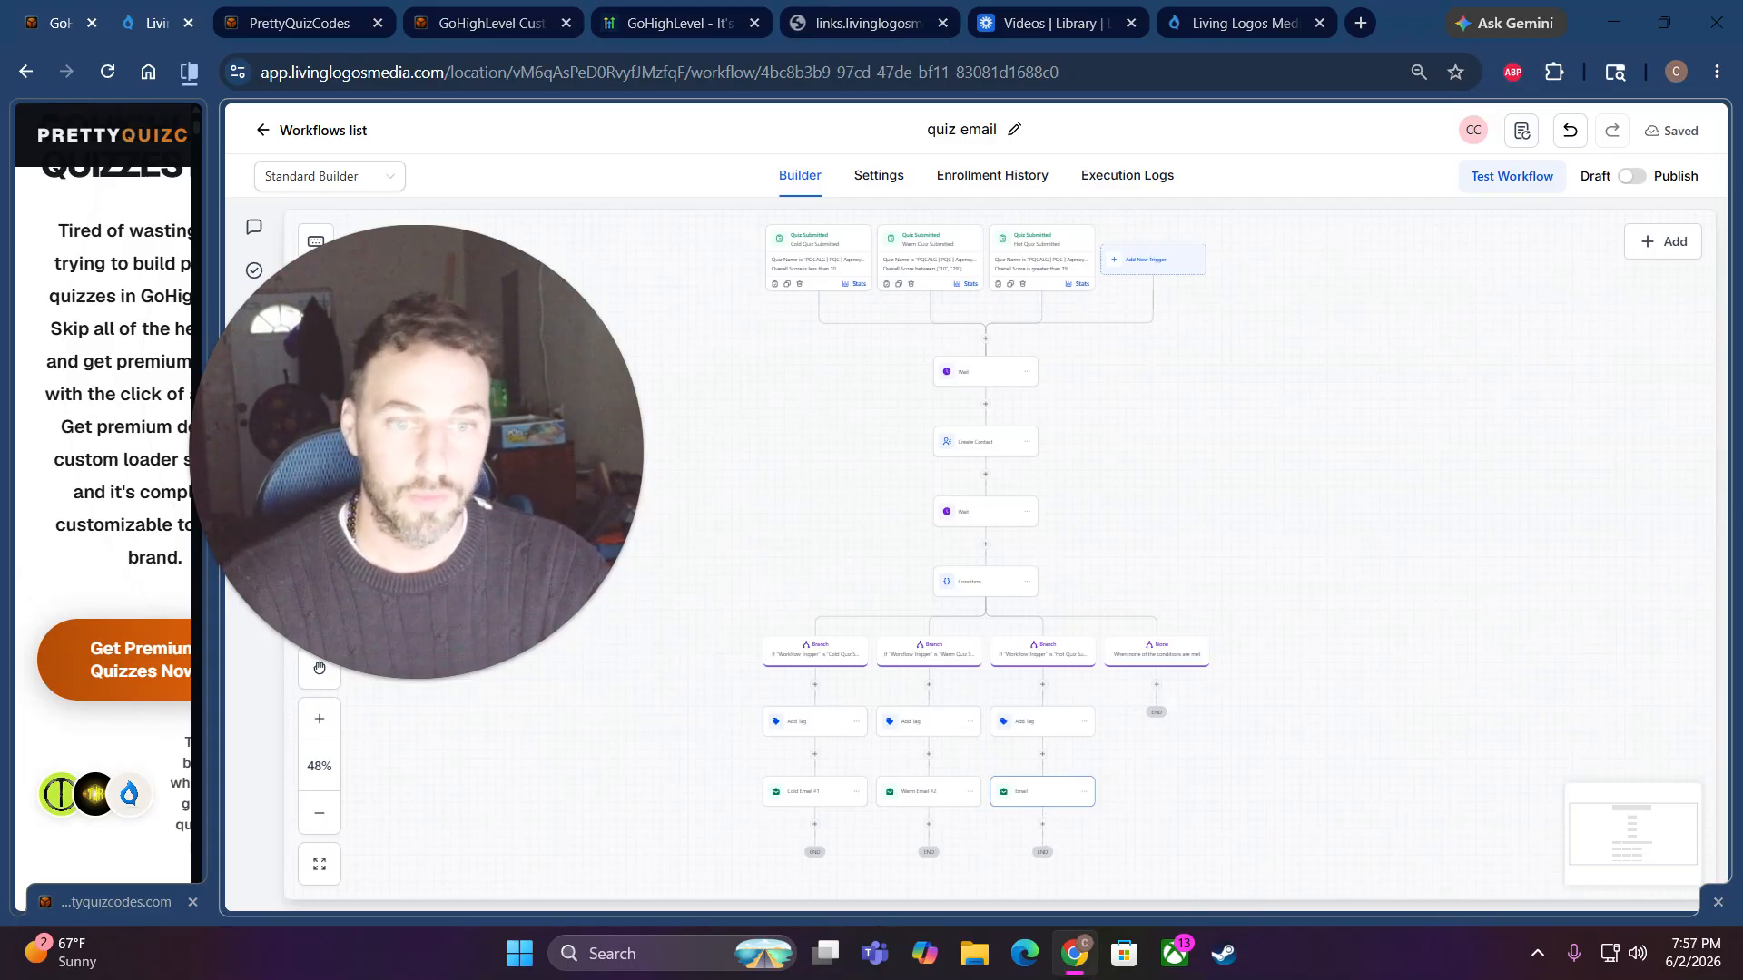
# - Rename the hot branch's Email action to "Hot Email #1" and save it
pyautogui.click(1039, 792)
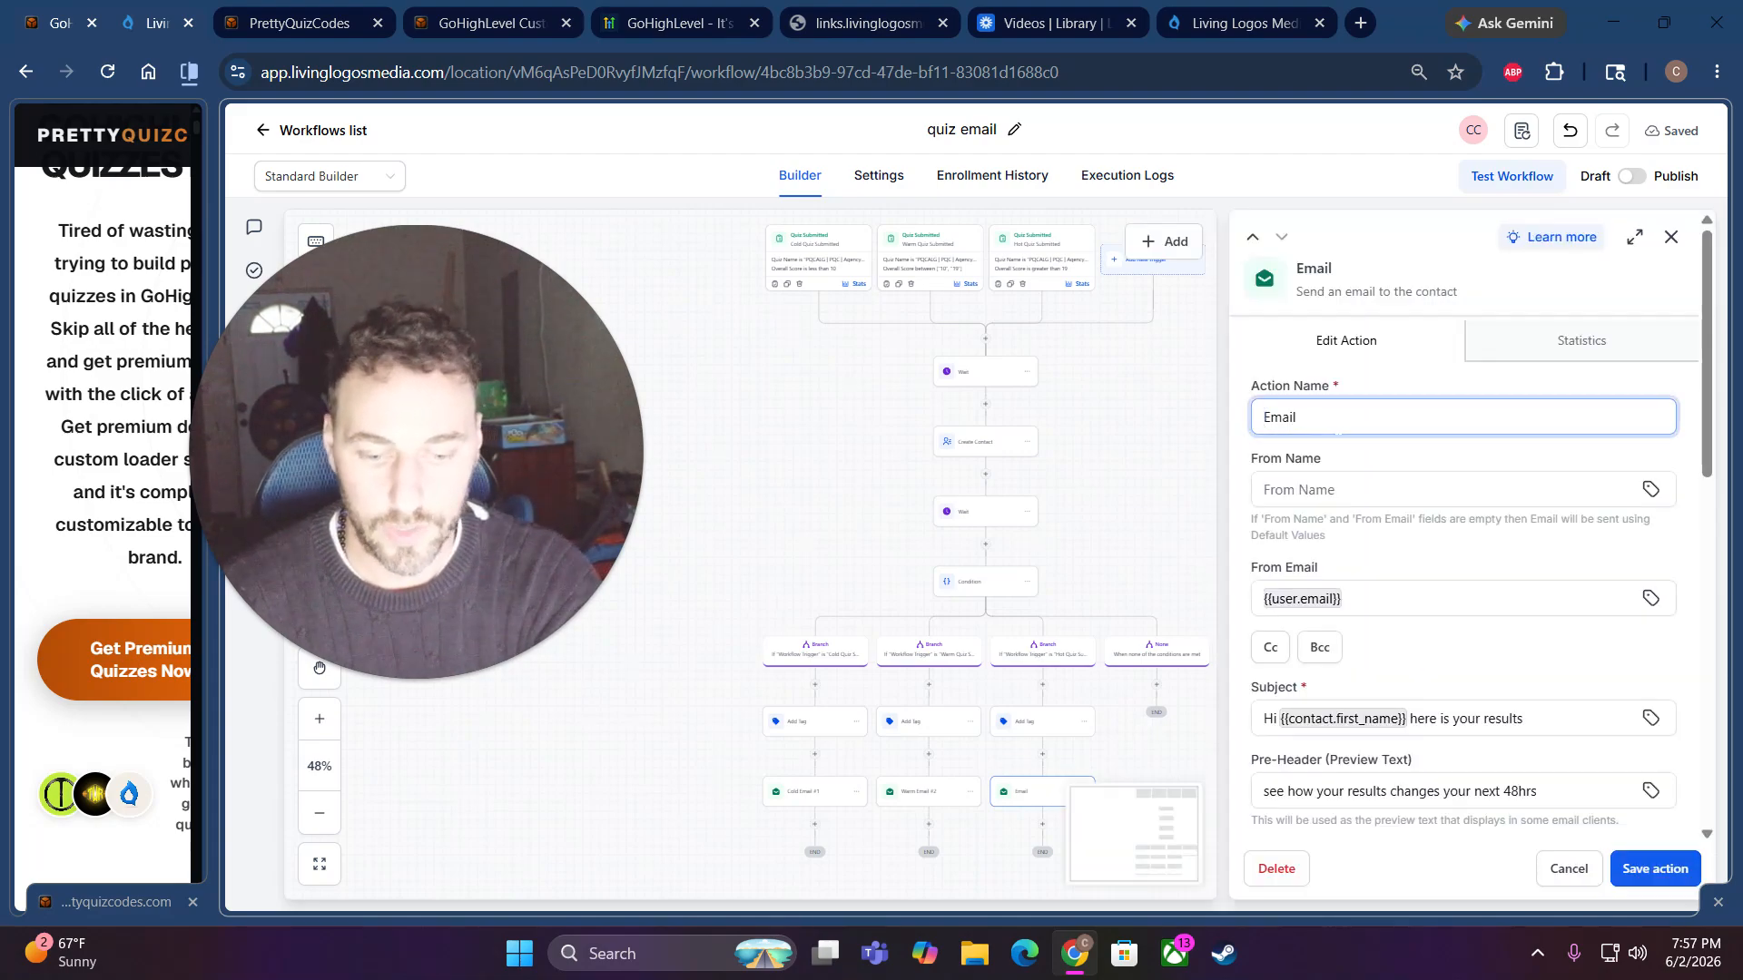
pyautogui.write('h')
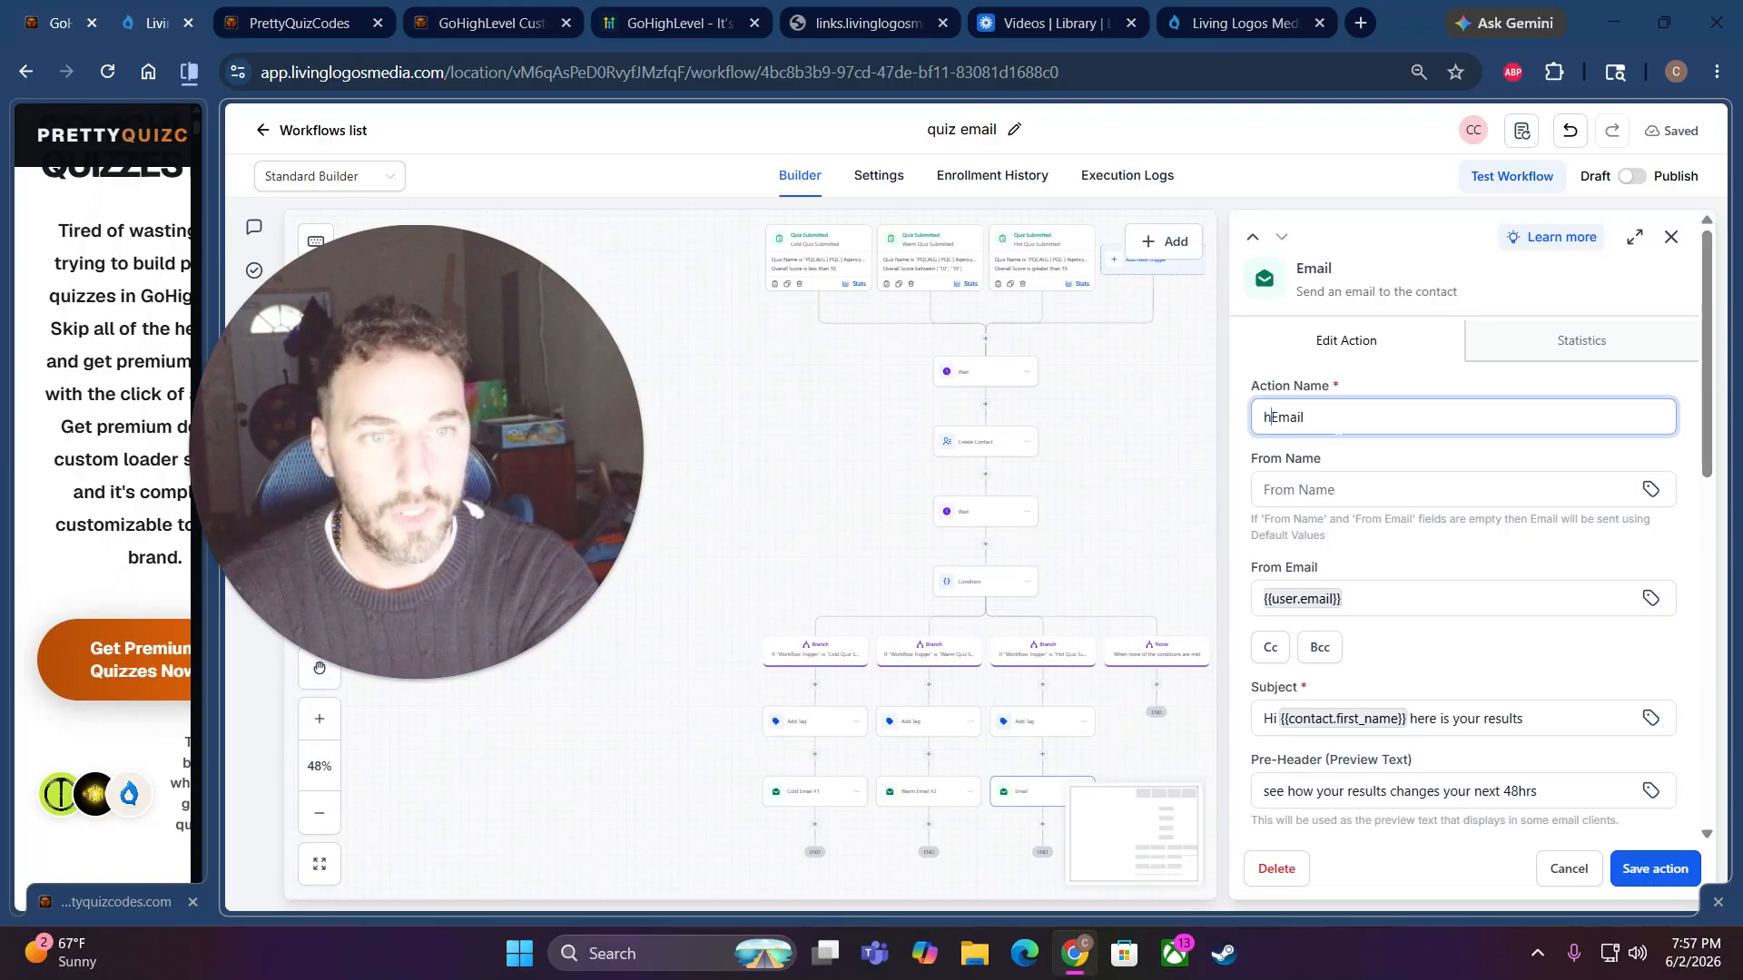
pyautogui.press('BackSpace')
pyautogui.write('Hot Email ')
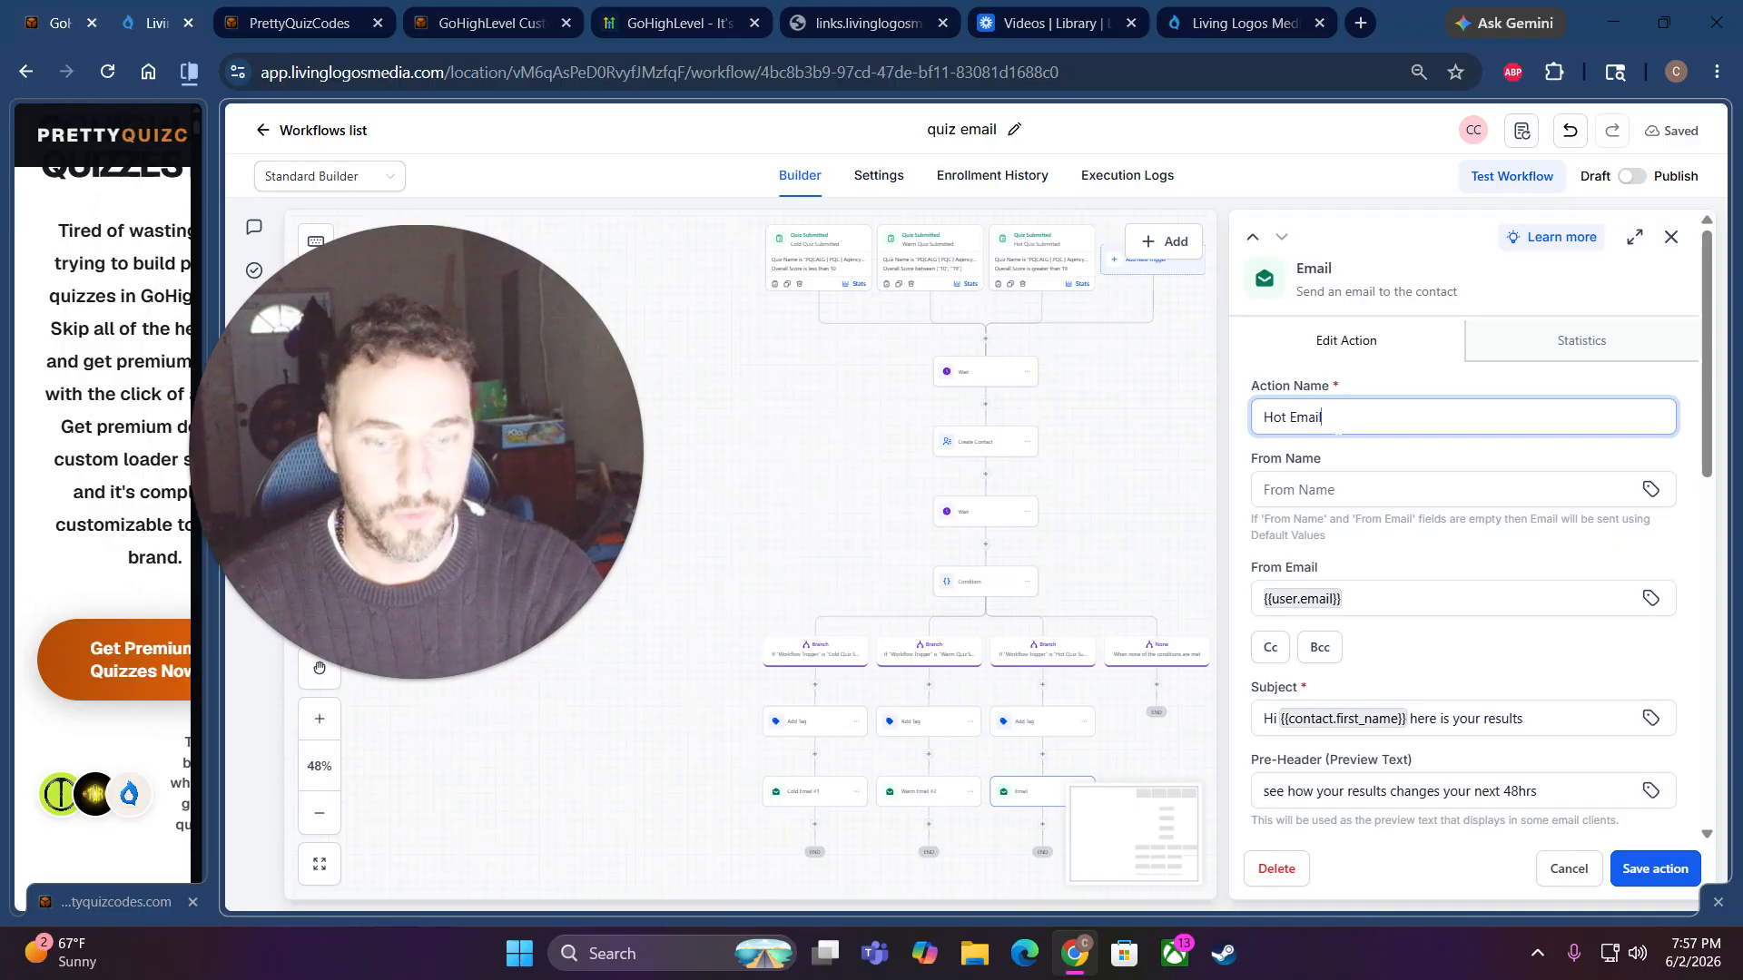
pyautogui.write('#1')
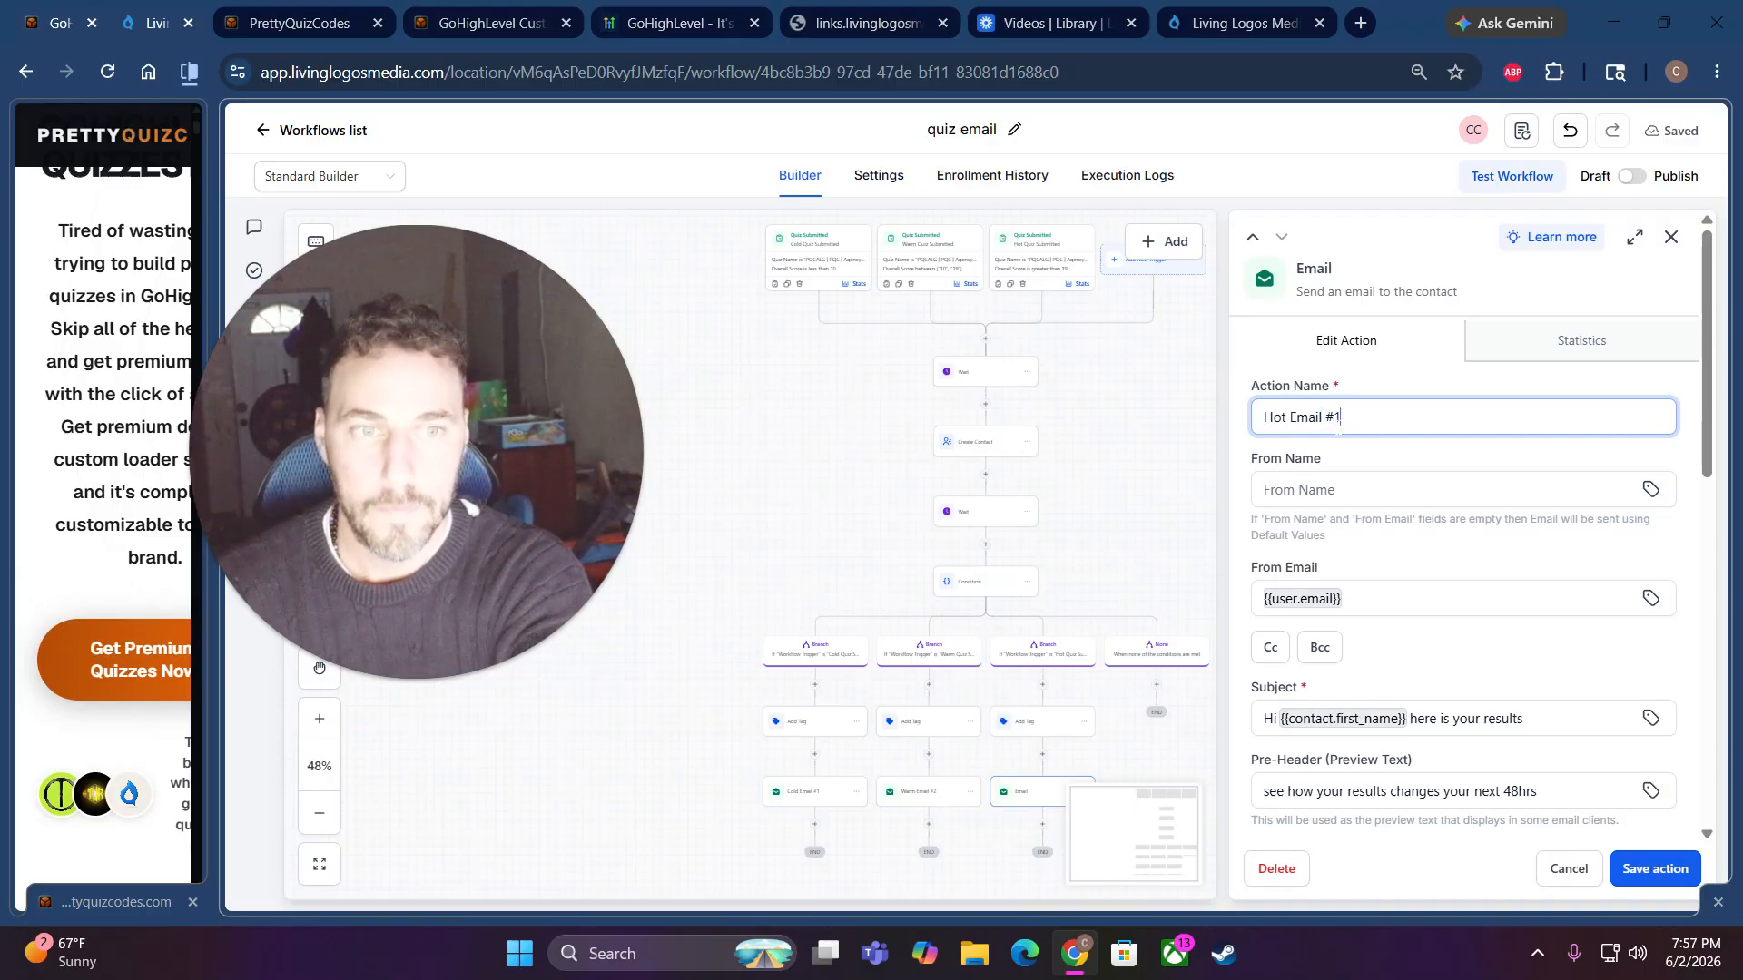
pyautogui.click(1668, 869)
# - Correct the warm branch's Email action name to "Warm Email #1" and save it
pyautogui.click(918, 799)
pyautogui.click(1416, 418)
pyautogui.press('BackSpace')
pyautogui.write('1')
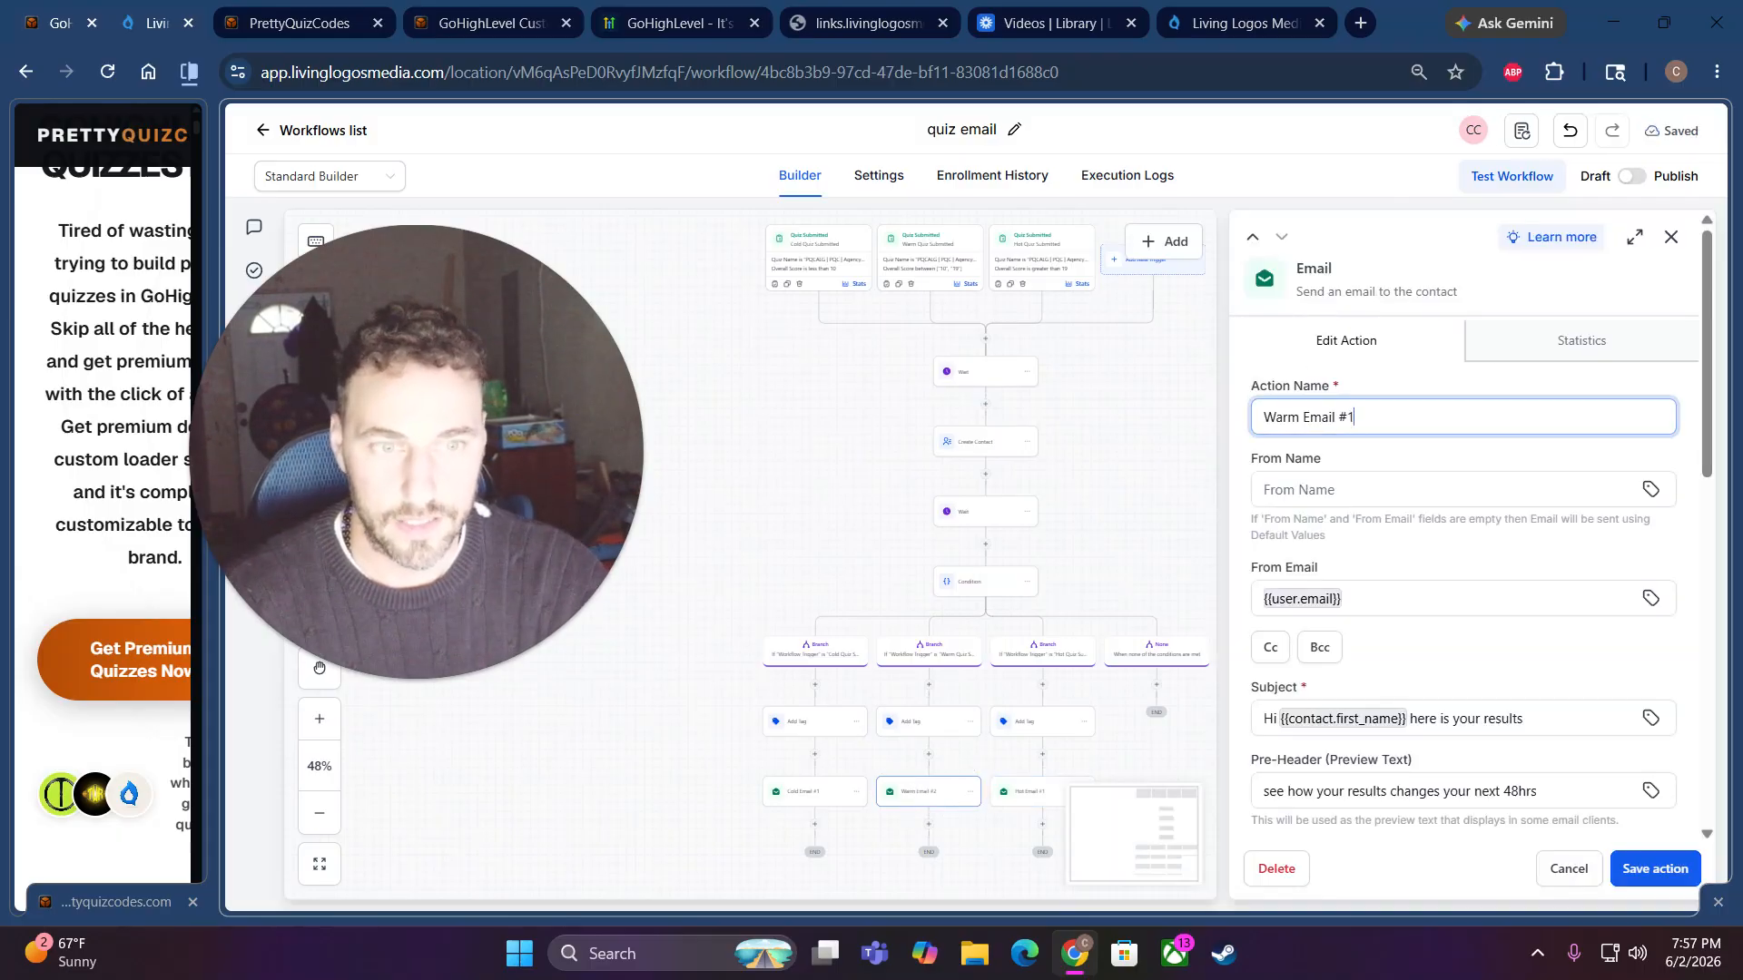
pyautogui.click(1658, 870)
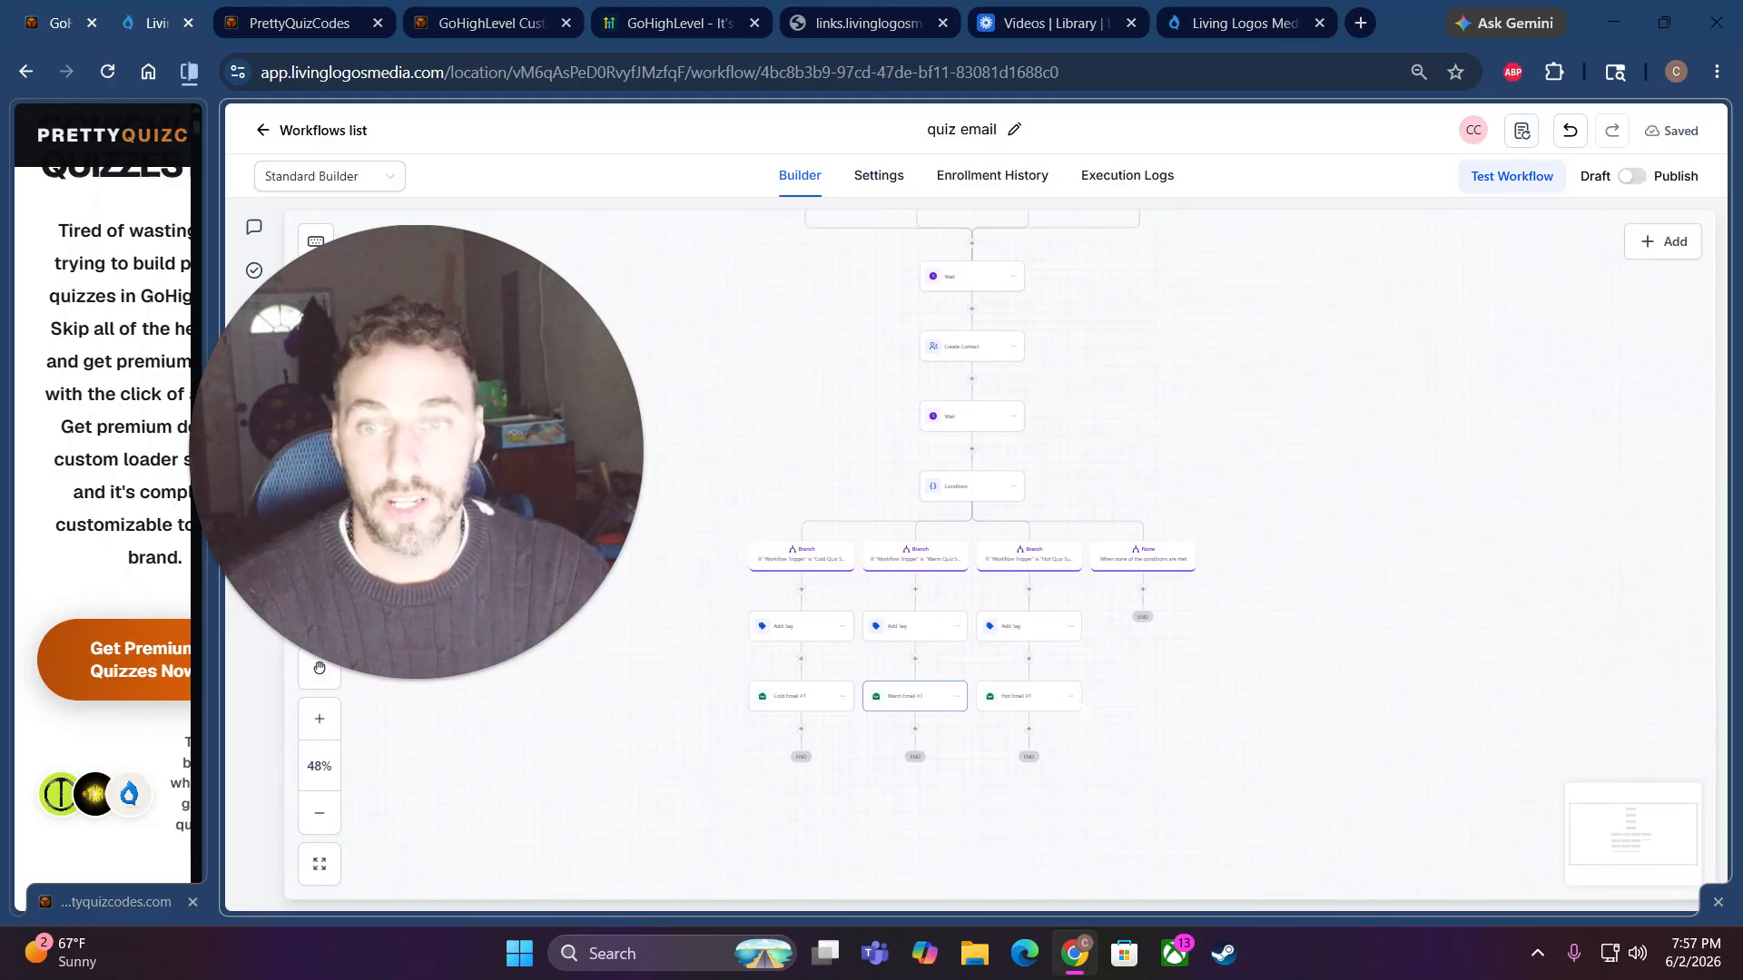
# - Add a Wait action below the cold branch's email, set to a period of 25 minutes, and save it
pyautogui.click(802, 728)
pyautogui.click(1311, 563)
pyautogui.click(1347, 502)
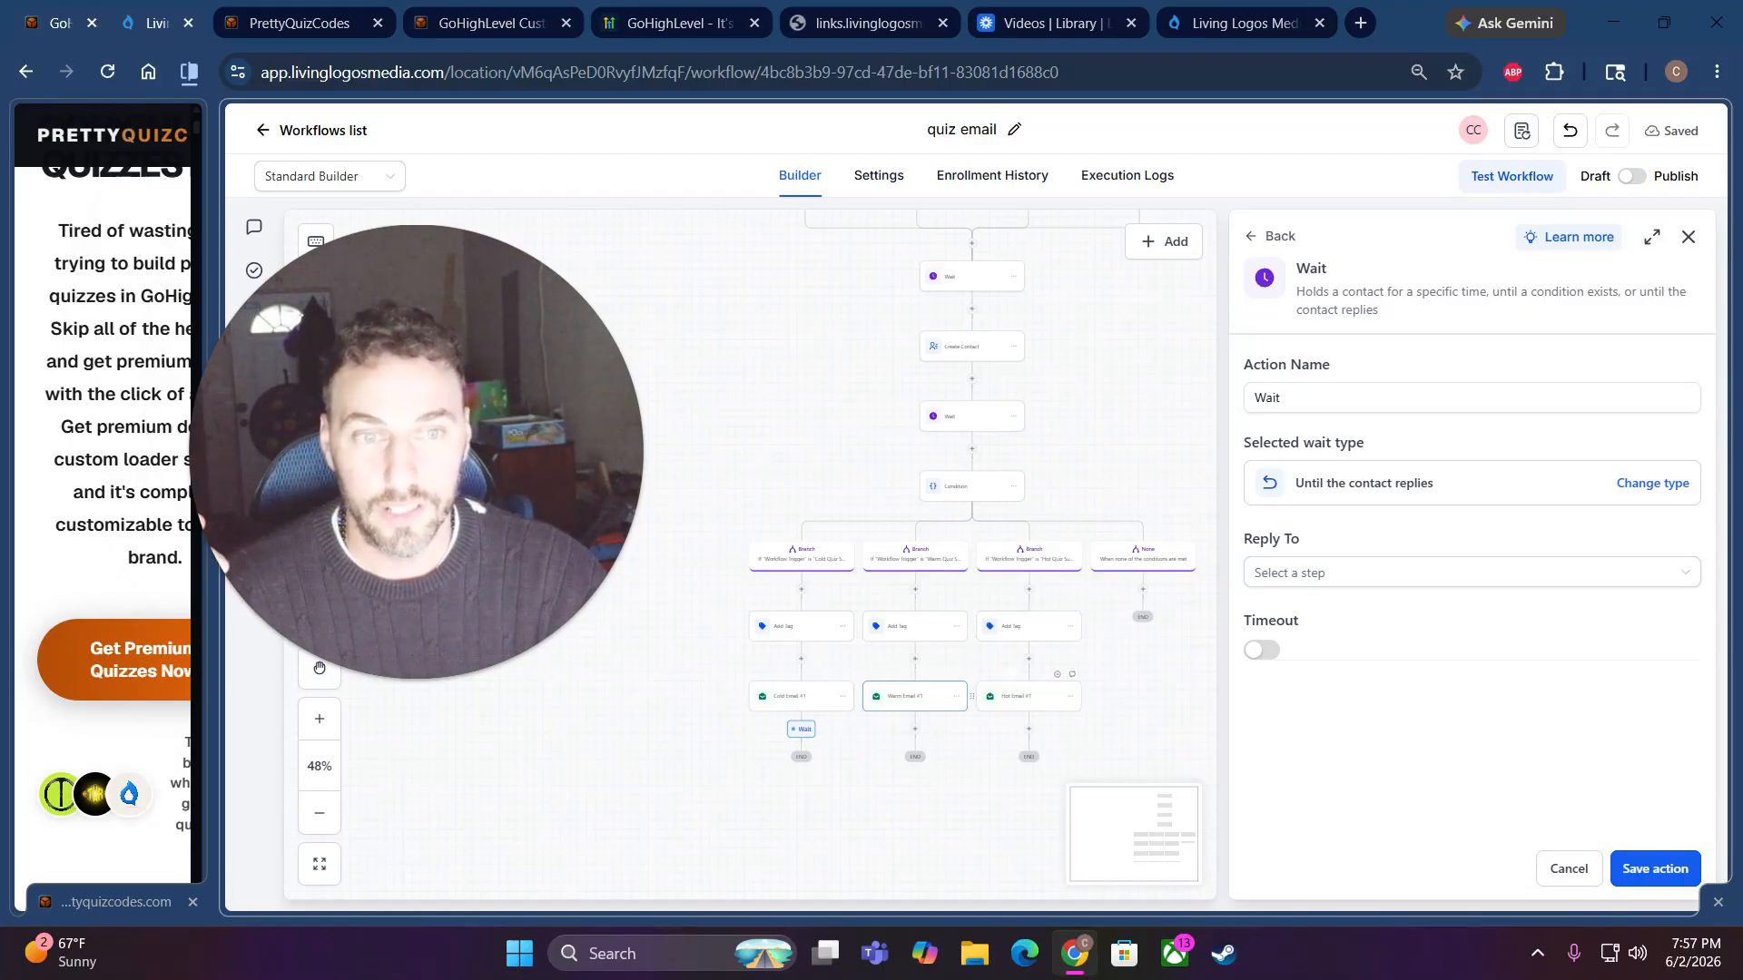
pyautogui.click(1633, 486)
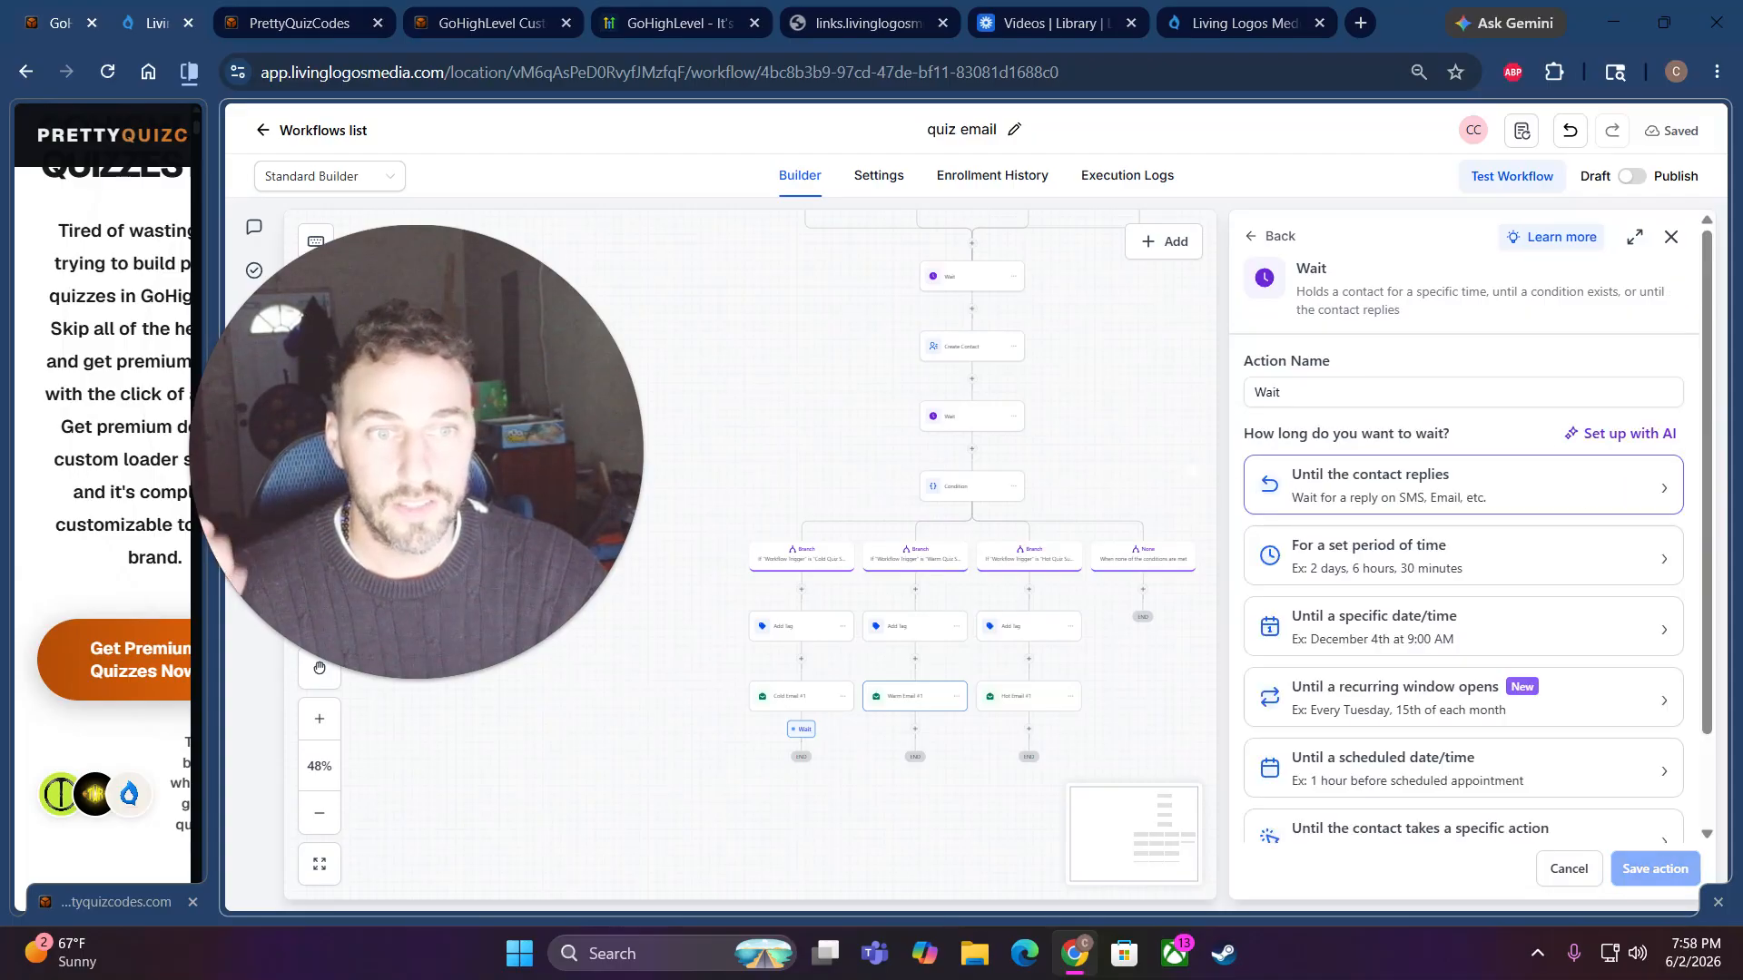
pyautogui.click(1364, 555)
pyautogui.click(1316, 568)
pyautogui.write('25')
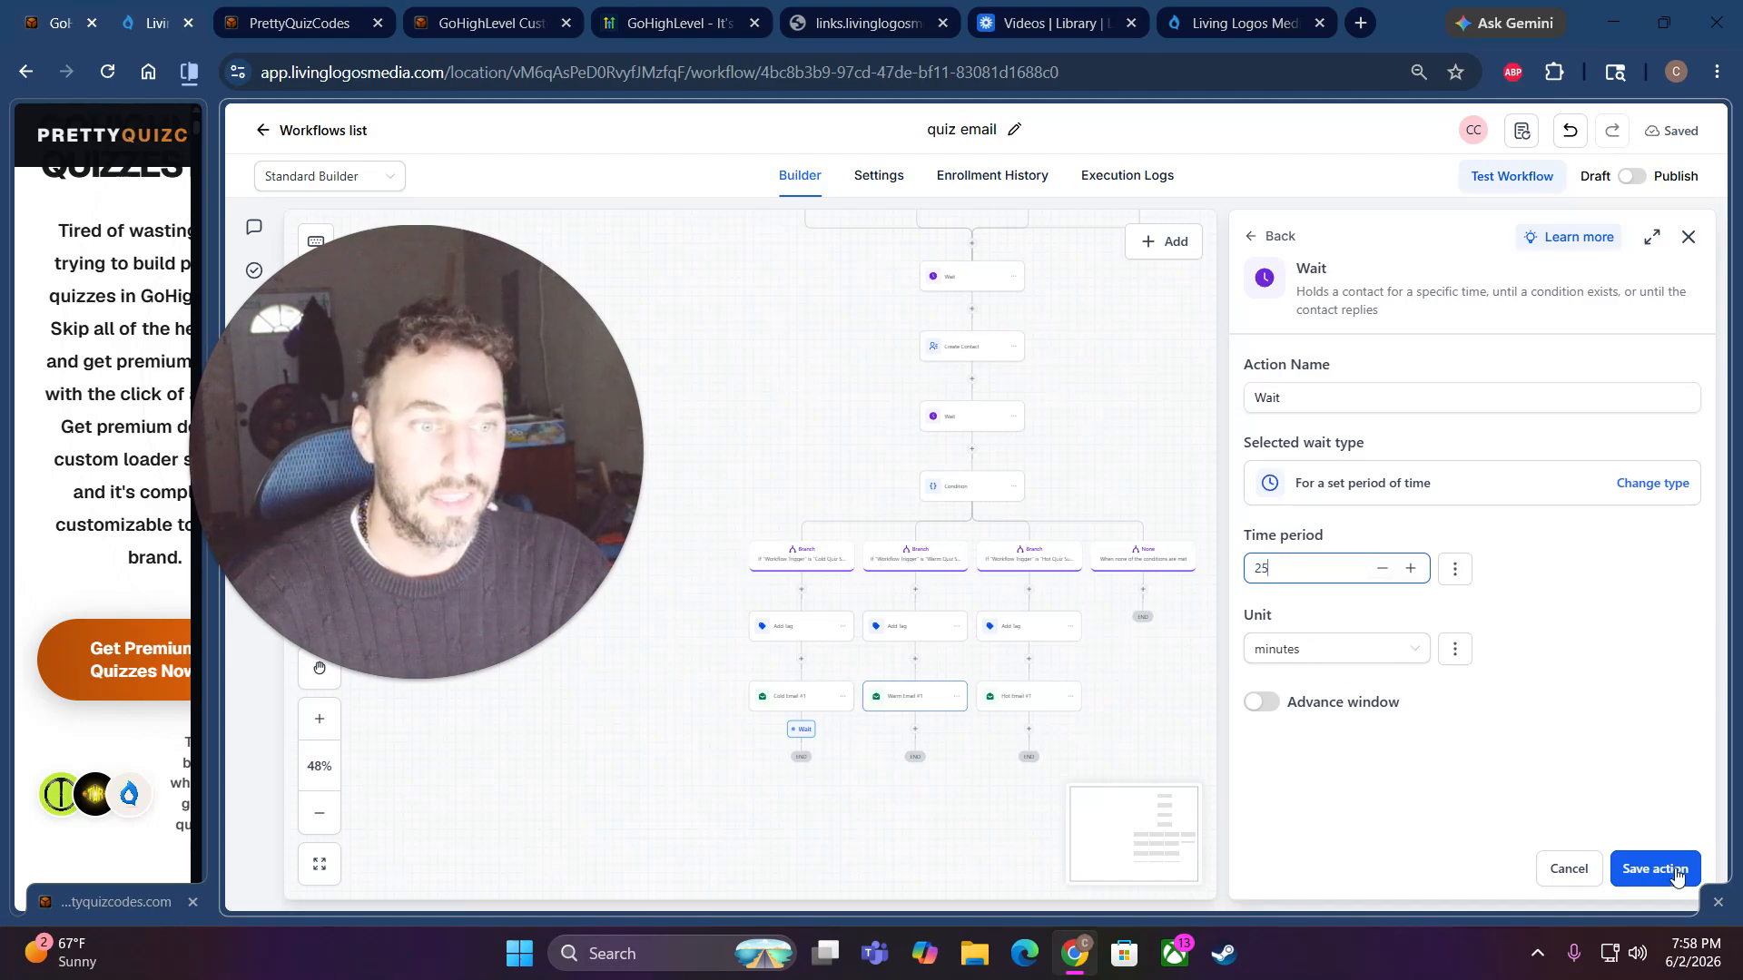
pyautogui.click(1656, 873)
# - Move the 25-minute Wait action from the cold branch to below "Hot Email #1" in the hot branch
pyautogui.click(801, 800)
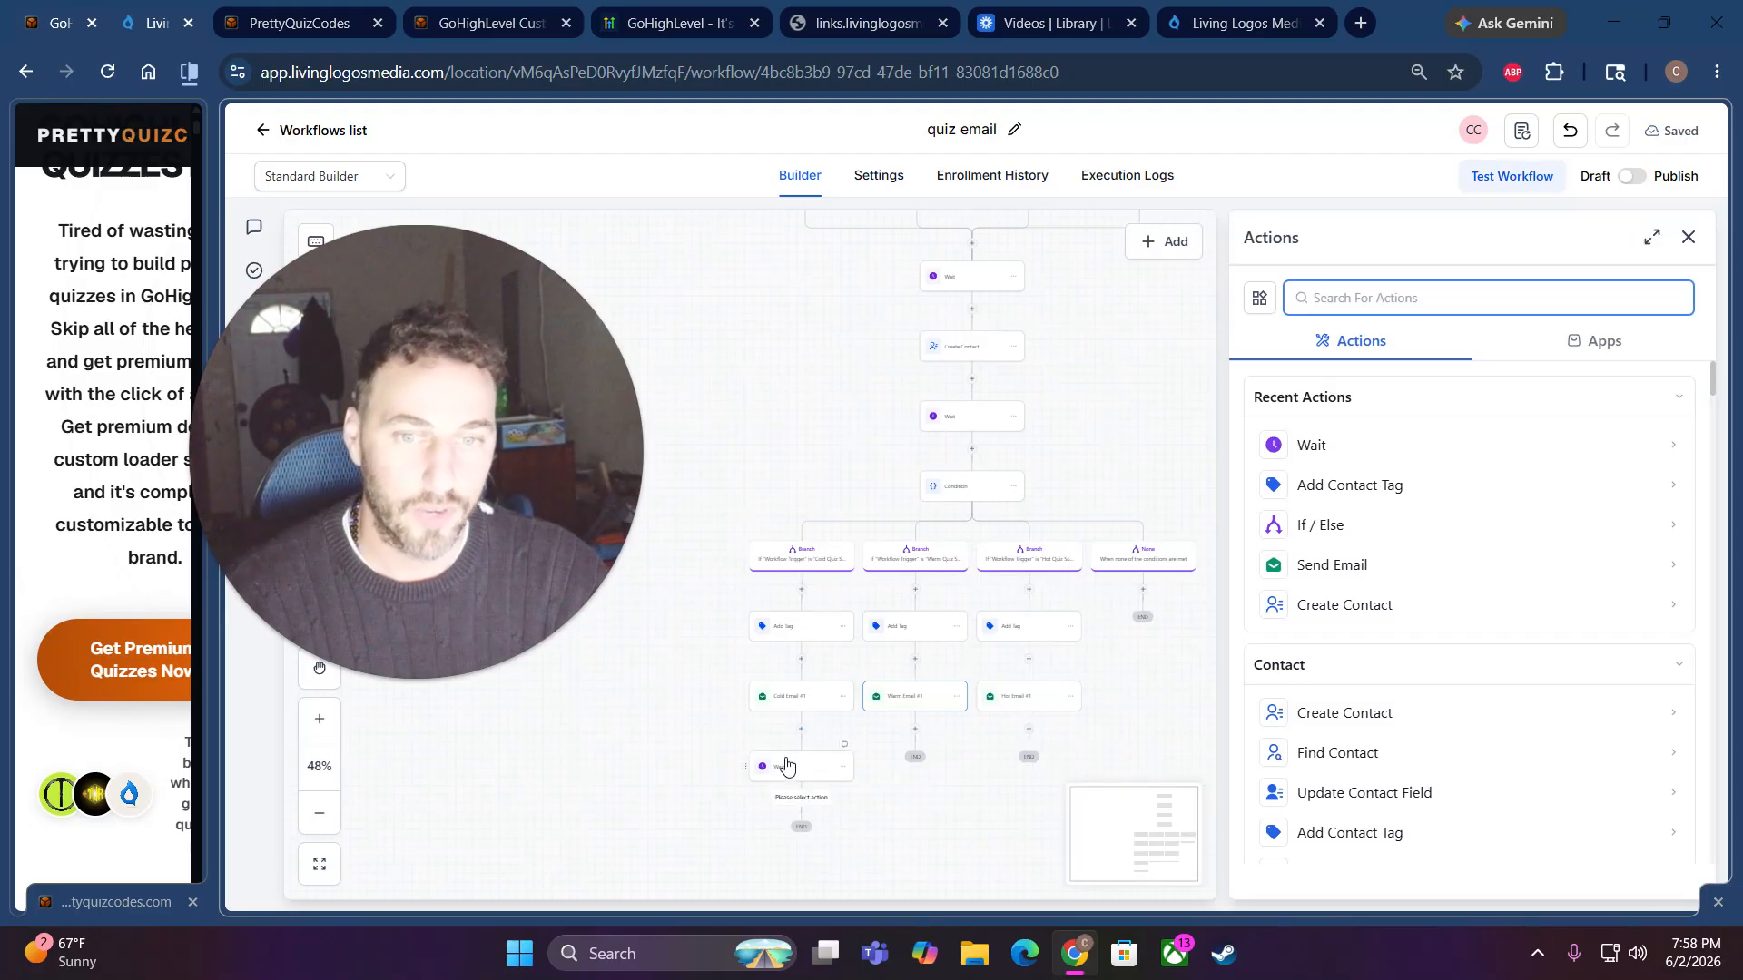
pyautogui.click(745, 765)
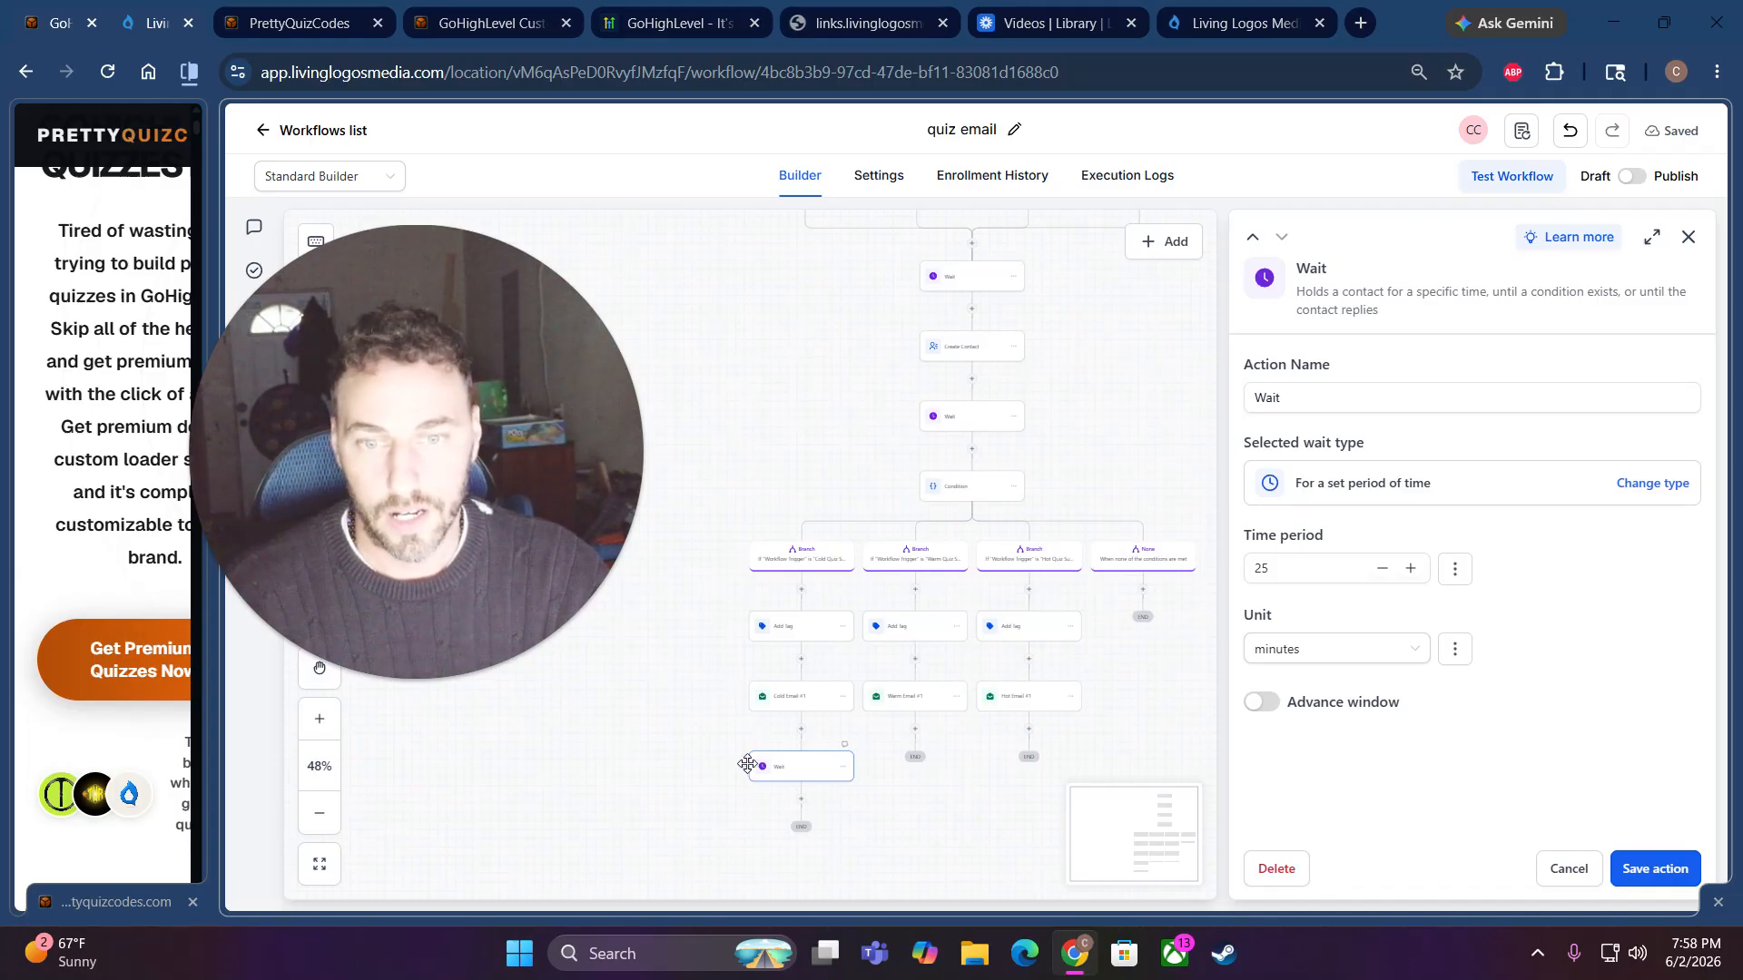
pyautogui.moveTo(745, 765); pyautogui.dragTo(1026, 737)
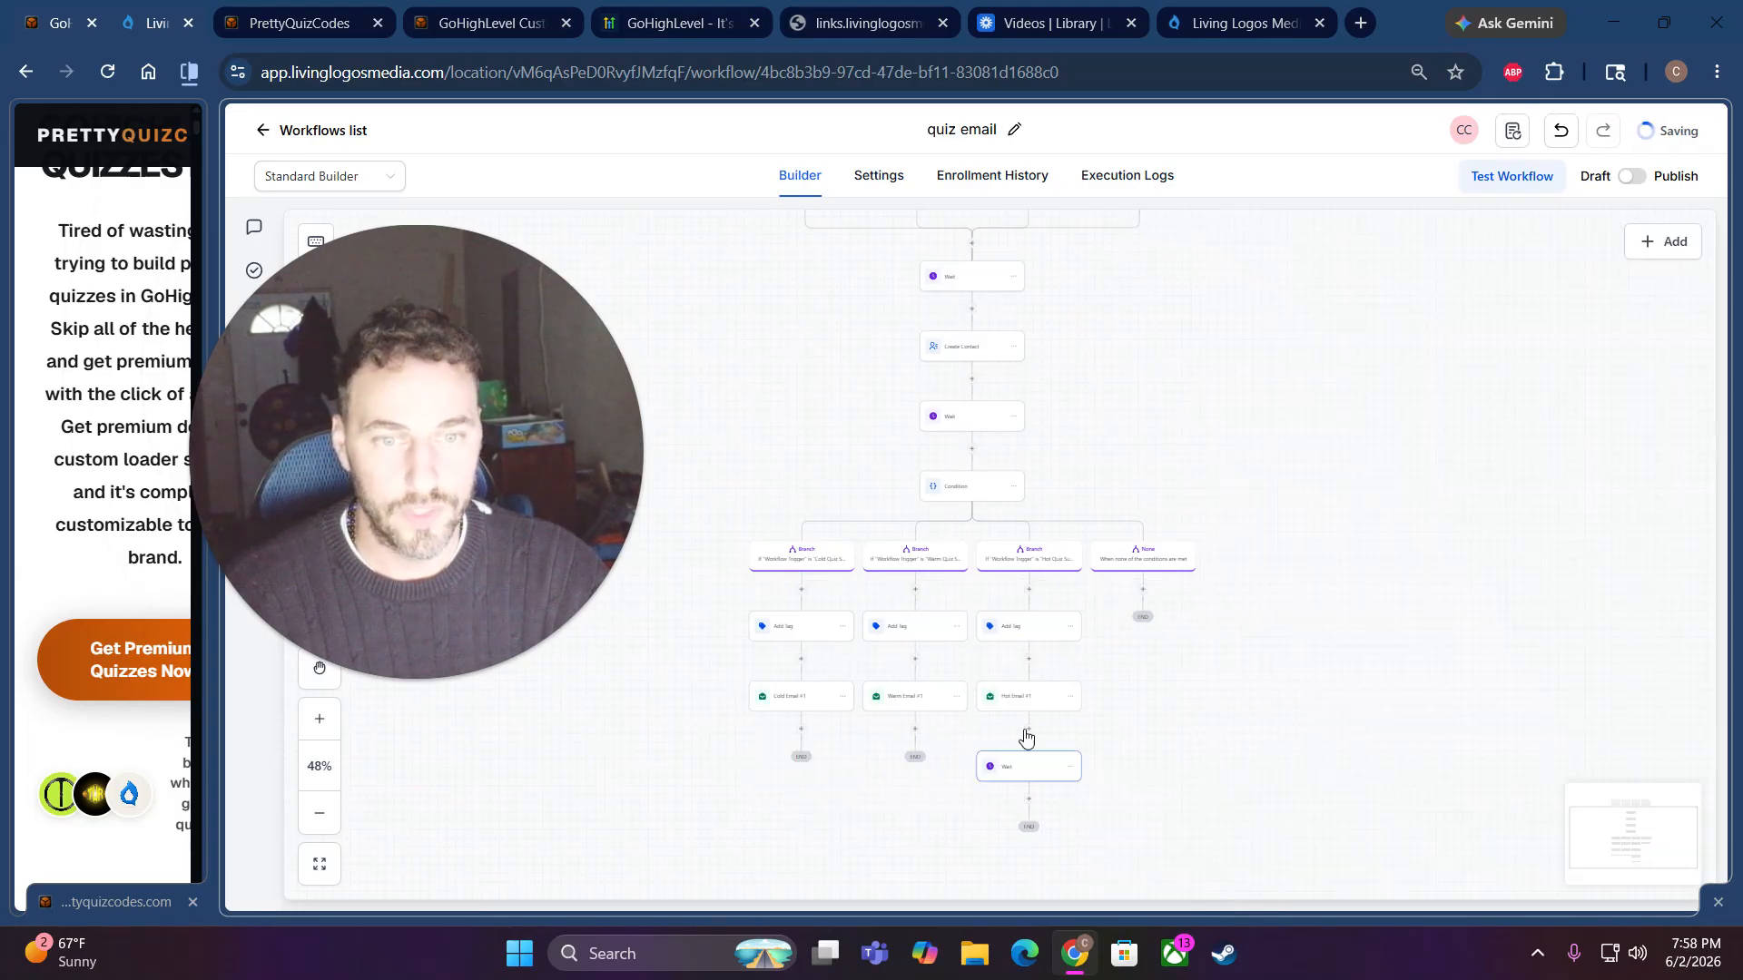
# - Add a Send Email action below the hot branch's Wait and fill From Email with the contact's First Name custom value
pyautogui.click(1029, 799)
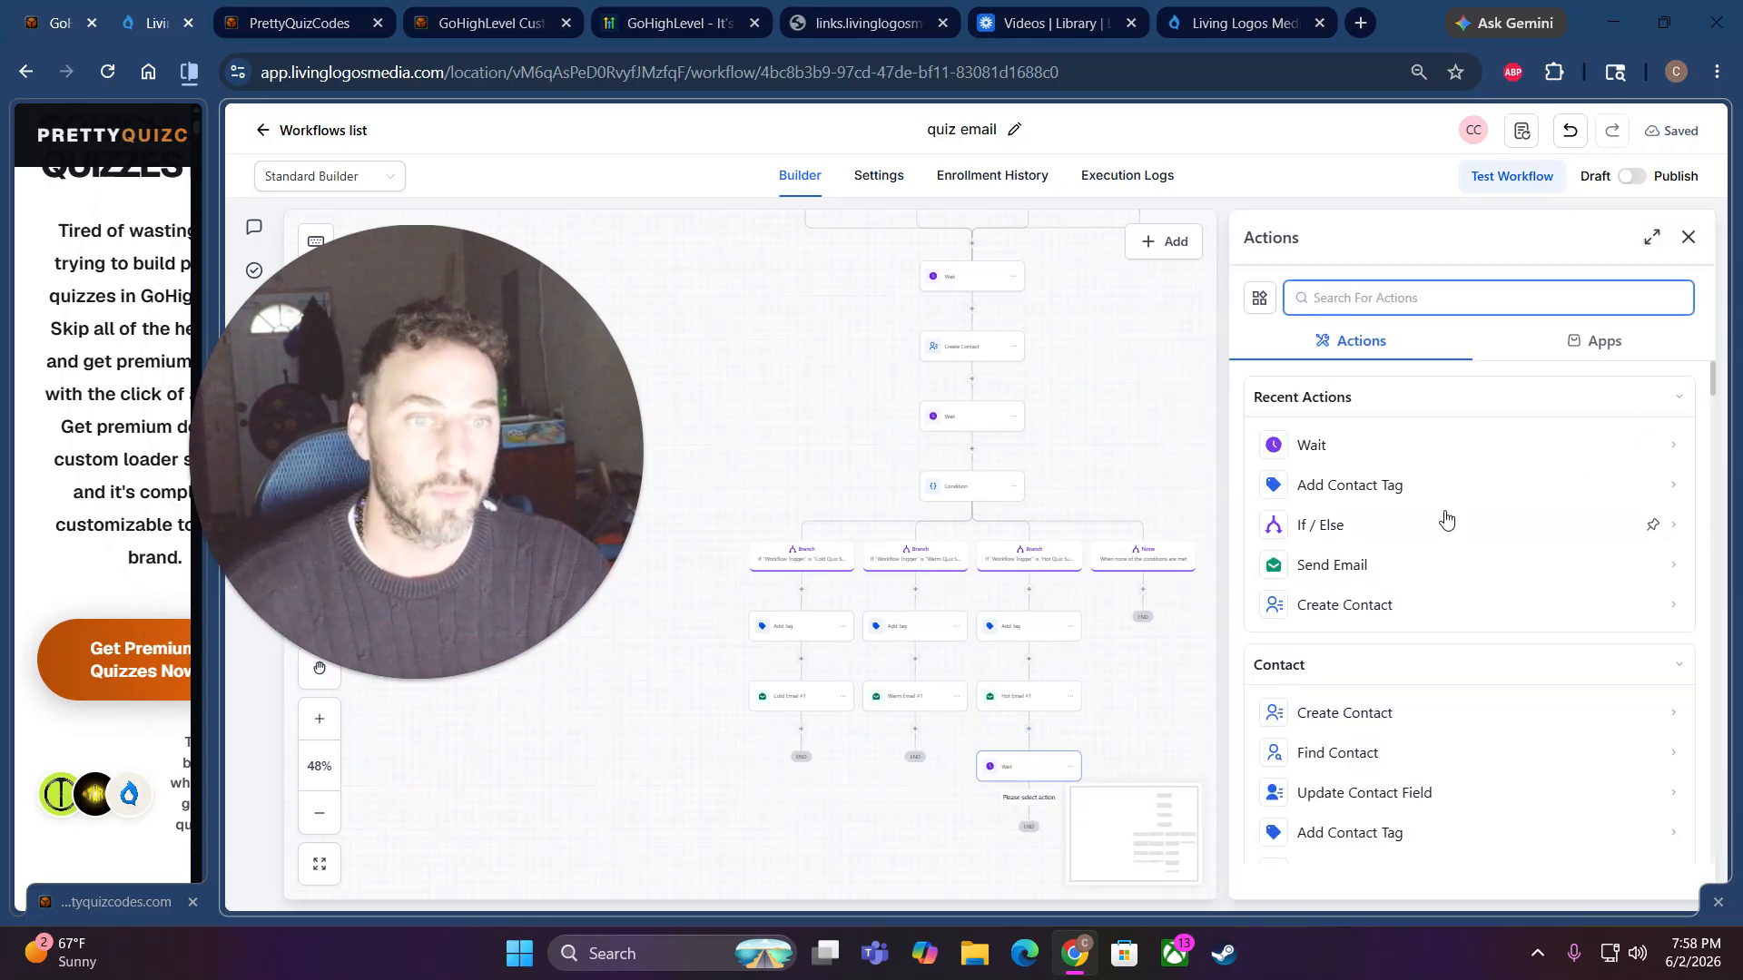
pyautogui.click(1339, 566)
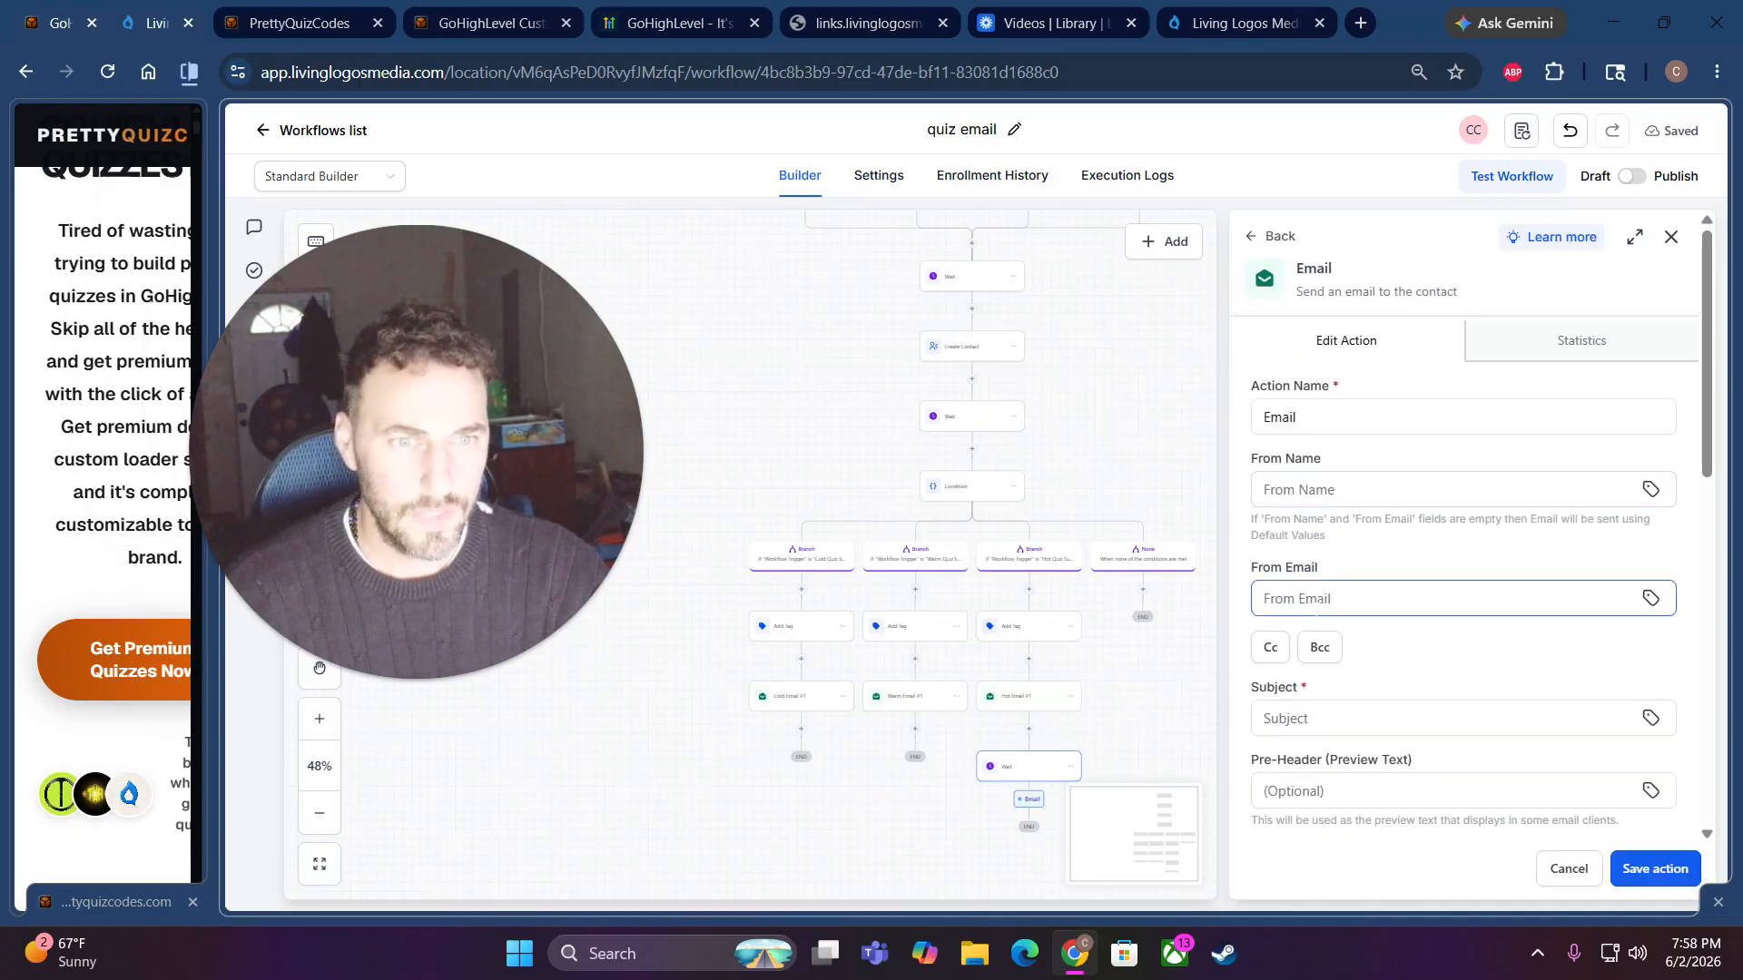
pyautogui.click(1361, 599)
pyautogui.click(1650, 598)
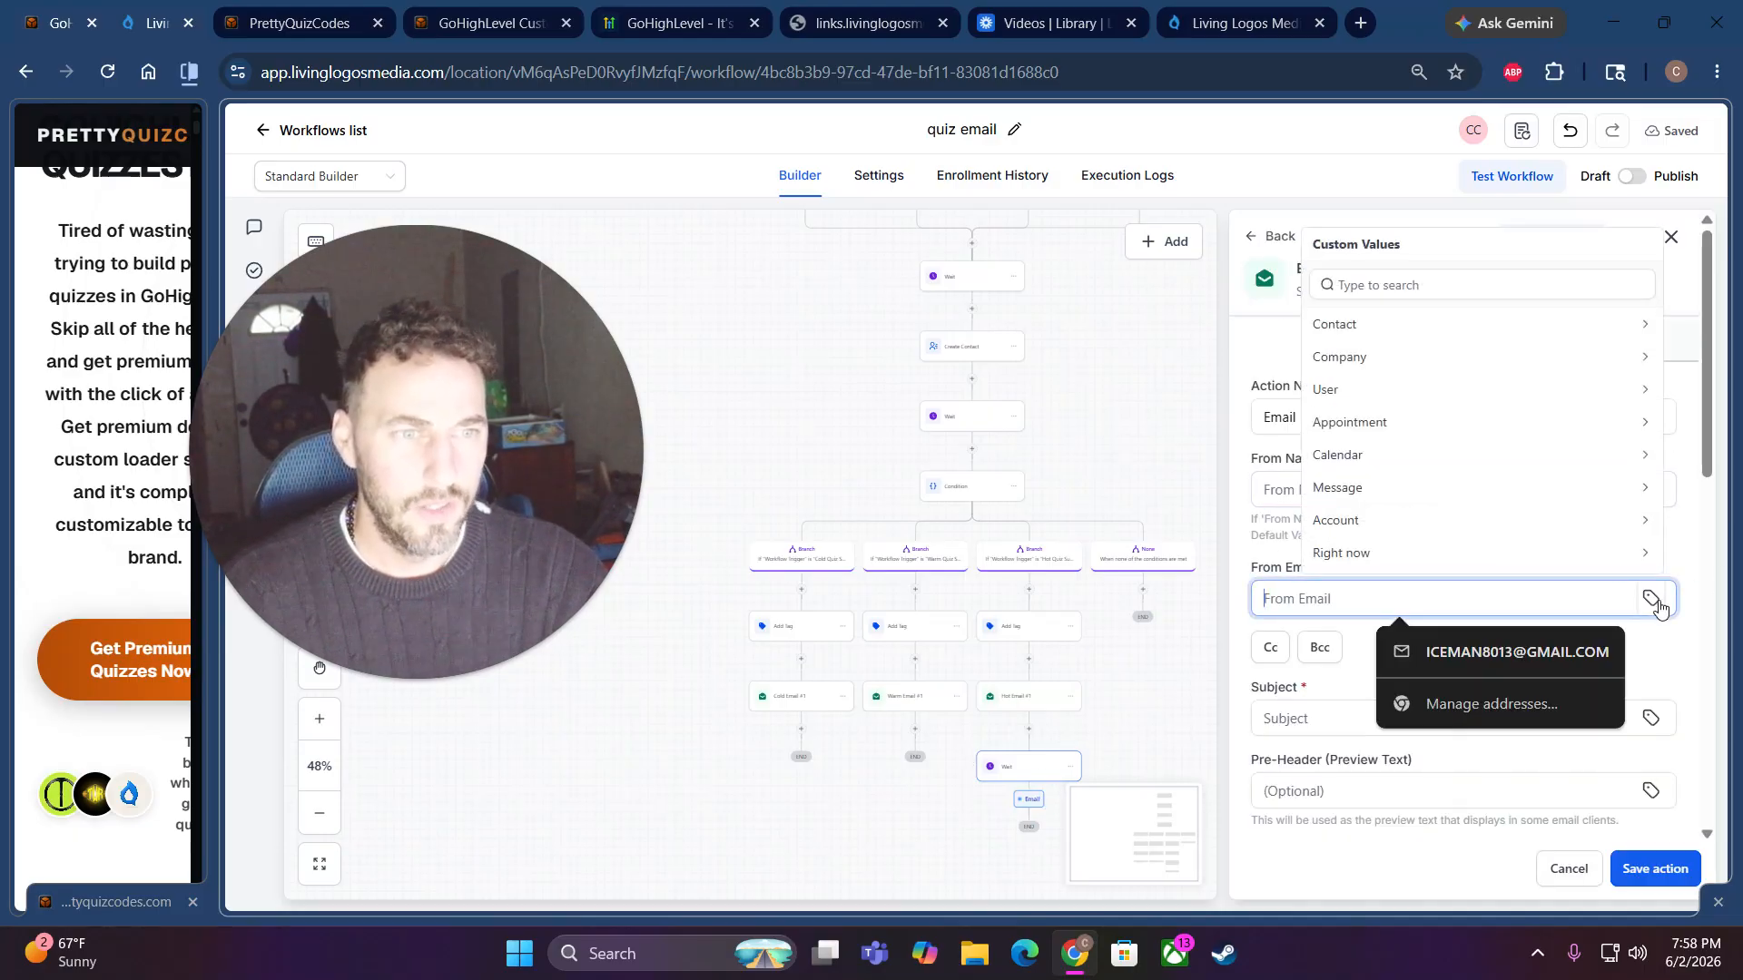
pyautogui.click(1387, 334)
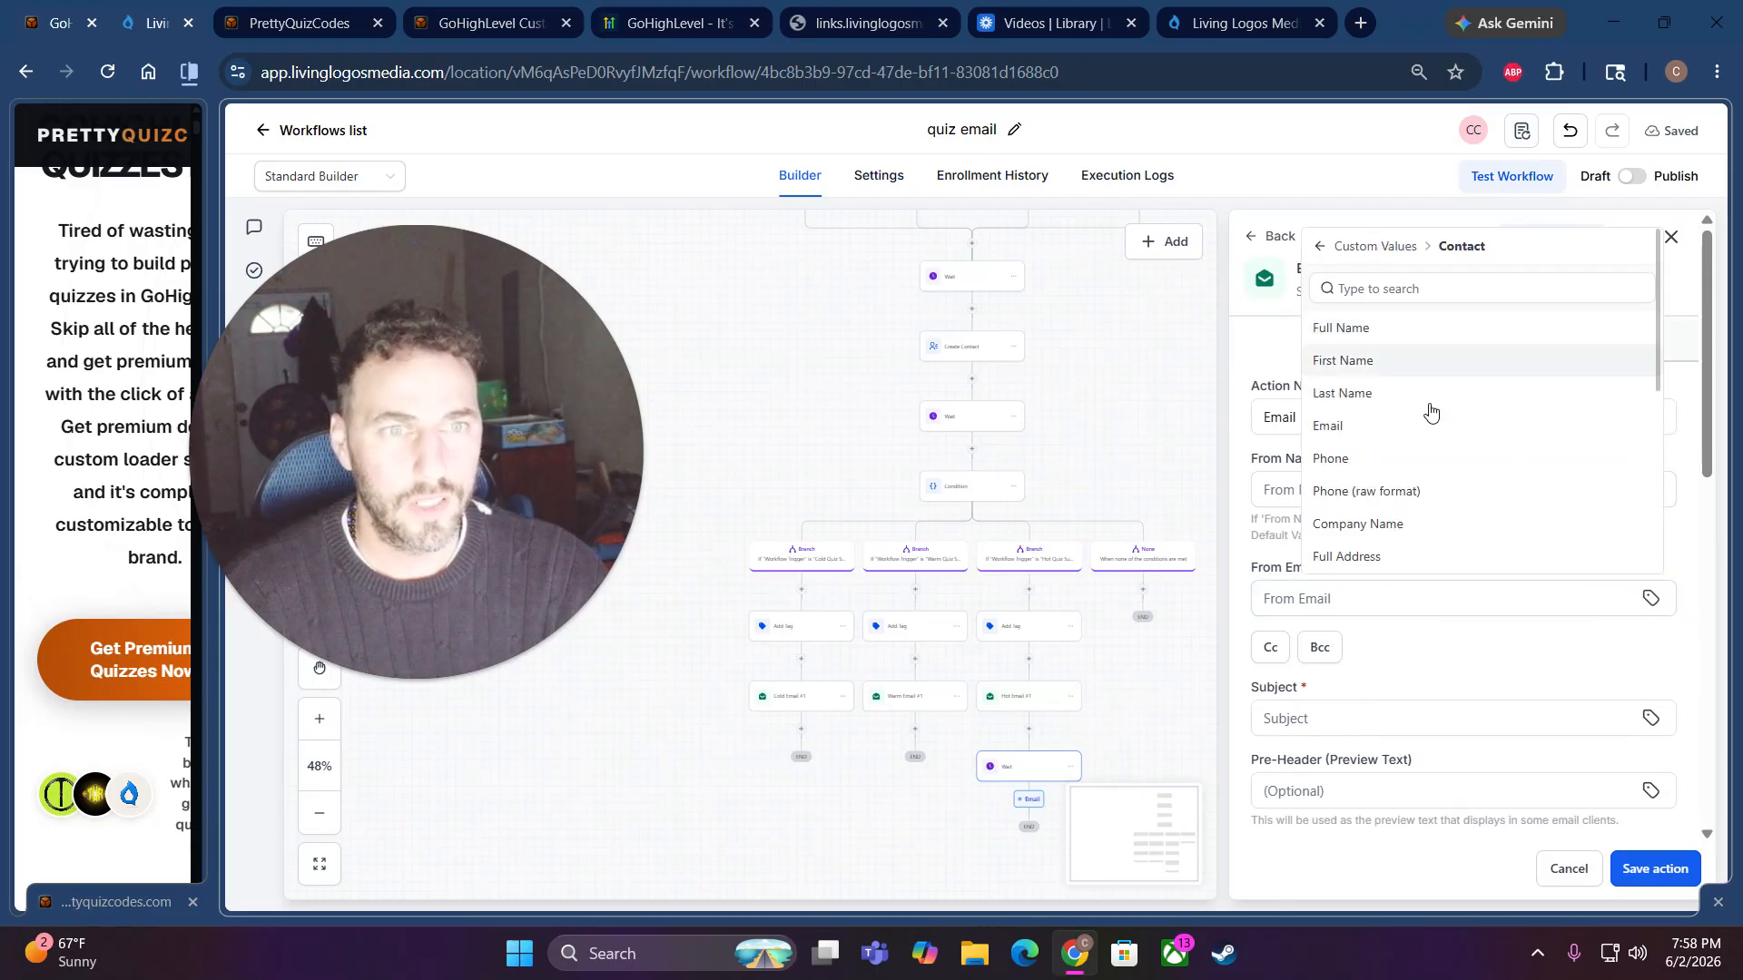
pyautogui.click(1375, 363)
# - Set the new email's subject to "Get 50% off for the next 25minutes" and save the action
pyautogui.click(1355, 708)
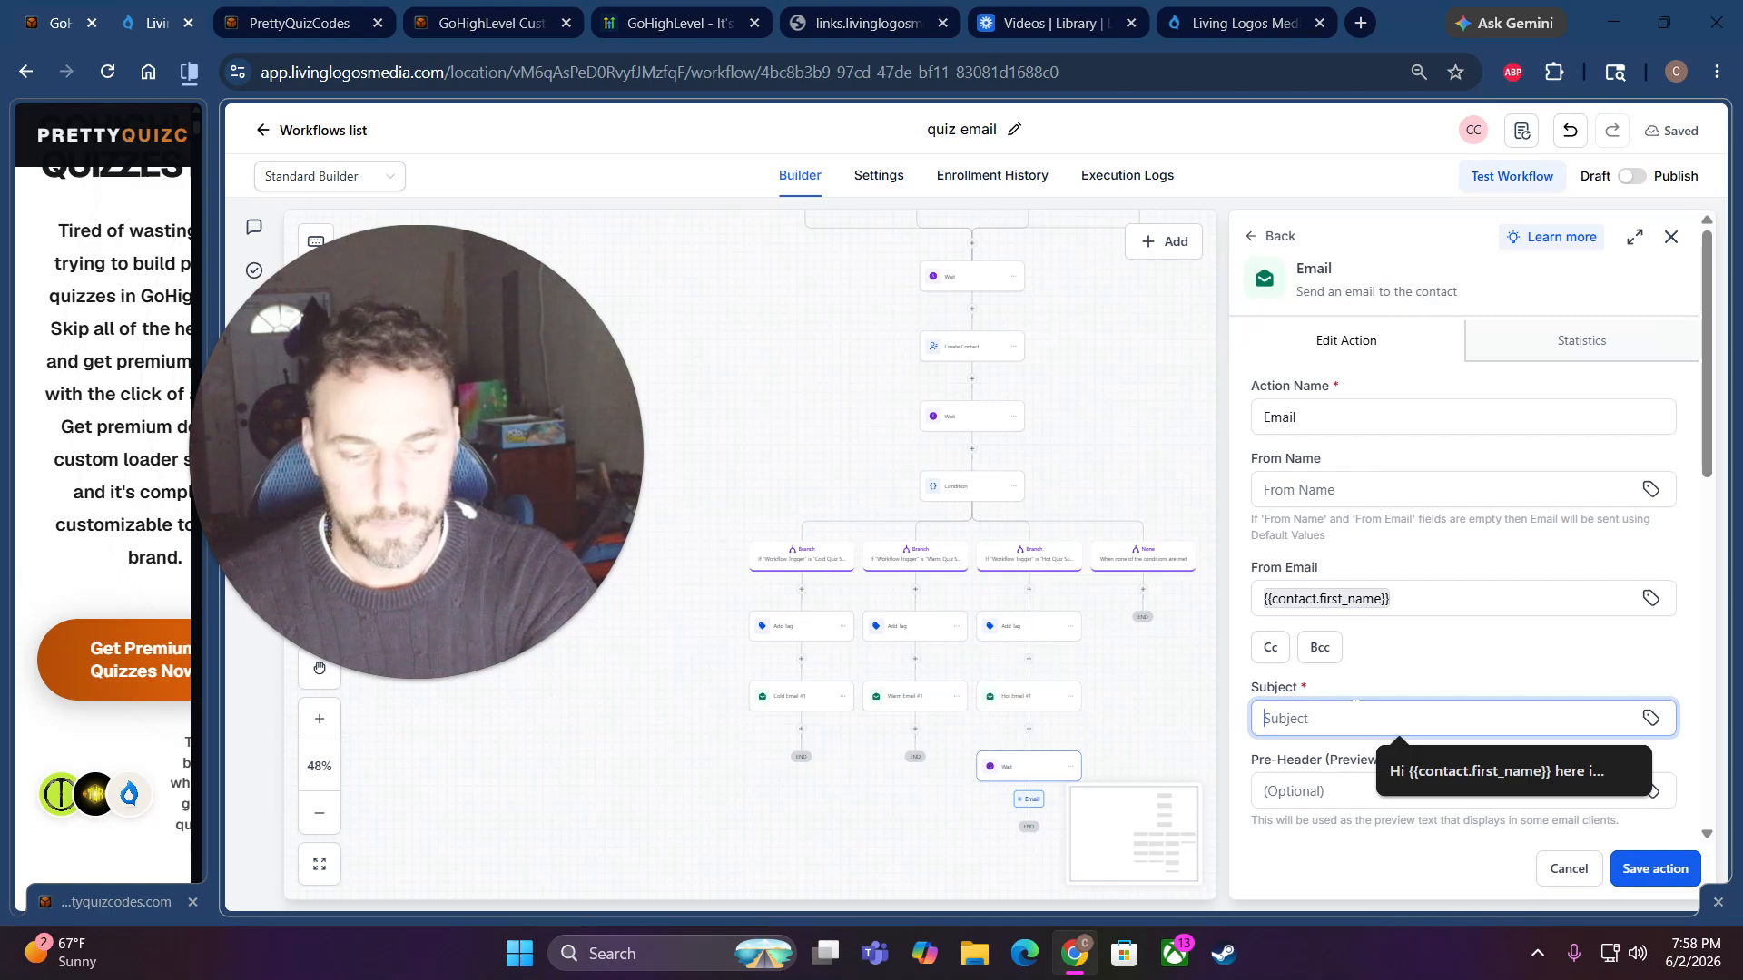
pyautogui.write('Get 50% off ')
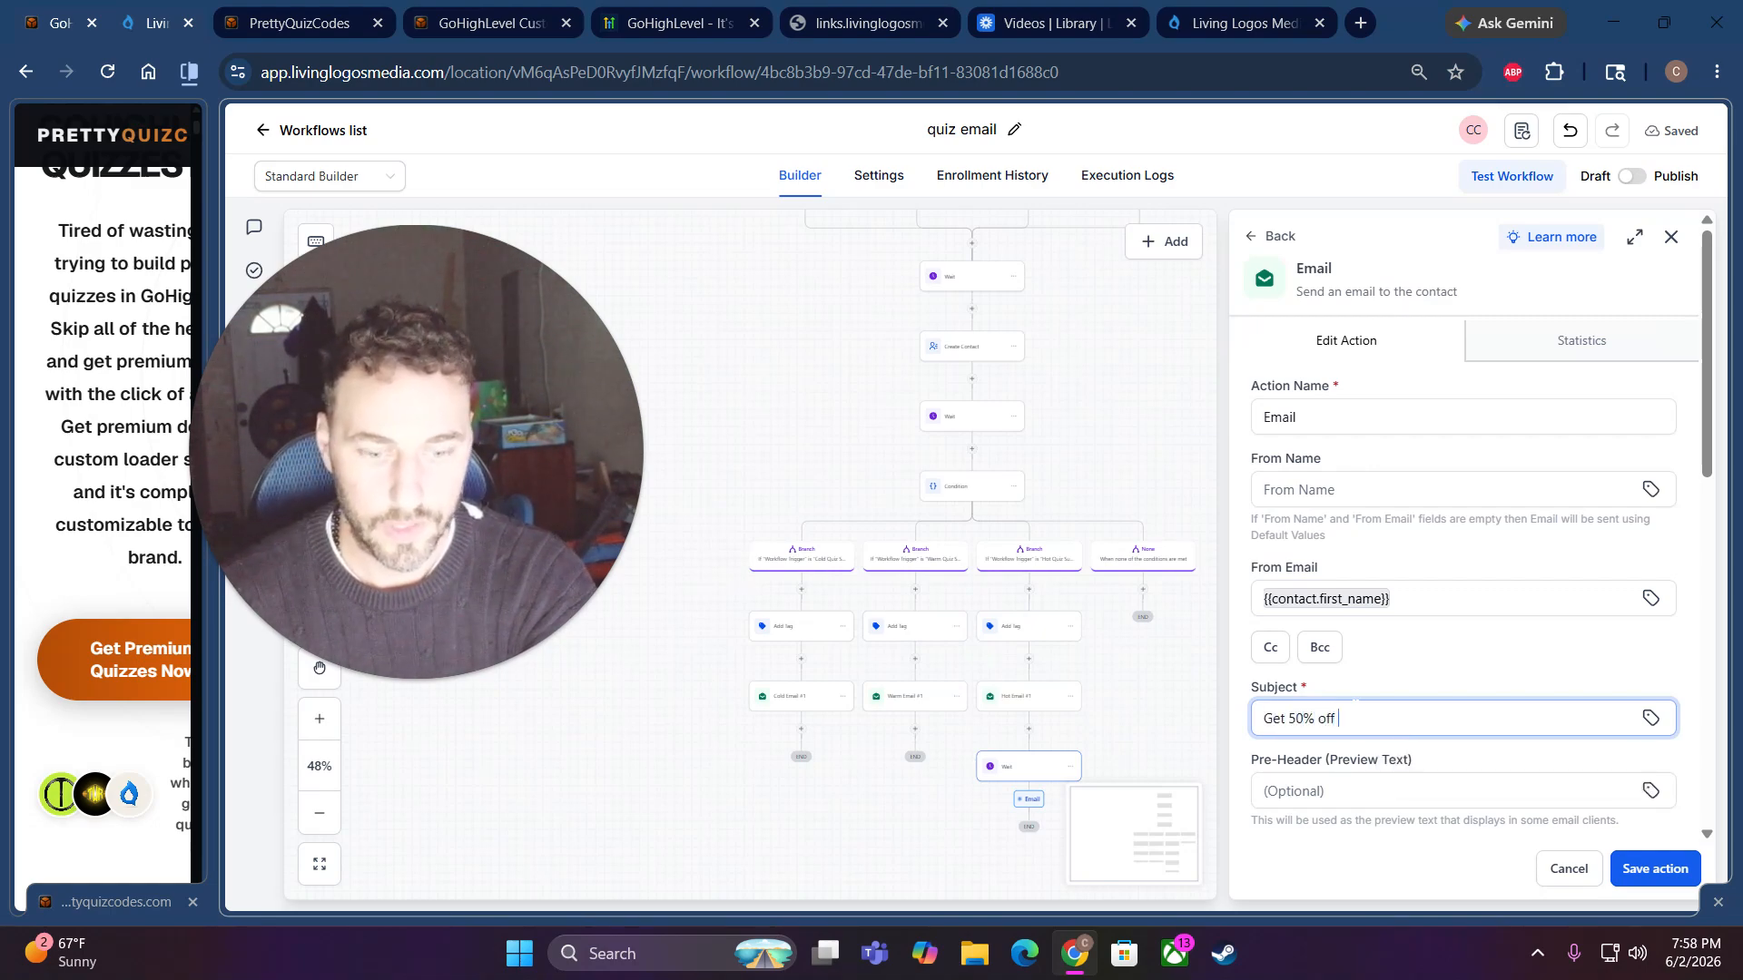
pyautogui.write('in the next ')
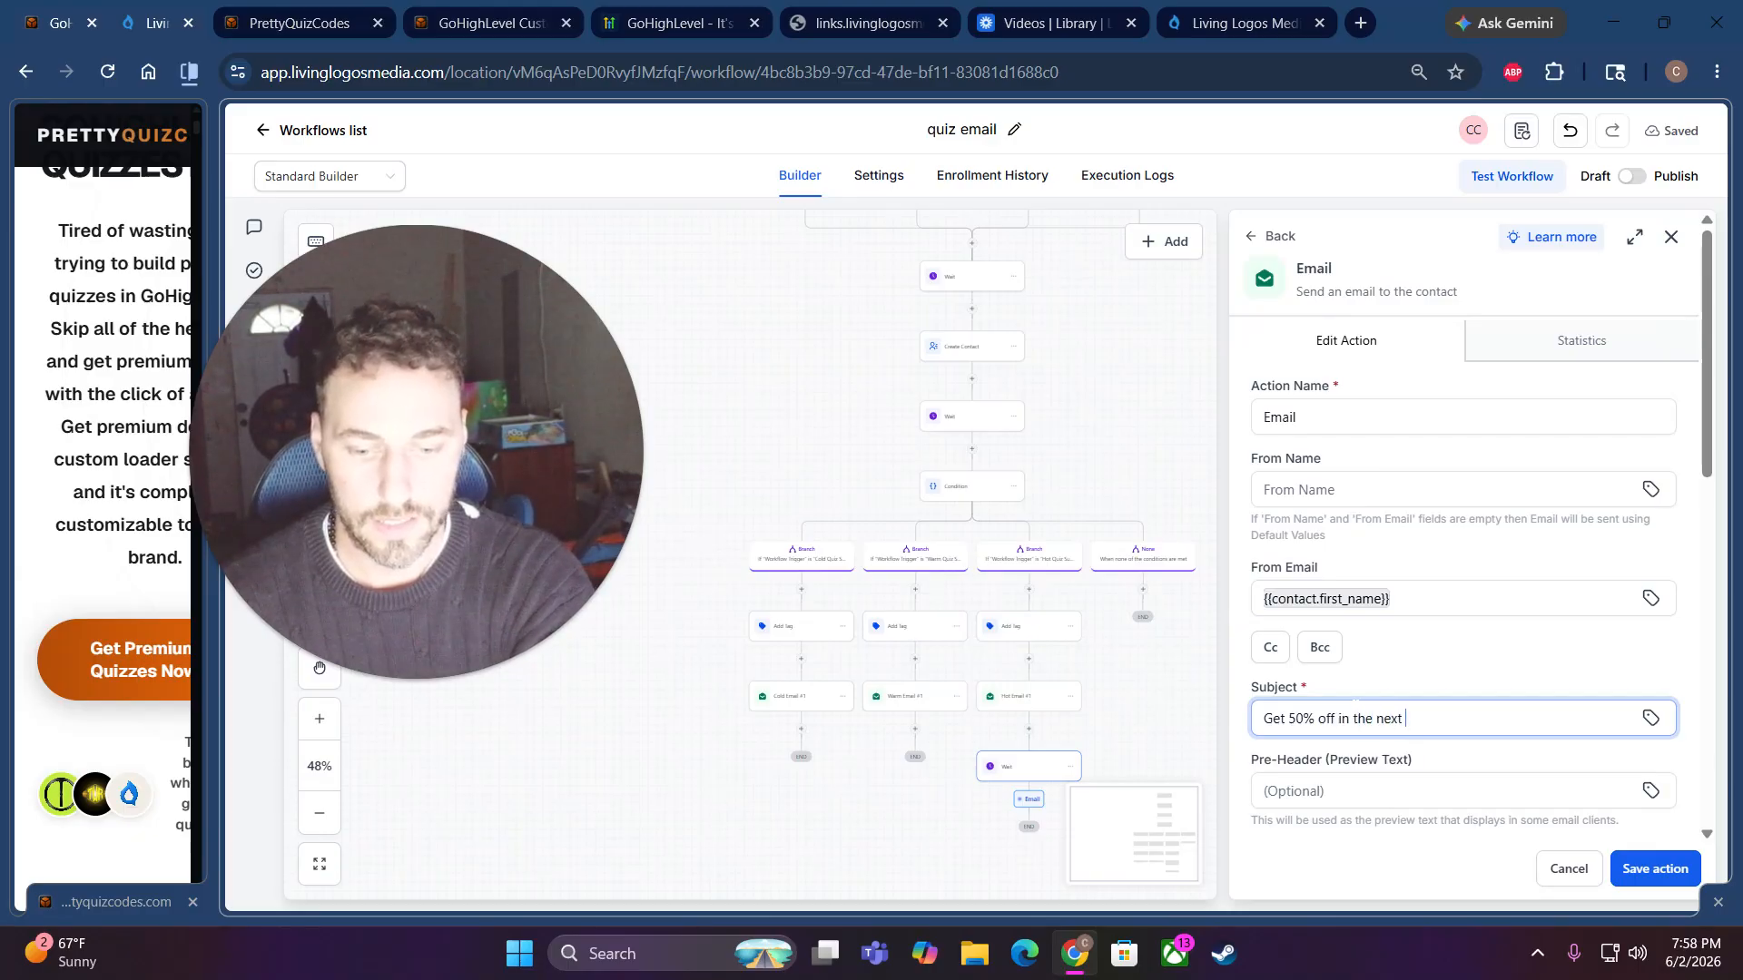
pyautogui.write('25')
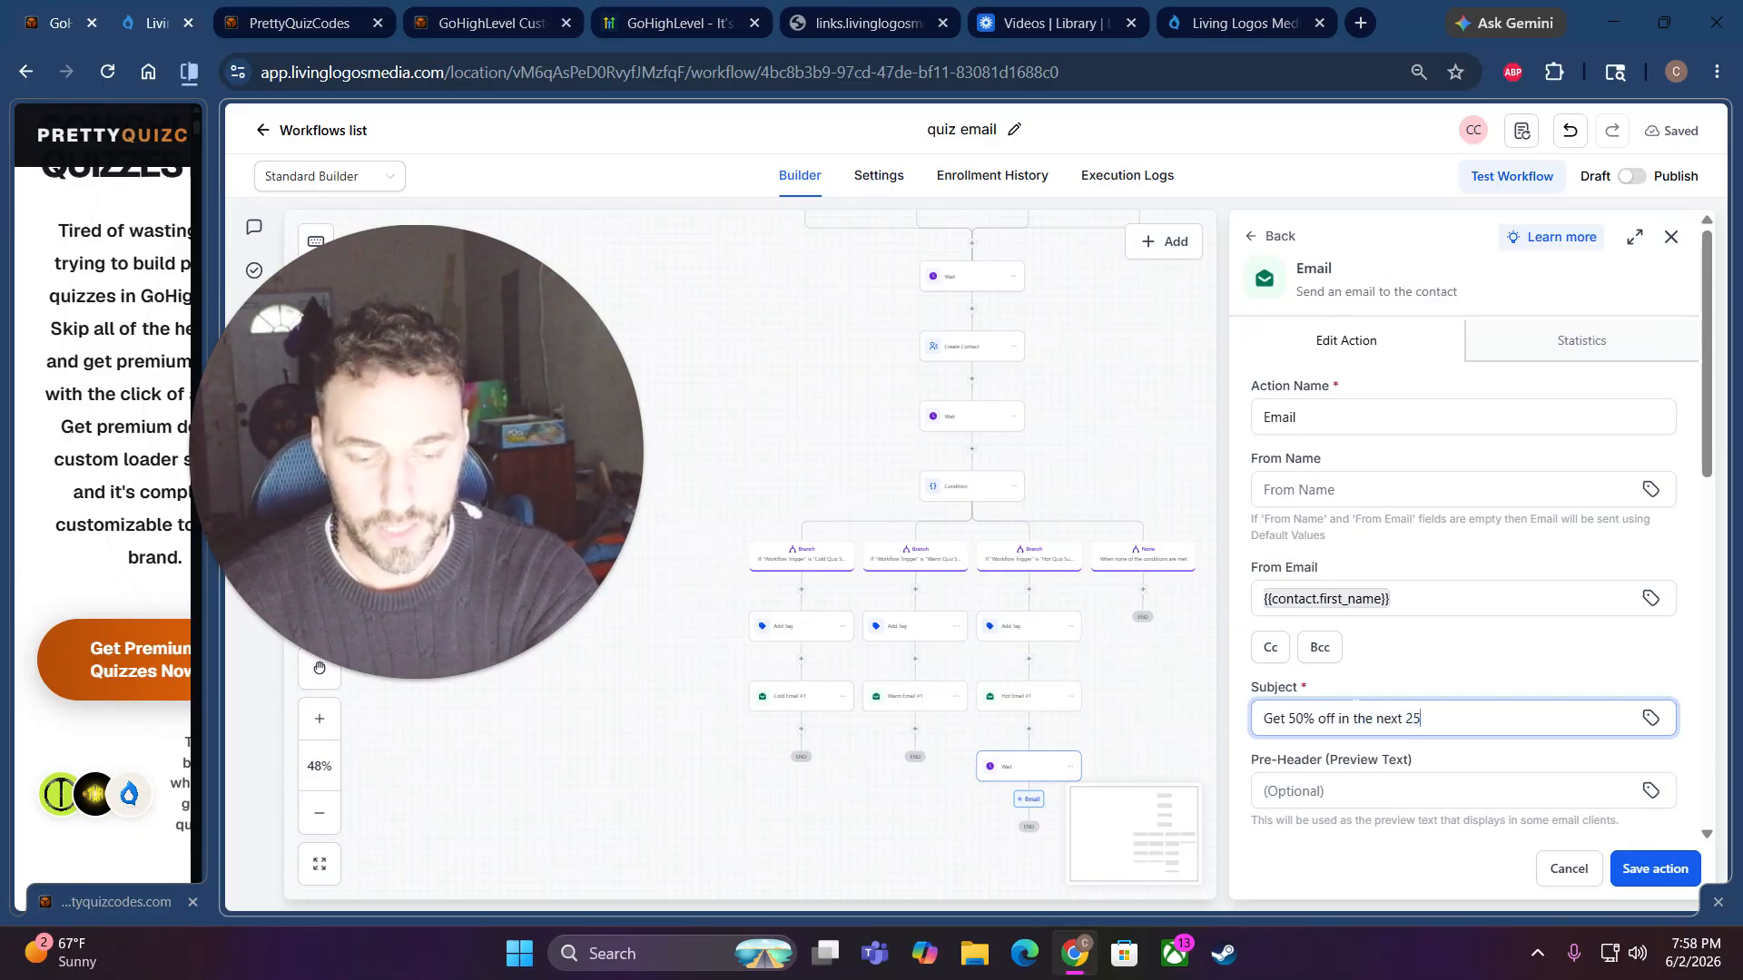
pyautogui.write('minutes')
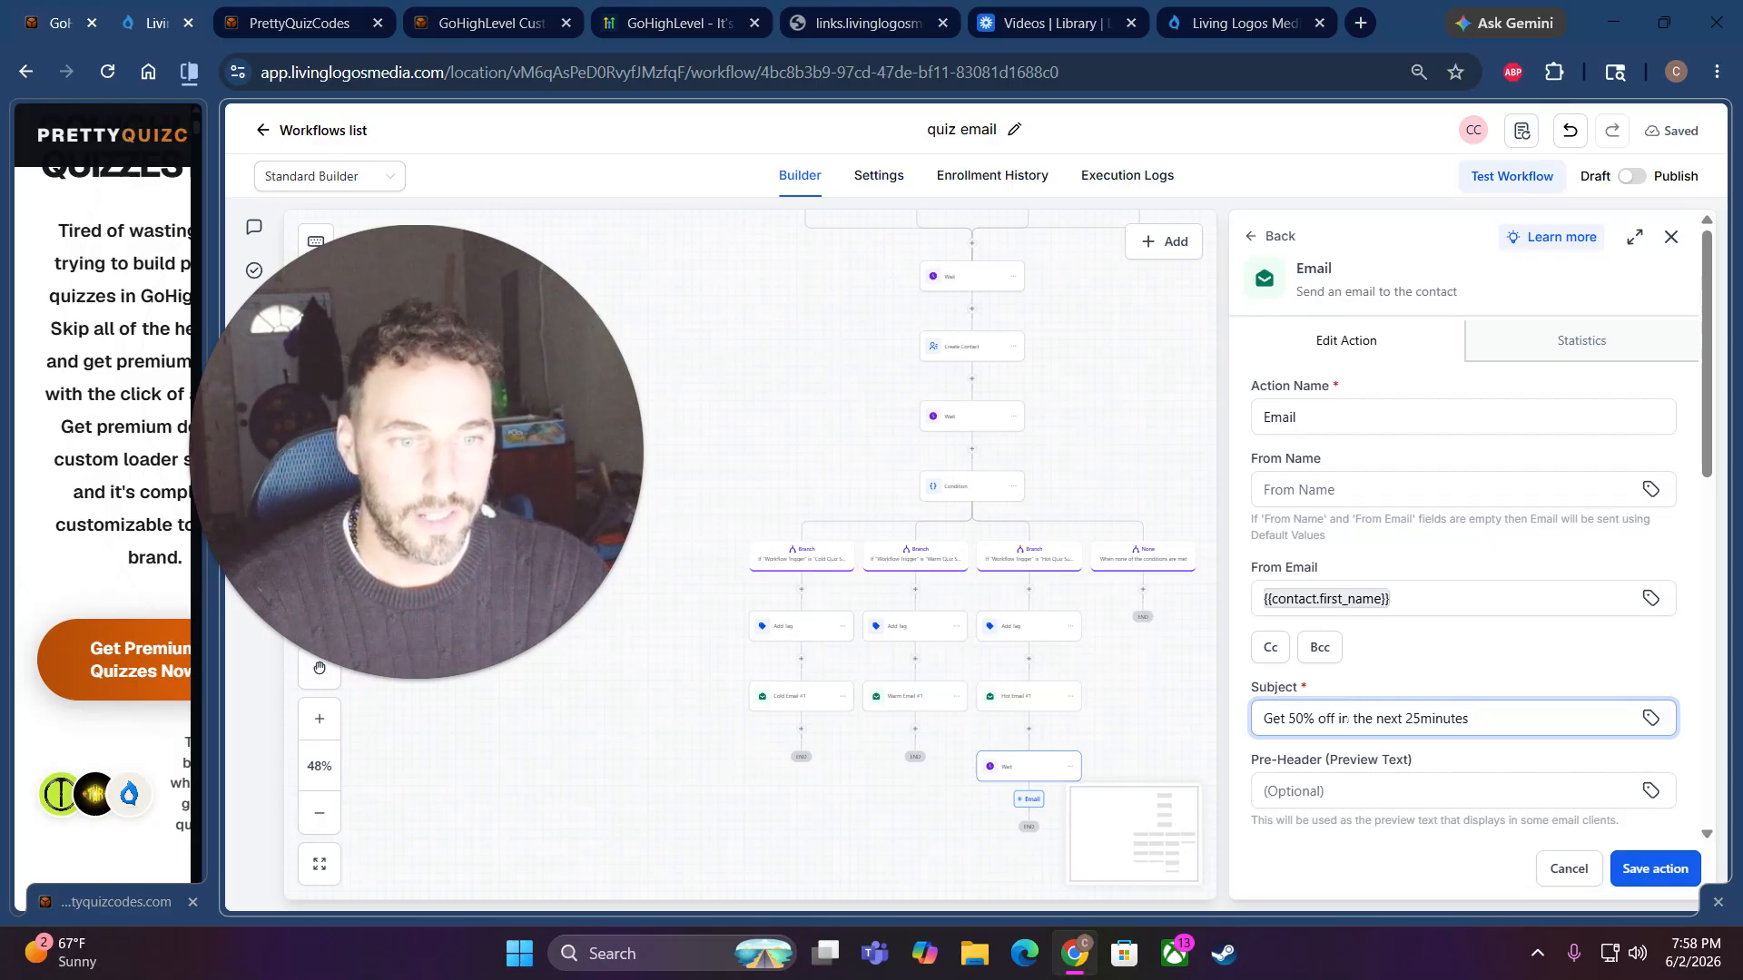
pyautogui.press('BackSpace')
pyautogui.press('BackSpace')
pyautogui.write('for')
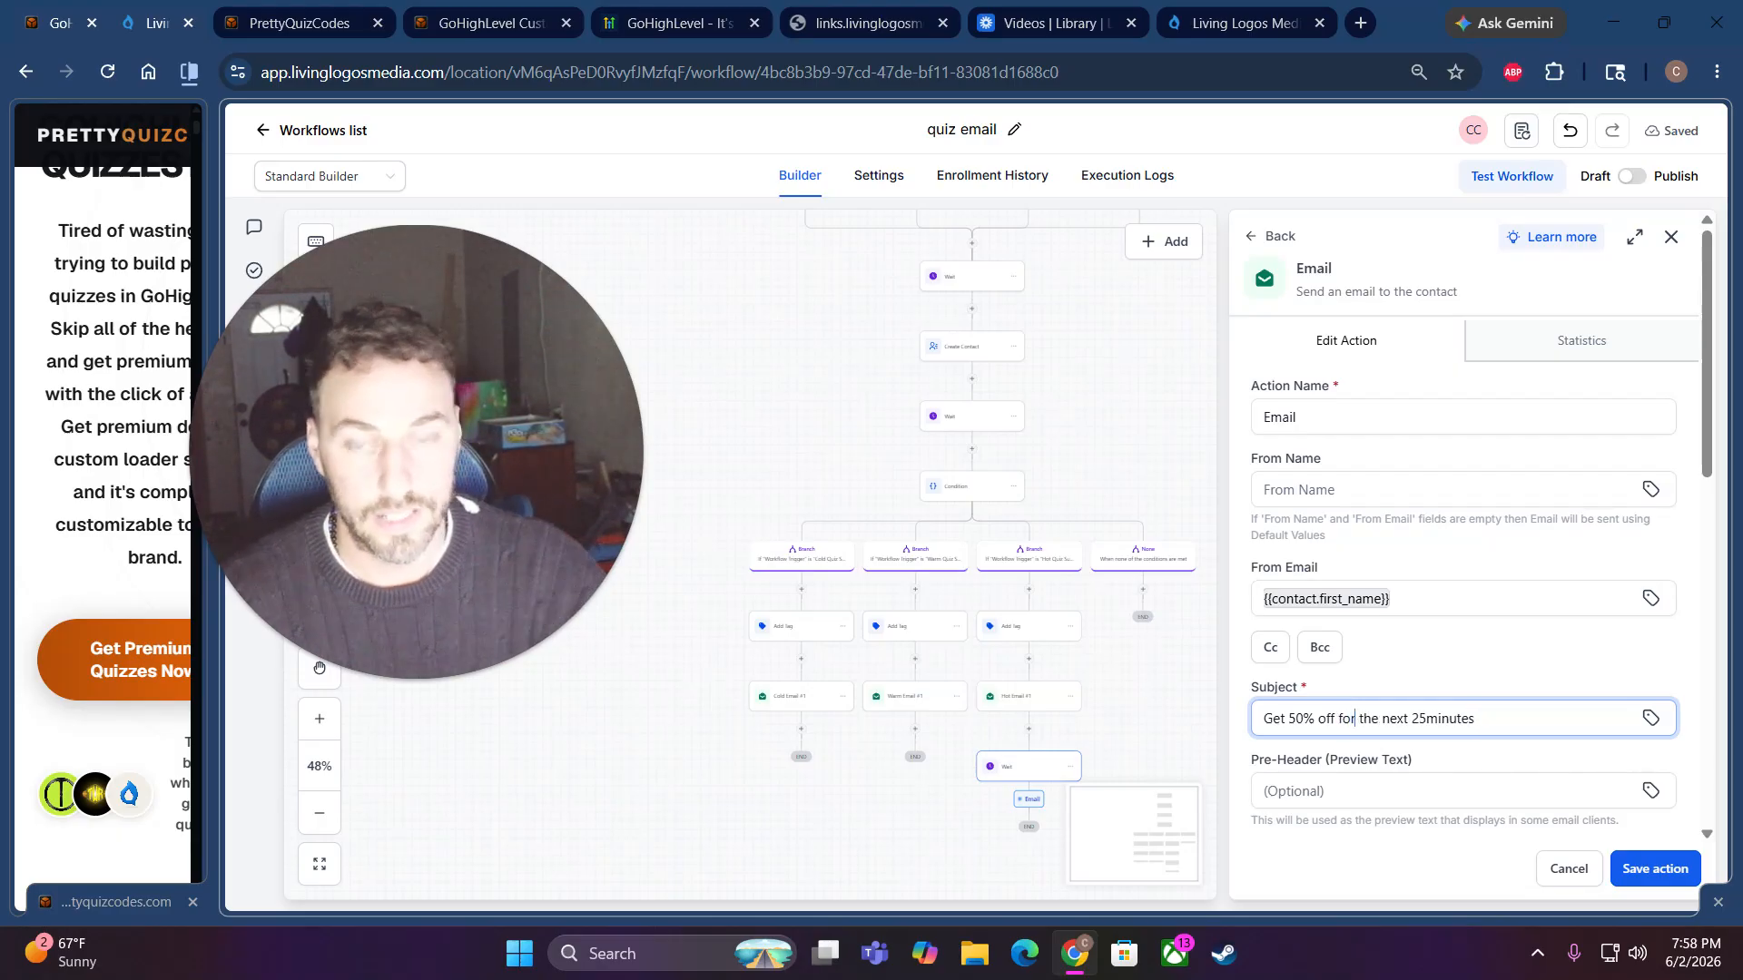
pyautogui.click(1459, 762)
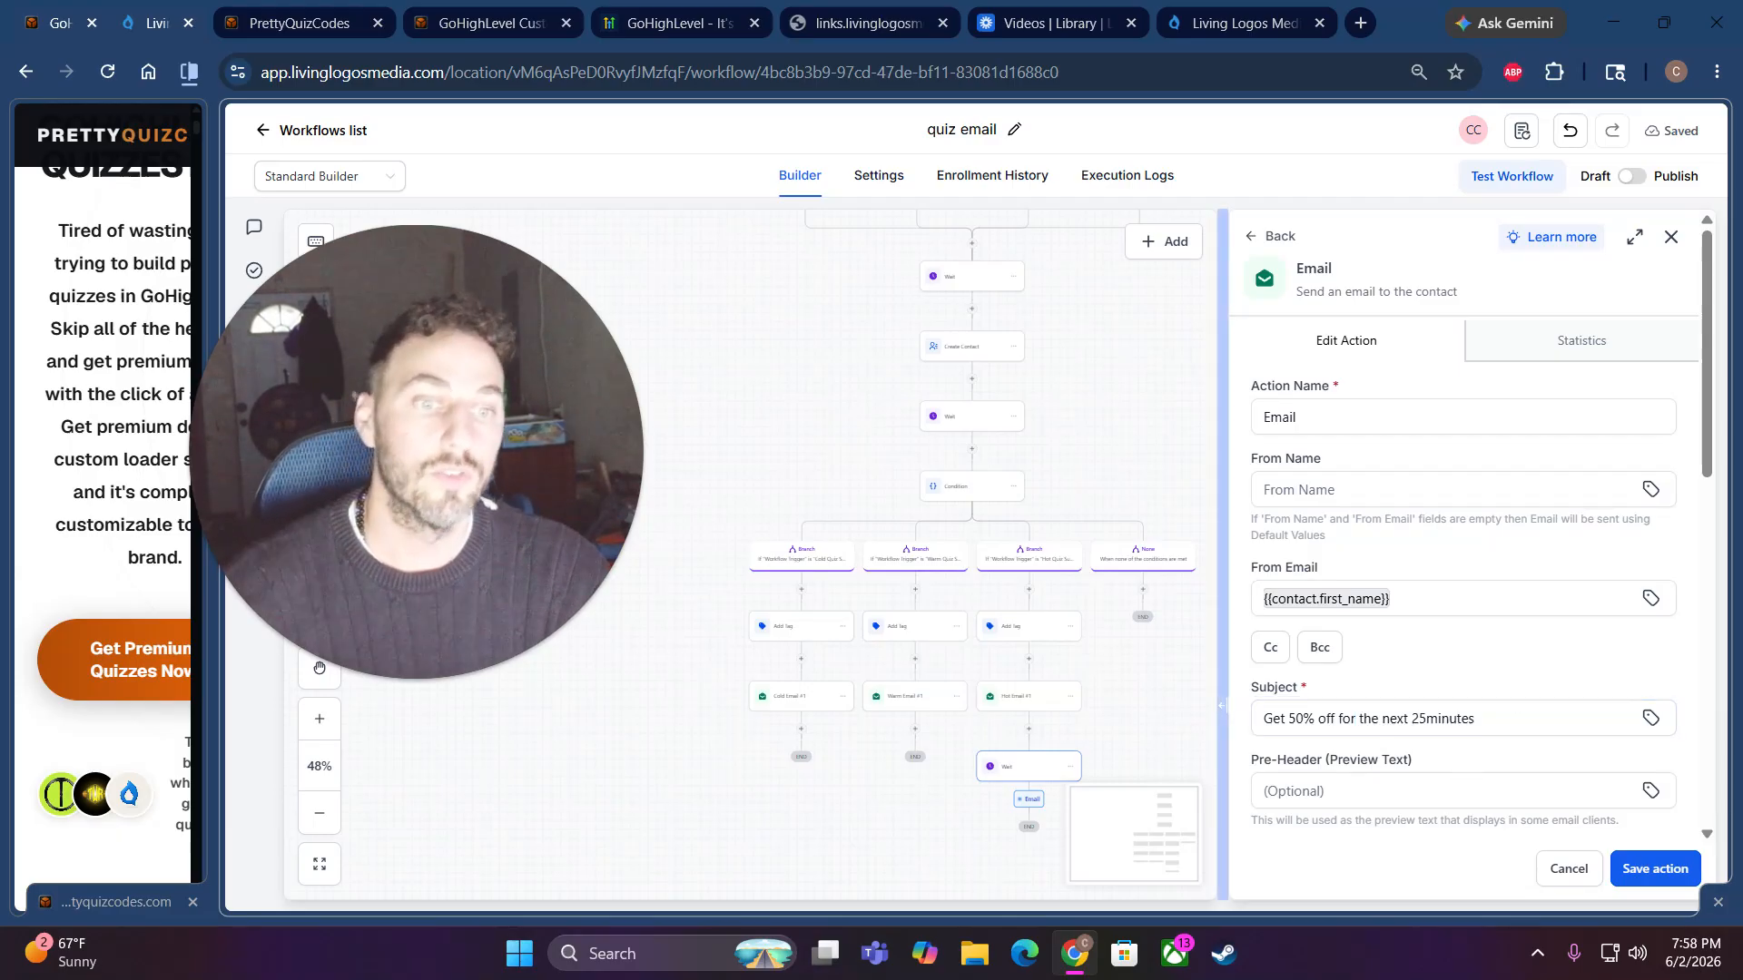
pyautogui.scroll(-2, 1280, 724)
pyautogui.scroll(-2, 1423, 654)
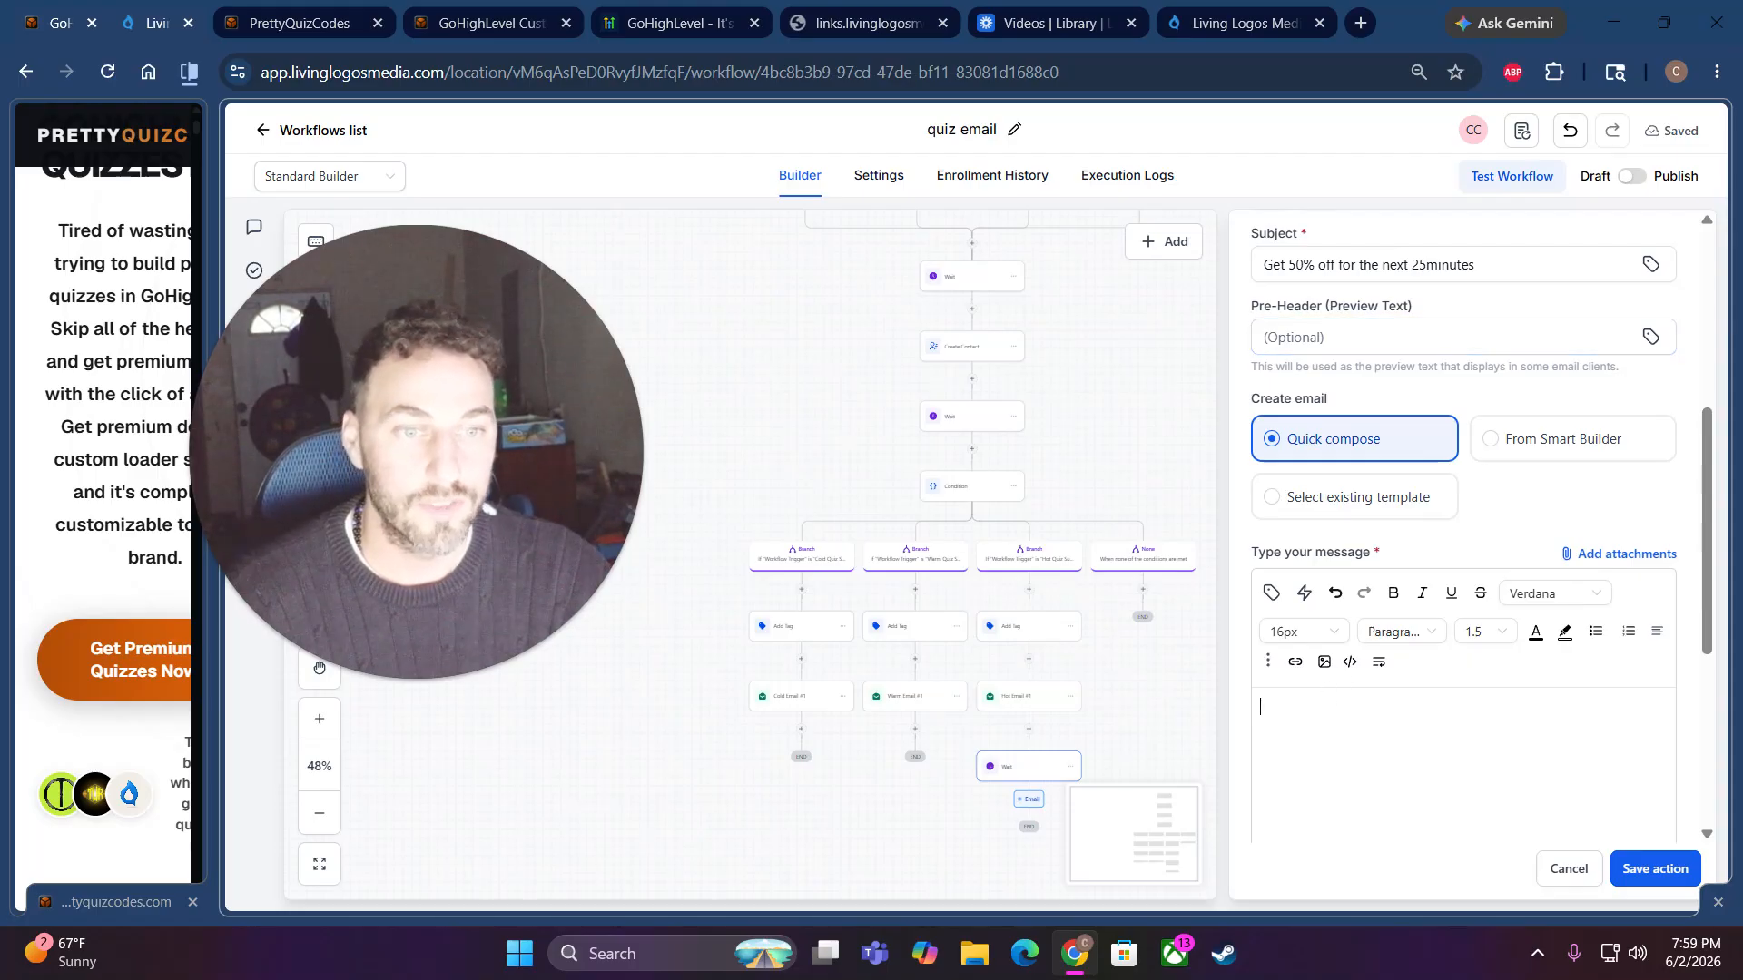
pyautogui.click(1677, 877)
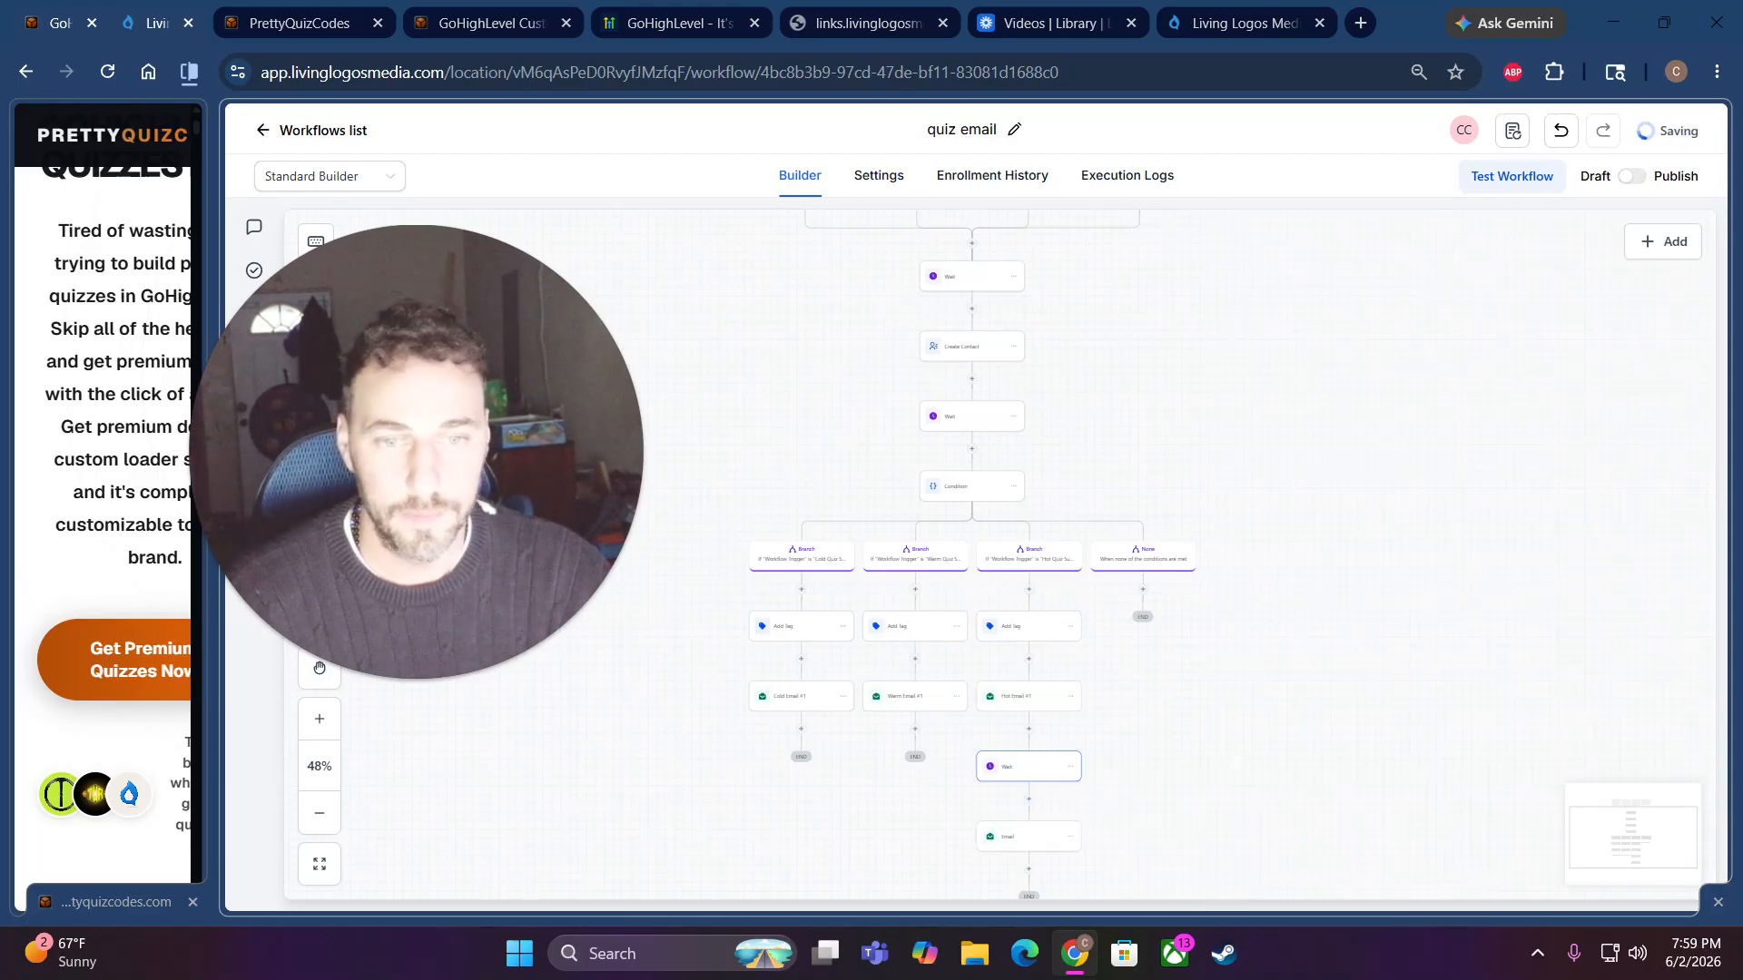
pyautogui.scroll(-1, 1050, 712)
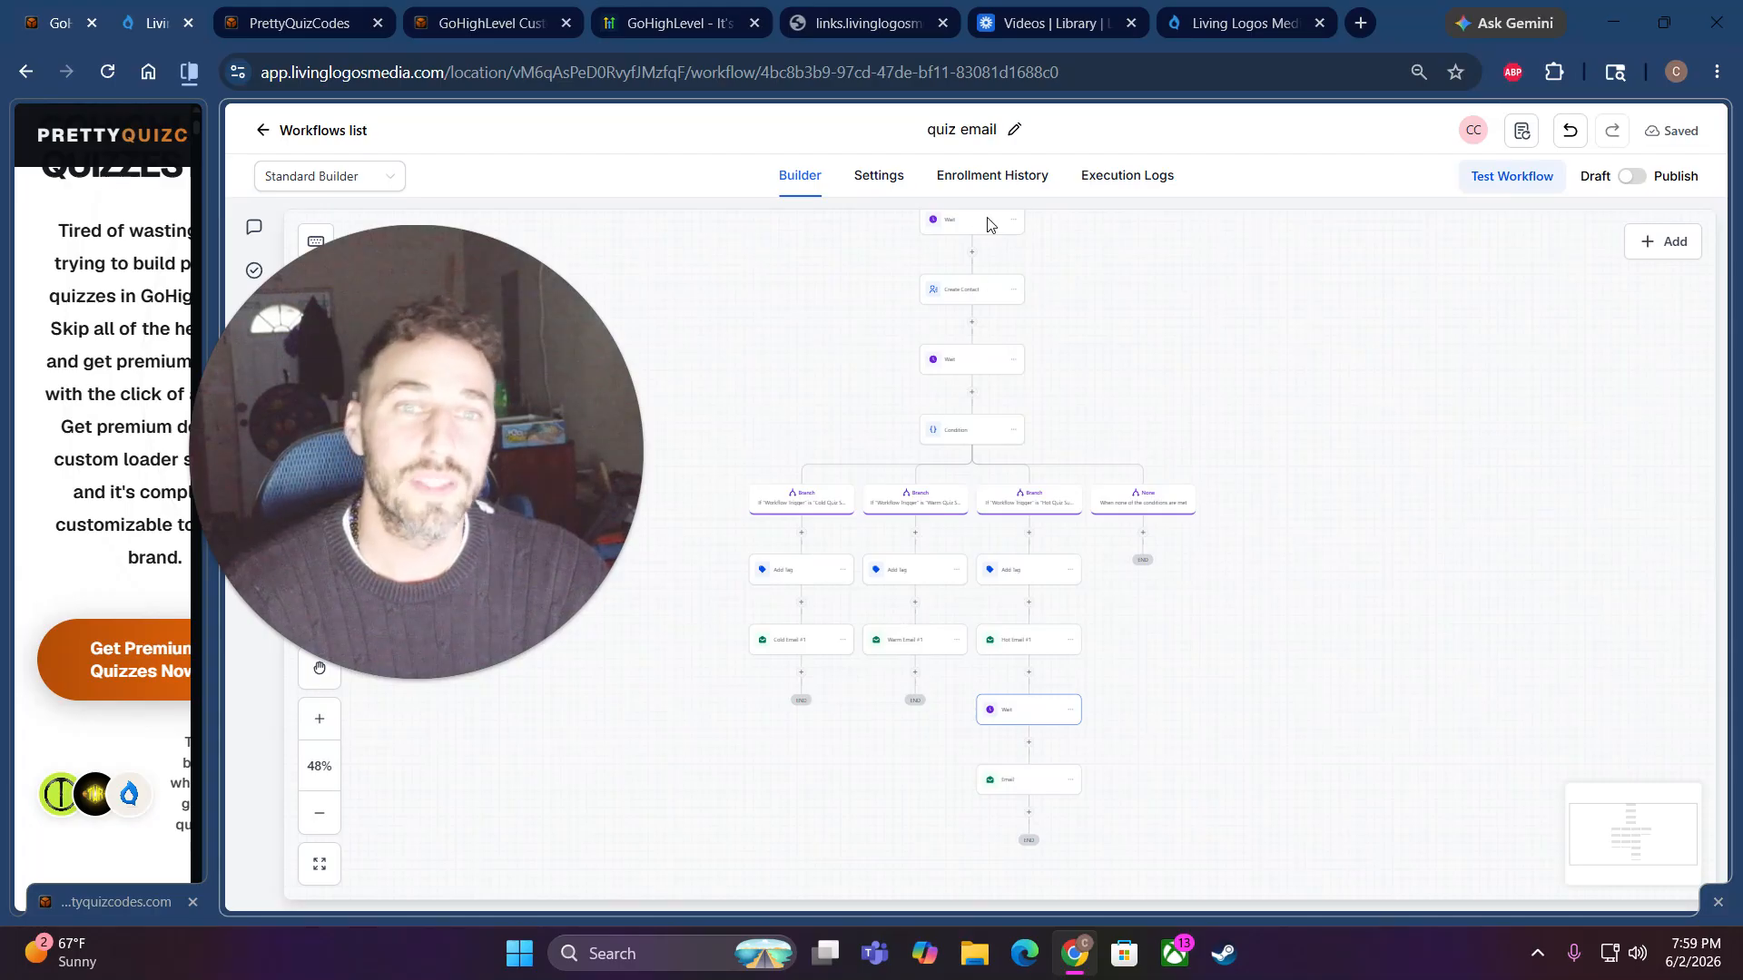
pyautogui.click(1029, 812)
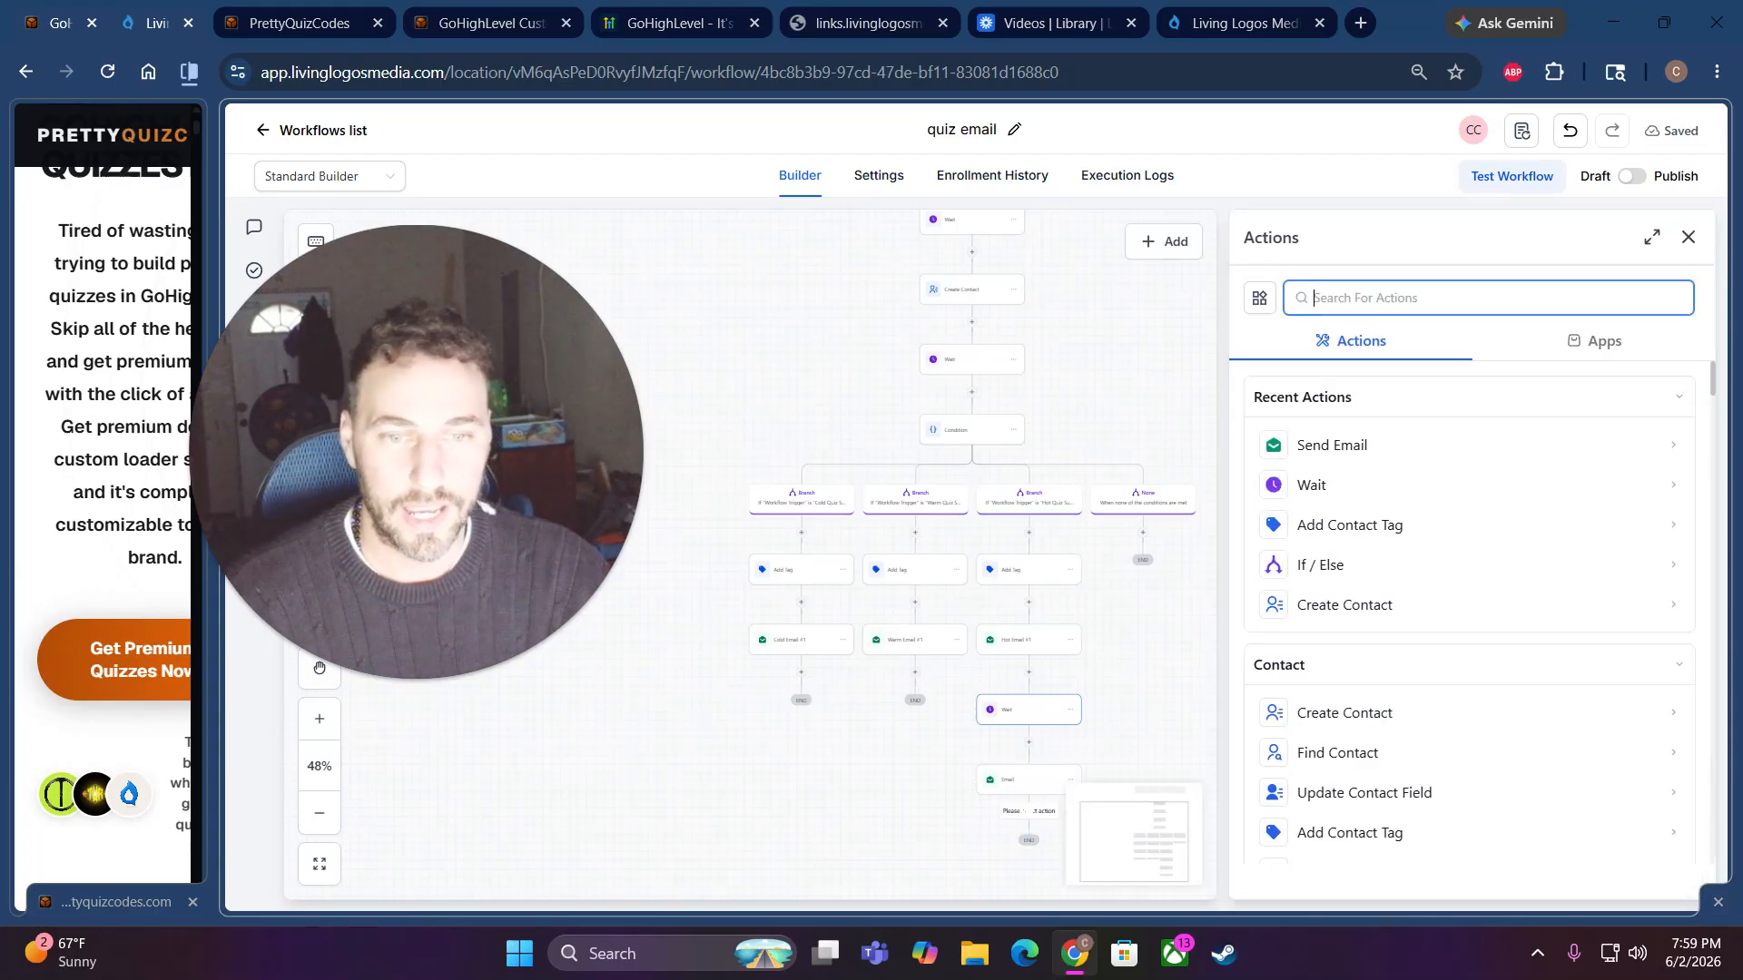
pyautogui.click(1139, 722)
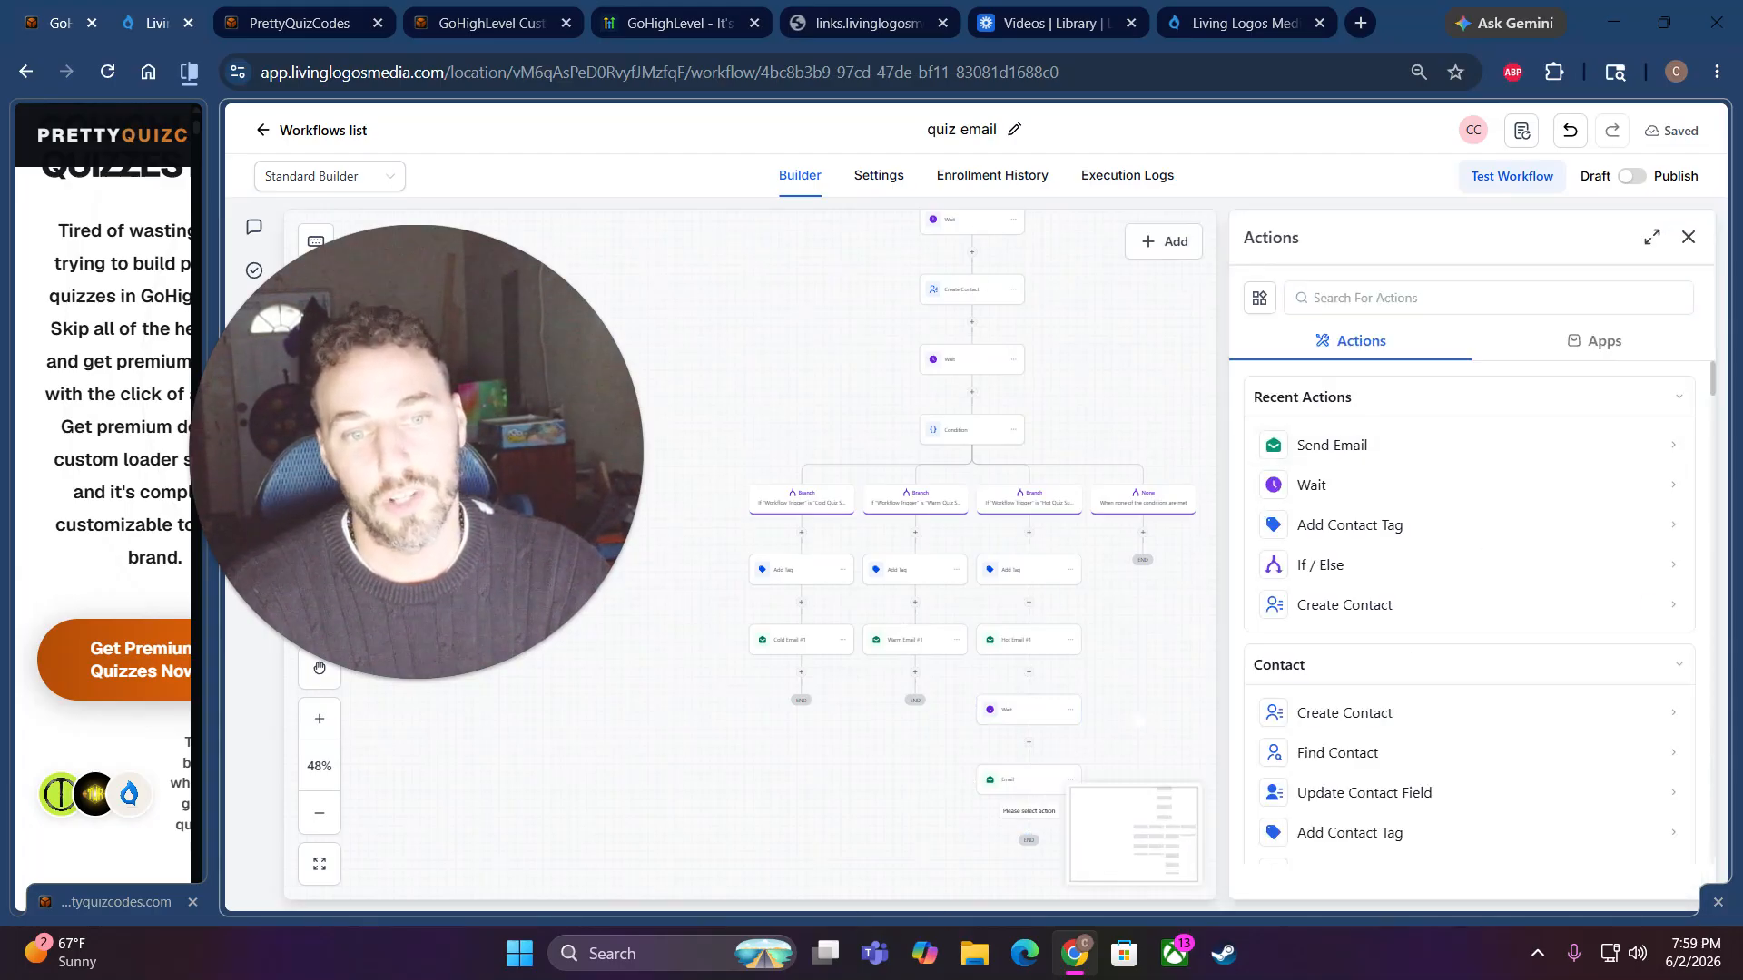
pyautogui.click(1689, 237)
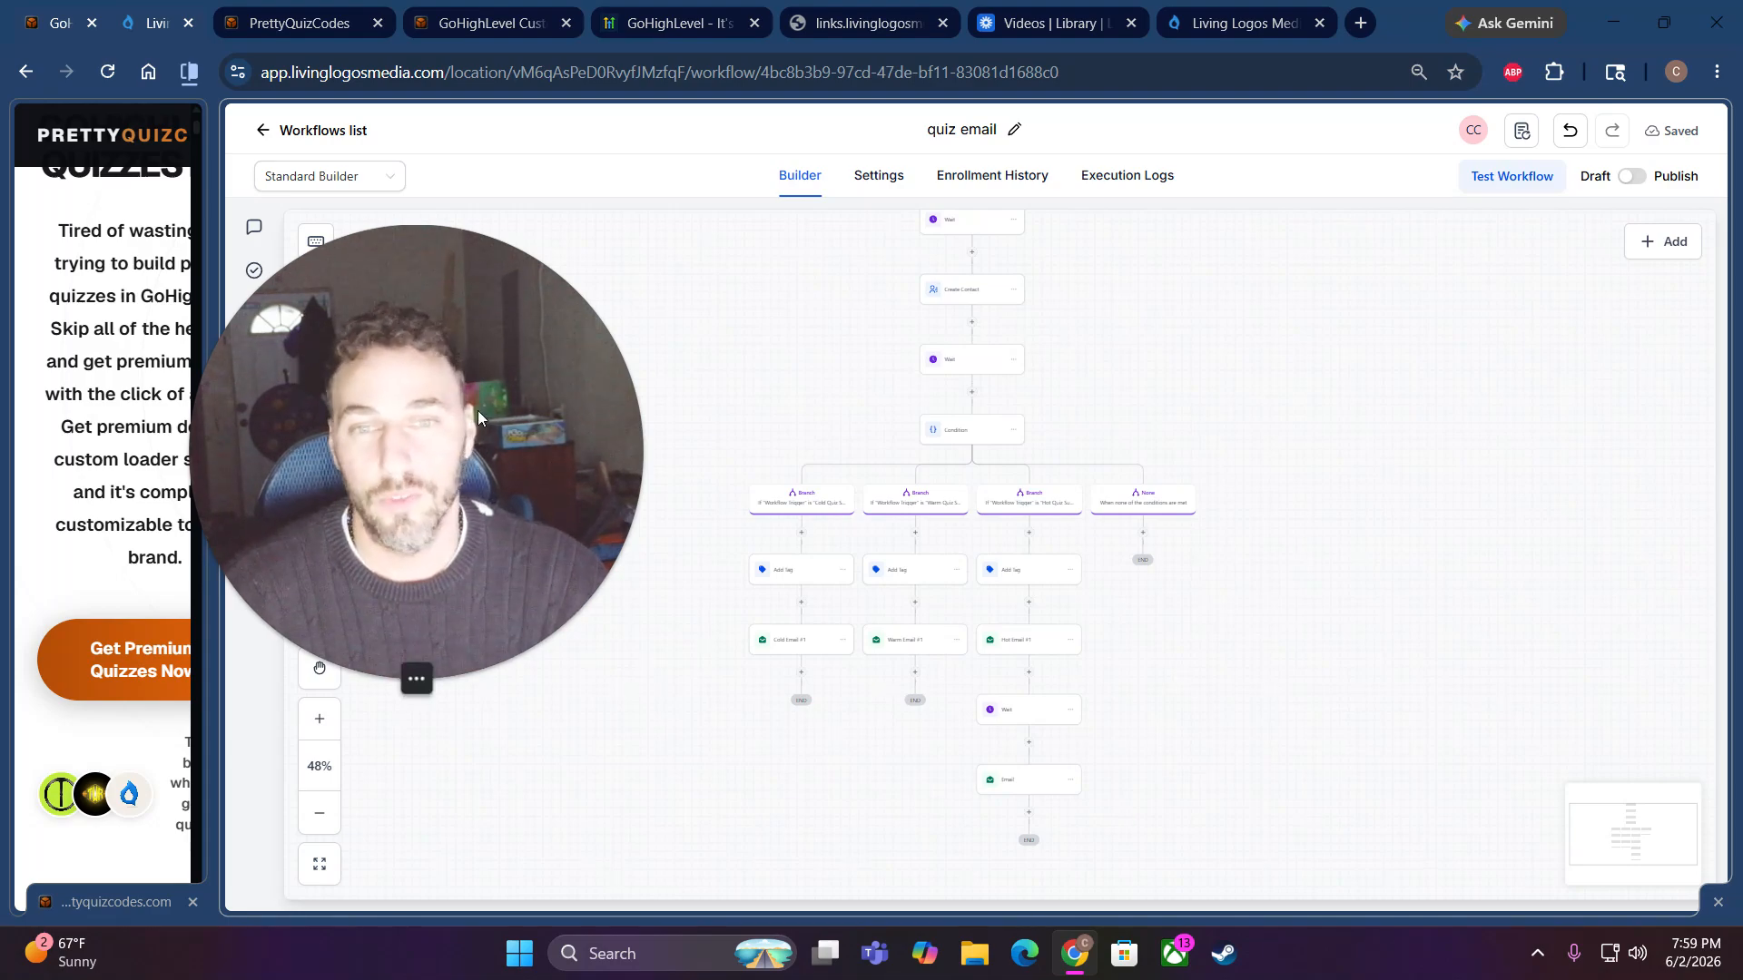
# - Widen the PrettyQuizCodes page in the split view and look through its sections down to "How the System Works"
pyautogui.moveTo(487, 427); pyautogui.dragTo(1022, 419)
pyautogui.moveTo(209, 439); pyautogui.dragTo(840, 440)
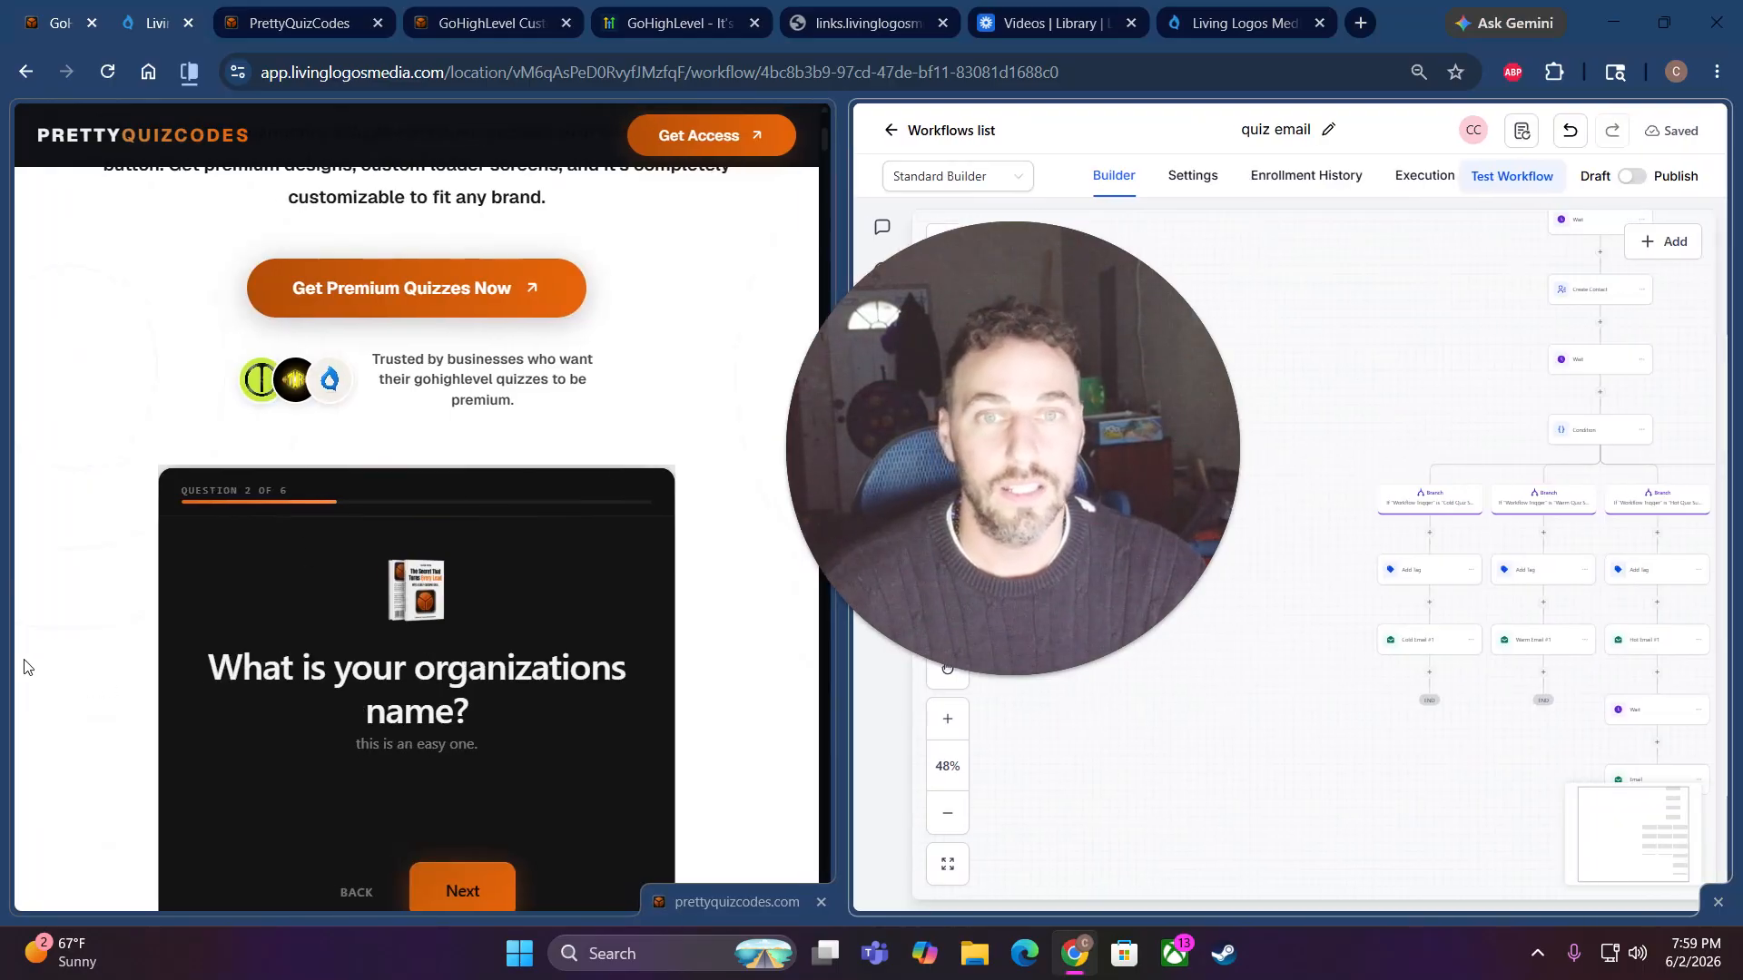
pyautogui.scroll(-8, 109, 641)
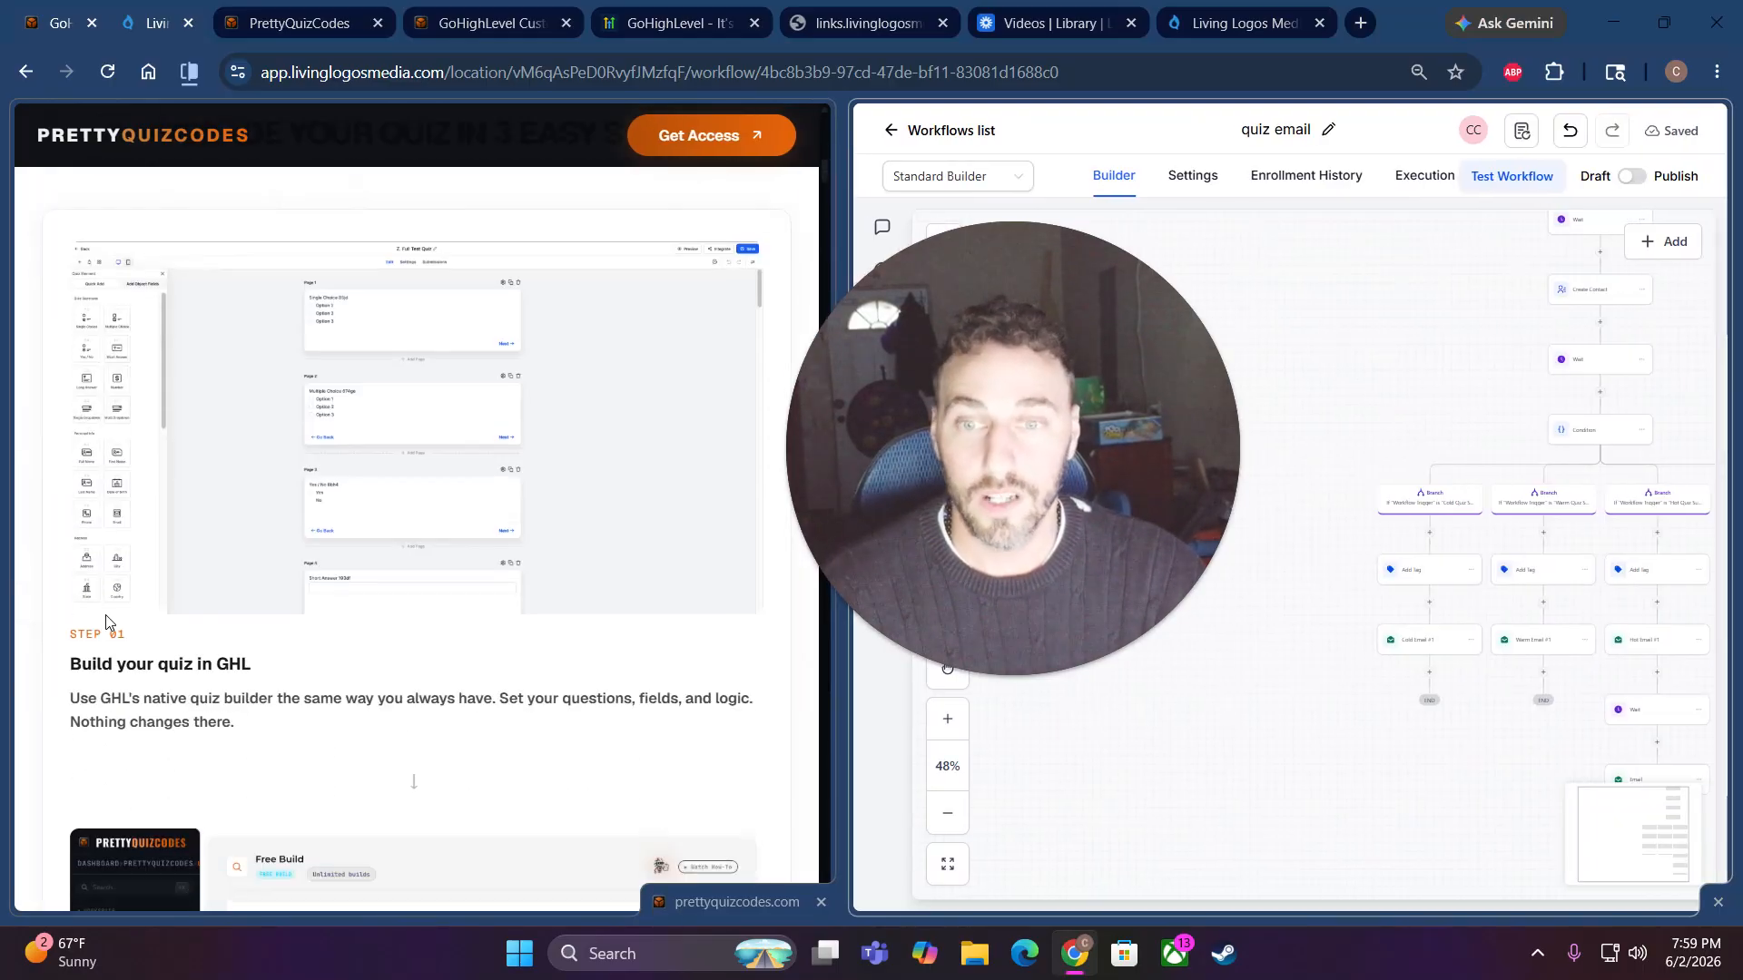
pyautogui.scroll(-5, 106, 622)
pyautogui.scroll(15, 130, 591)
pyautogui.scroll(-15, 126, 592)
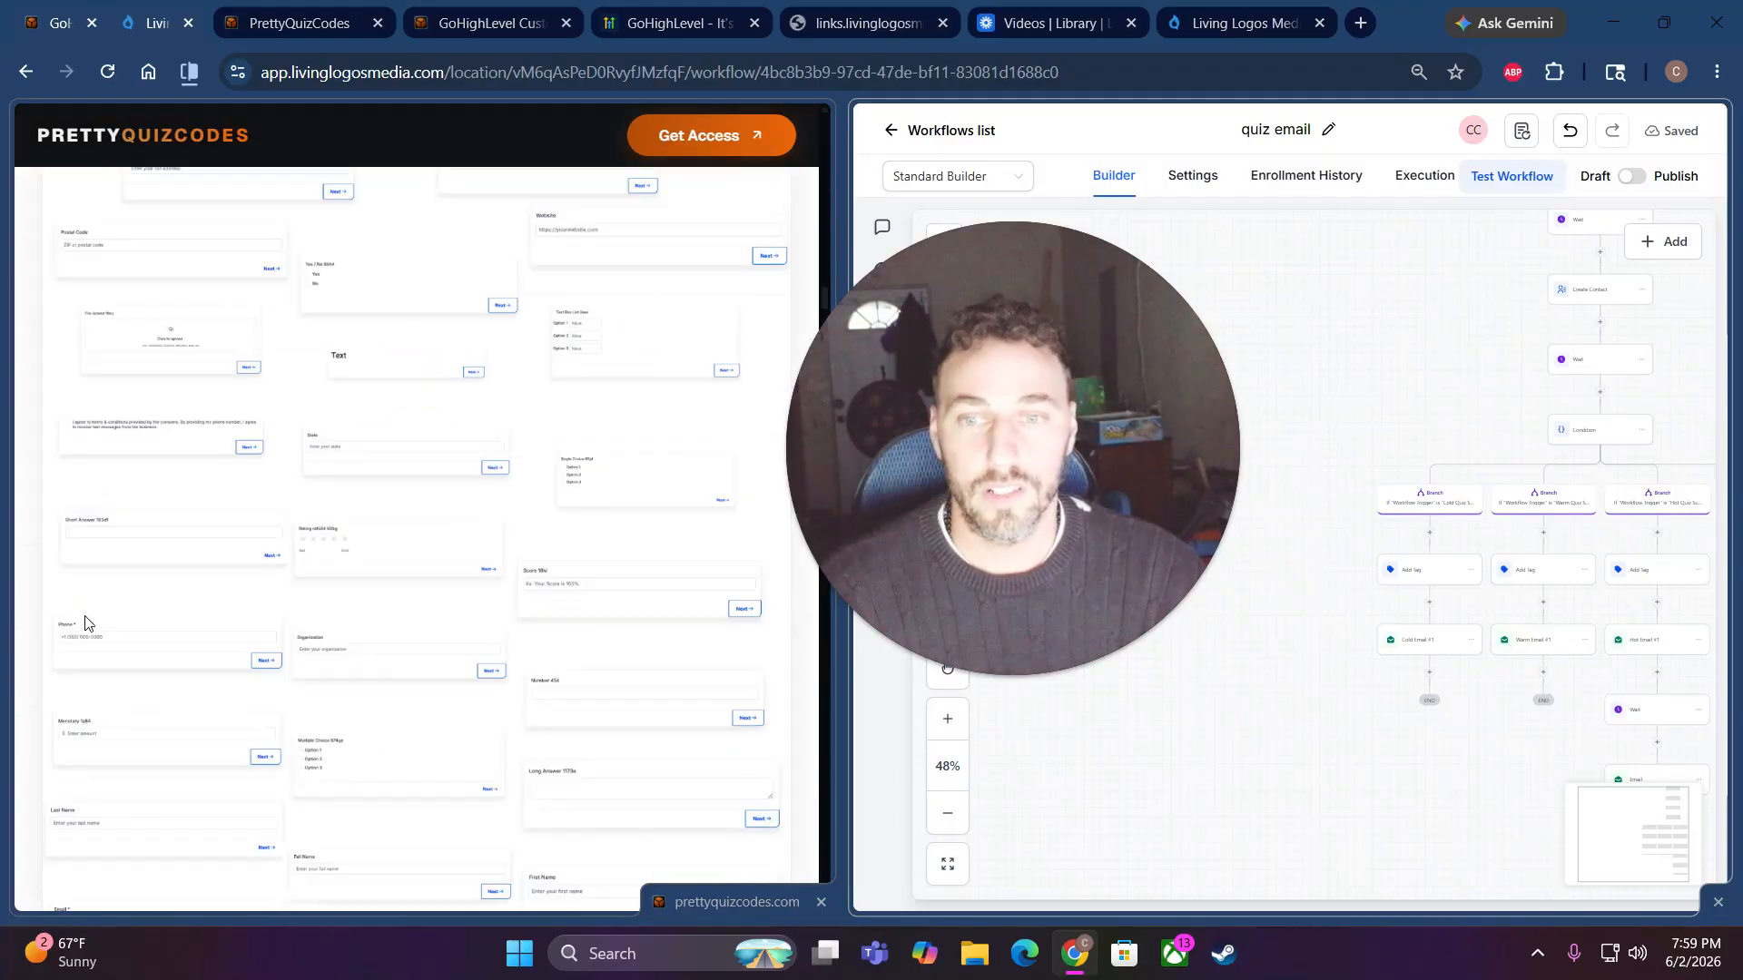
pyautogui.scroll(-20, 105, 598)
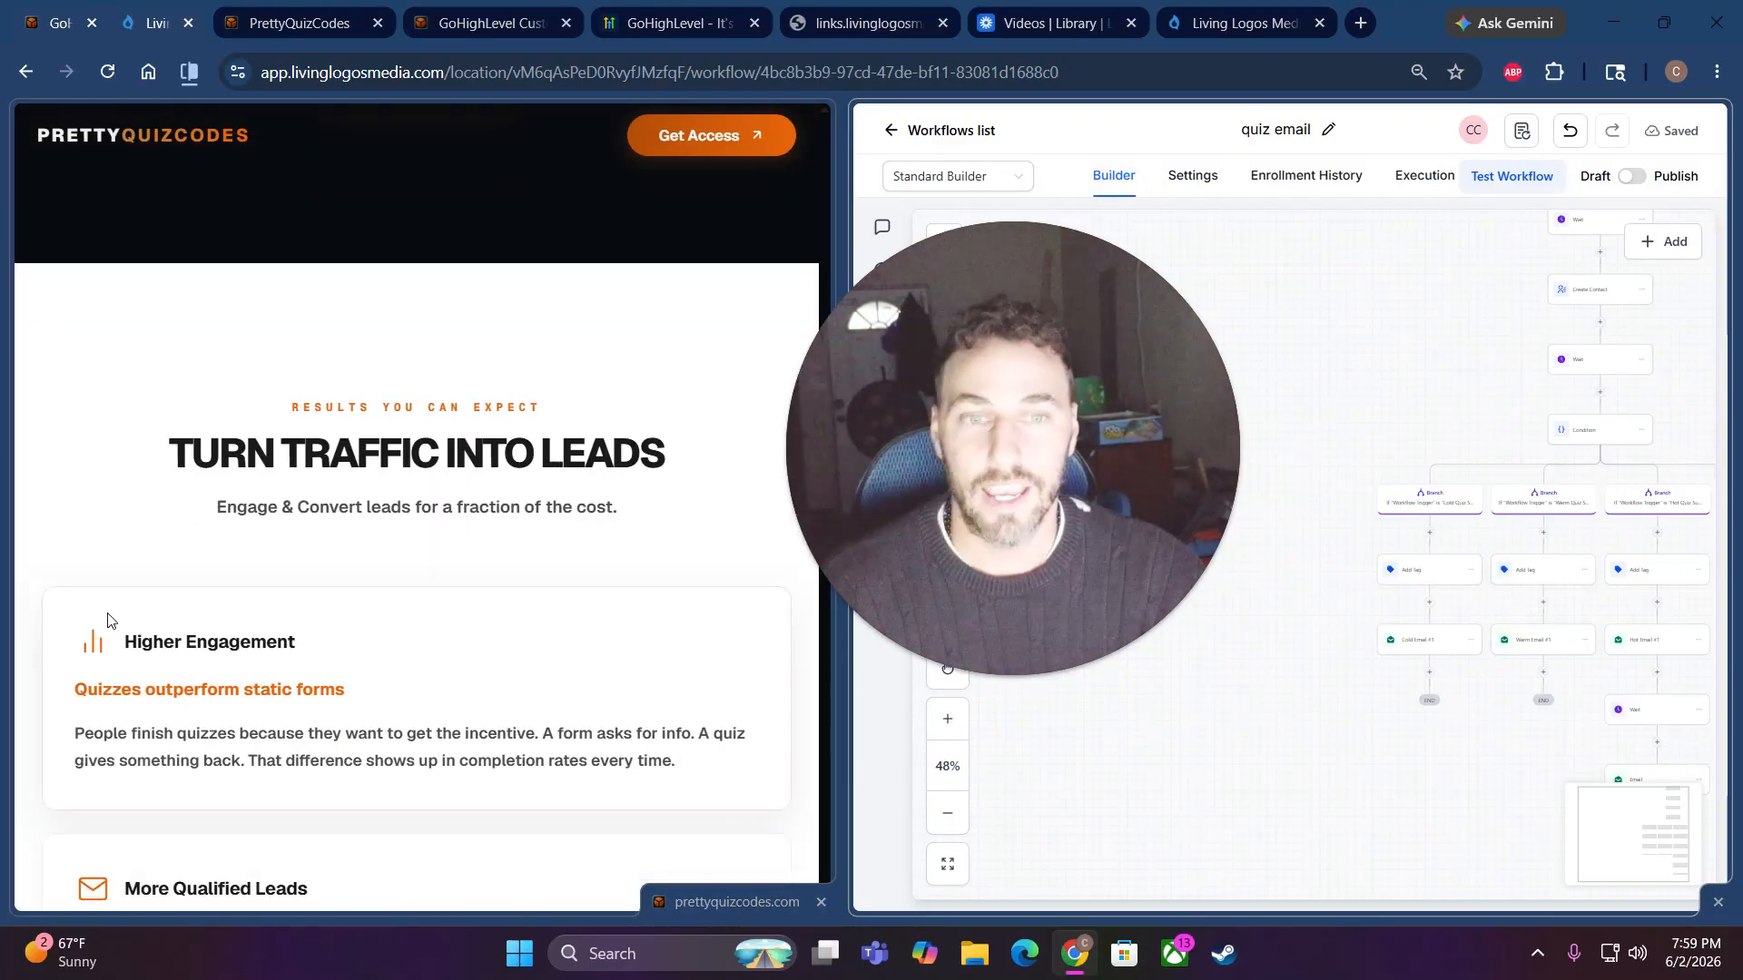
pyautogui.scroll(-8, 112, 640)
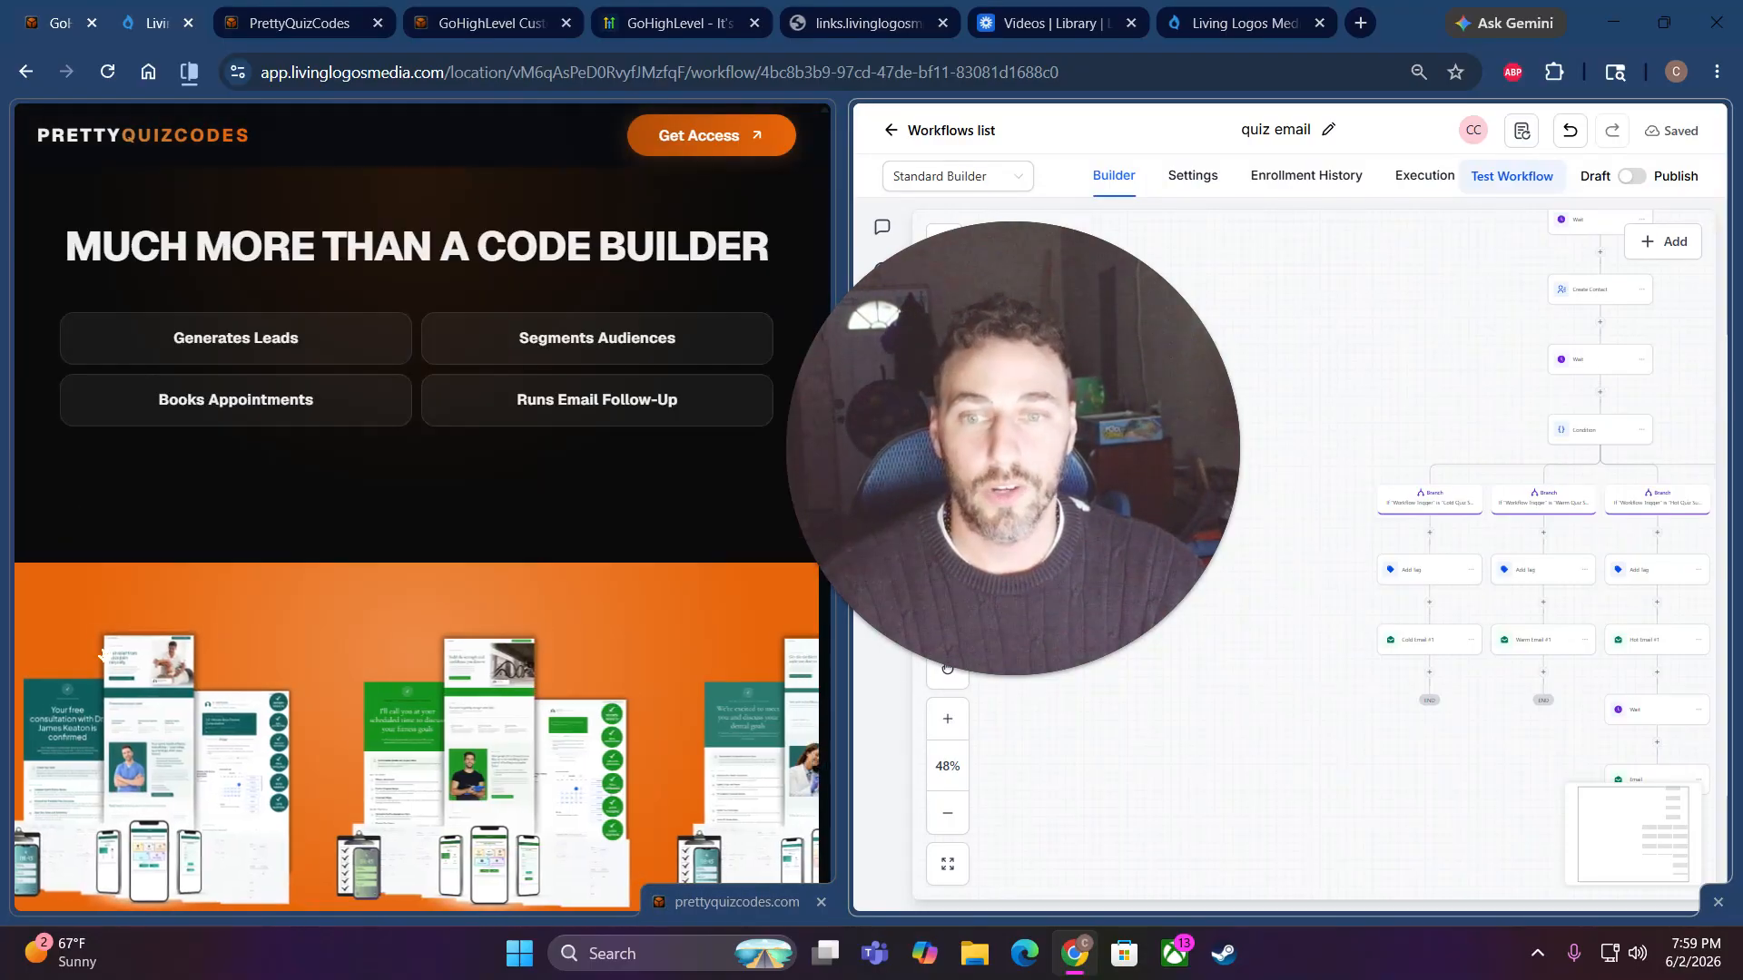
pyautogui.scroll(-1, 194, 629)
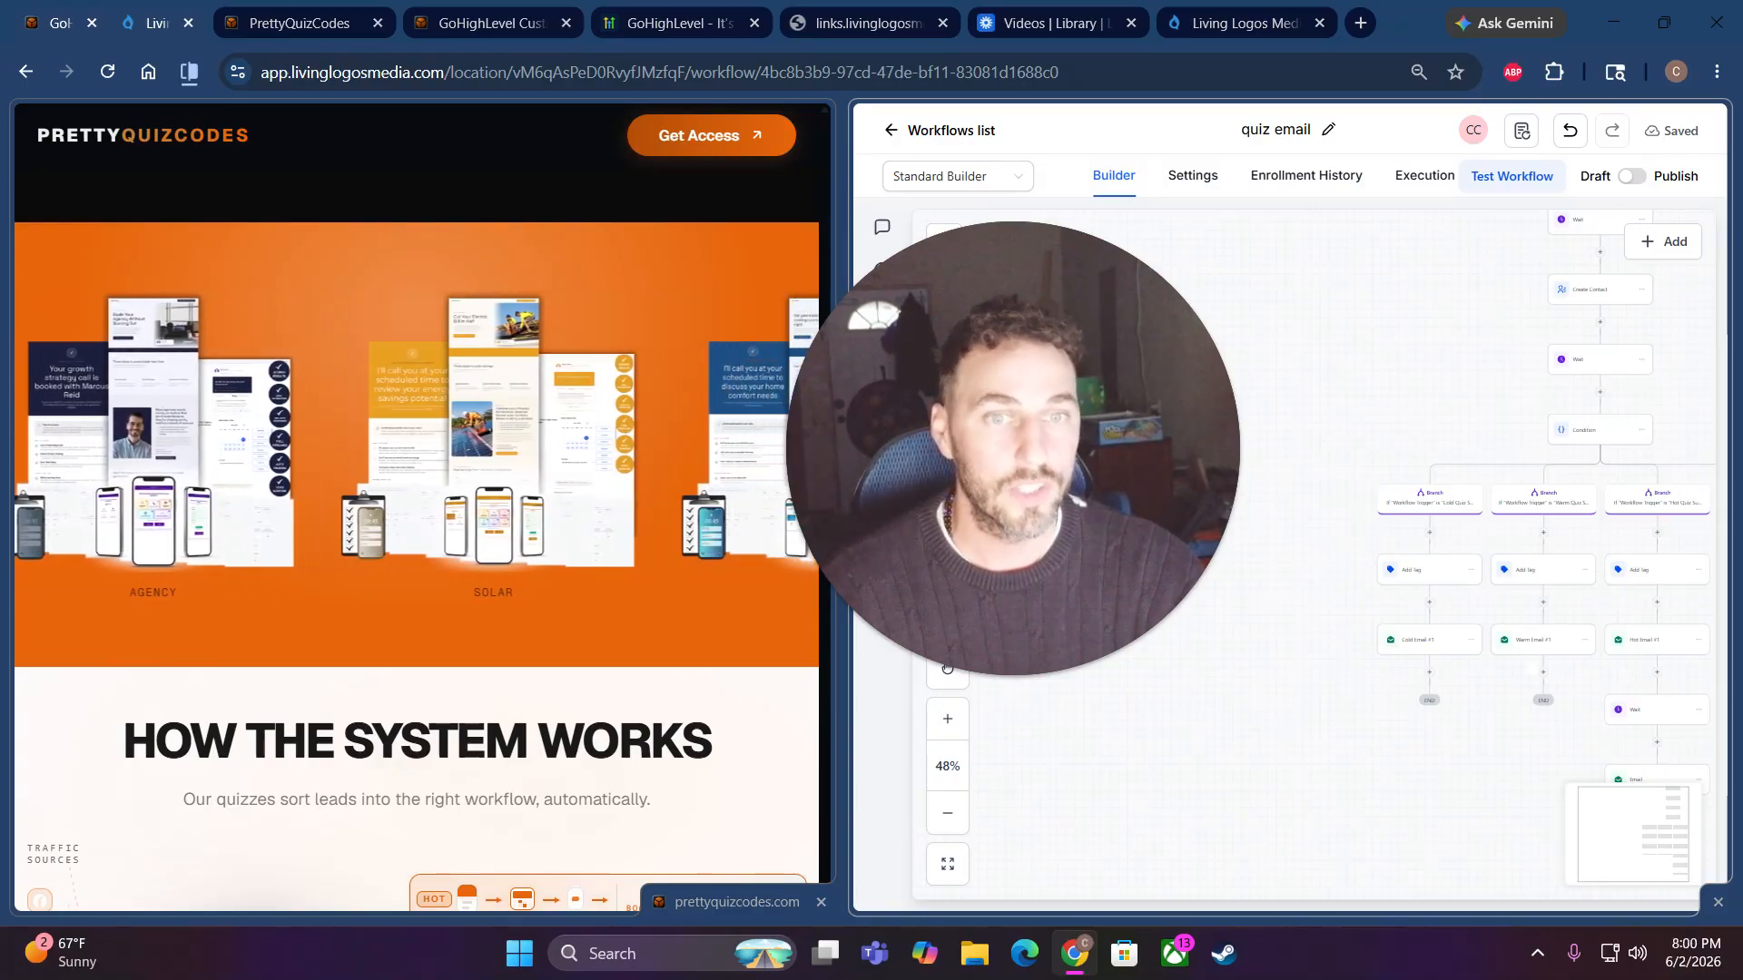
pyautogui.moveTo(1056, 500); pyautogui.dragTo(926, 543)
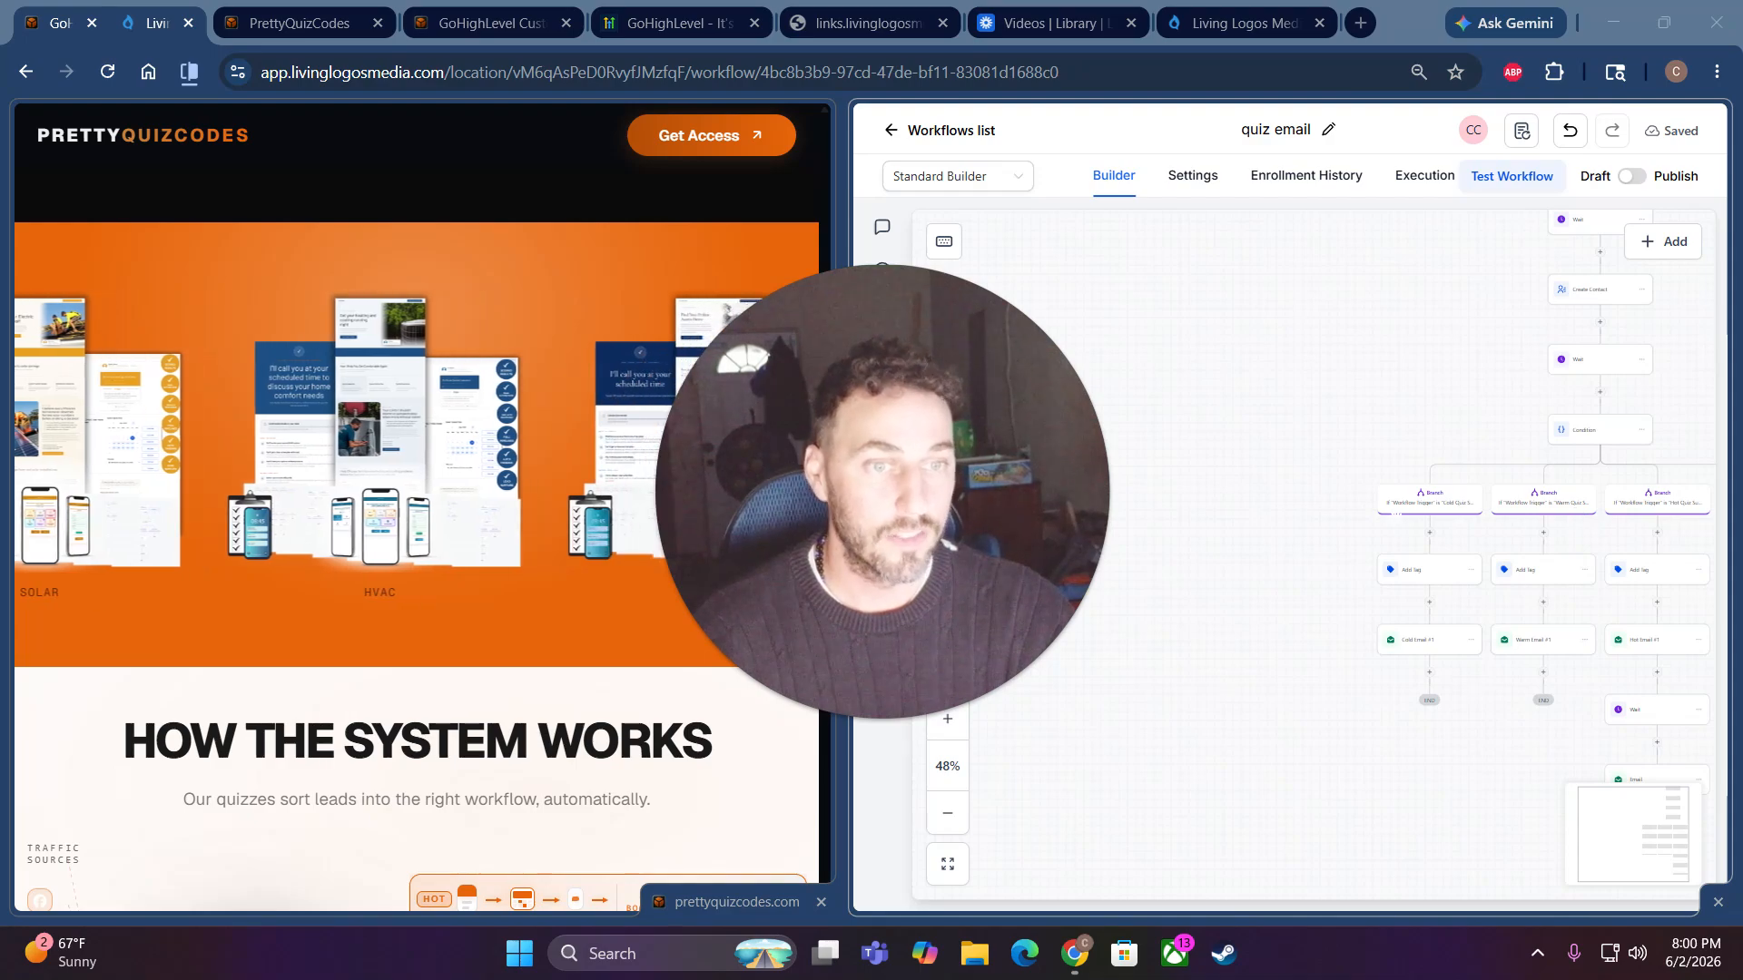